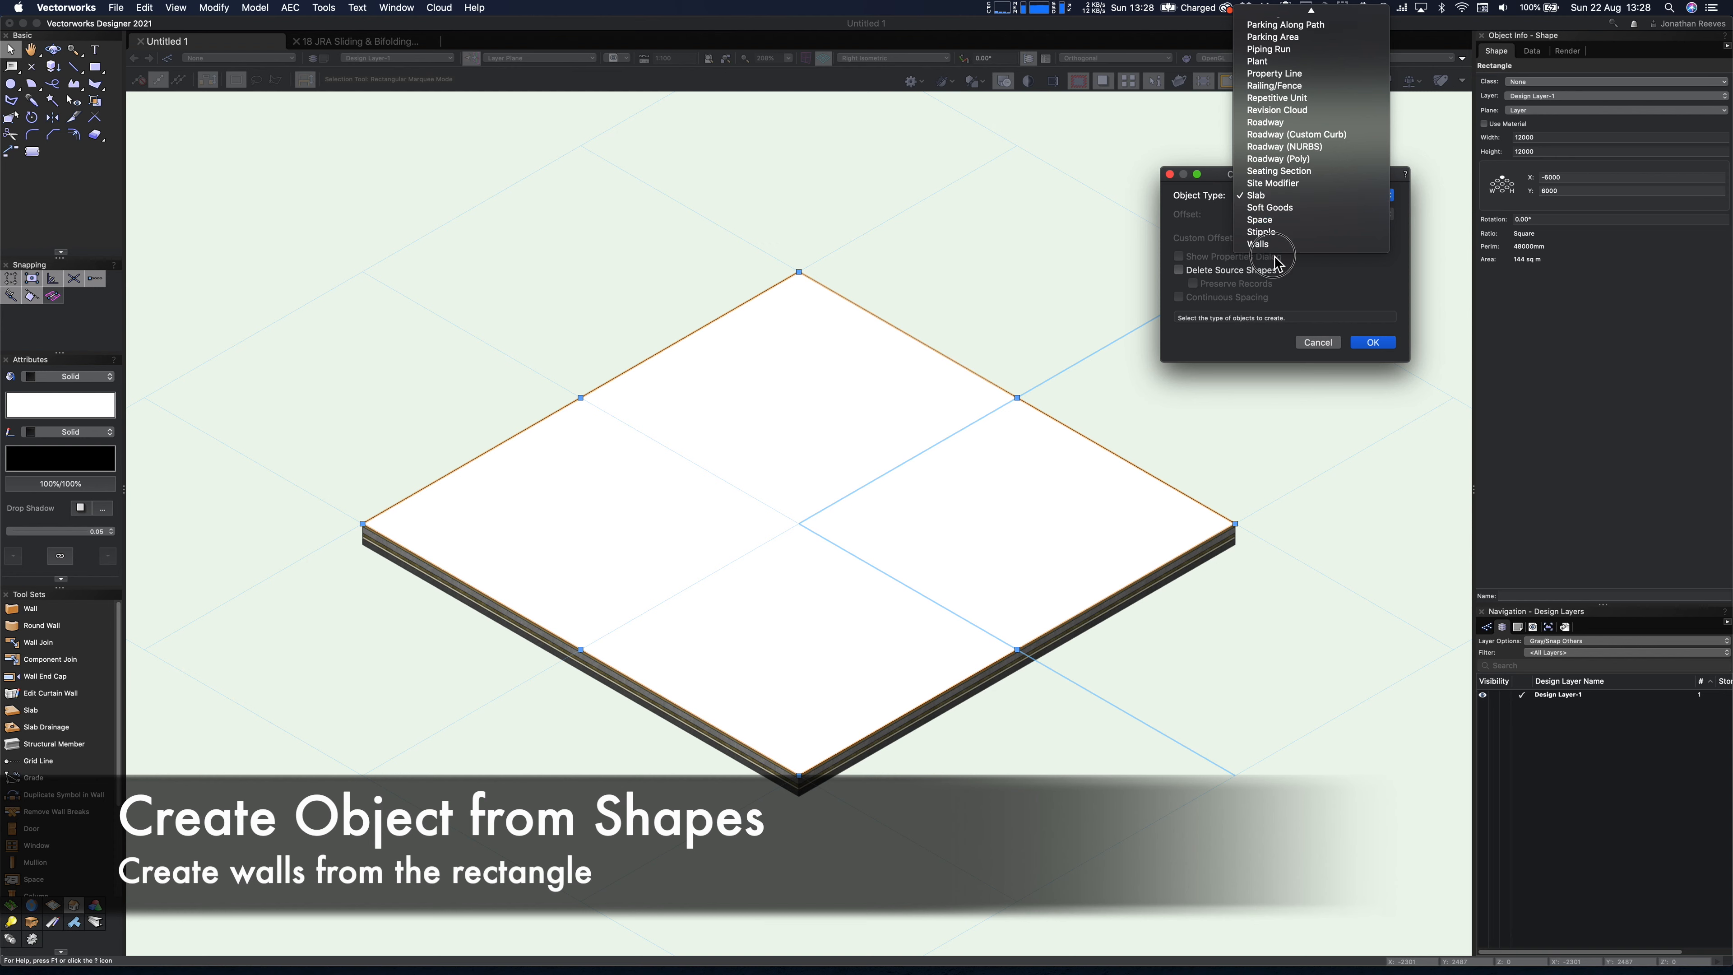
- Create walls from the selected rectangle with a Center offset, keeping the source shape
left_click(1258, 244)
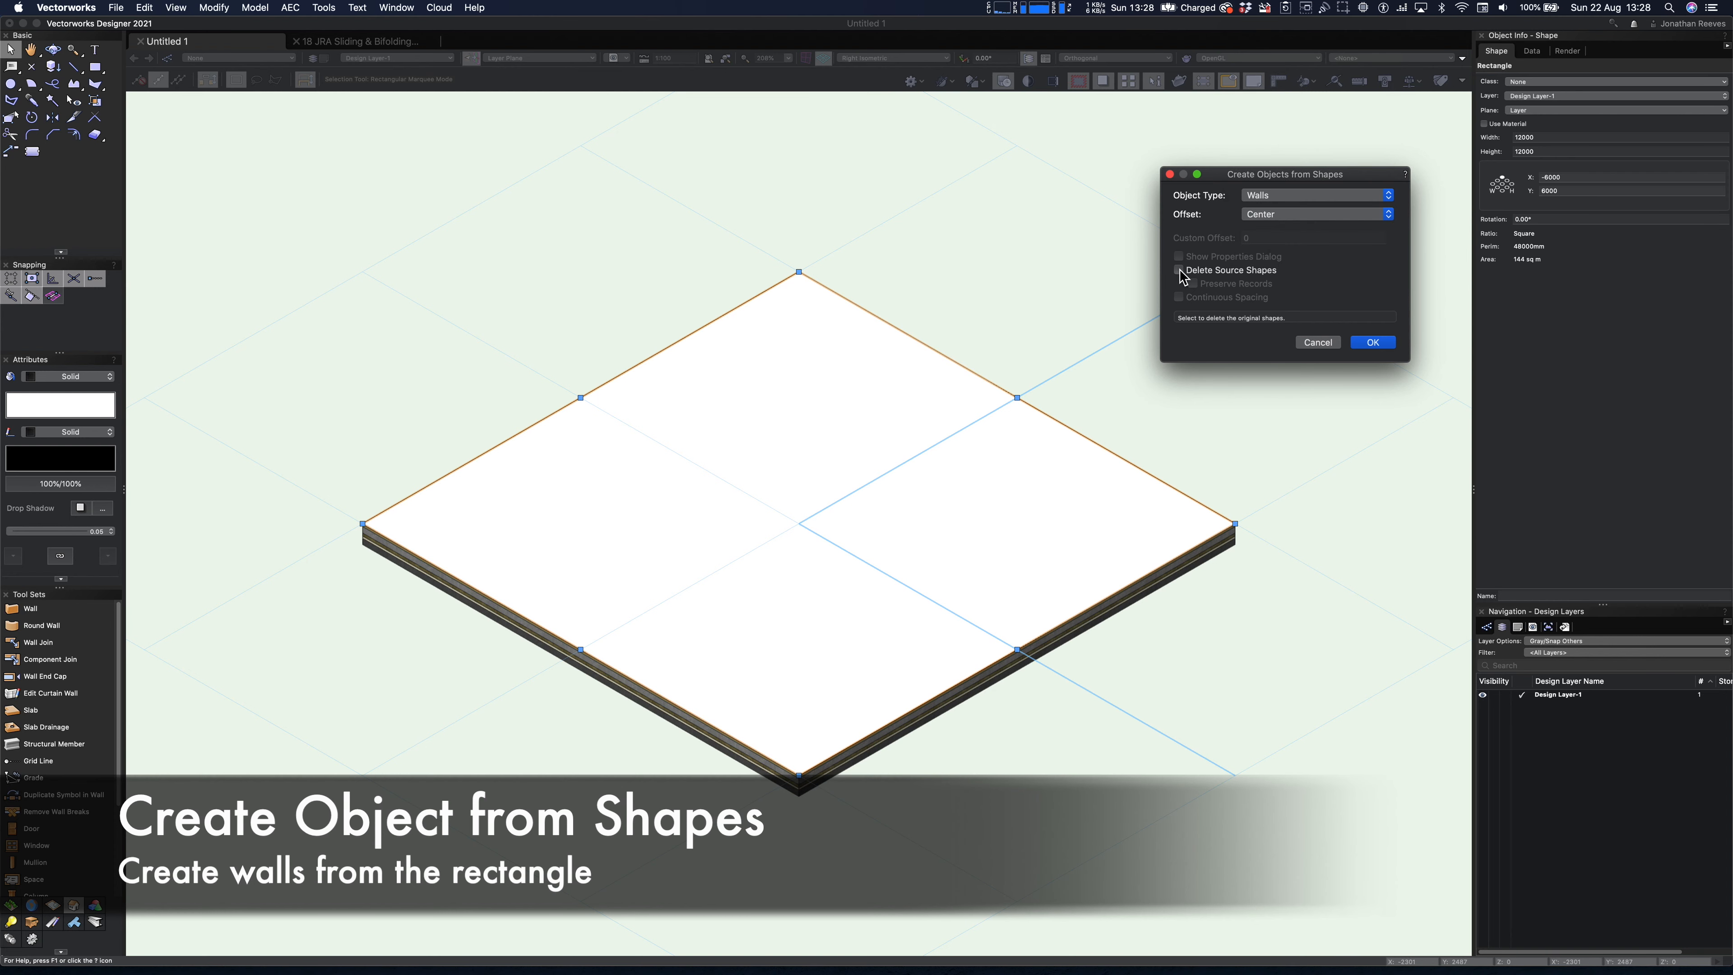
left_click(1373, 342)
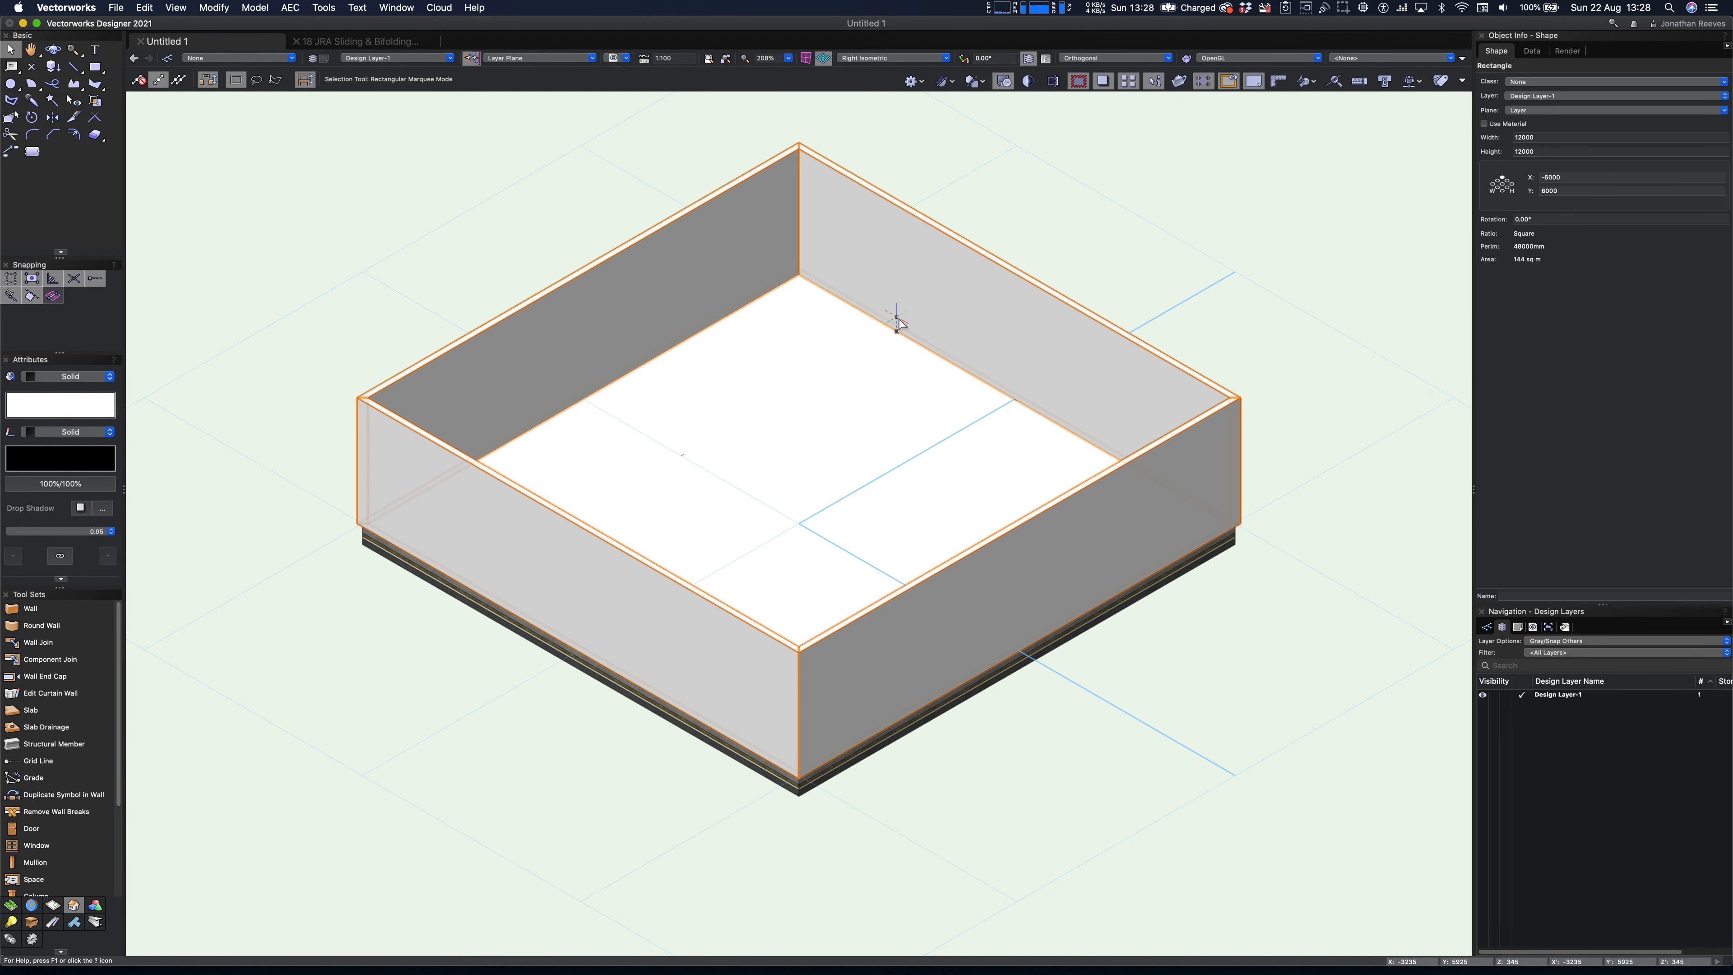
- Start a style replacement for the four new walls and open the choice of replacement wall styles
left_click(1553, 126)
left_click(1466, 126)
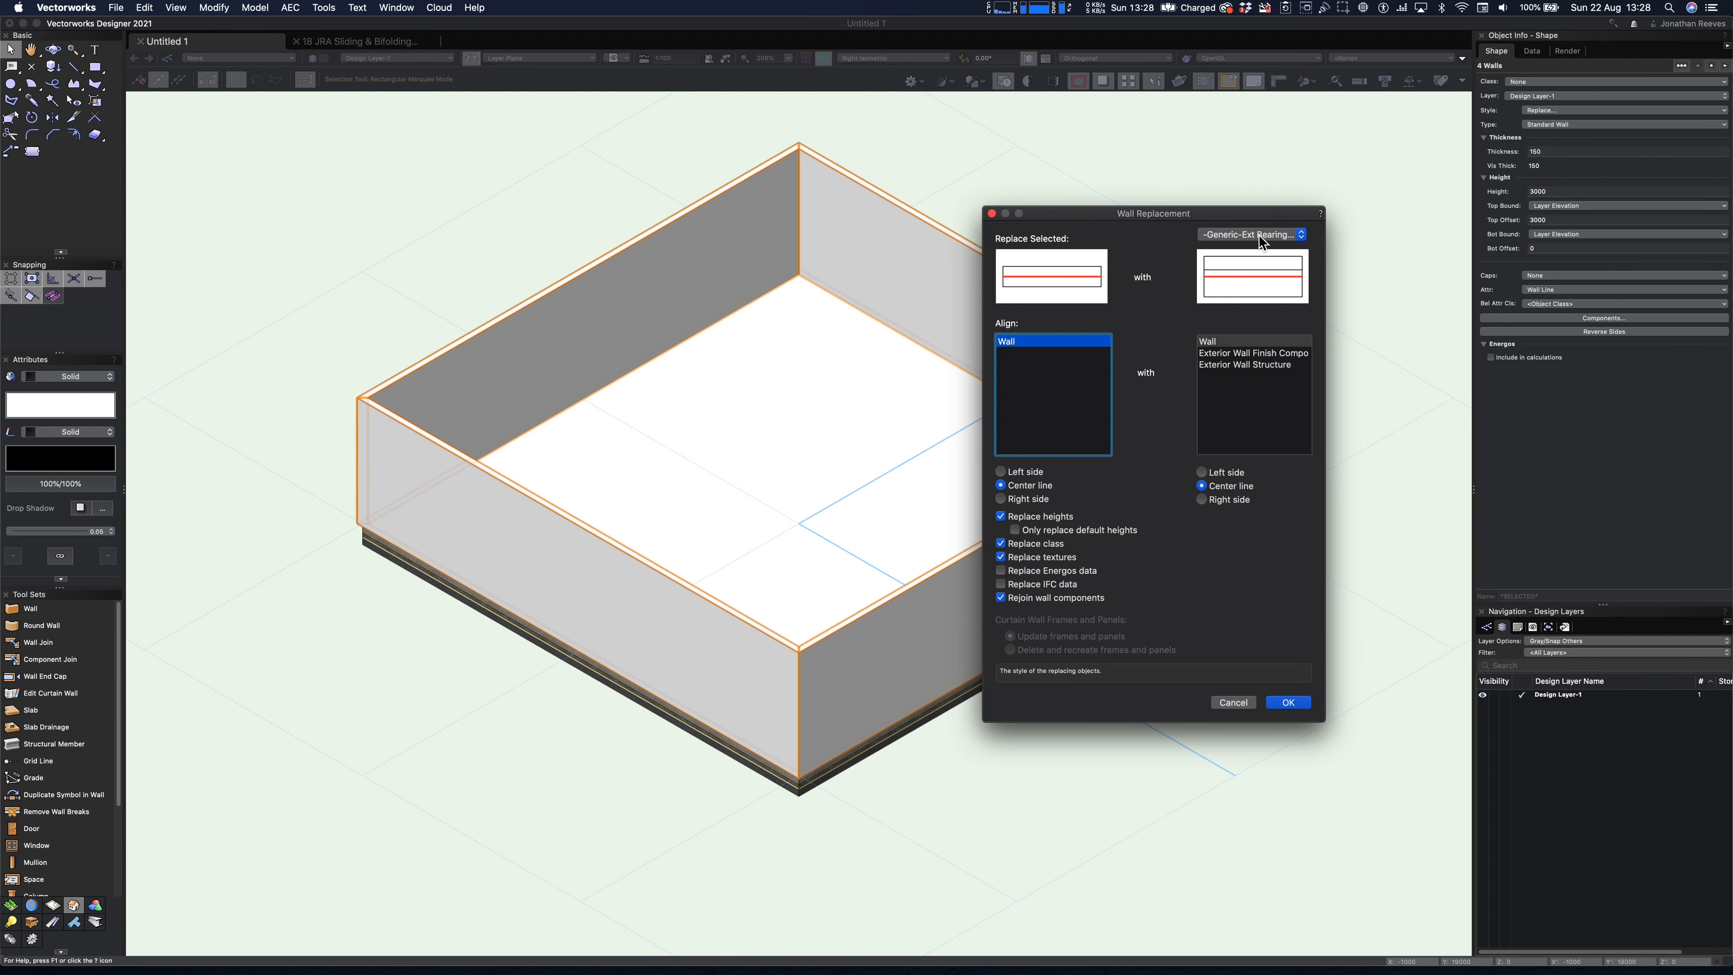
left_click(1263, 236)
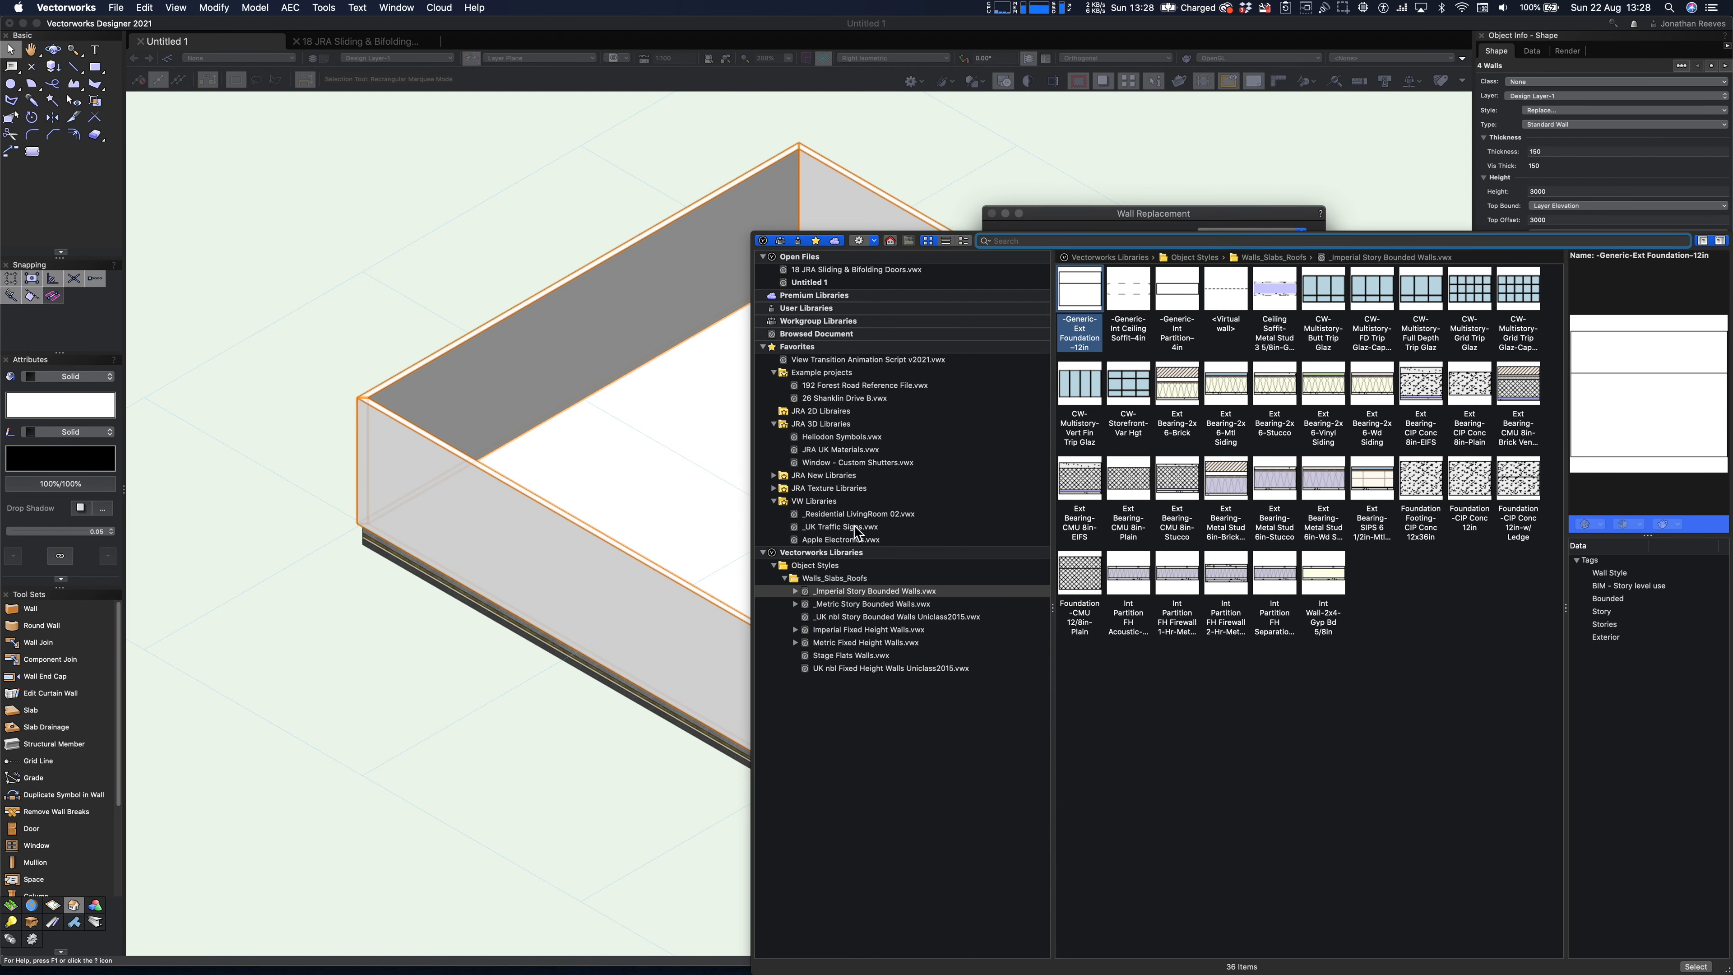
- Browse the wall styles in the 06 JRA UK nbl Walls.vwx library and preview a clay brick and a block cavity style
left_click(775, 476)
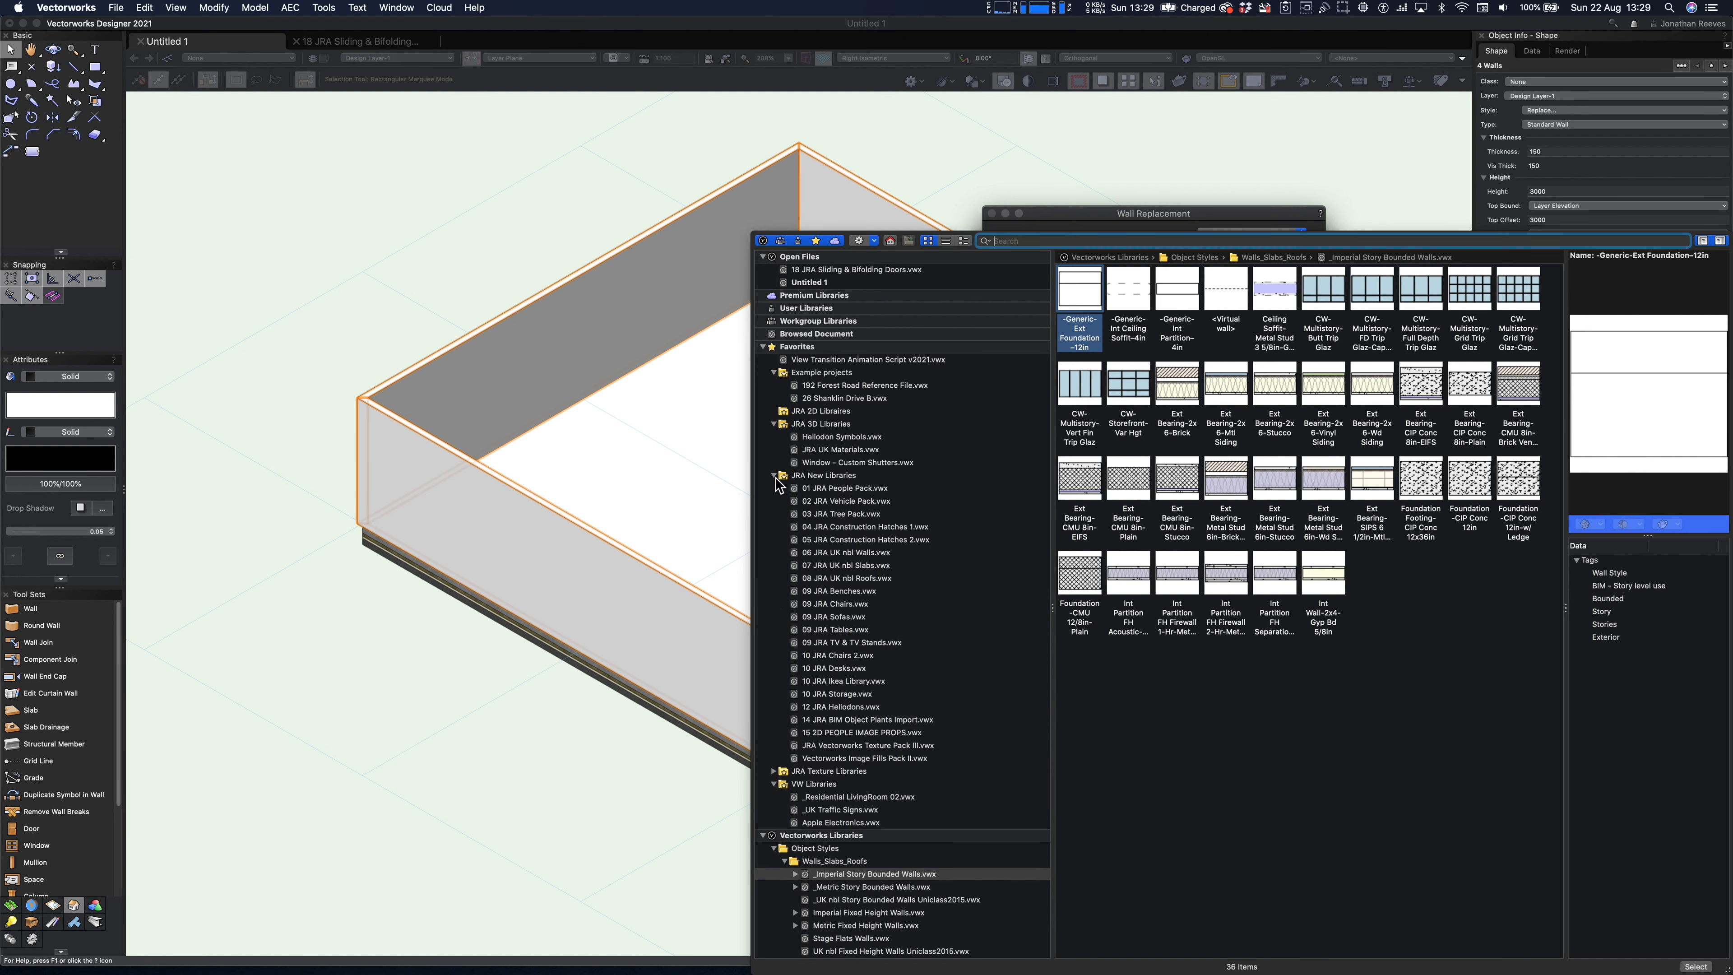
left_click(848, 554)
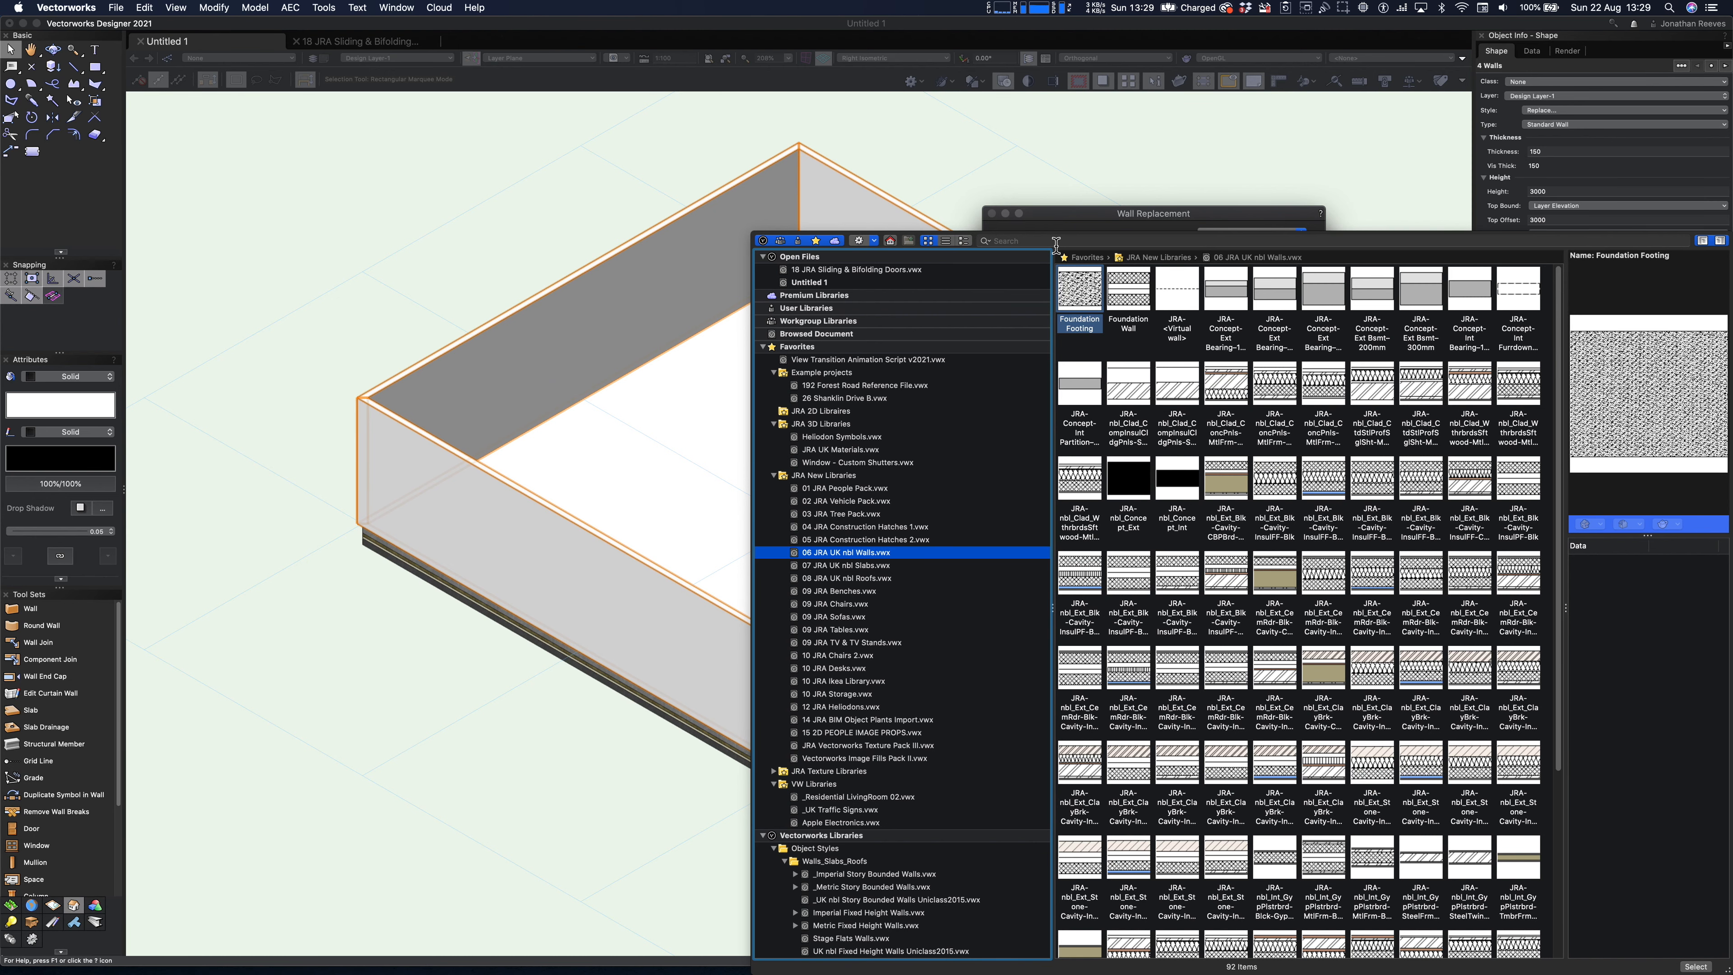
left_click_drag(1054, 236, 1043, 130)
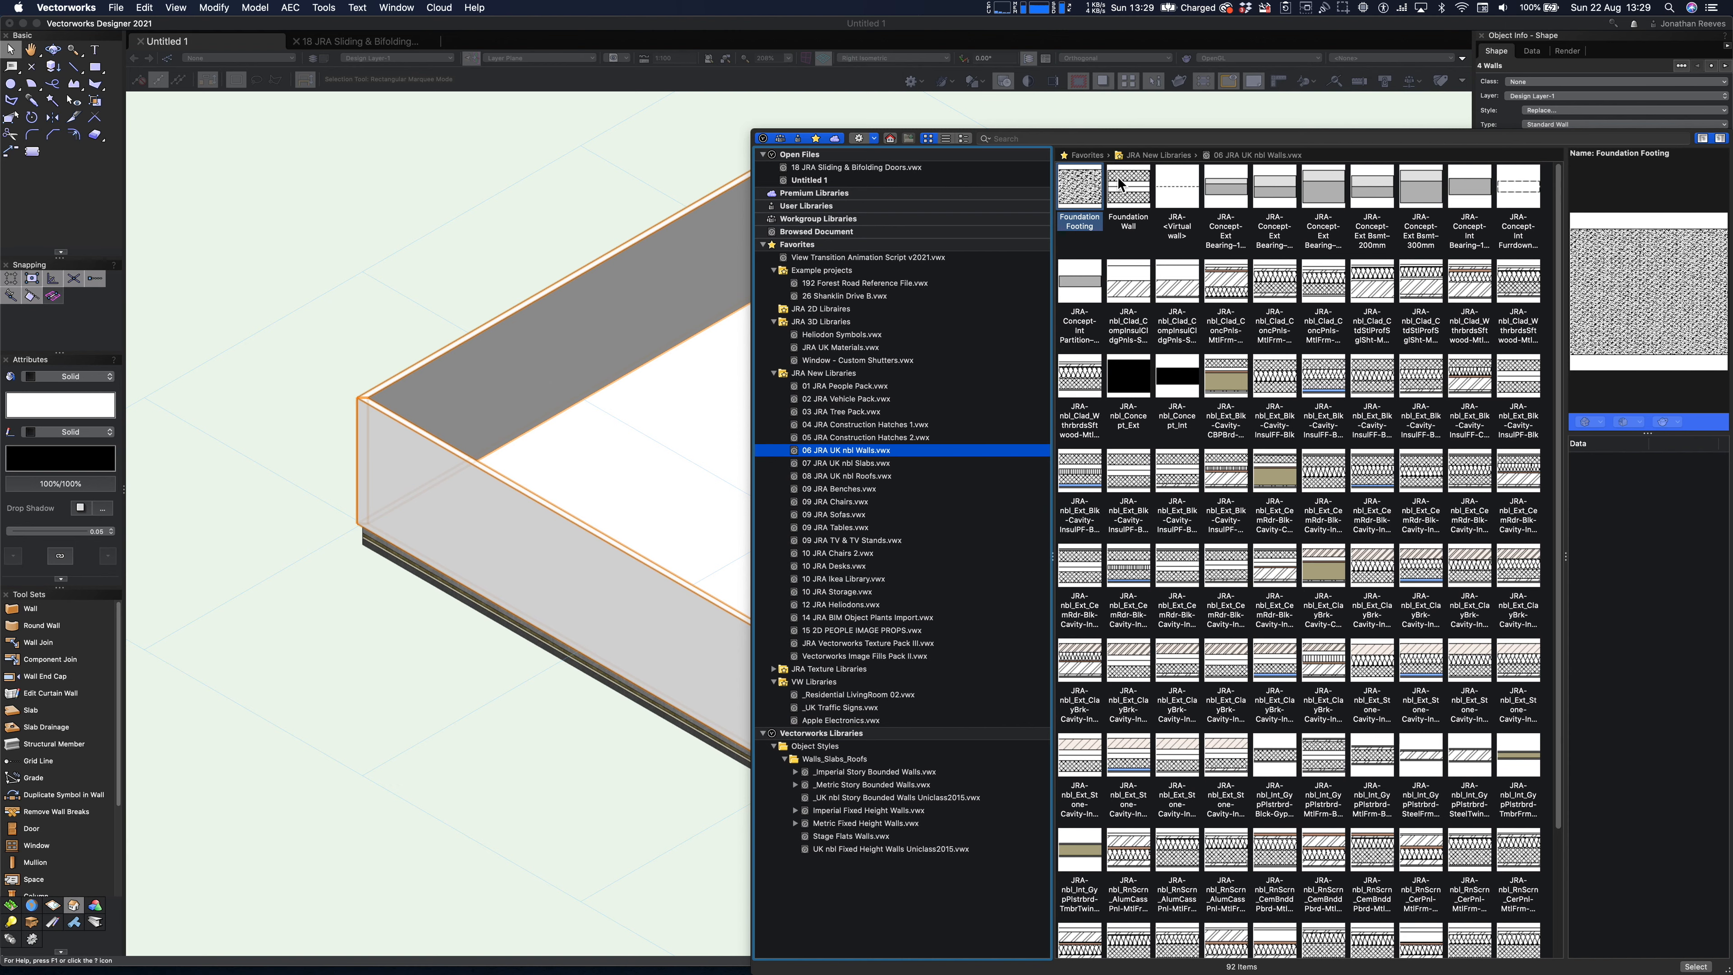
left_click(1476, 136)
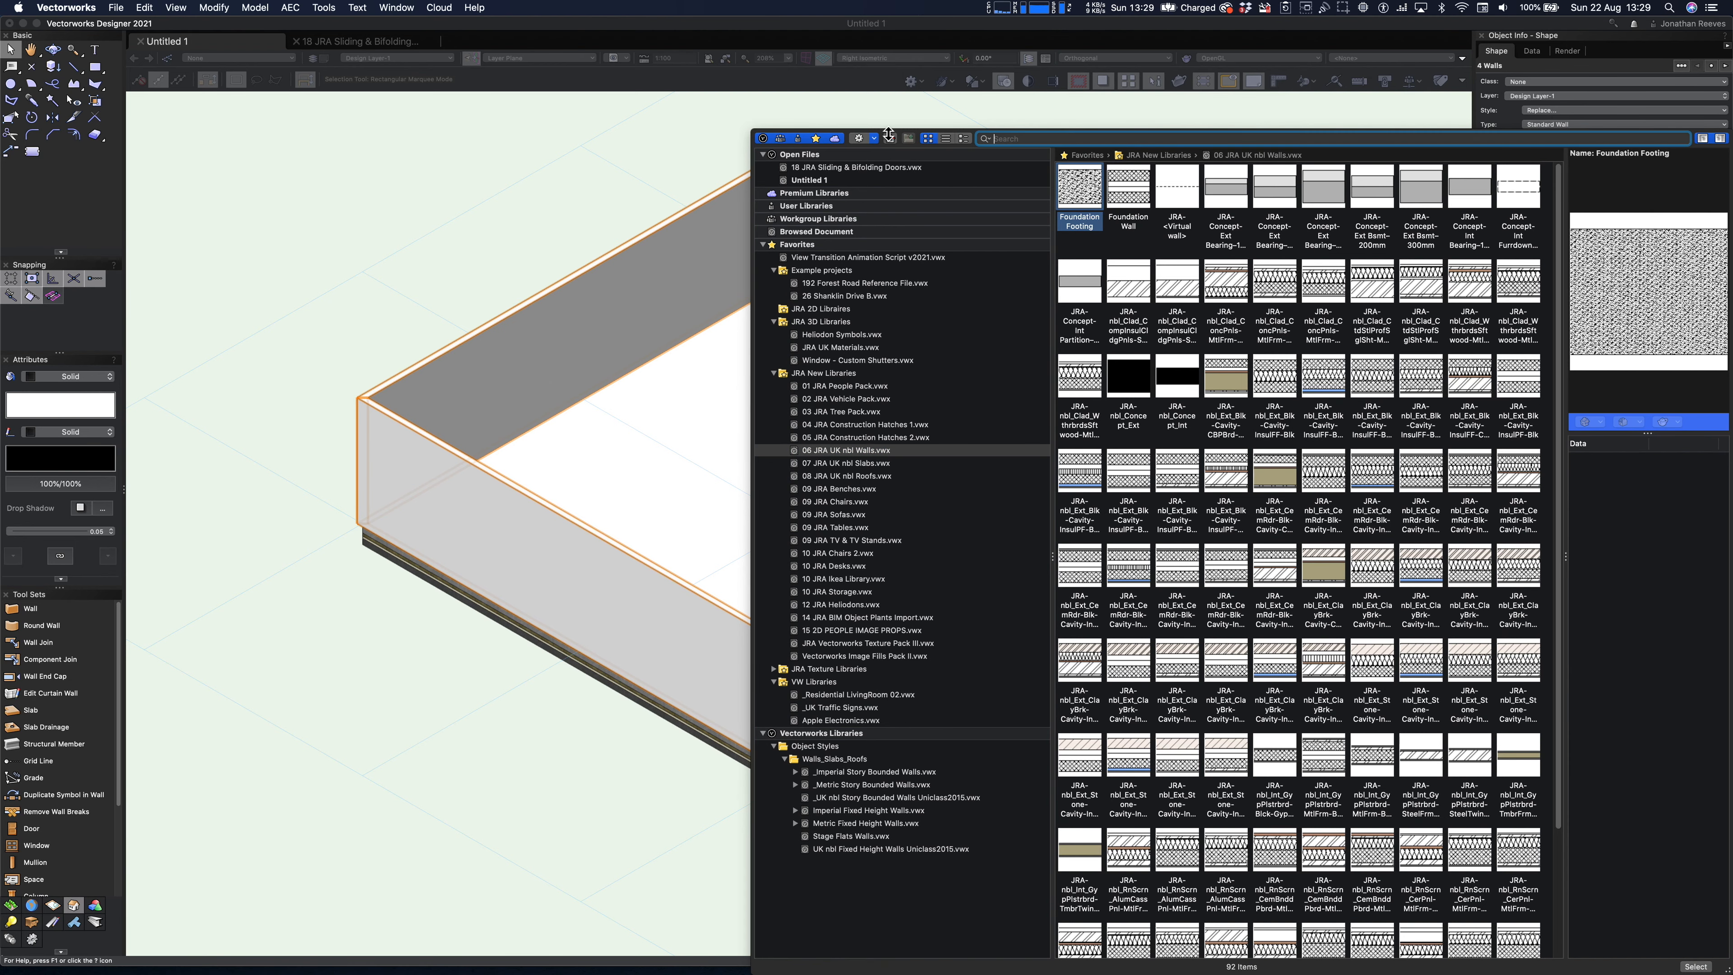
scroll(1392, 329, "down", 3)
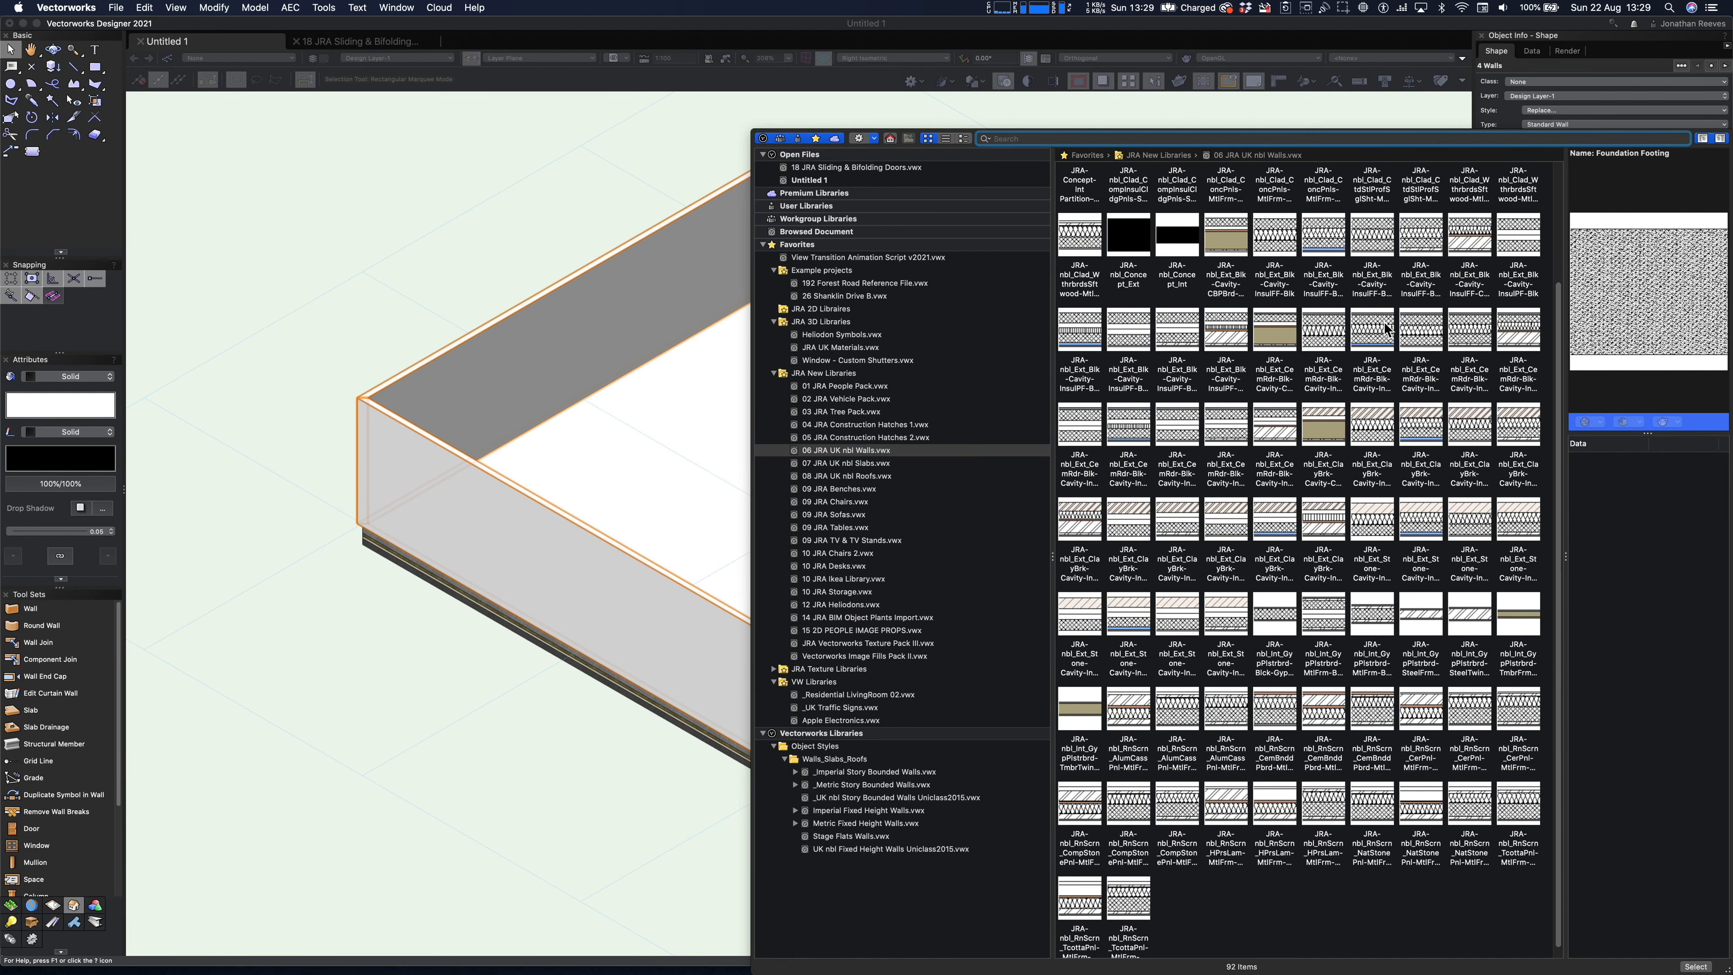
left_click(1335, 519)
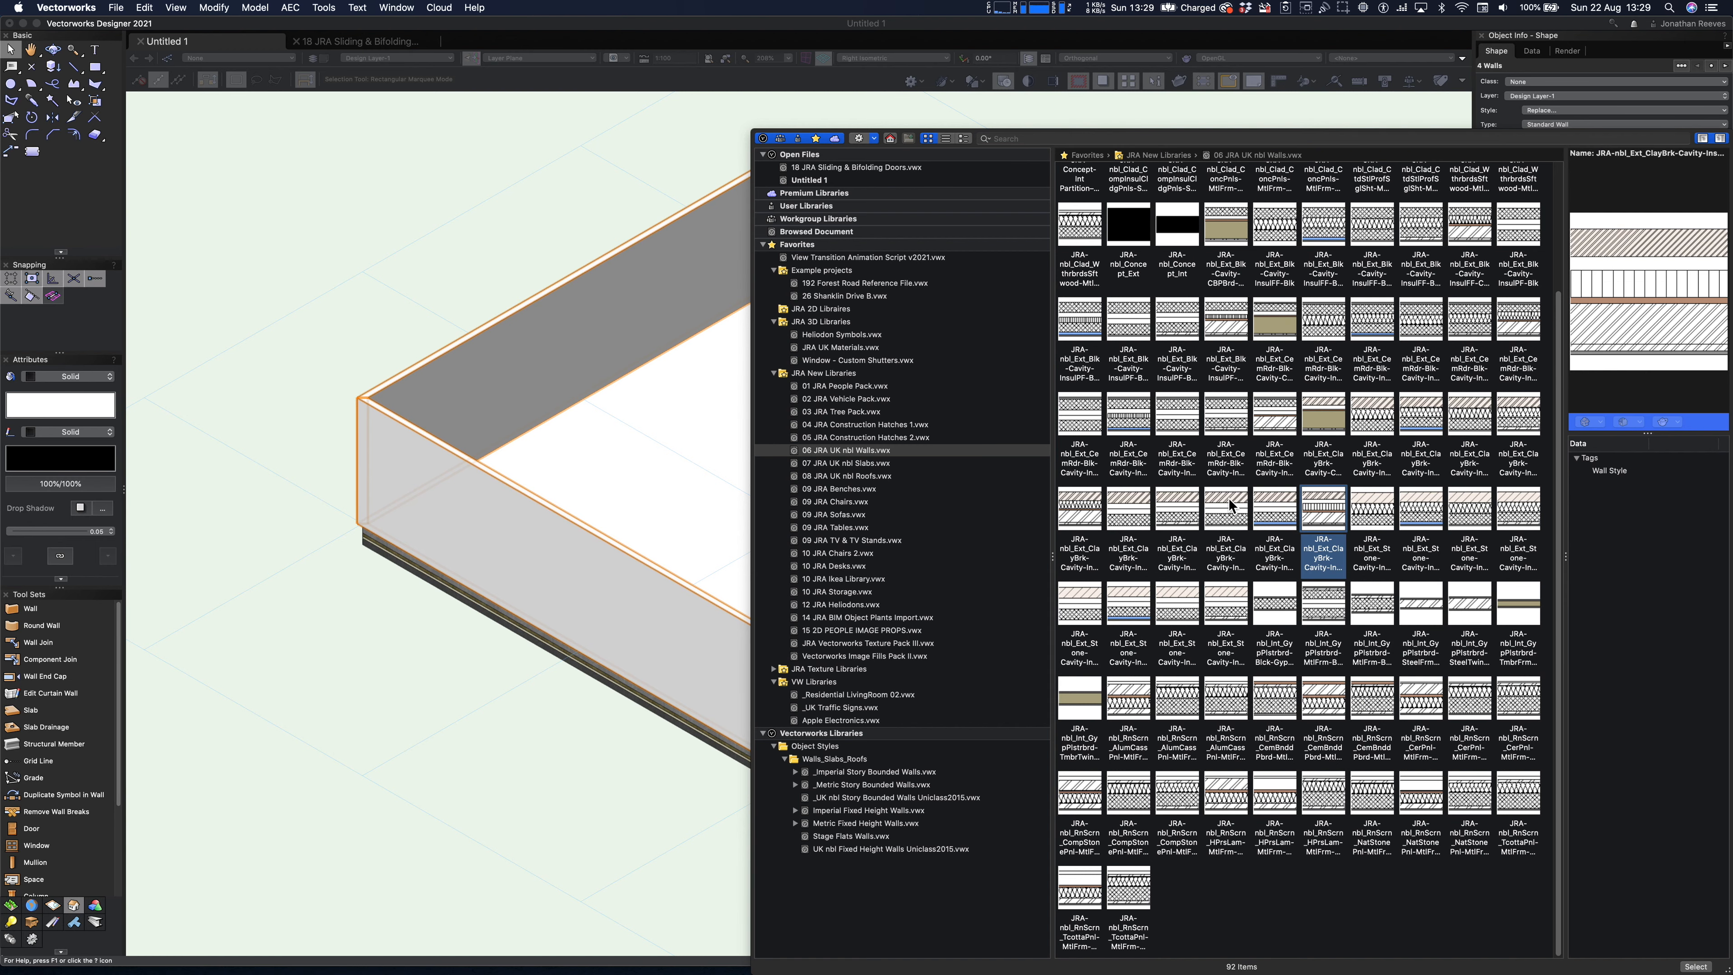
scroll(1230, 499, "up", 1)
left_click(1244, 249)
scroll(1326, 347, "up", 3)
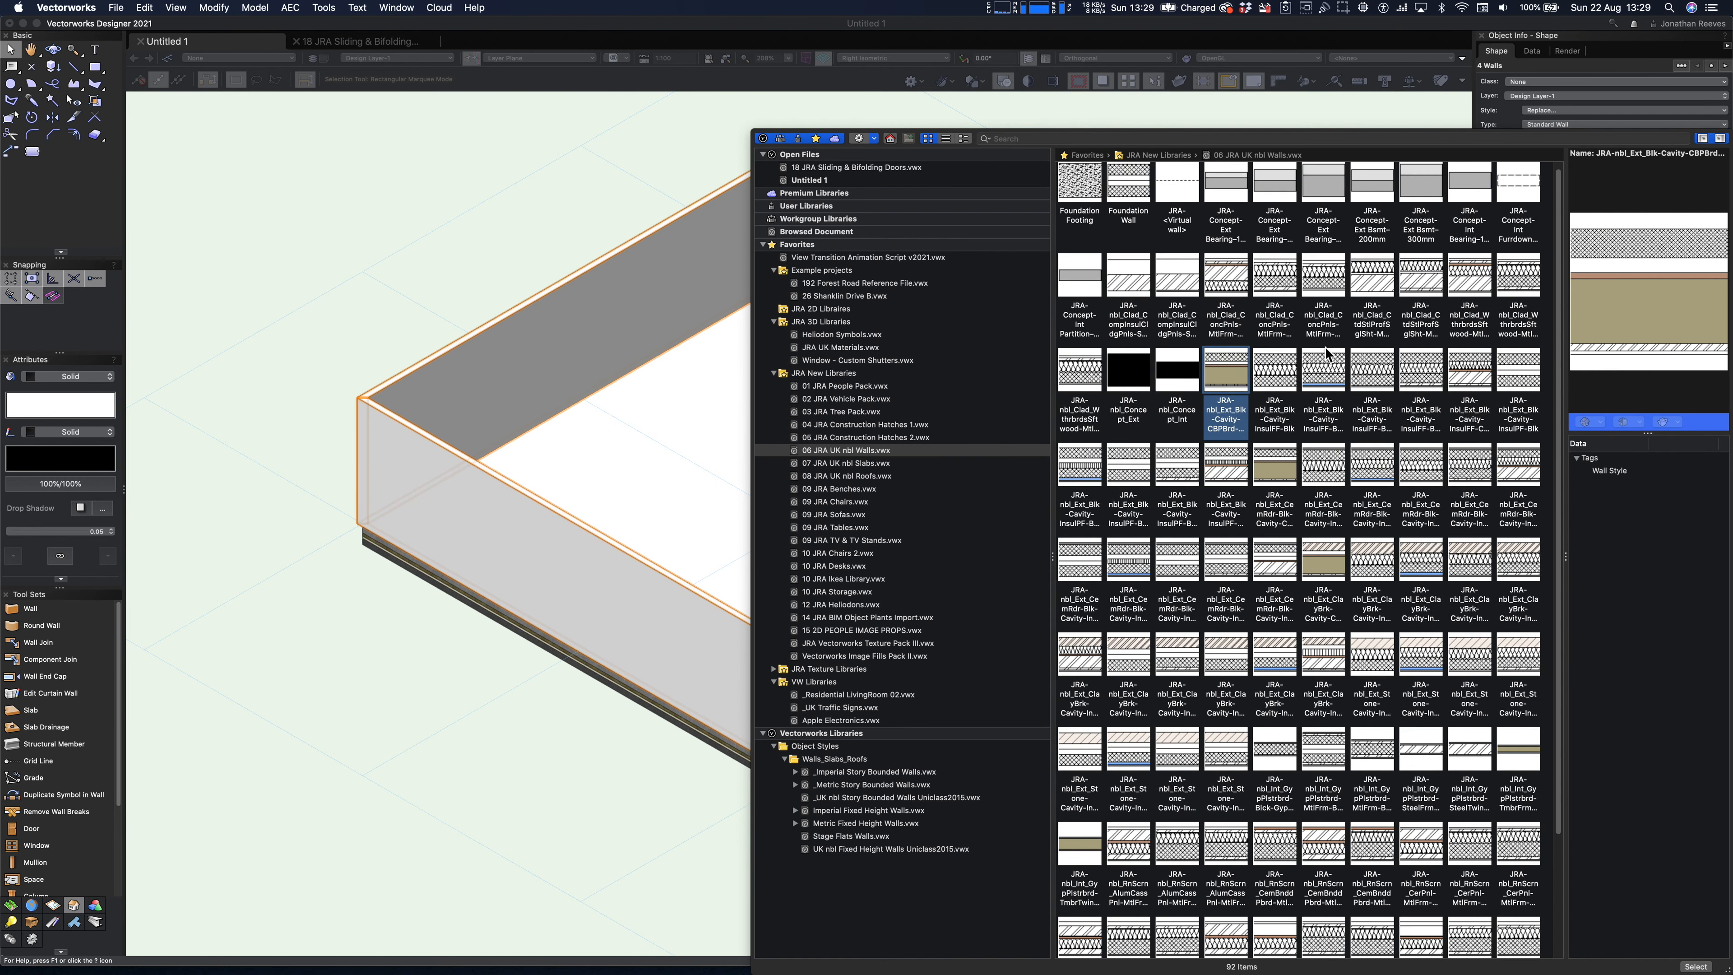
- Replace the walls with Wall-Black Timber Cladding from 18 JRA Sliding & Bifolding Doors.vwx, aligning left side with left side
left_click(819, 171)
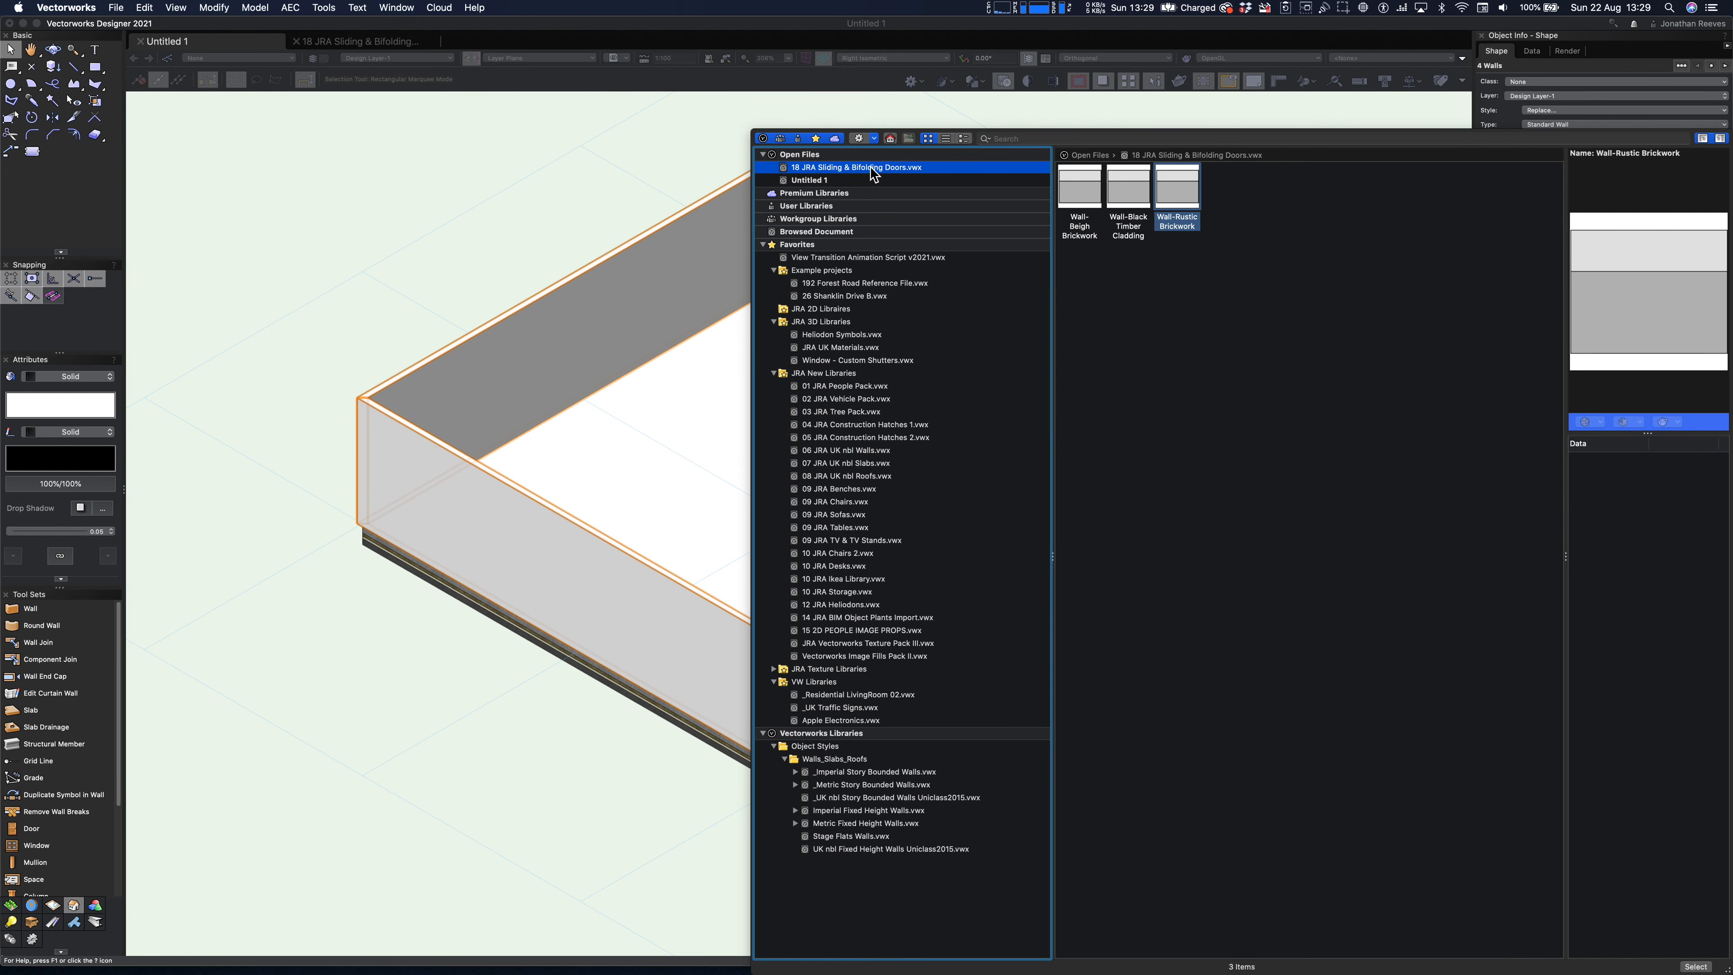
left_click(1136, 190)
double_click(1138, 185)
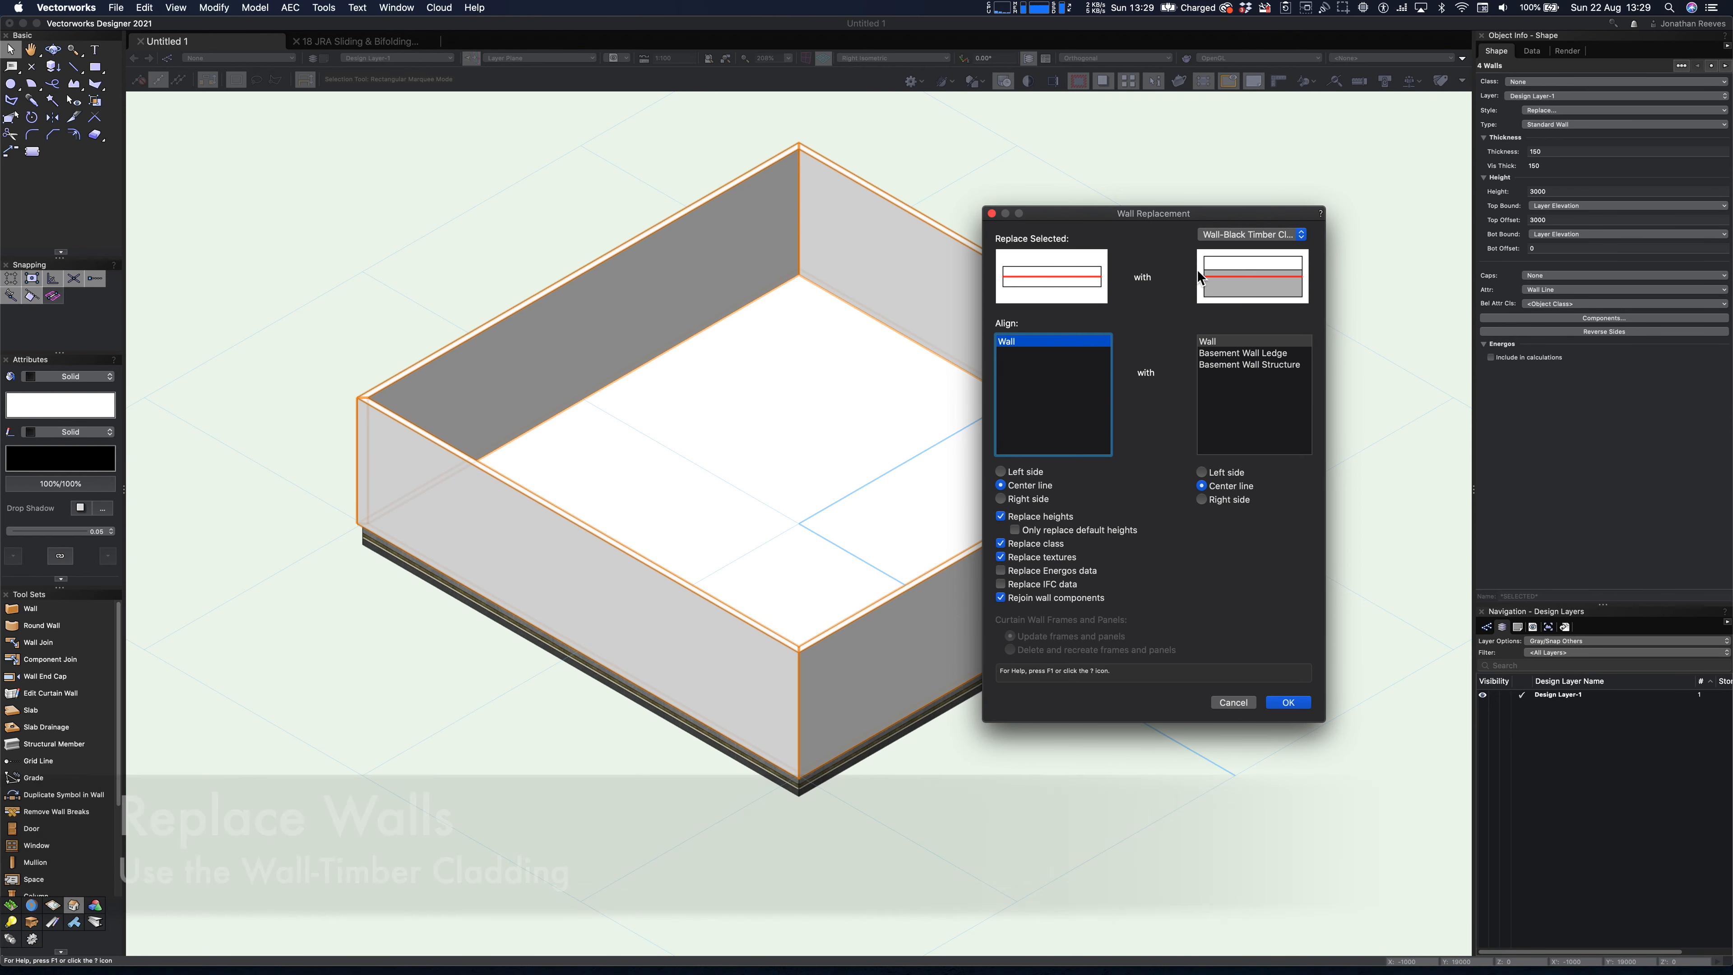
left_click(1007, 473)
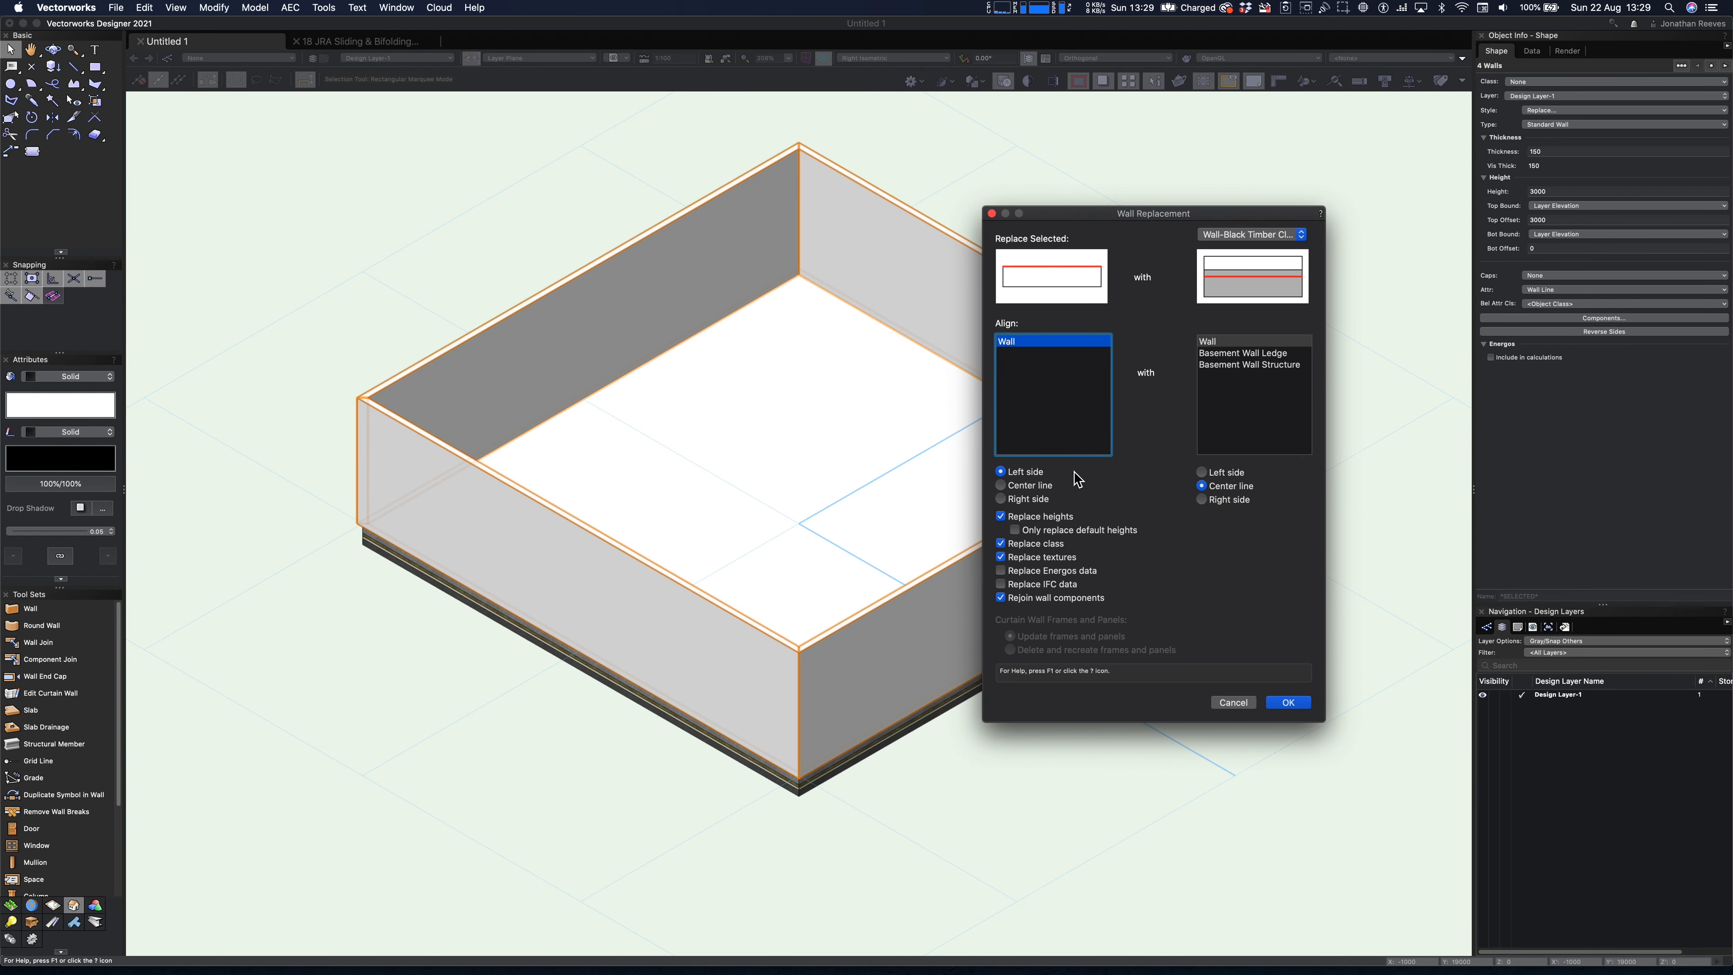
left_click(1203, 472)
left_click(1289, 704)
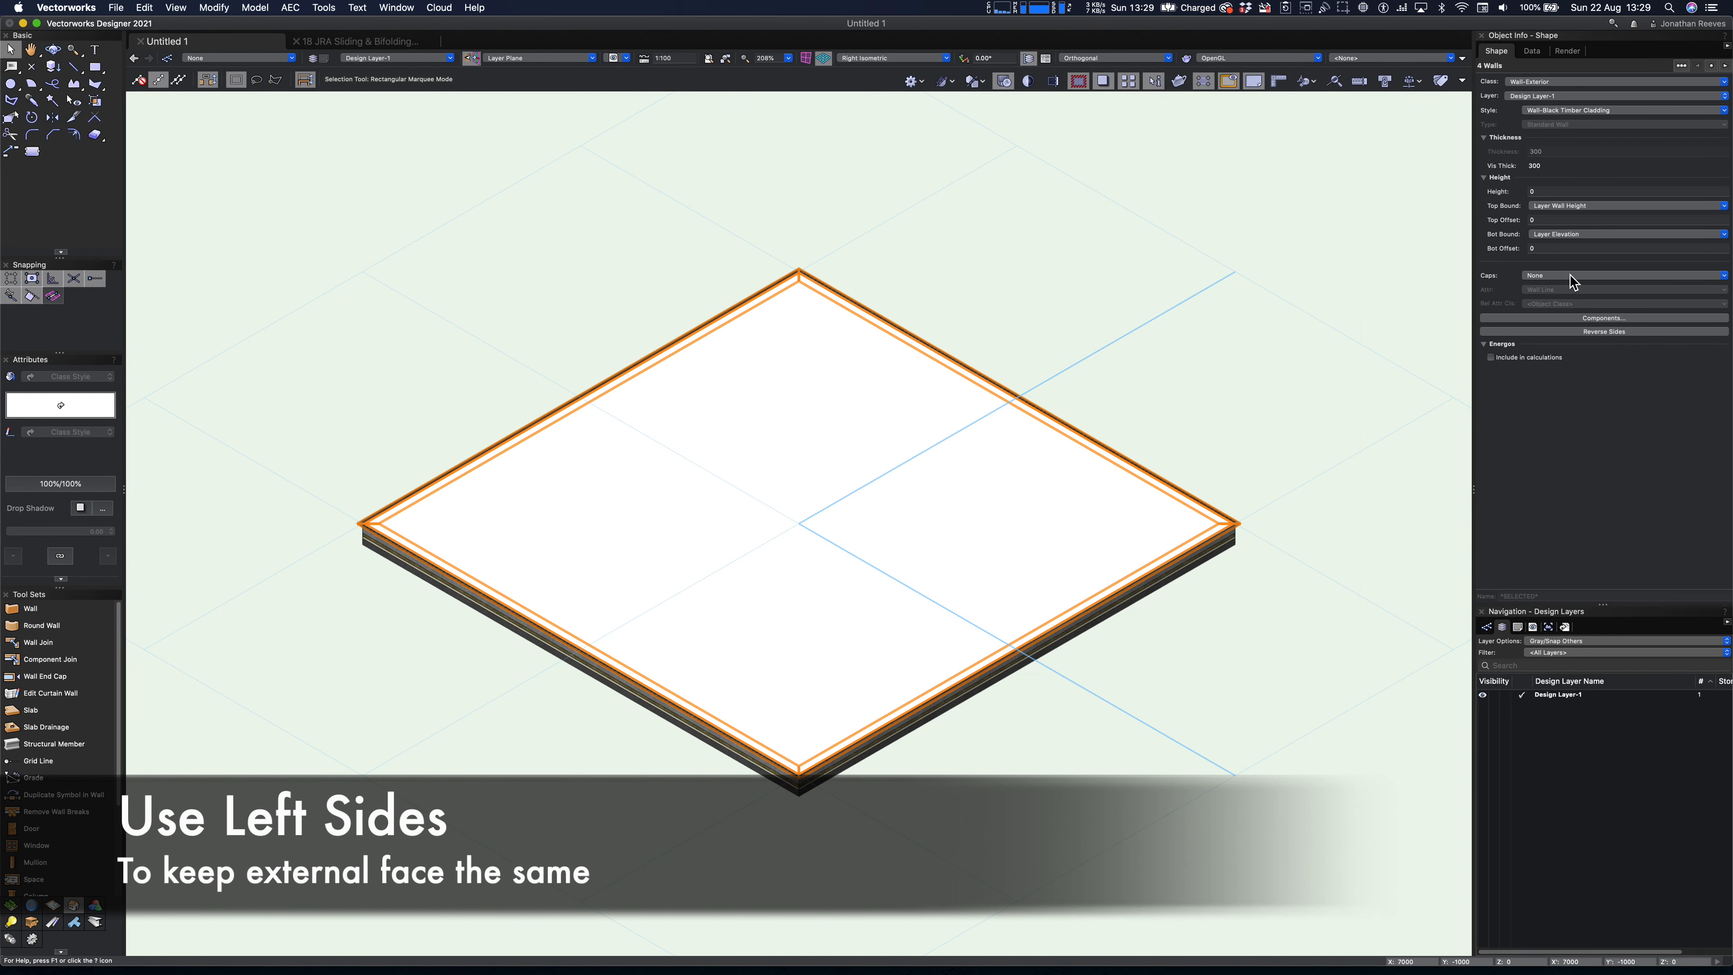
- Set the height of the four selected walls to 3500 mm
left_click(1532, 192)
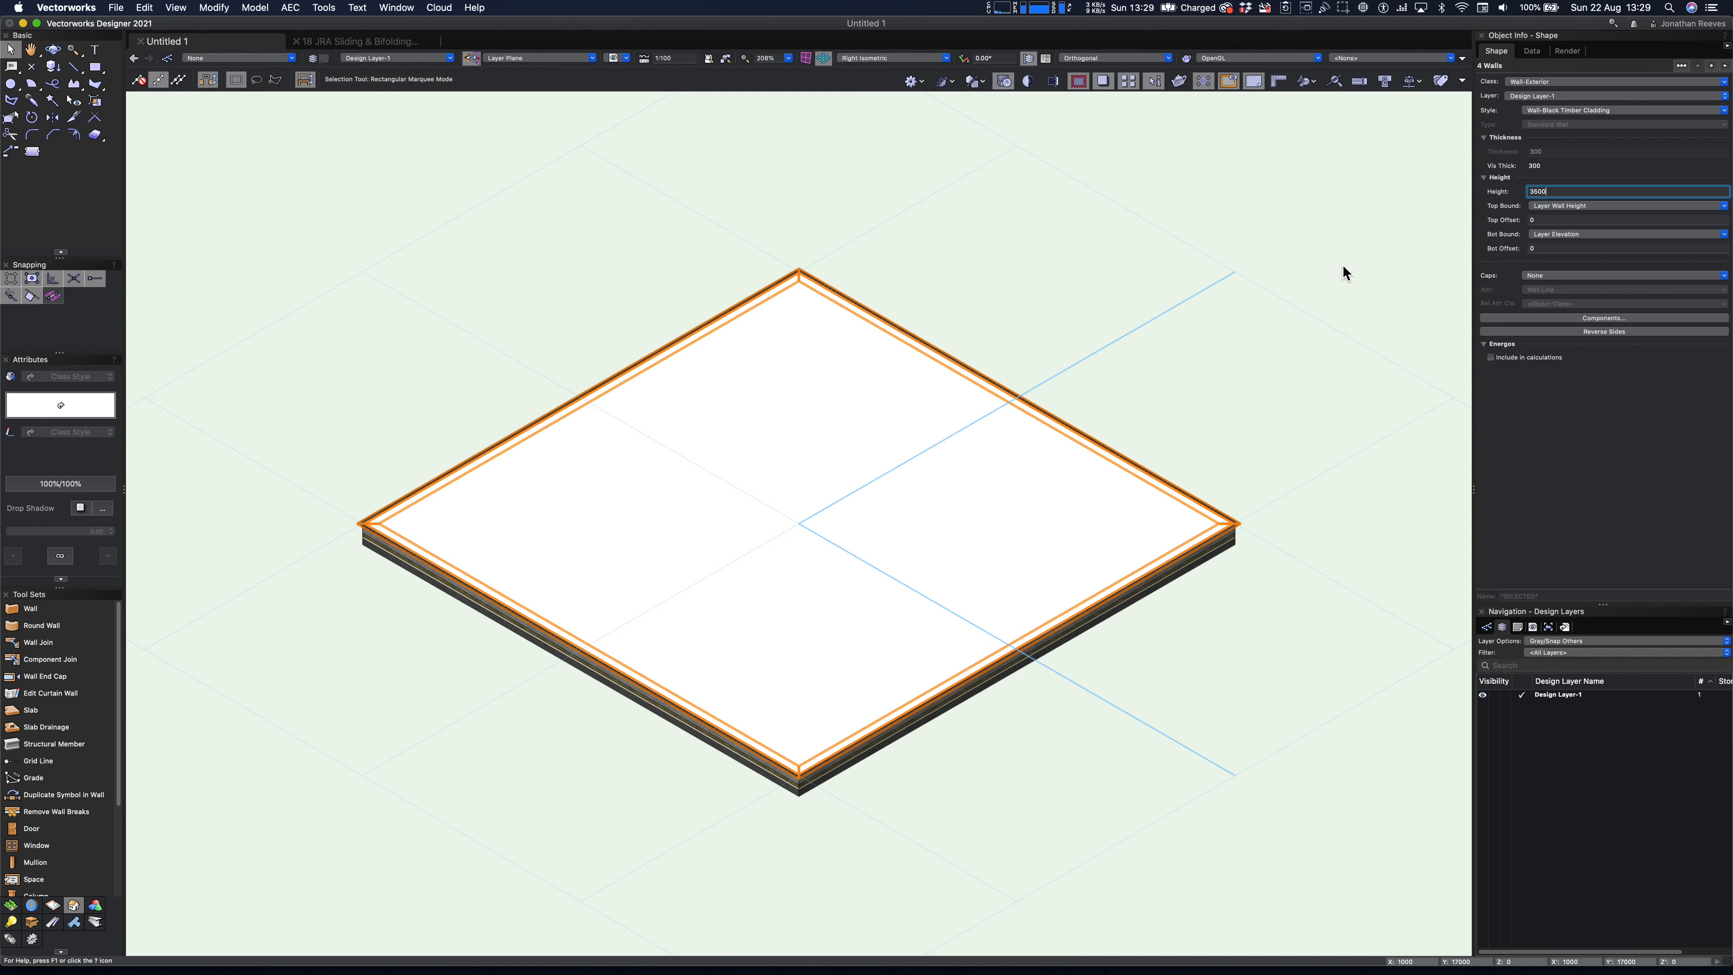
type("3500")
key("Return")
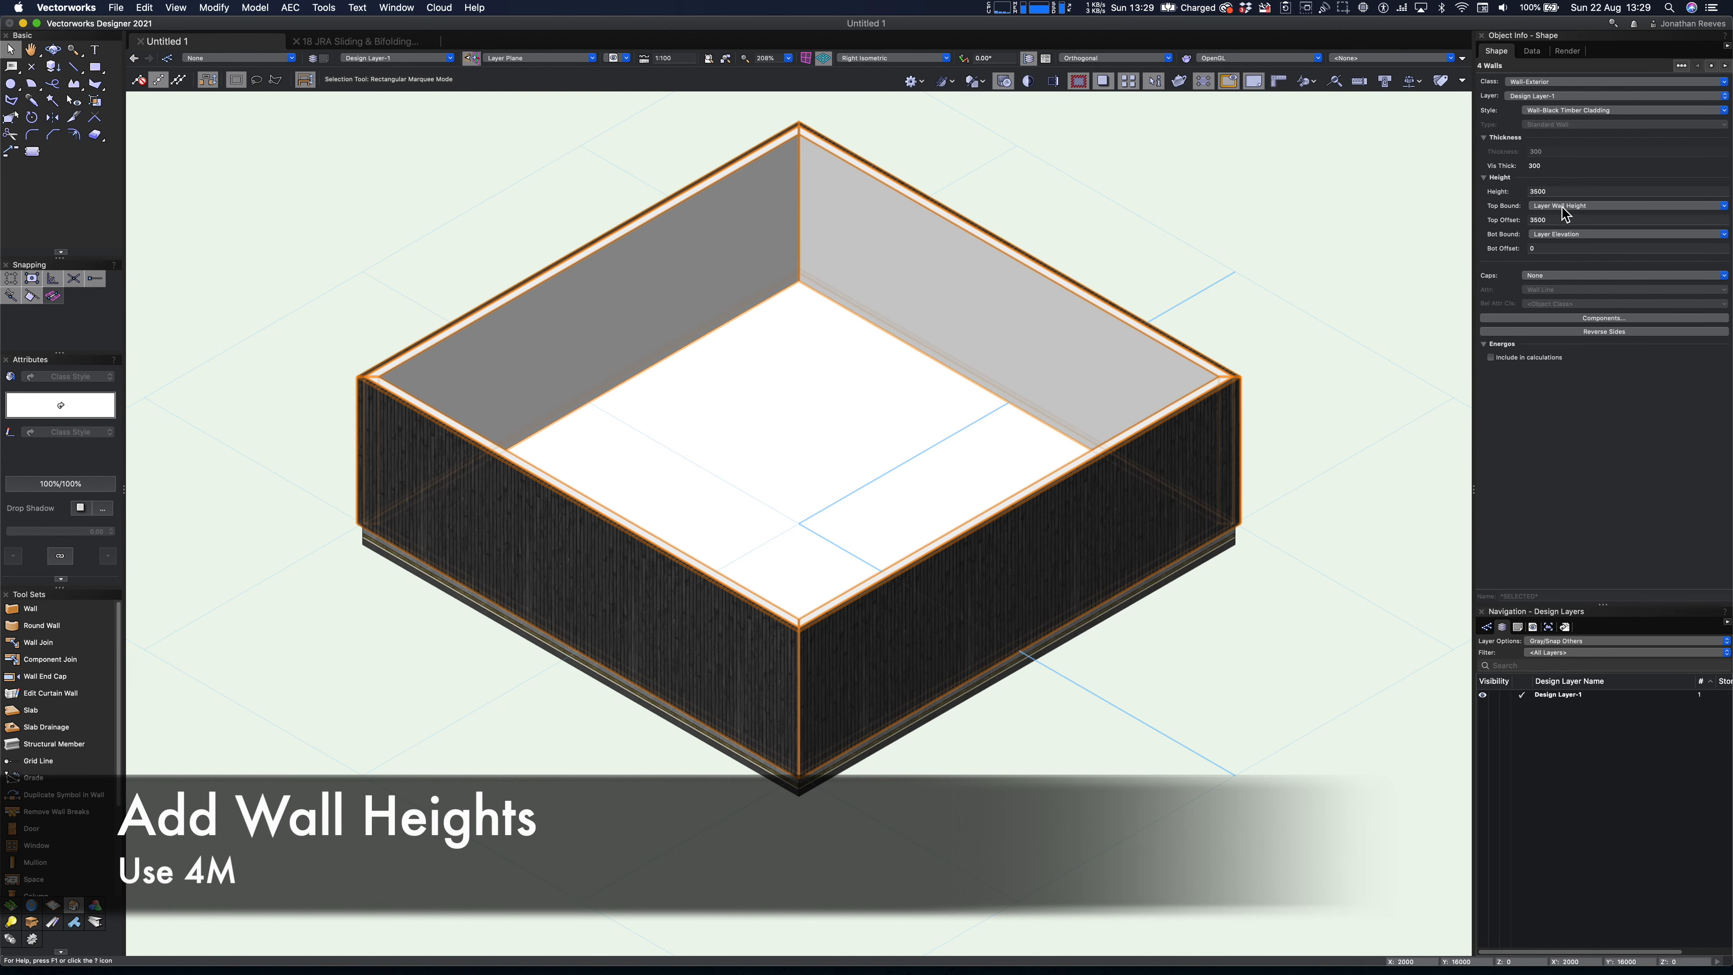
- Edit Design Layer-1 to set its layer wall height to 4m
left_click(1561, 206)
left_click(1484, 255)
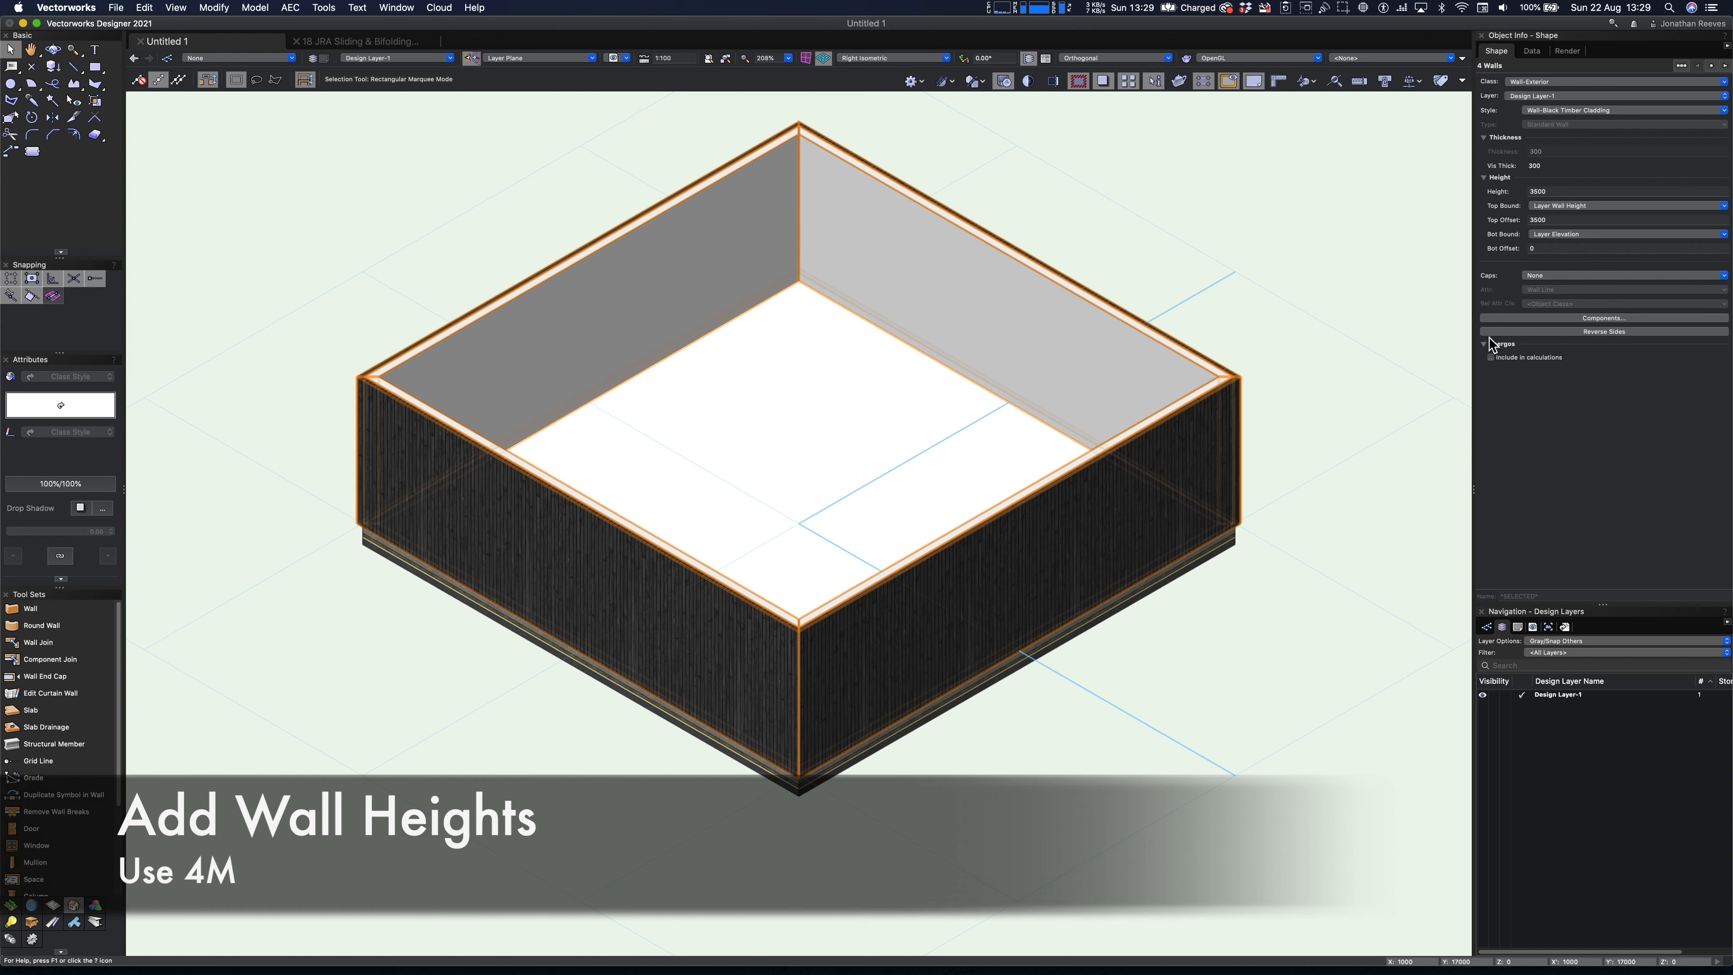
right_click(1544, 696)
left_click(1547, 710)
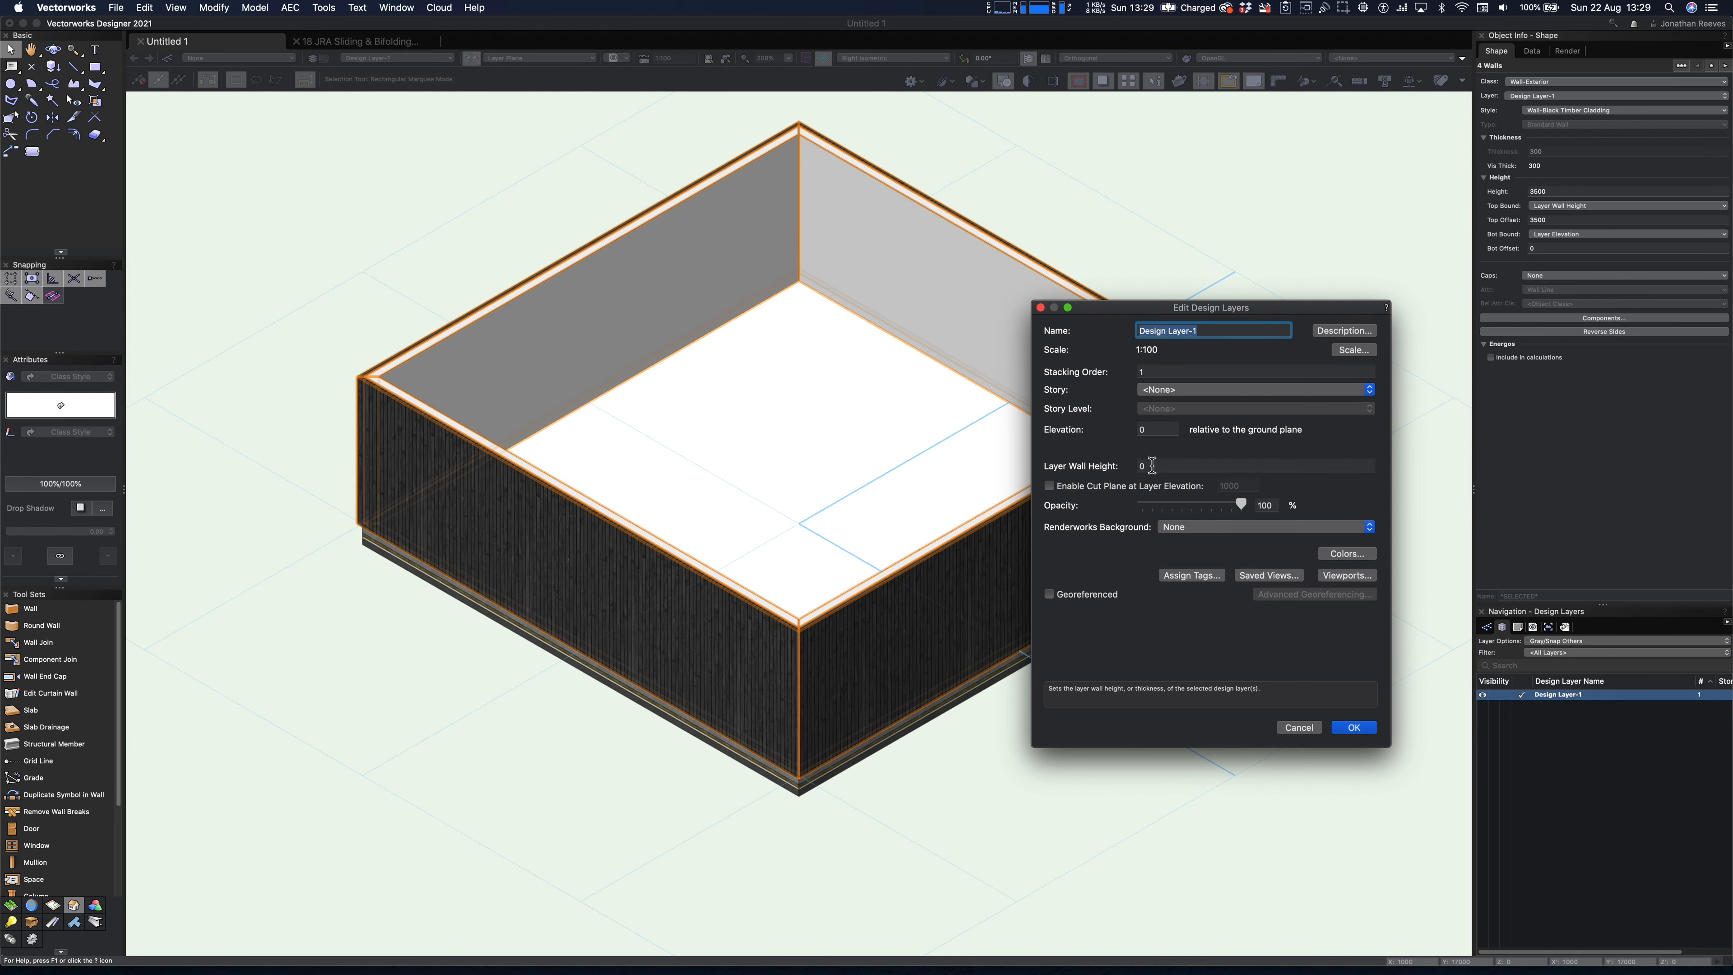
left_click(1110, 464)
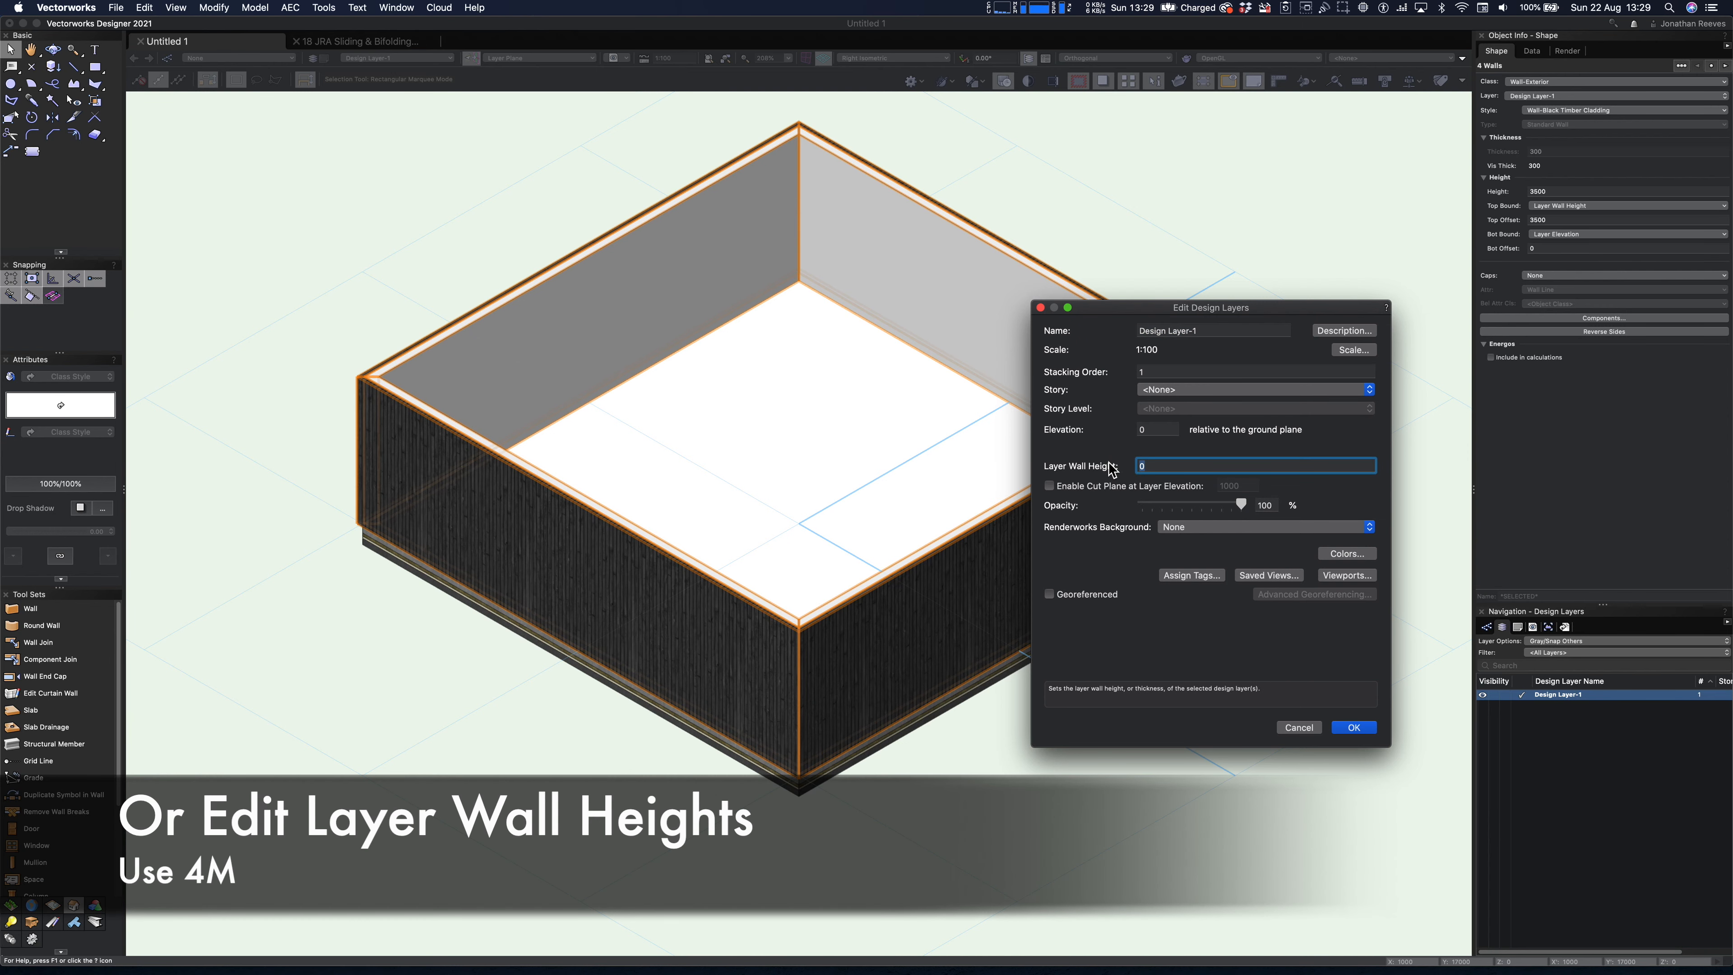
left_click(1355, 727)
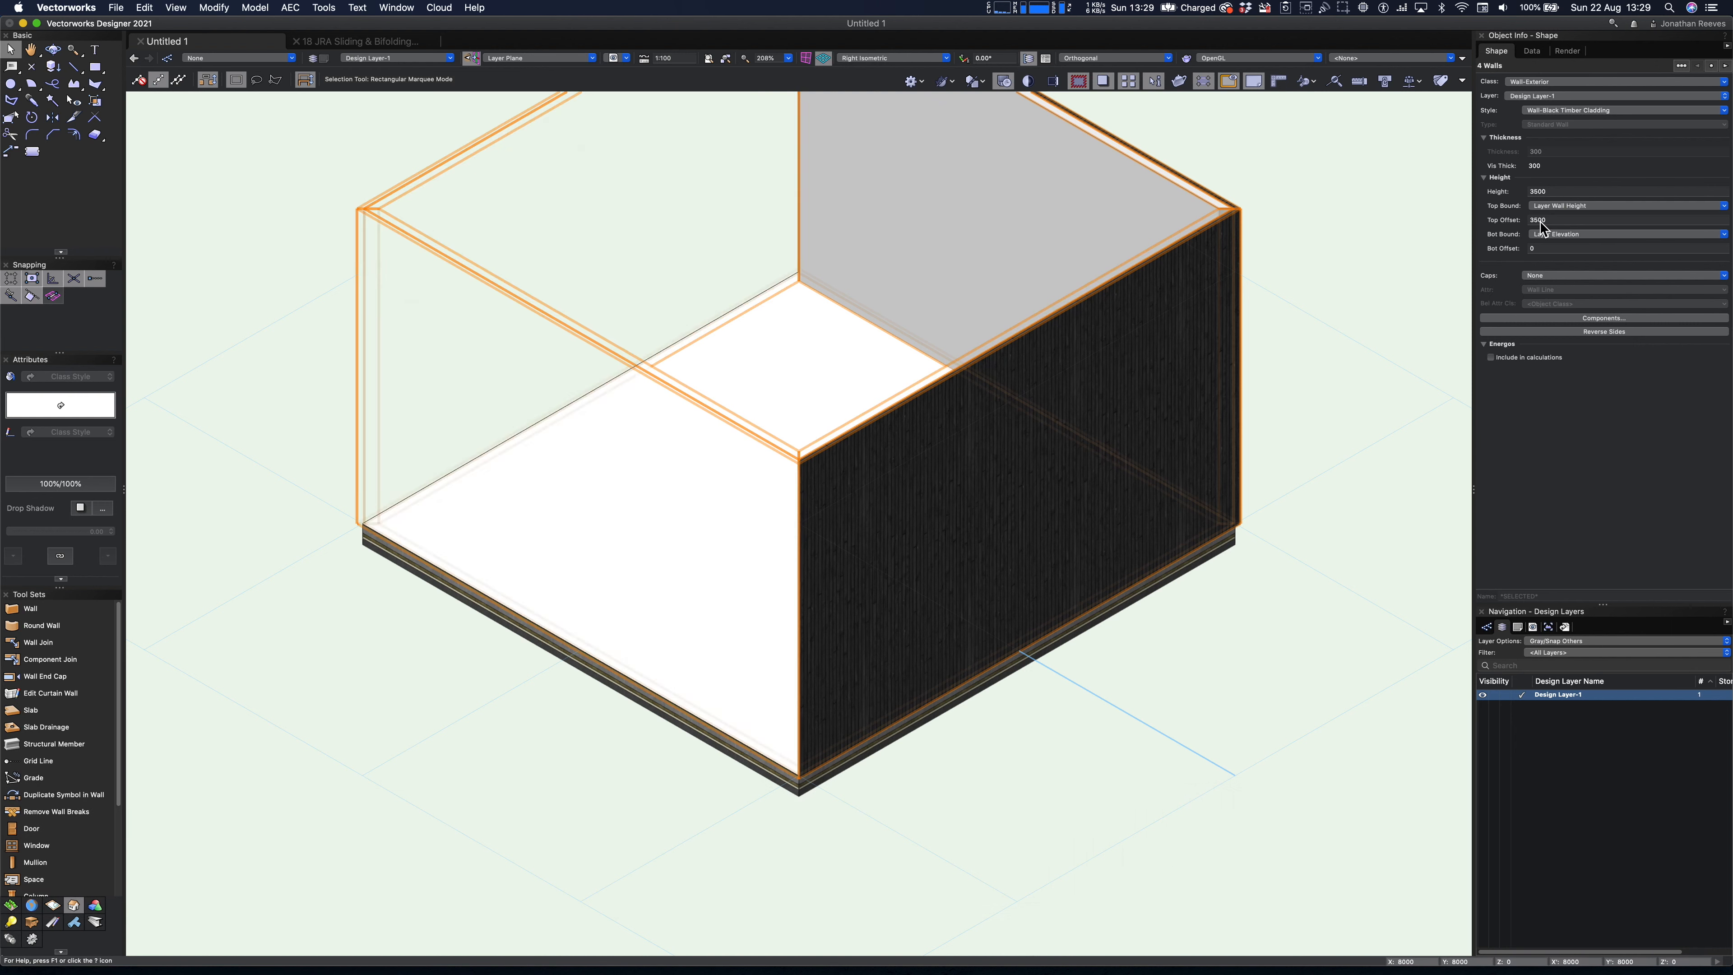
- Set the top offset of the four walls to 0
left_click(1531, 192)
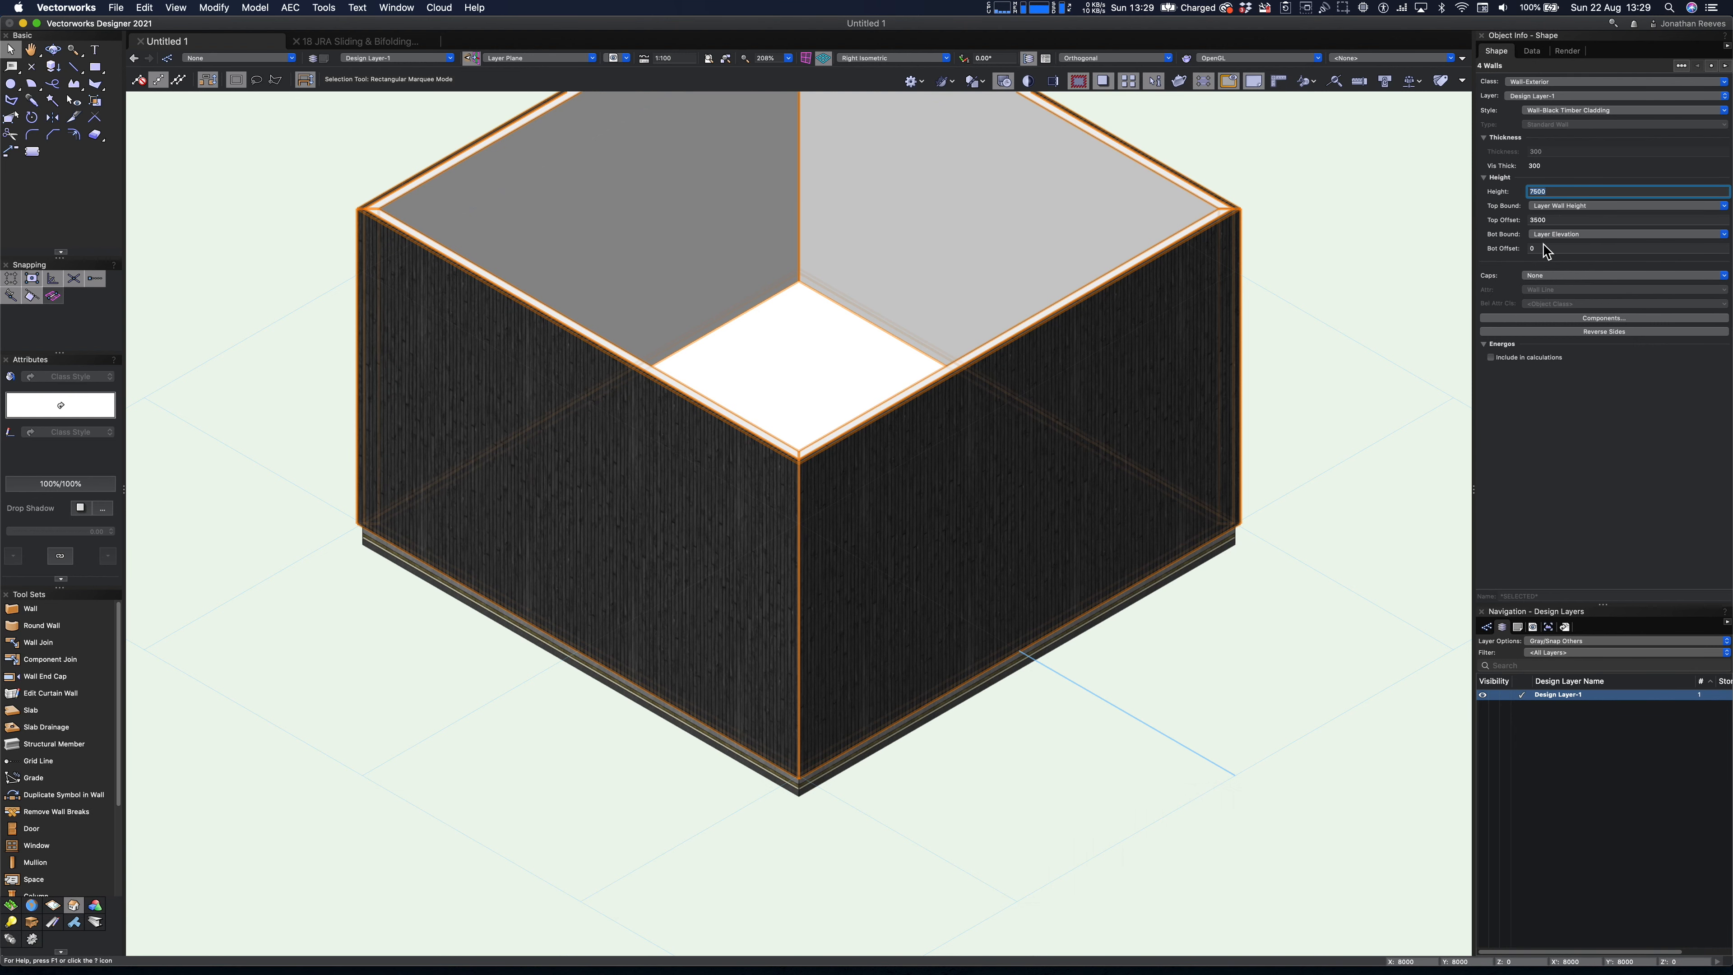
left_click(1532, 220)
type("0")
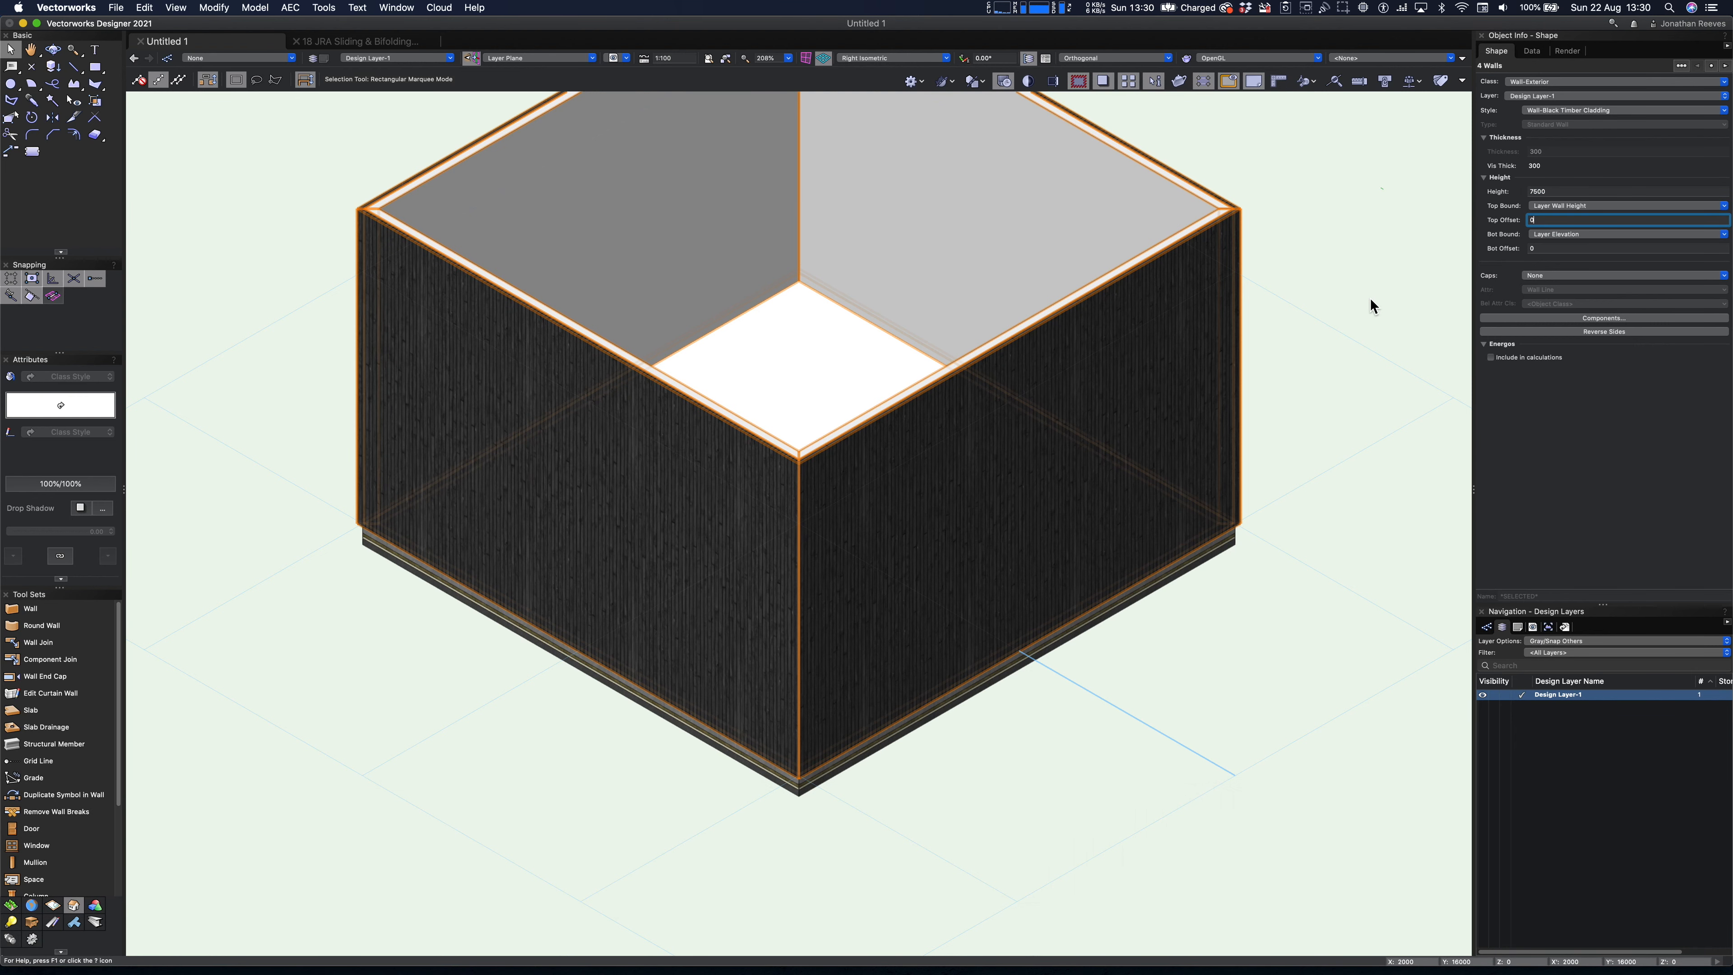
key("Return")
- Create a slab object from the rectangle inside the walls, deleting the source shape
left_click(843, 379)
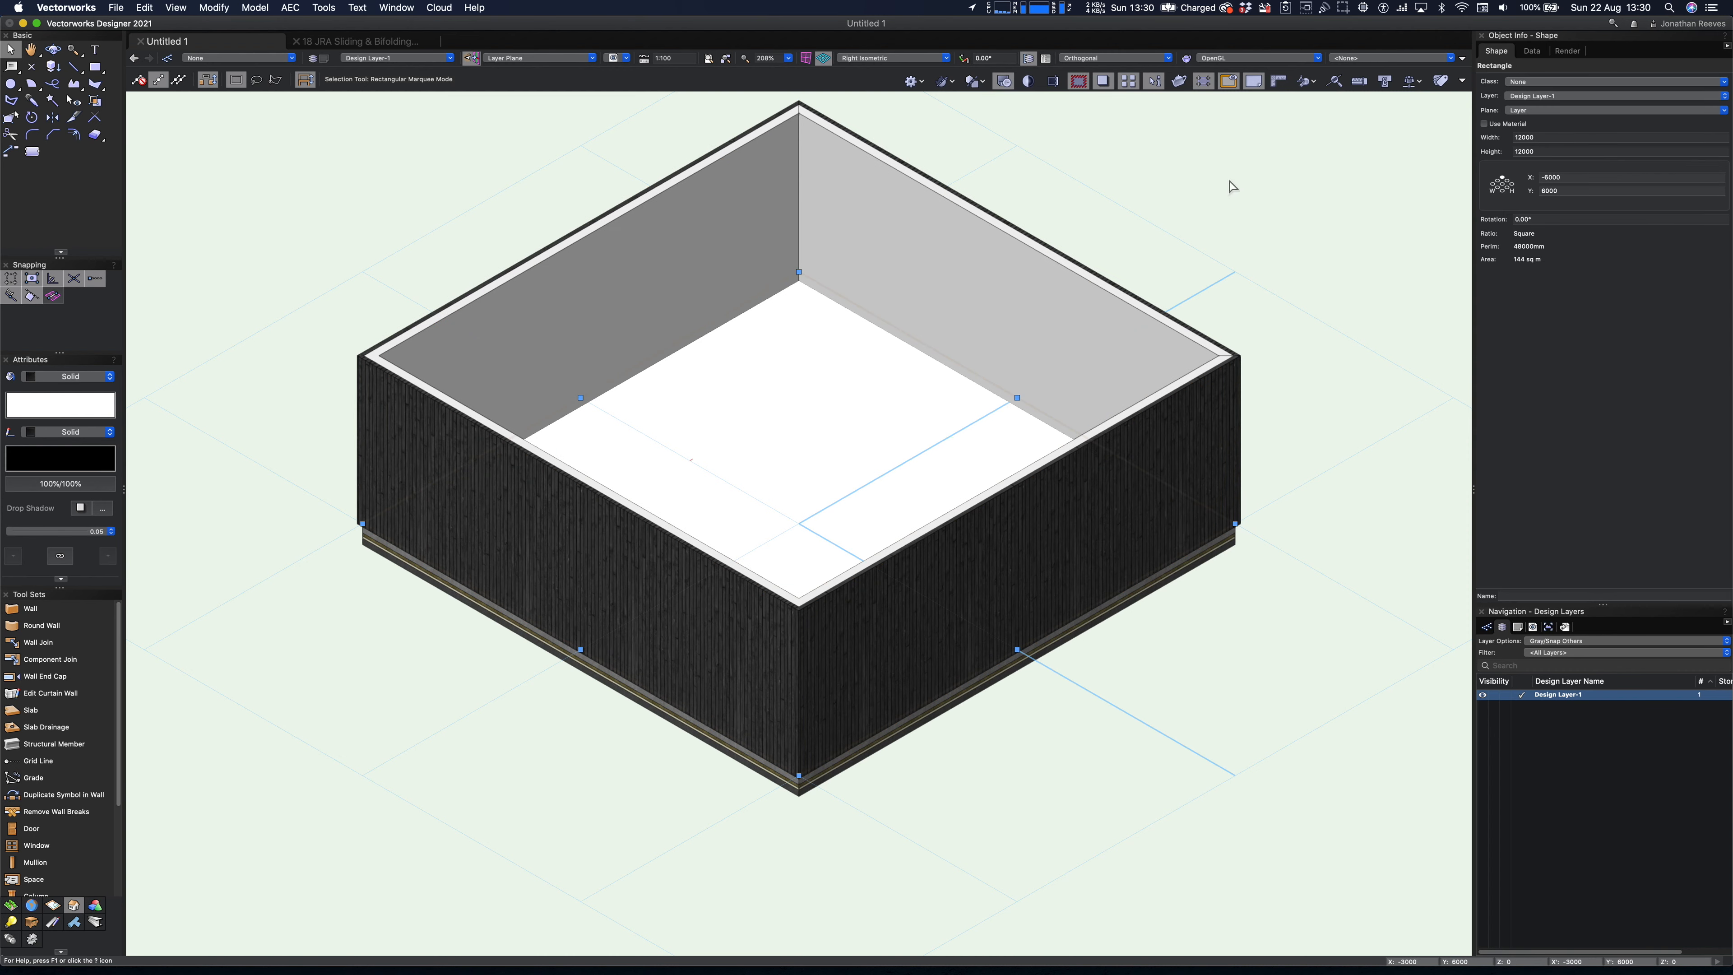
right_click(876, 362)
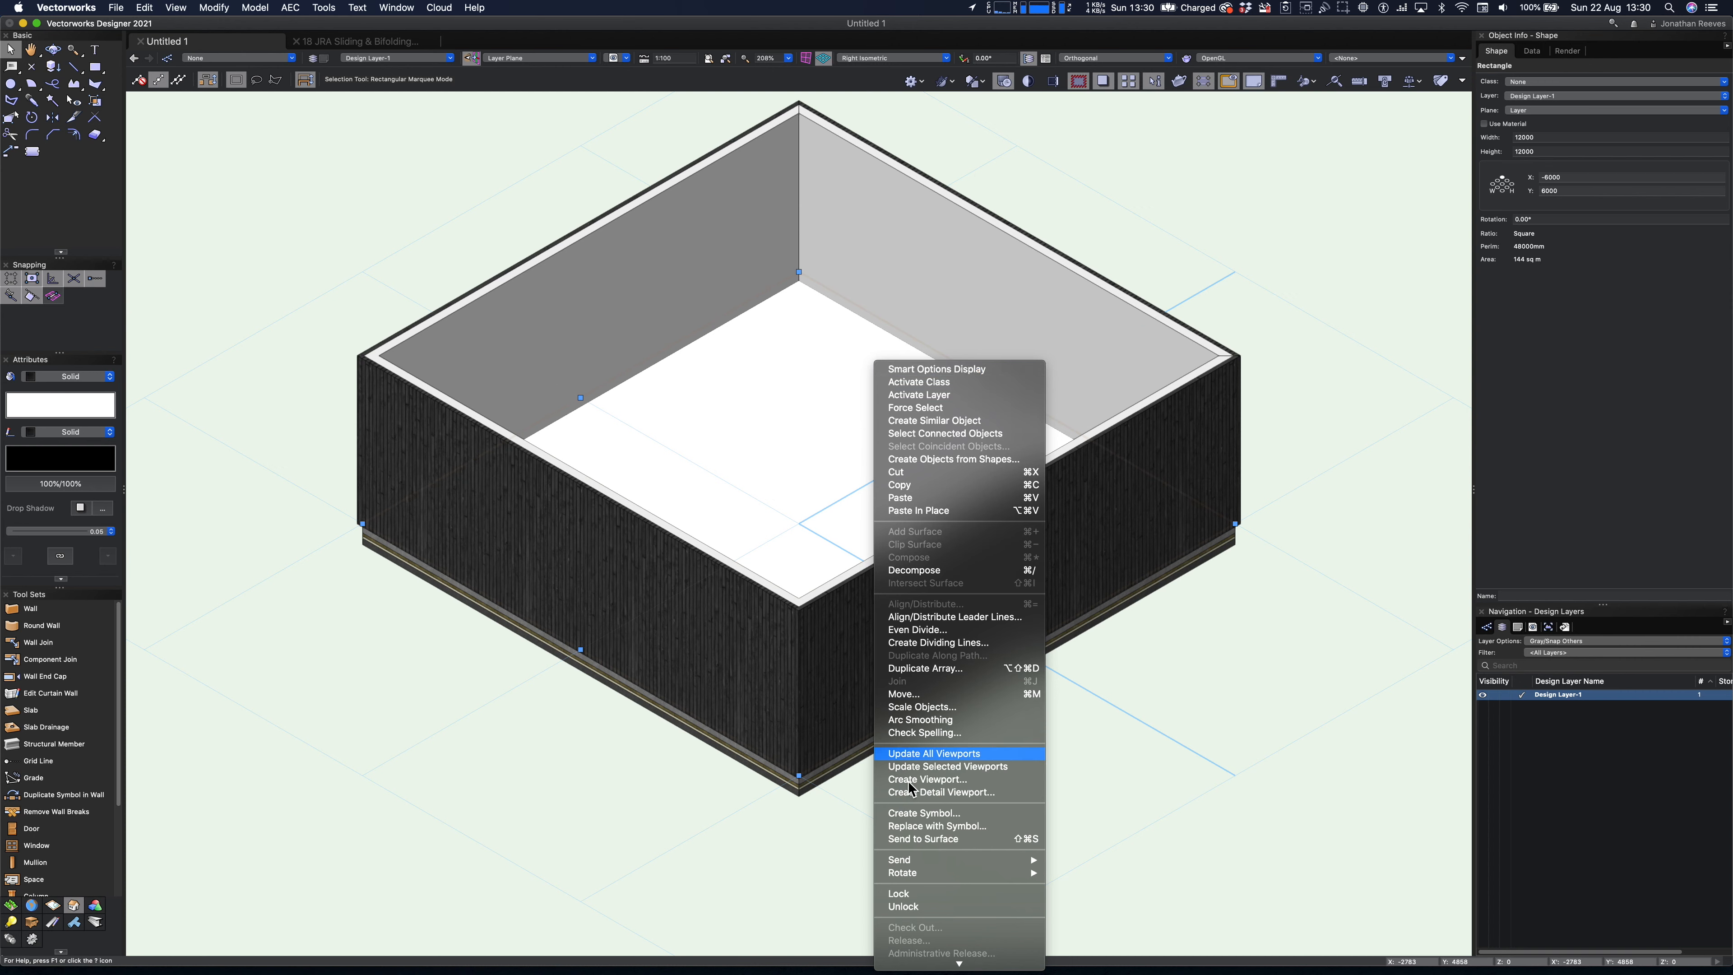
mouse_move(928, 966)
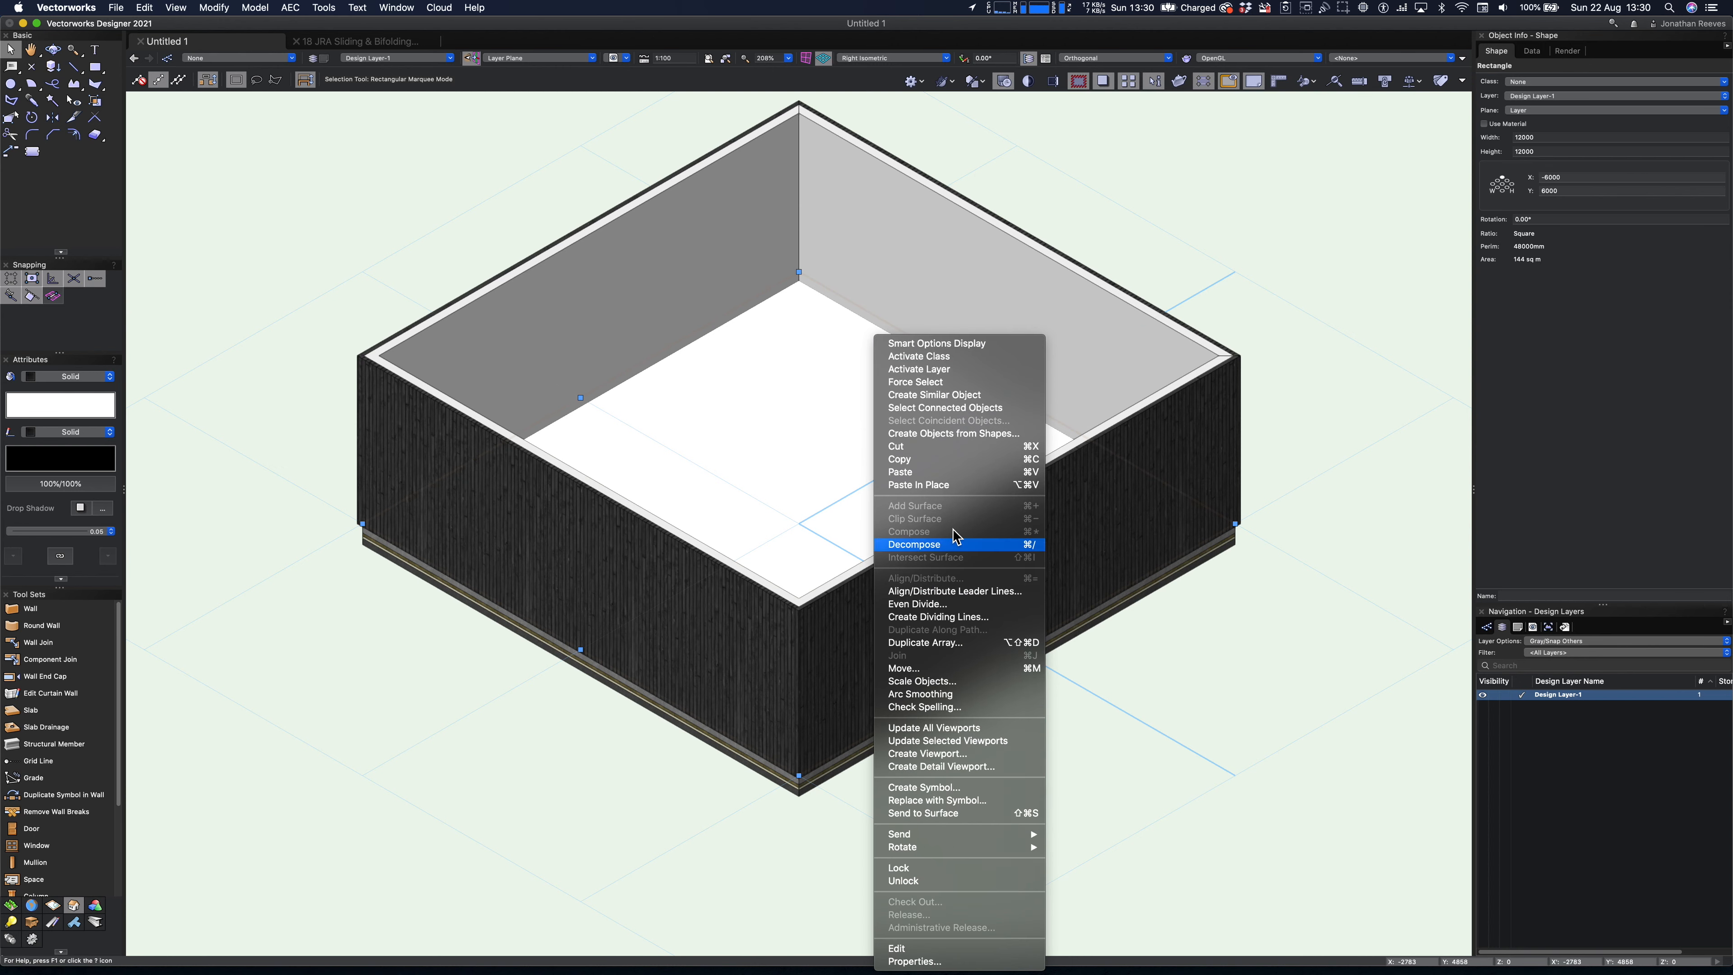
left_click(958, 437)
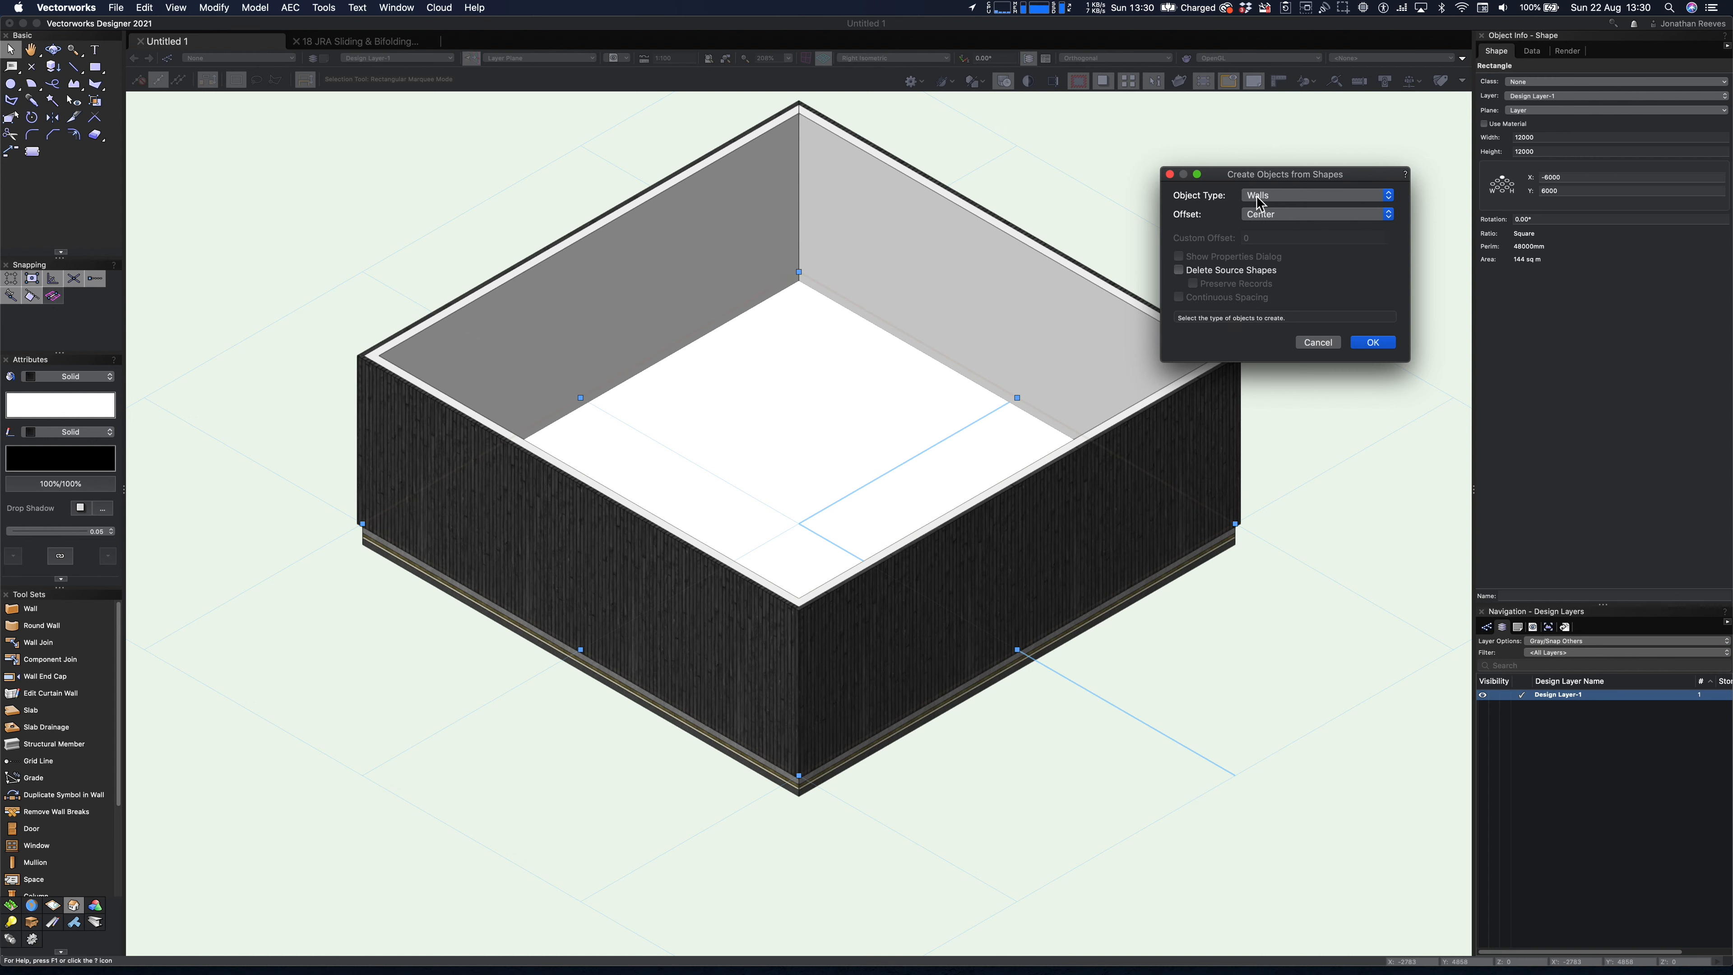
left_click(1268, 198)
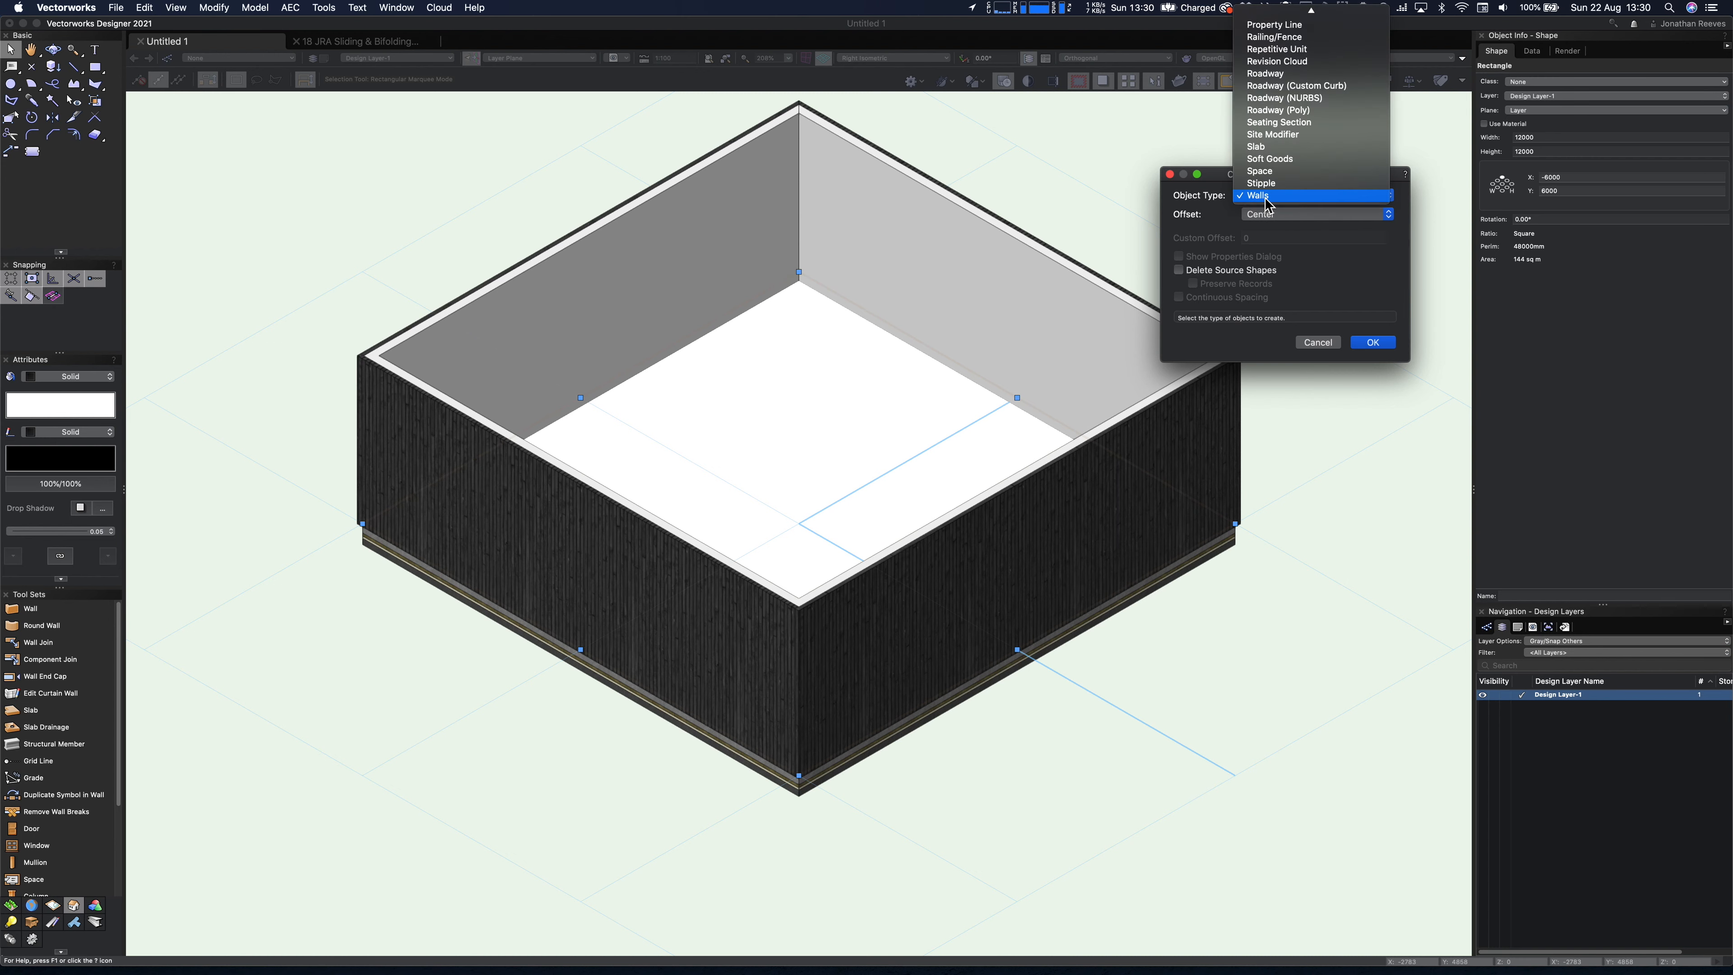
left_click(1275, 151)
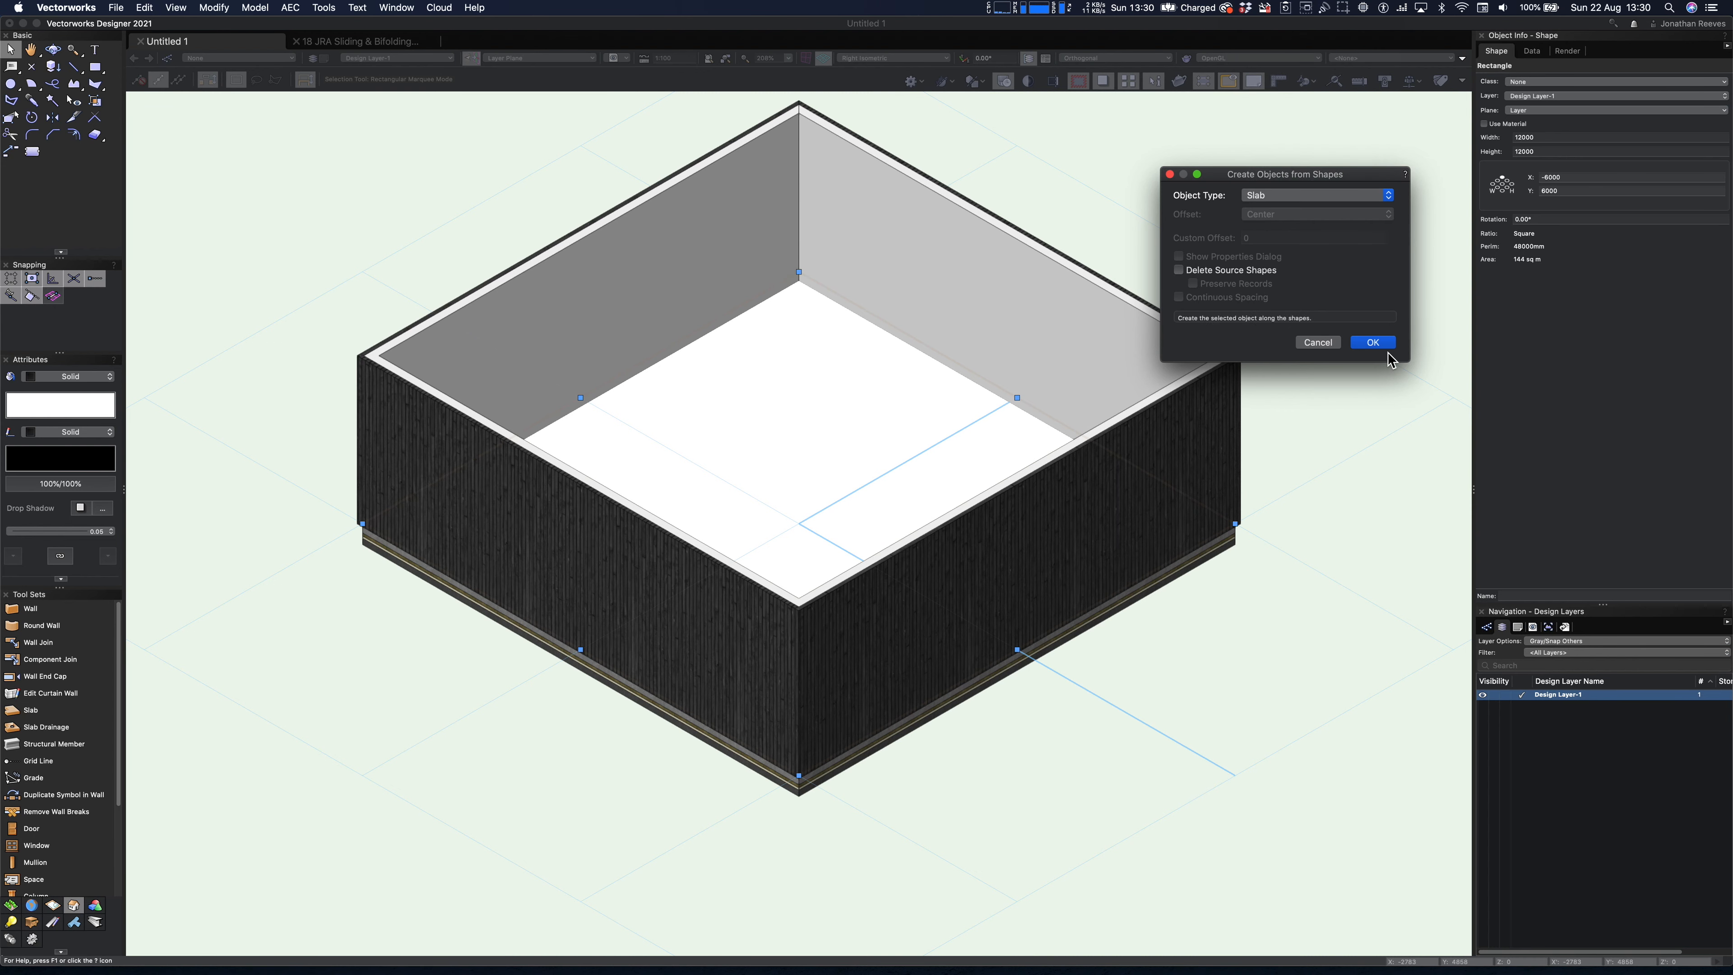
left_click(1195, 271)
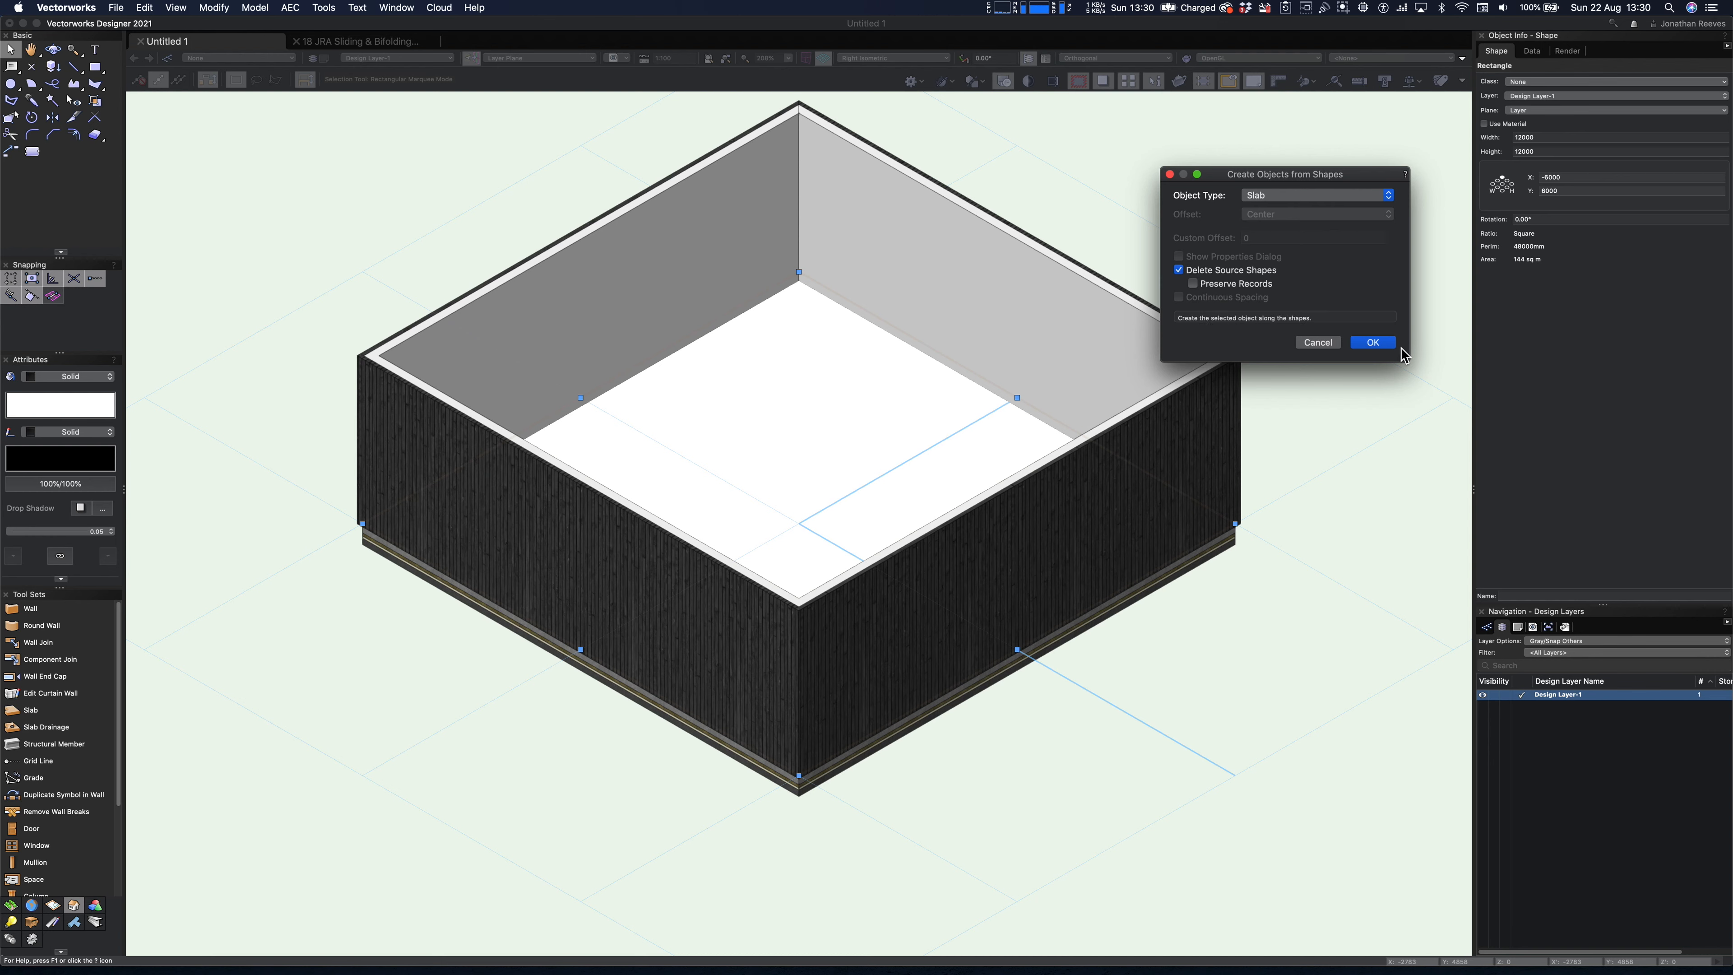
left_click(1371, 344)
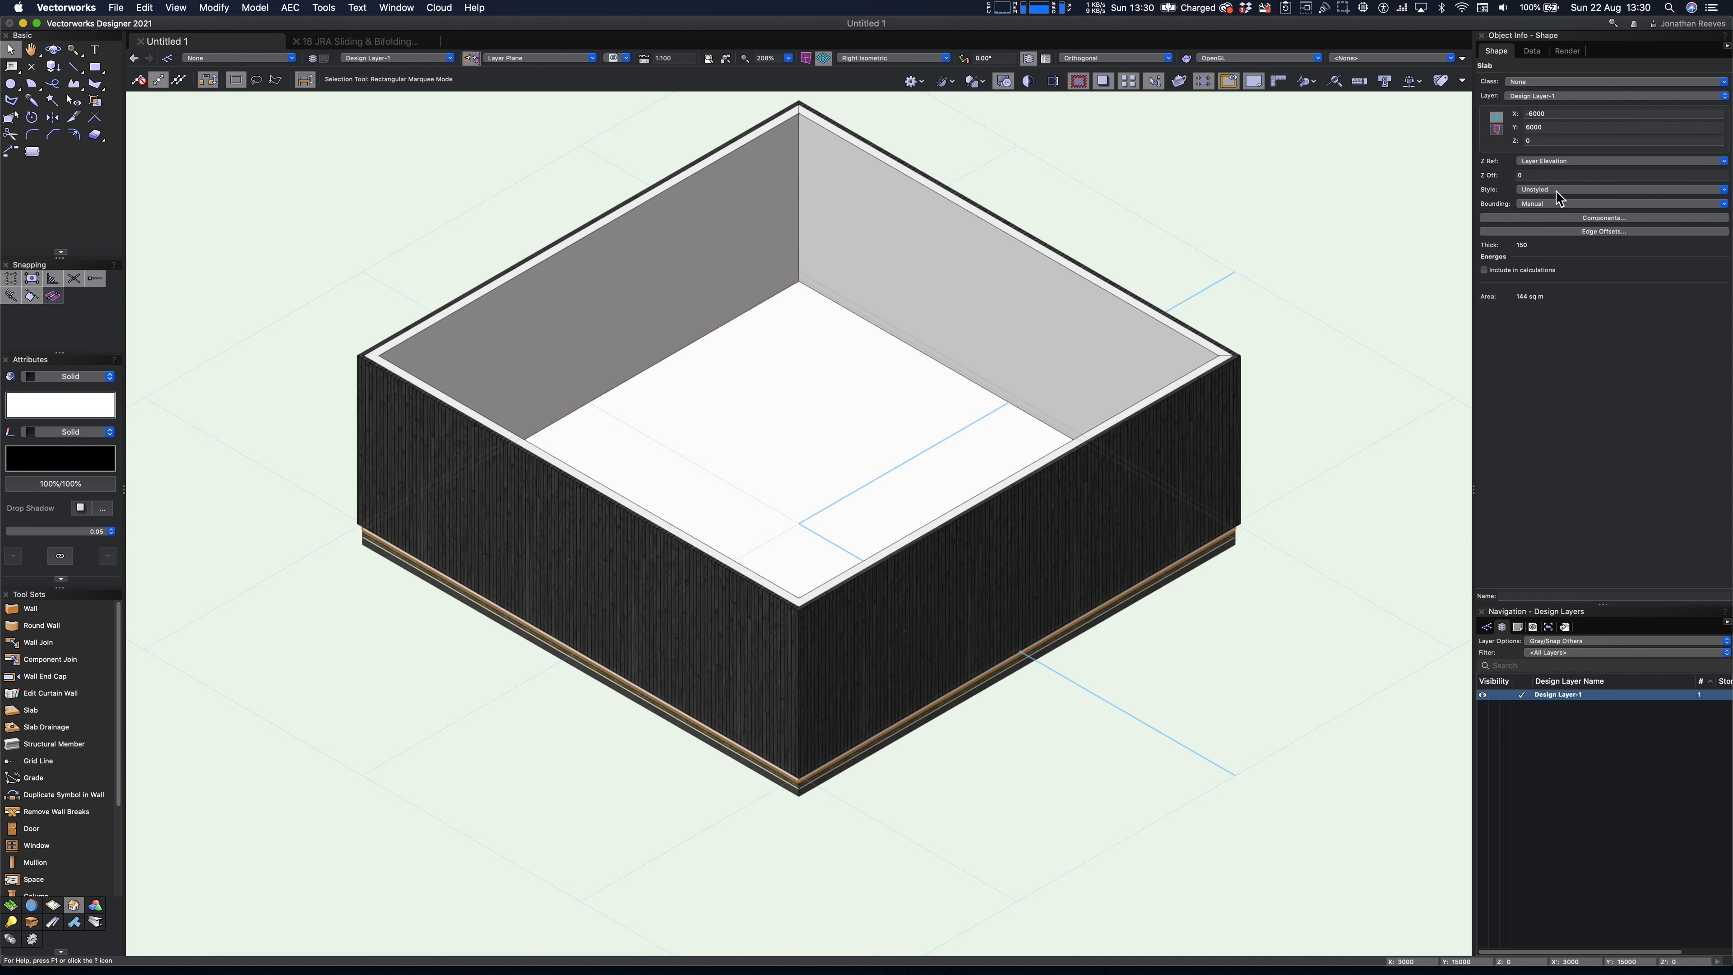
- Replace the unstyled slab's style with nbl_GS_ISConc-MnrlWoolSl from the 07 JRA UK nbl Slabs library, keeping the default replacement options
left_click(1557, 191)
left_click(1549, 212)
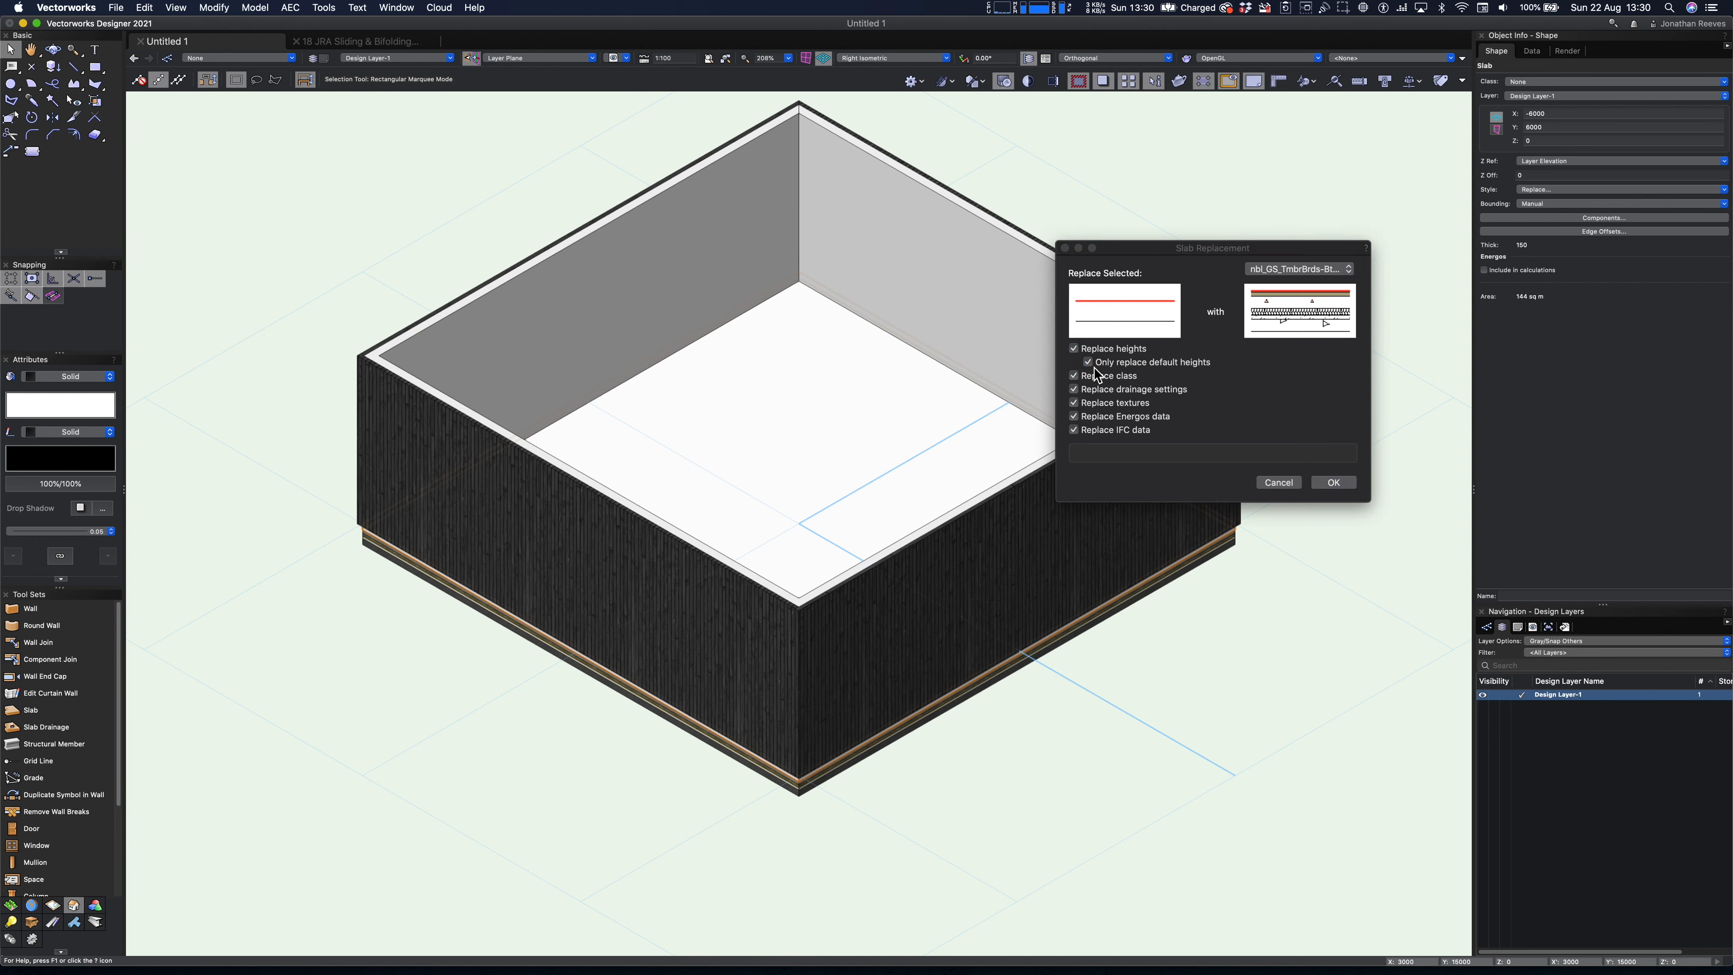
left_click(1311, 270)
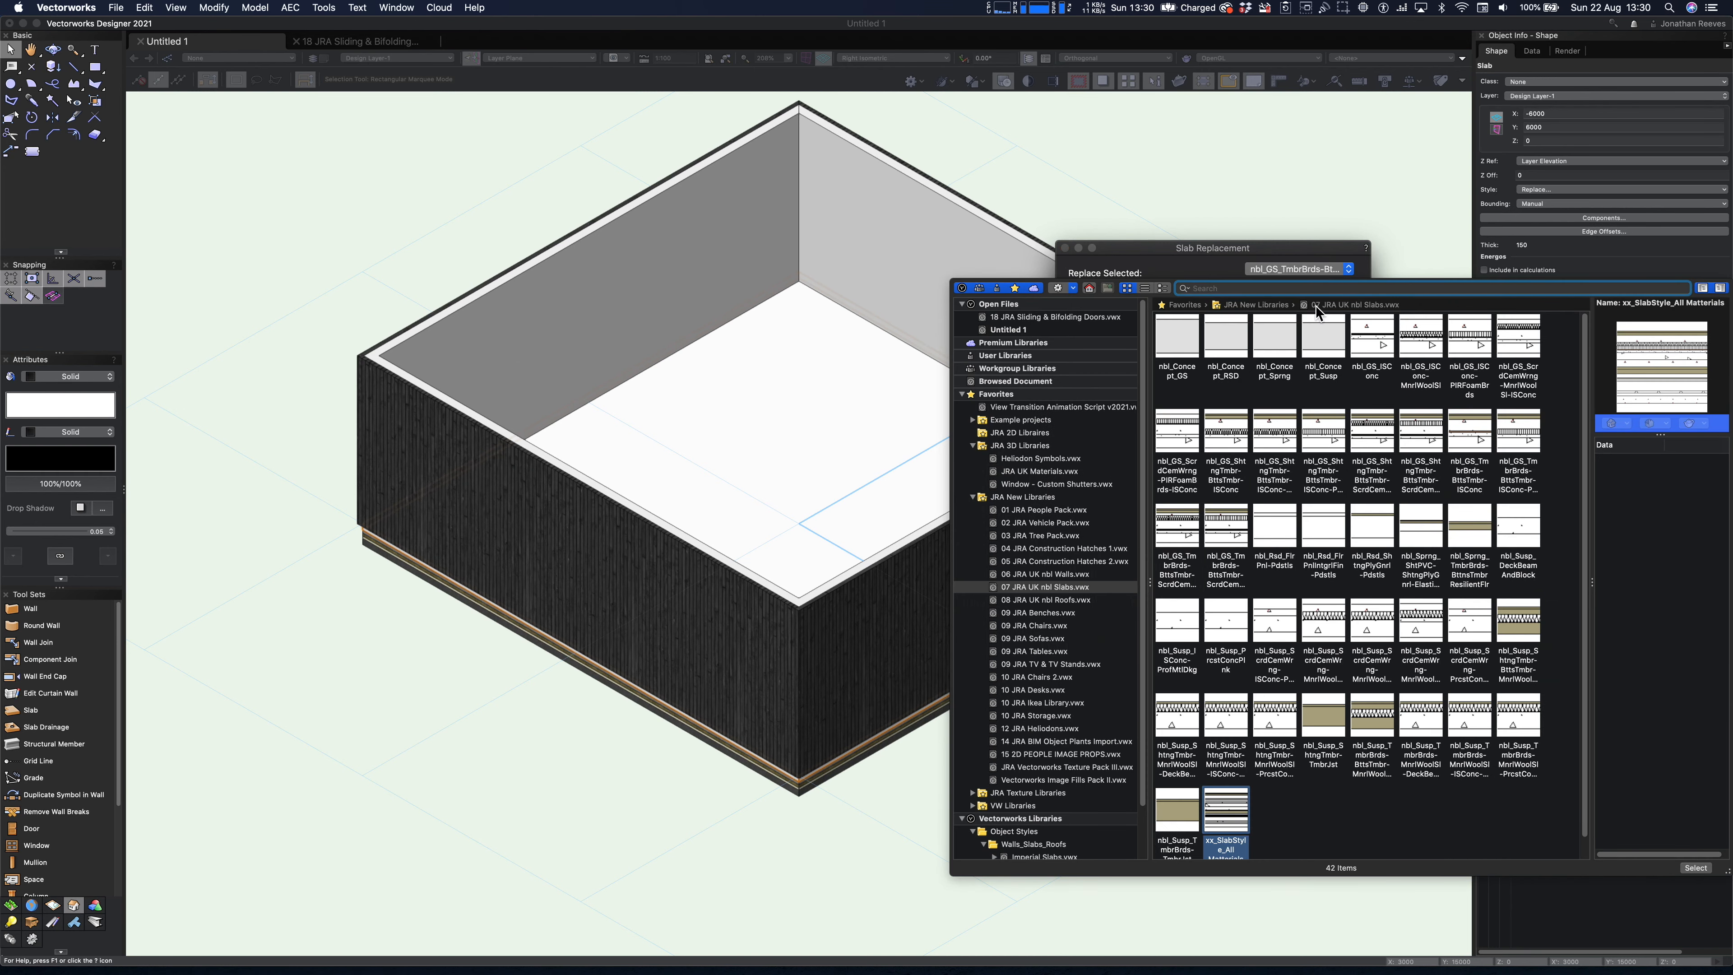
left_click(1052, 600)
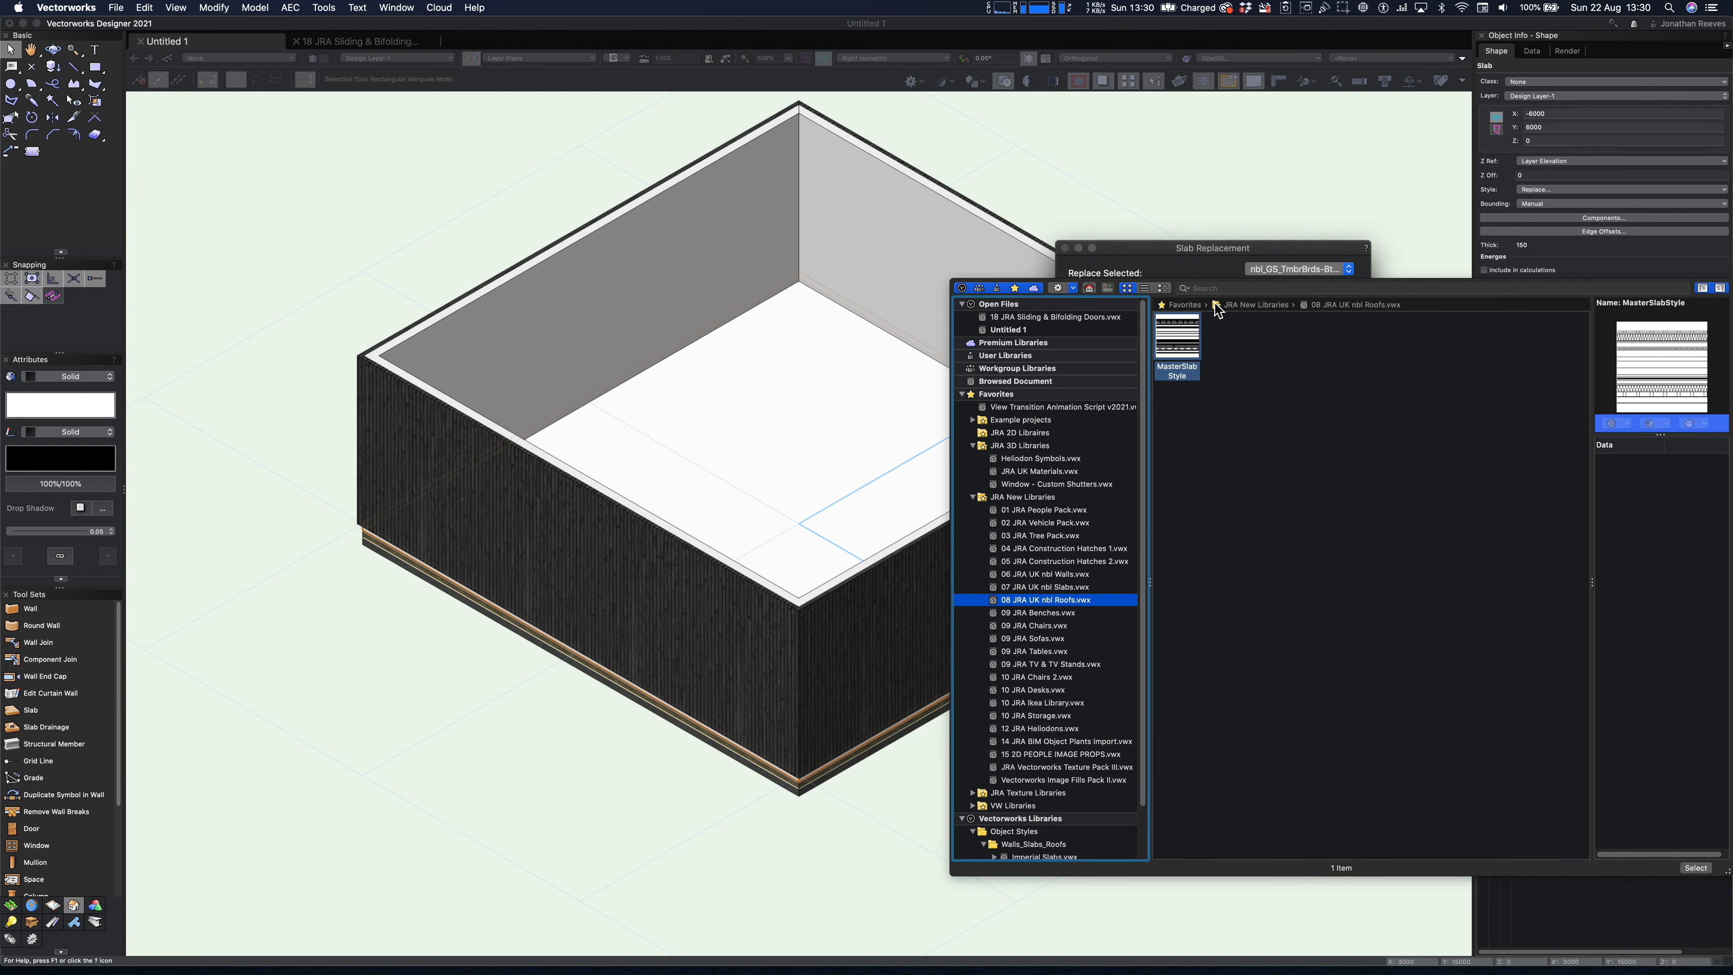
left_click(1063, 589)
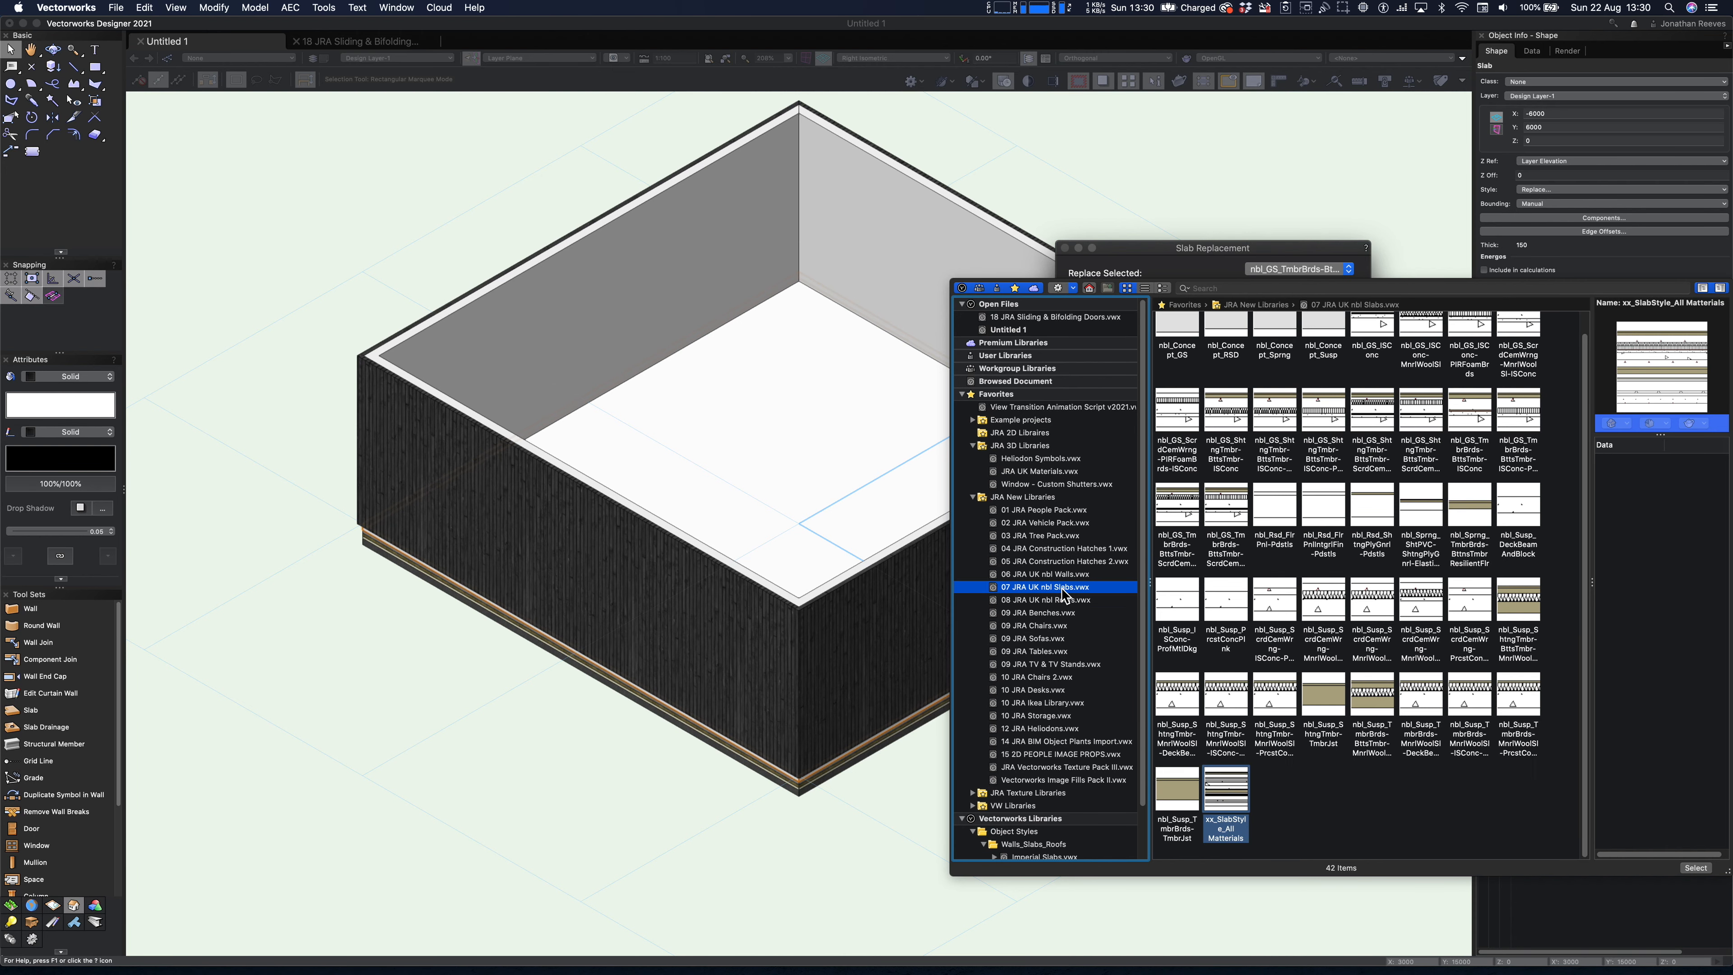
scroll(1415, 610, "up", 2)
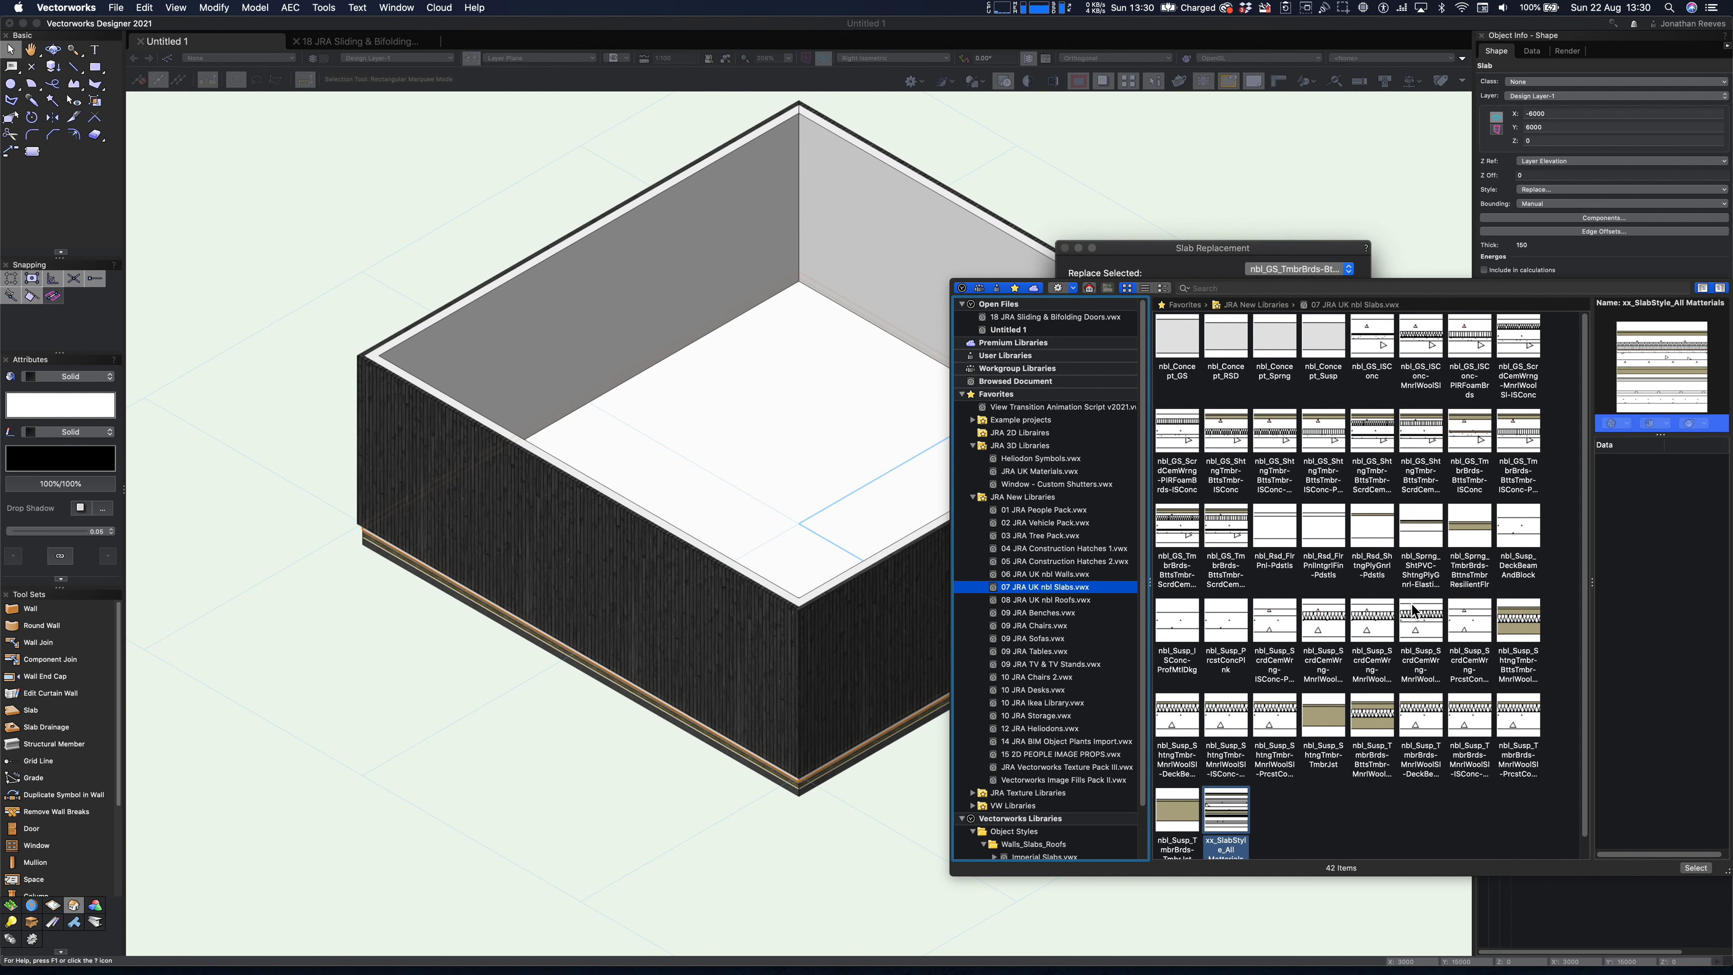
left_click(1417, 338)
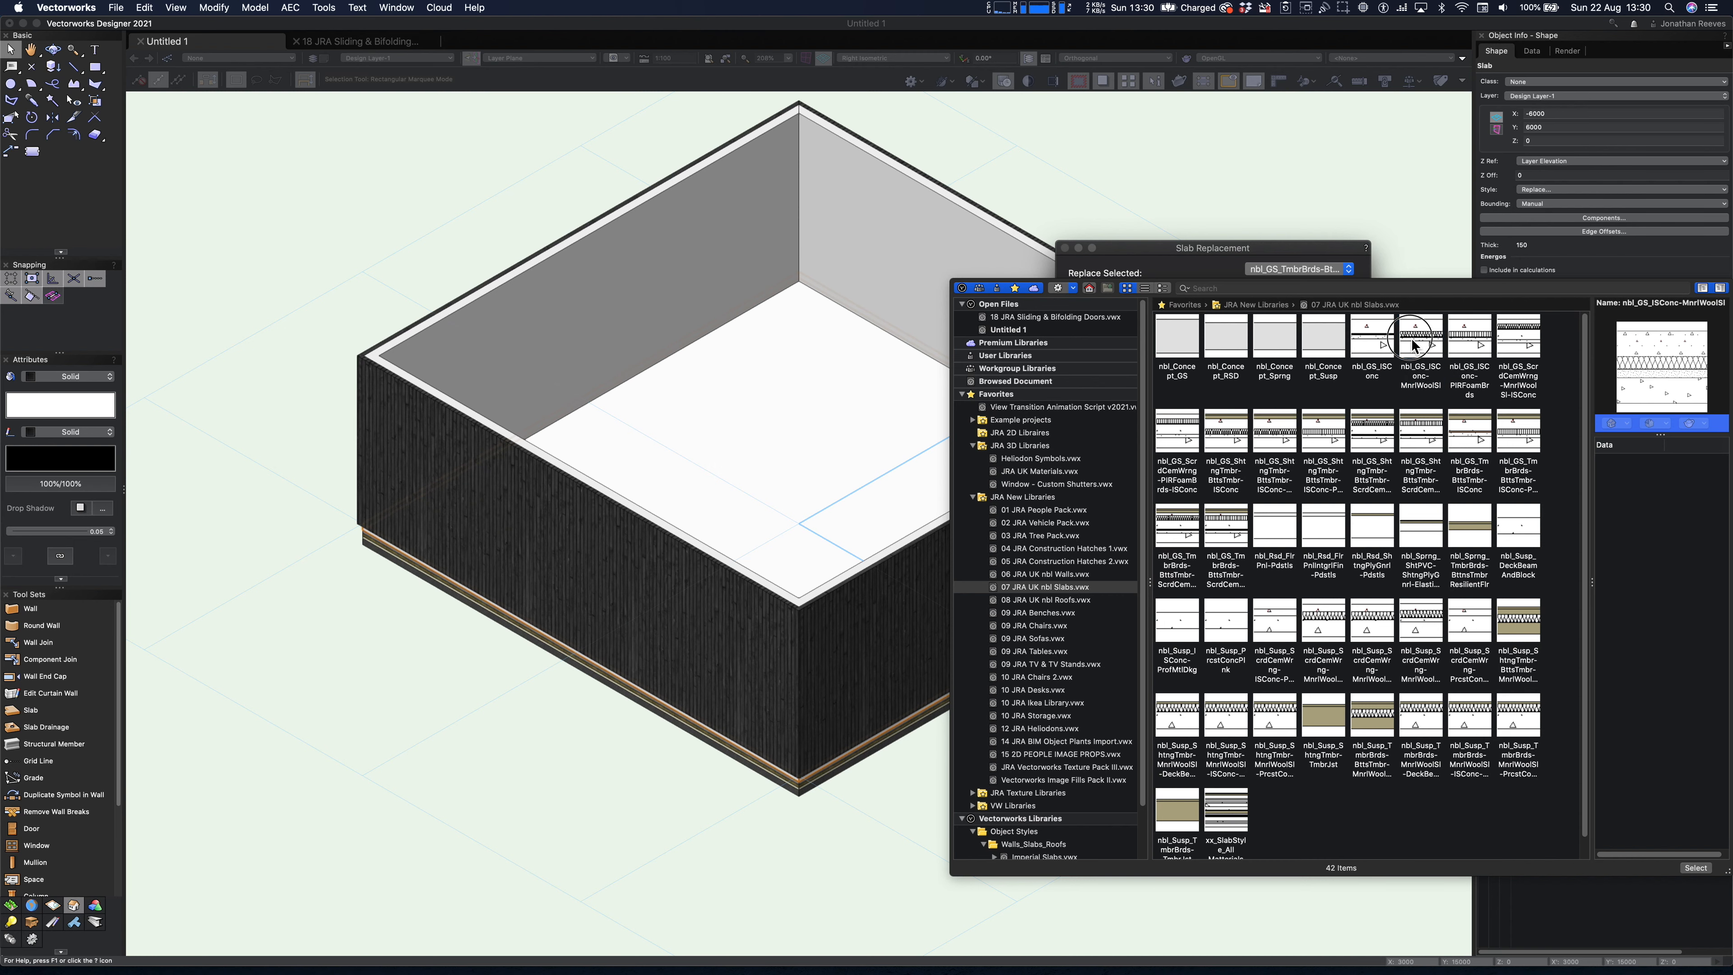
double_click(1411, 338)
key("Return")
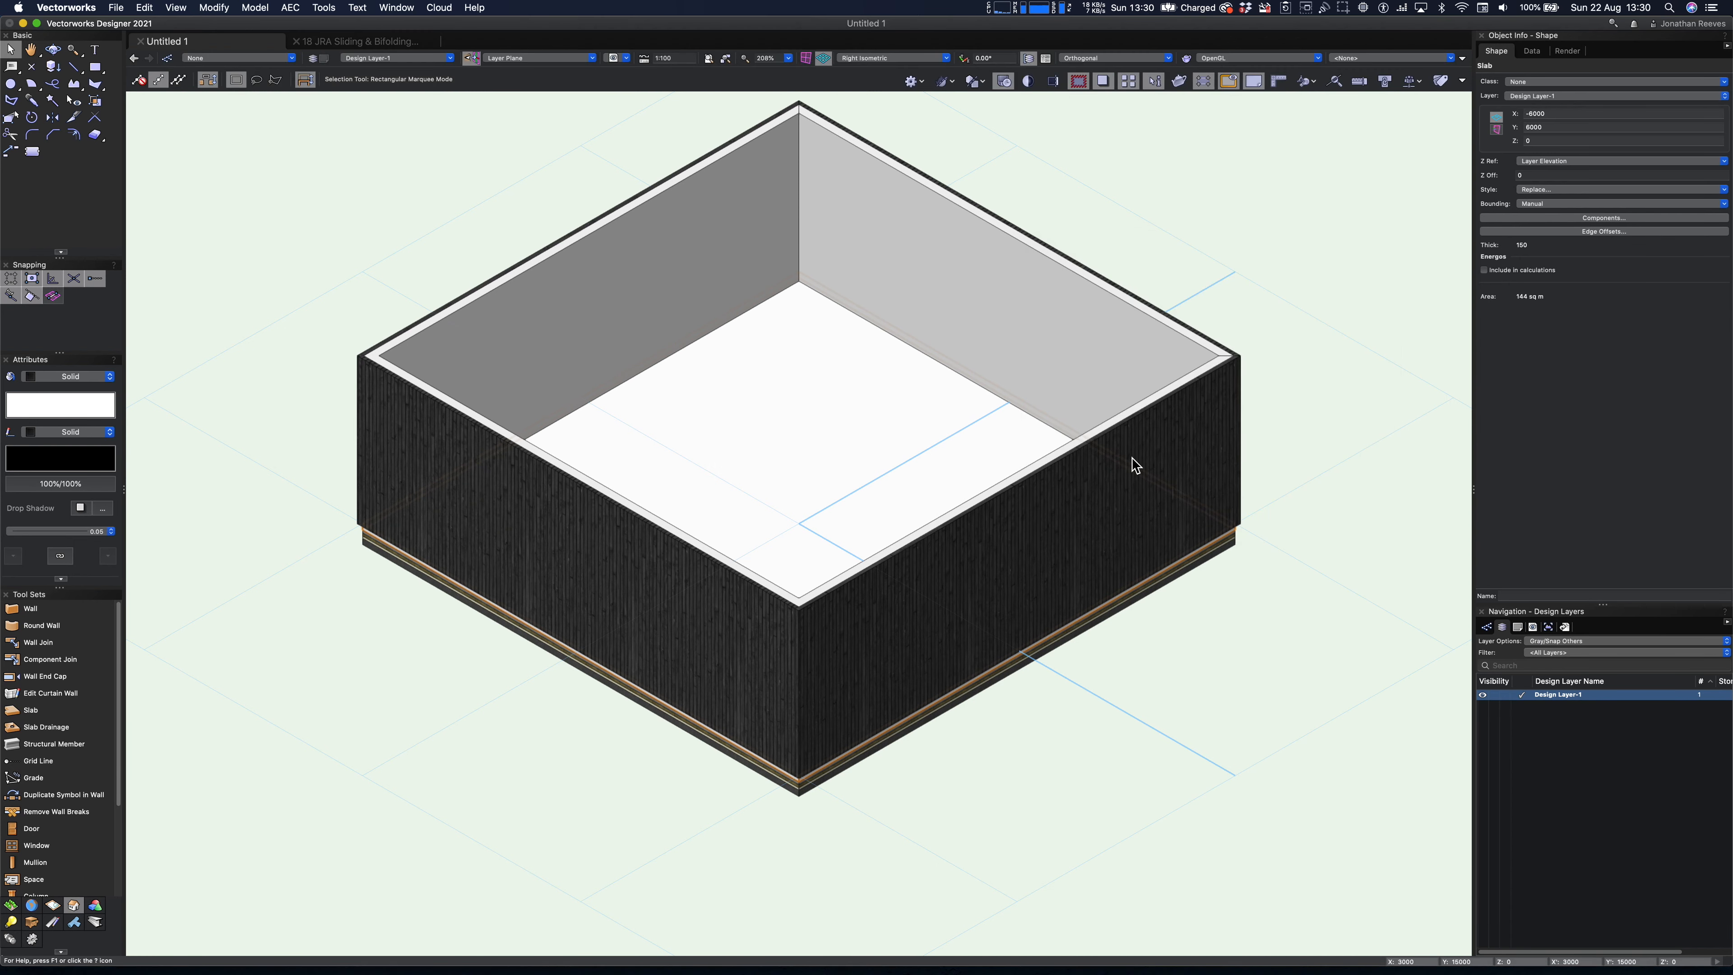
- Raise the slab to a Z height of 3500 mm and check its position within the walls
left_click(1548, 141)
type("3500")
key("Return")
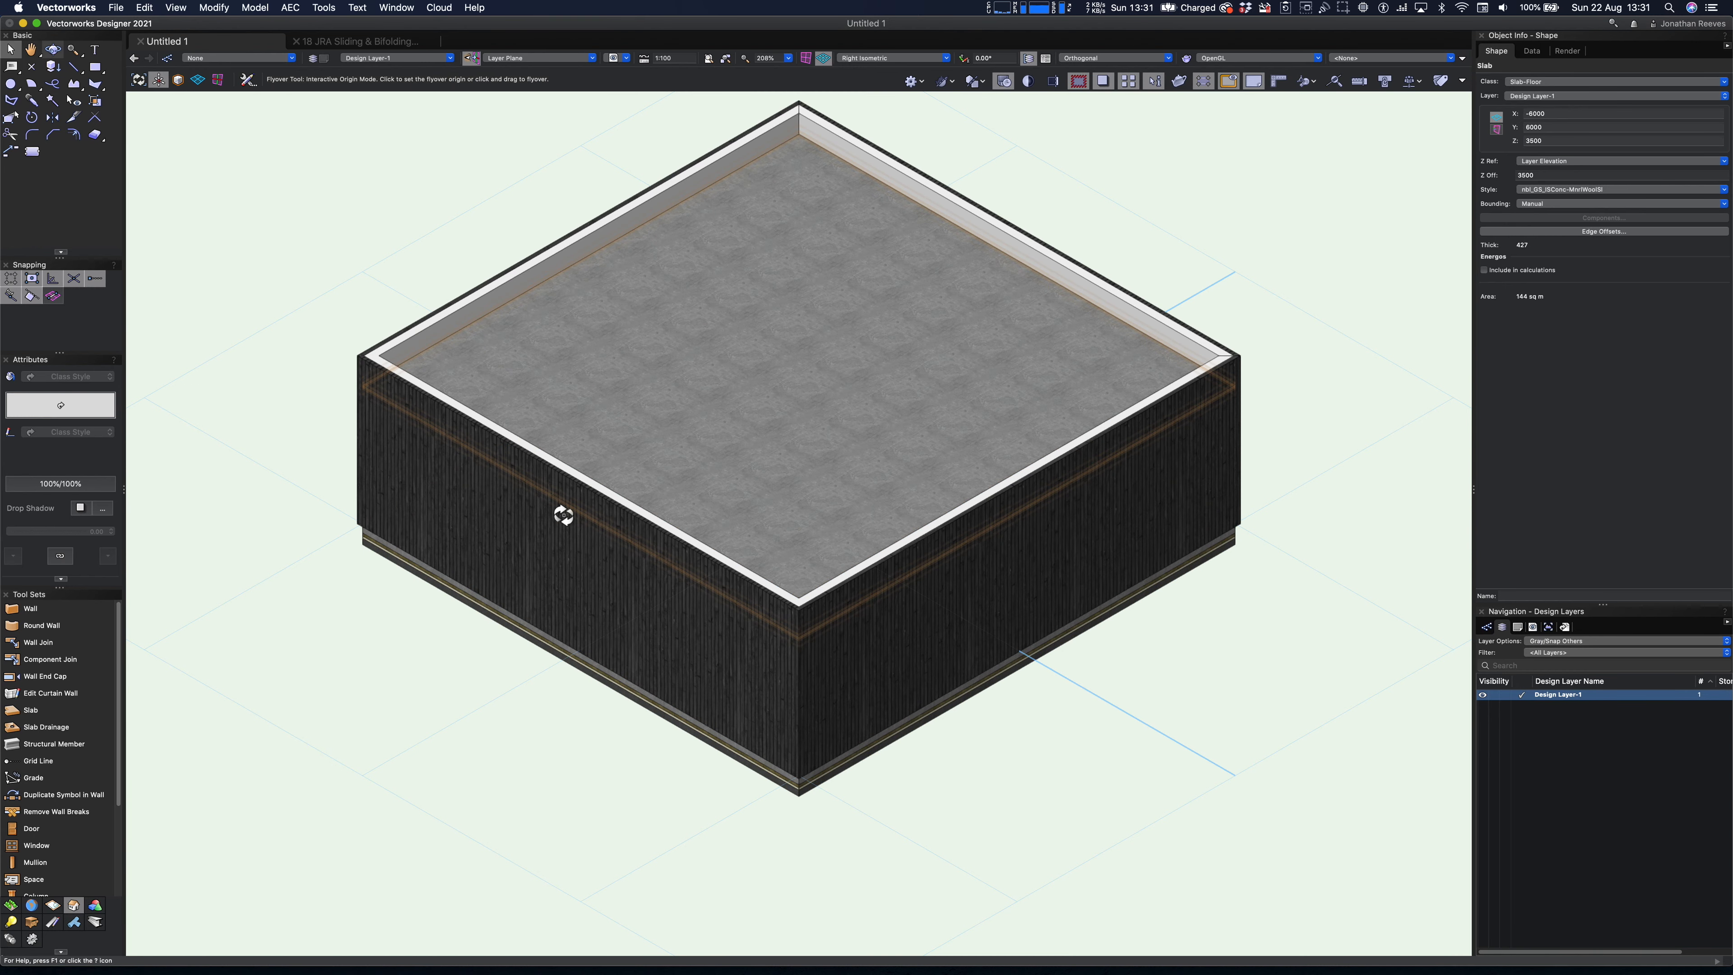
middle_click_drag(535, 546, 585, 509, "shift")
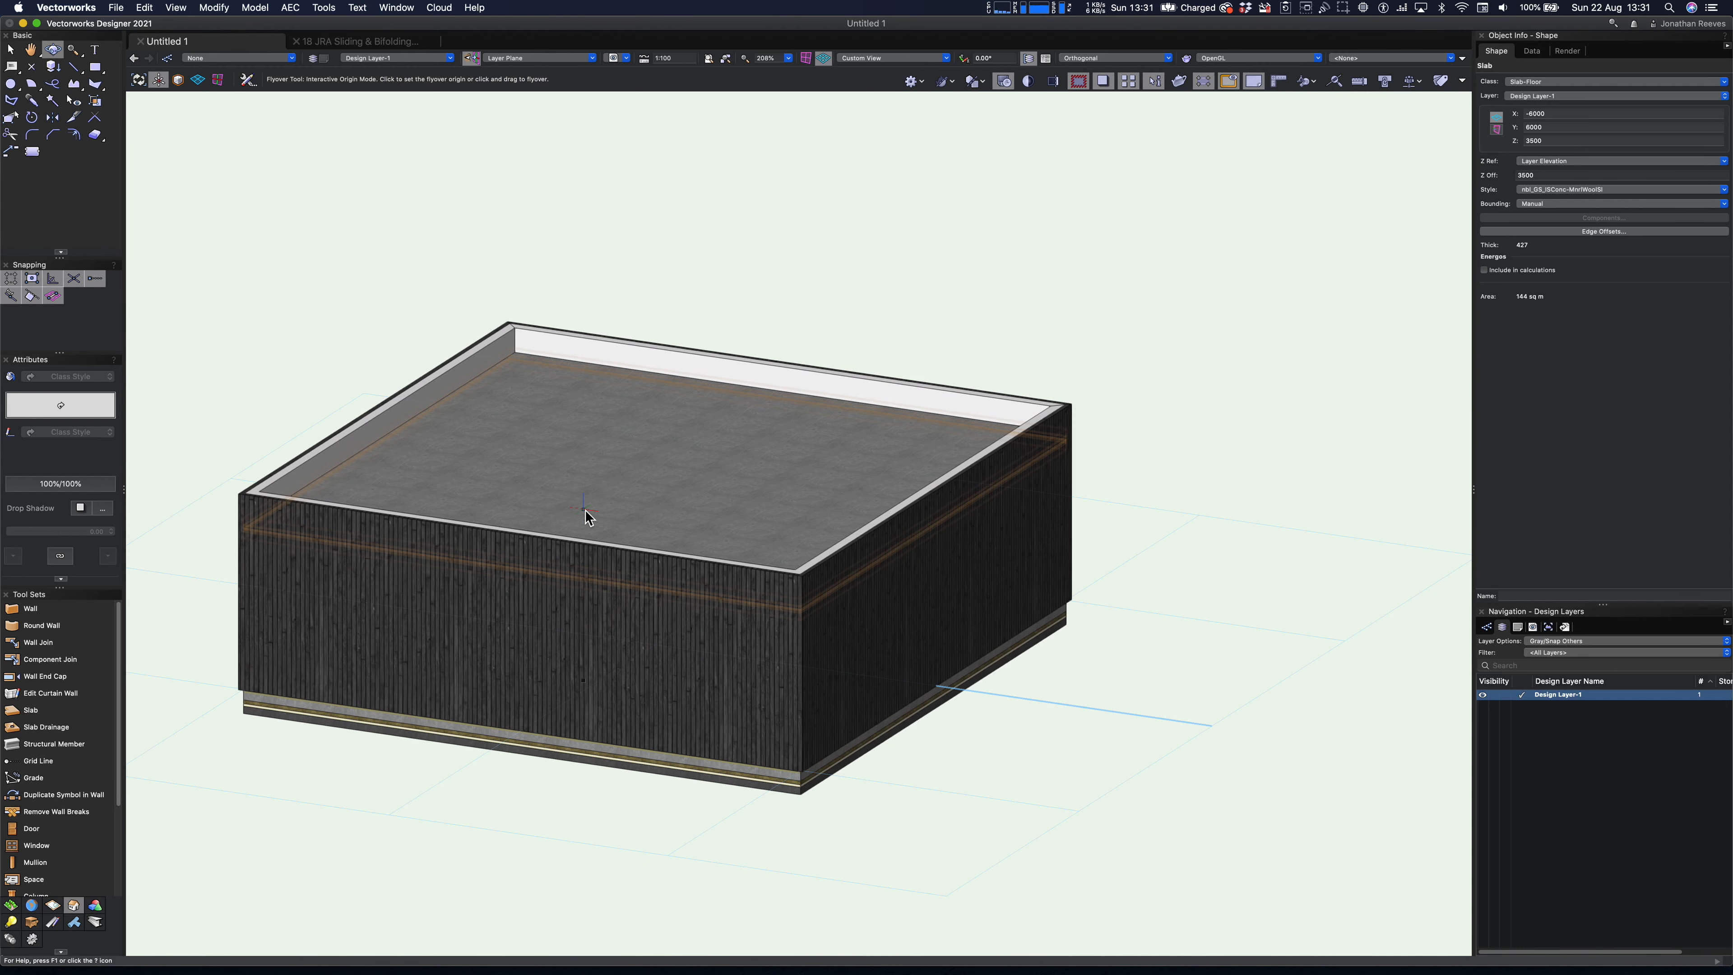
key("F5")
key("super+4")
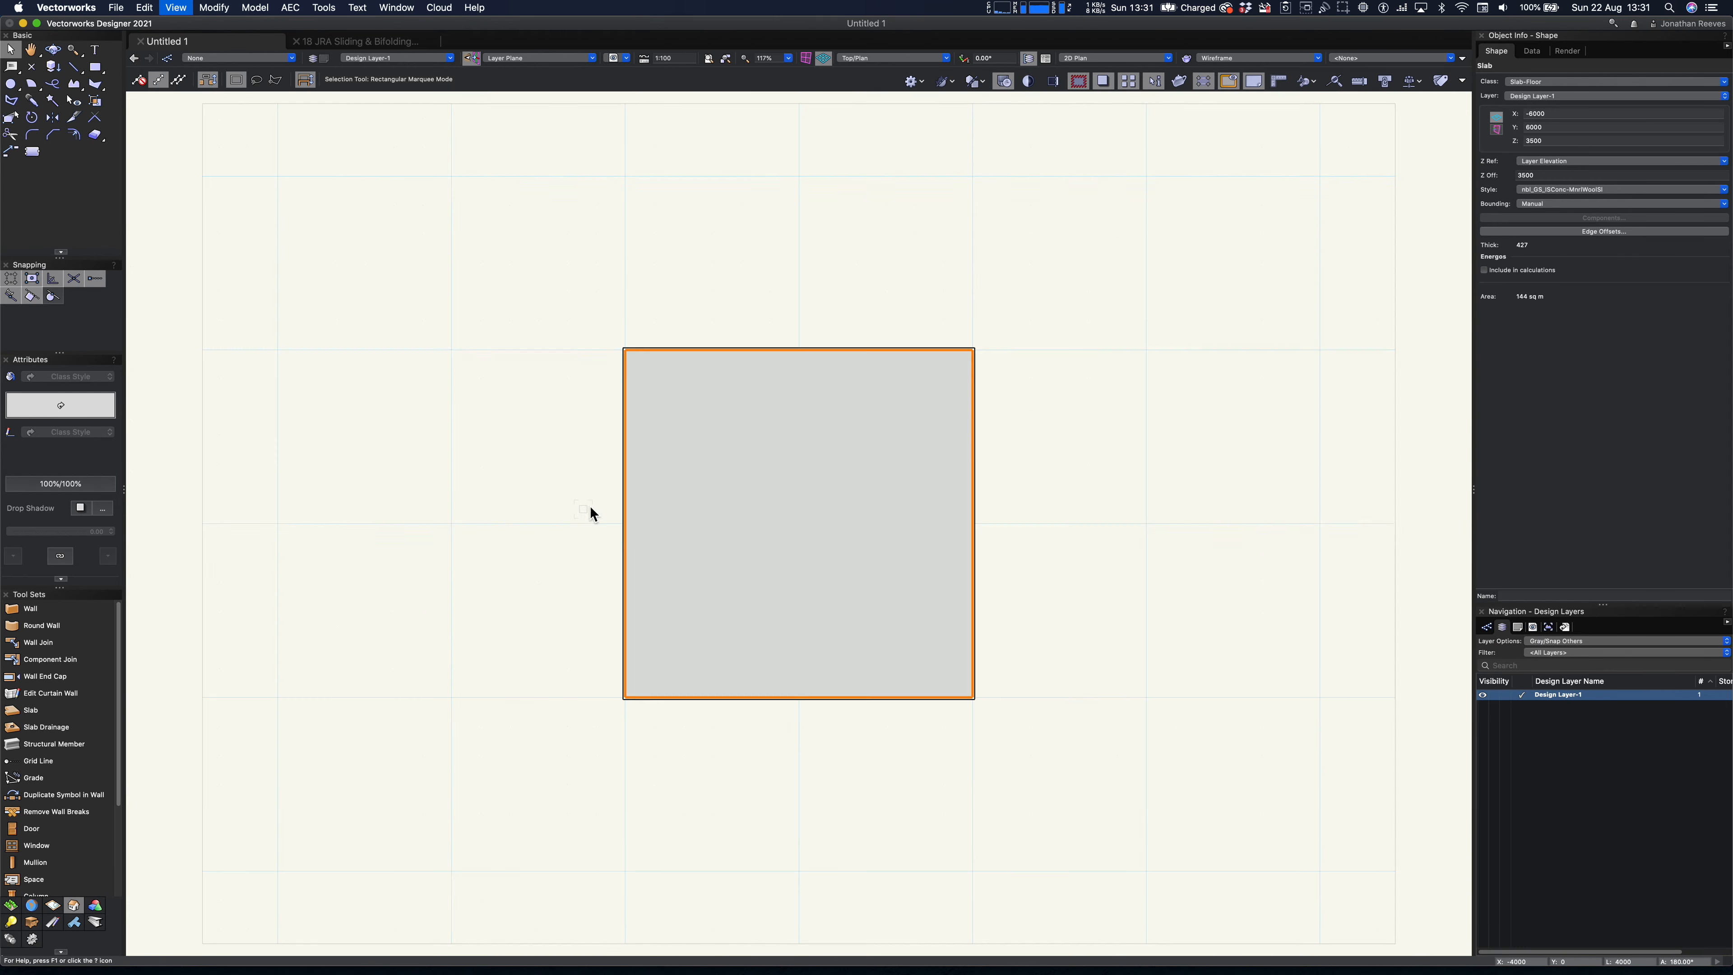
- Make the slab auto-bounded by picking all four surrounding walls as its boundary
key("3")
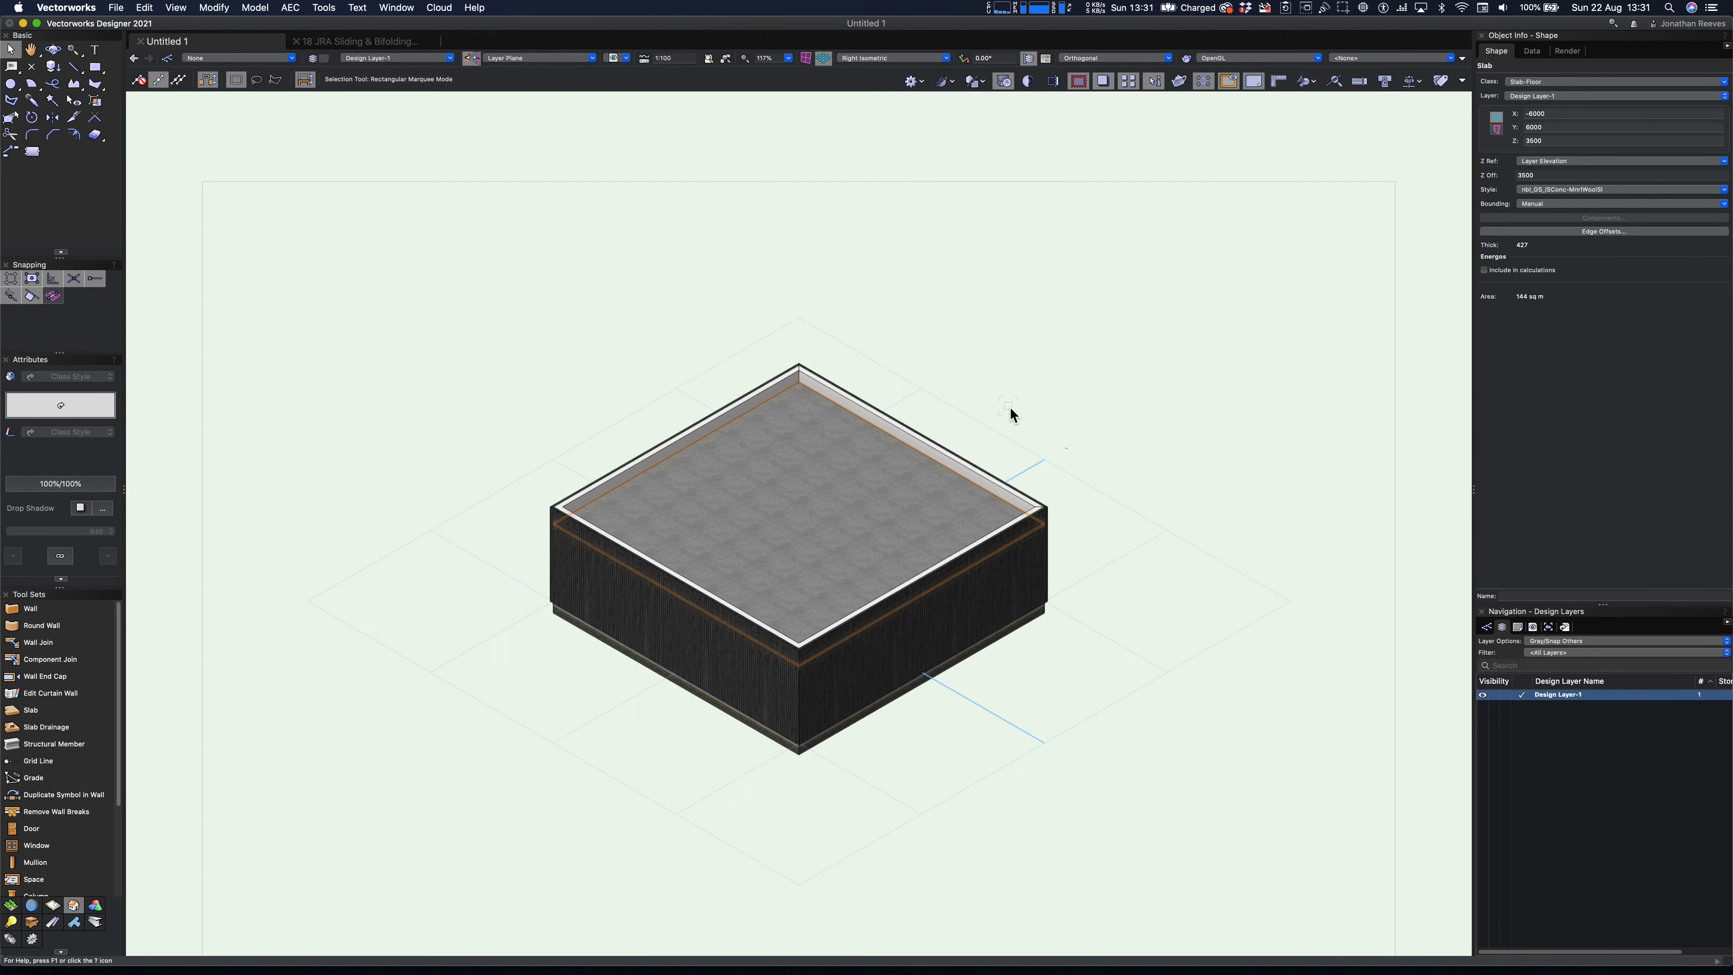
left_click(1571, 204)
left_click(1557, 227)
left_click(925, 615)
left_click(745, 661)
left_click(668, 466)
left_click(838, 407)
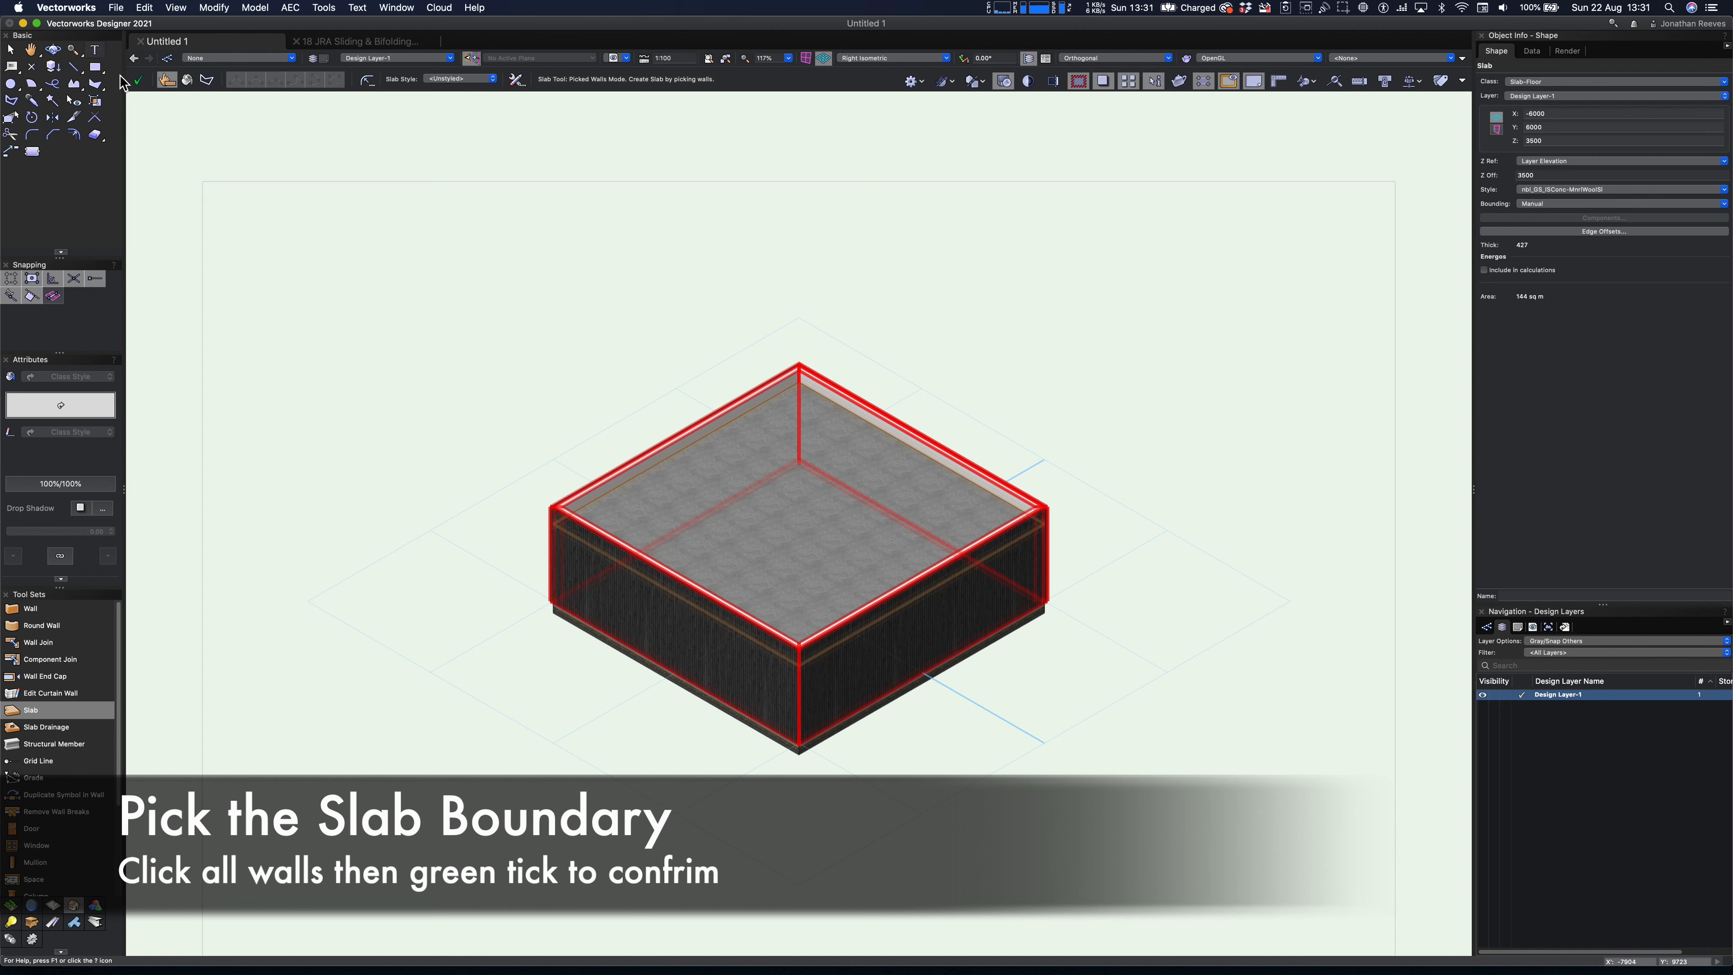
left_click(139, 80)
key("x")
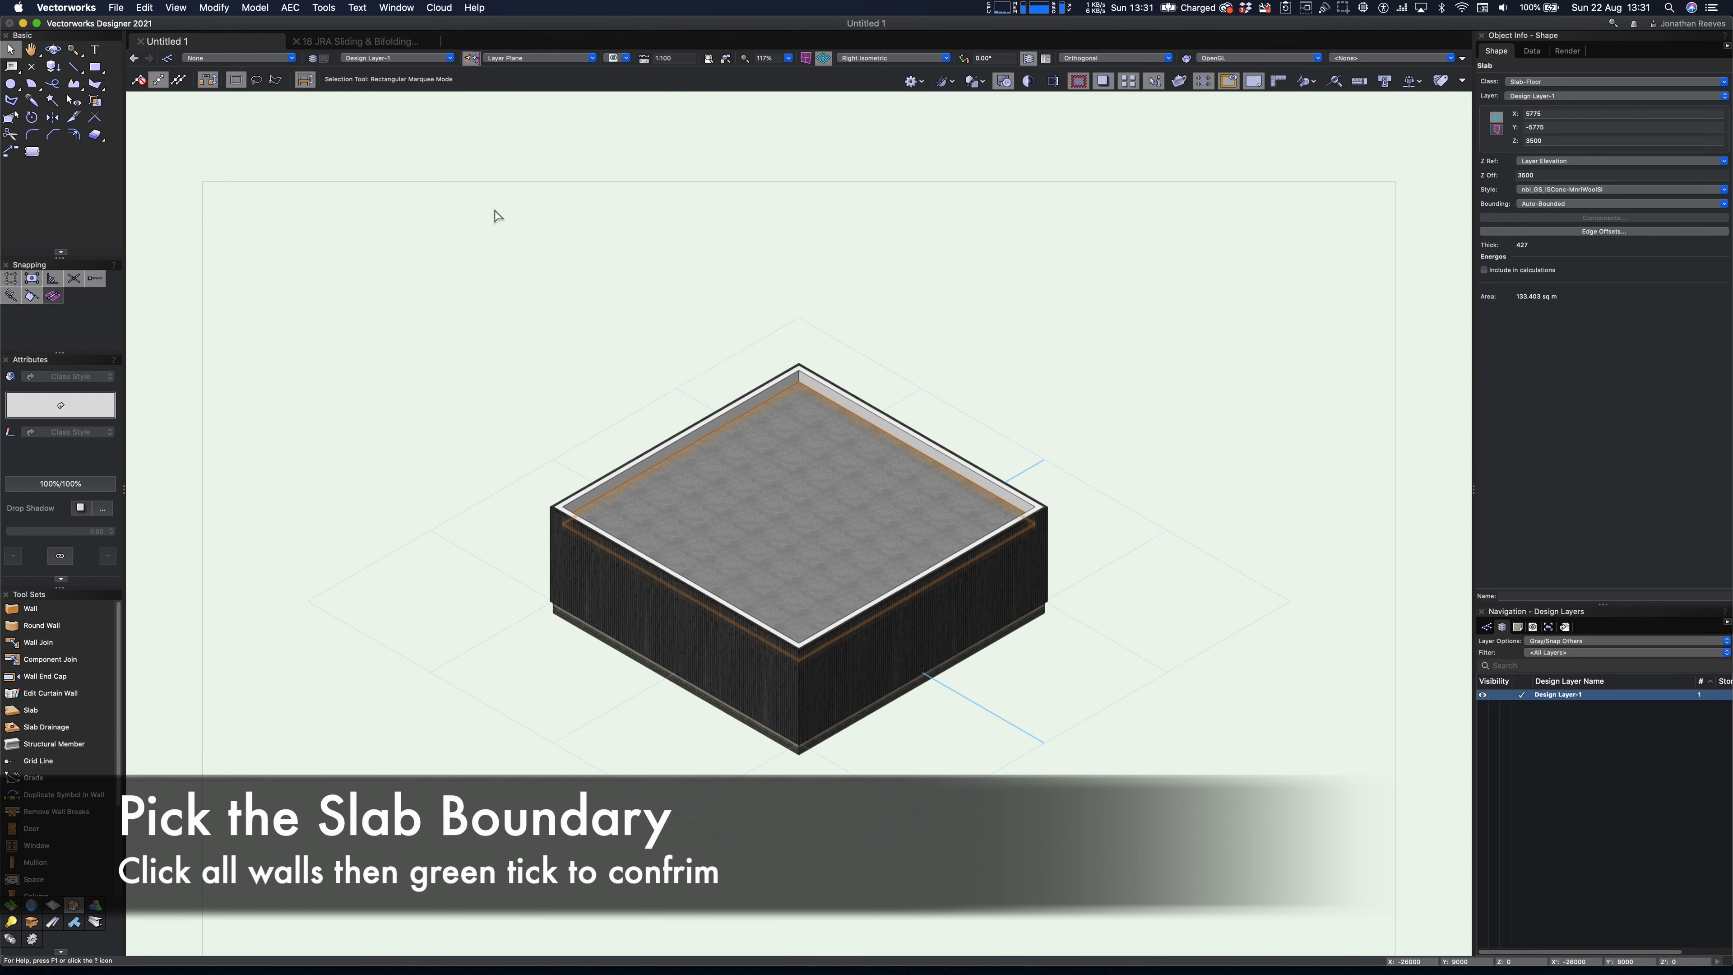
- Assign the roof slab to a new design layer named Roof
key("super+5")
left_click(734, 437)
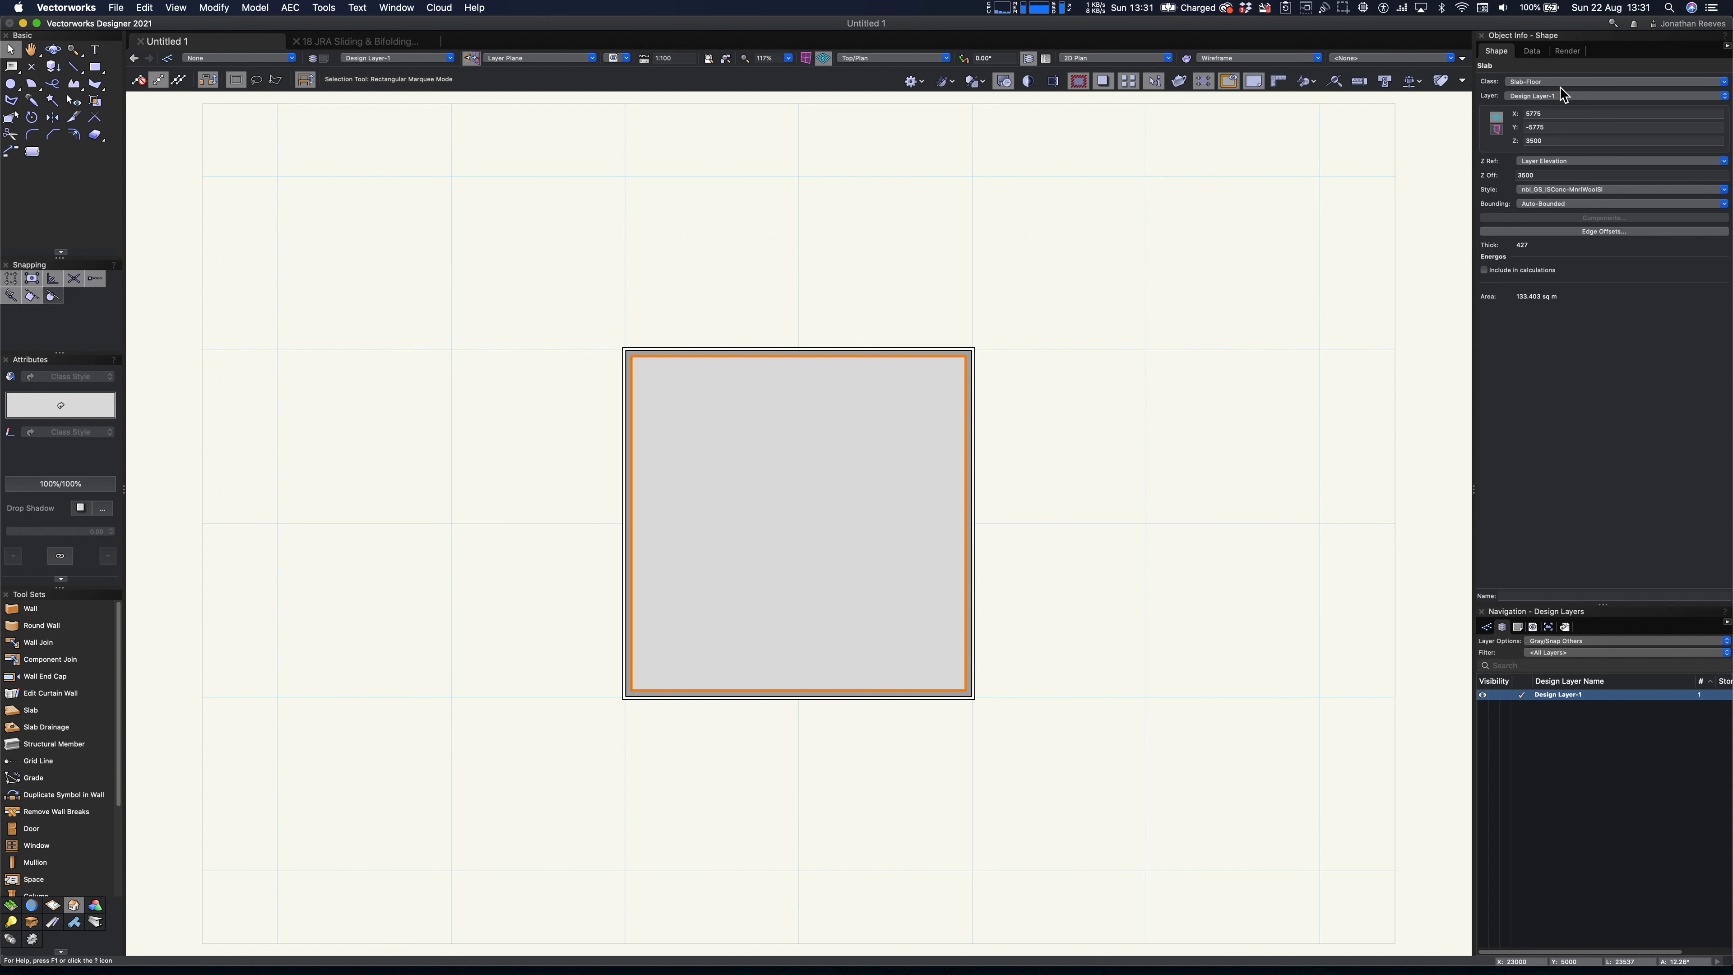
left_click(1544, 96)
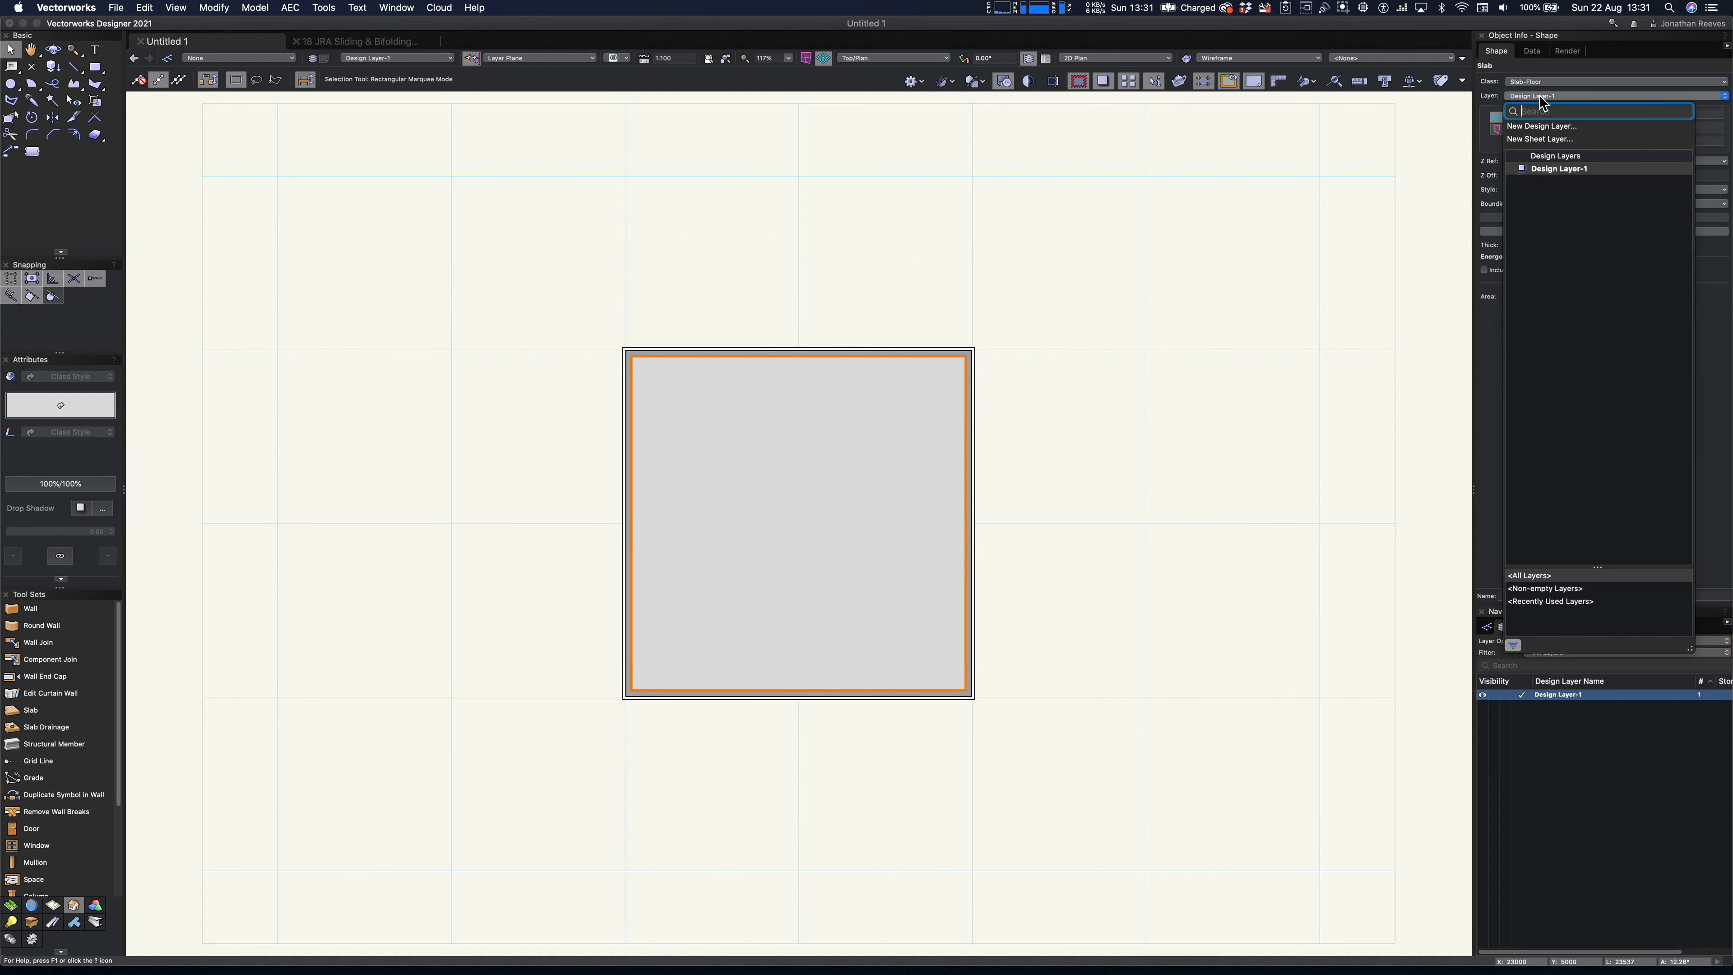
left_click(1539, 127)
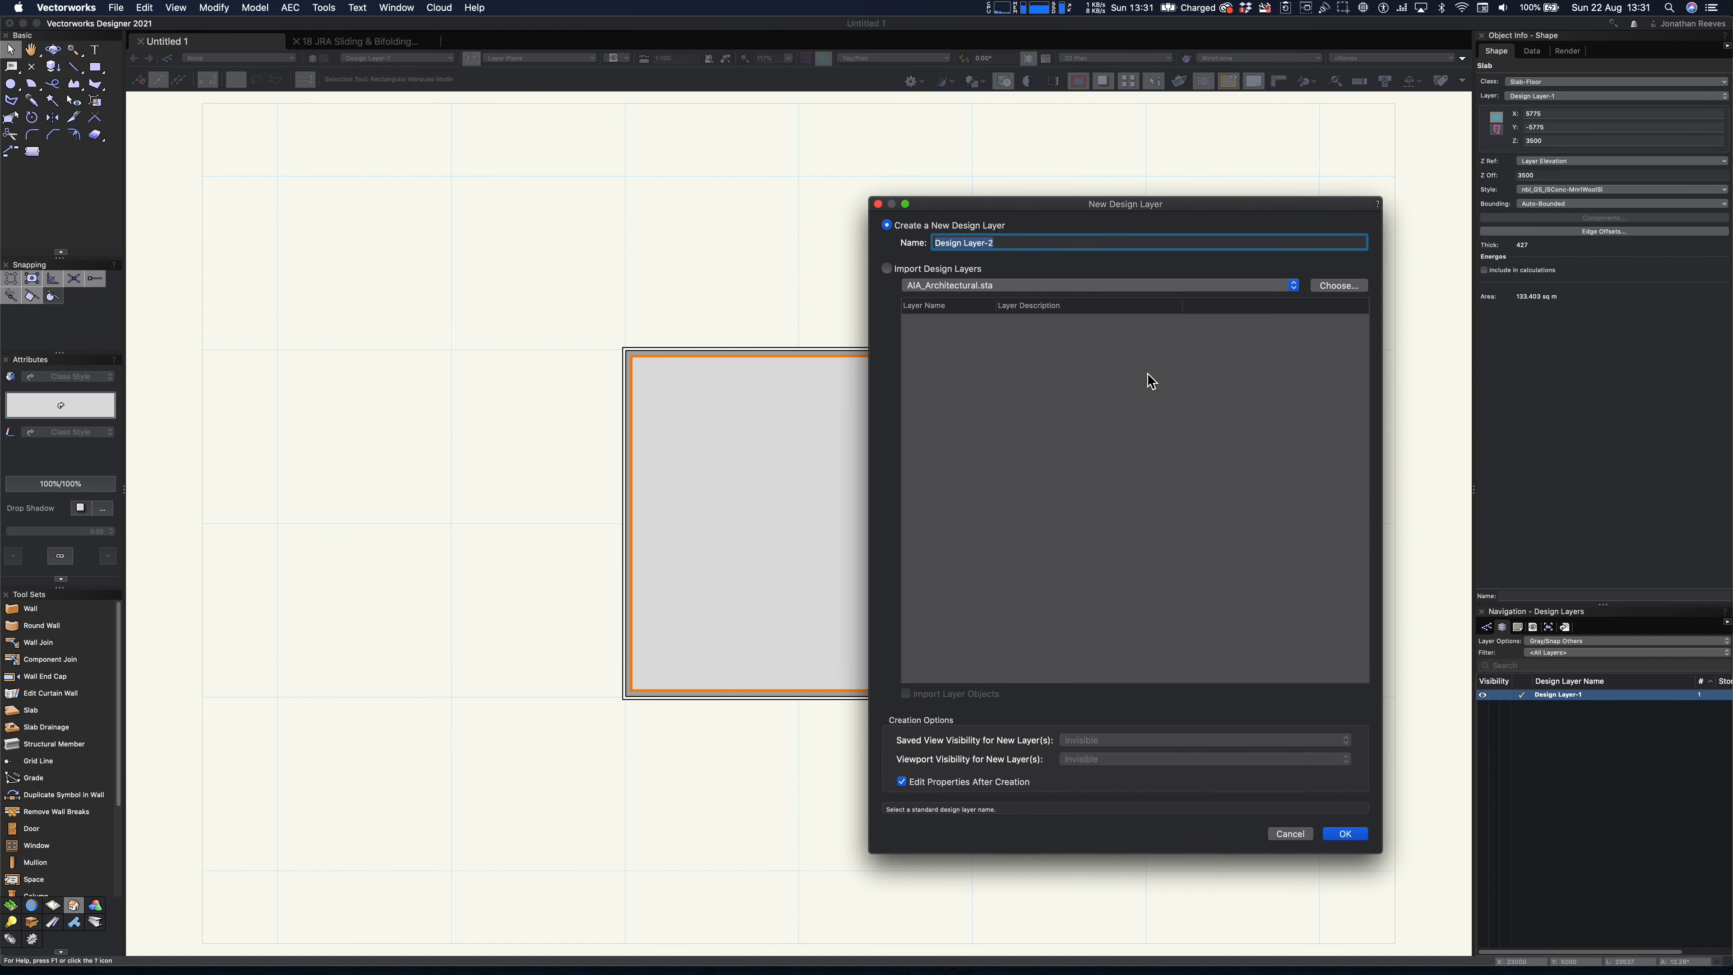
type("Roof")
key("Return")
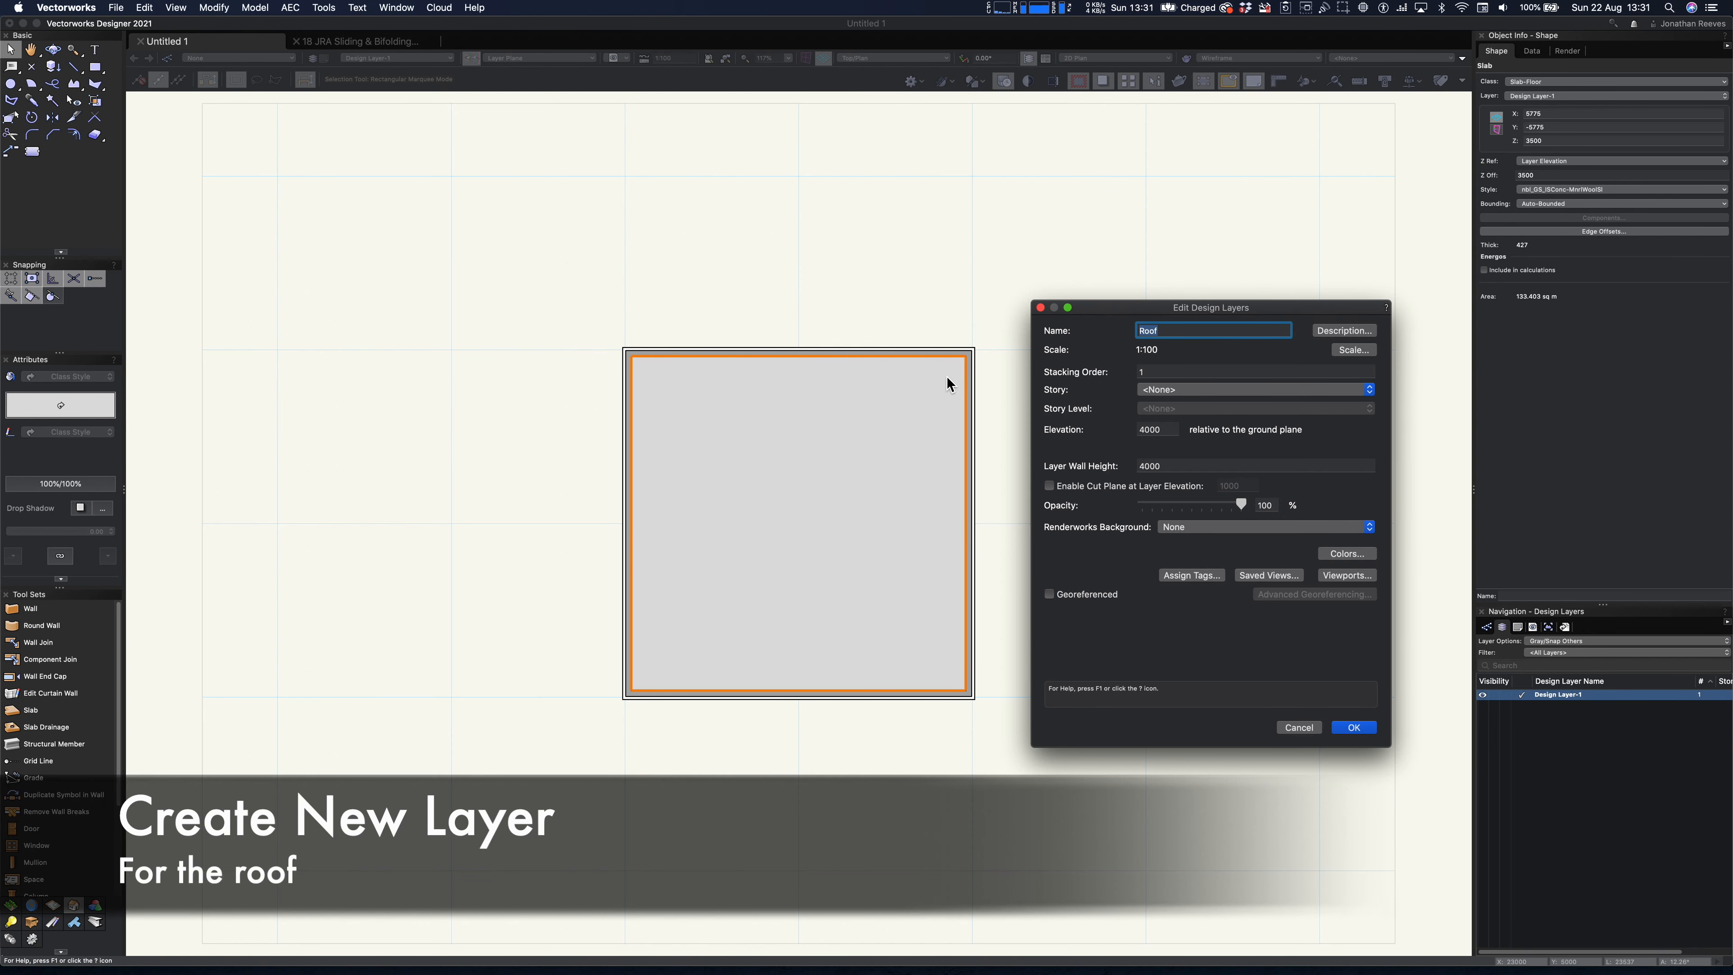
- Set the Roof layer's elevation and layer wall height to 0
double_click(1164, 430)
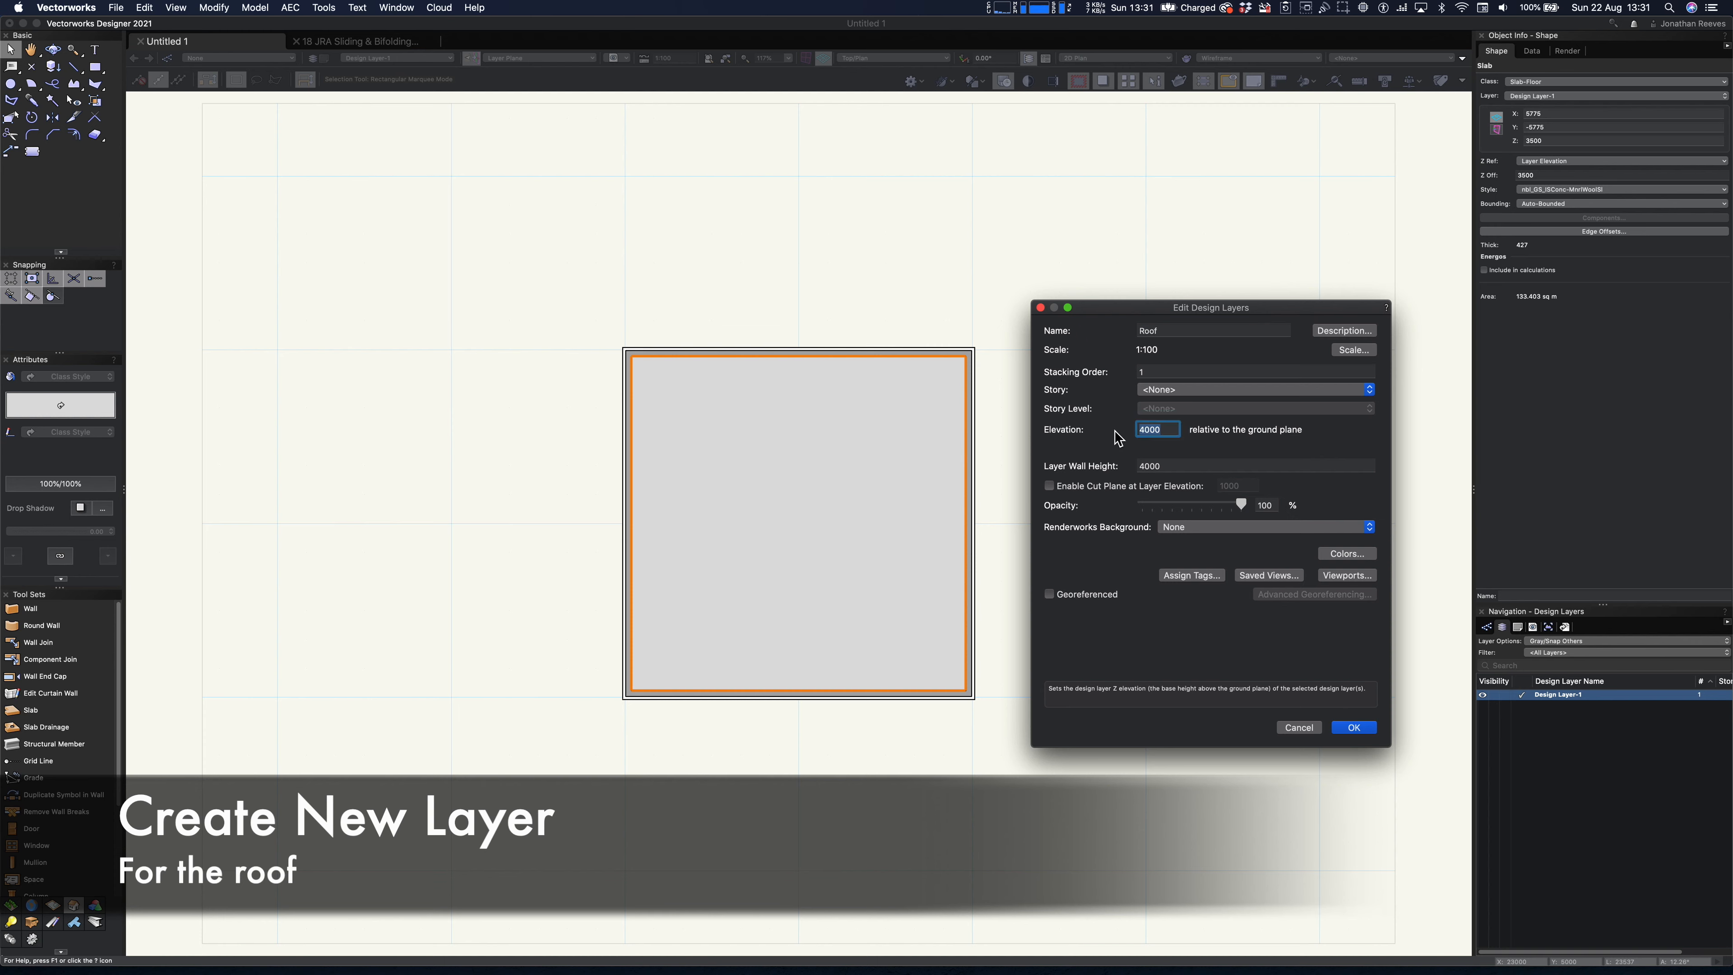
type("0")
key("Tab")
type("0")
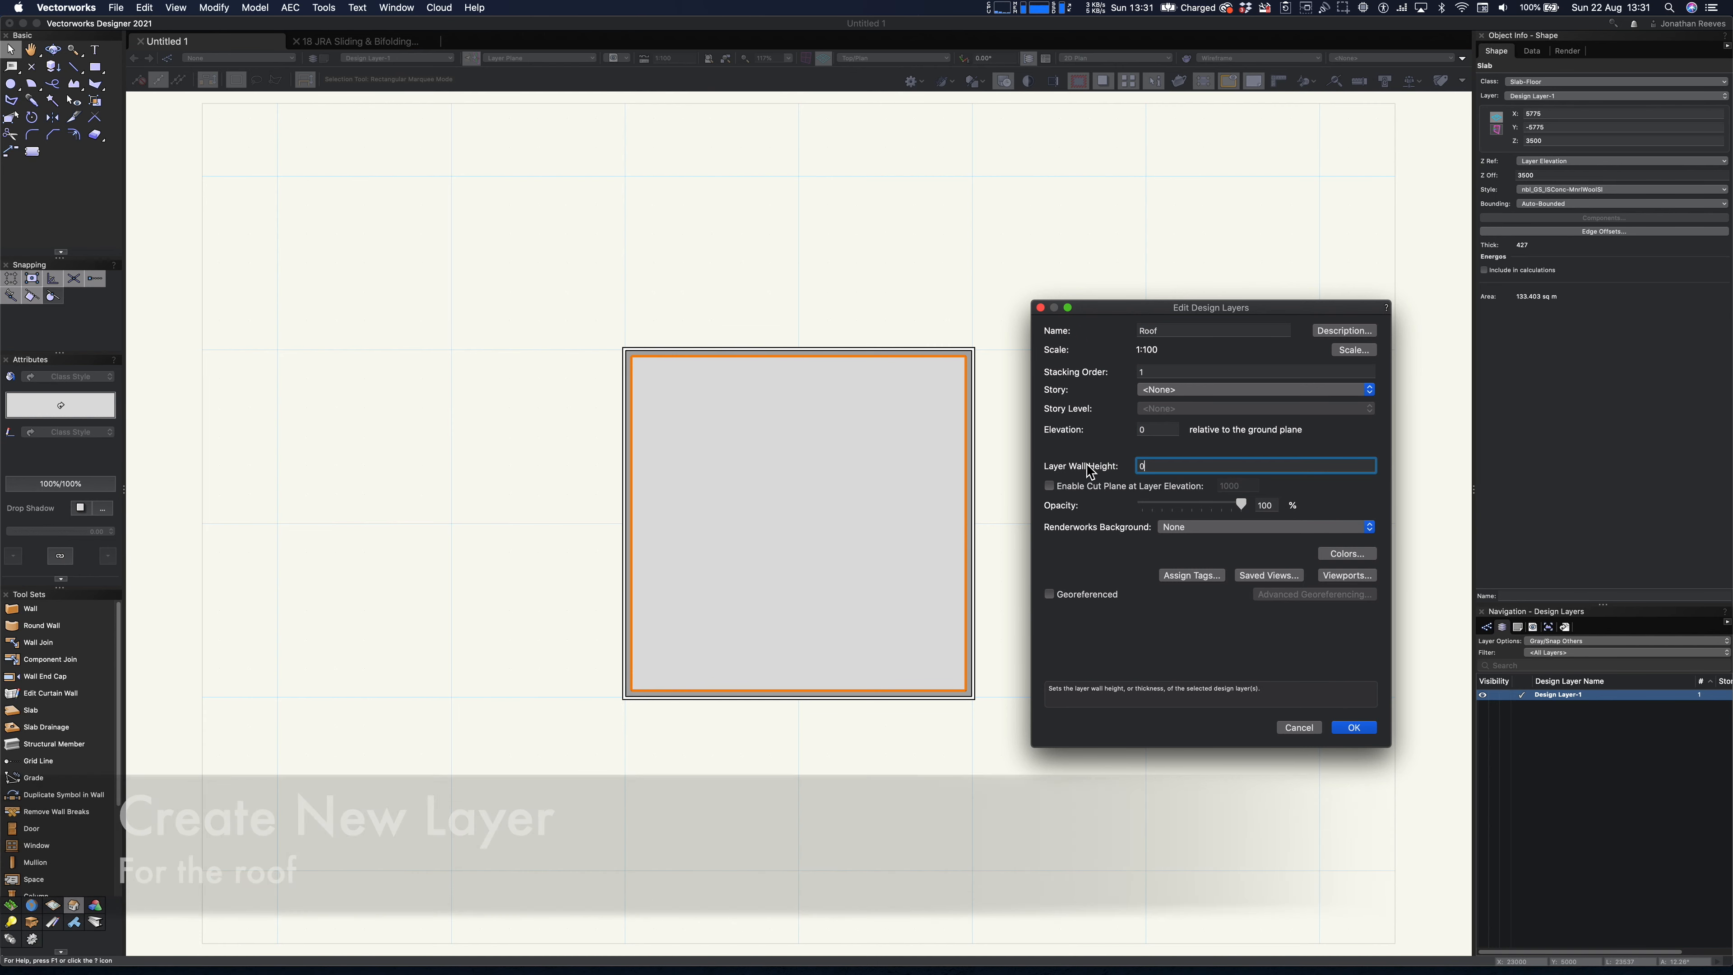
key("Return")
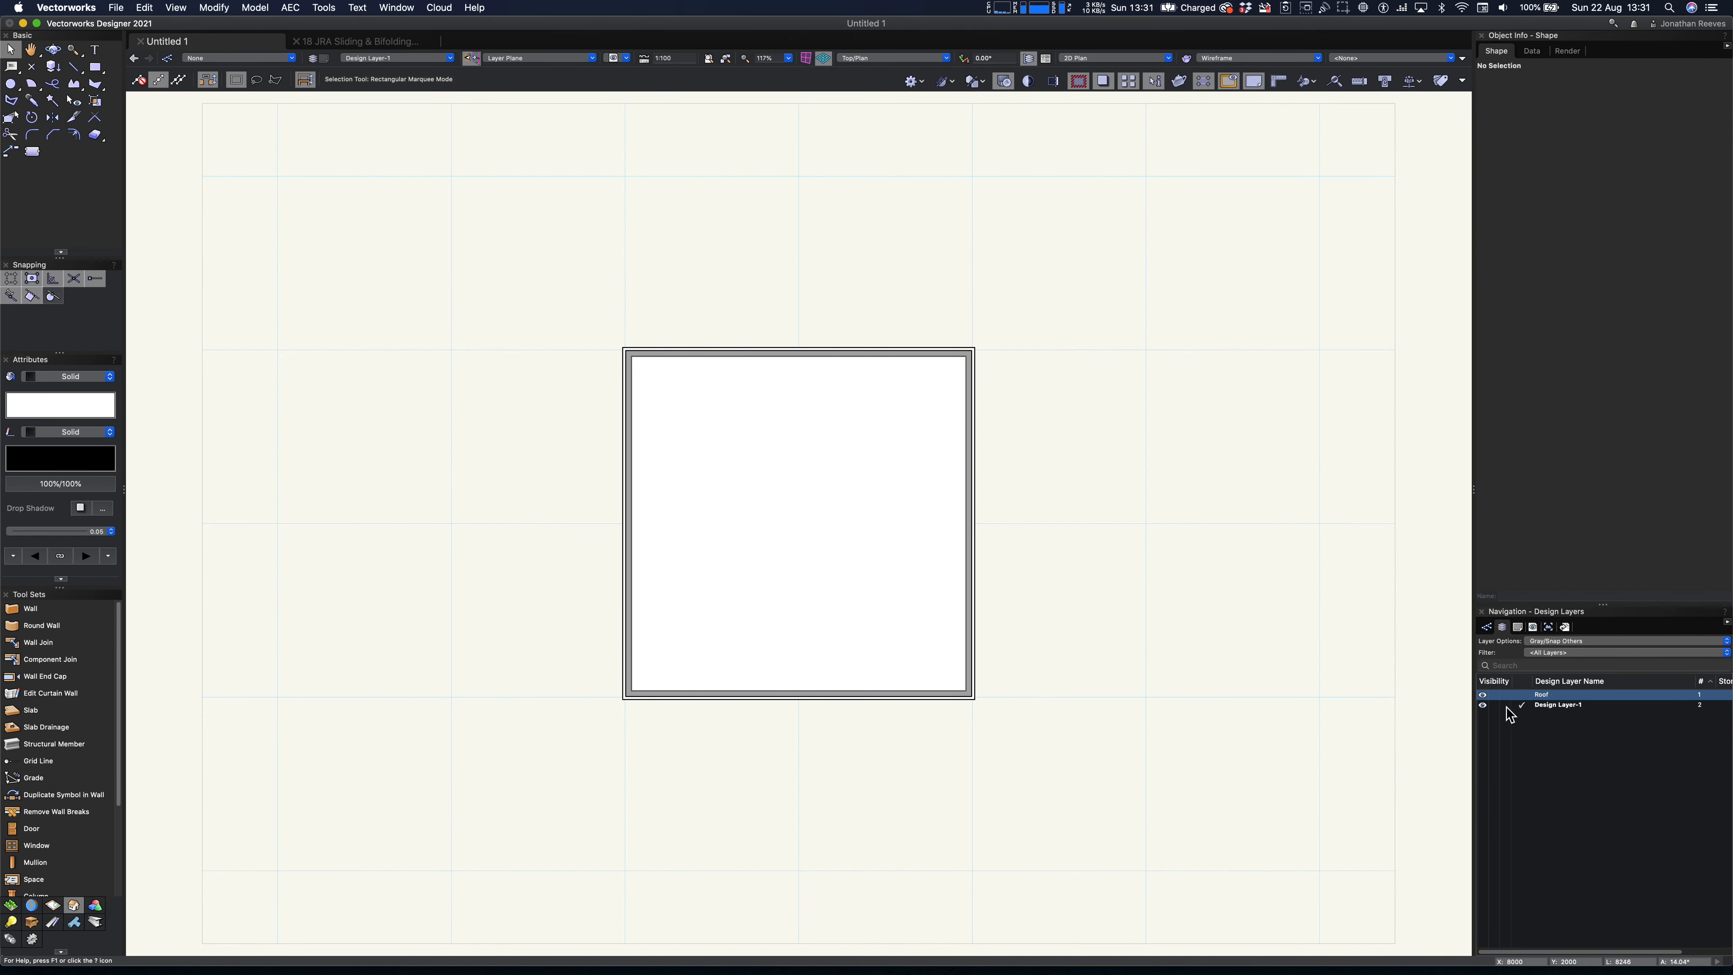
- Hide the Roof design layer and display the building in Right Isometric
left_click(1494, 694)
key("KP_3")
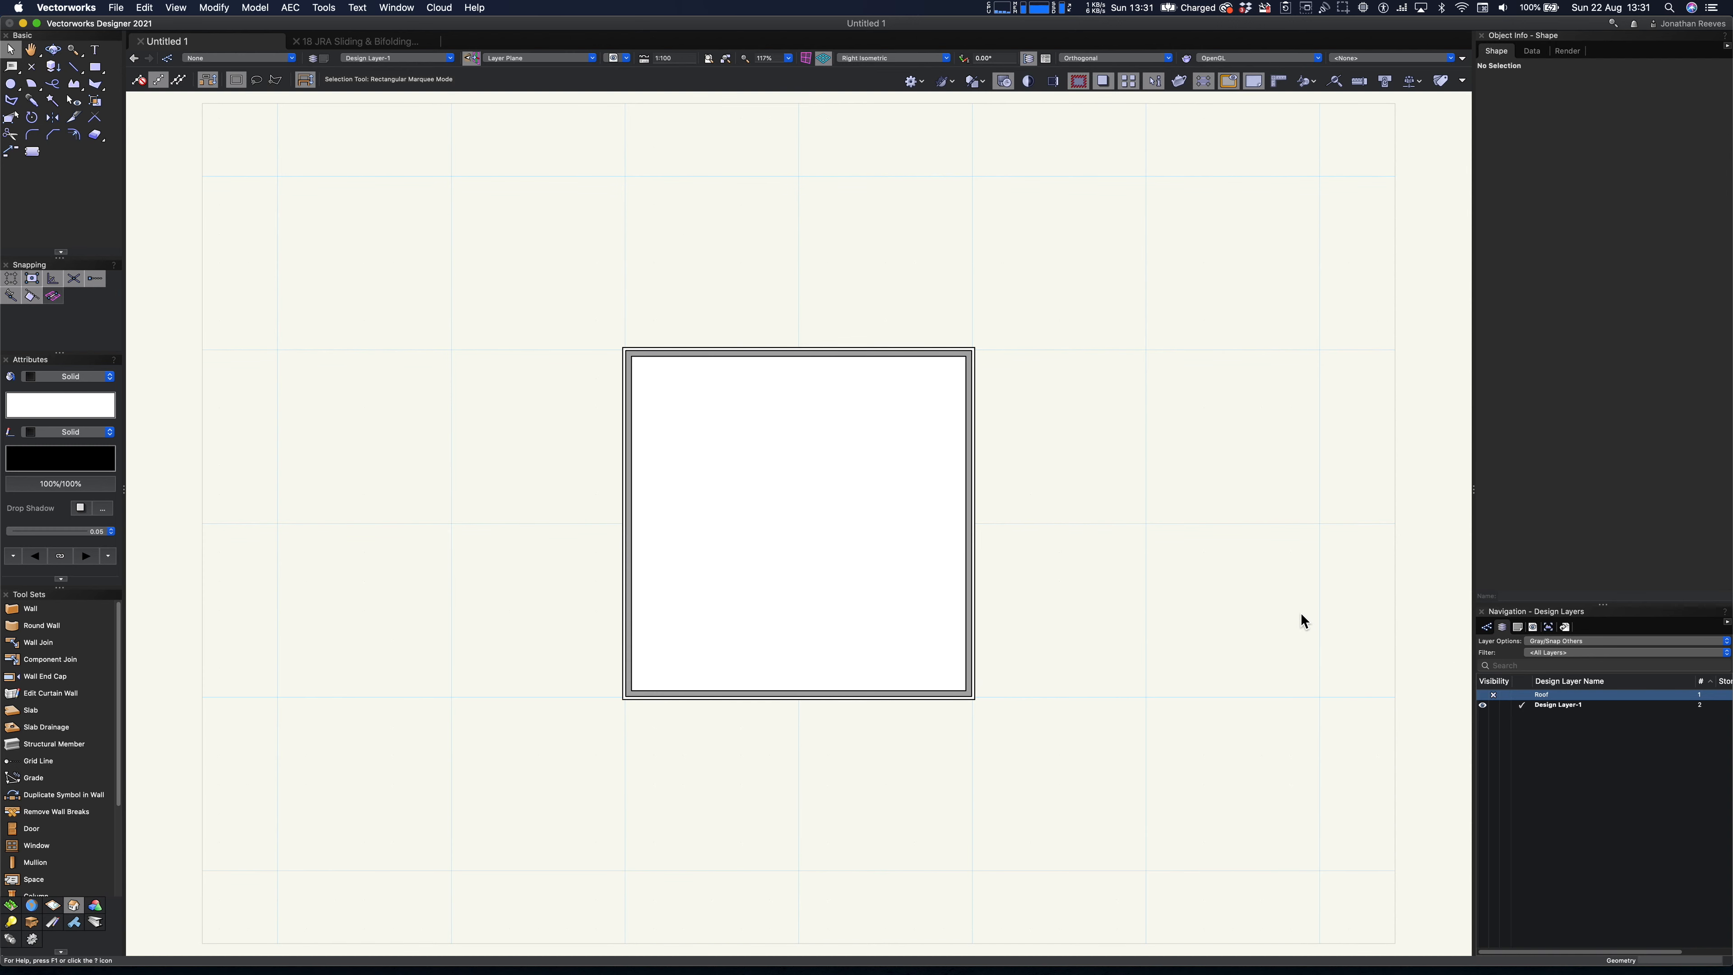
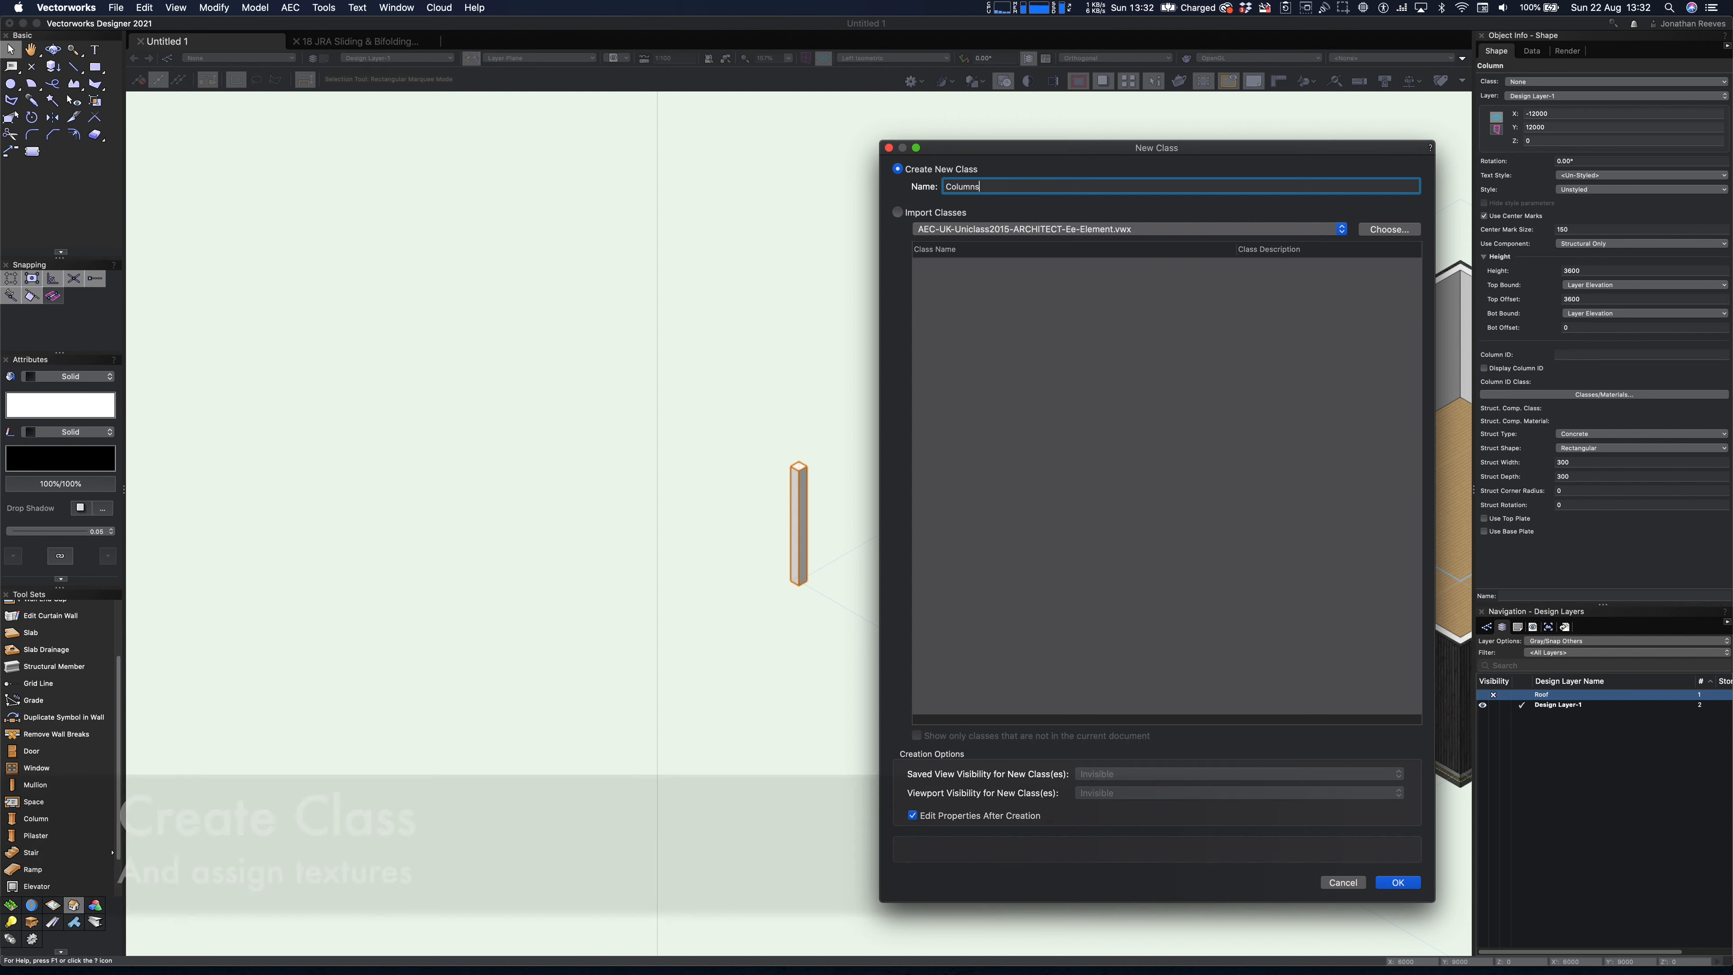
- Create a new class named Columns for the selected column and give it an object texture used at creation
left_click(1399, 891)
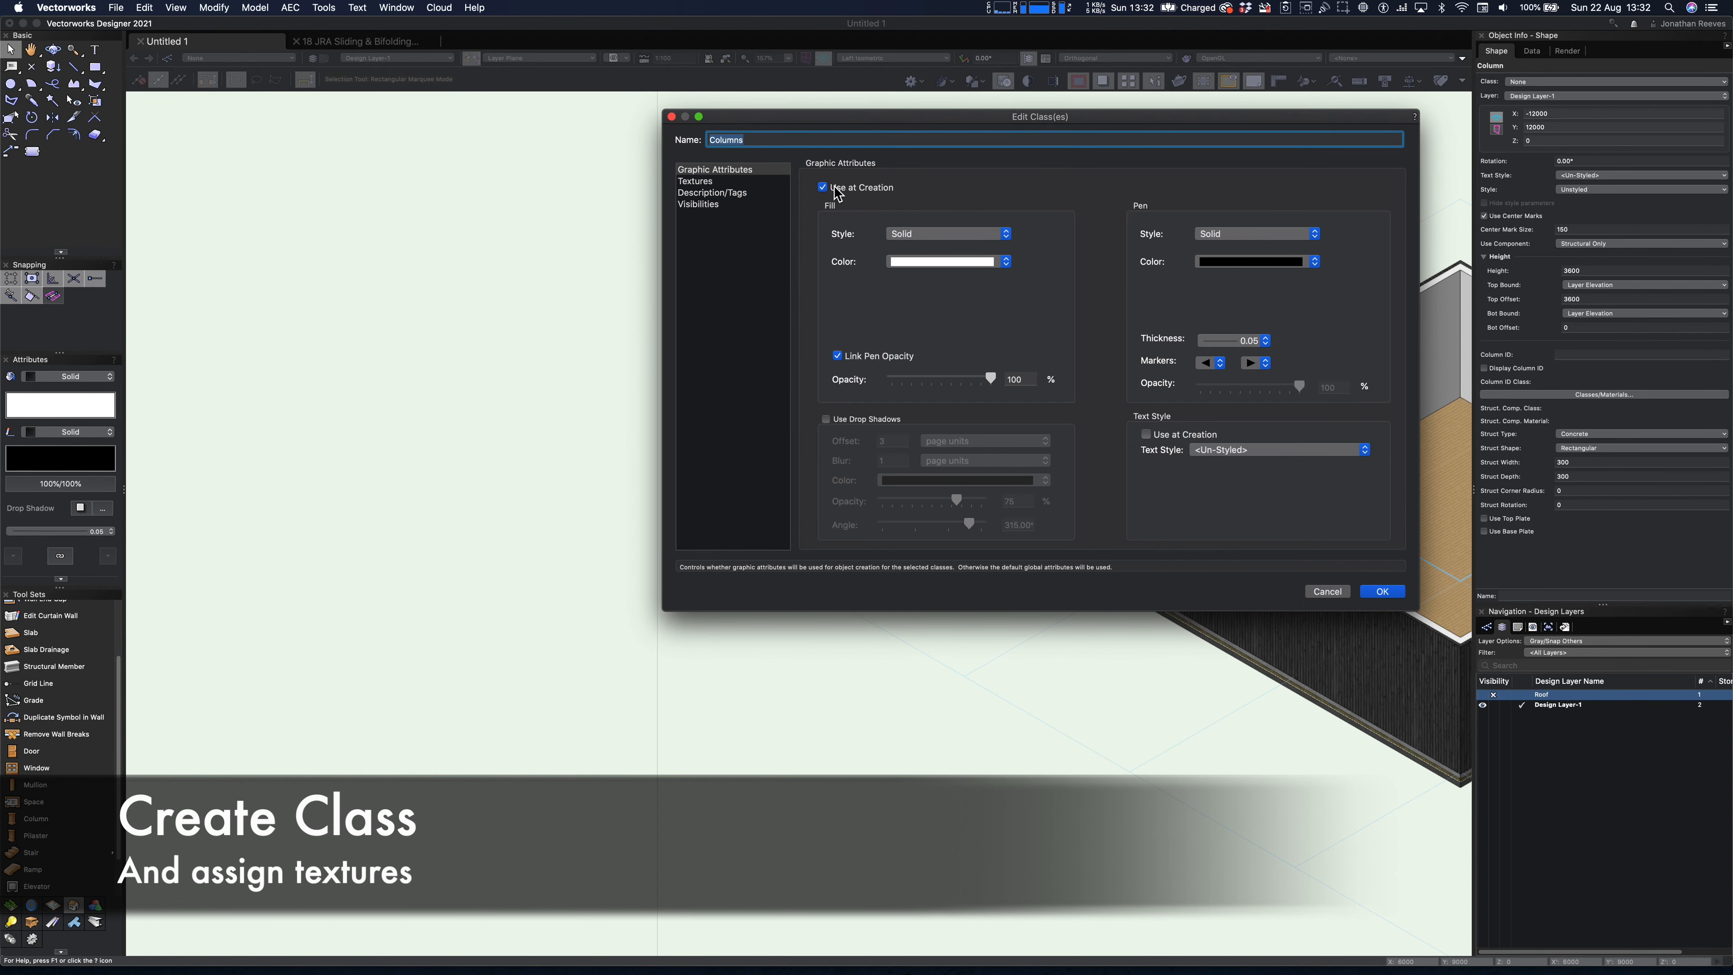
left_click(722, 182)
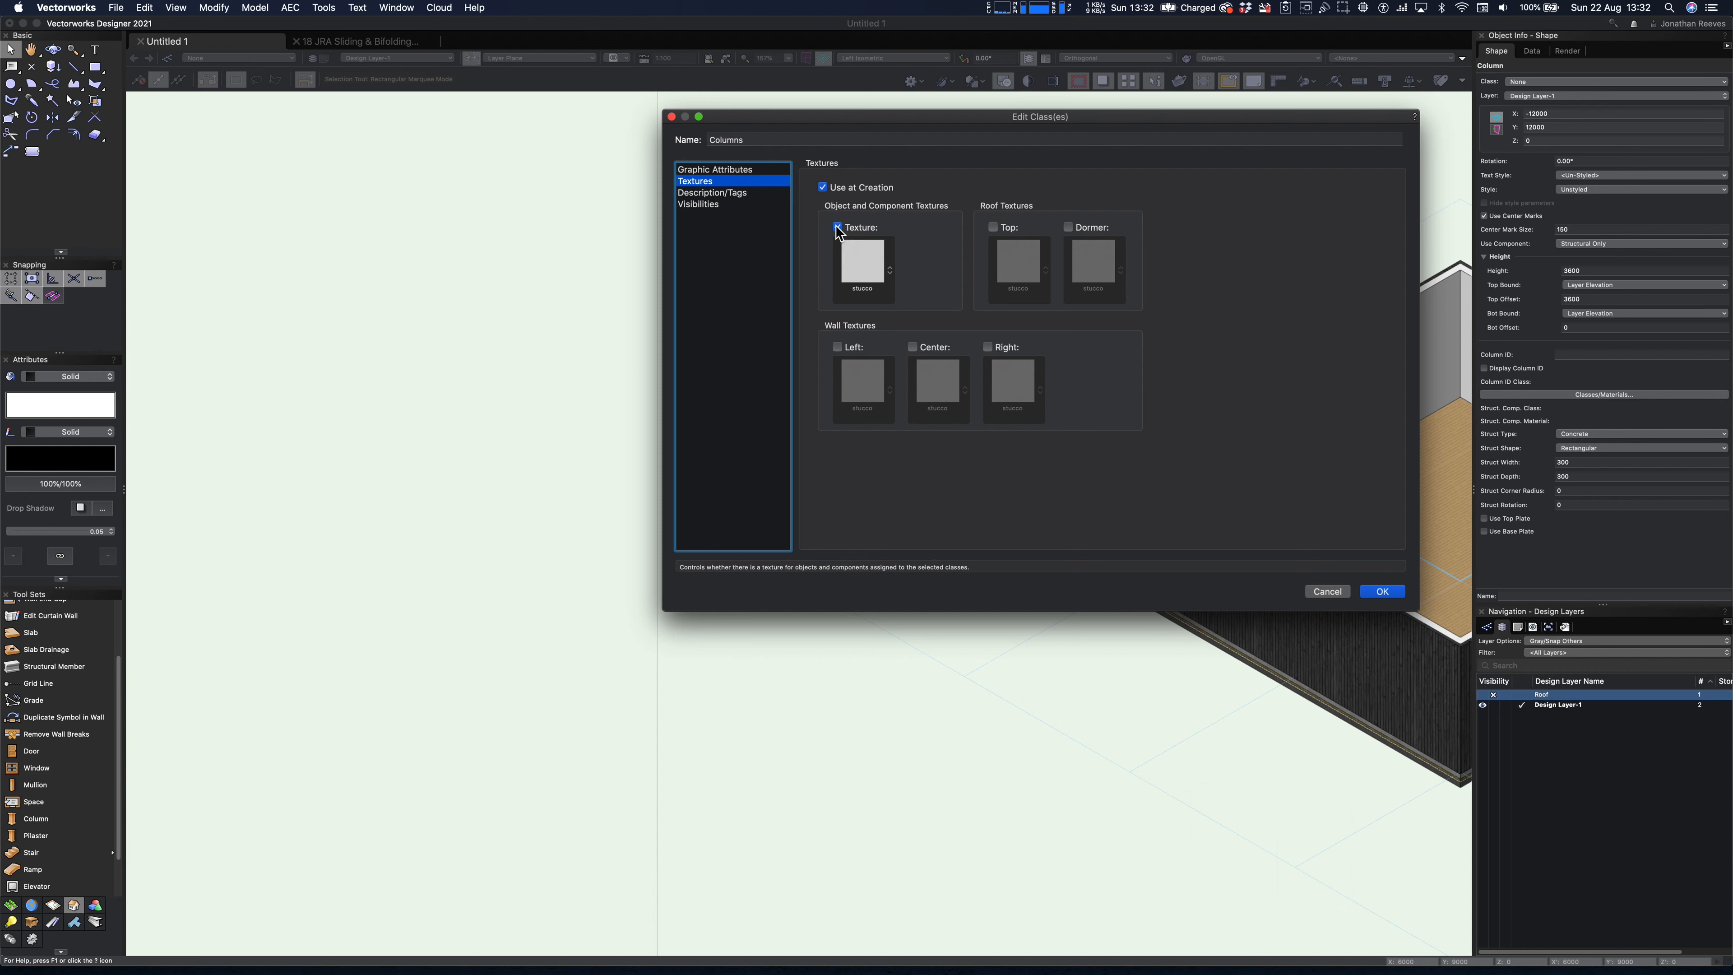
left_click(867, 270)
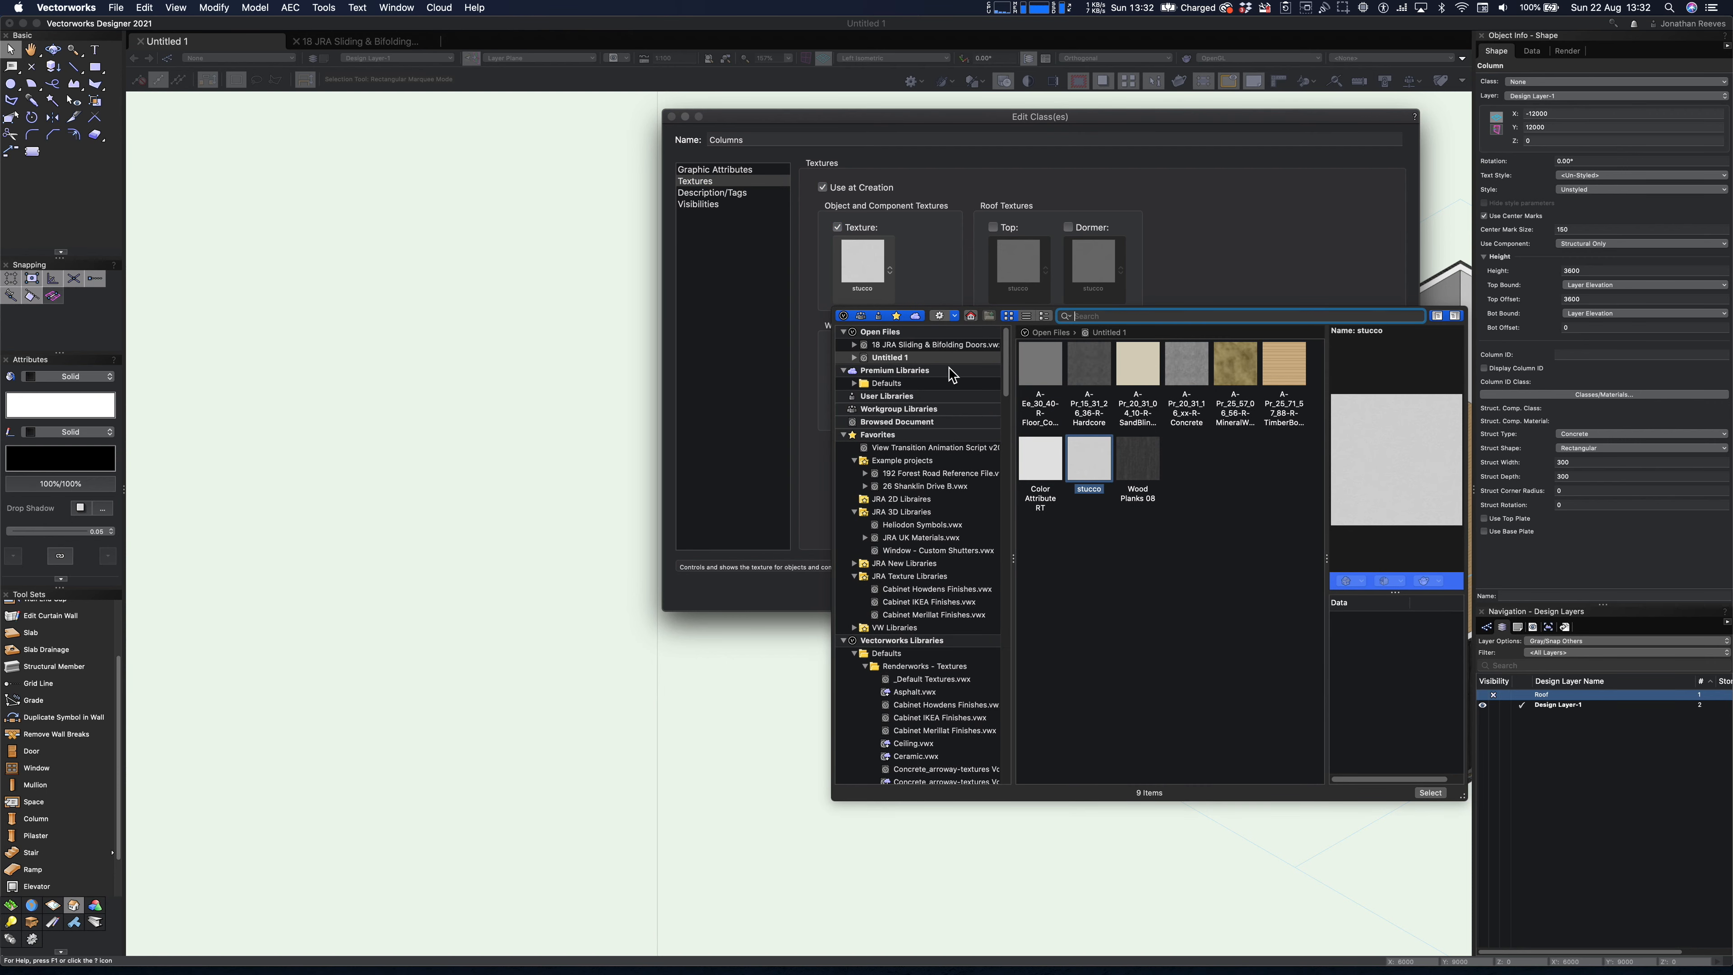
- Open JRA Vectorworks Texture Pack III from the JRA New Libraries favorites as the source for the class texture
scroll(942, 445, "down", 2)
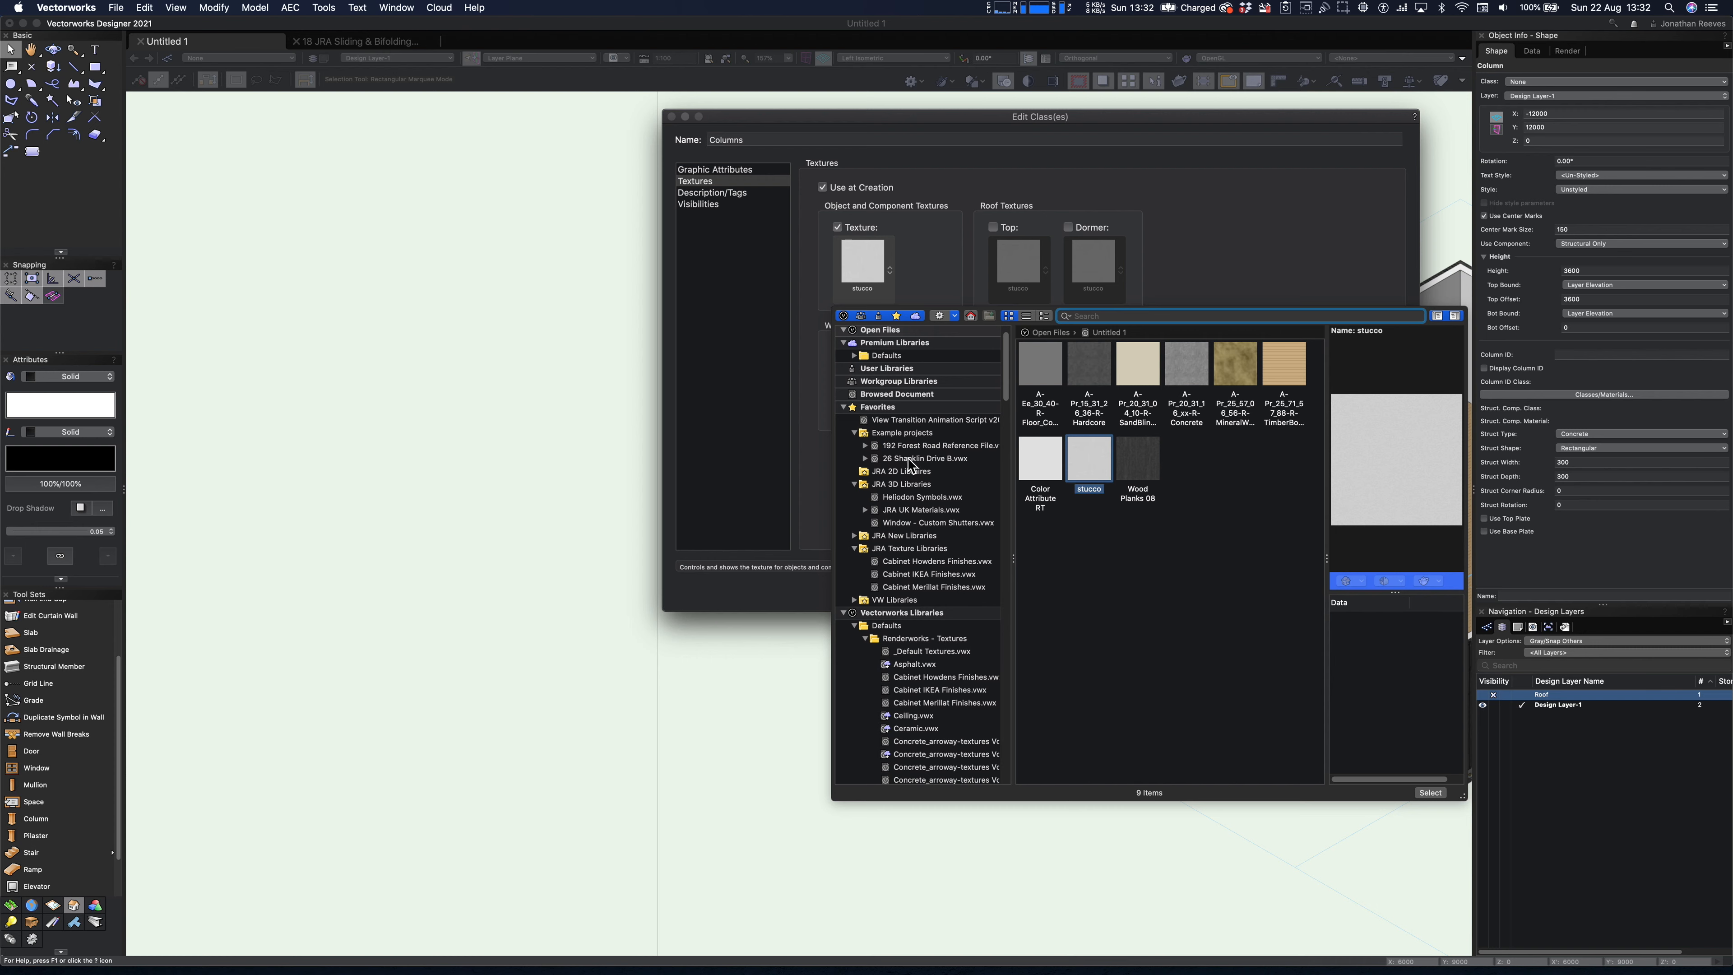
left_click(854, 536)
scroll(880, 539, "down", 5)
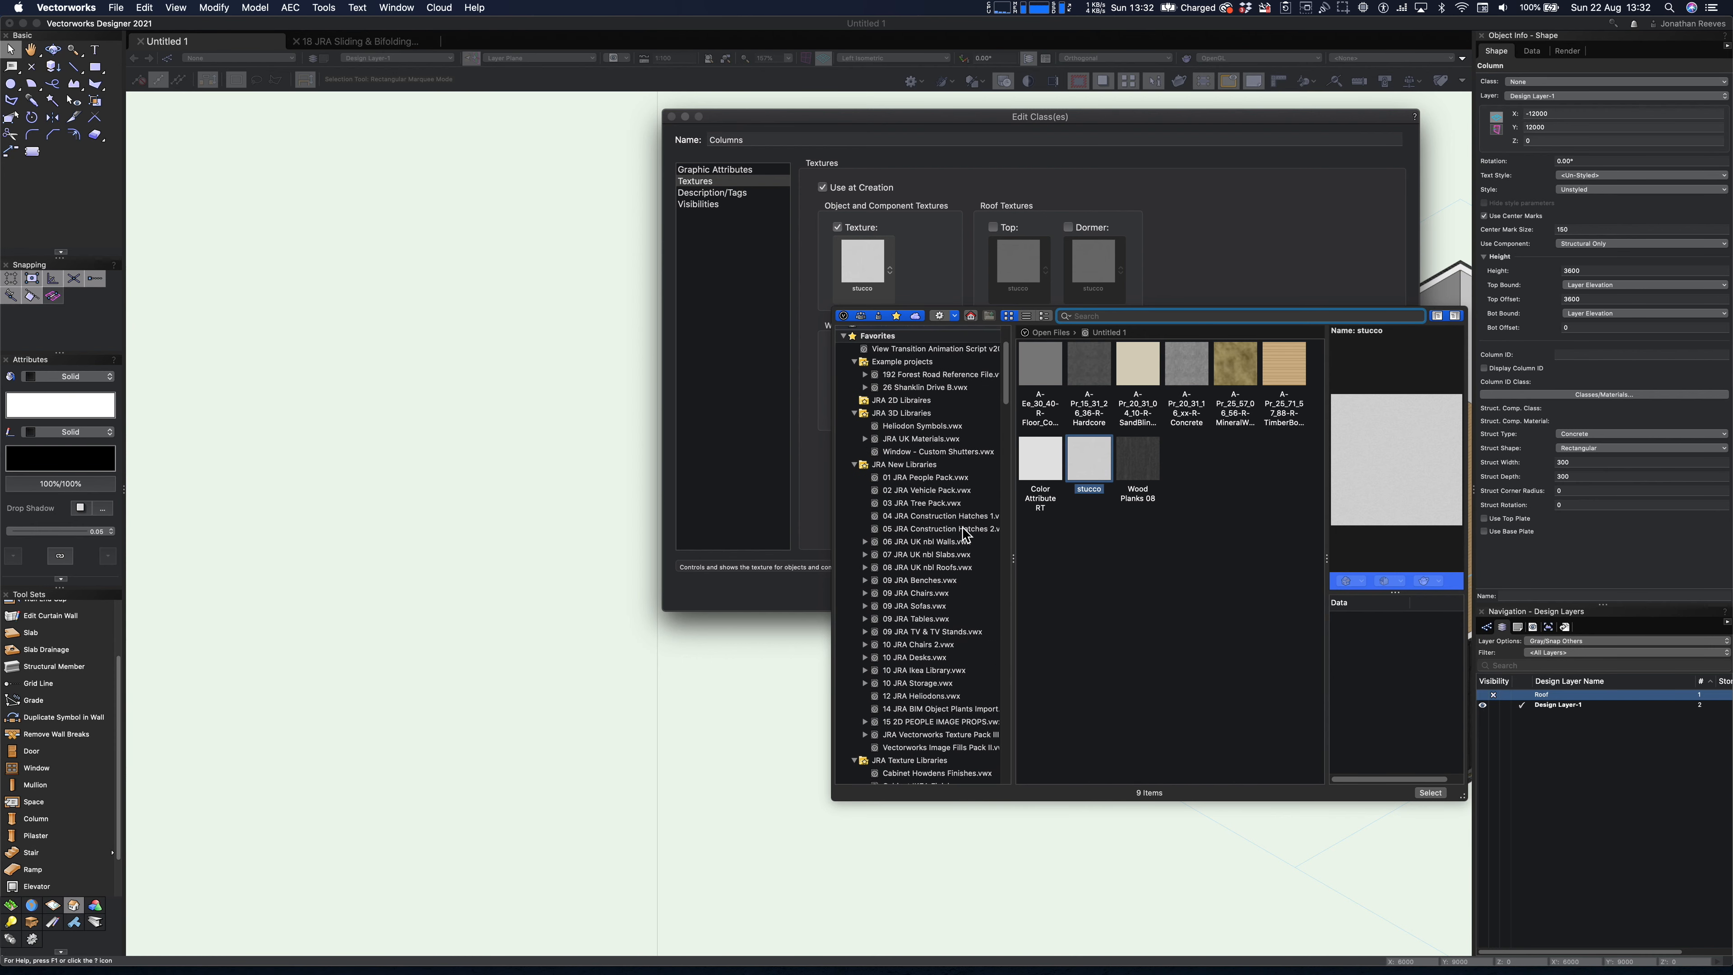
scroll(960, 539, "down", 3)
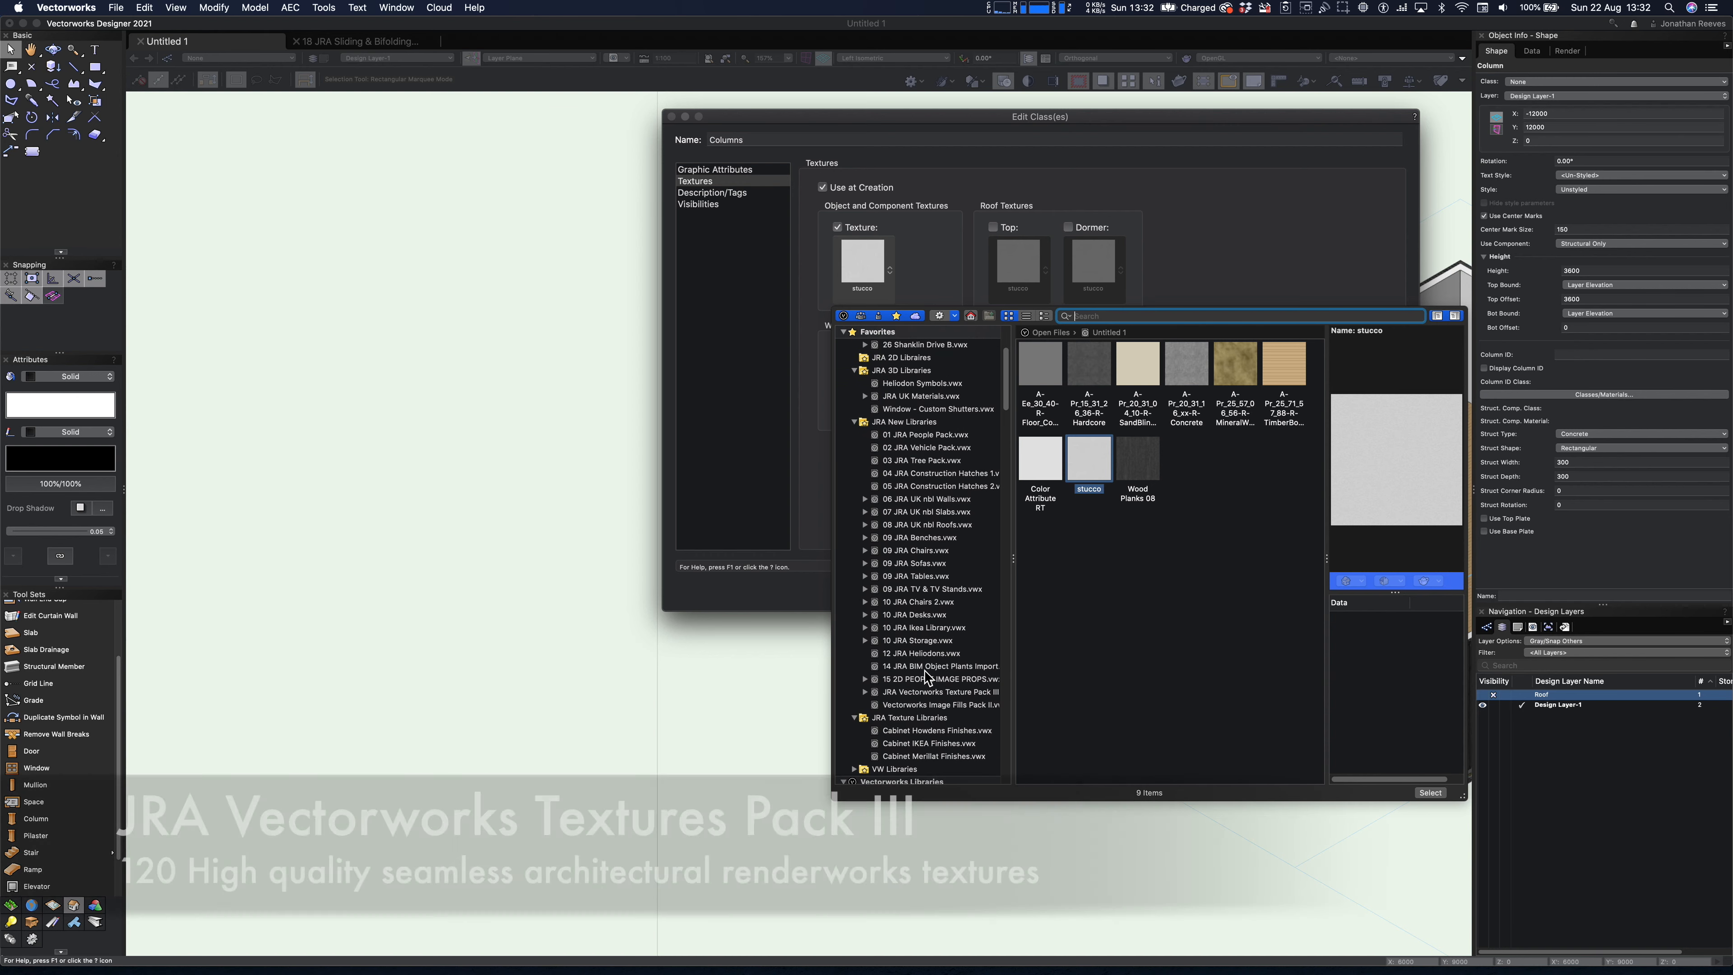
left_click(918, 692)
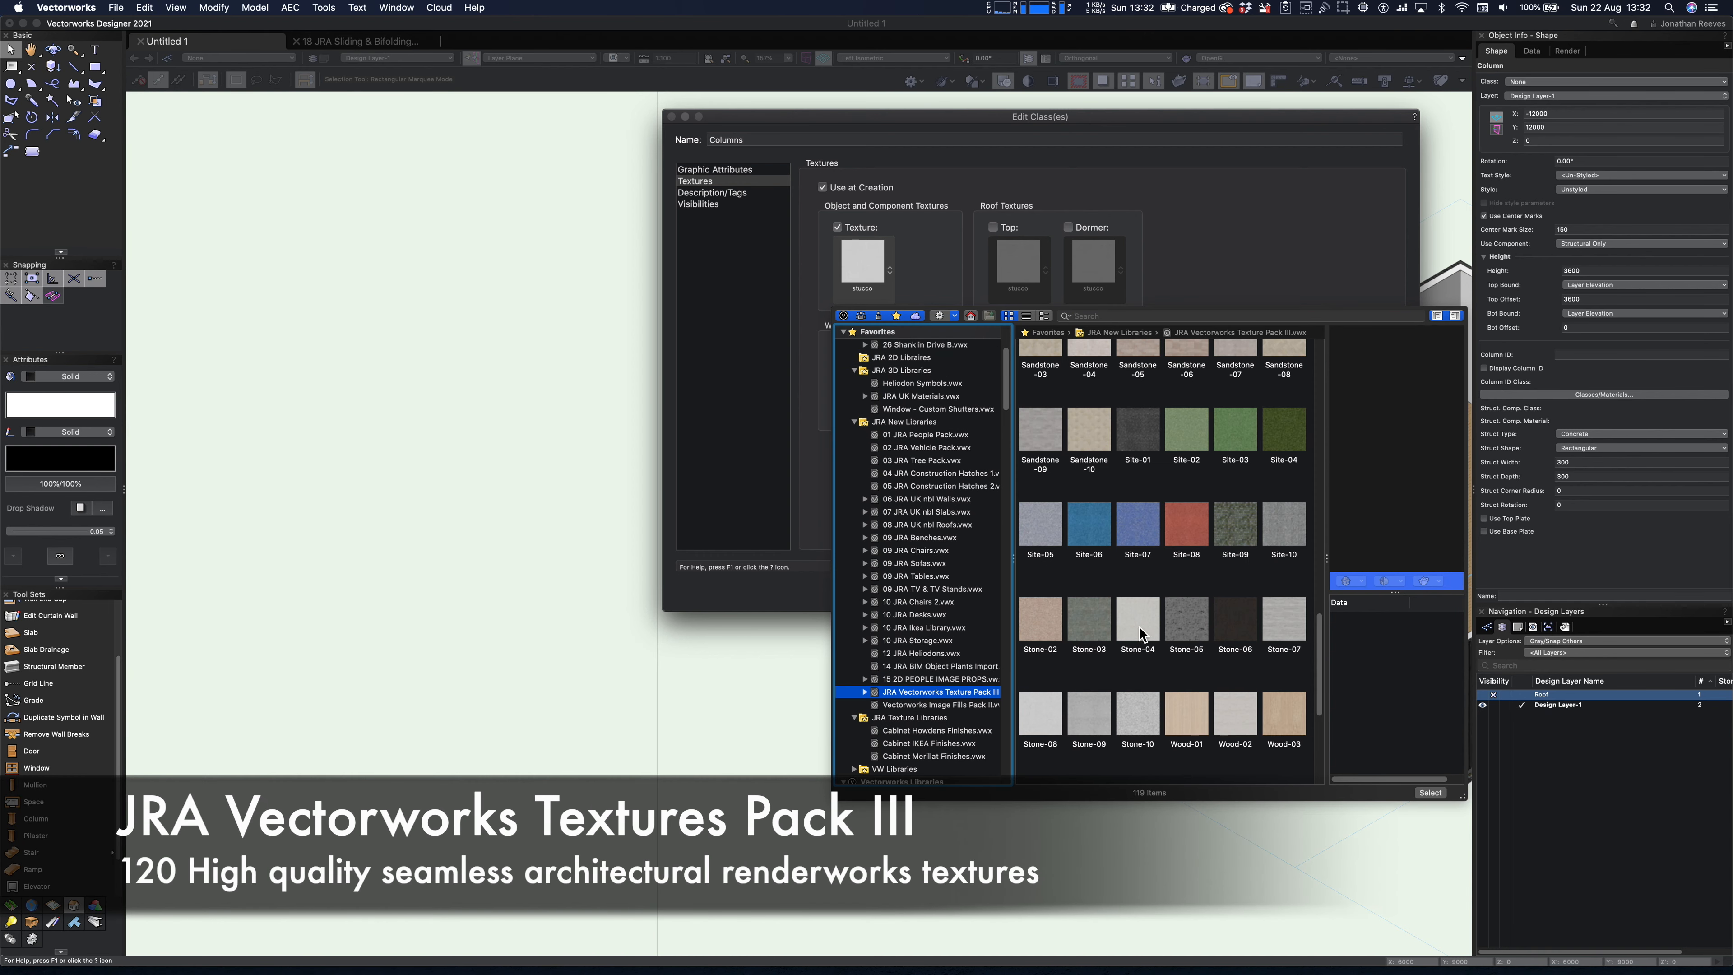
scroll(1155, 607, "up", 15)
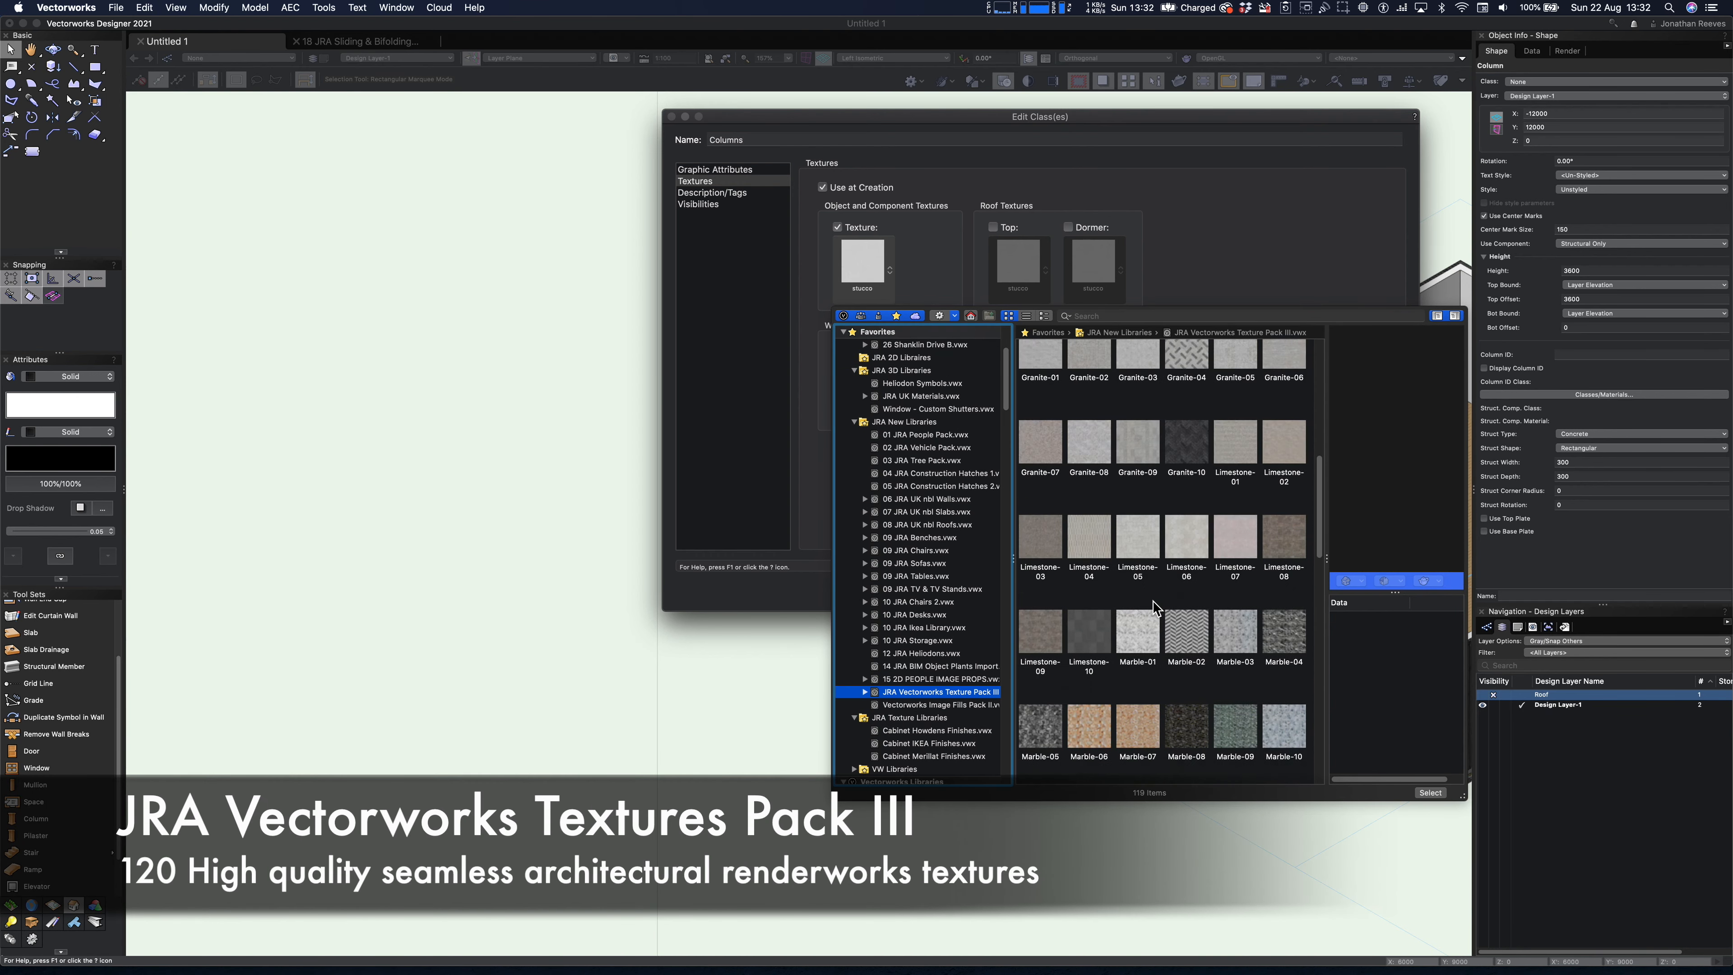
scroll(1155, 608, "up", 5)
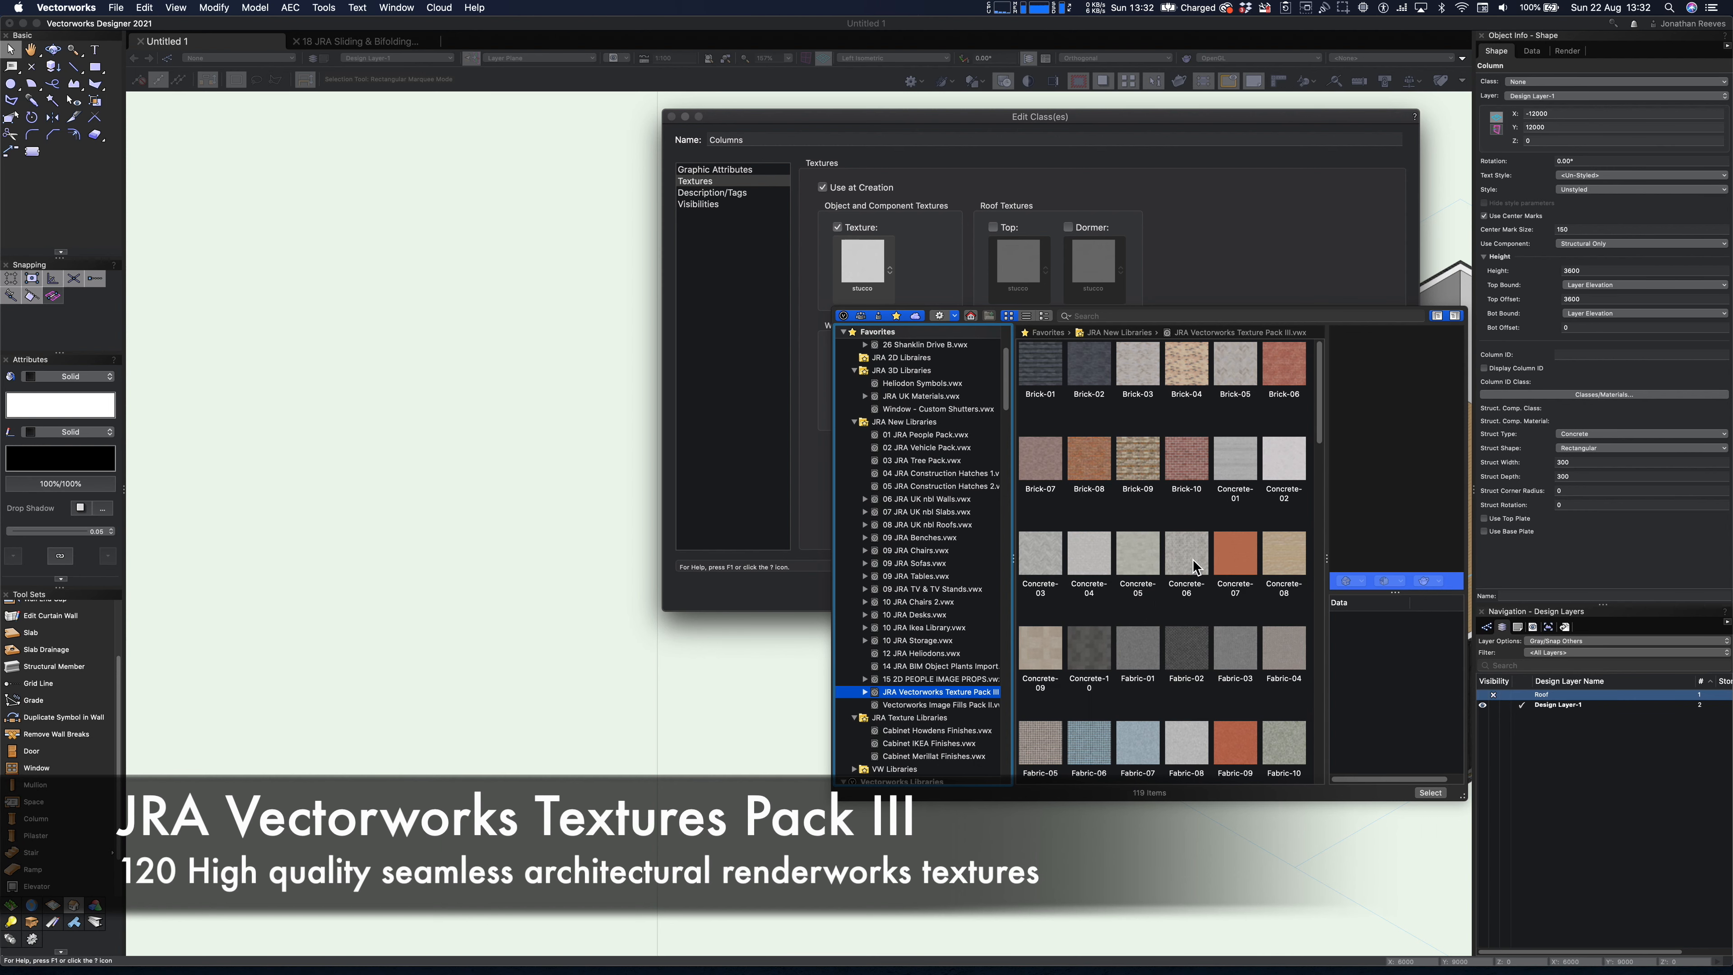
- Assign the Concrete-01 texture to the Columns class and save the class settings
left_click(1038, 556)
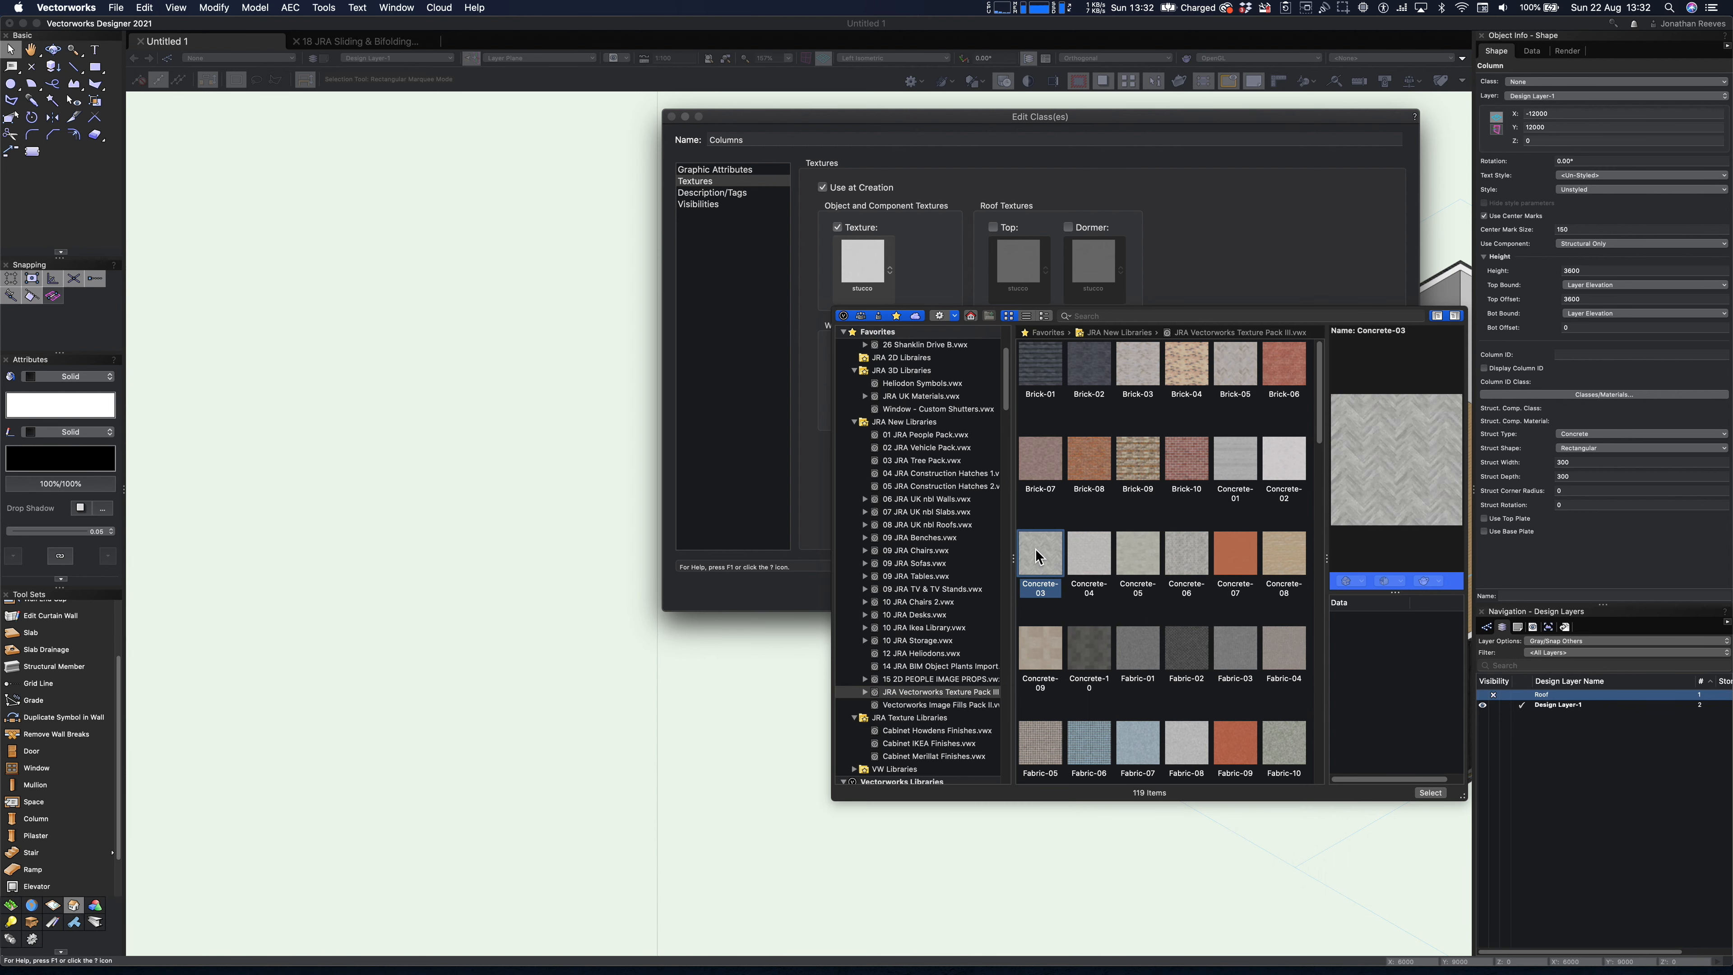
left_click(1248, 463)
left_click(1277, 456)
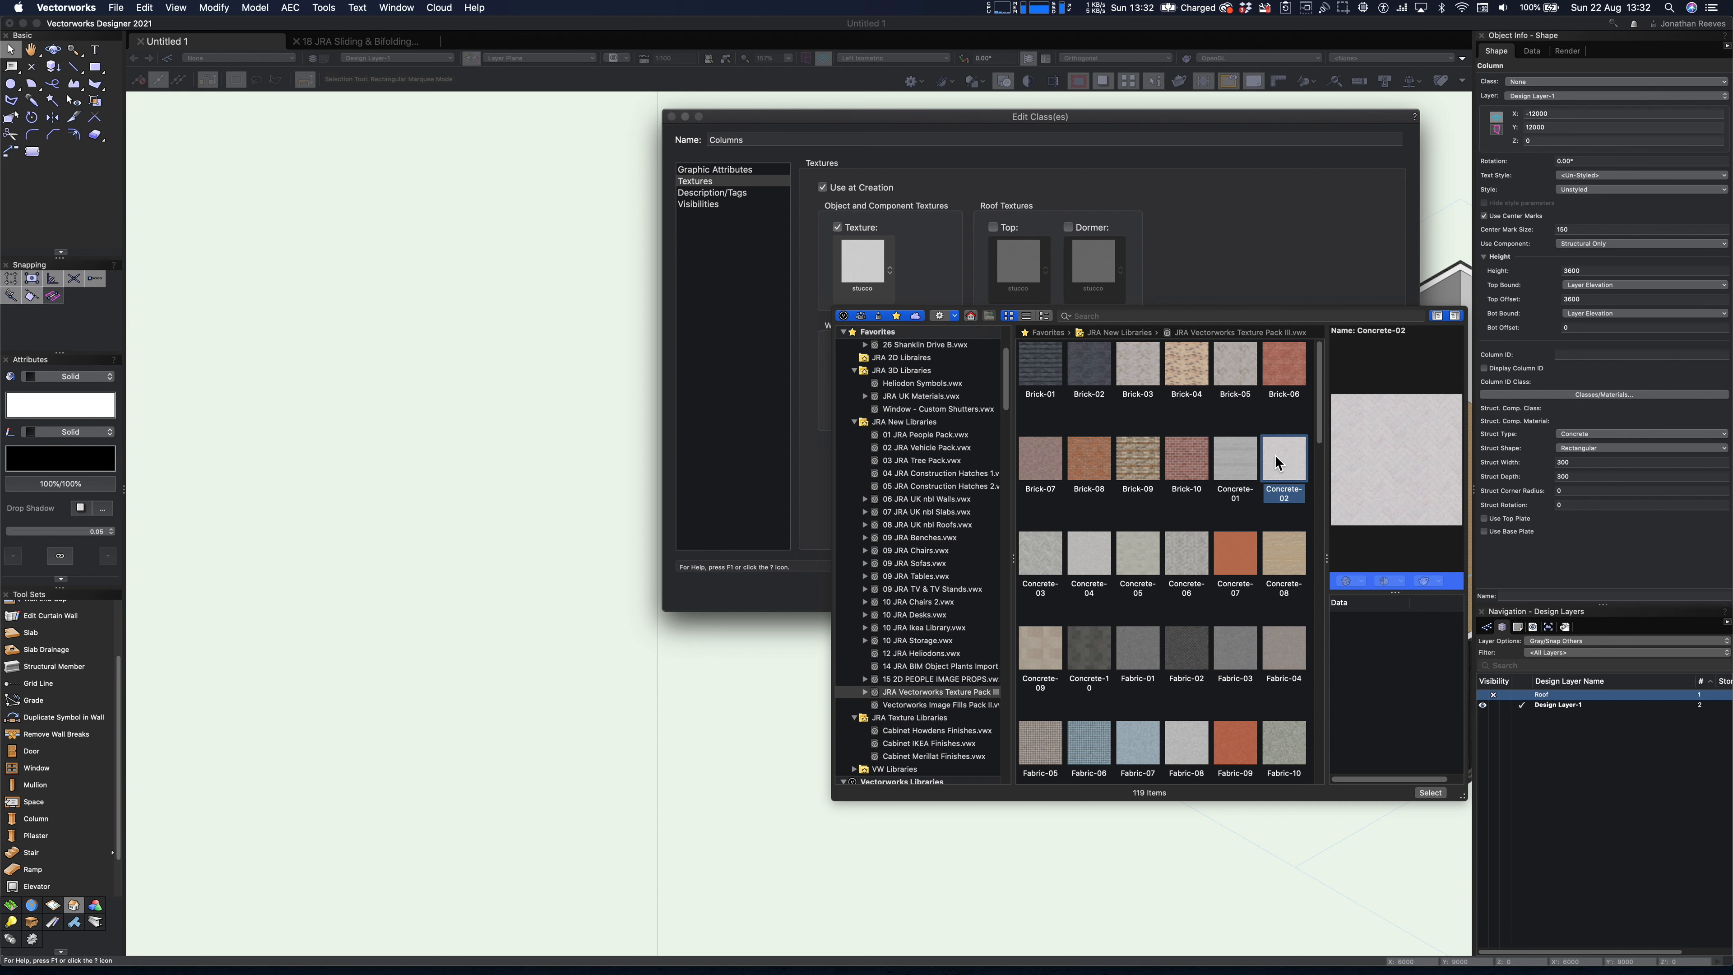
scroll(1275, 458, "down", 1)
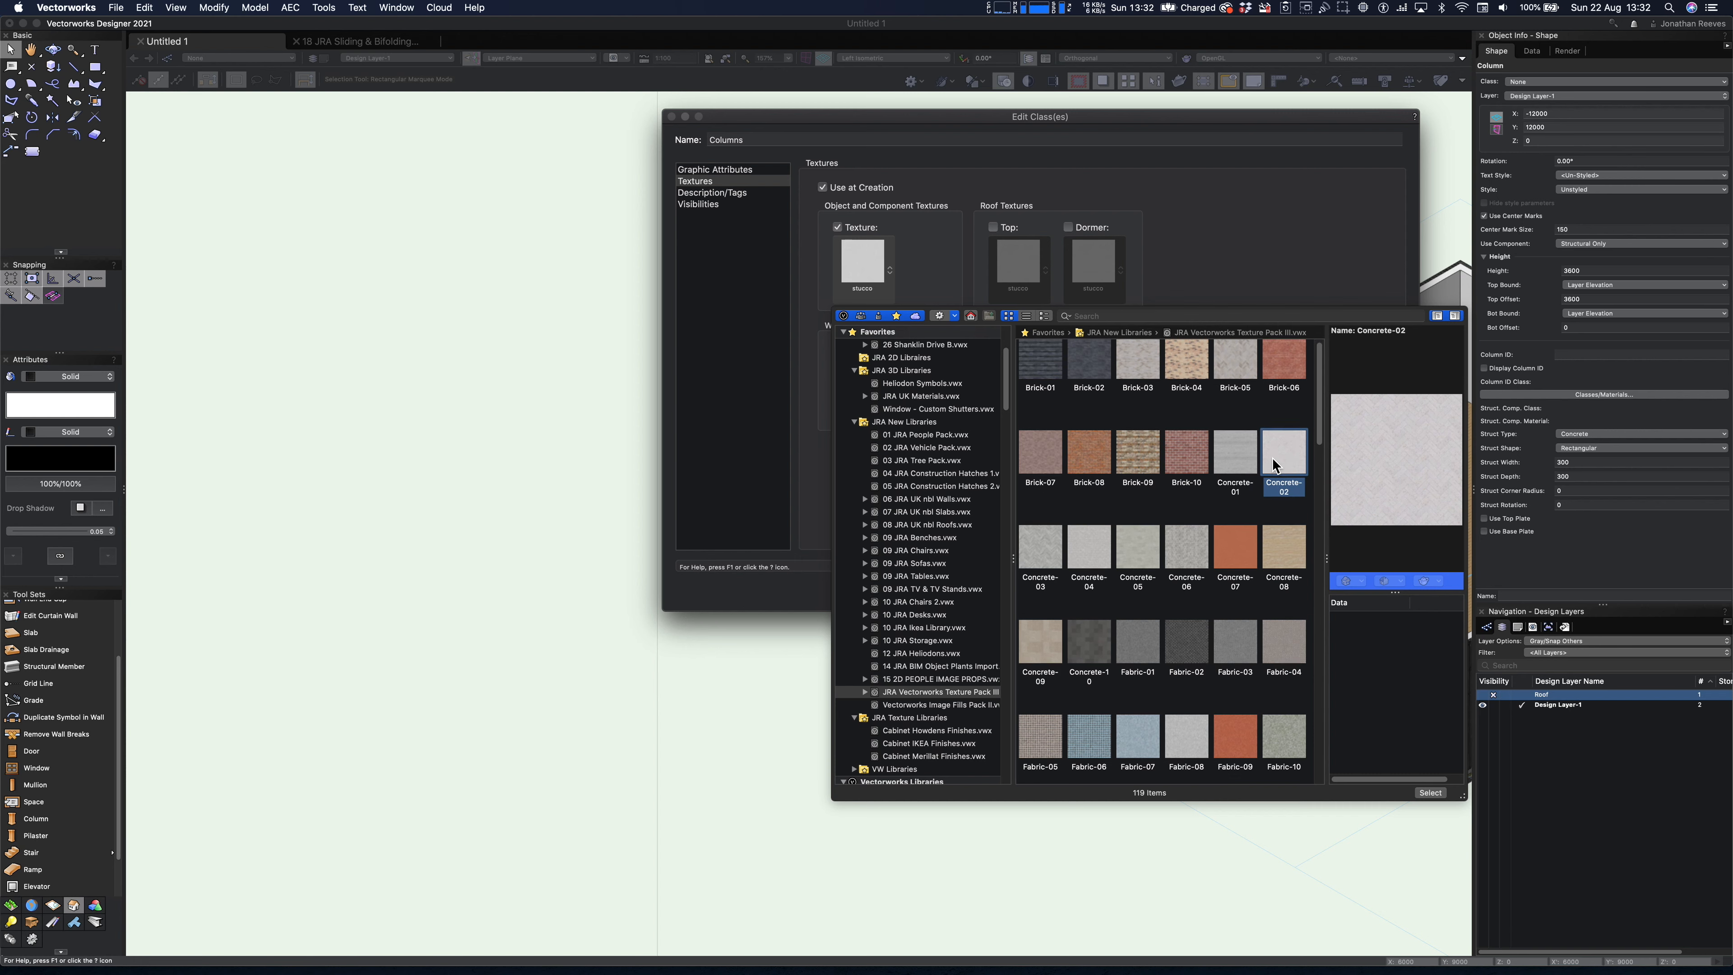
left_click(1235, 452)
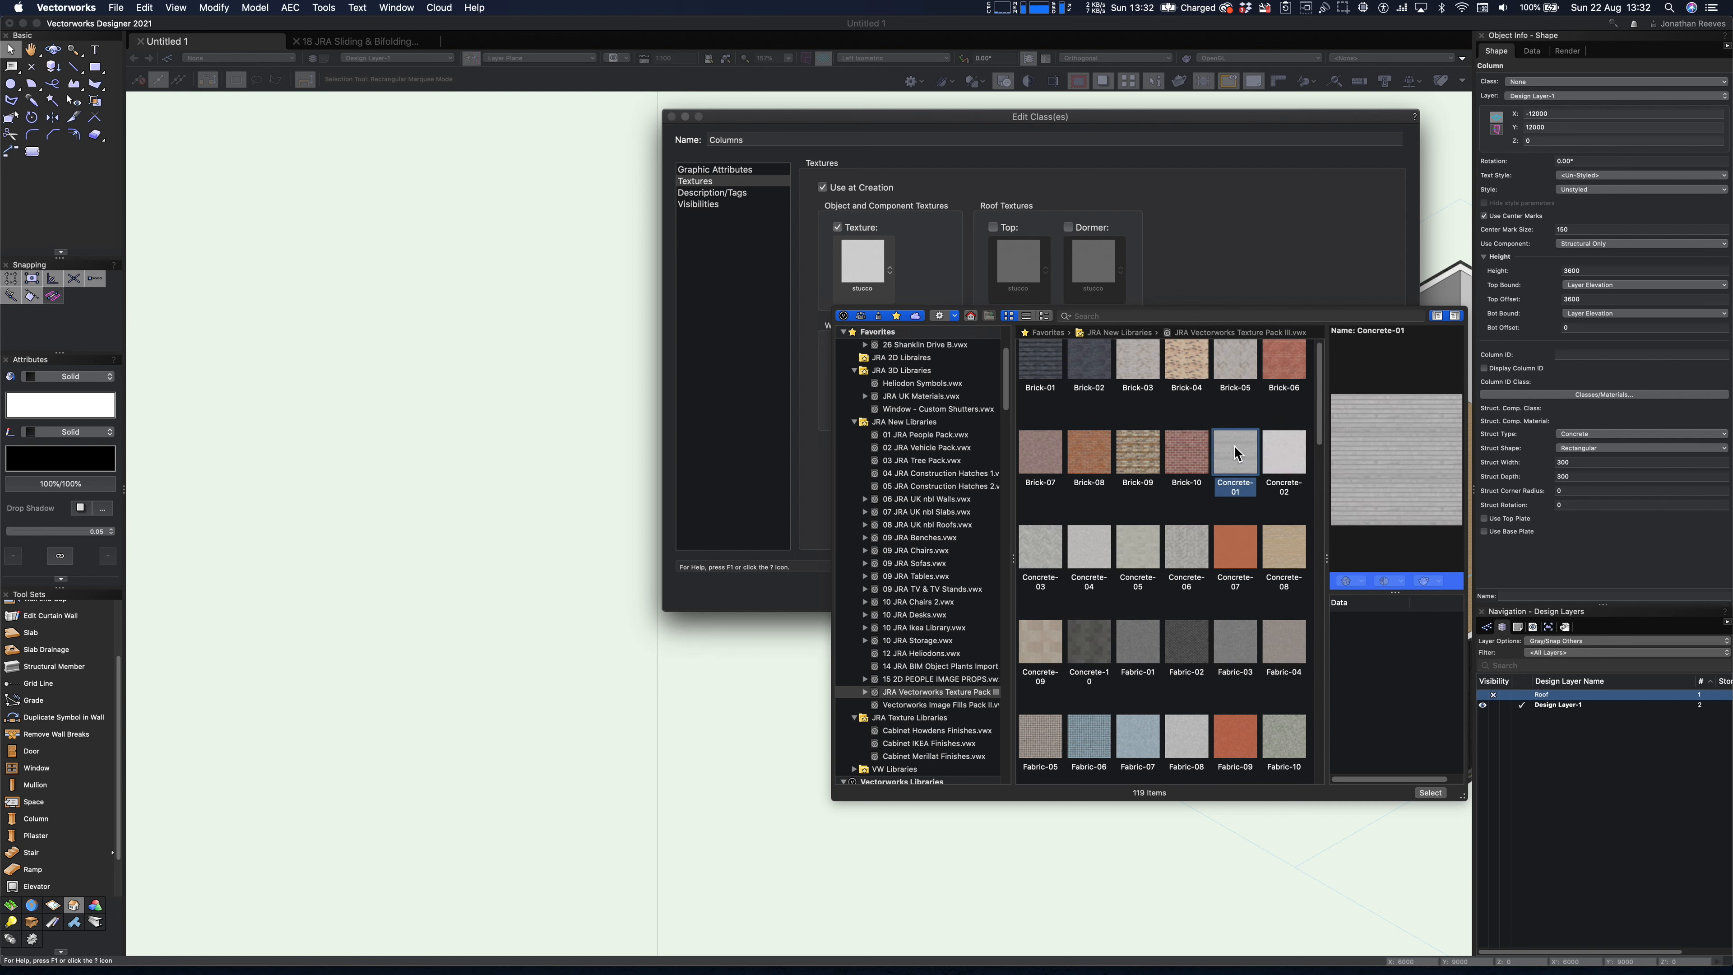
double_click(1235, 452)
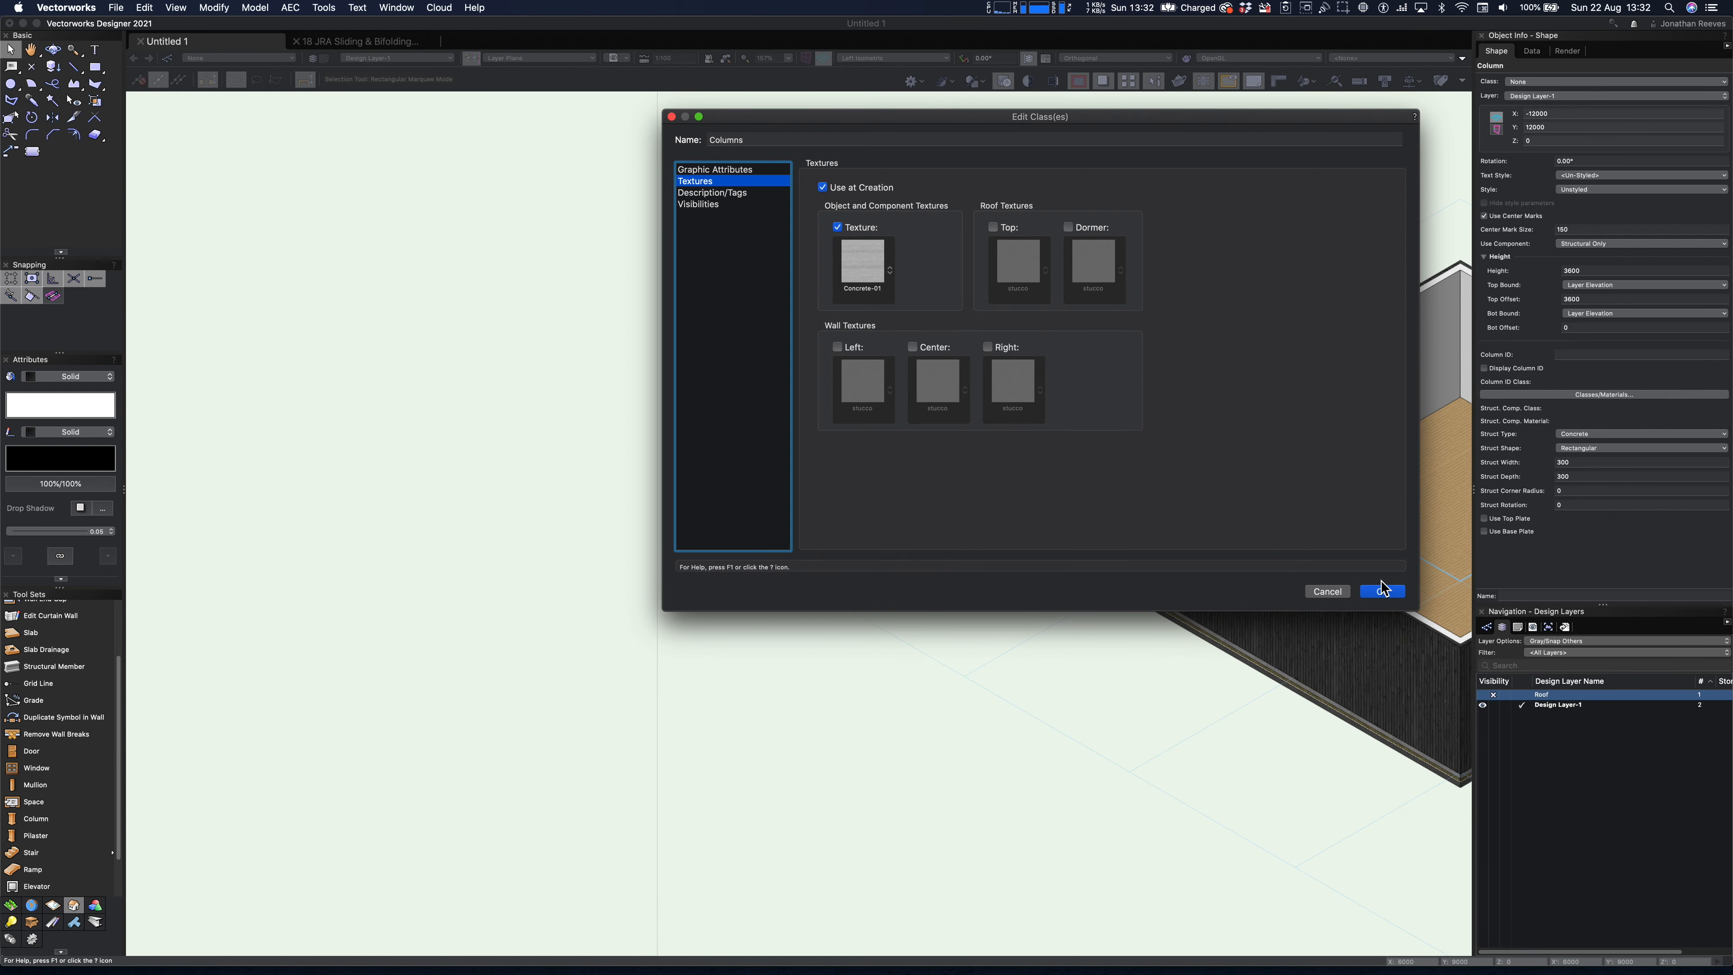
left_click(1383, 592)
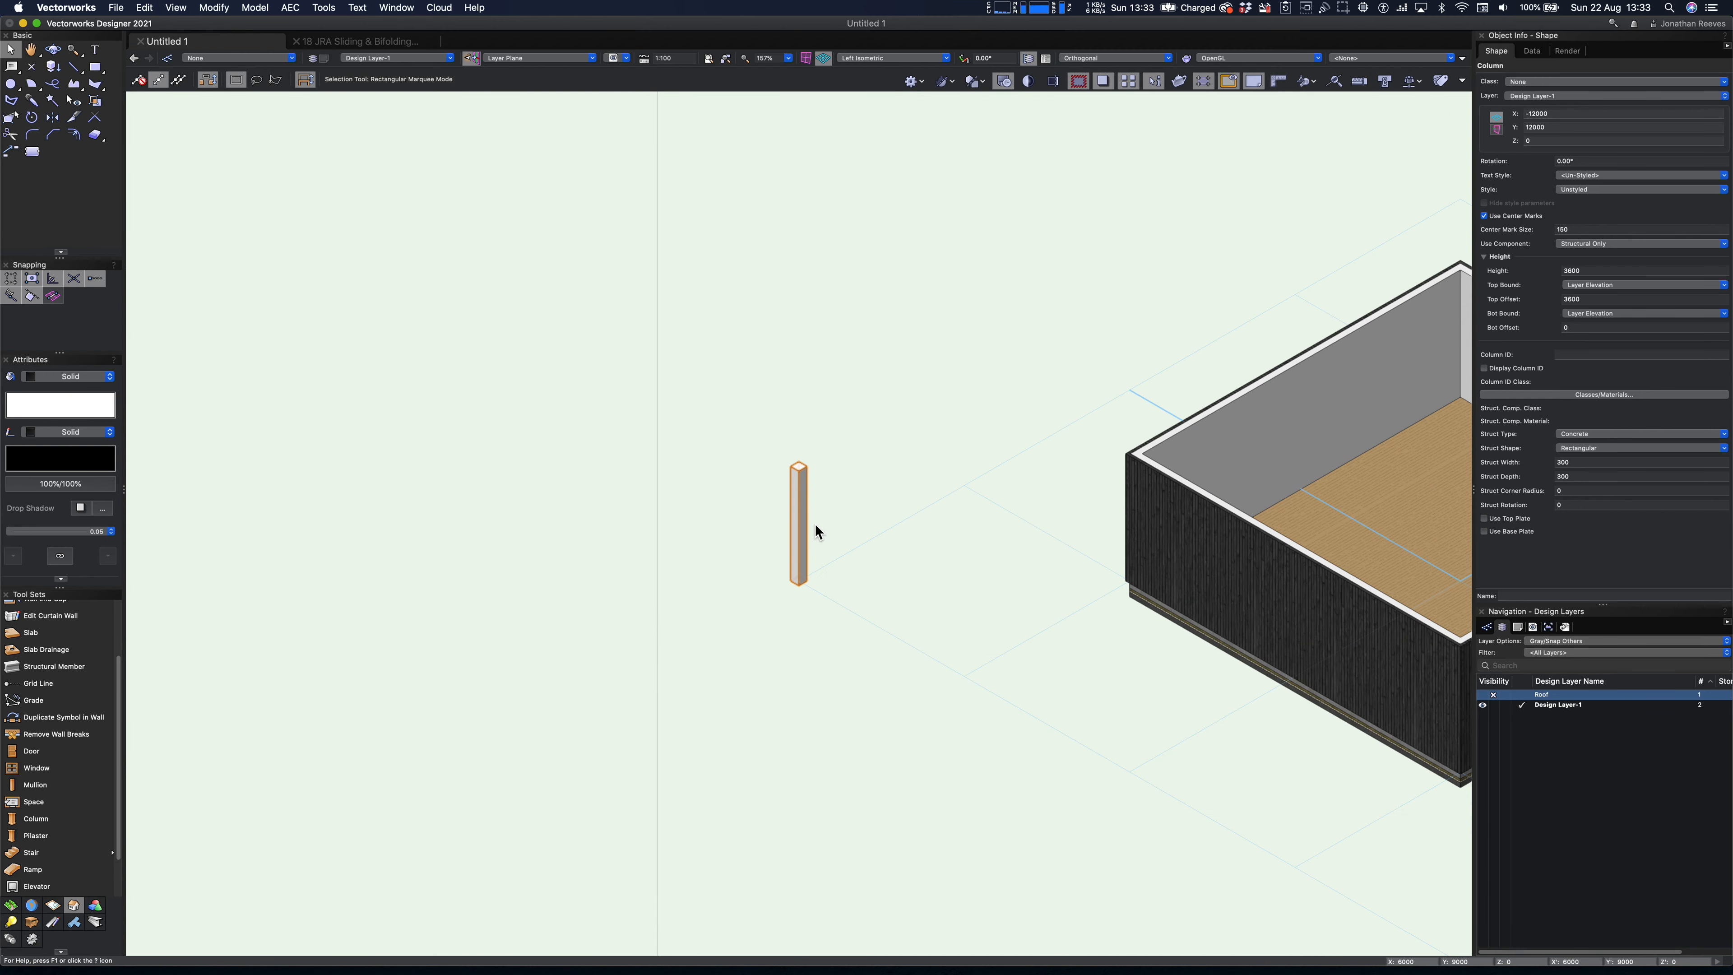
scroll(808, 523, "up", 5)
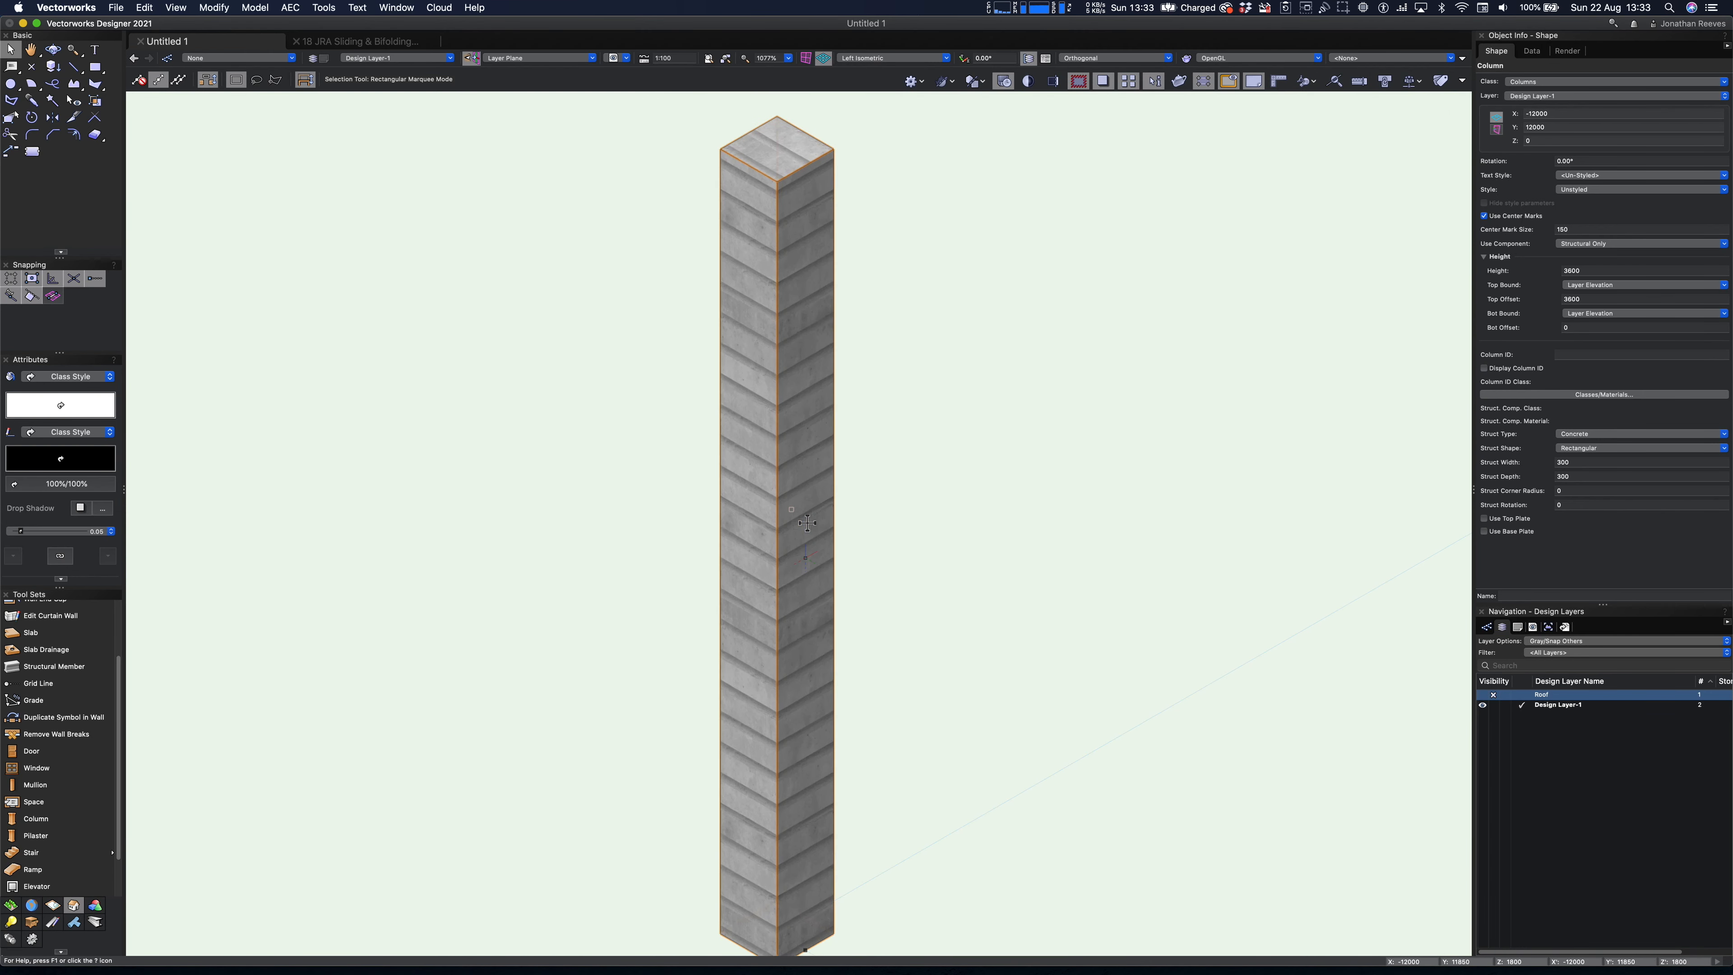
- Show the model in Top/Plan and set the column's structural width and depth to 400
scroll(805, 525, "down", 5)
key("super+5")
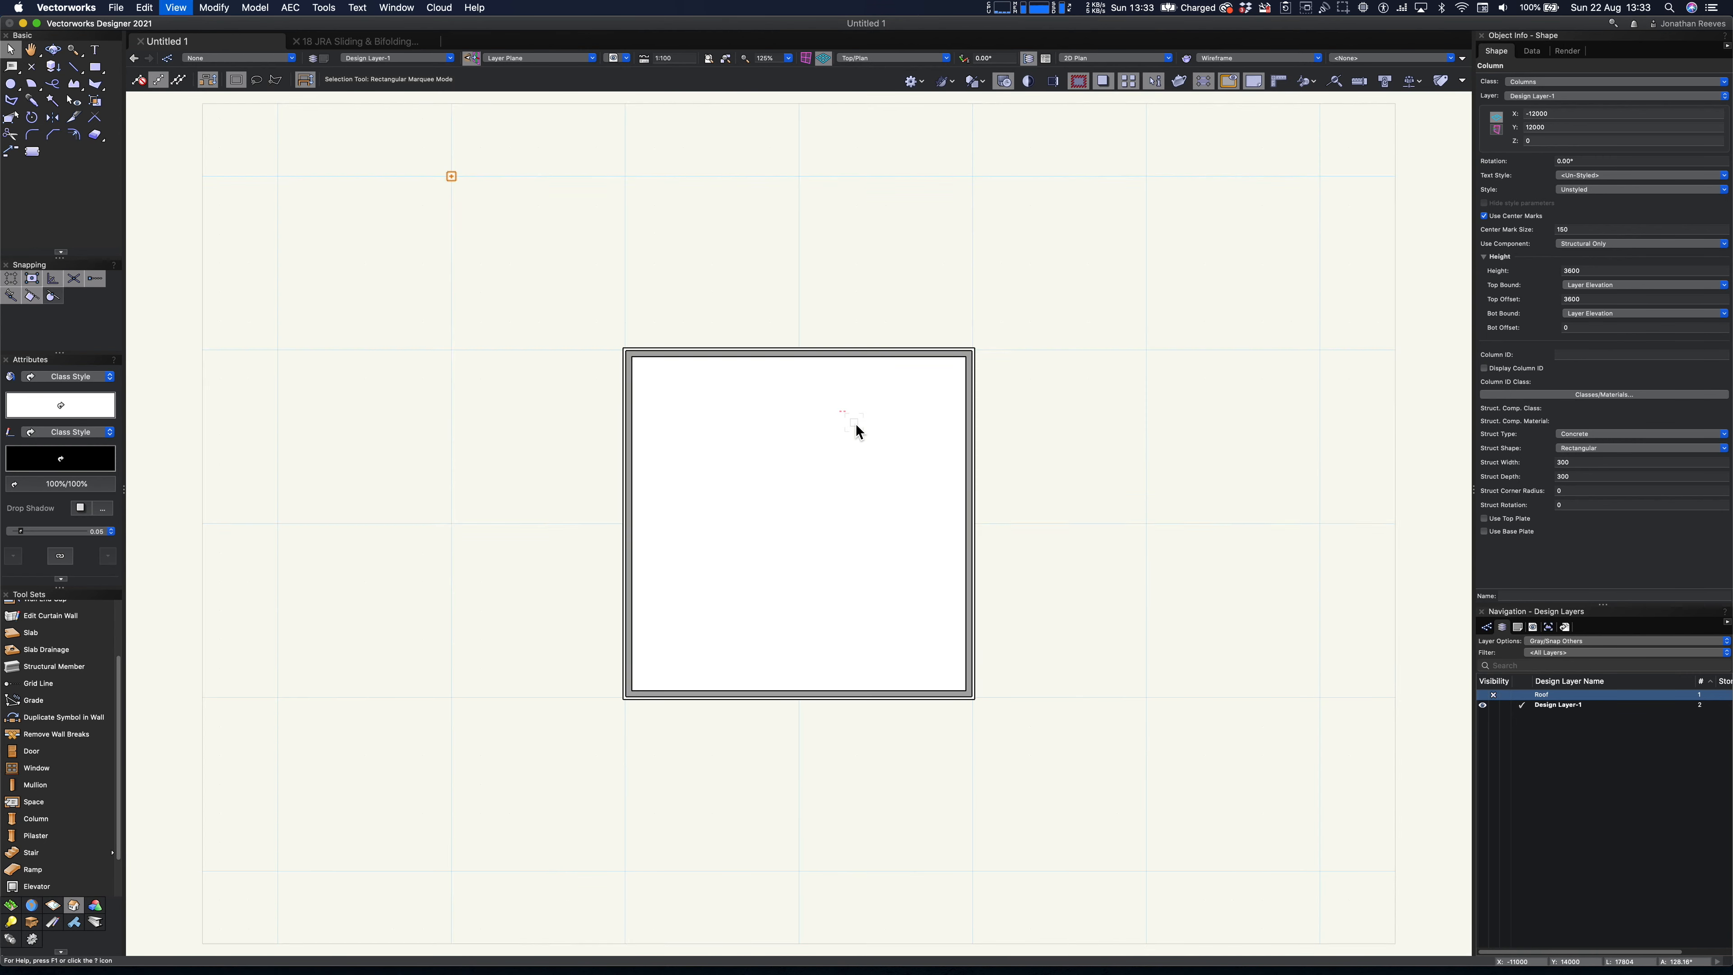
left_click(1584, 462)
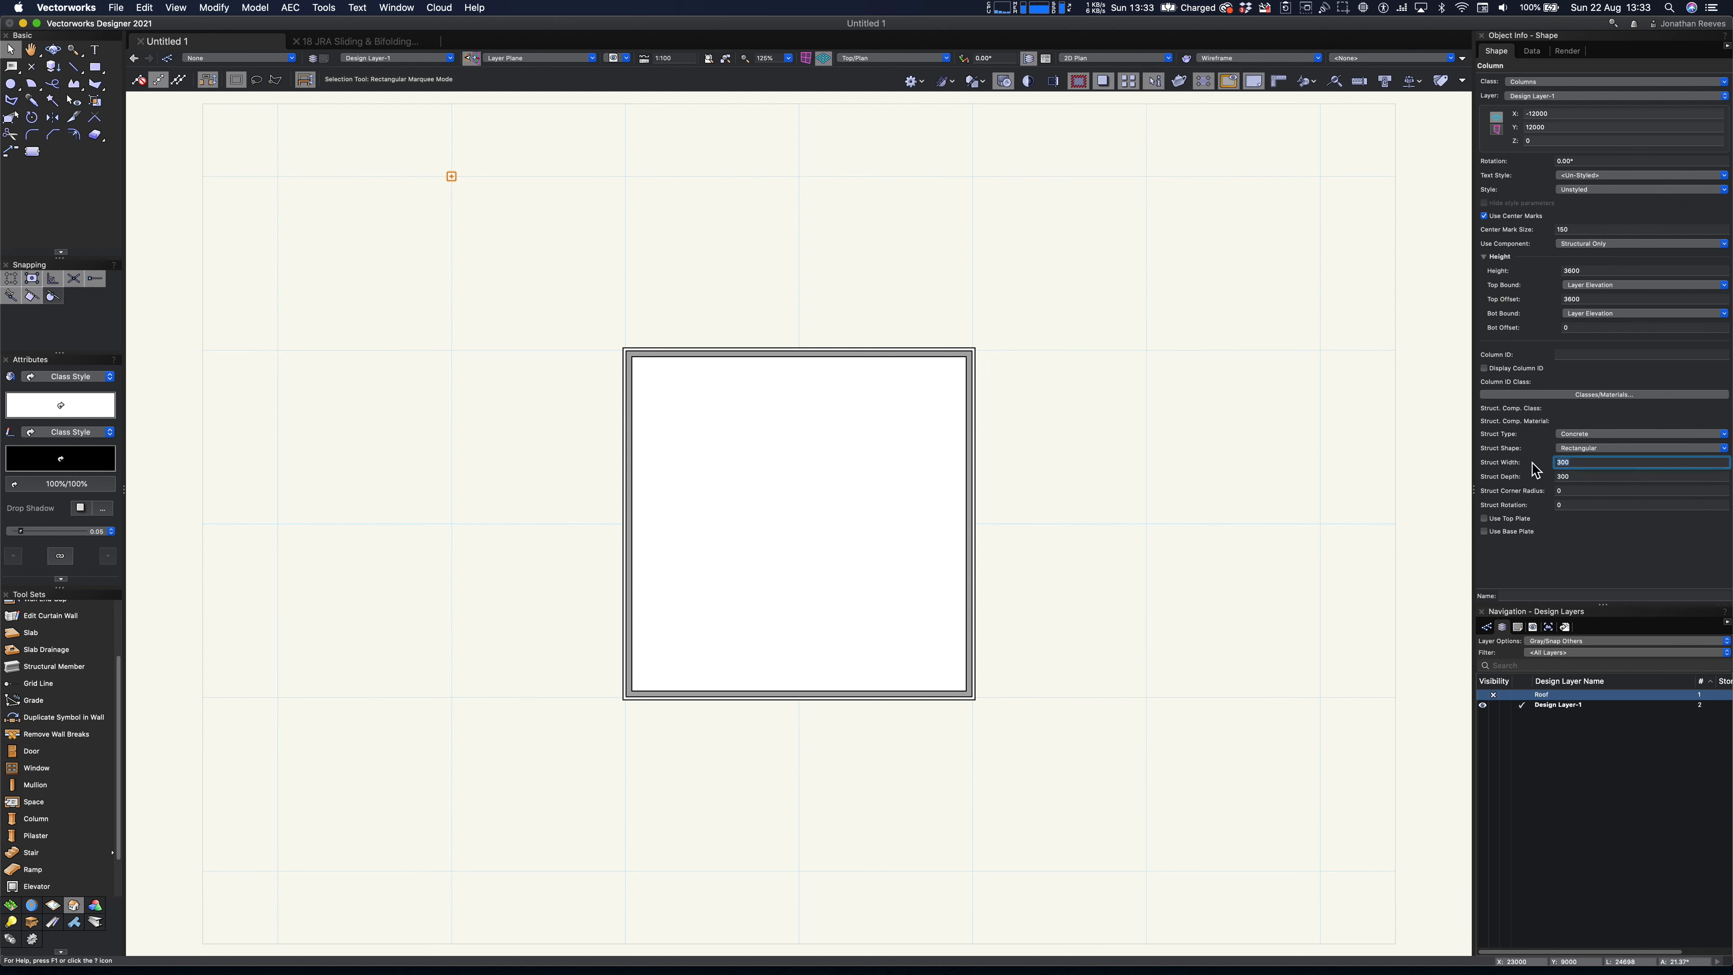
type("400")
key("Tab")
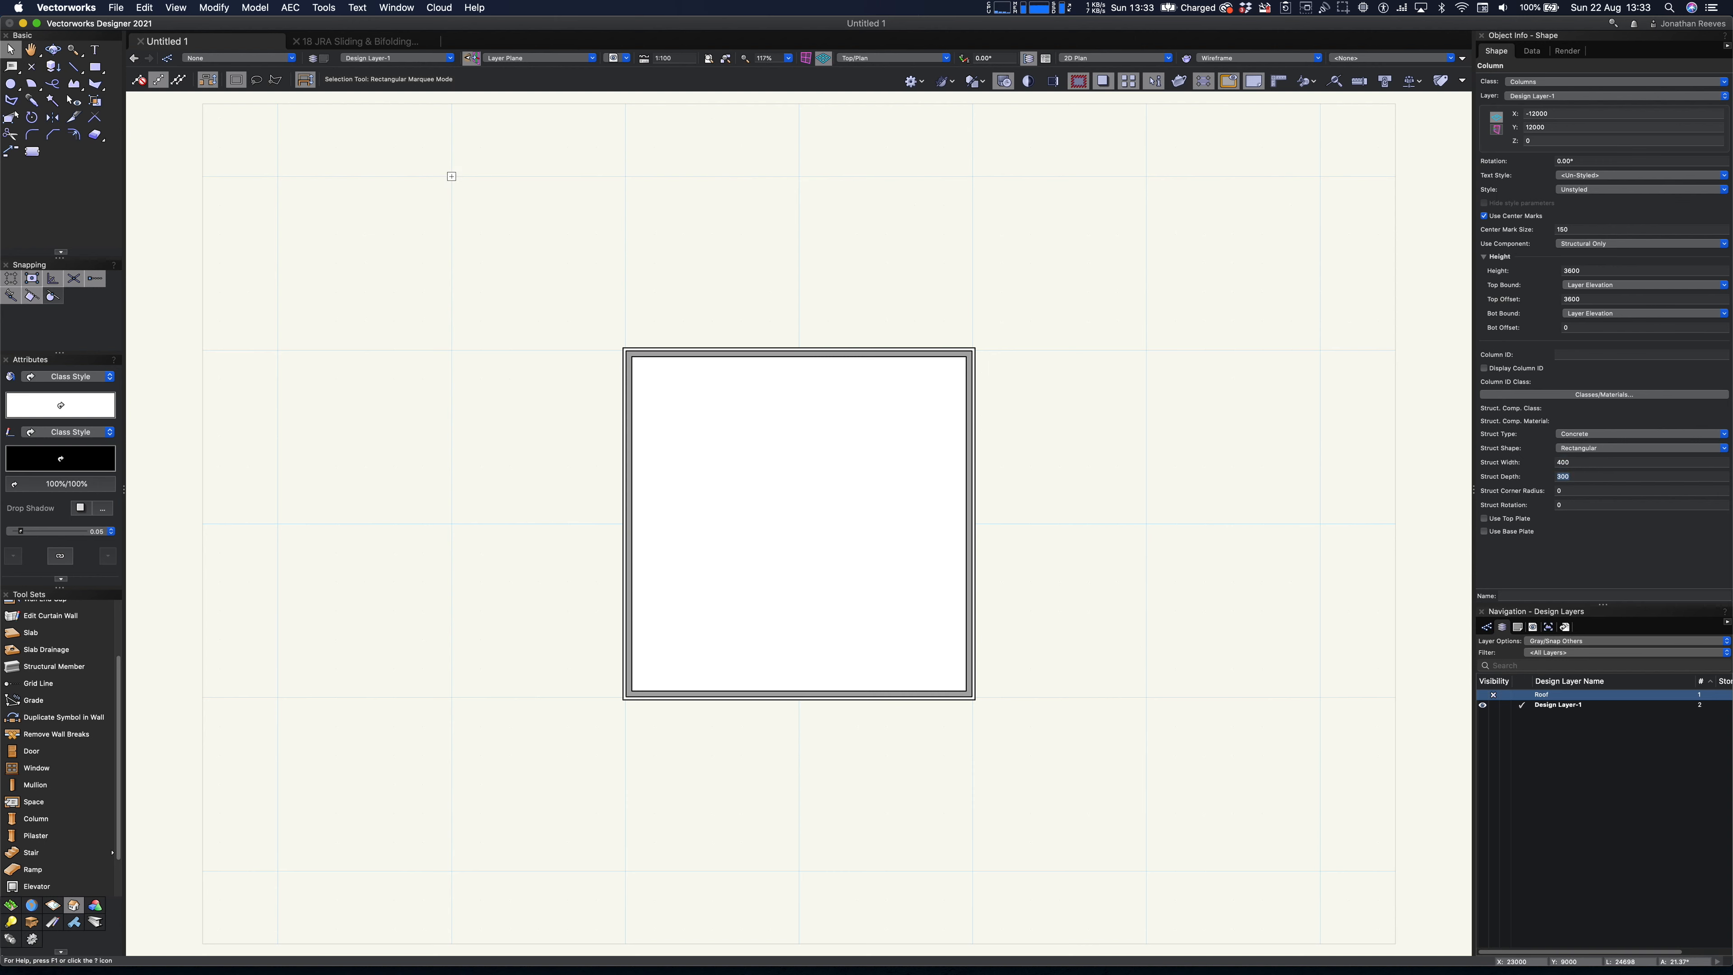
type("400")
key("Return")
- Copy the column 6000 to the right and repeat the duplication to make a row of five columns
left_click_drag(453, 175, 625, 176, "alt")
key("super+d")
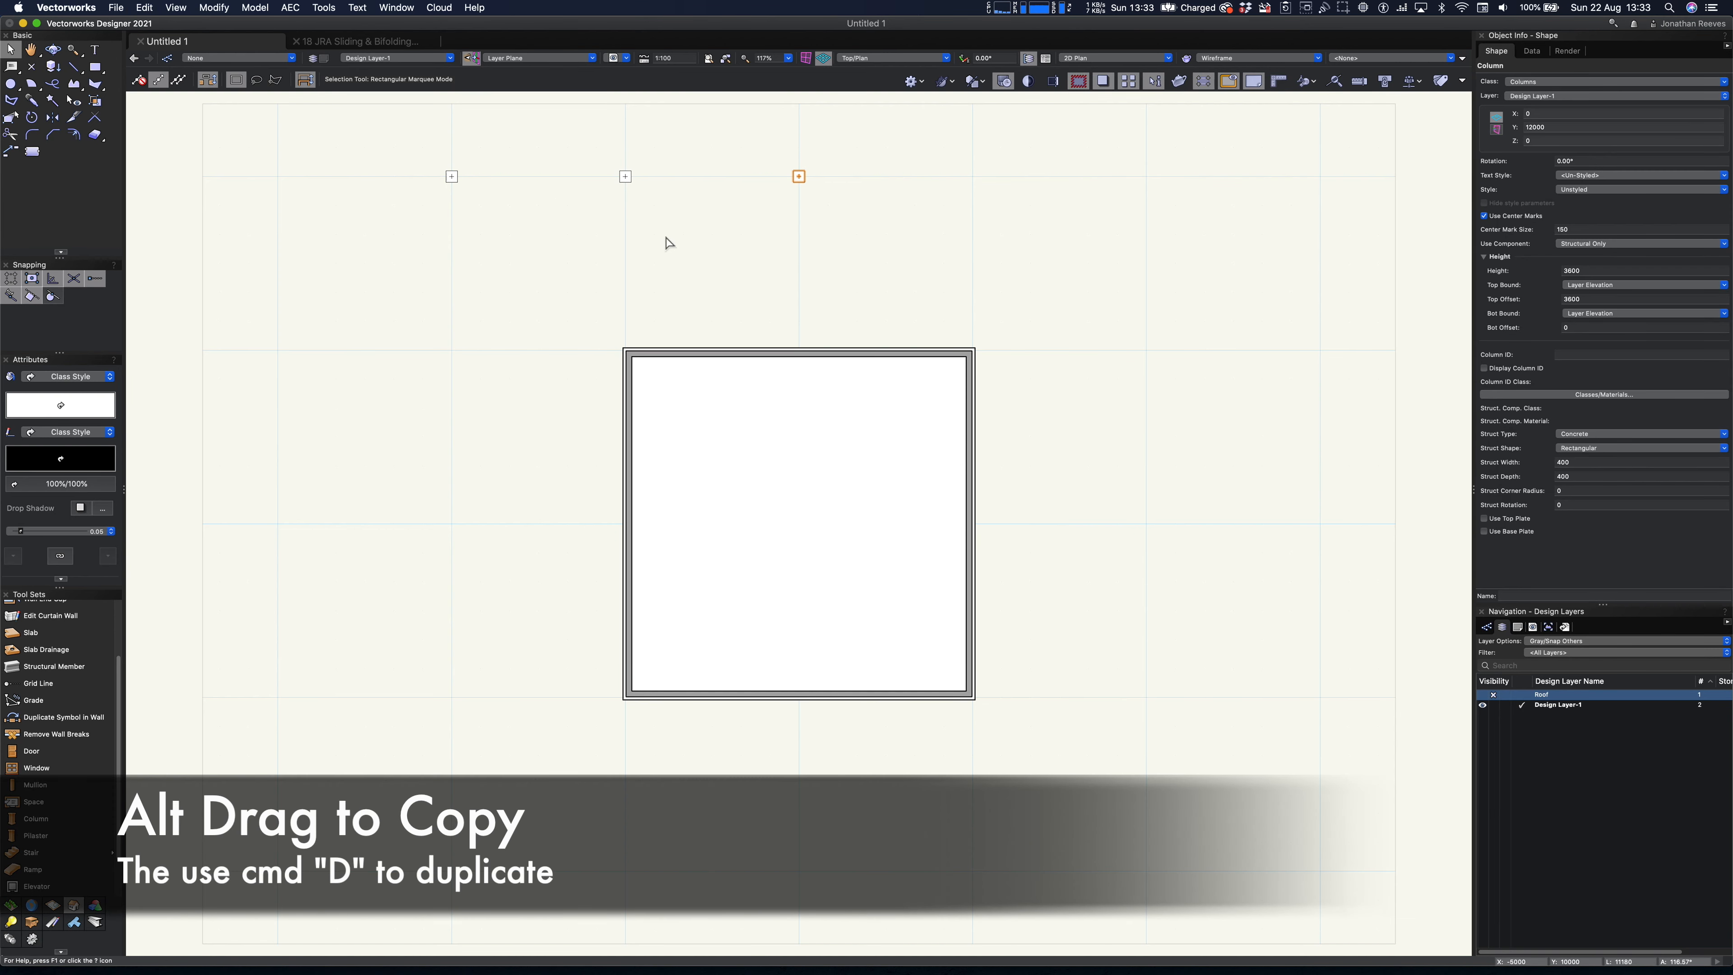
key("super+d")
key("super+d")
- Copy the five-column row down to the next grid line and repeat the duplication to fill a five-by-five column grid
left_click_drag(398, 123, 1147, 350)
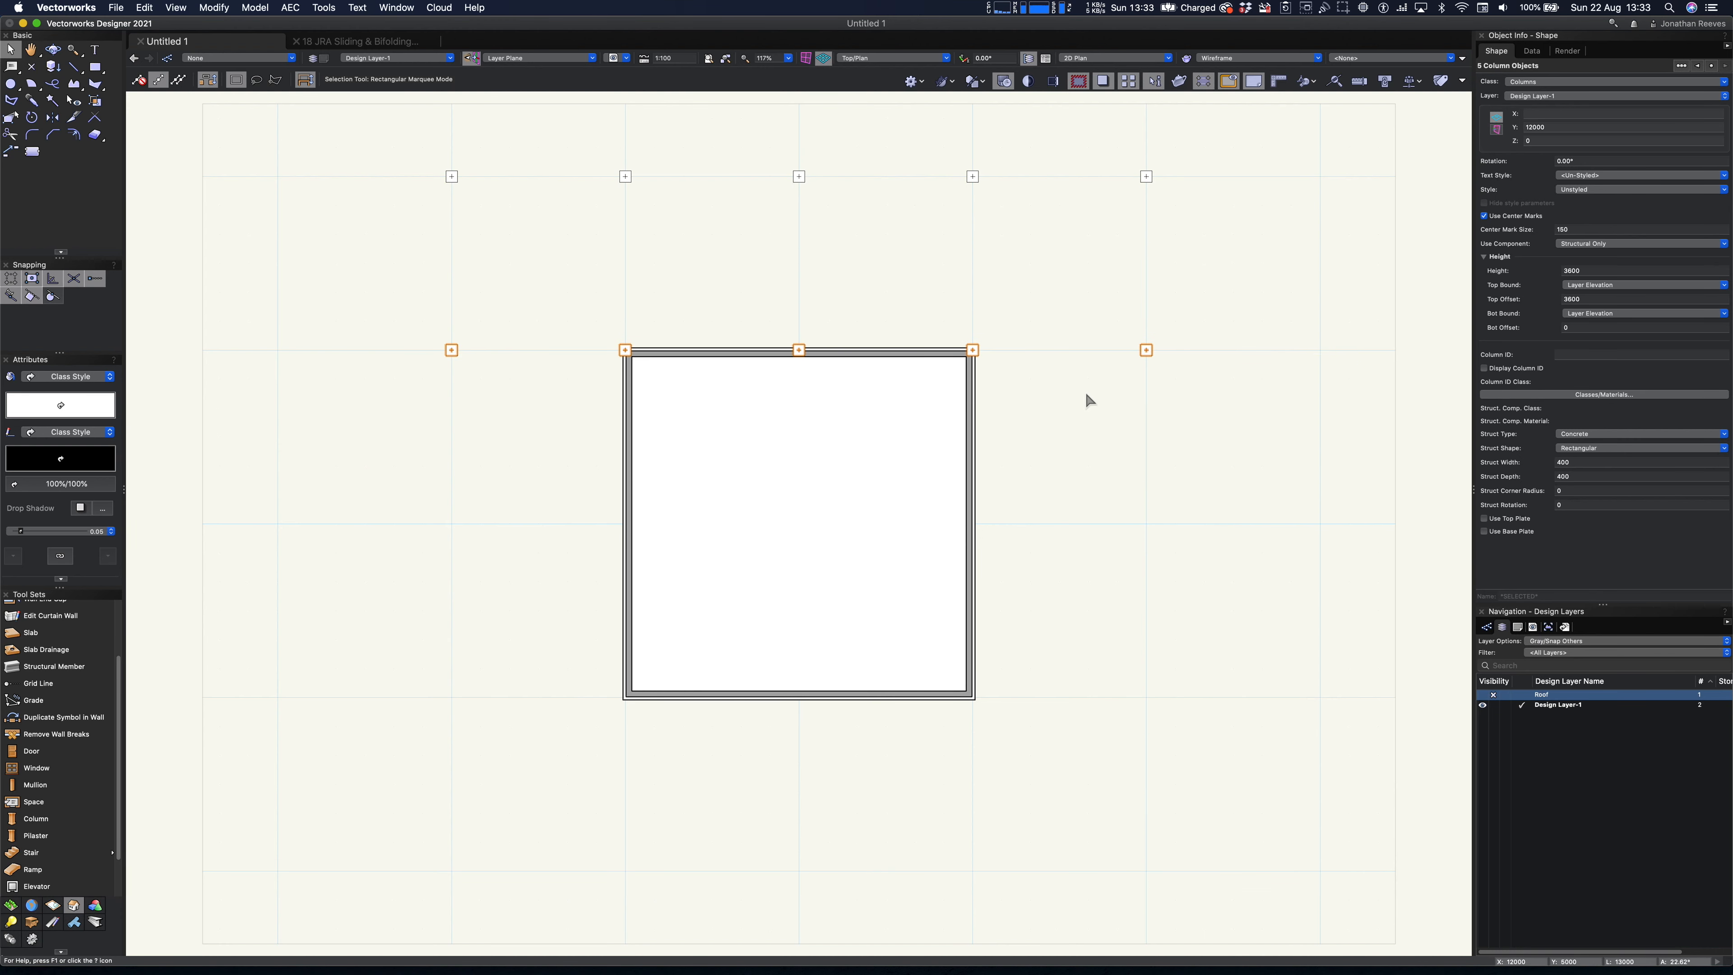
key("super+d")
key("super+d")
key("super+d")
left_click(1048, 566)
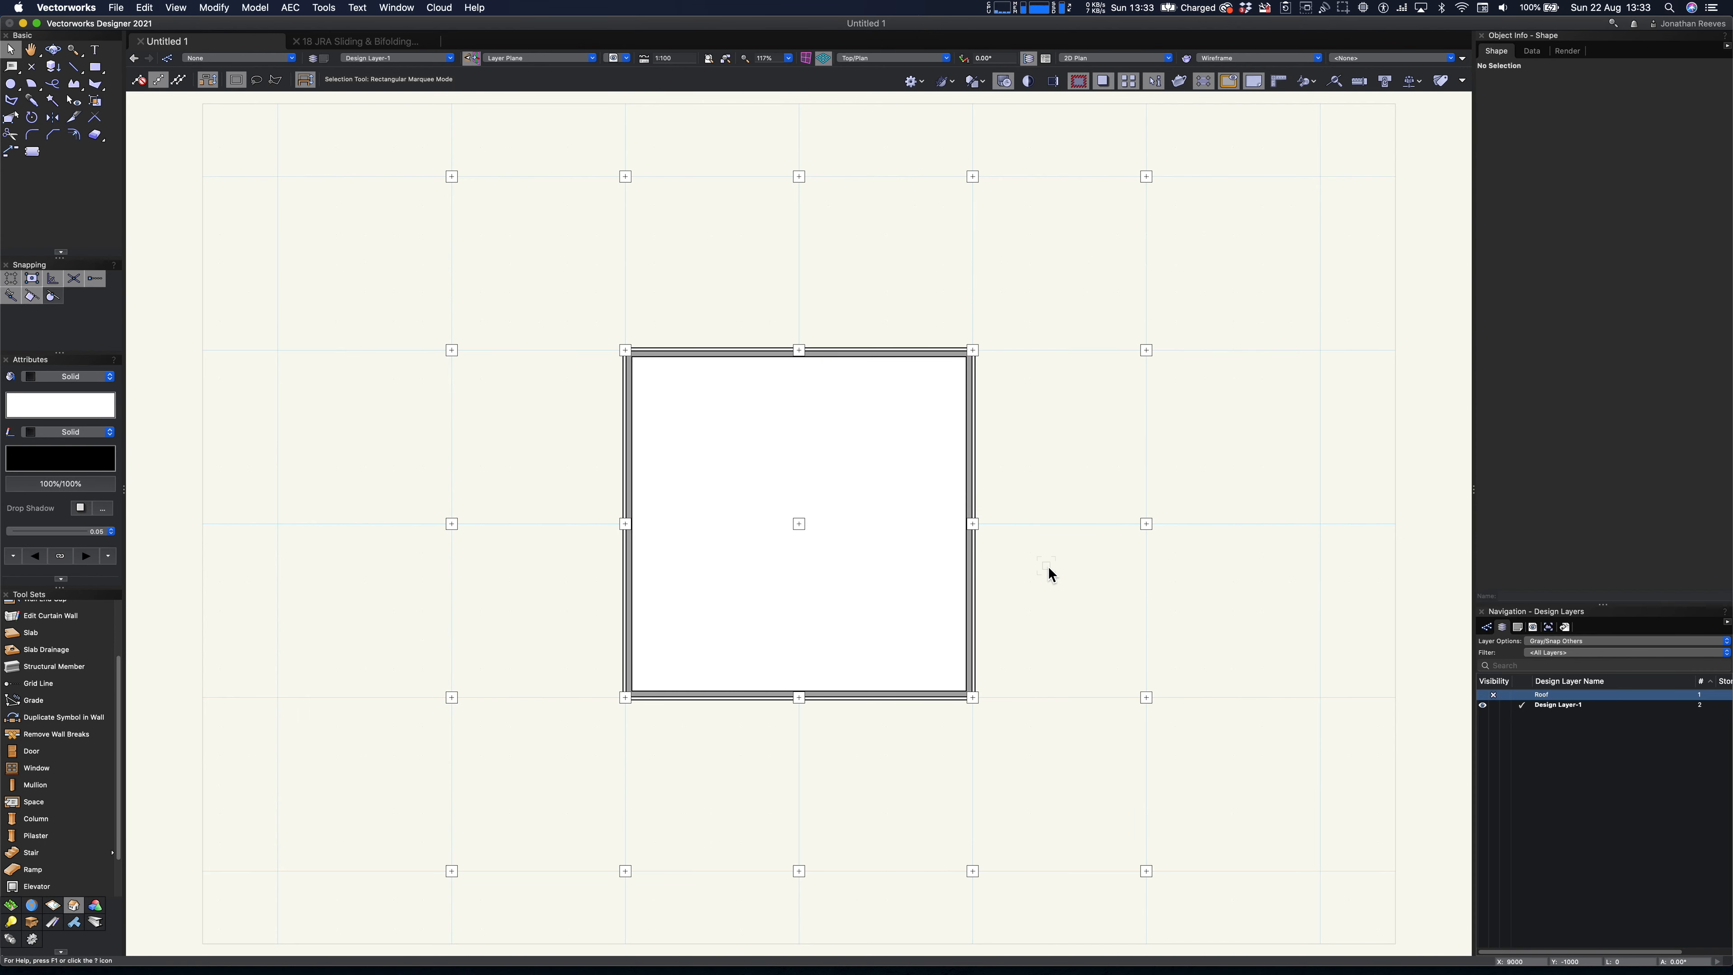
- In a 3D view, select all columns with the Select Similar tool, matching by object type
key("3")
key("shift+c")
left_click_drag(741, 765, 747, 719)
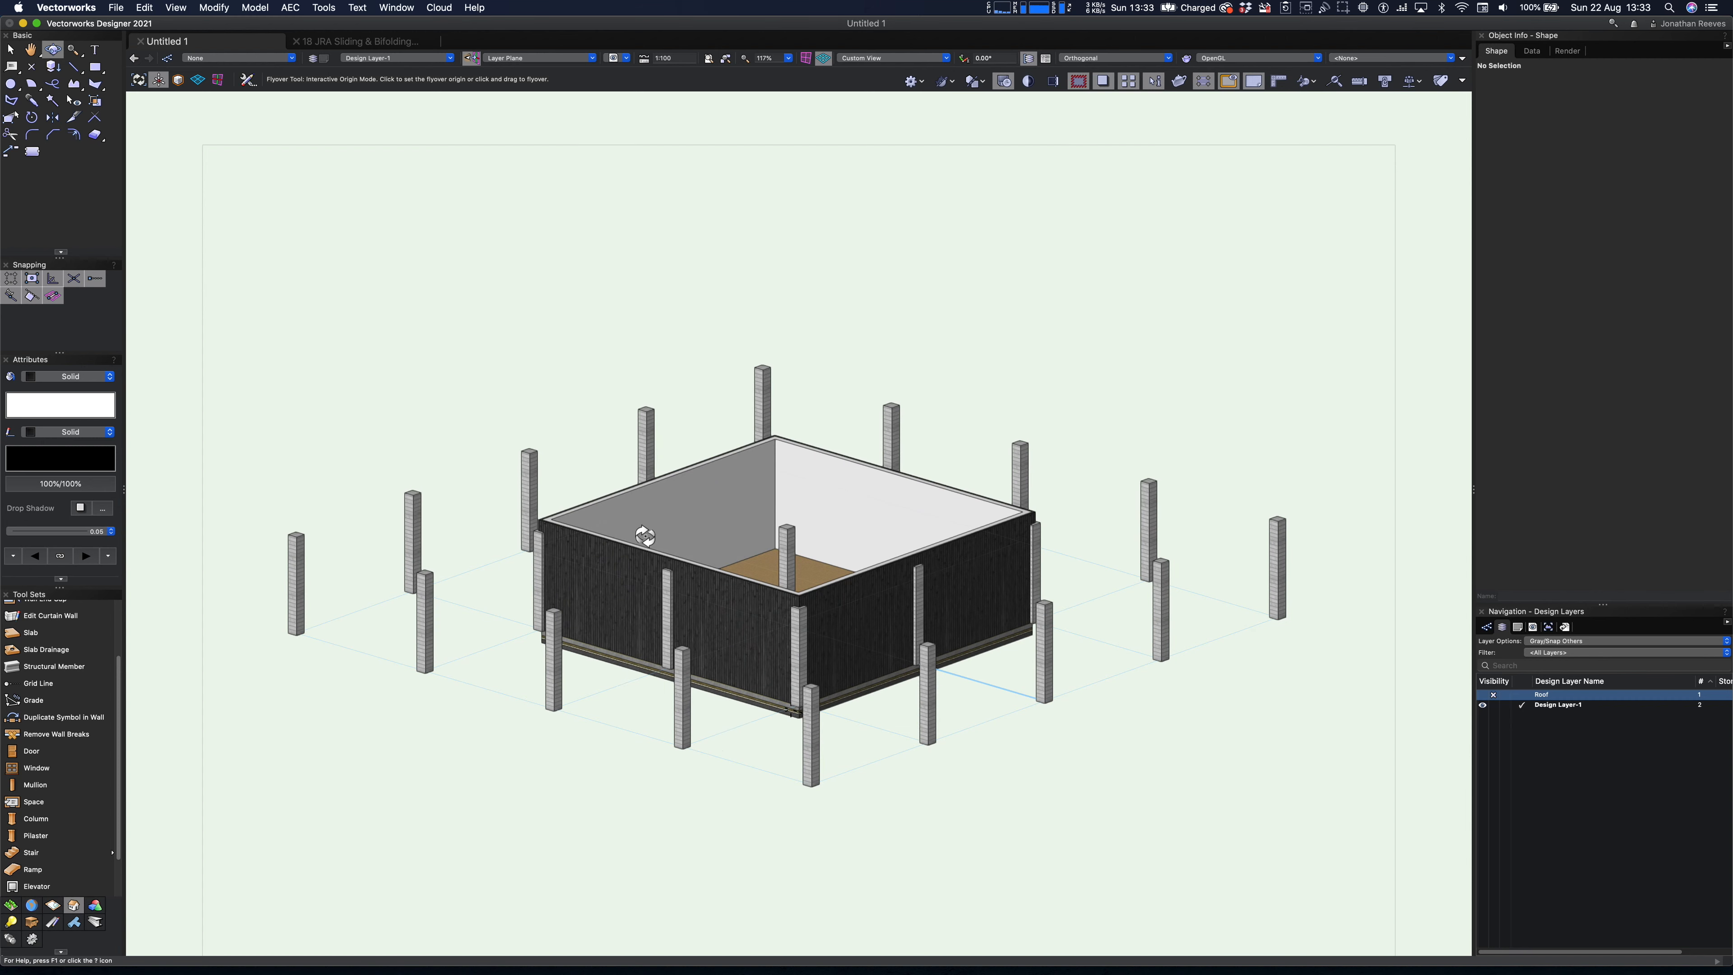
left_click(53, 100)
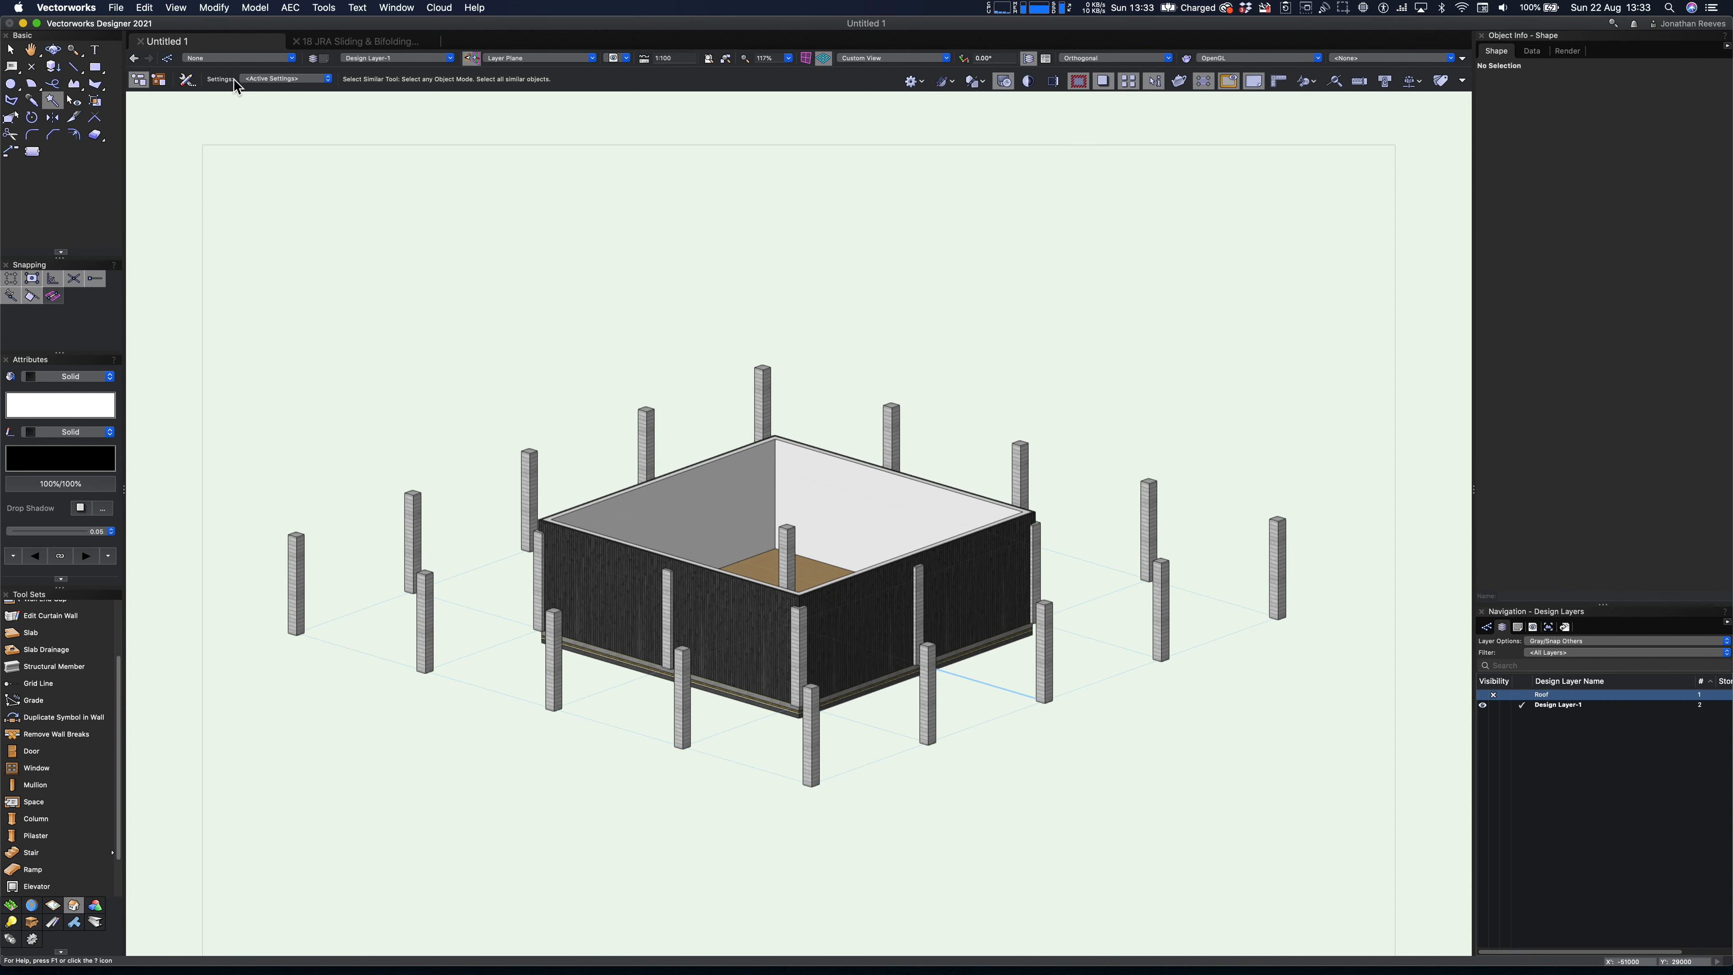
left_click(186, 80)
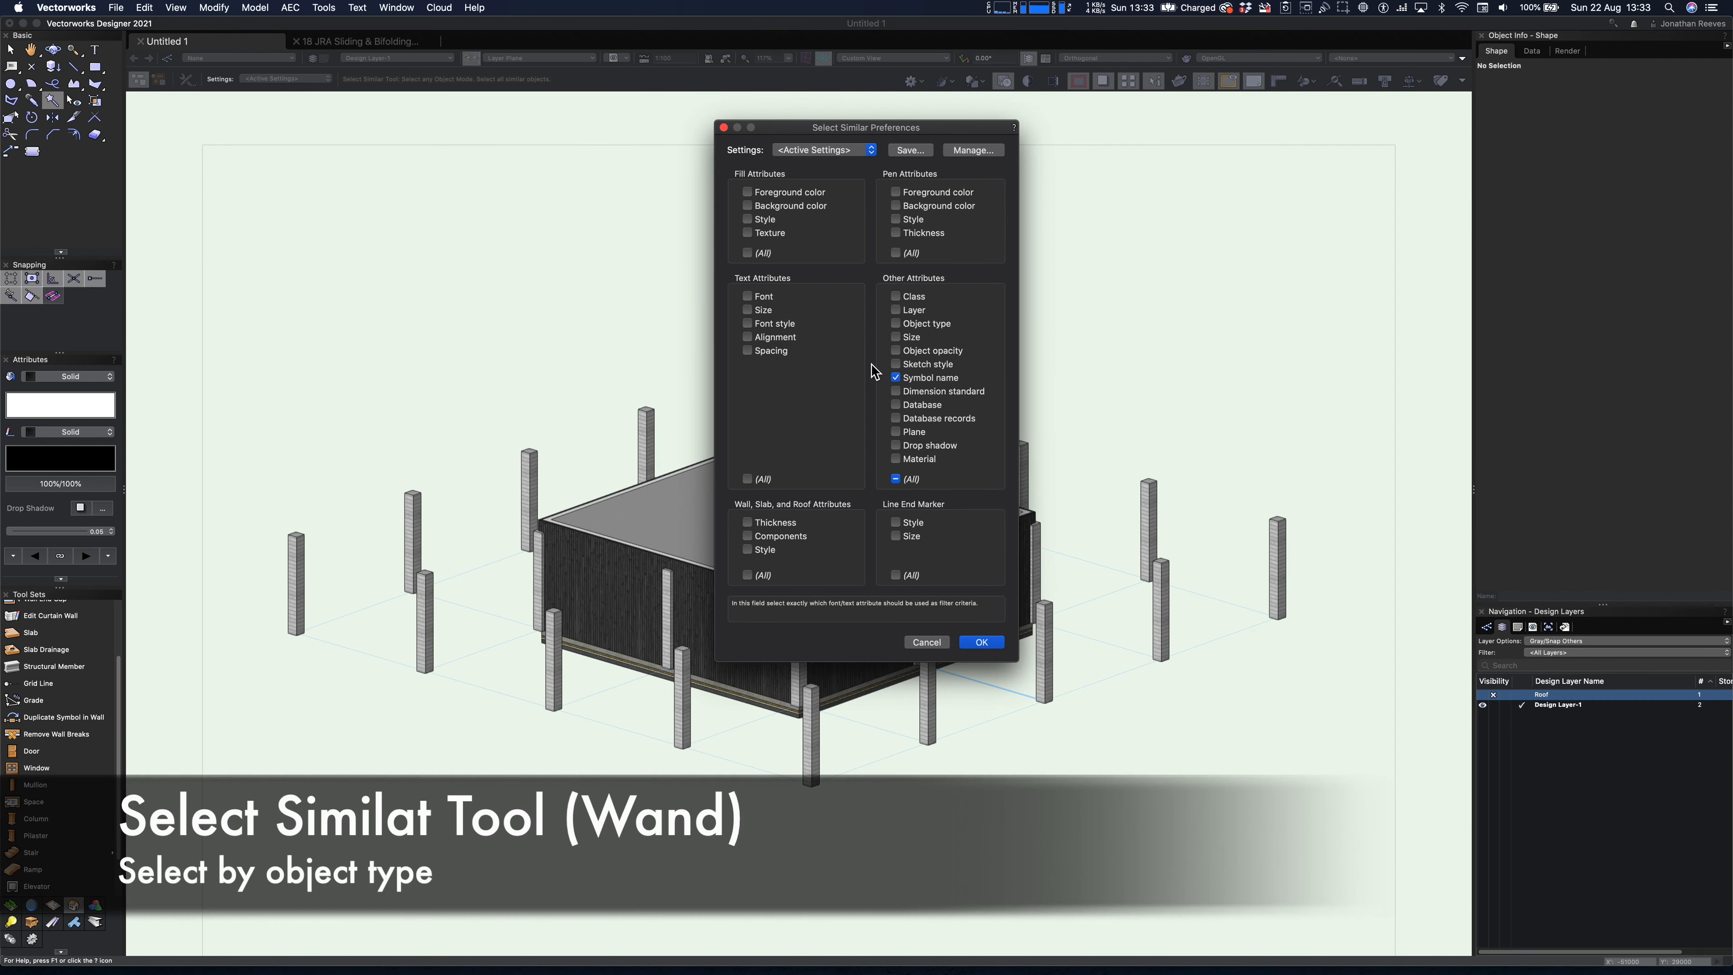
left_click(896, 324)
left_click(974, 649)
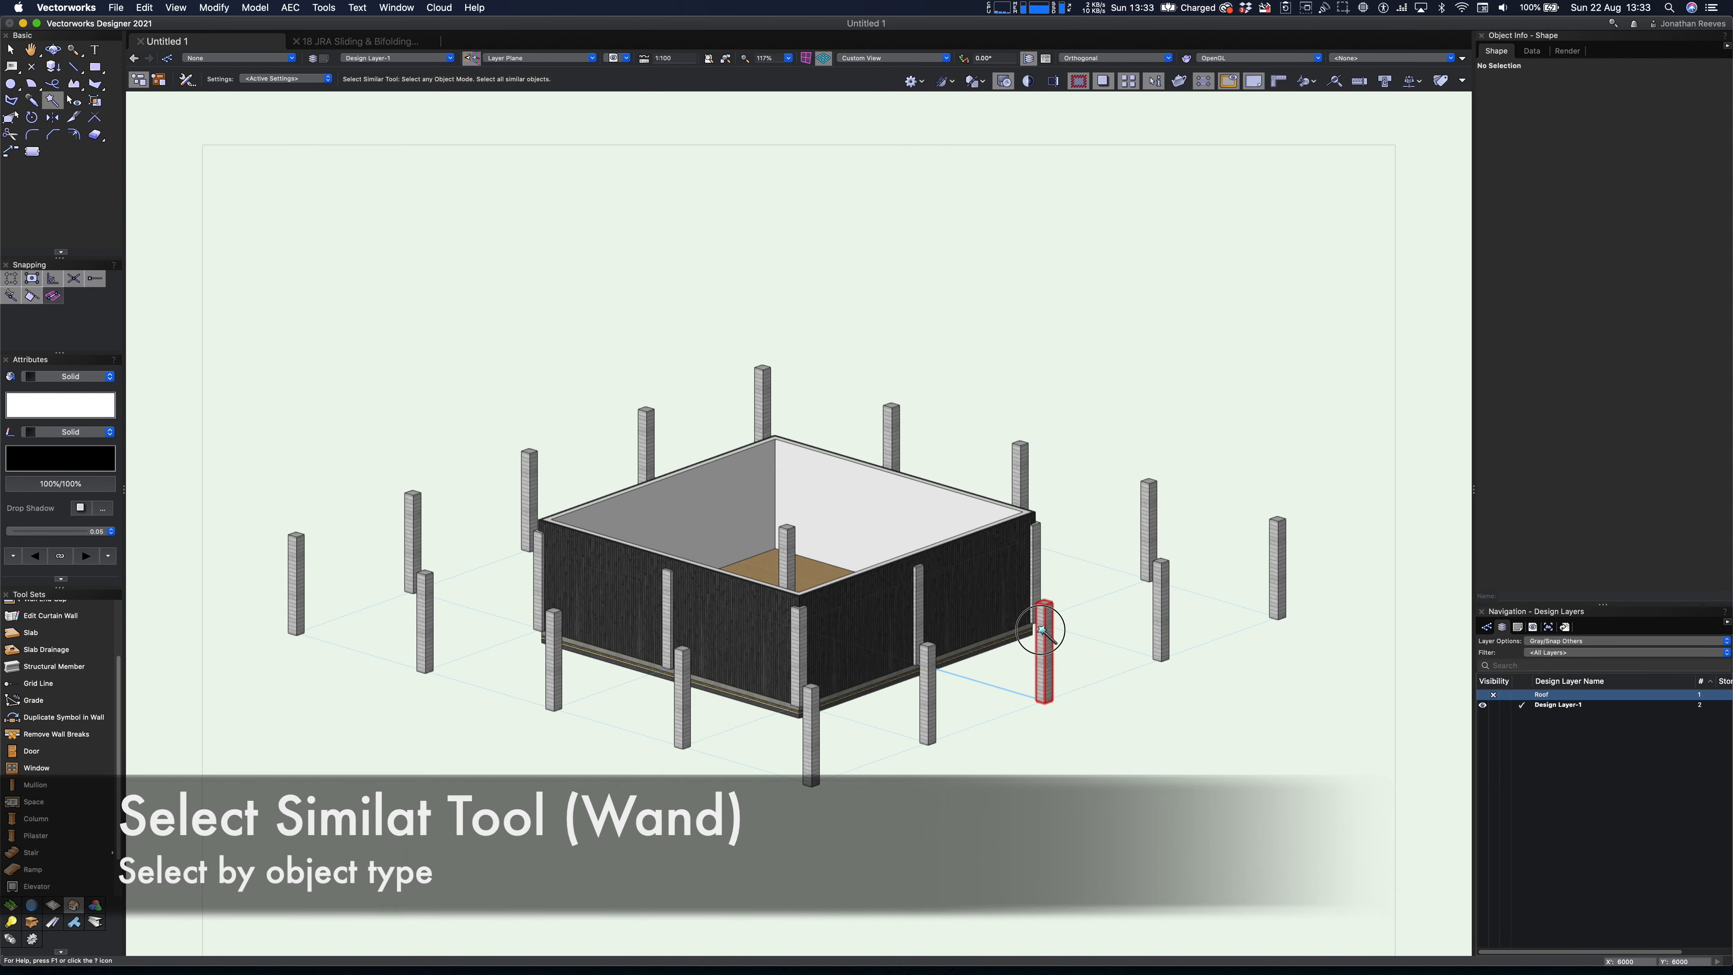
left_click(1042, 629)
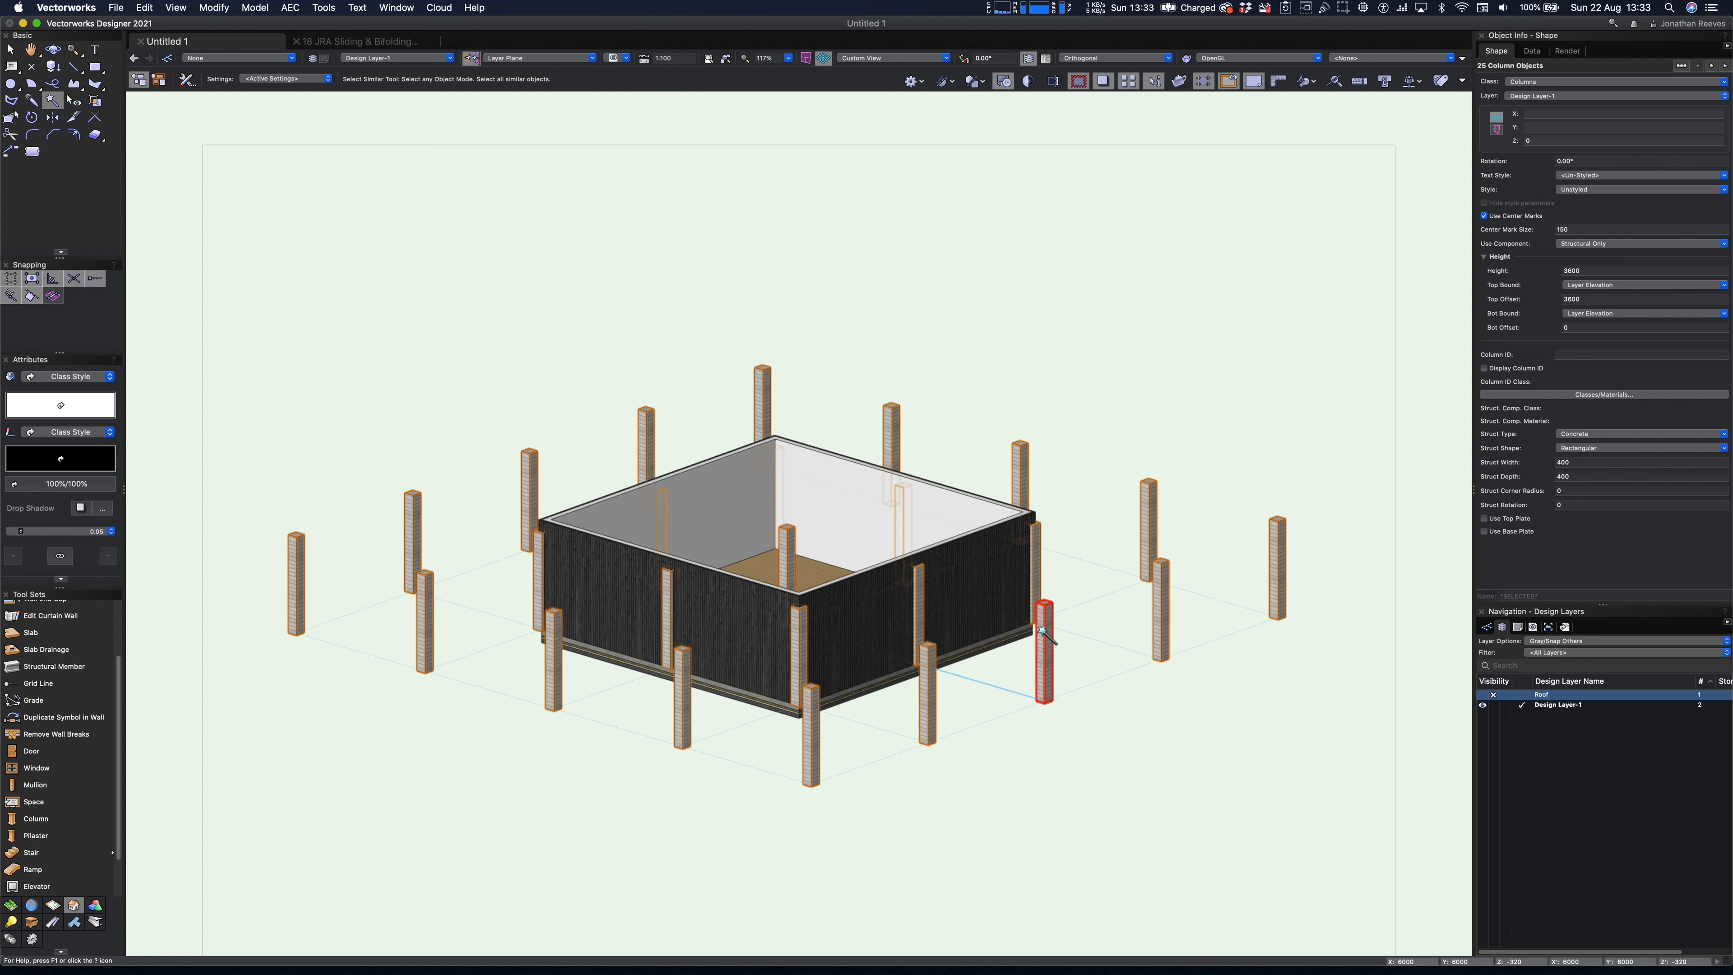
- Set the top bound of all columns to Layer Wall Height with a top offset of 0, and deselect them
left_click(1603, 280)
left_click(1610, 300)
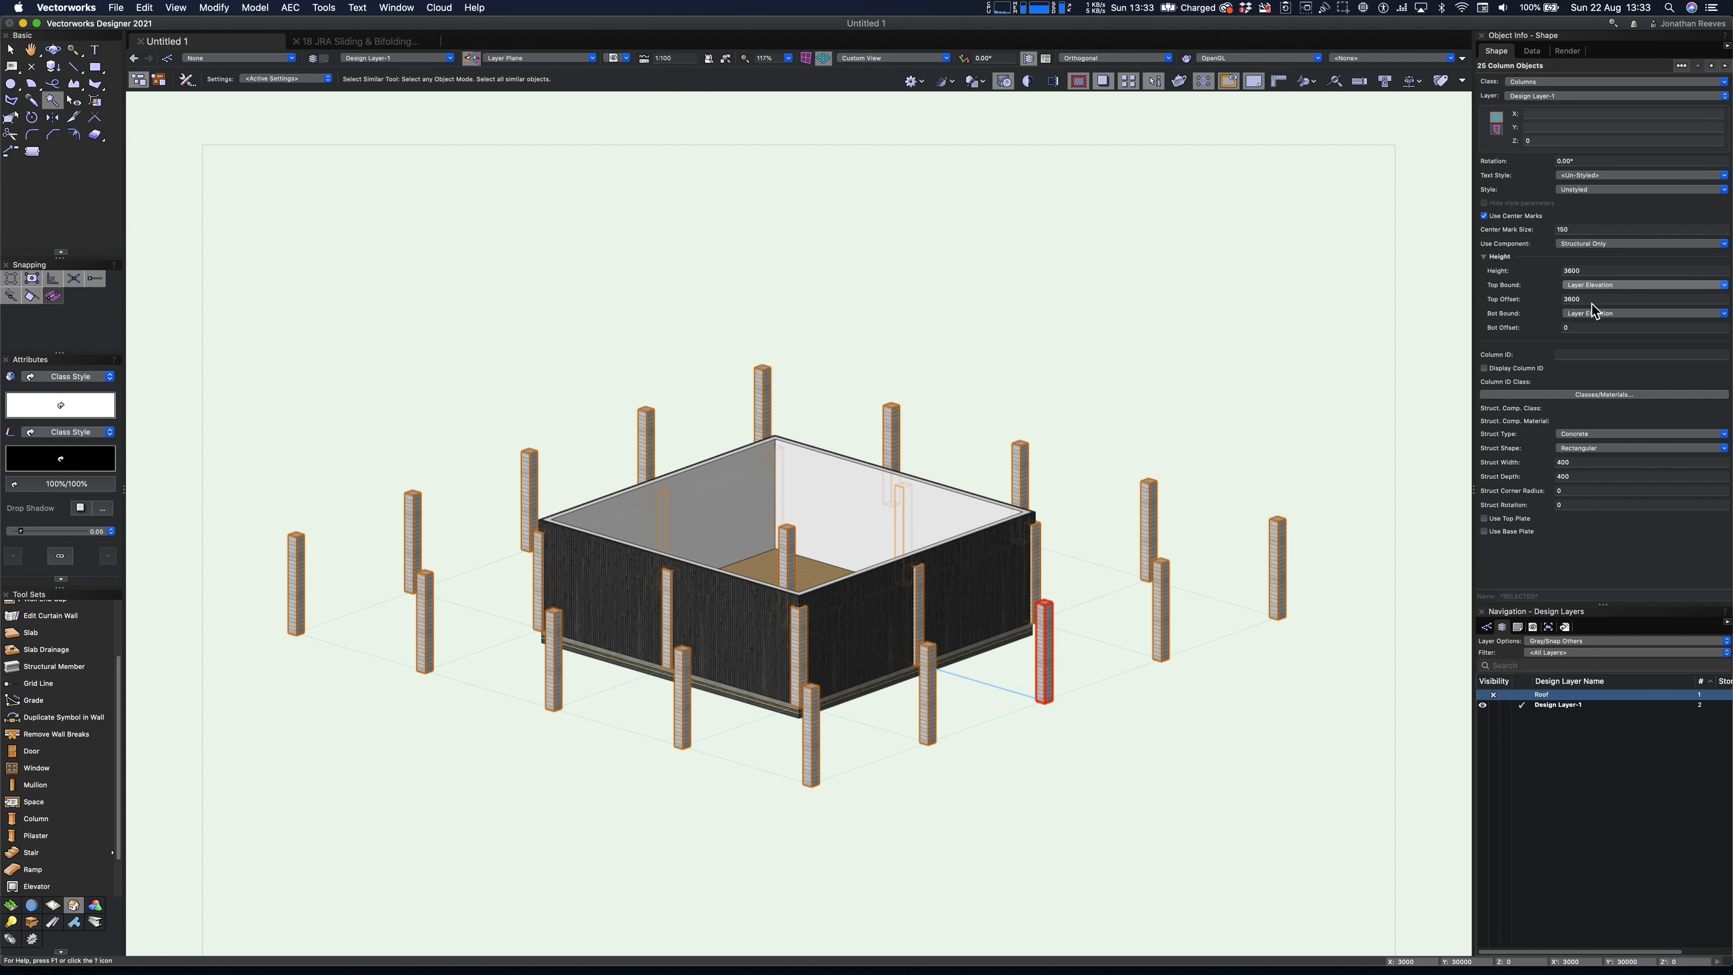
left_click_drag(1591, 299, 1554, 299)
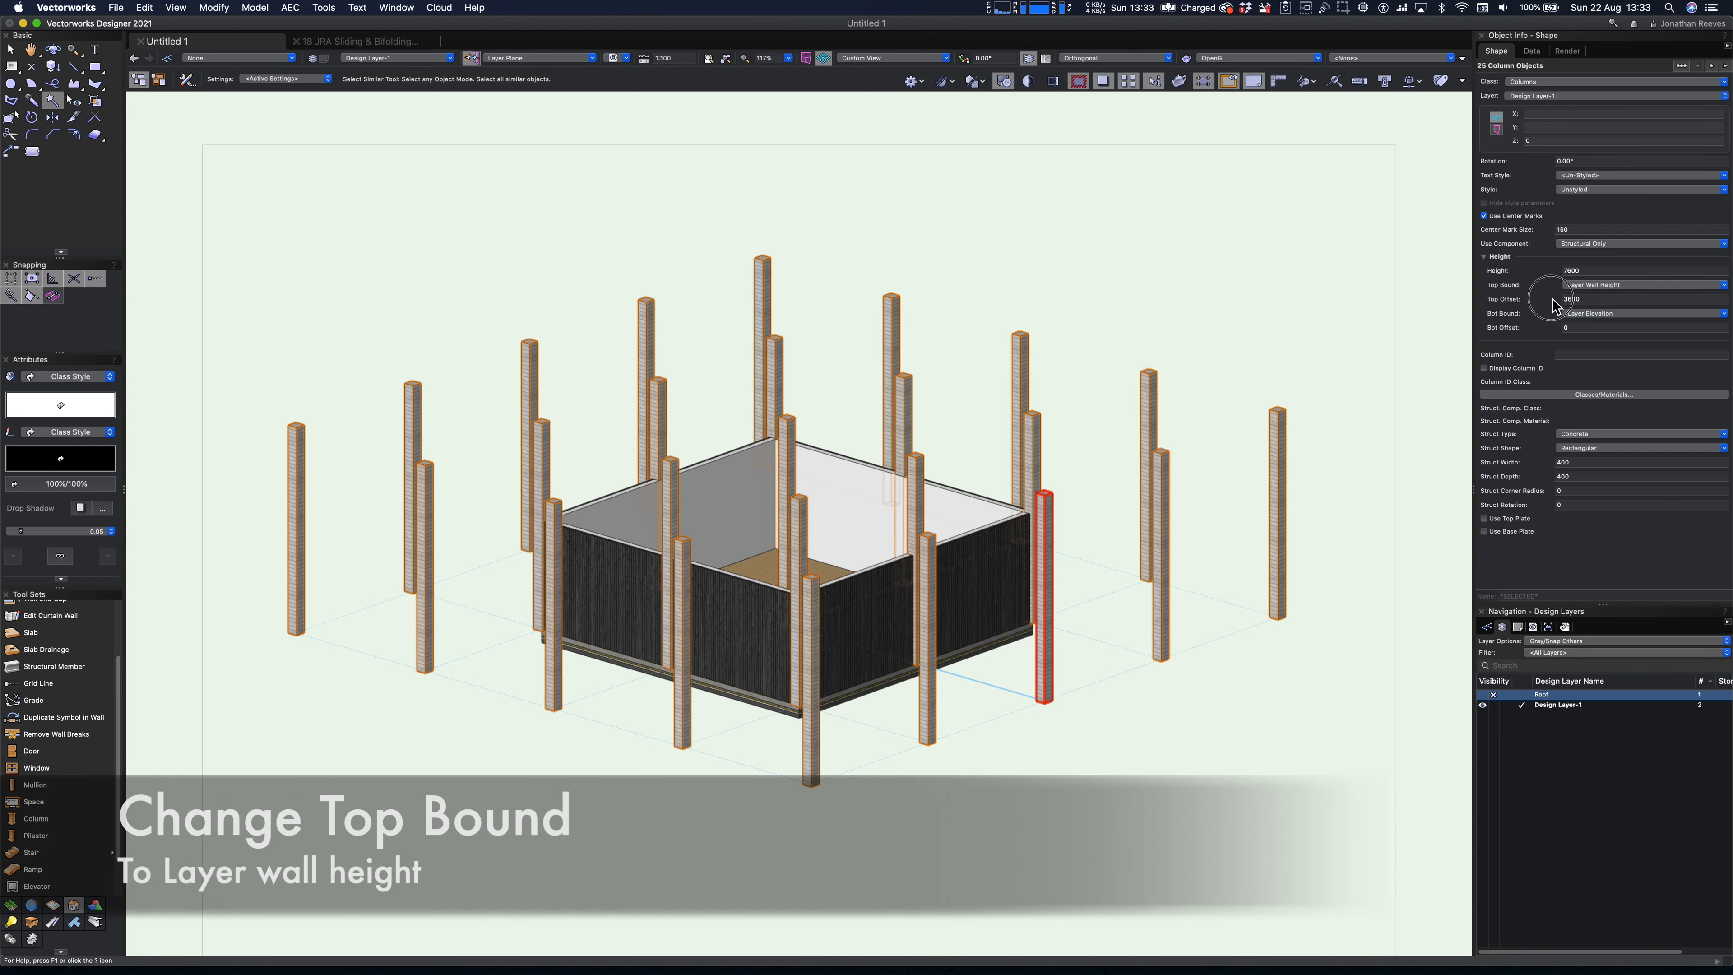
double_click(1589, 301)
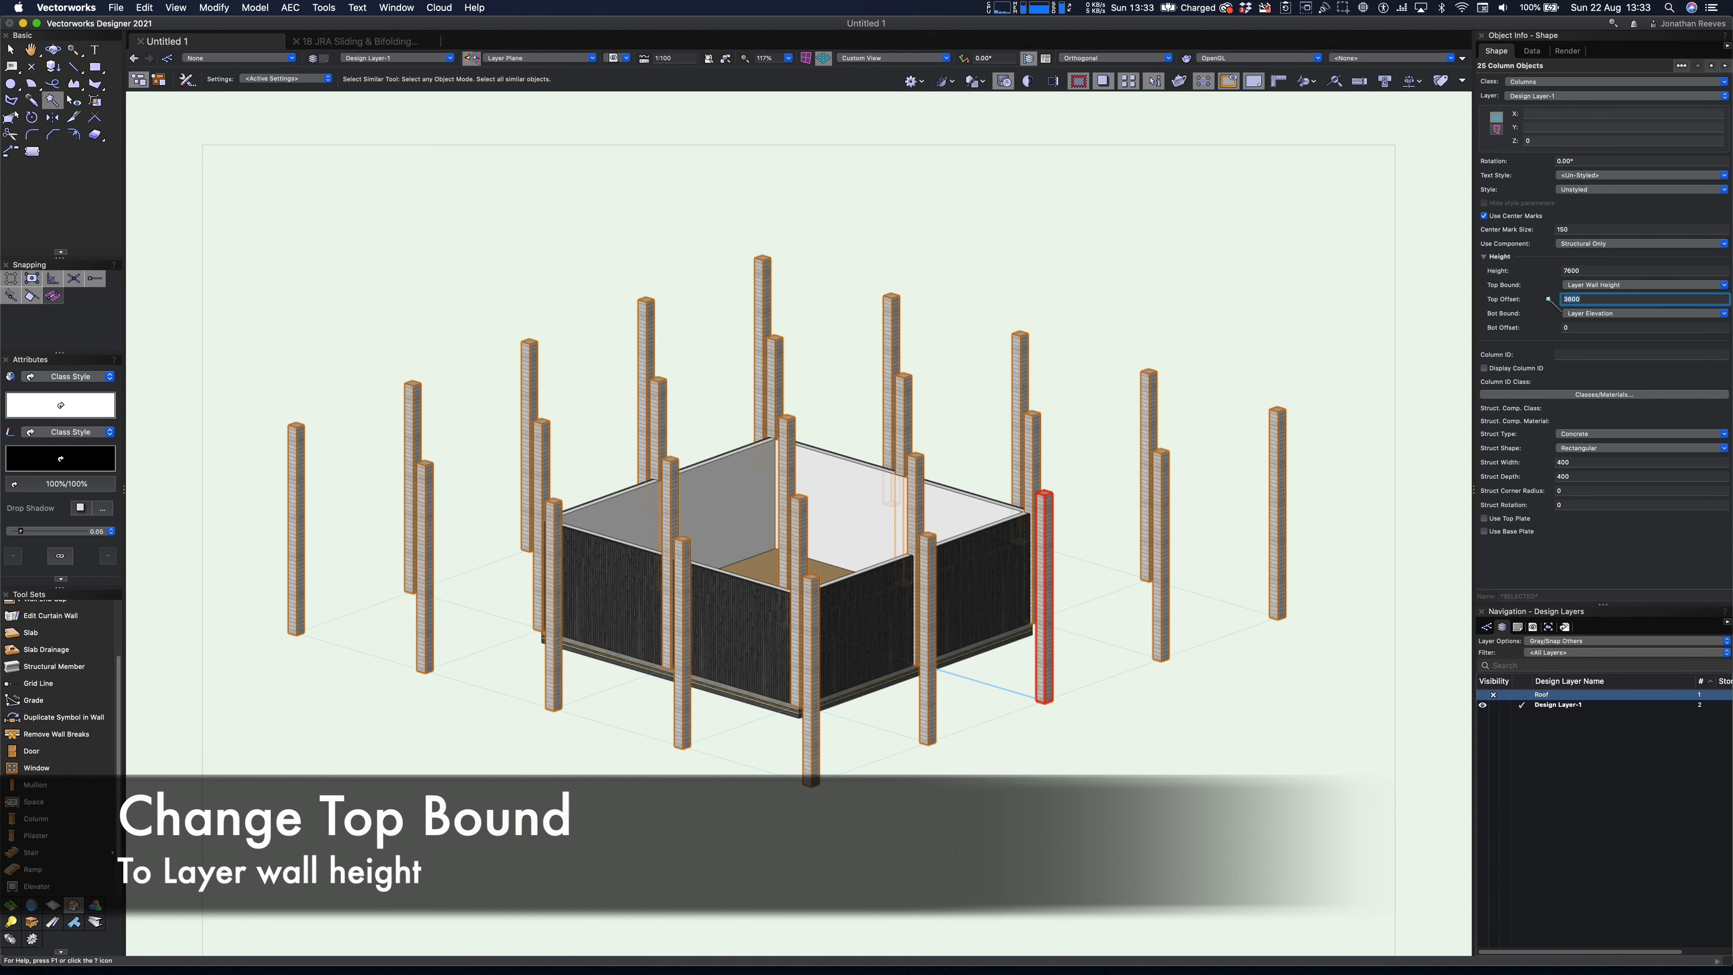
type("0")
key("Return")
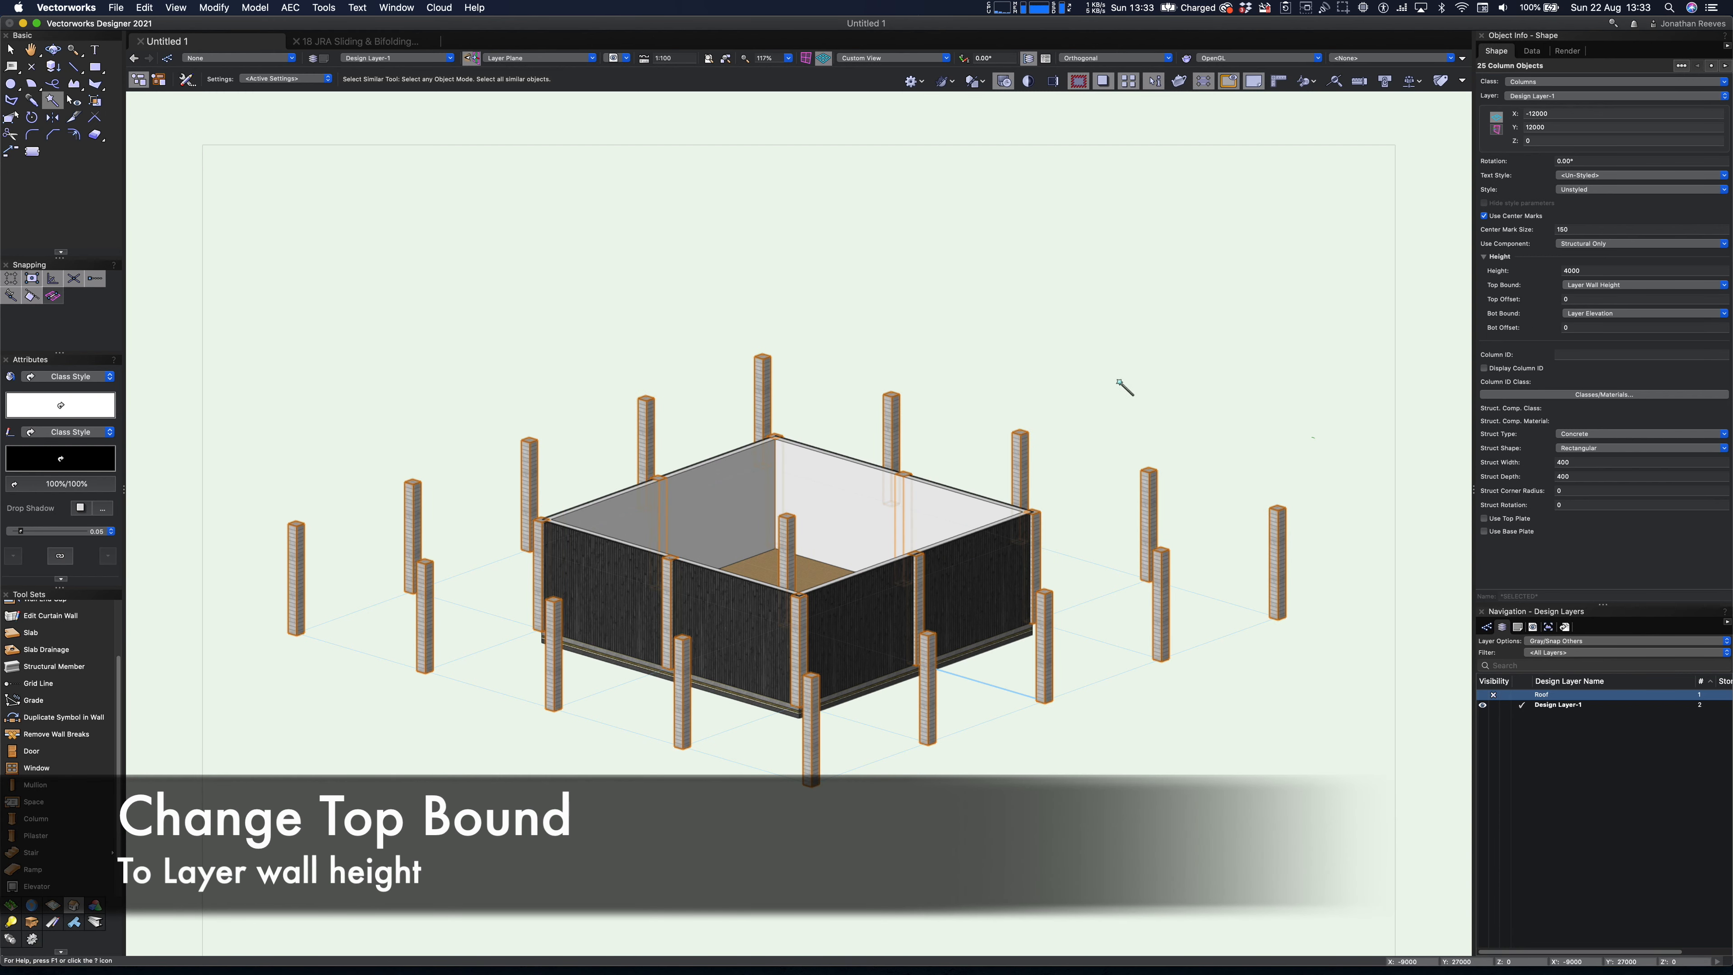
key("x")
left_click(955, 338)
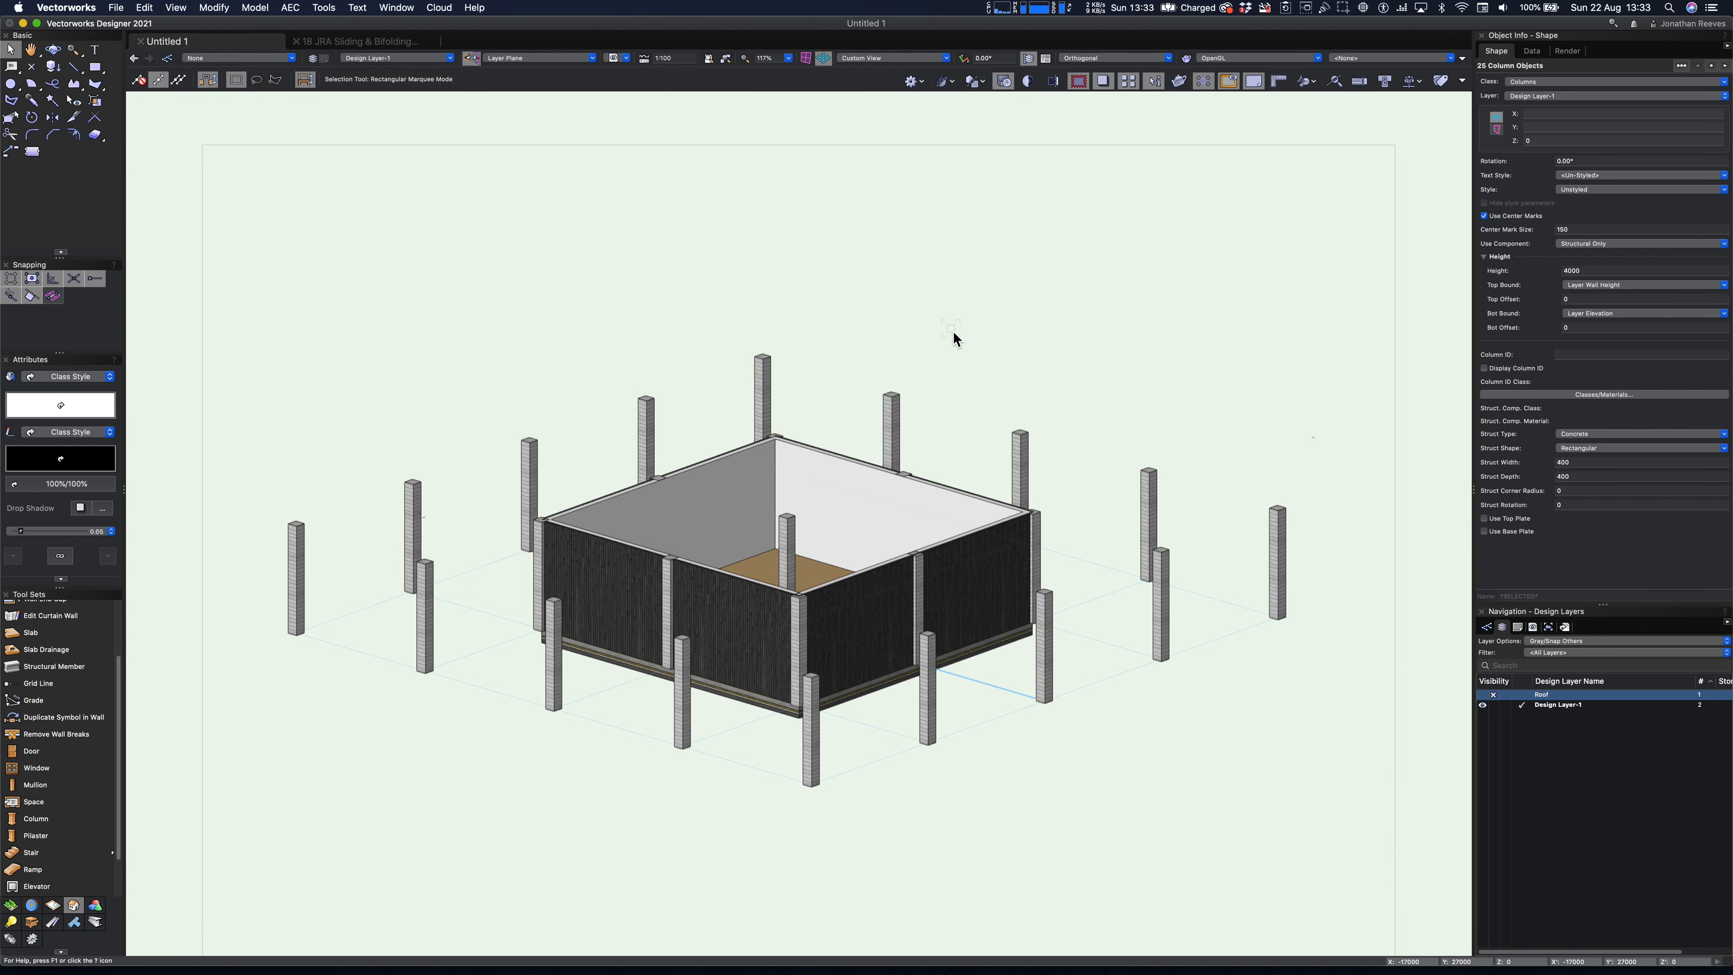
- Make the Roof design layer visible and set the layer options to Show/Snap Others
key("shift+c")
left_click_drag(613, 392, 636, 428)
left_click(1483, 694)
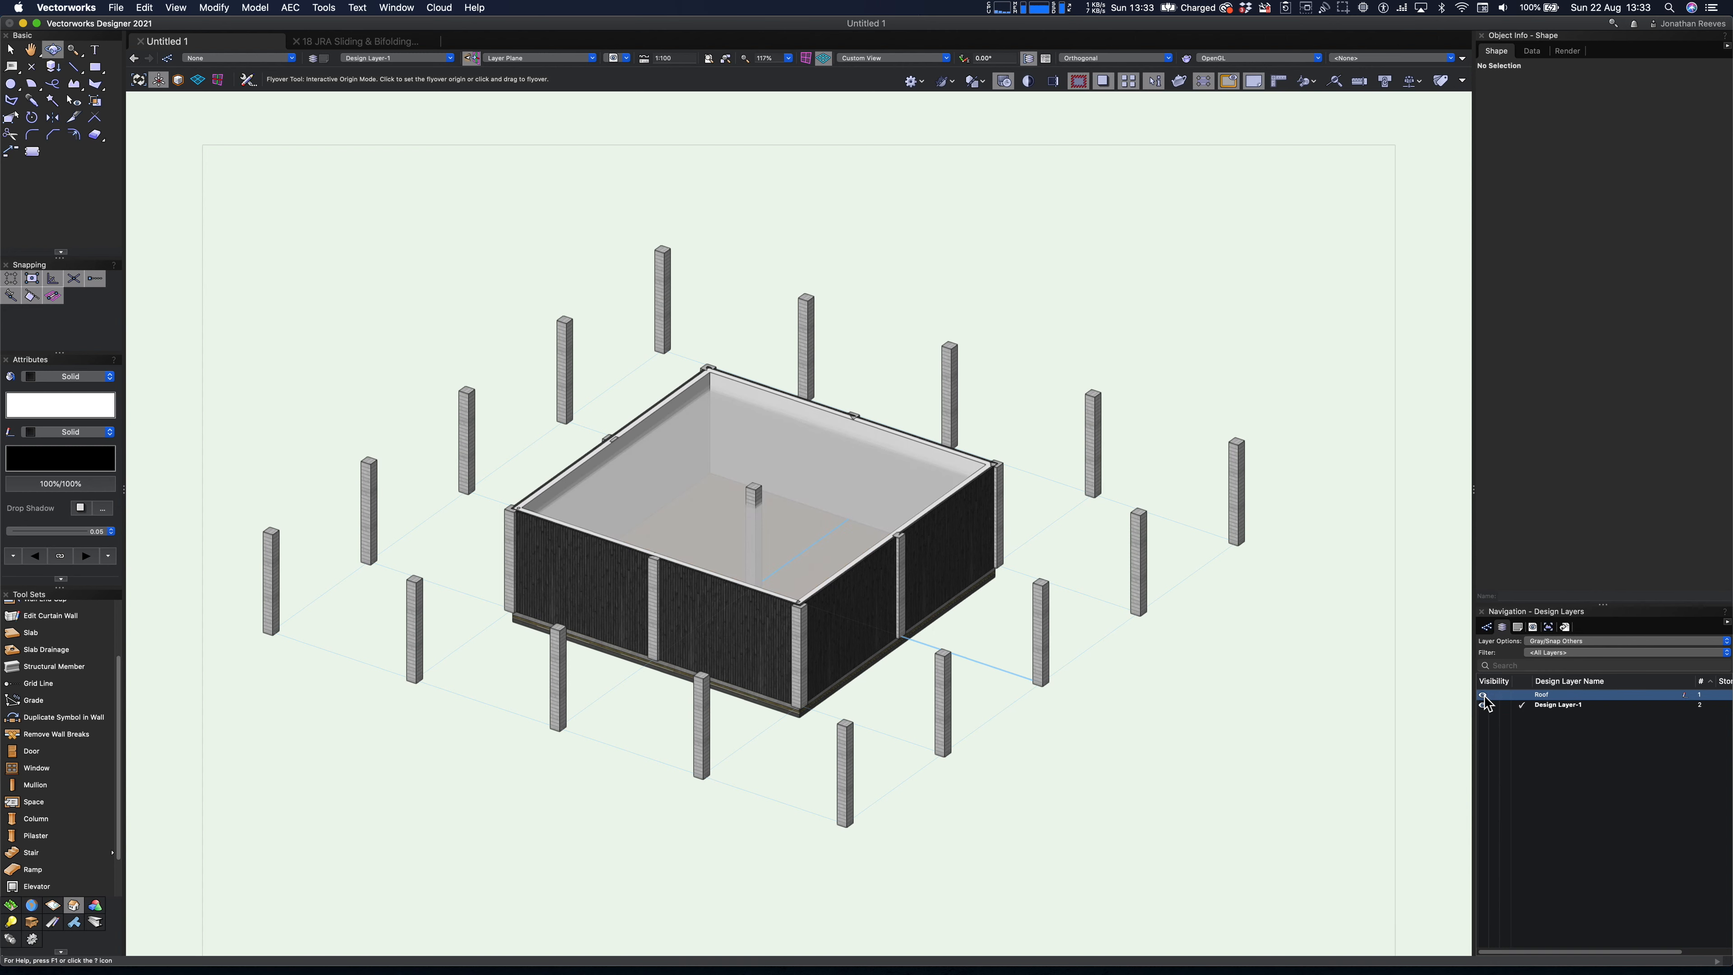
left_click(1569, 642)
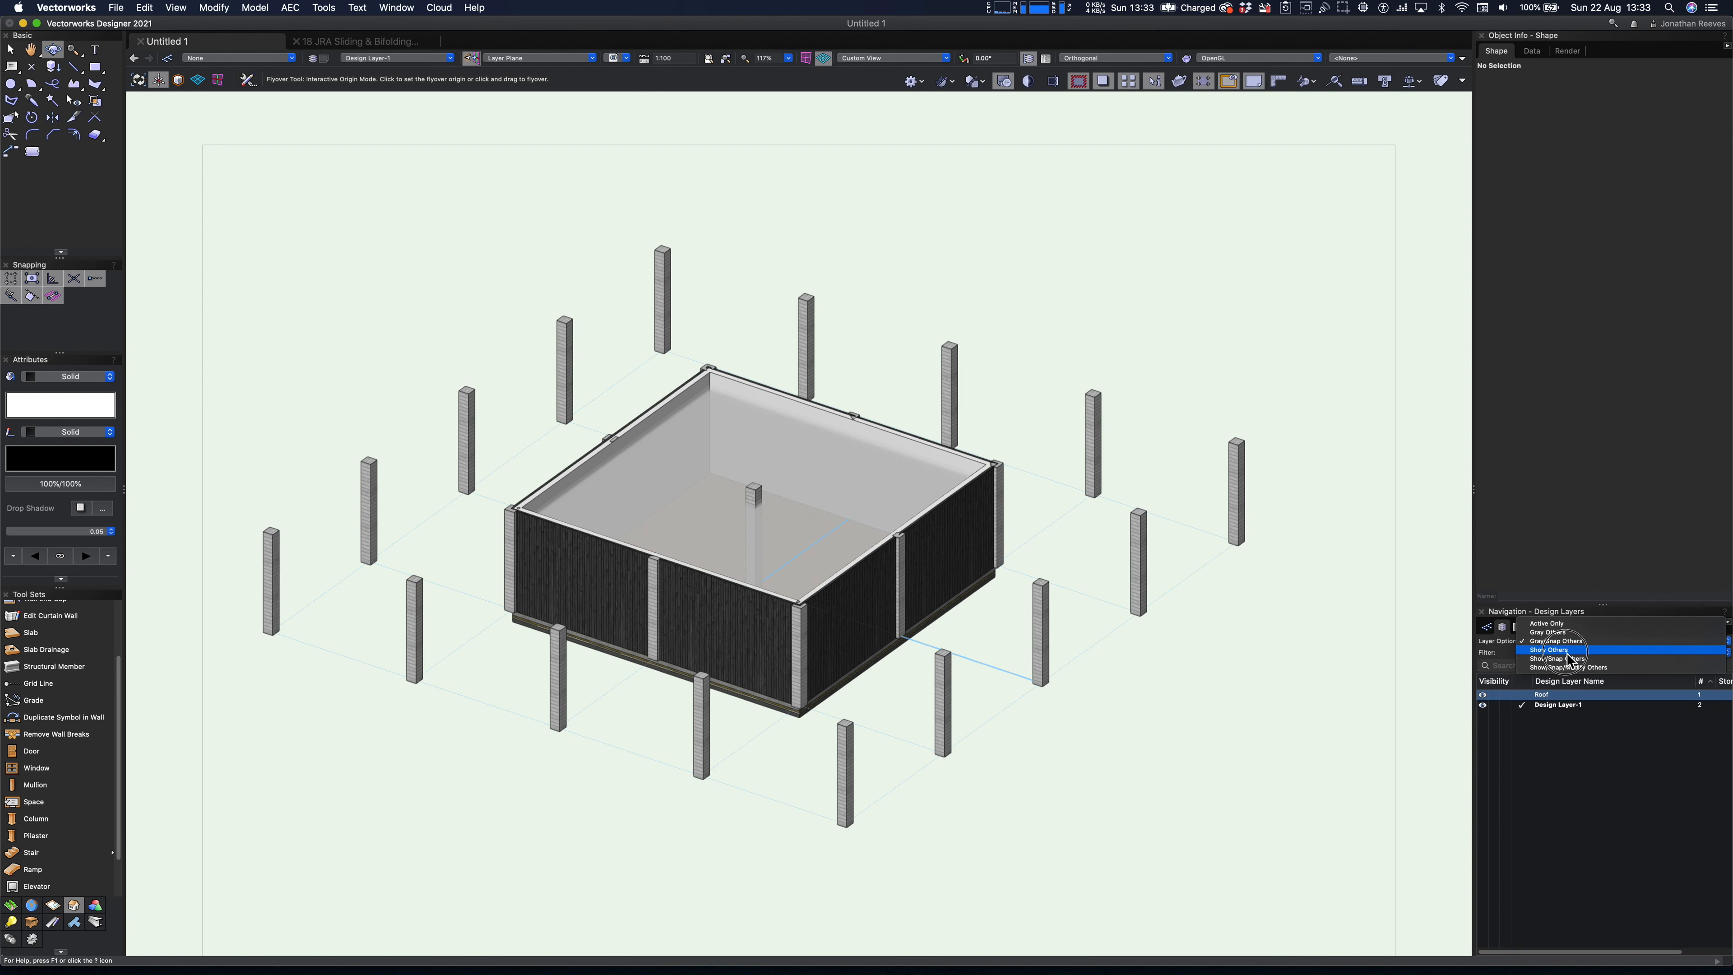
left_click(1569, 666)
key("x")
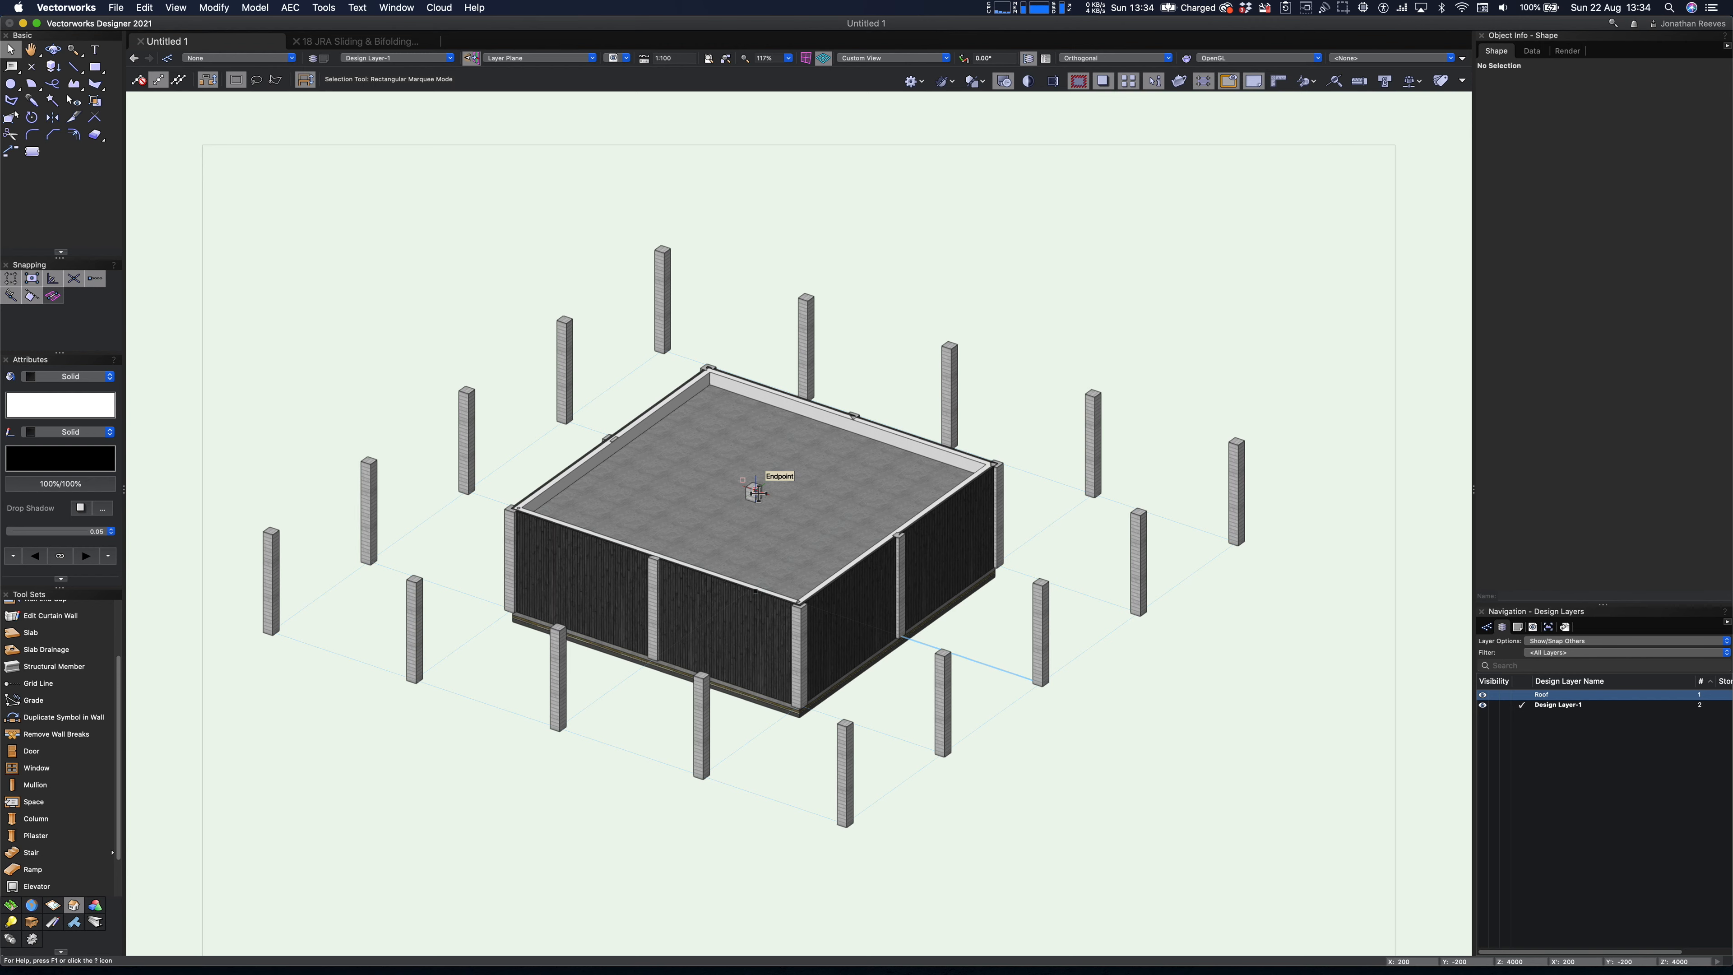
- In plan view, draw a 24000 mm long structural member along the uppermost column row, from its first to its fifth column
key("super+5")
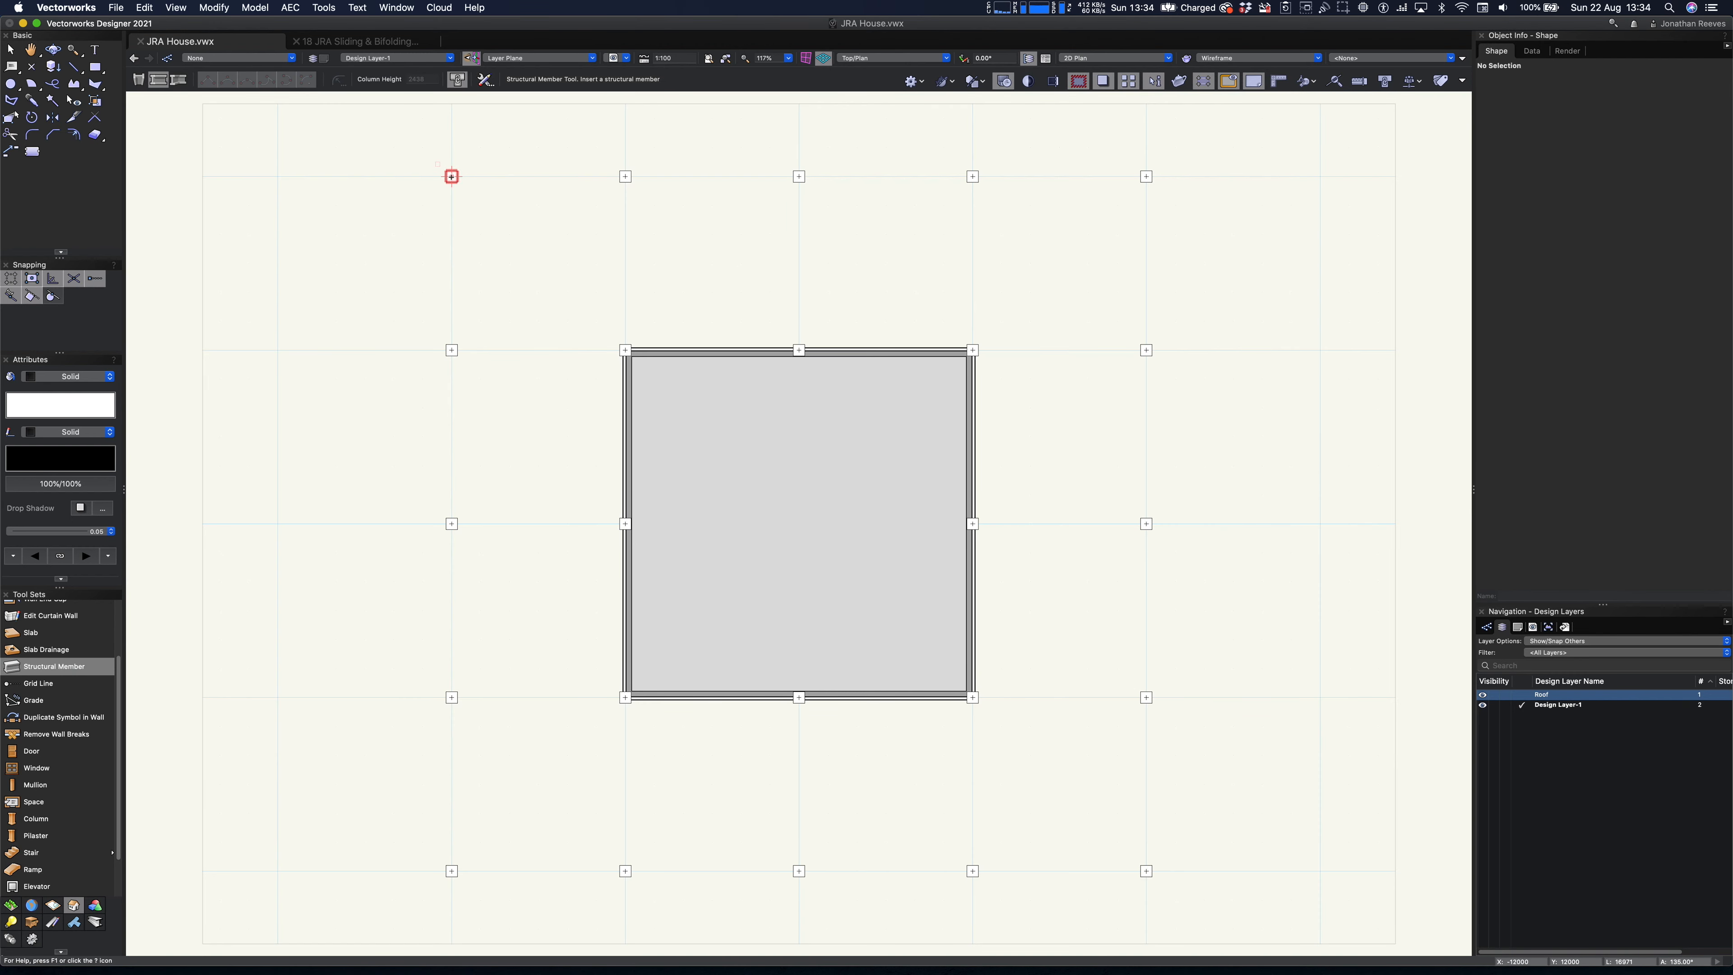
left_click(452, 176)
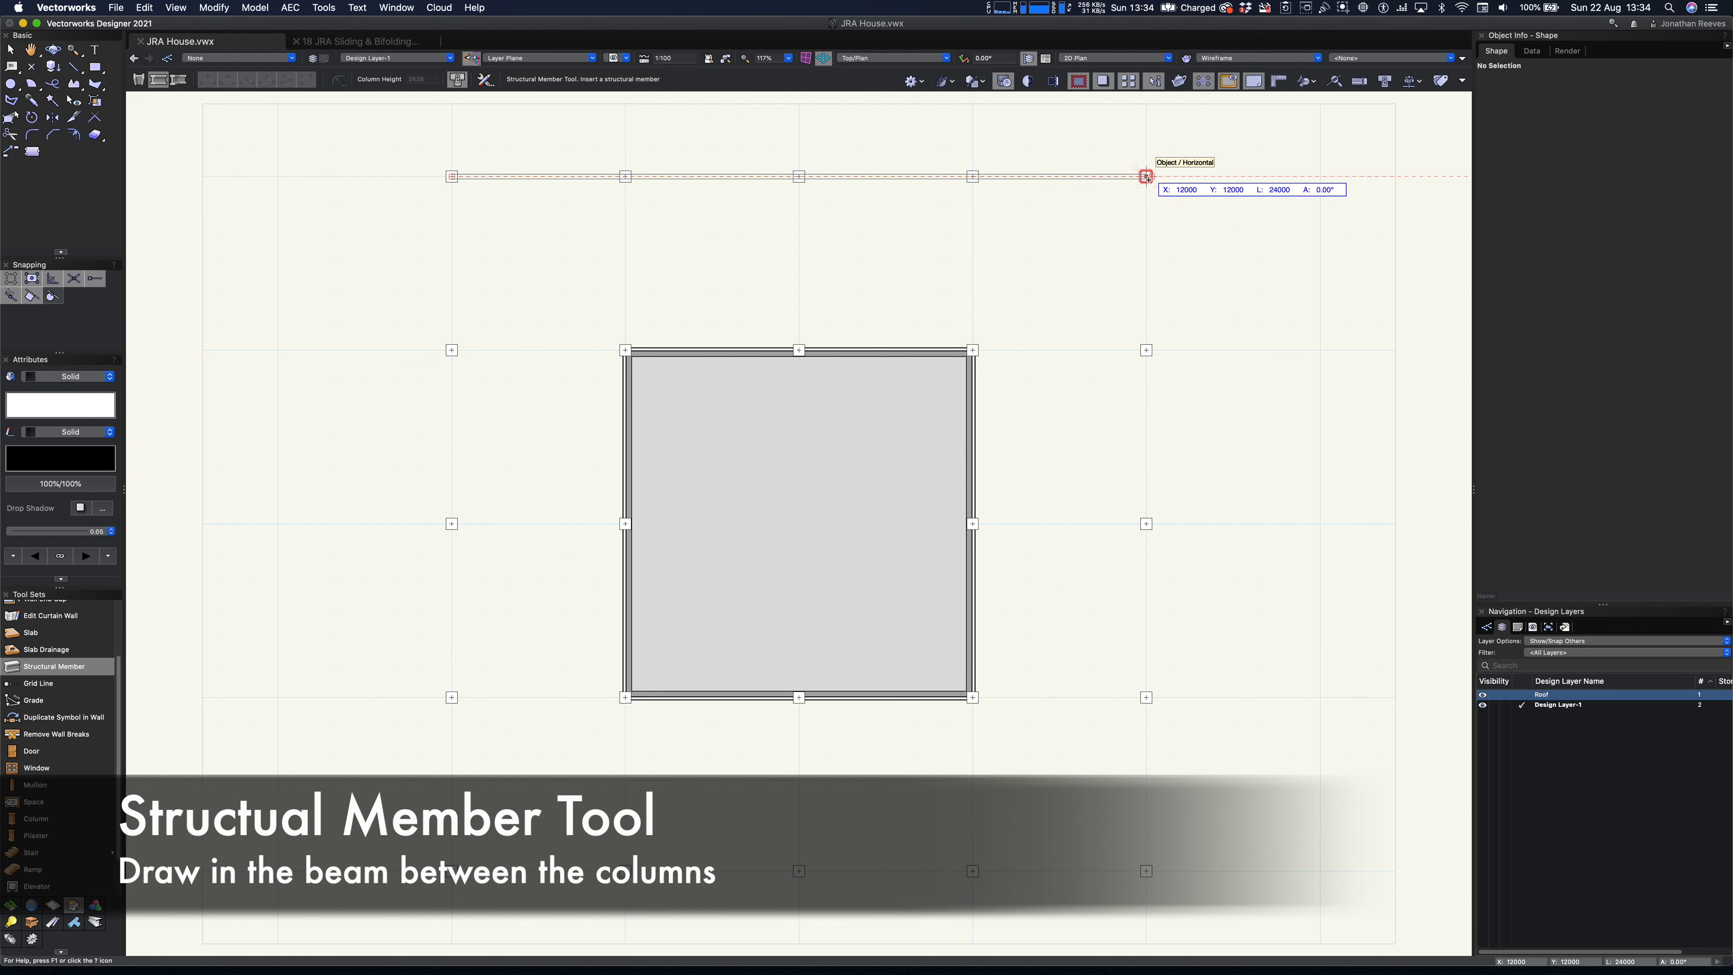
left_click(1146, 176)
type("3x")
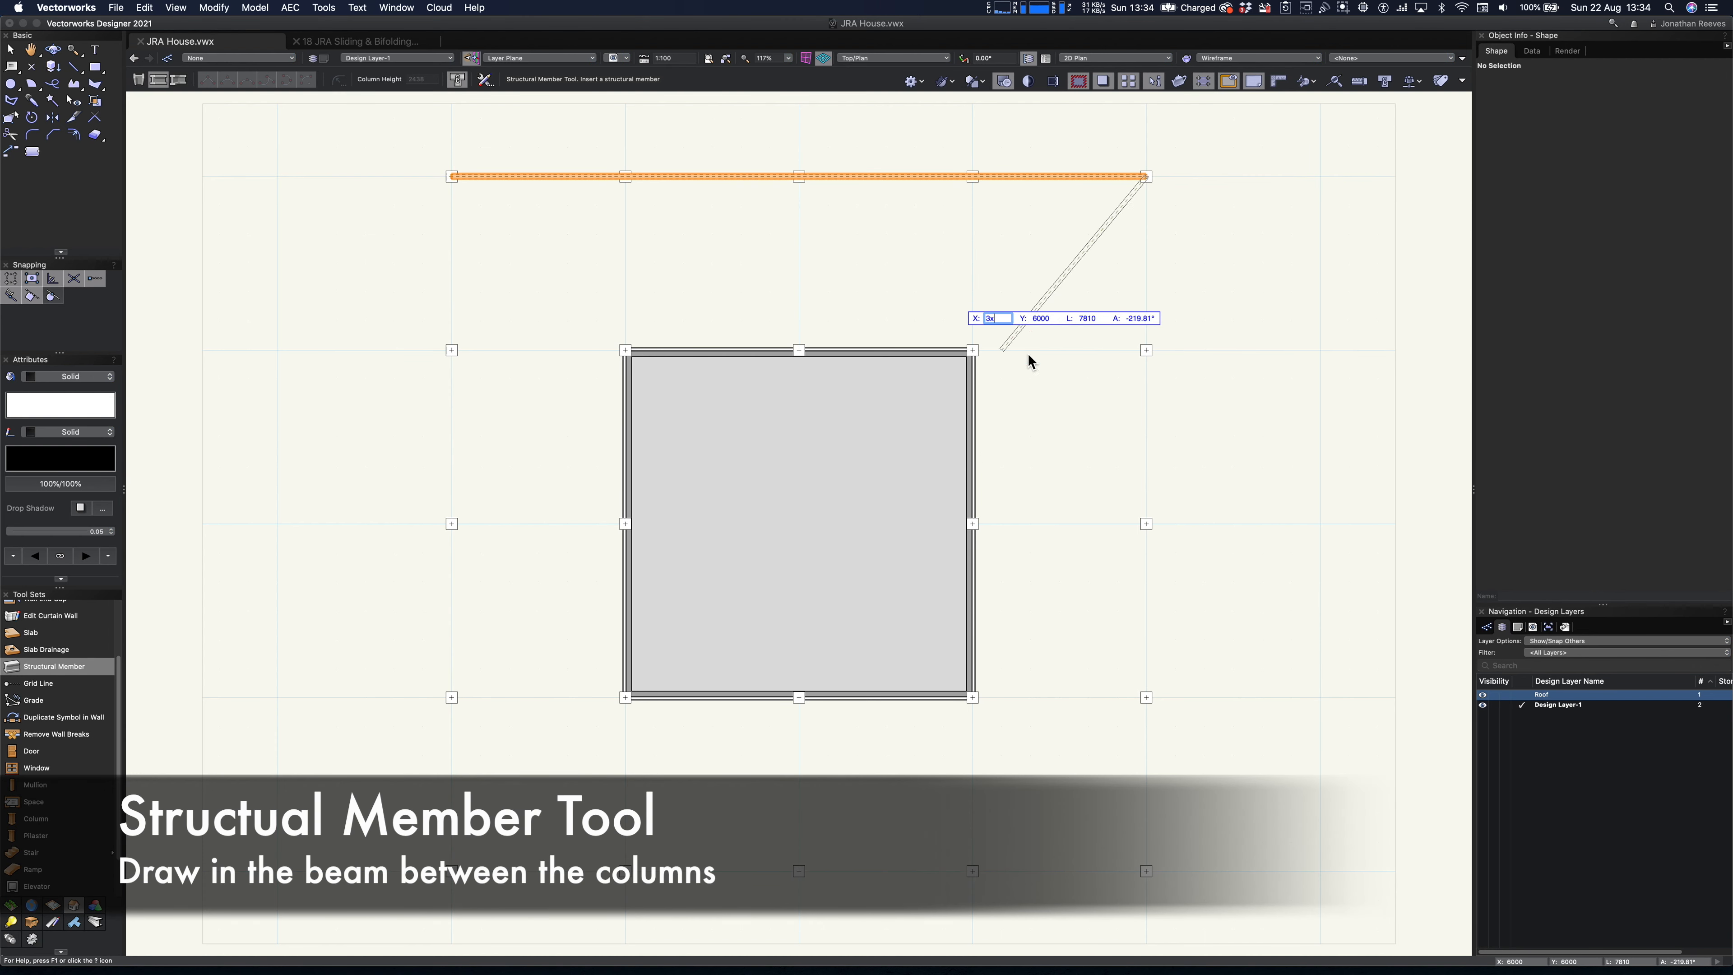
key("Escape")
key("Escape")
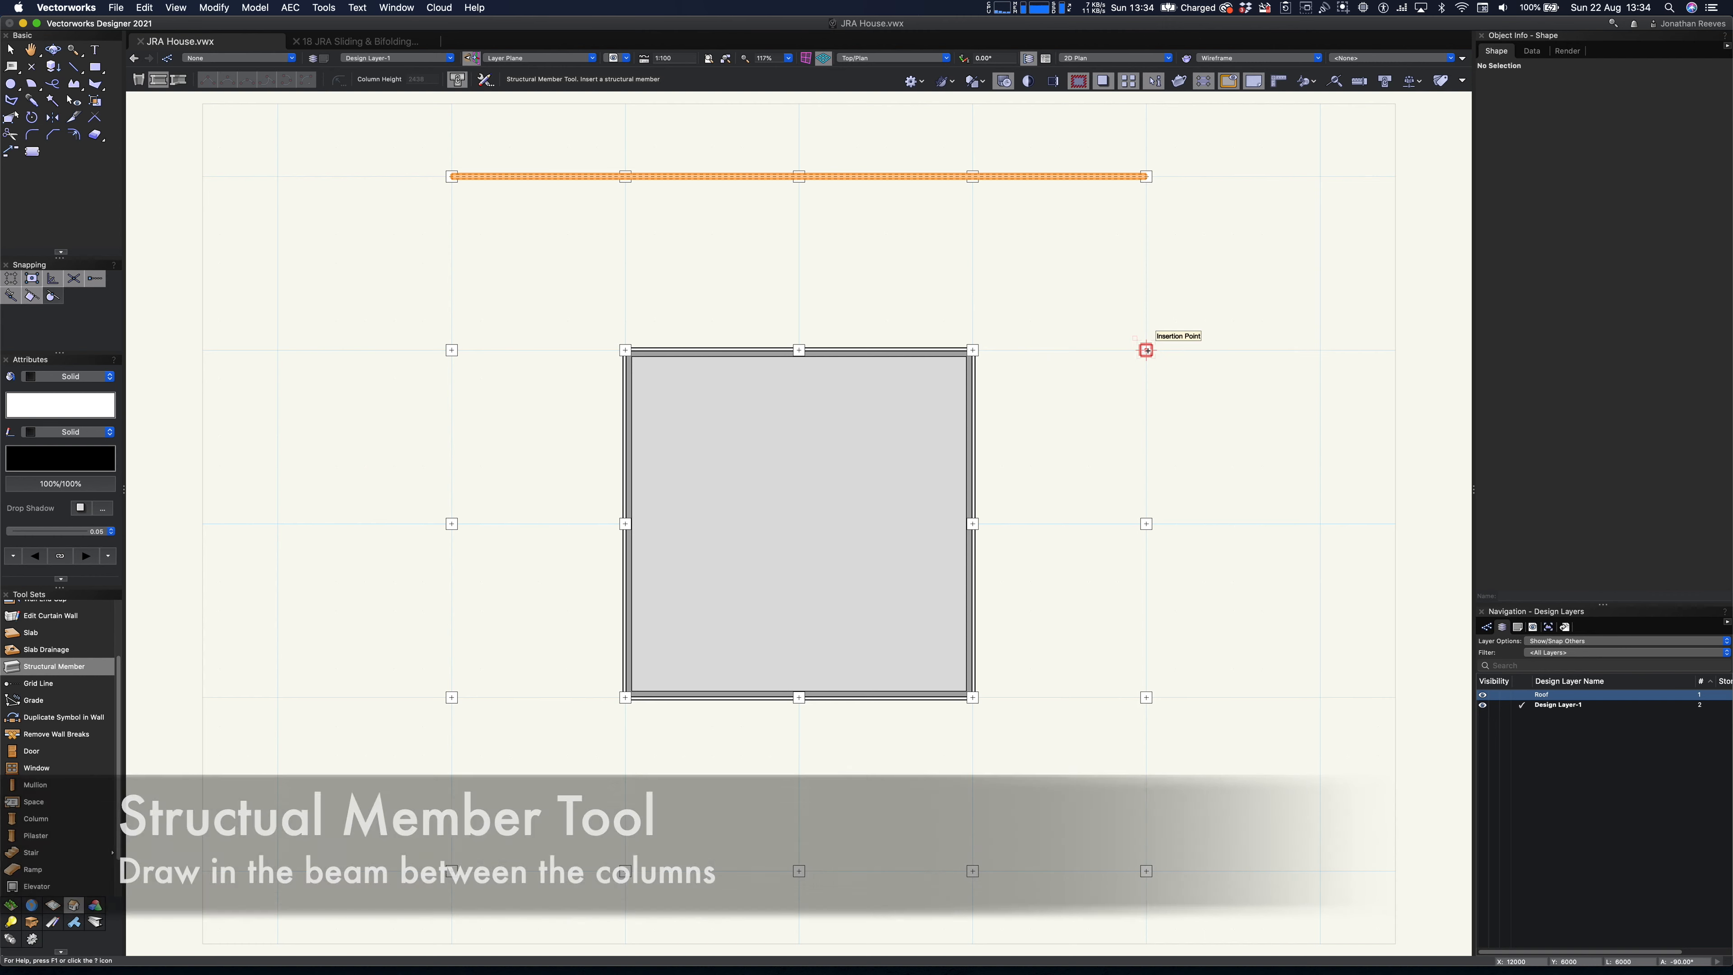
key("3")
key("x")
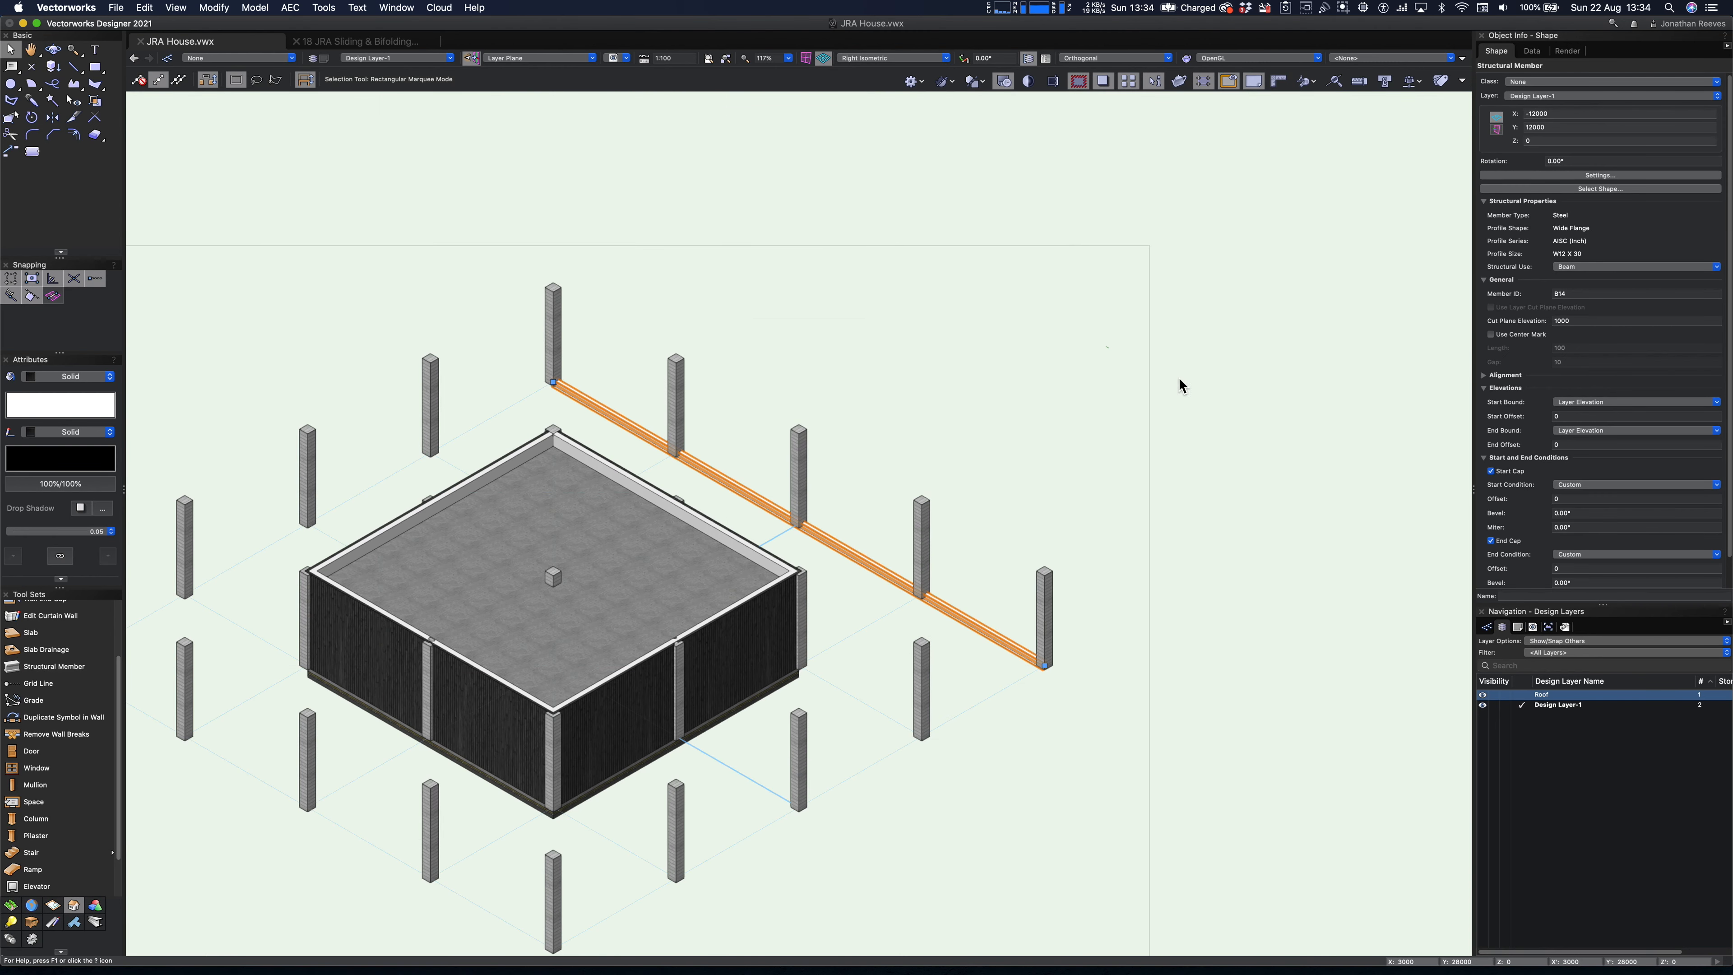
scroll(1012, 643, "up", 5)
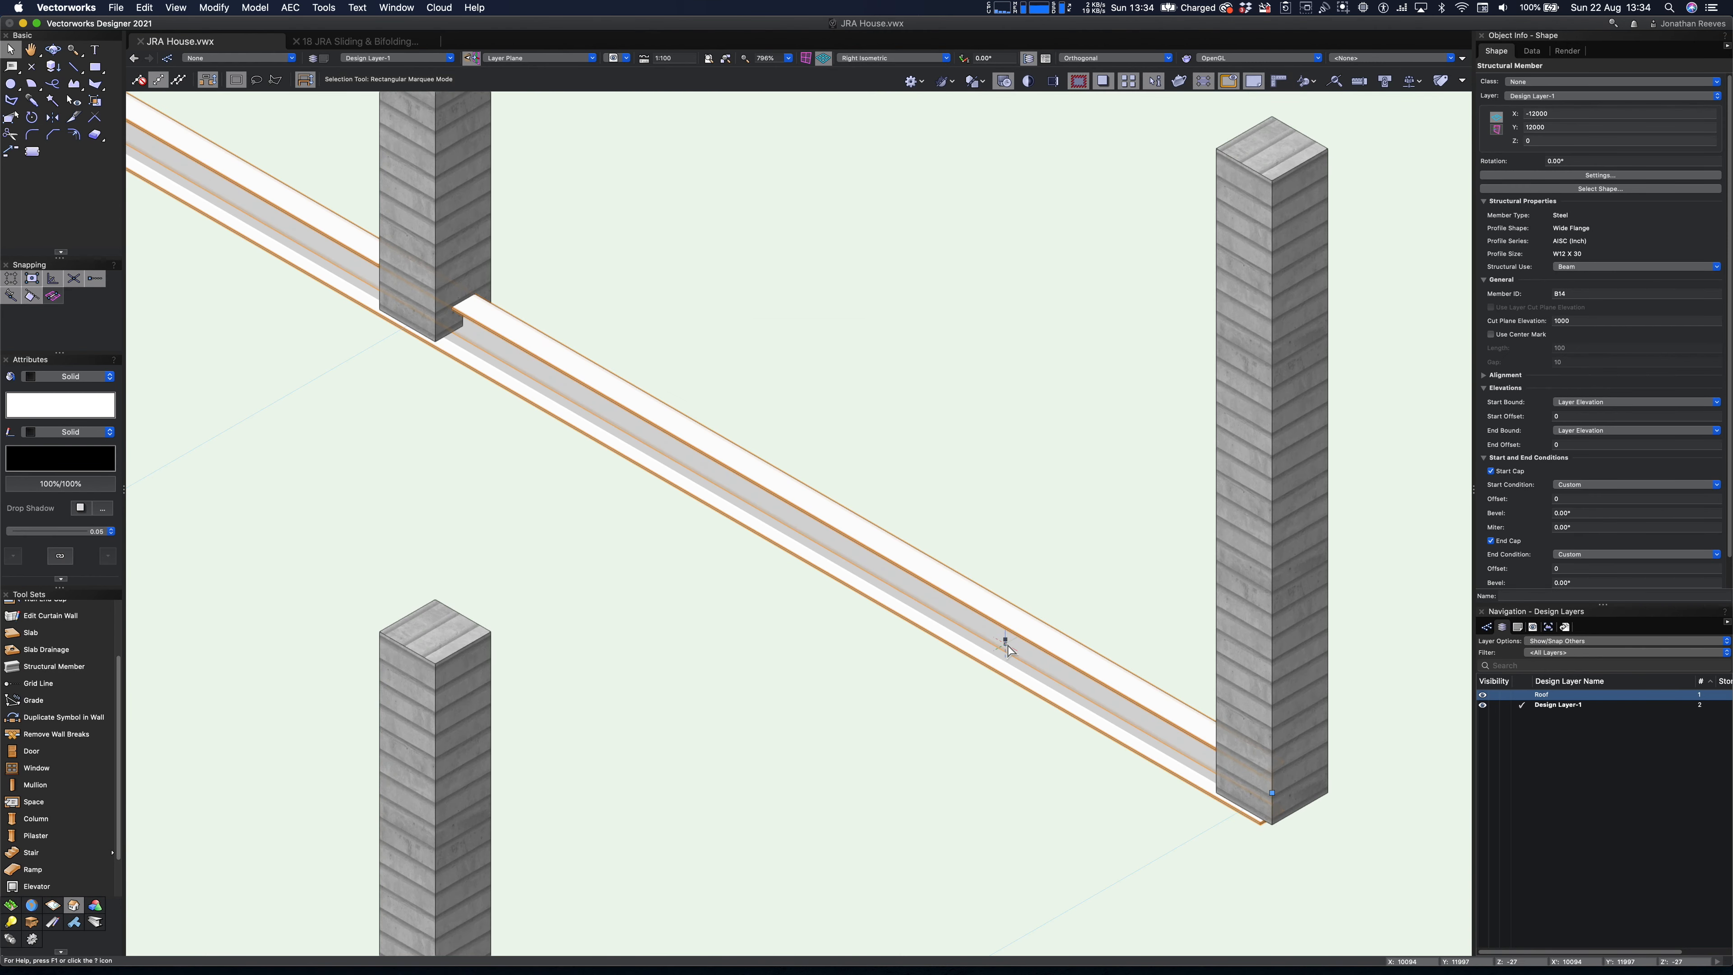
left_click(1600, 266)
left_click(1577, 288)
left_click(1604, 189)
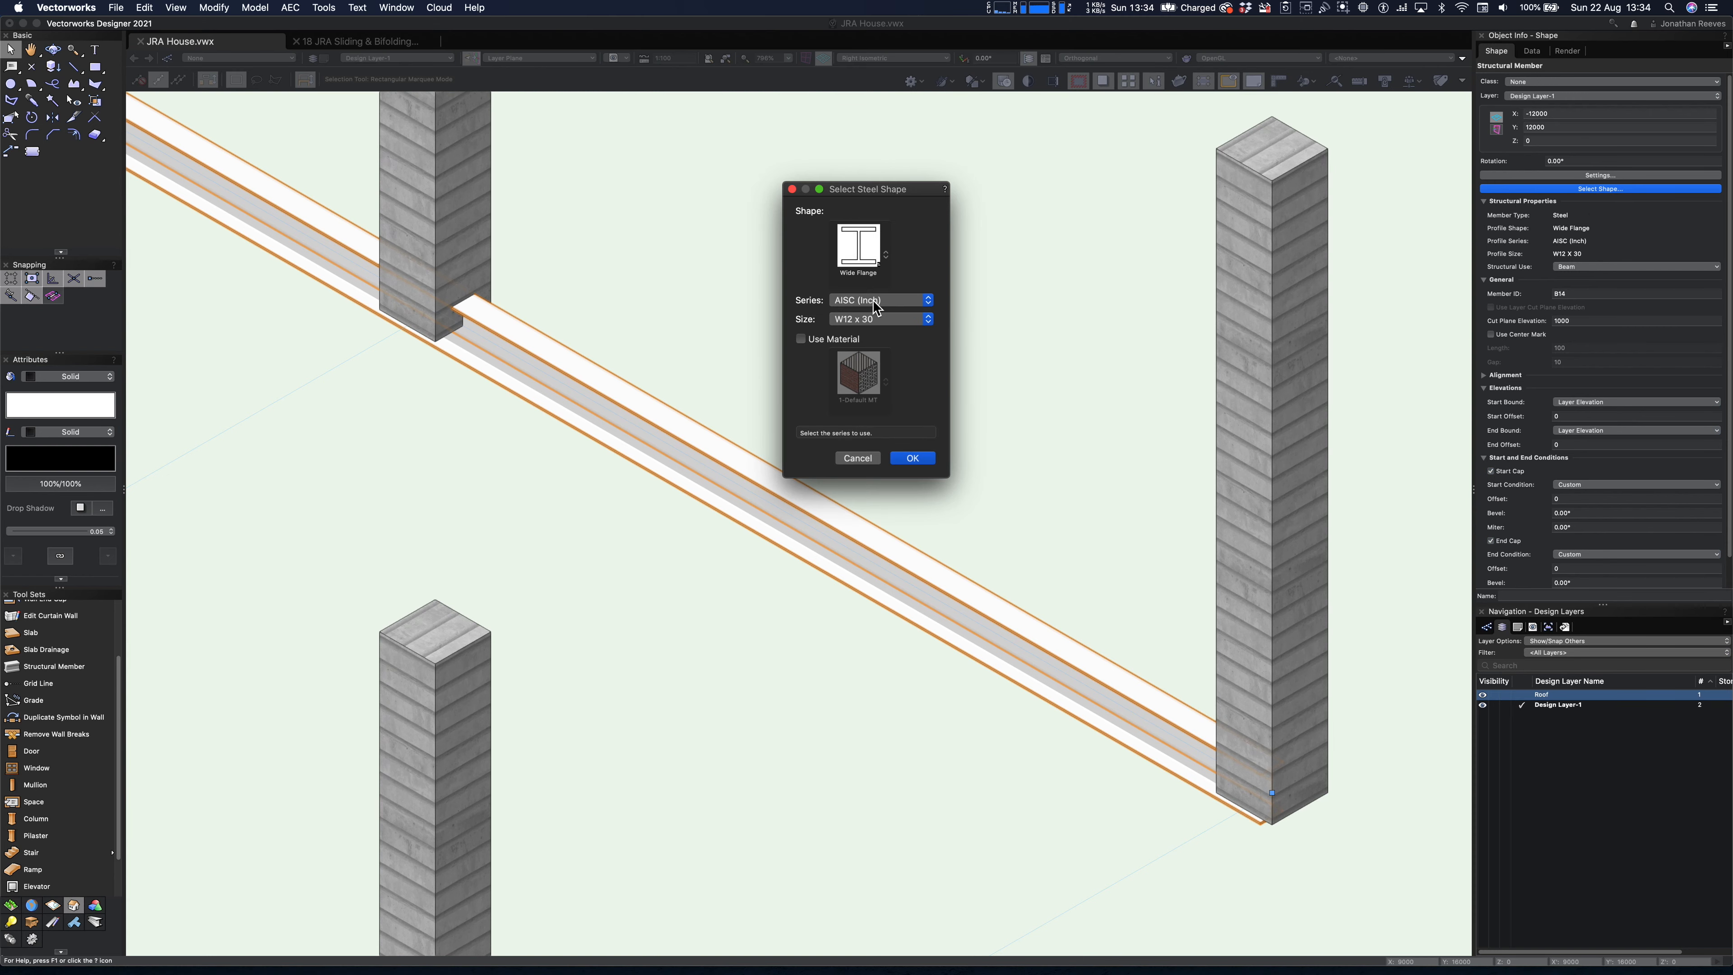
left_click(874, 304)
left_click(827, 280)
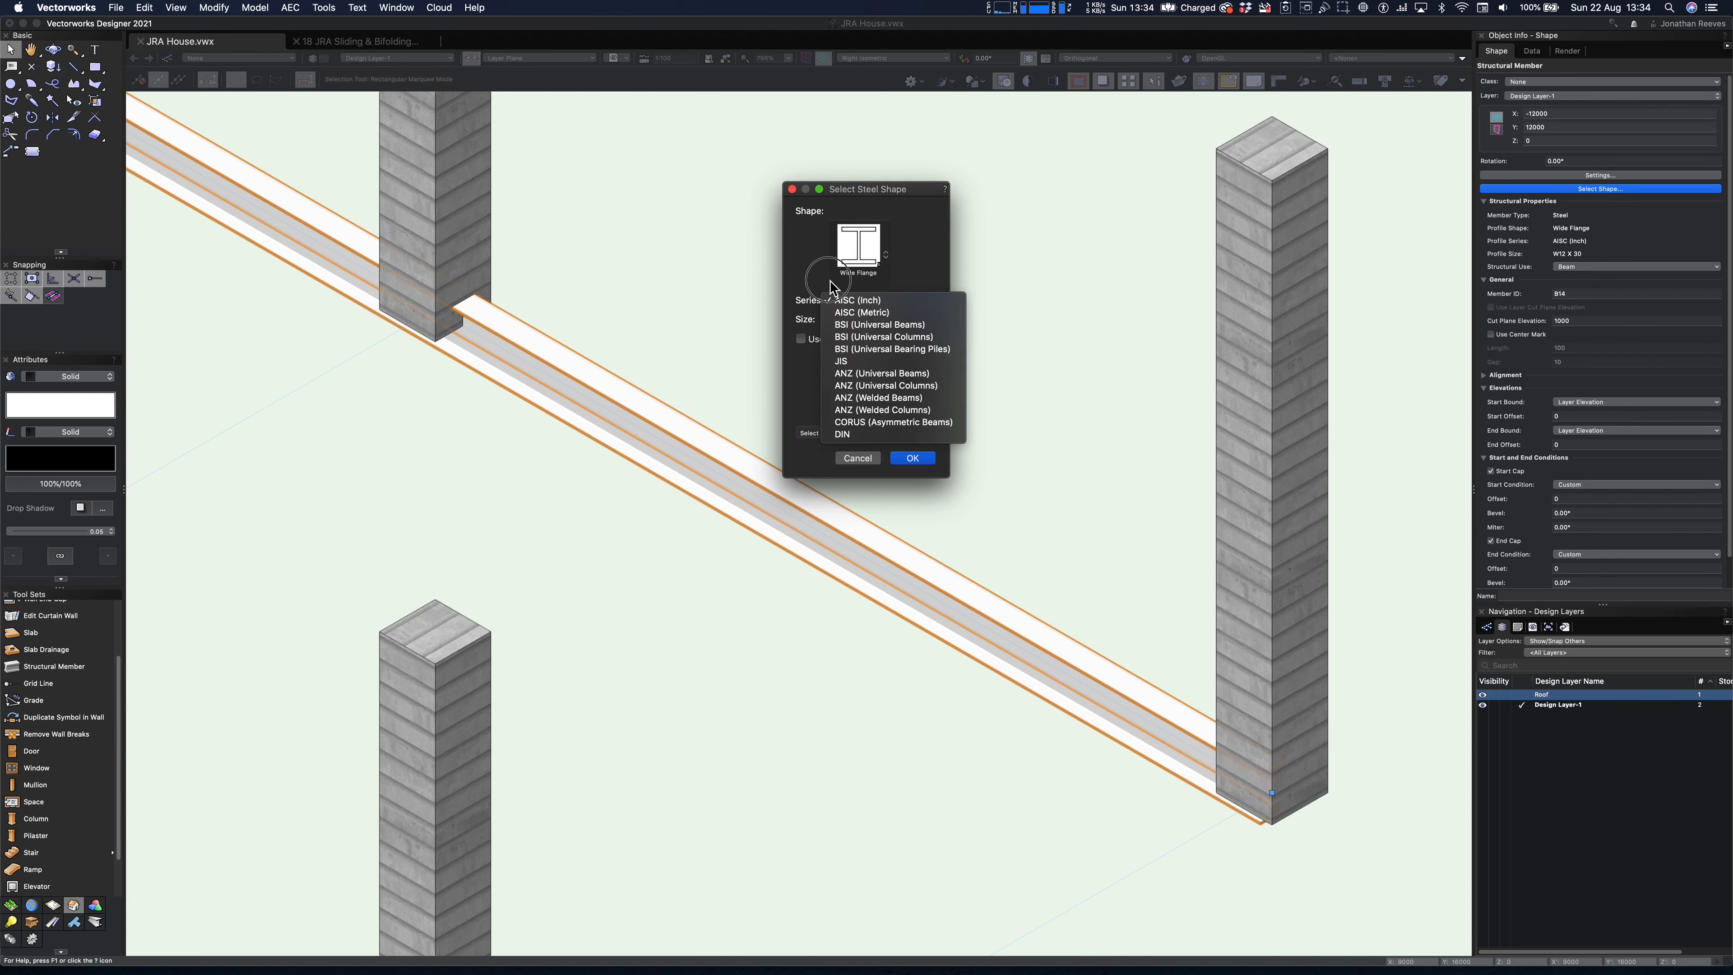
left_click(858, 459)
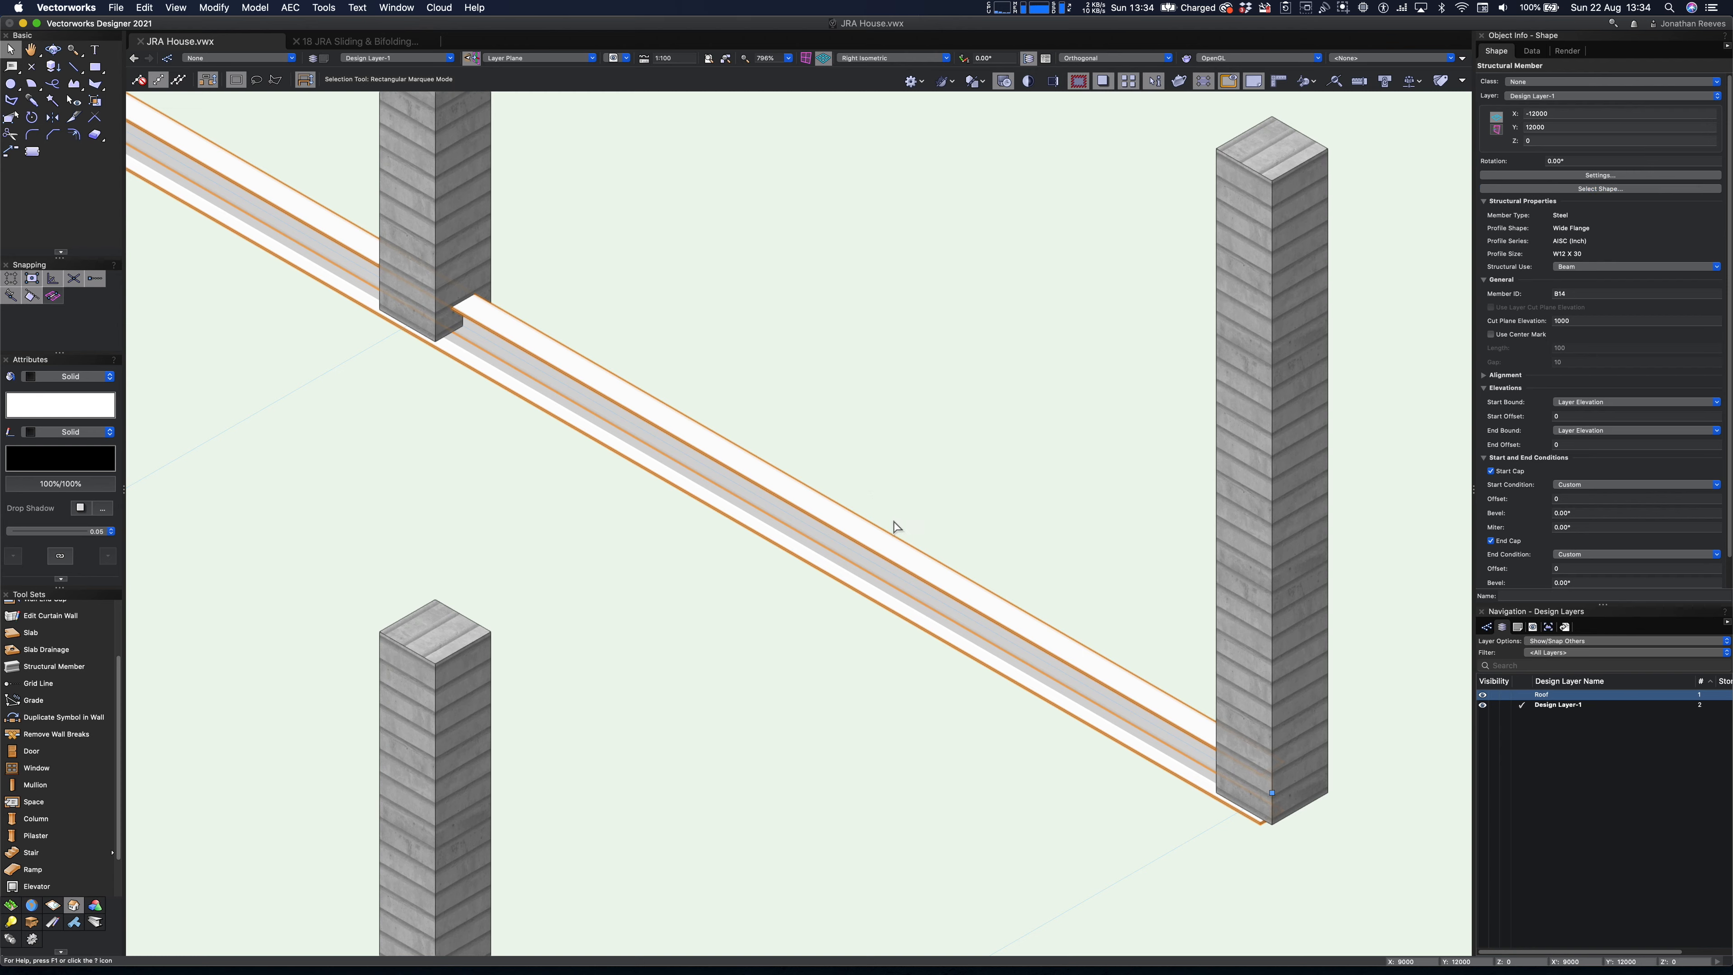
- Set the beam's Z height to 4 m
scroll(895, 524, "down", 6)
left_click(1551, 141)
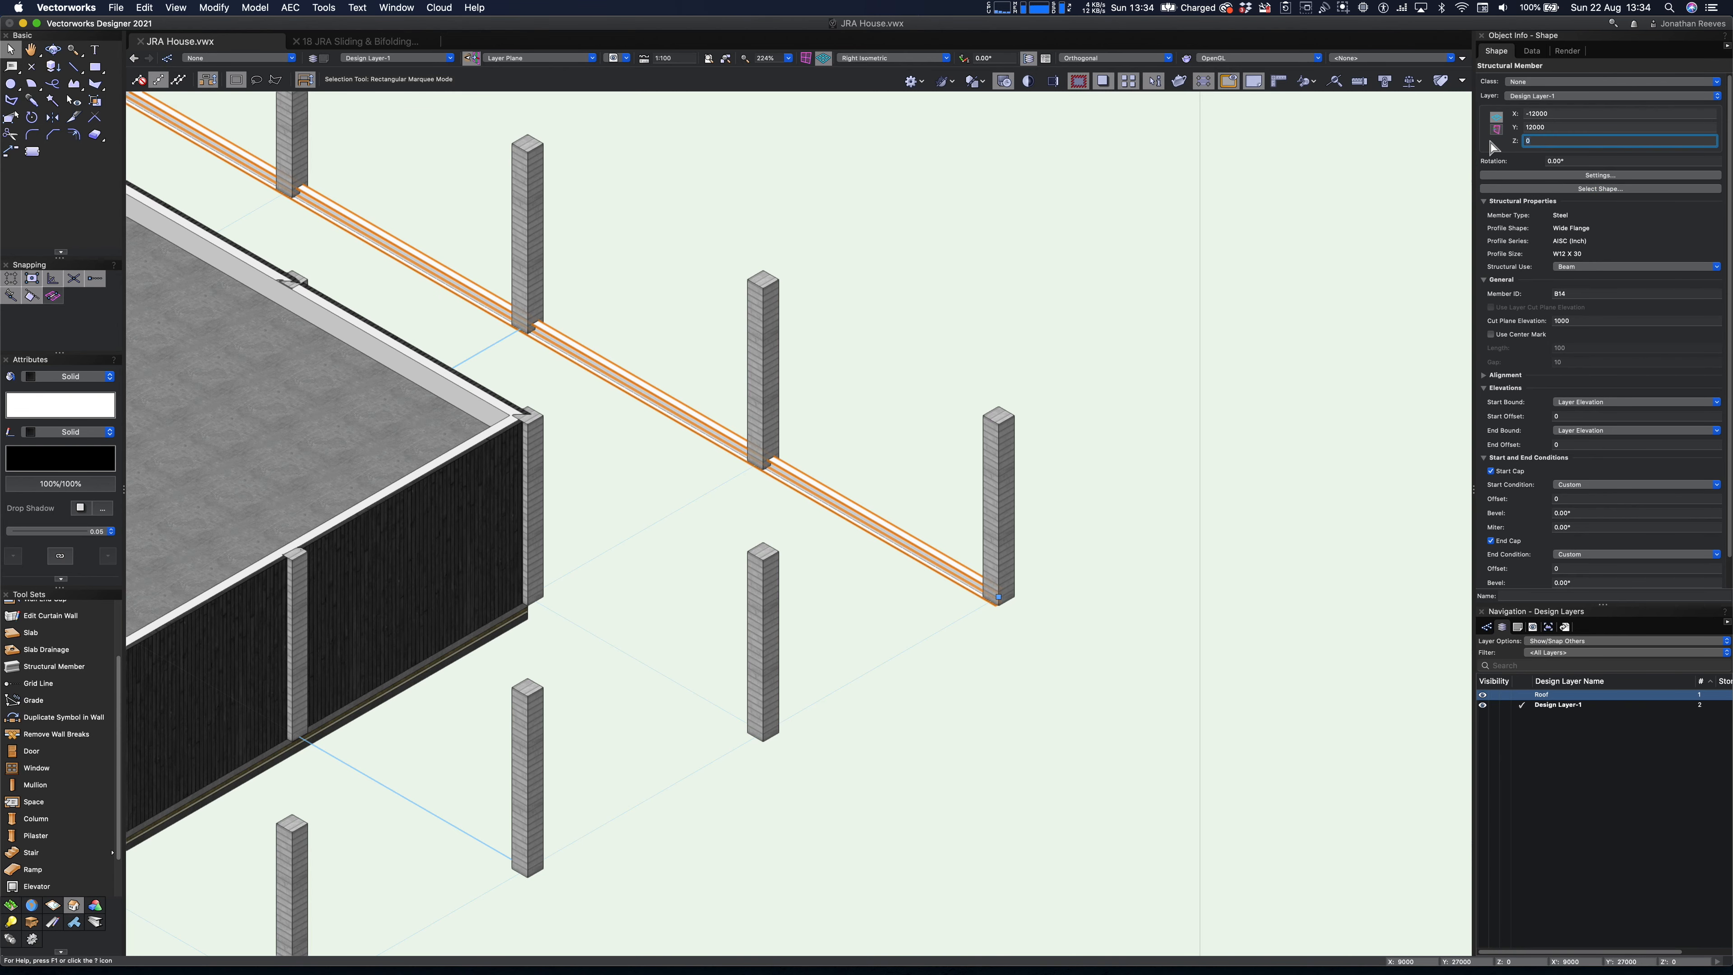
type("4")
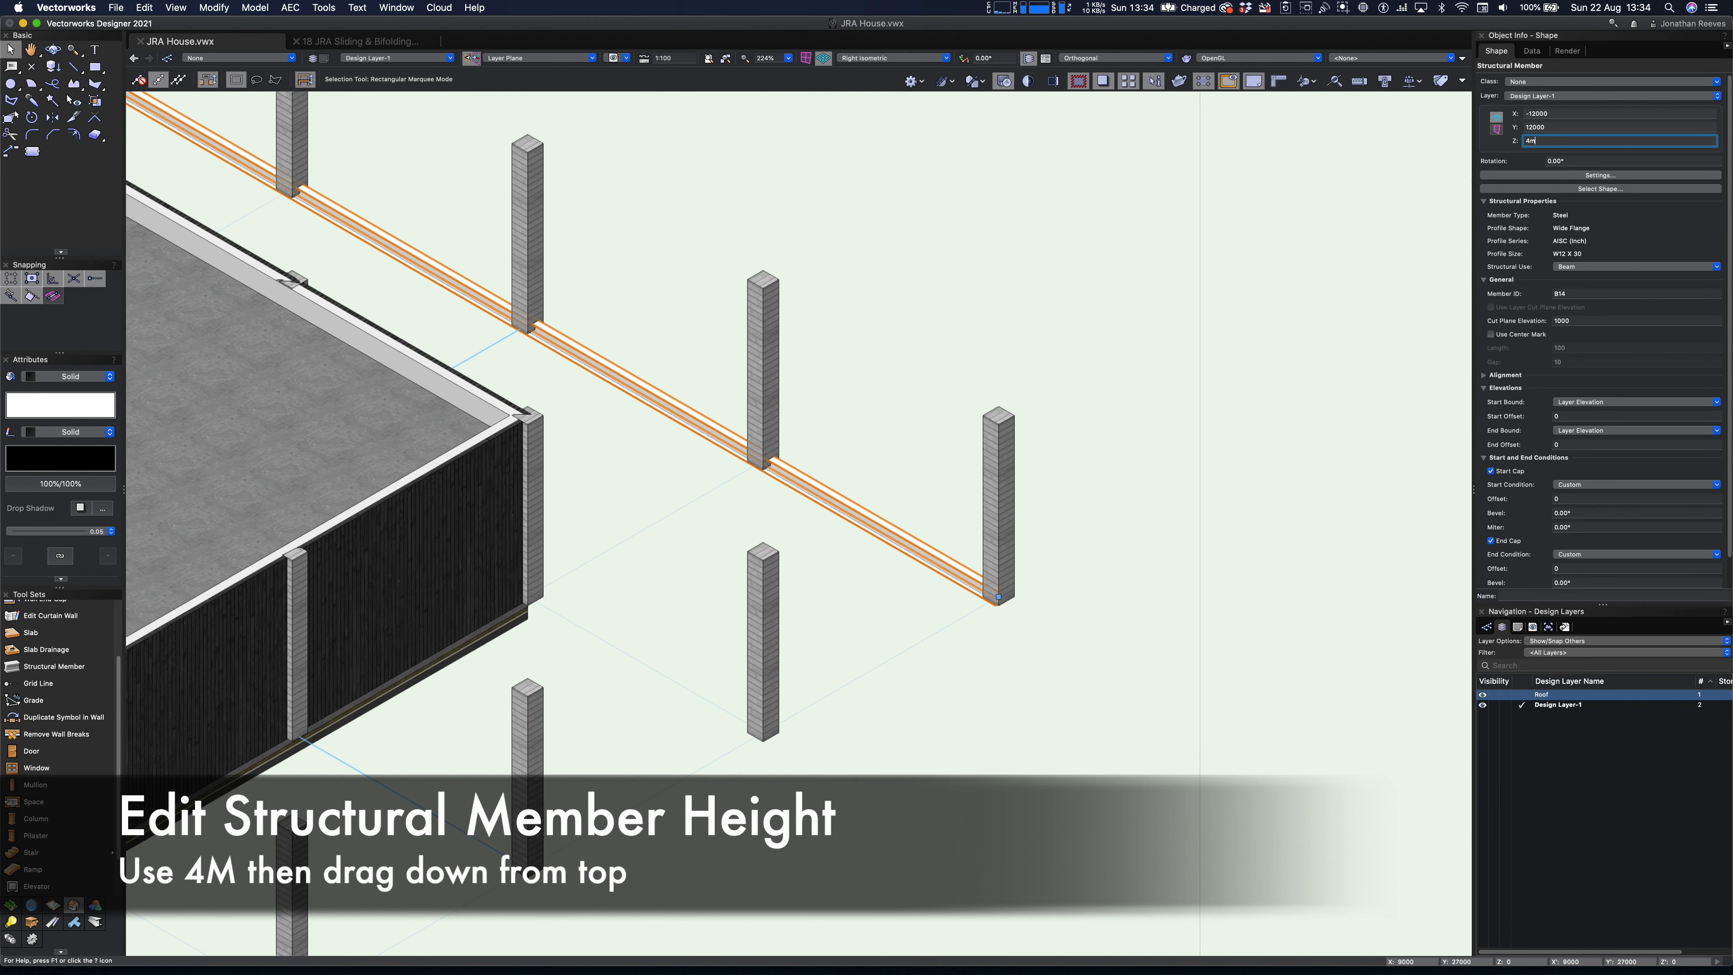
type("m")
key("Return")
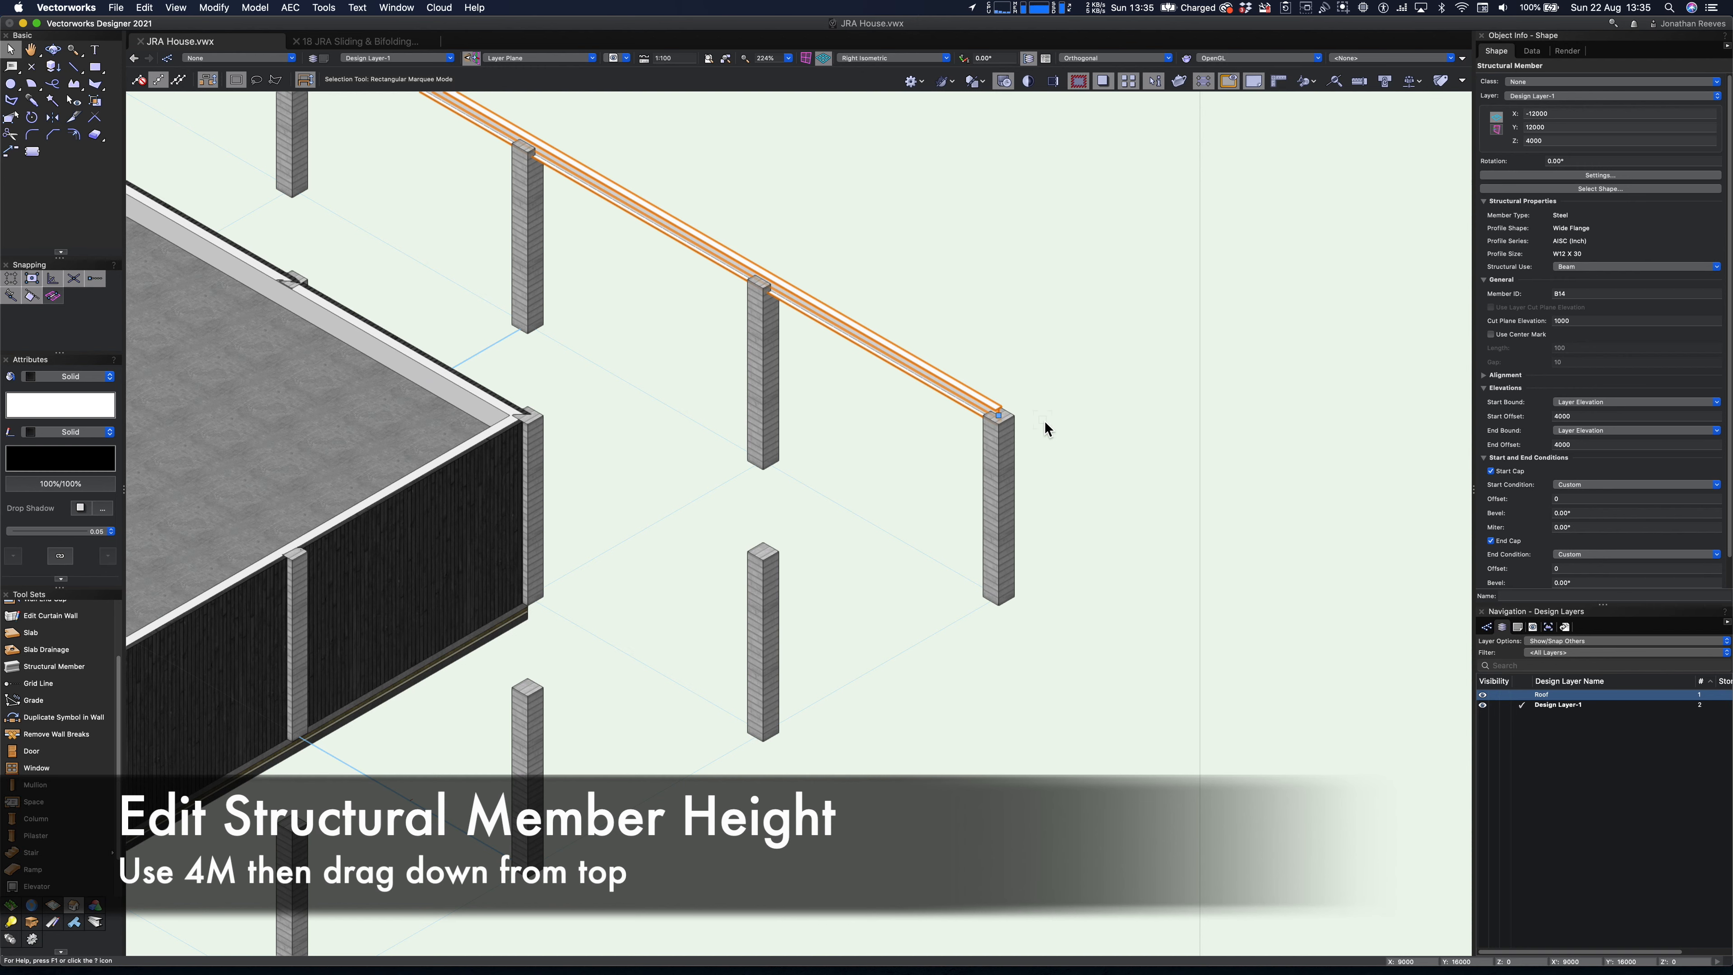
- Move the beam vertically down so that its top flange sits flush with the tops of the columns
scroll(998, 430, "up", 8)
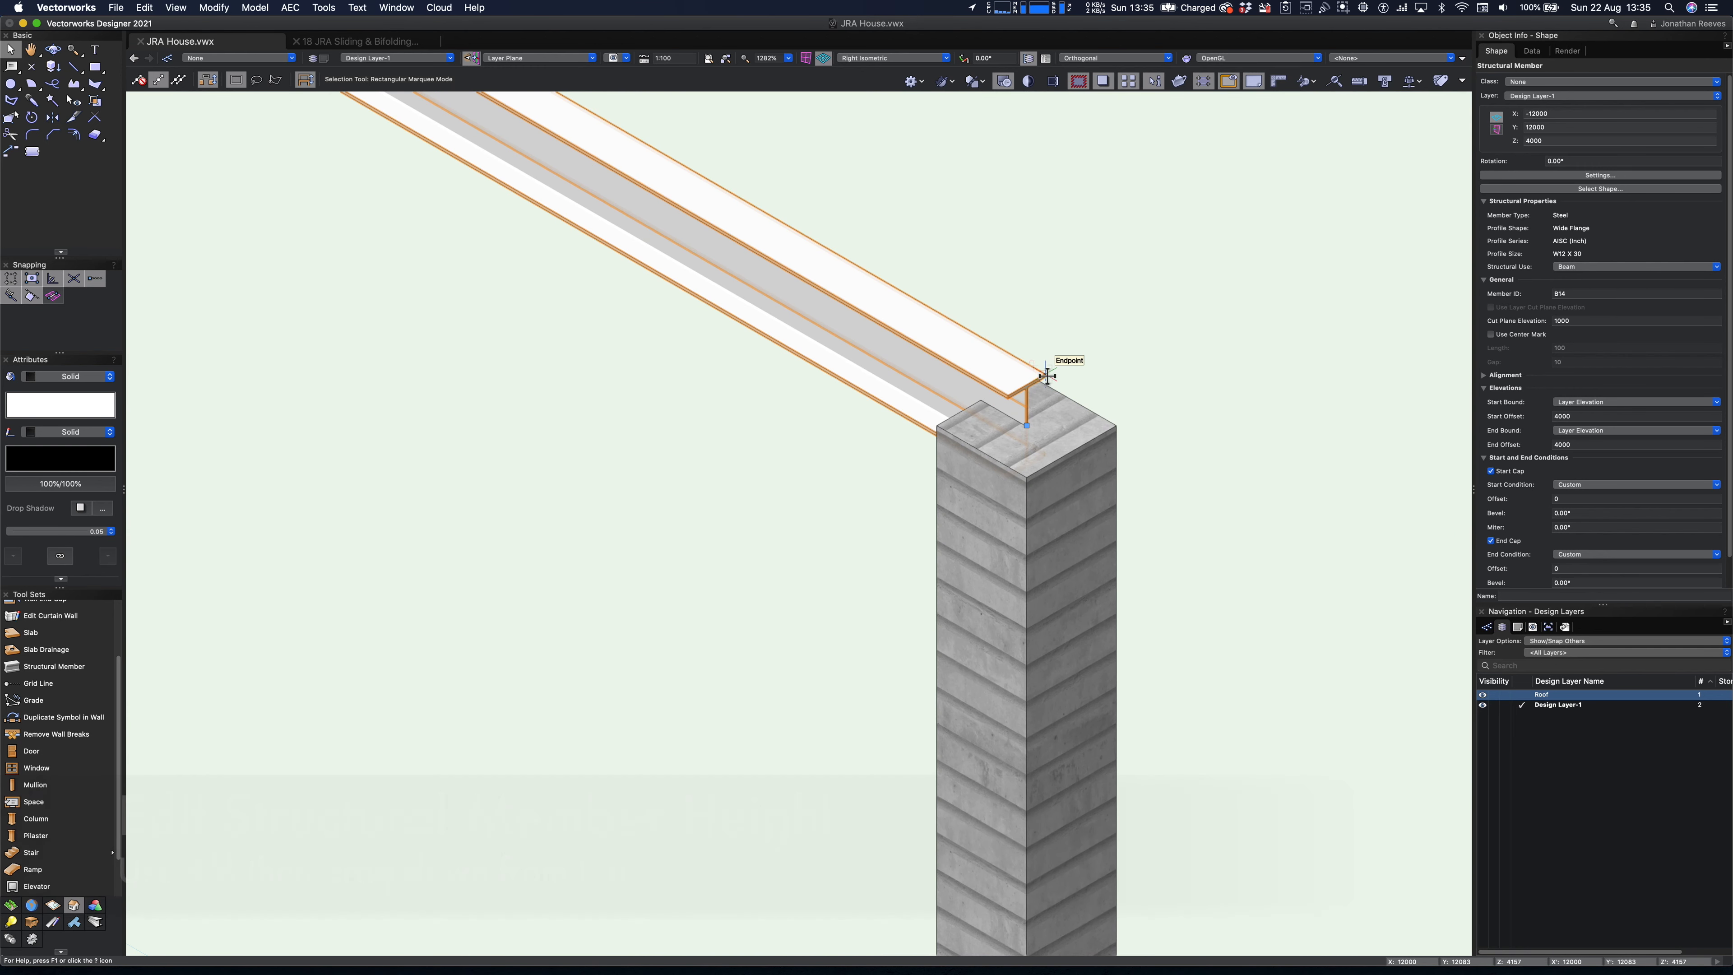
left_click_drag(1045, 394, 1045, 397)
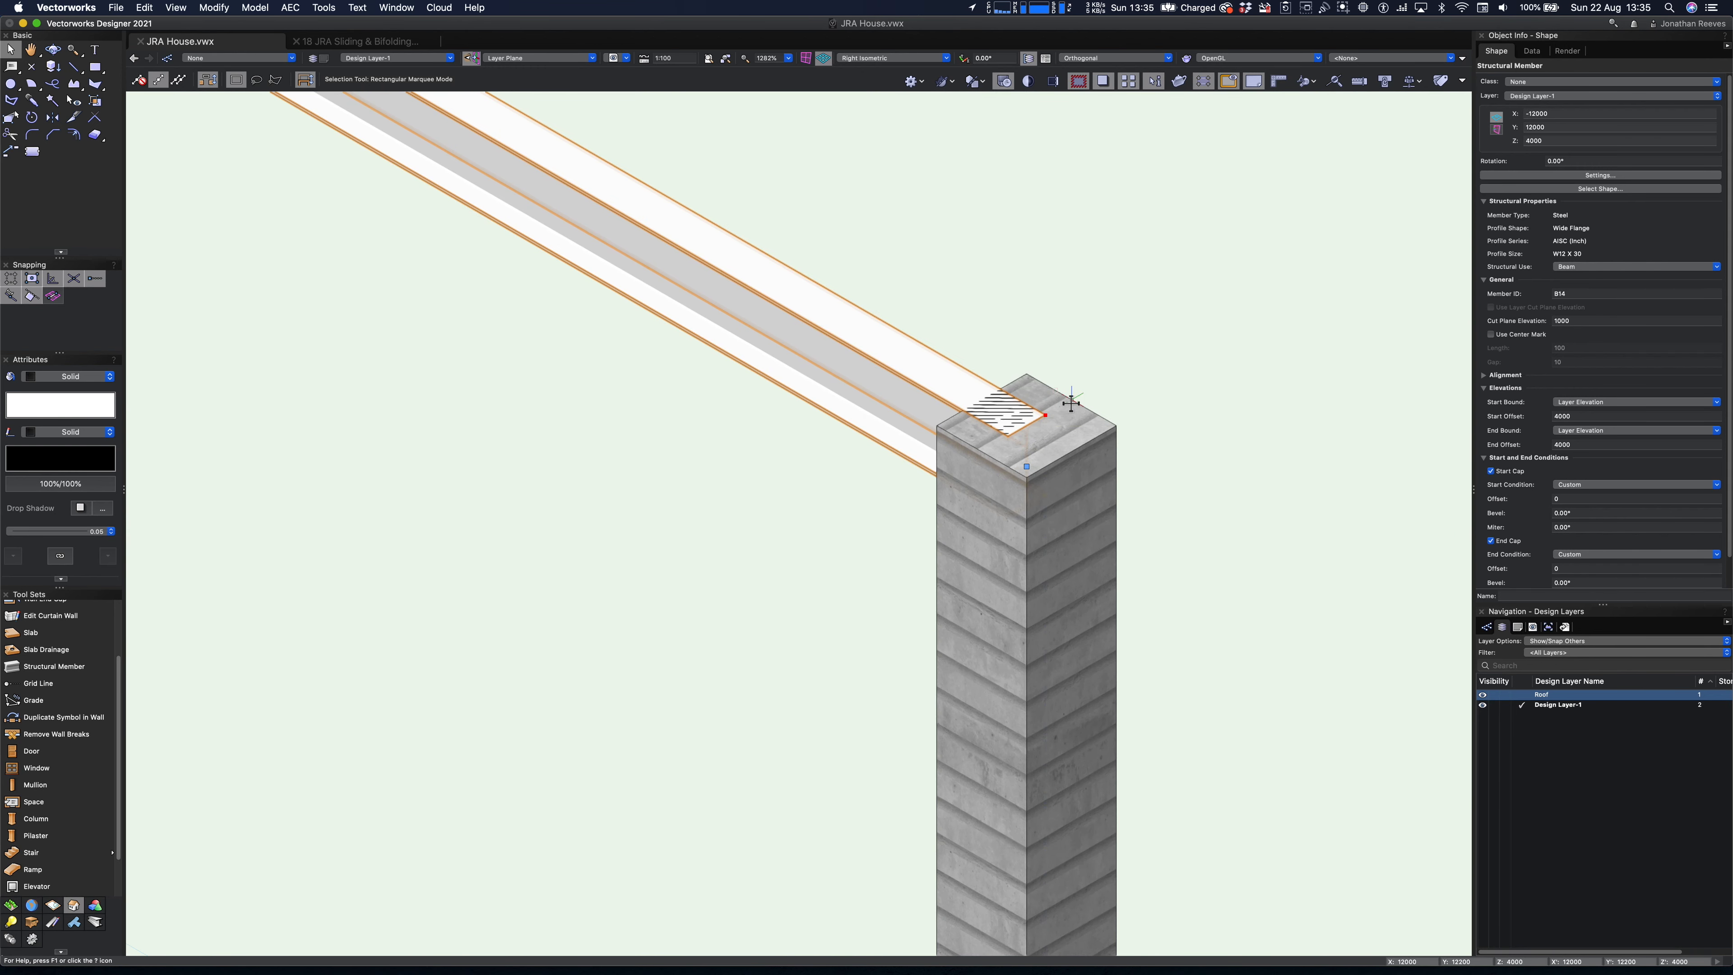
scroll(1071, 402, "down", 9)
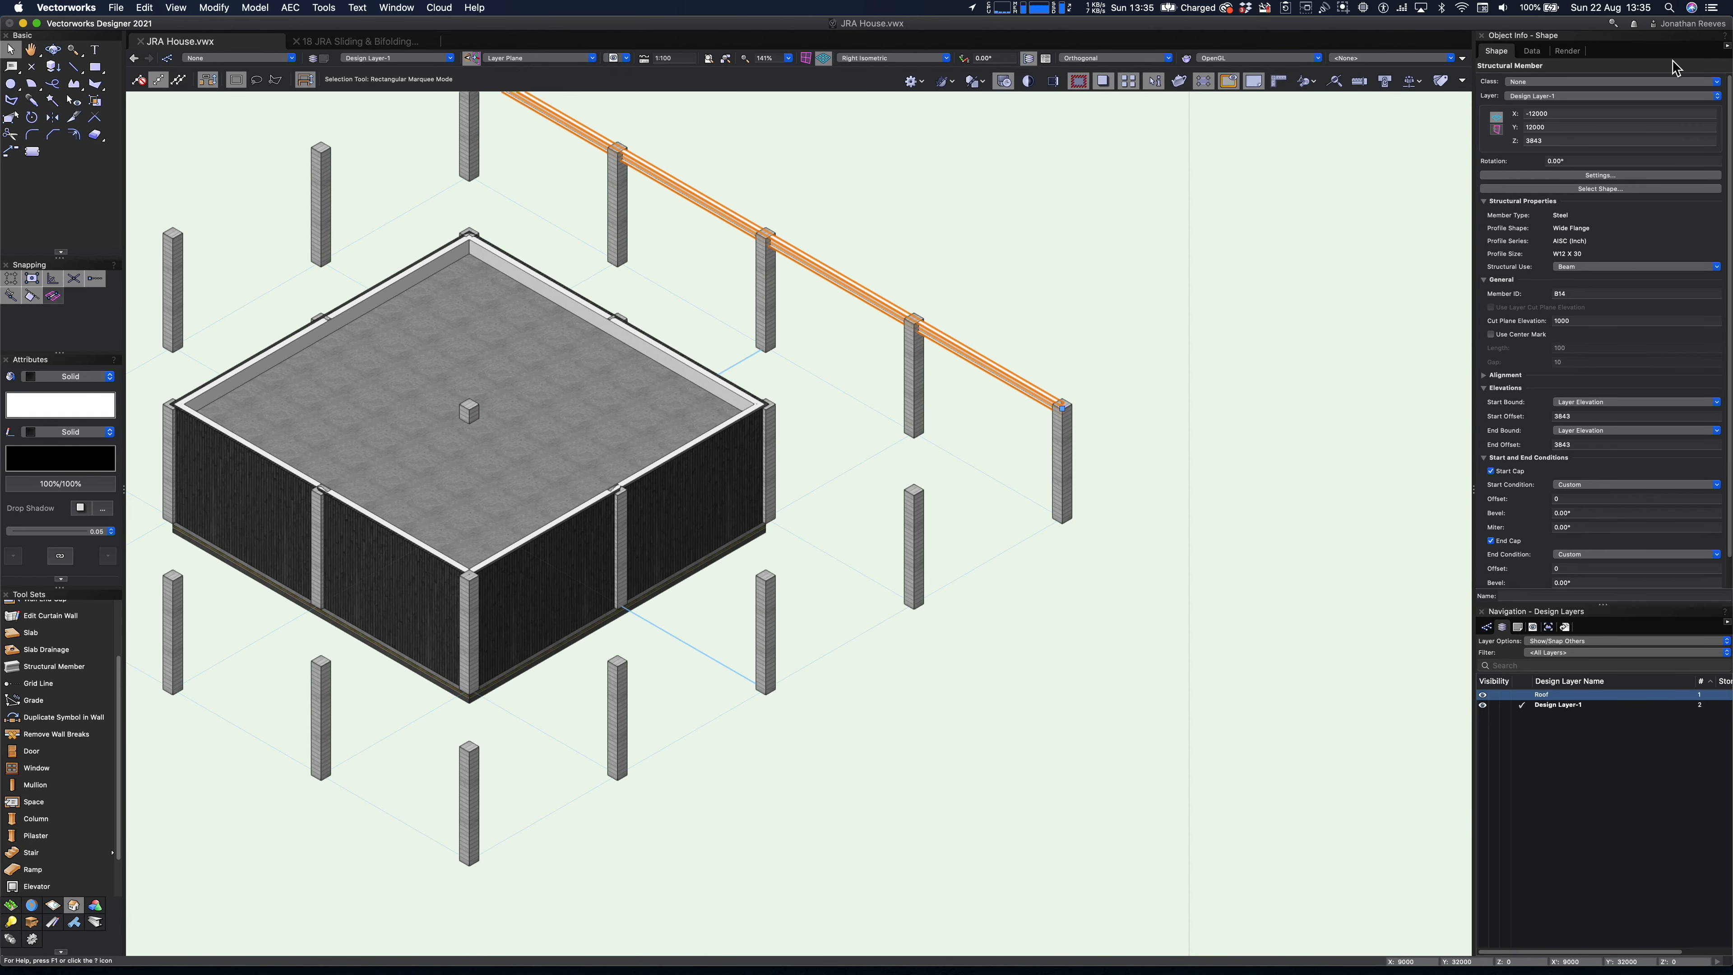
- Assign the beam to a new class named Steels
left_click(1545, 83)
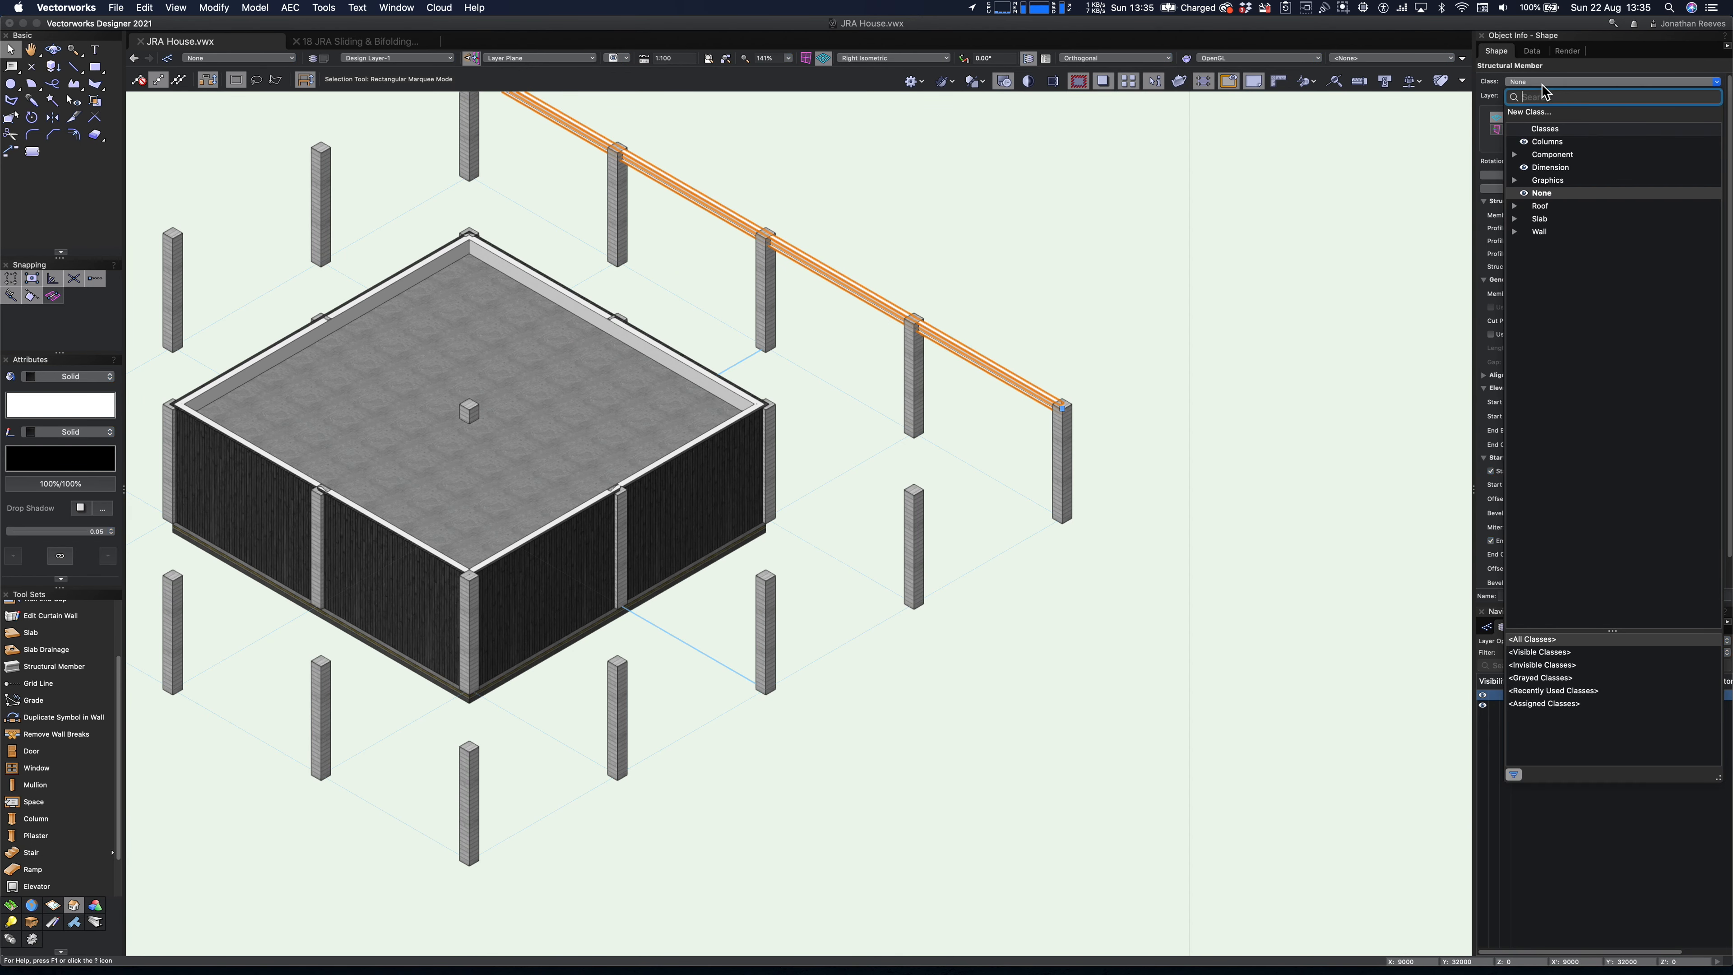
left_click(1534, 112)
type("Steels")
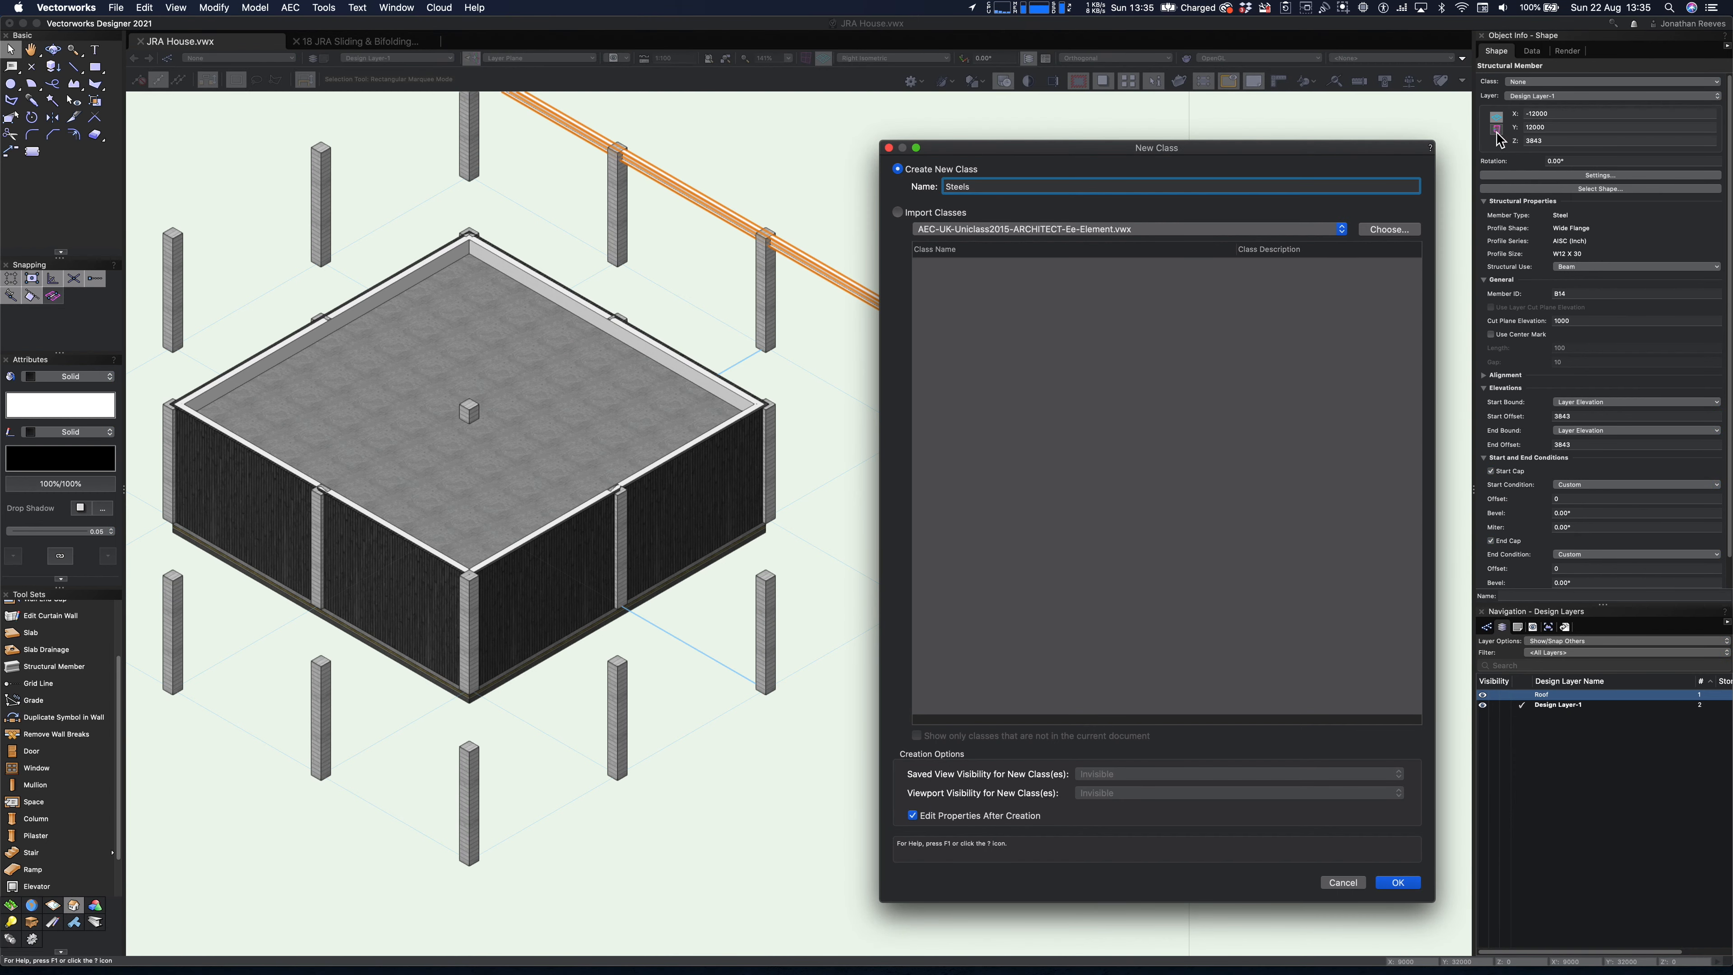
key("Return")
- Set the Steels class attributes to be used at creation and enable its object texture
left_click(838, 190)
left_click(710, 182)
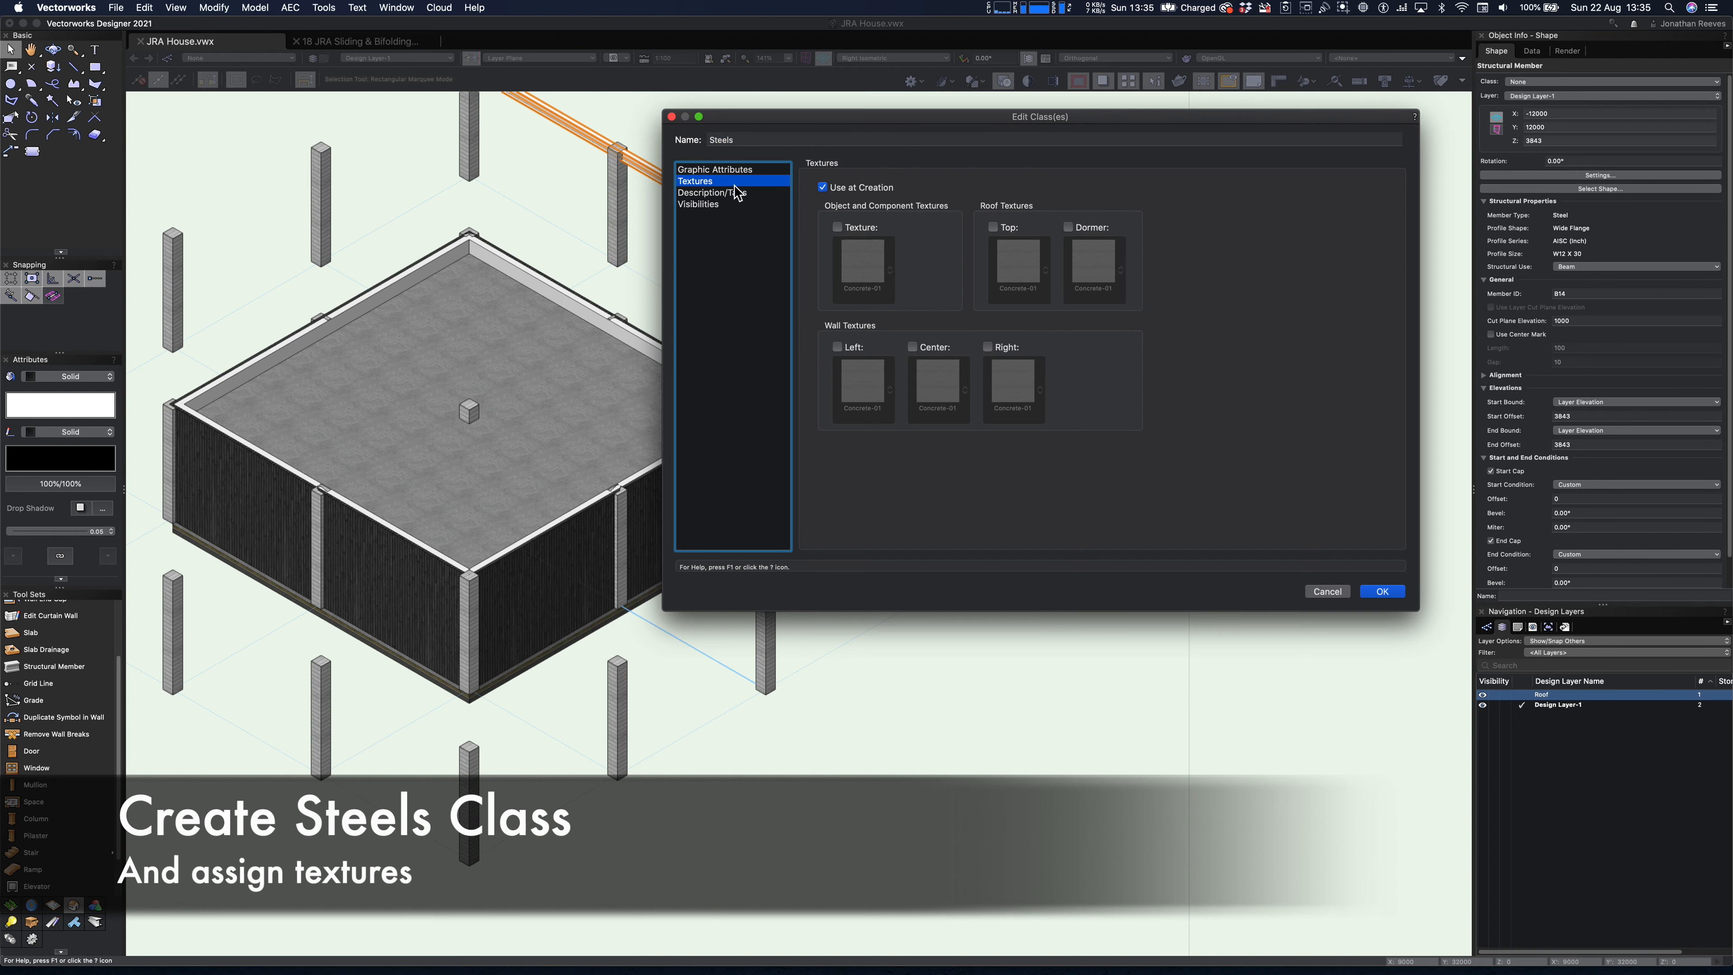
left_click(838, 228)
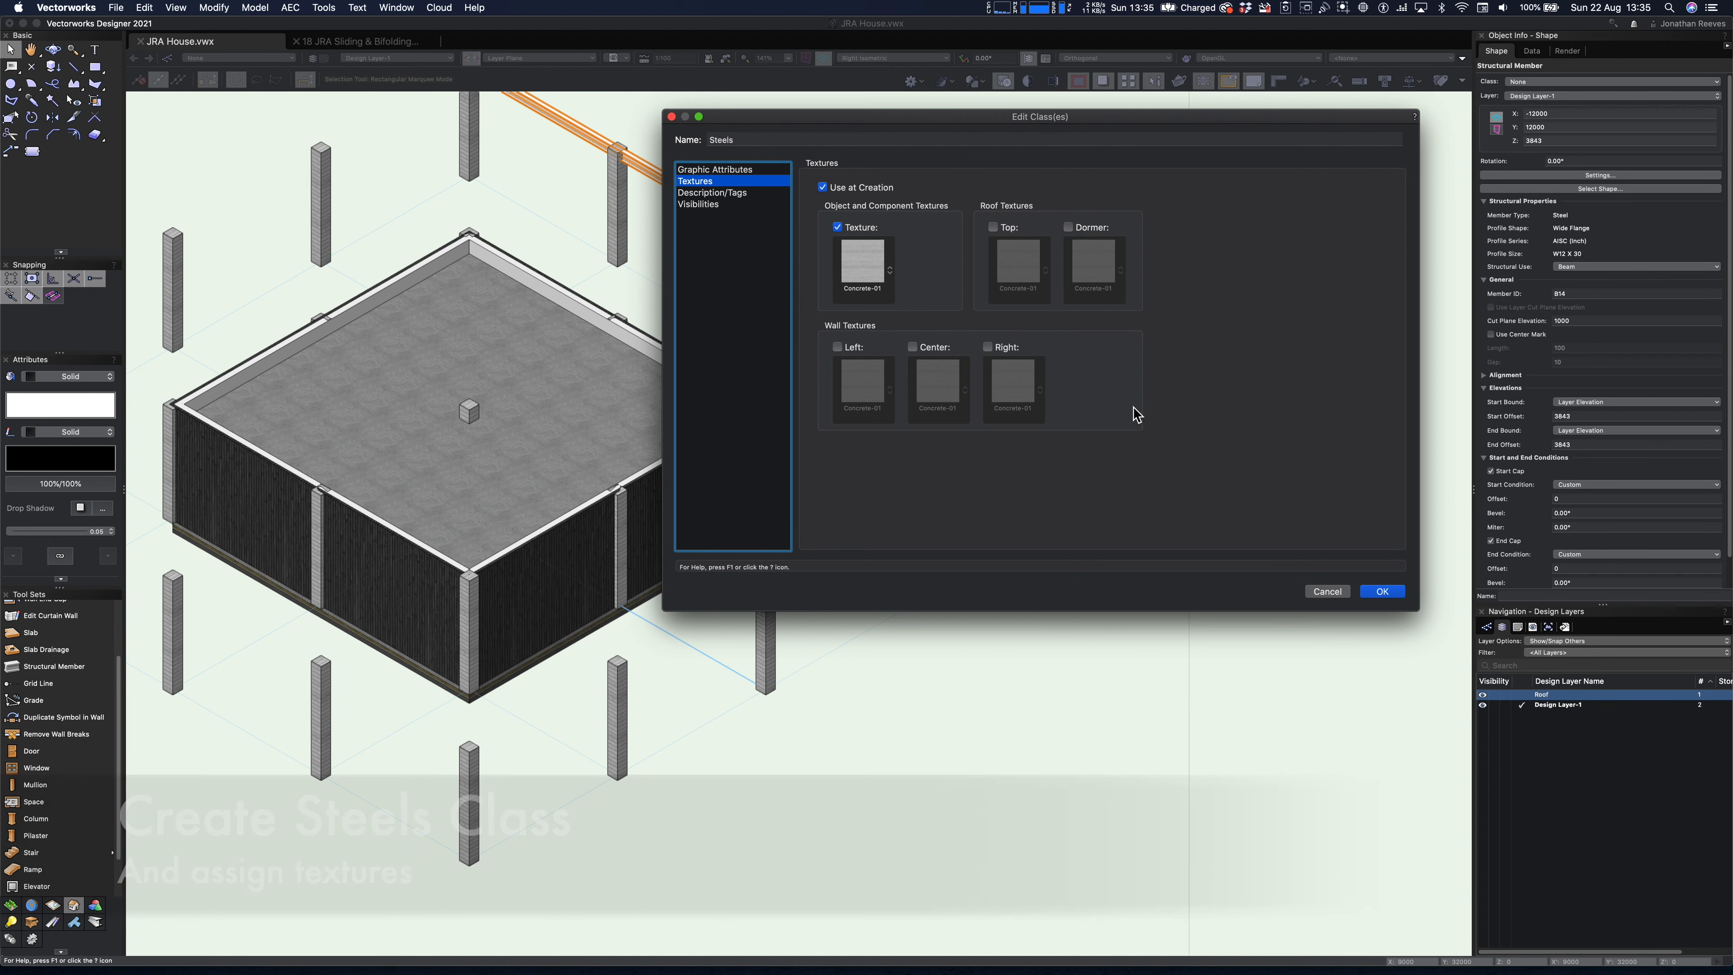
left_click(1380, 595)
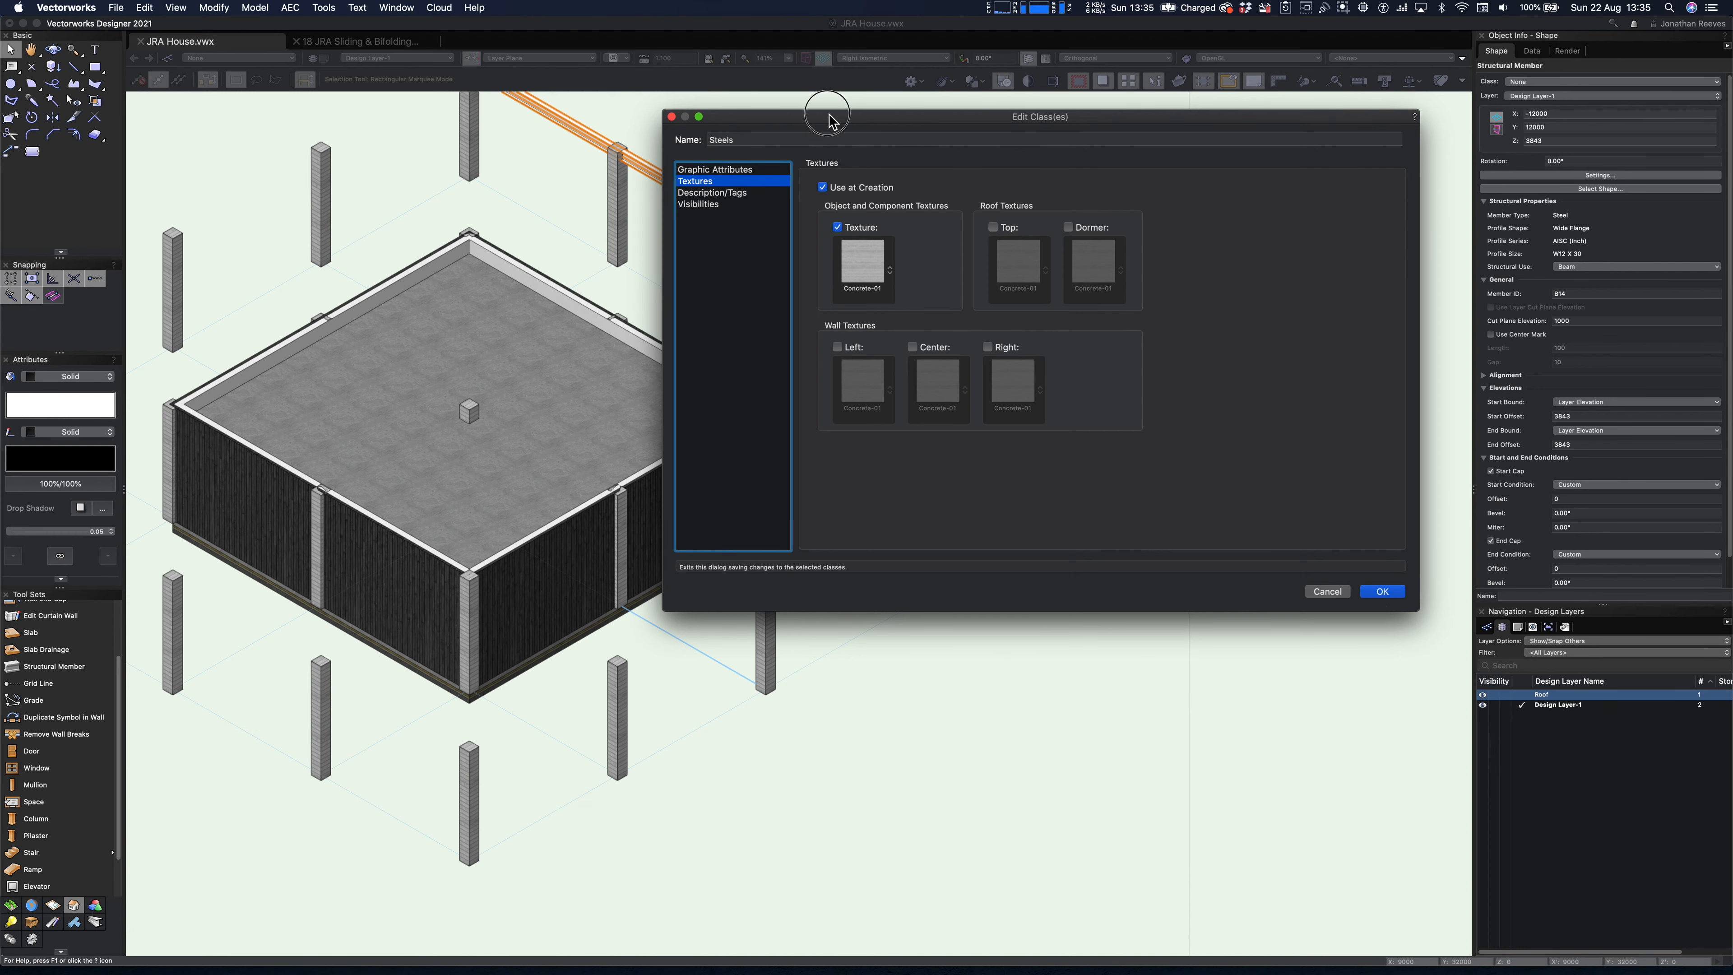
- Choose the Metal-10 texture from the JRA Vectorworks Texture Pack as the Steels class's object texture and save the class
left_click(865, 270)
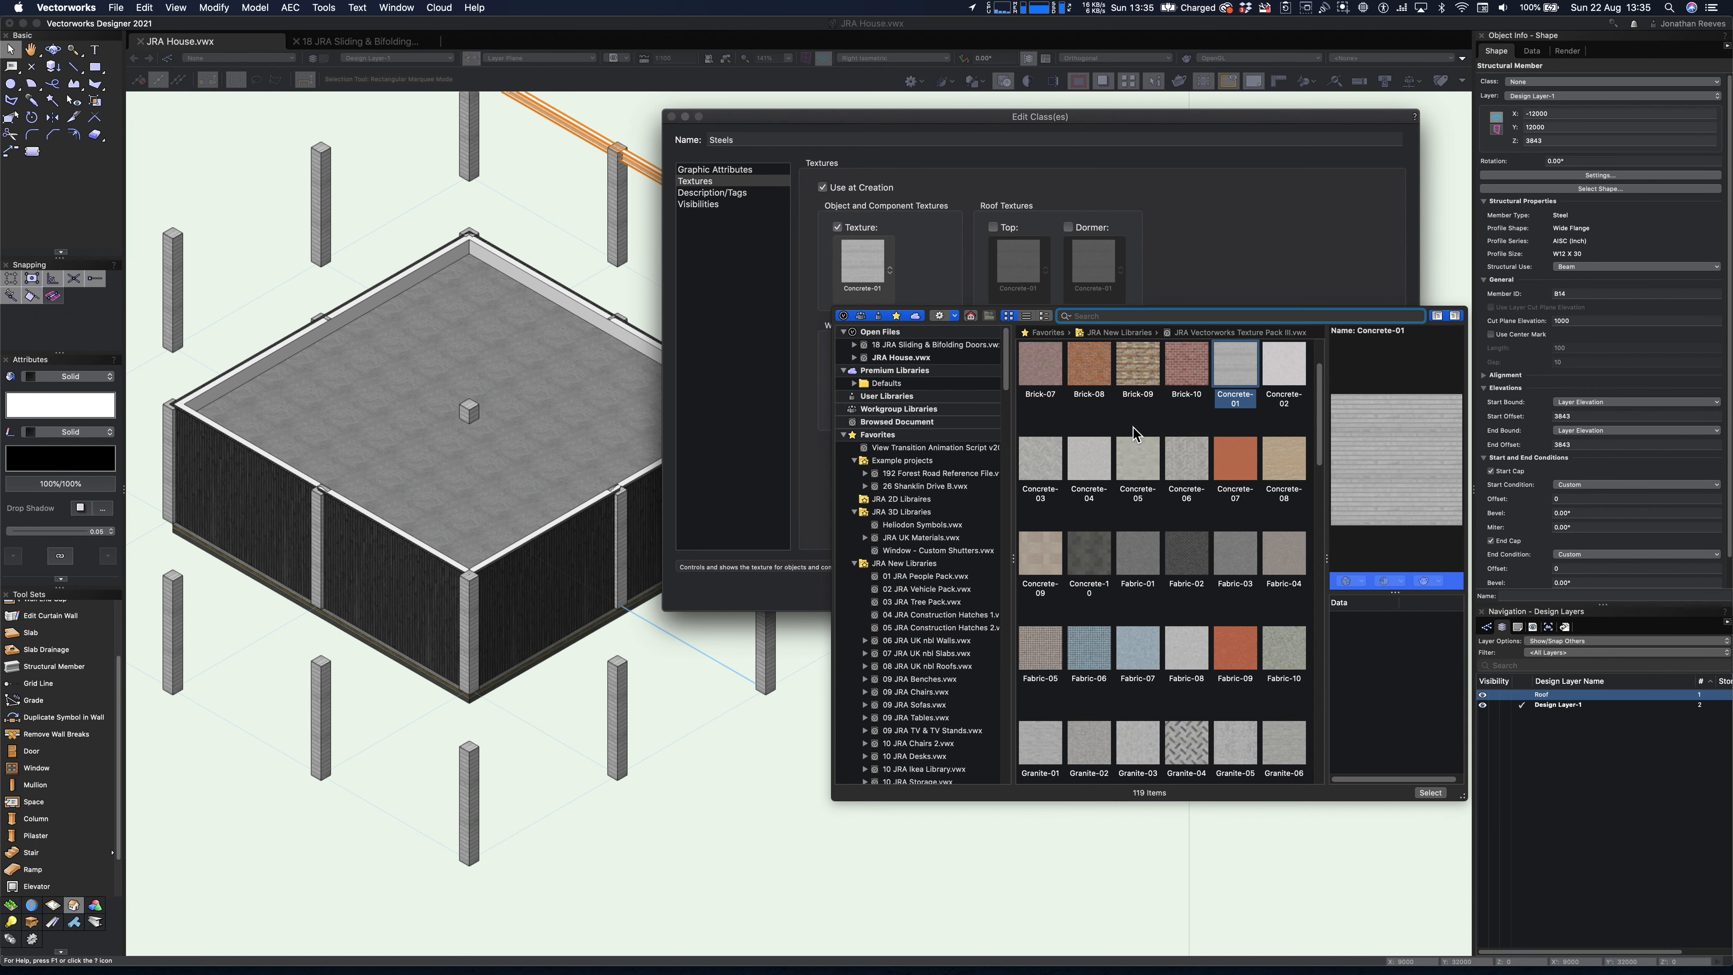
scroll(1210, 635, "down", 3)
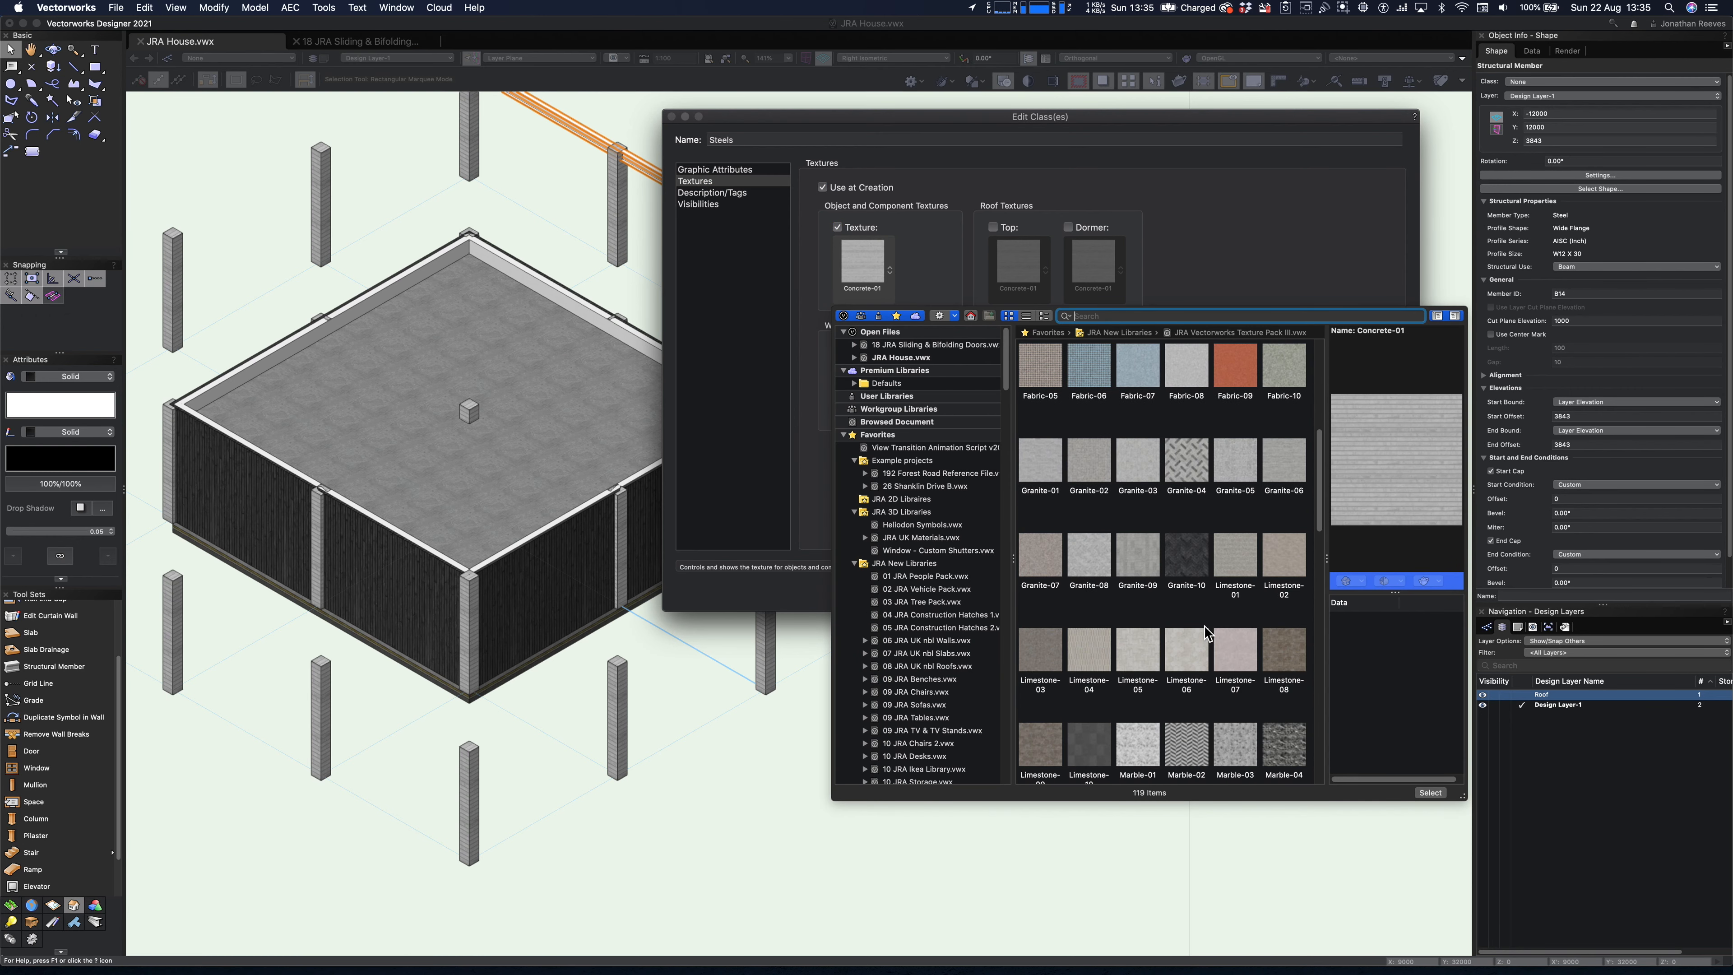
scroll(1207, 633, "down", 5)
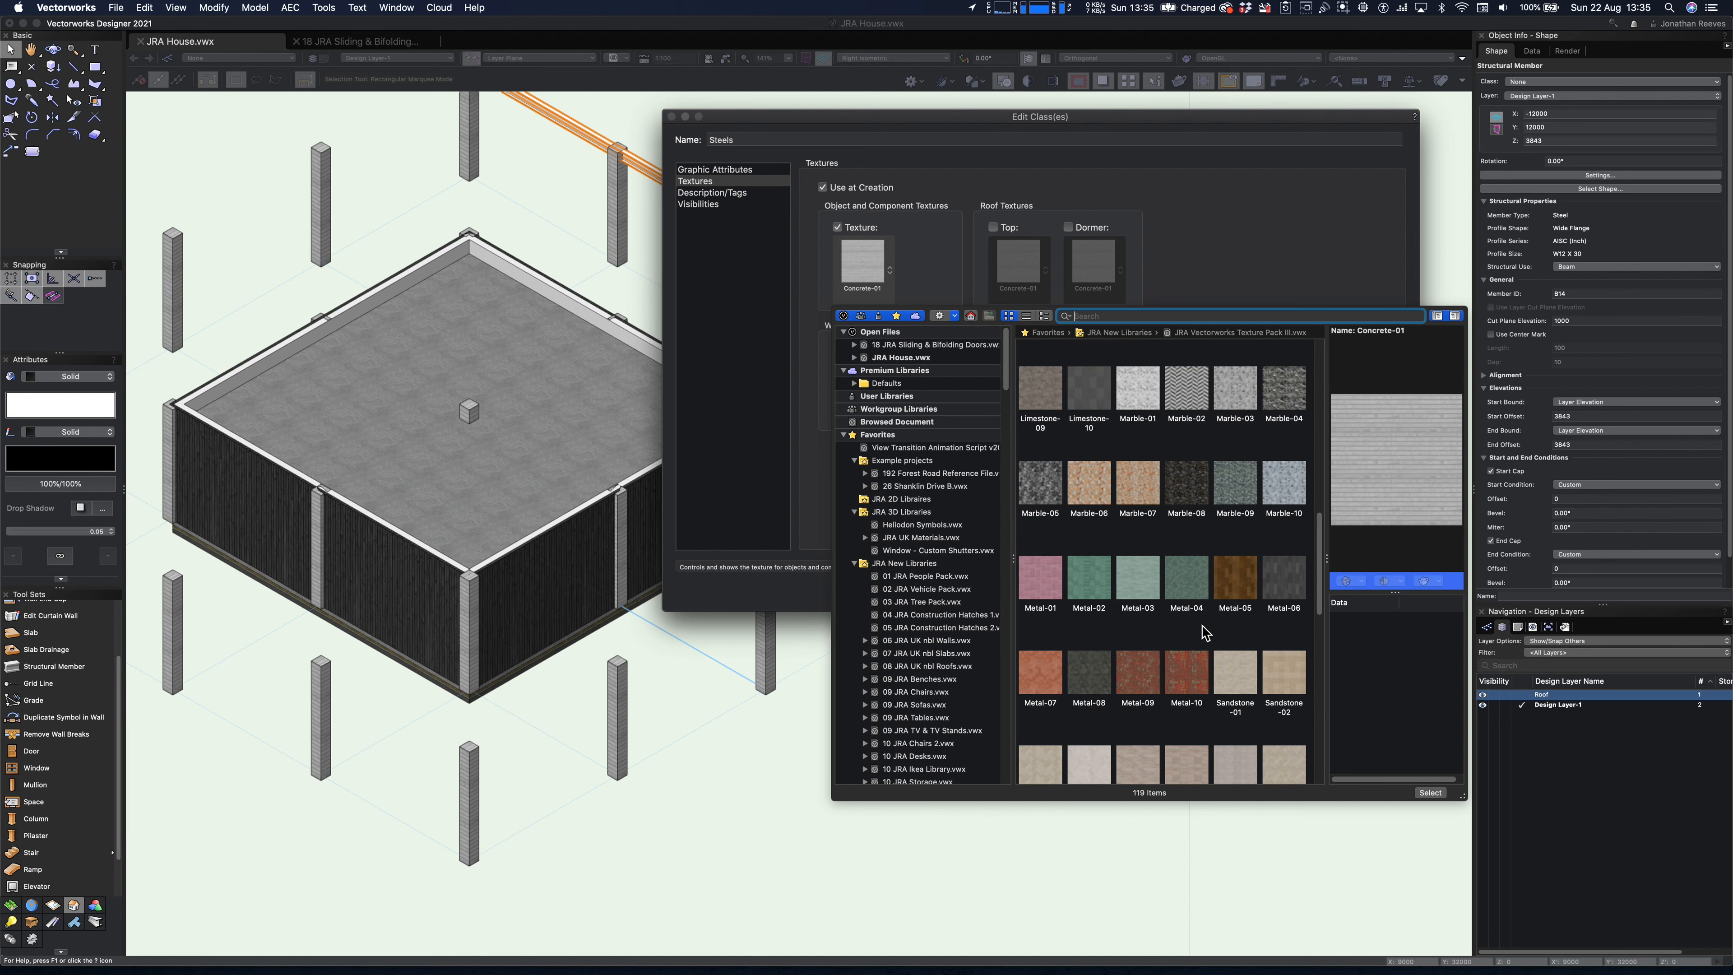
scroll(1203, 635, "down", 5)
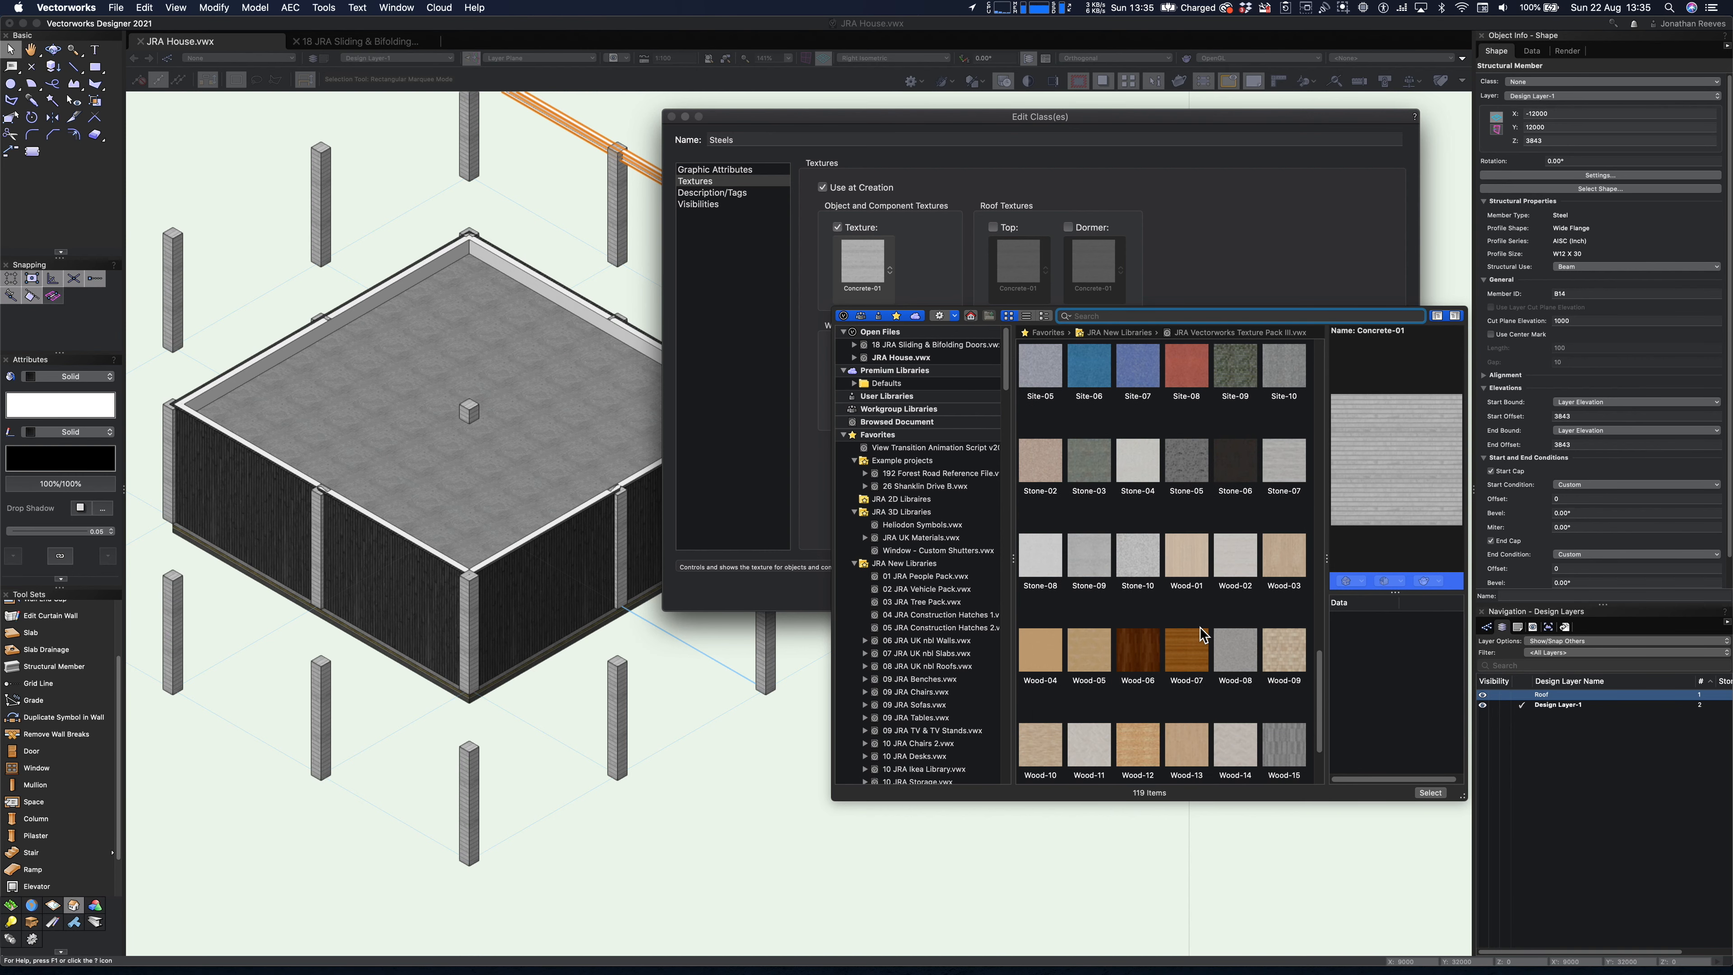
scroll(1202, 637, "down", 1)
left_click_drag(1330, 714, 1335, 556)
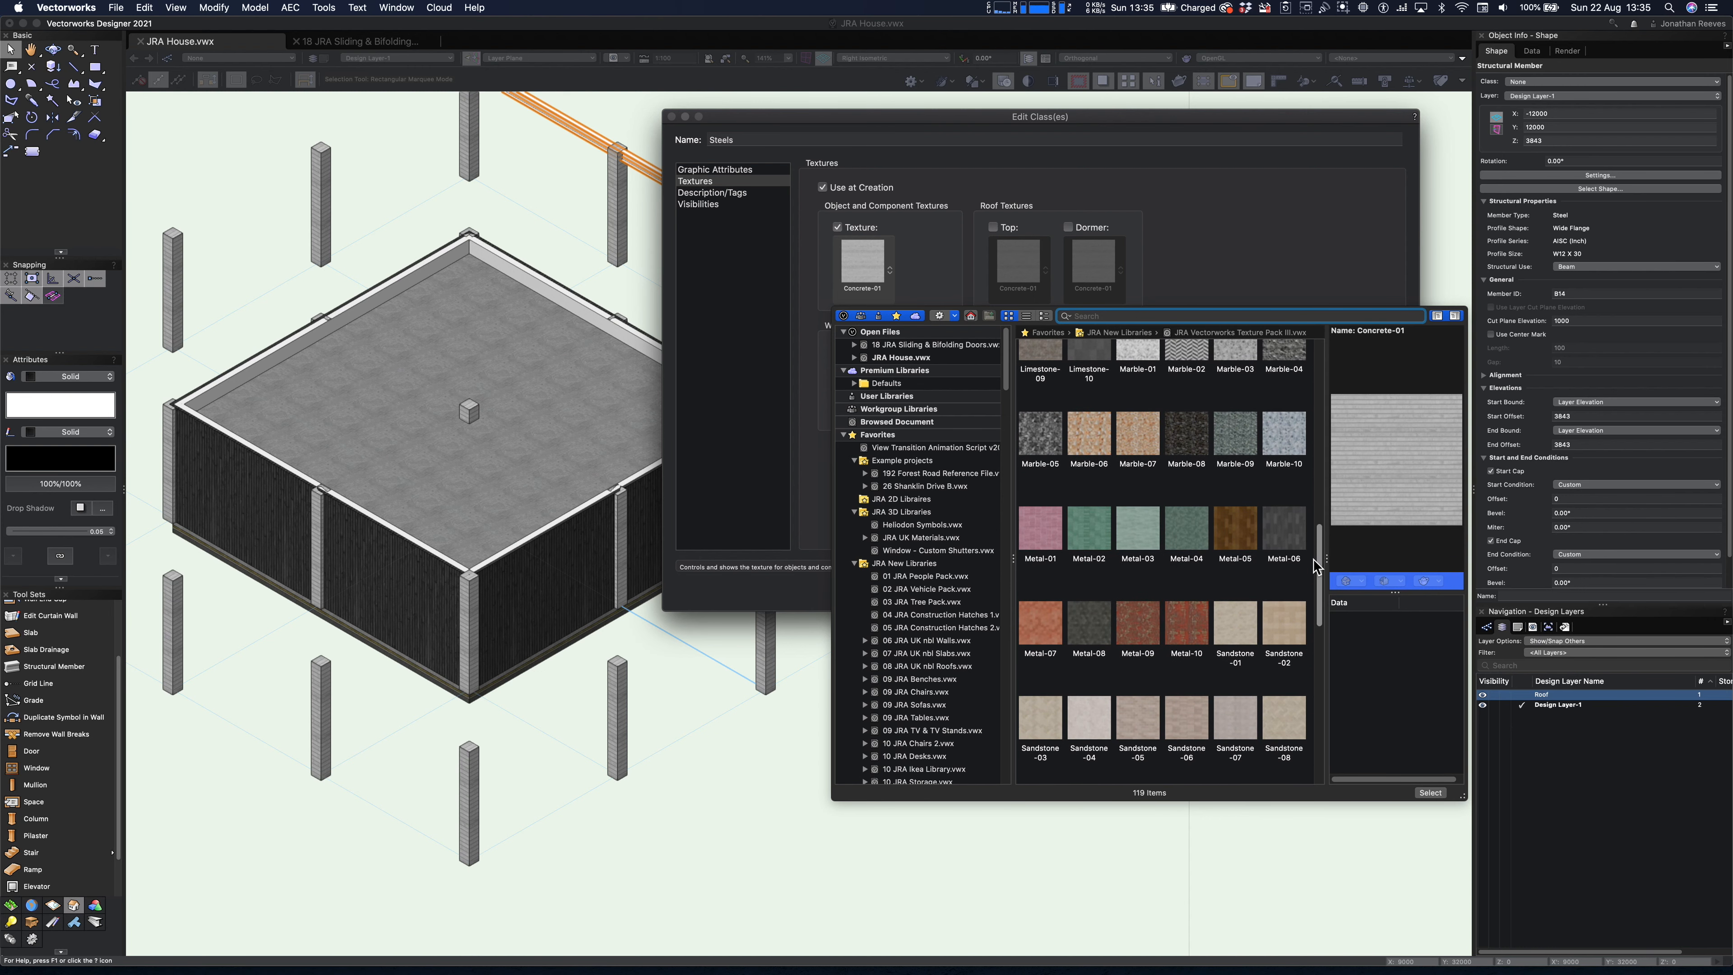
left_click(1104, 627)
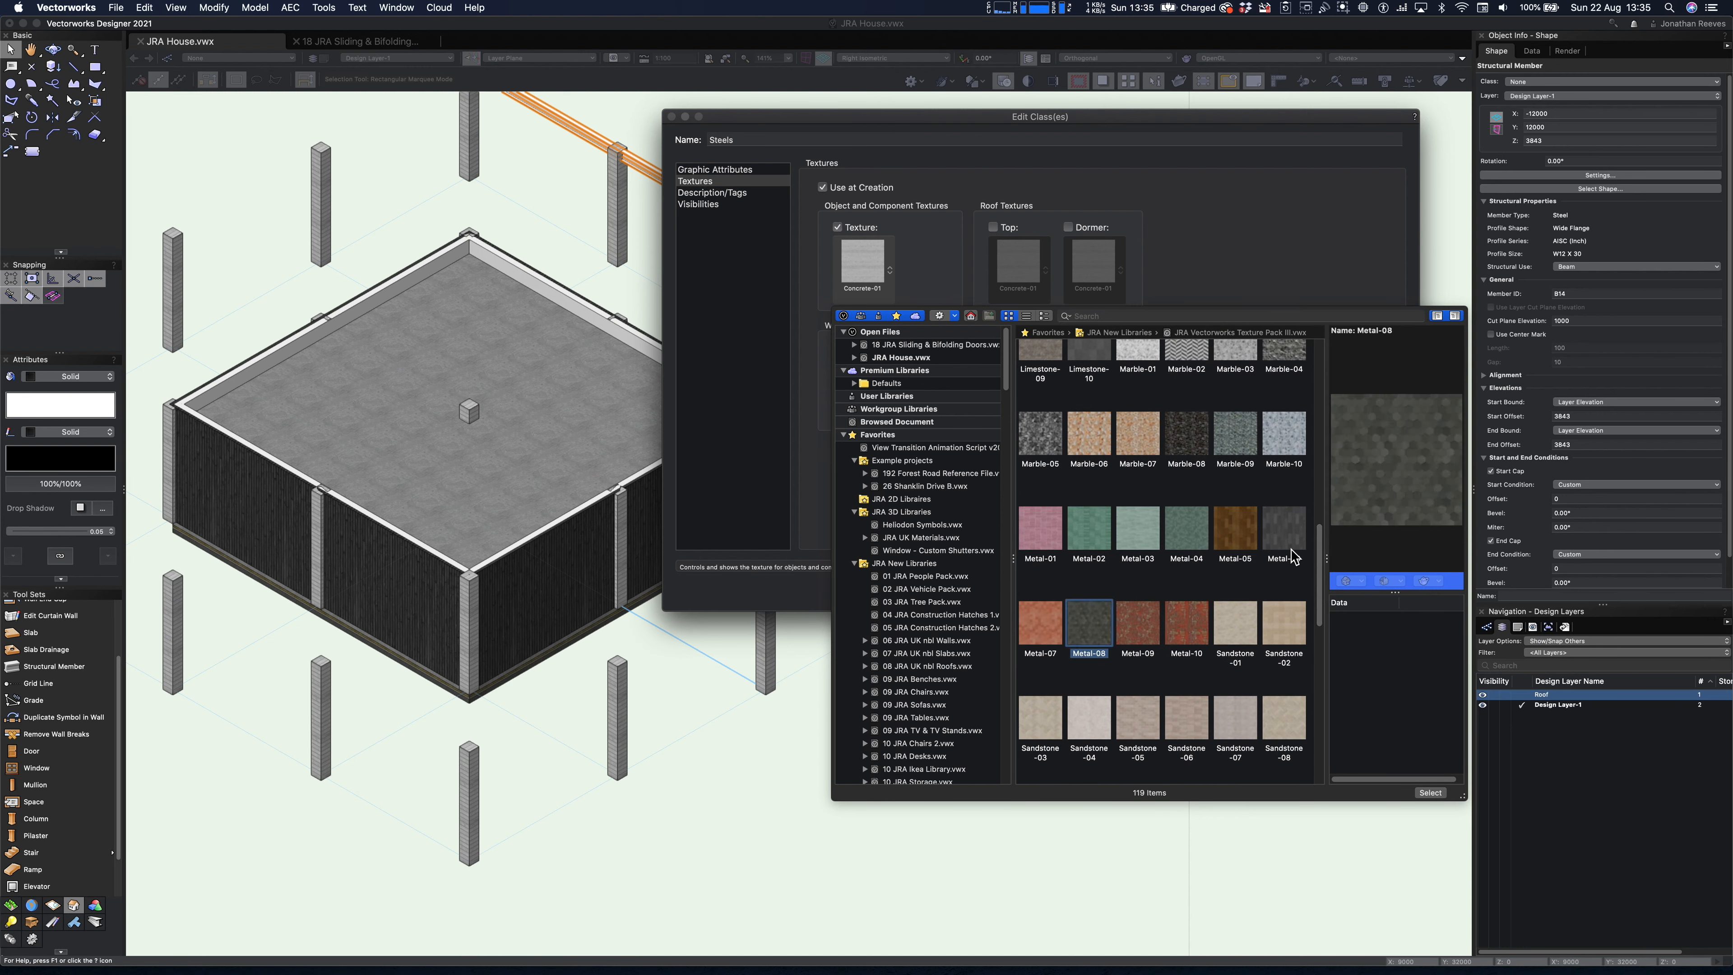
left_click(1144, 535)
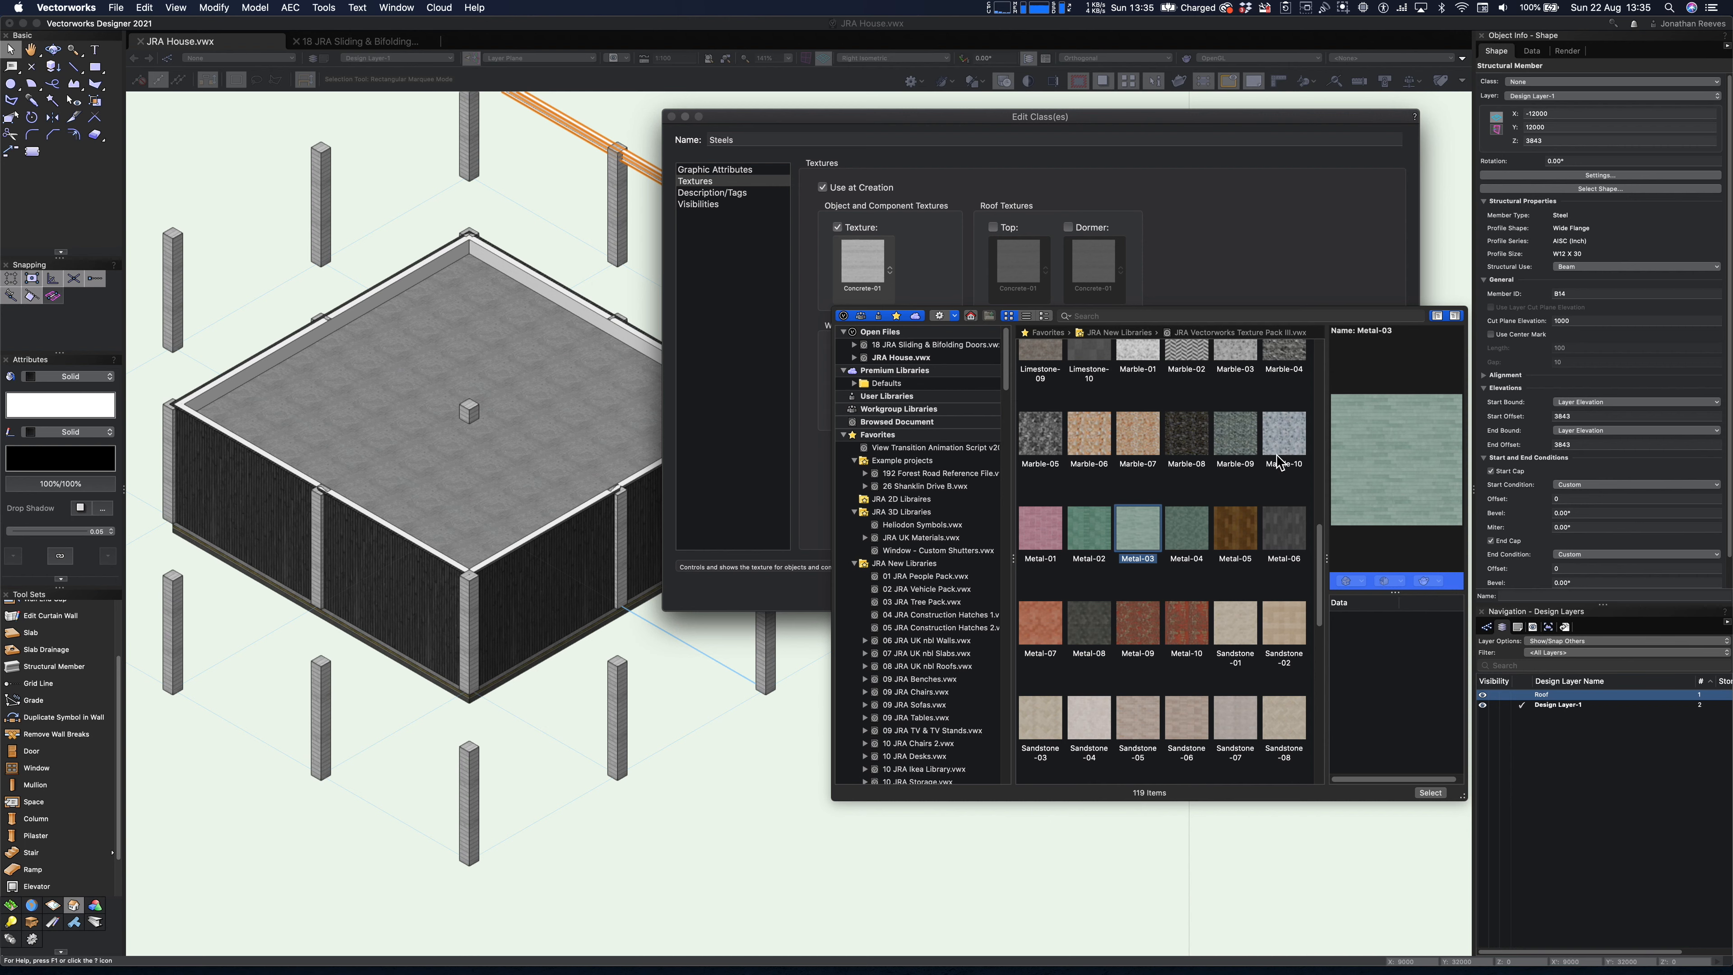
left_click(1191, 624)
left_click(1119, 631)
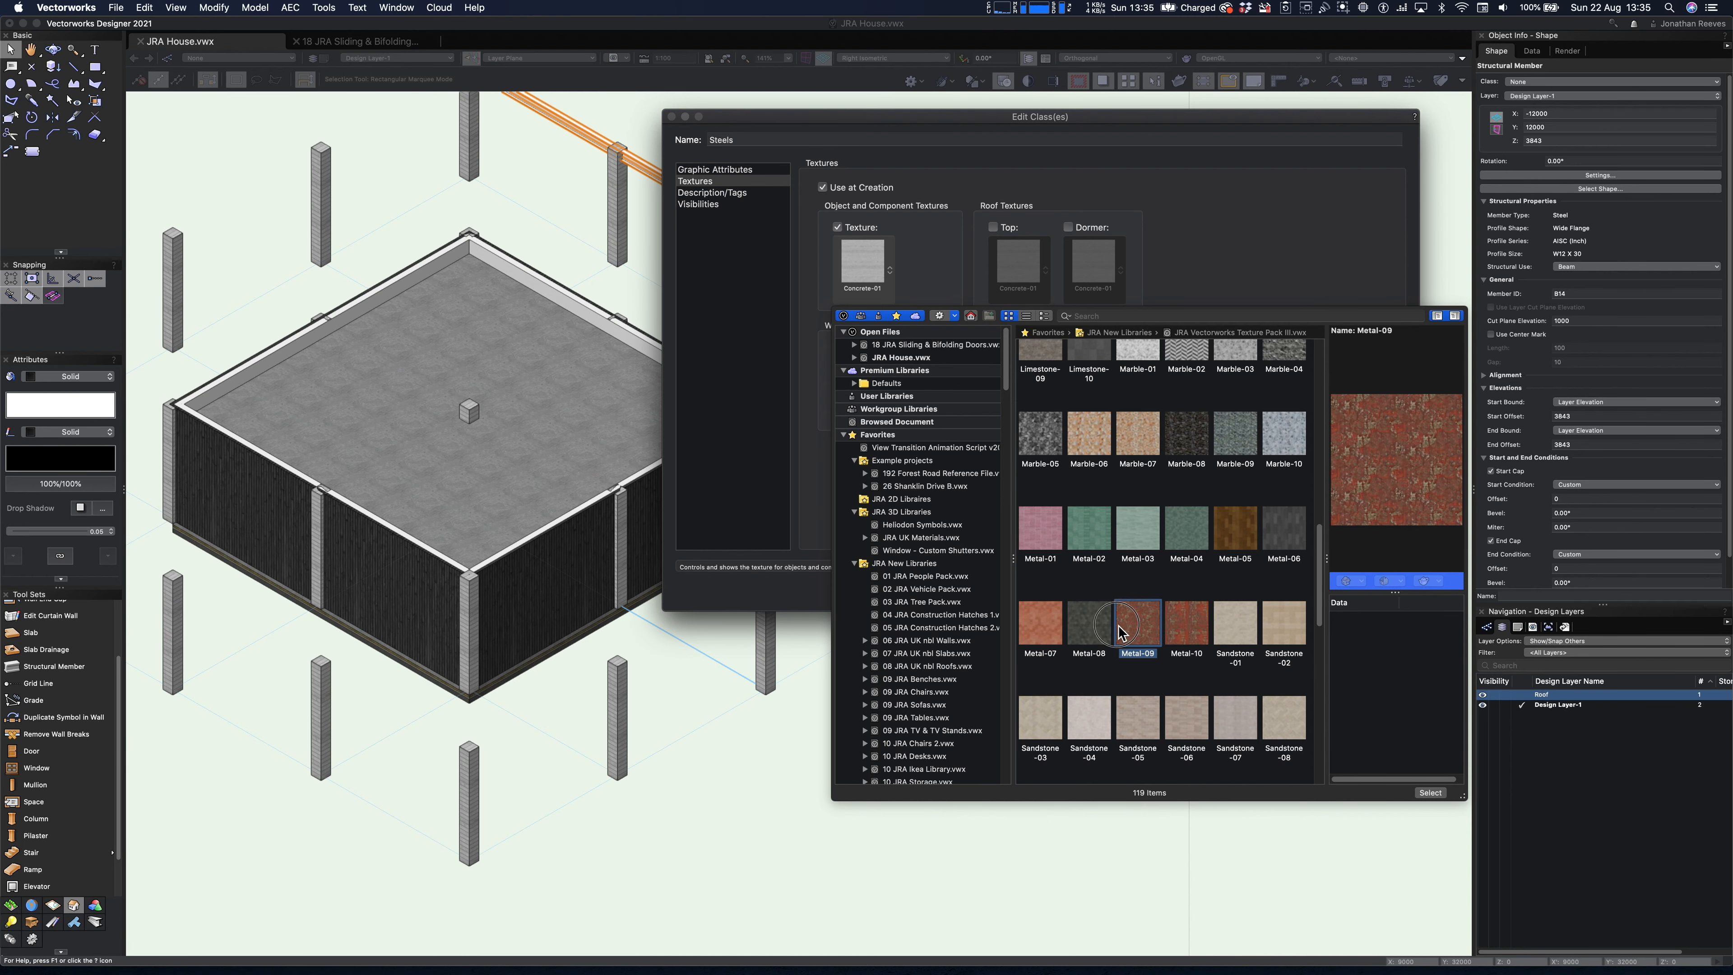
left_click(1198, 630)
double_click(1191, 625)
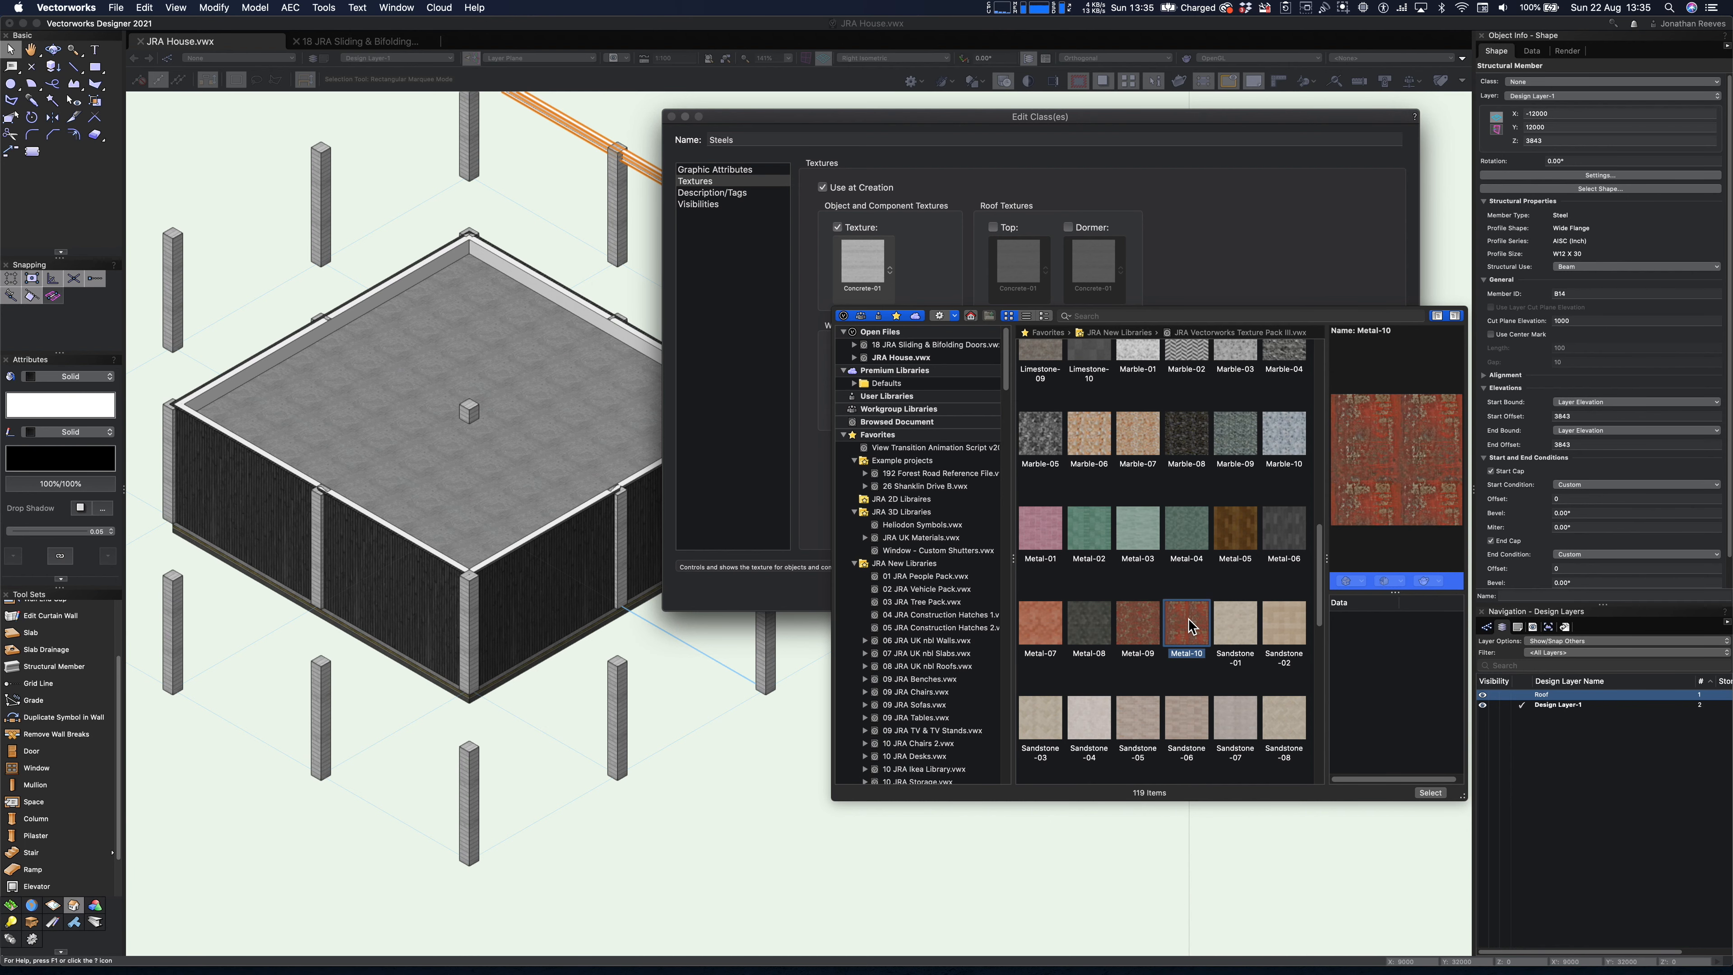
left_click(1384, 593)
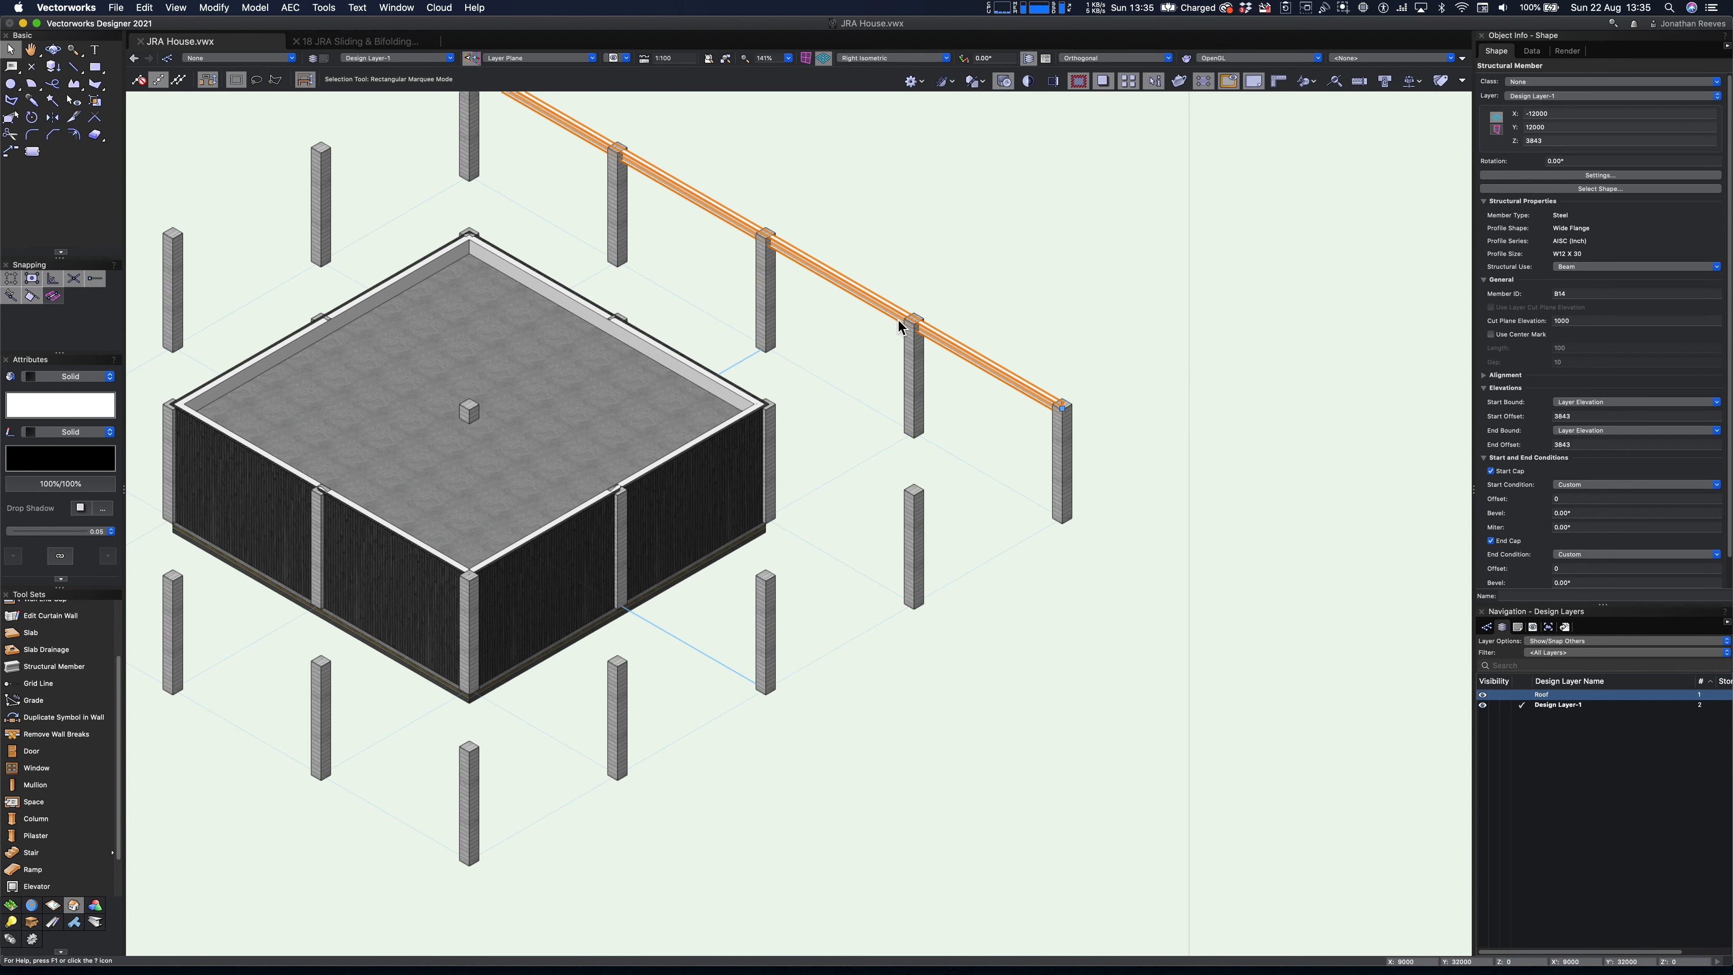
- Change the beam's steel shape to the BSI (Universal Beams) series with size 406 x 178 x 74
scroll(958, 352, "up", 15)
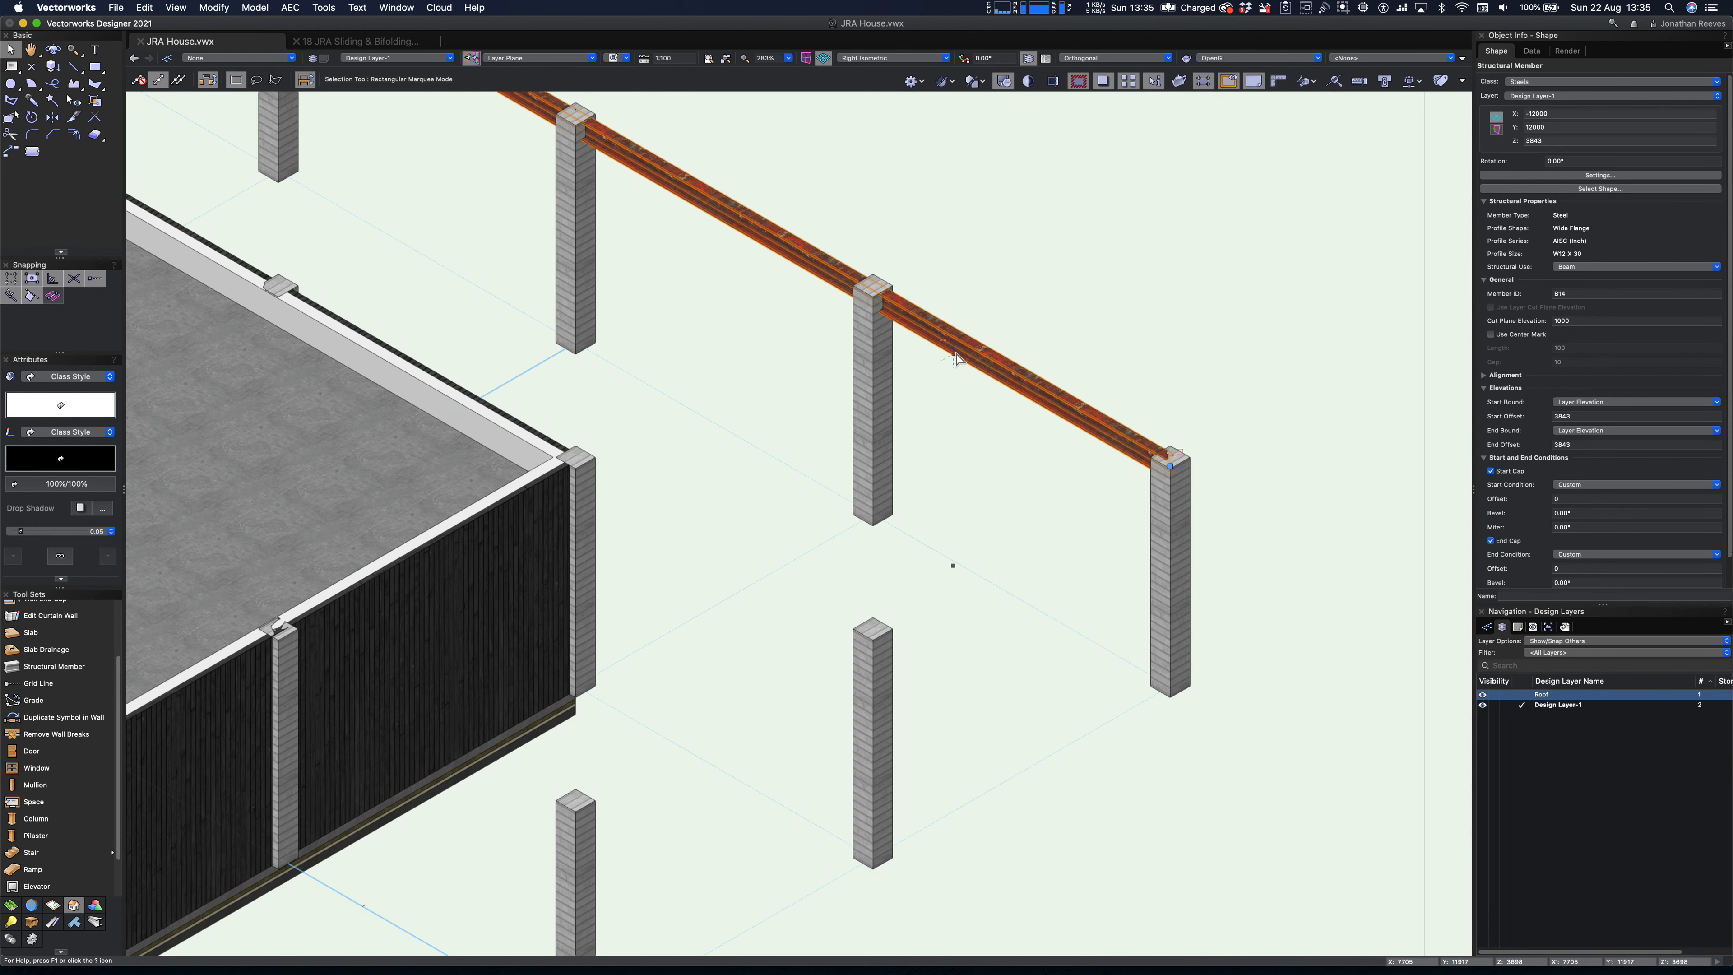
scroll(956, 356, "down", 14)
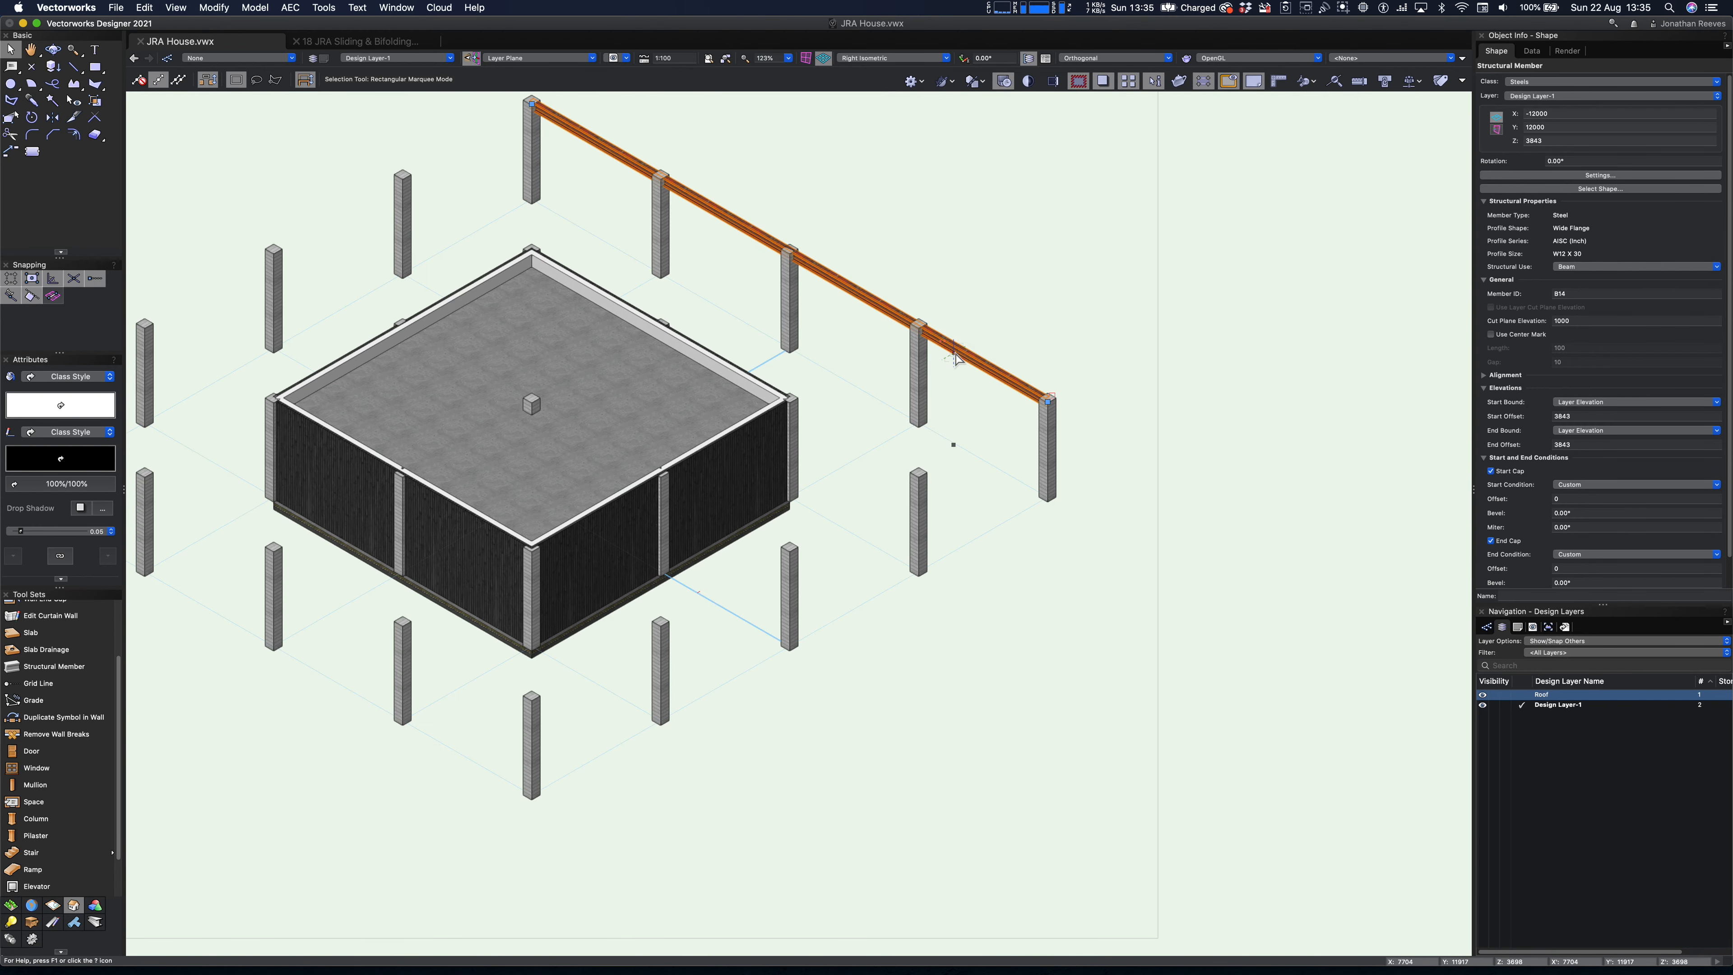
scroll(956, 358, "up", 4)
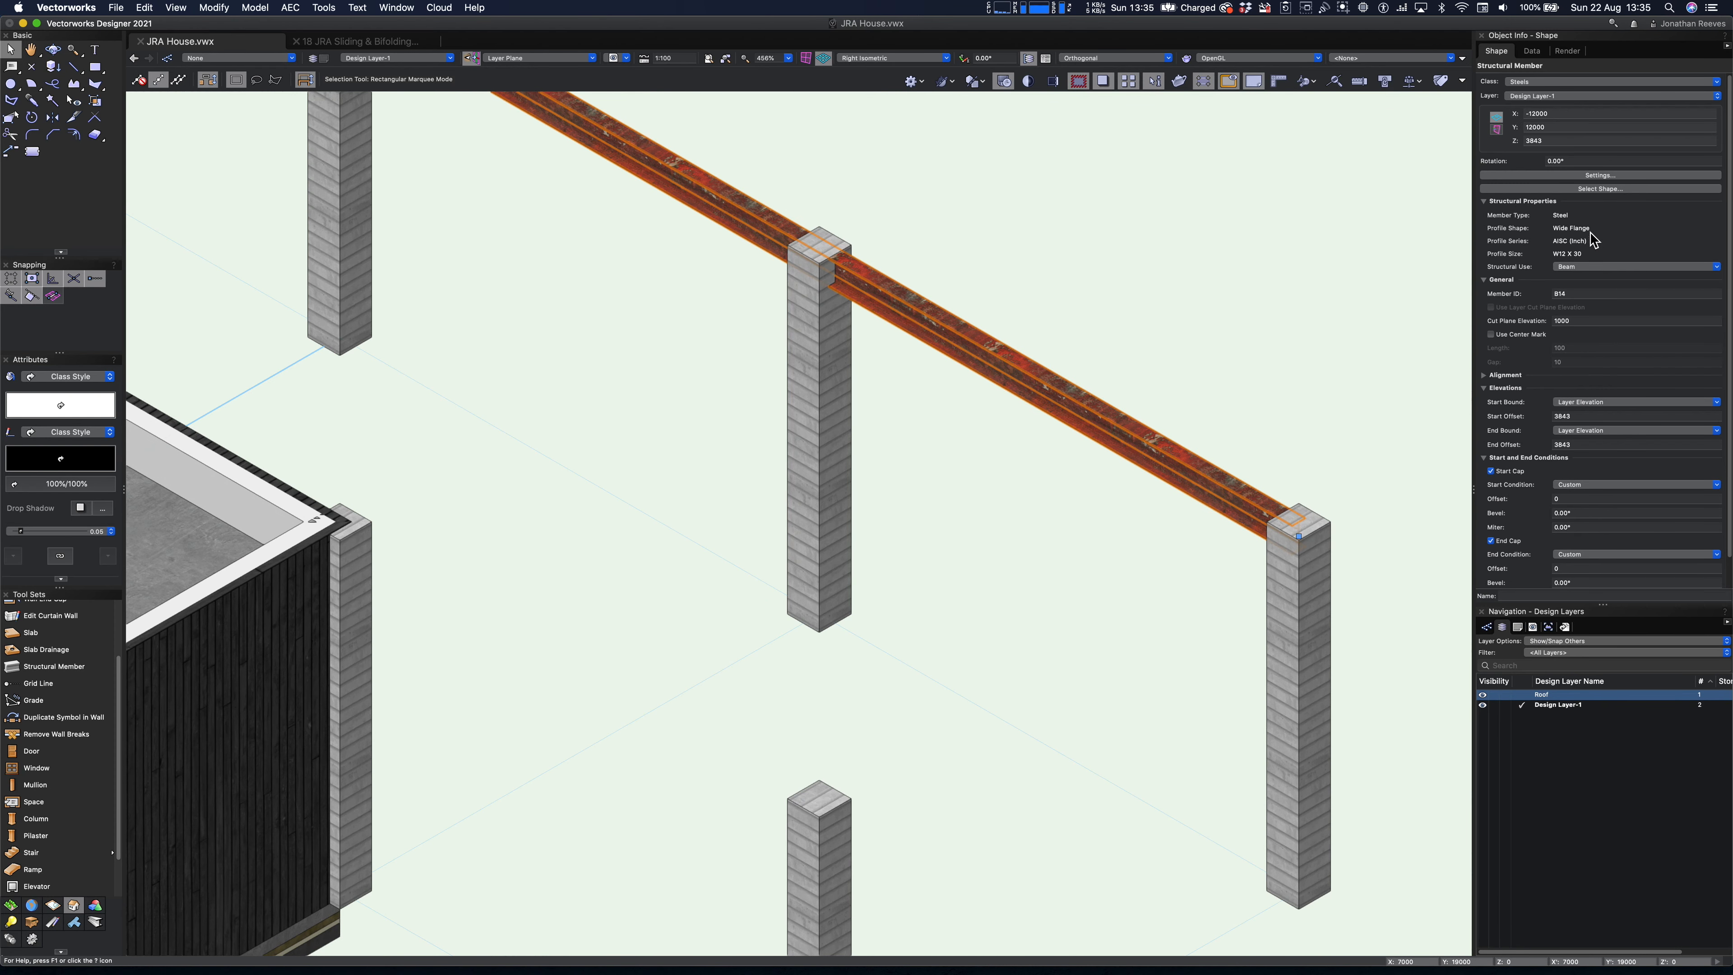
left_click(1592, 191)
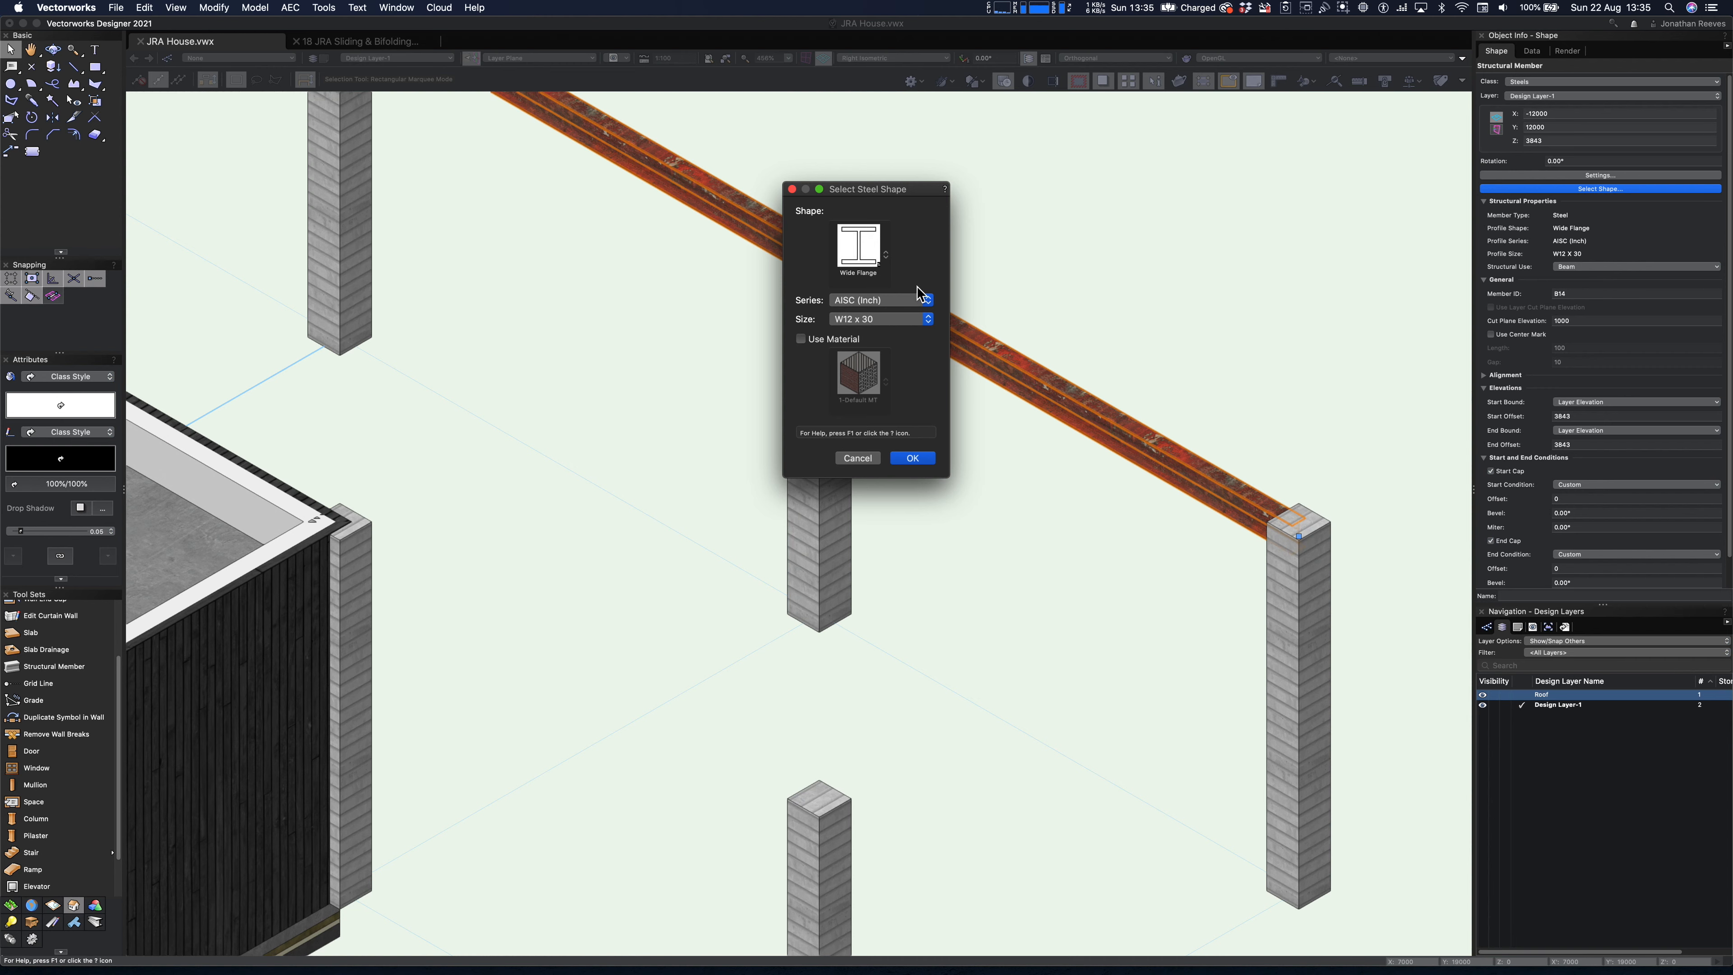
left_click(898, 326)
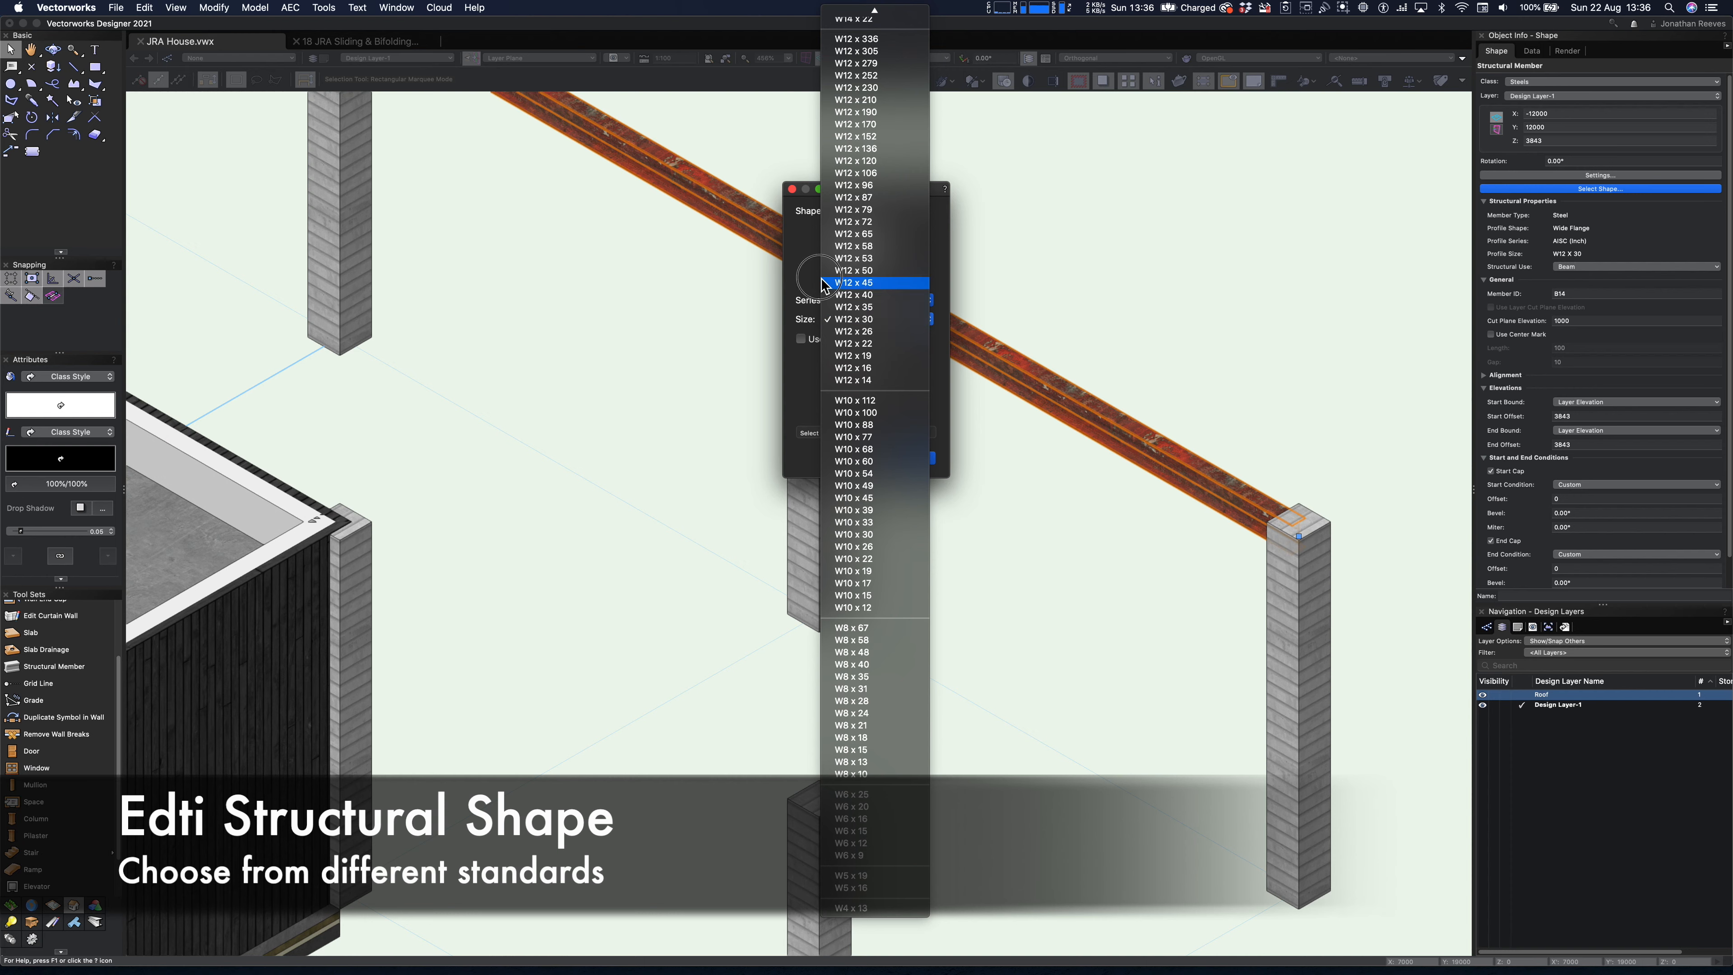
left_click(895, 320)
left_click(864, 301)
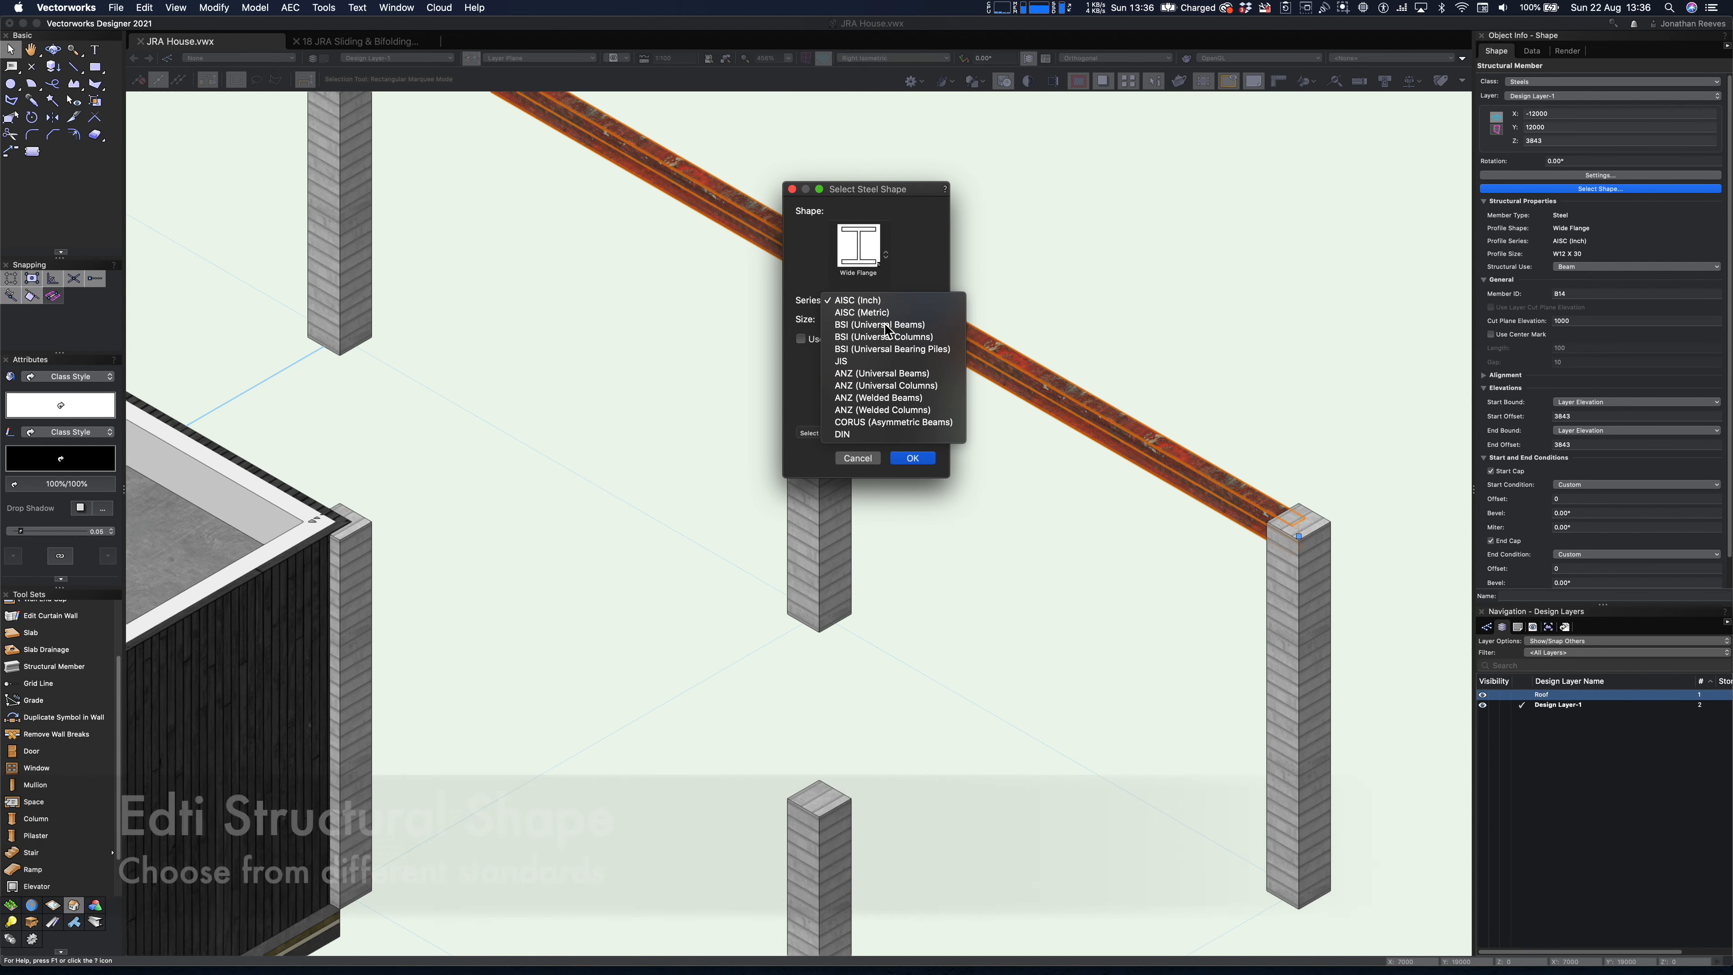
left_click(883, 324)
left_click(881, 319)
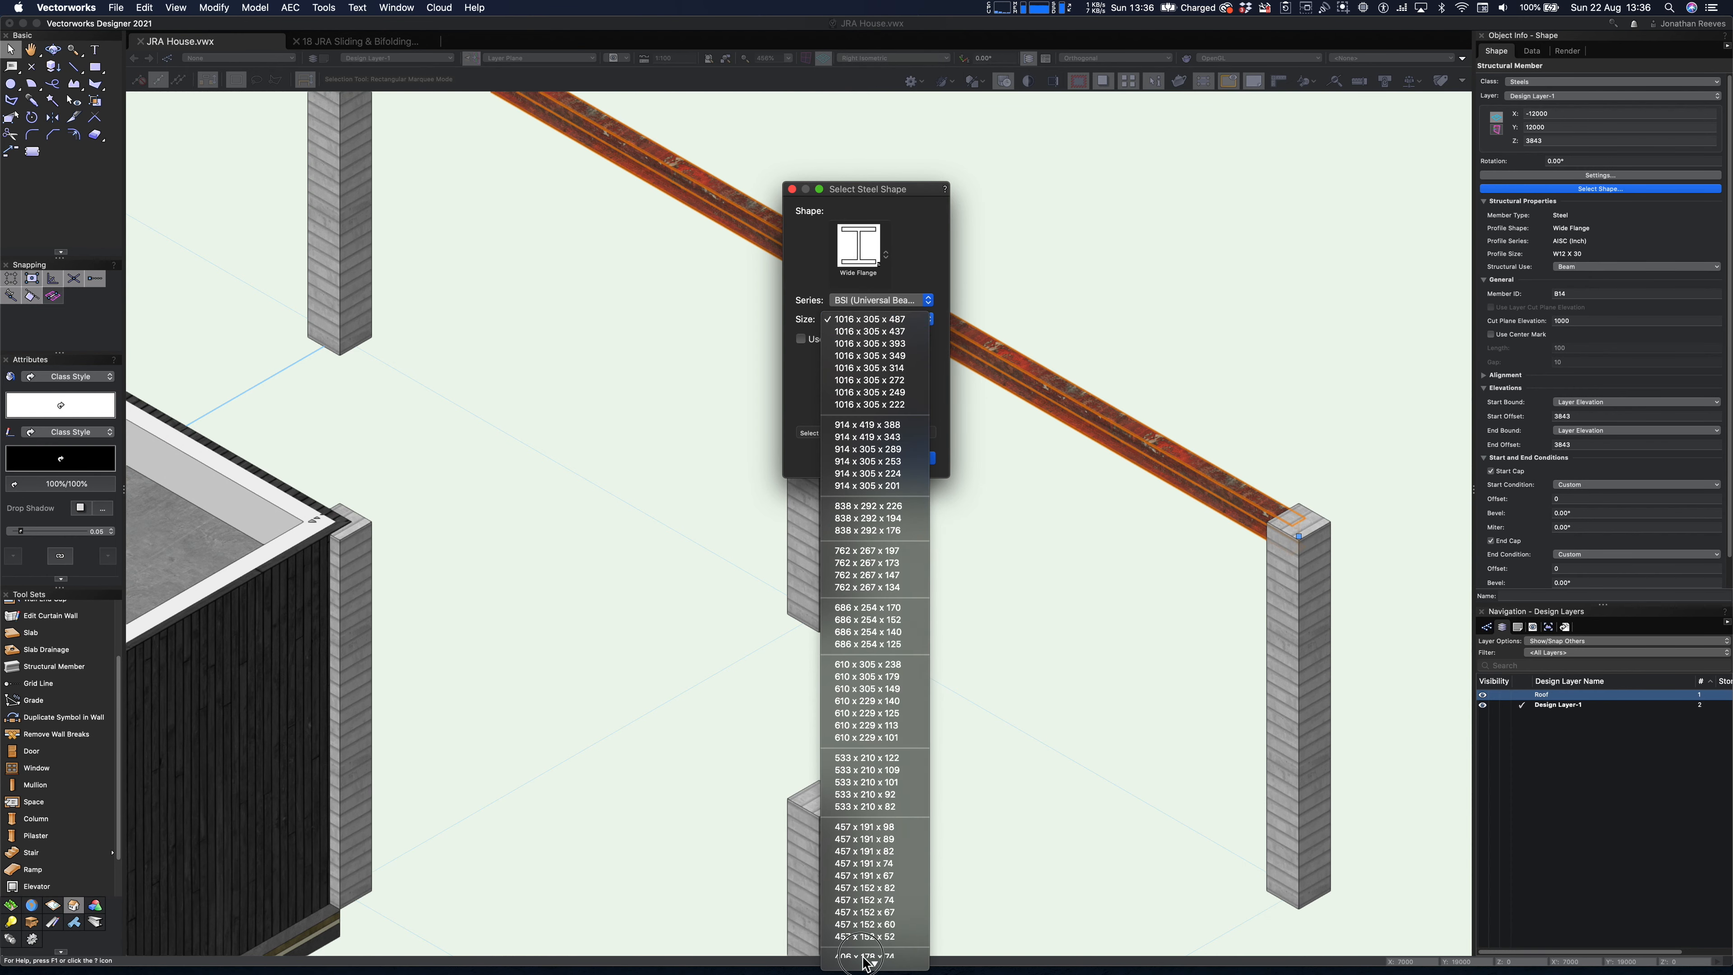
scroll(859, 887, "down", 5)
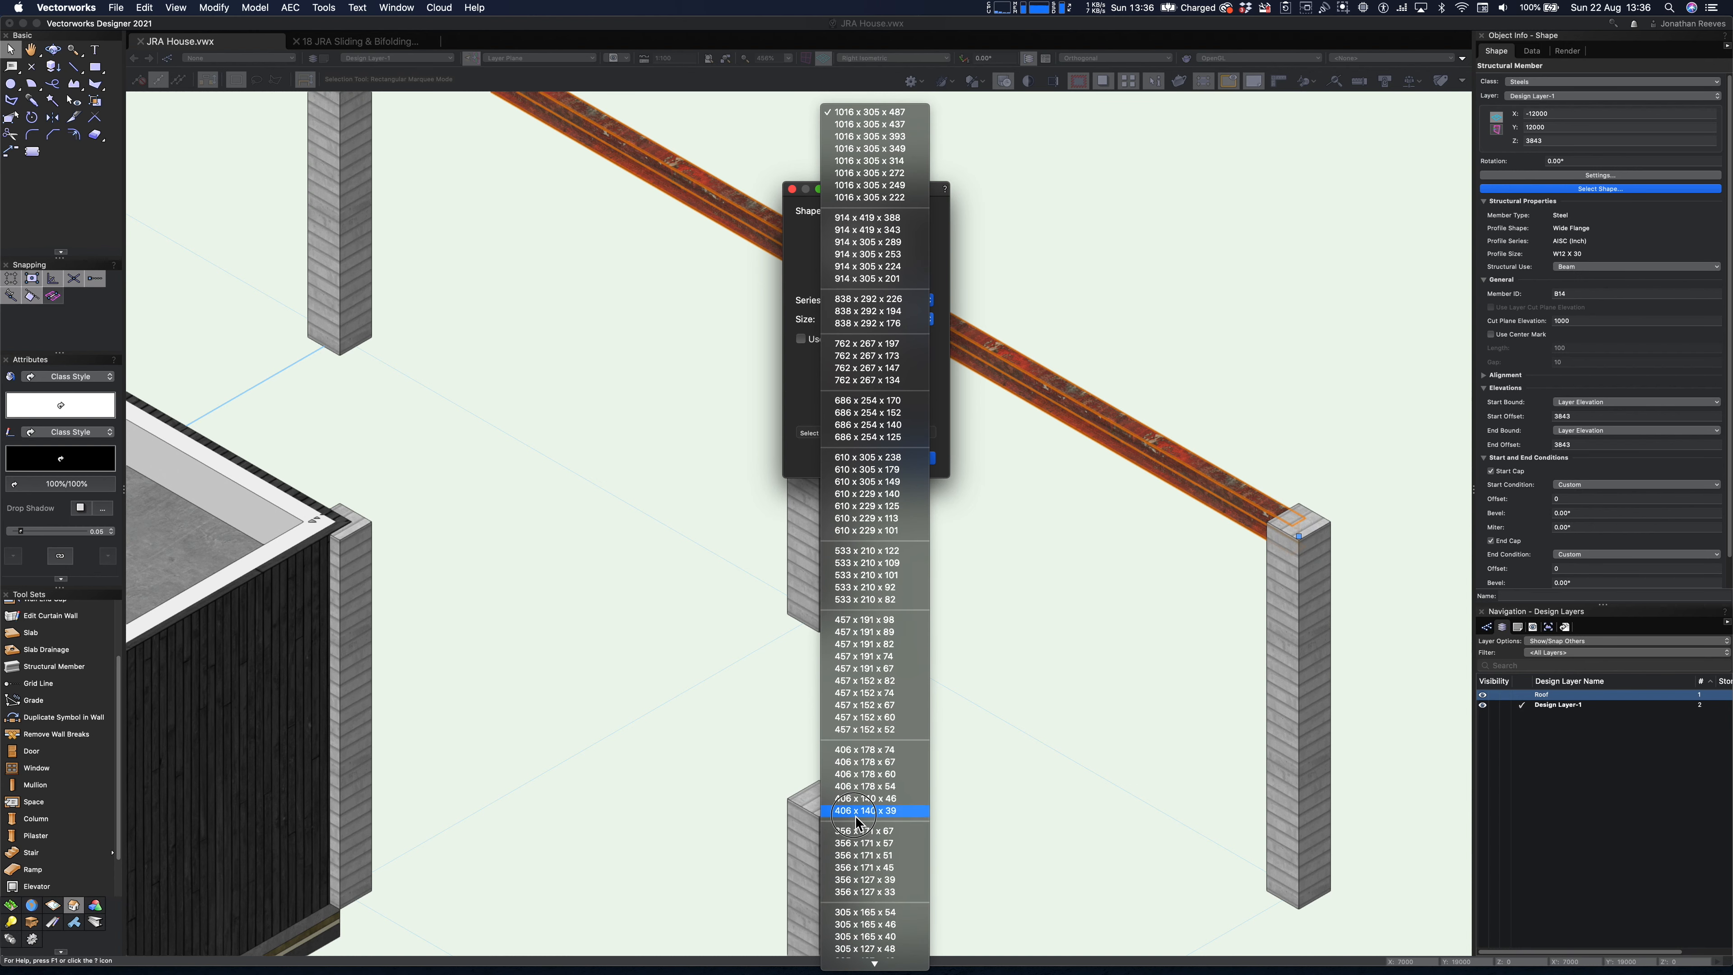
left_click(887, 751)
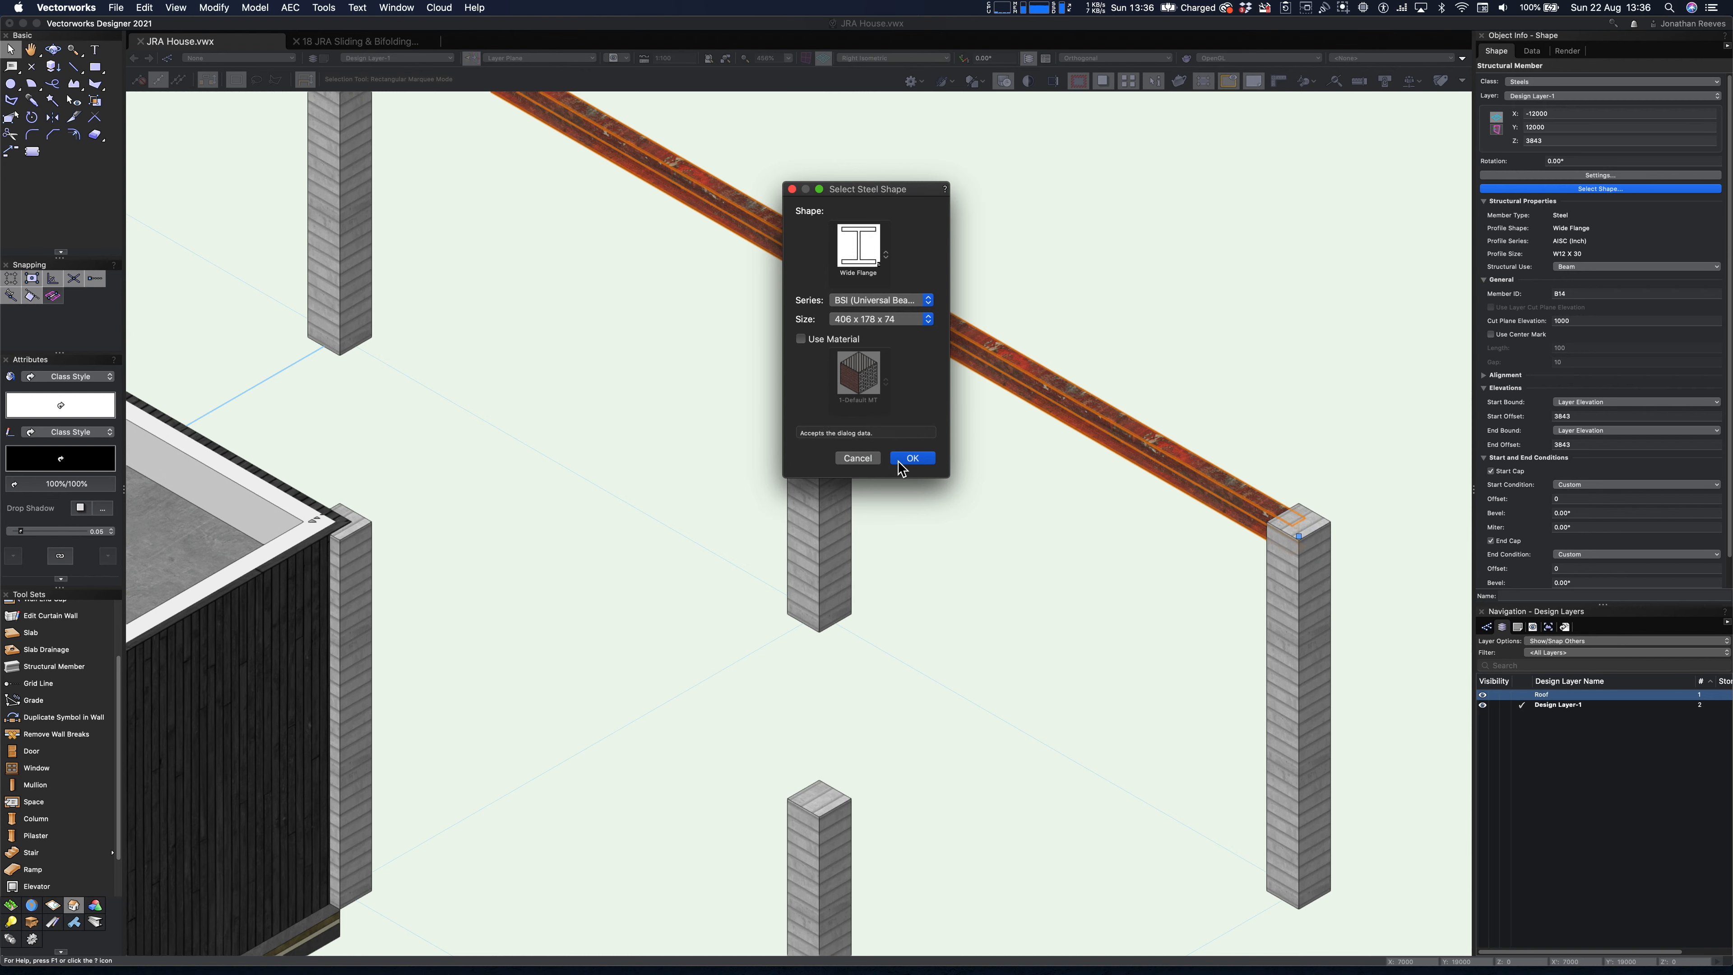
left_click(917, 457)
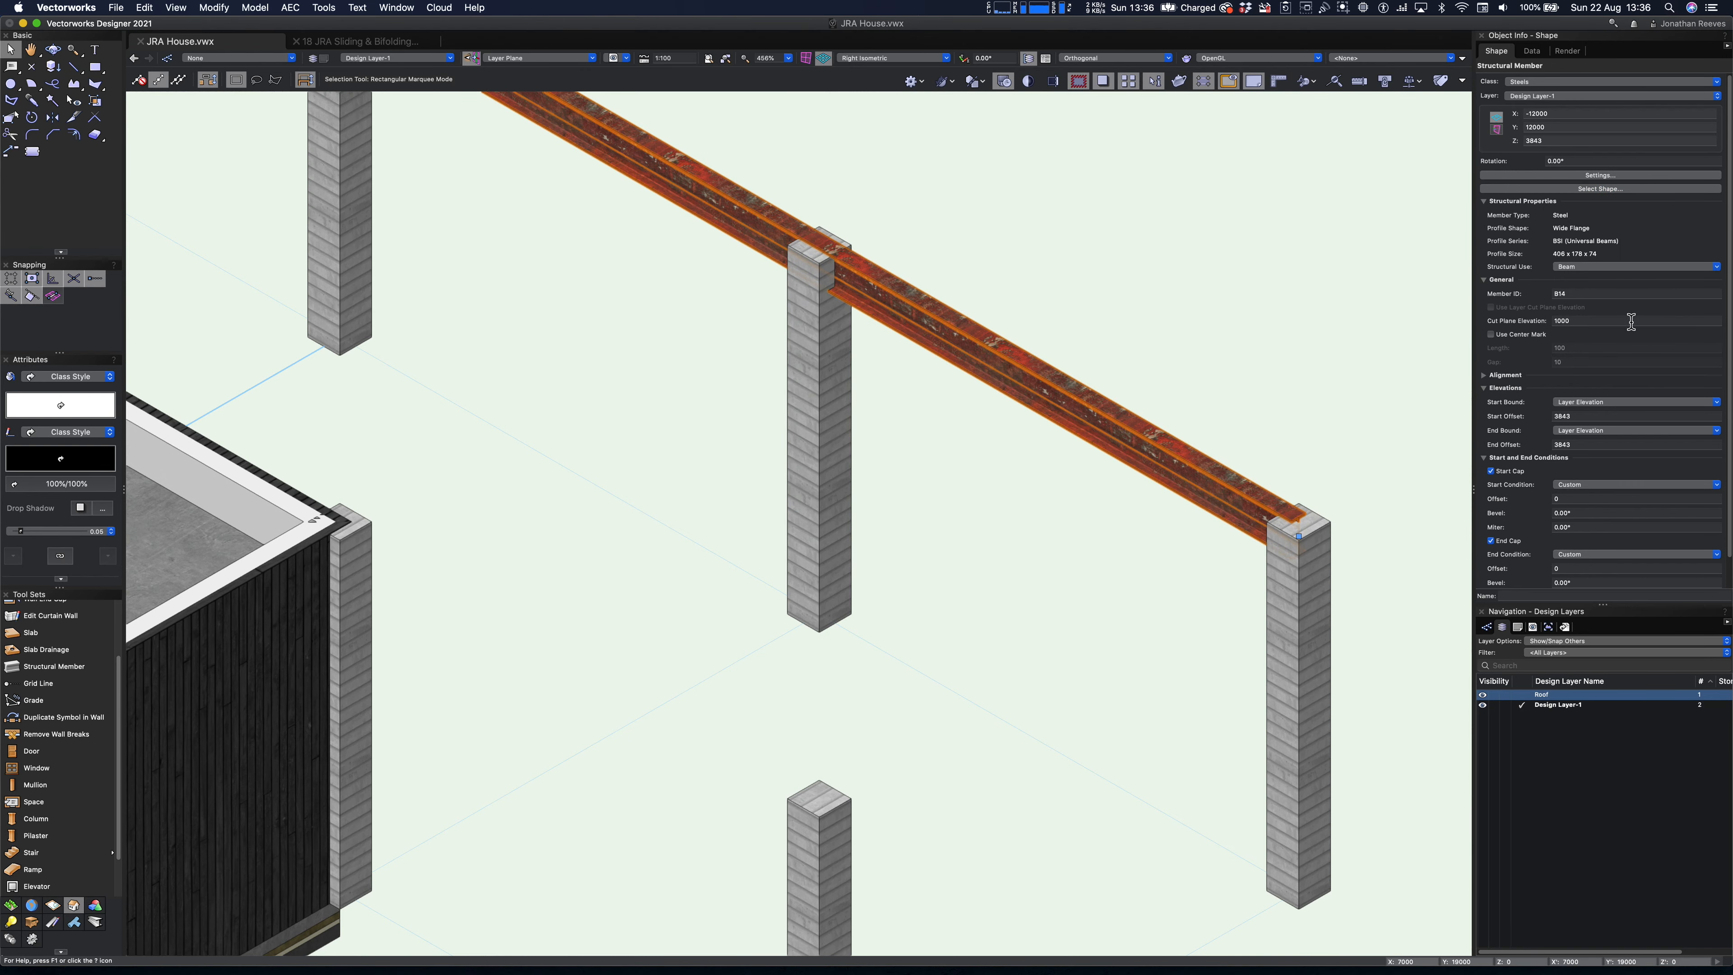
- Copy the beam in plan to each of the four remaining horizontal rows of columns, snapping to the column centres
scroll(1244, 378, "down", 5)
key("super+5")
key("super+6")
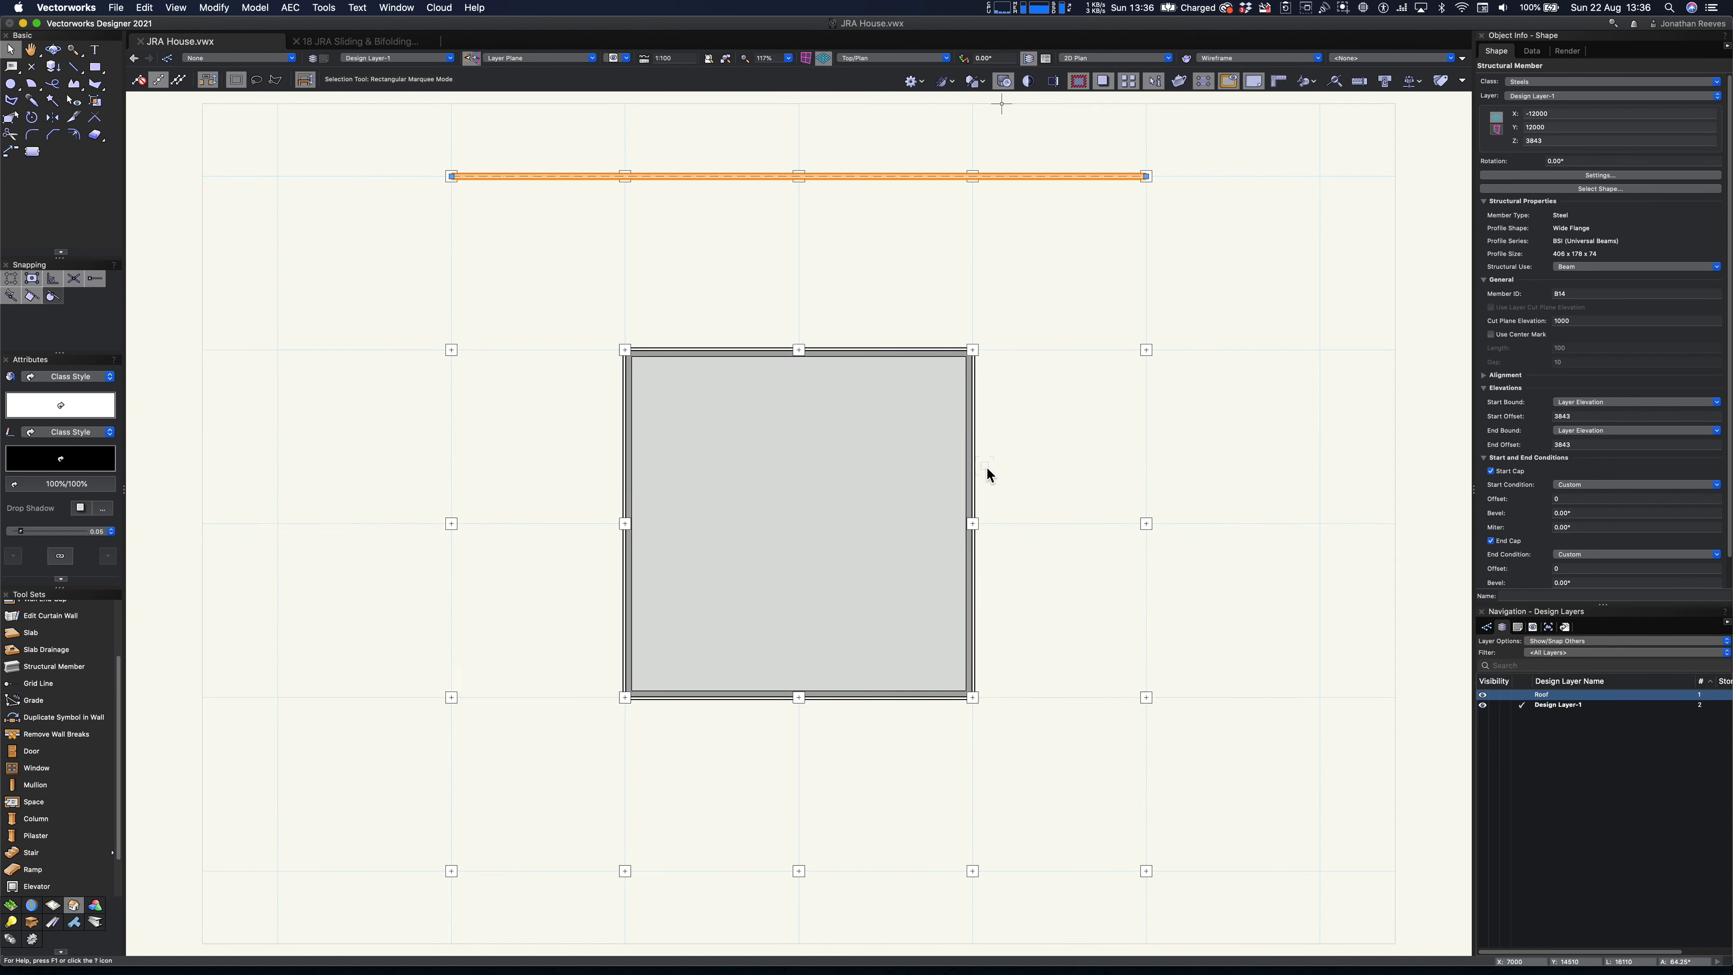
scroll(1145, 176, "up", 3)
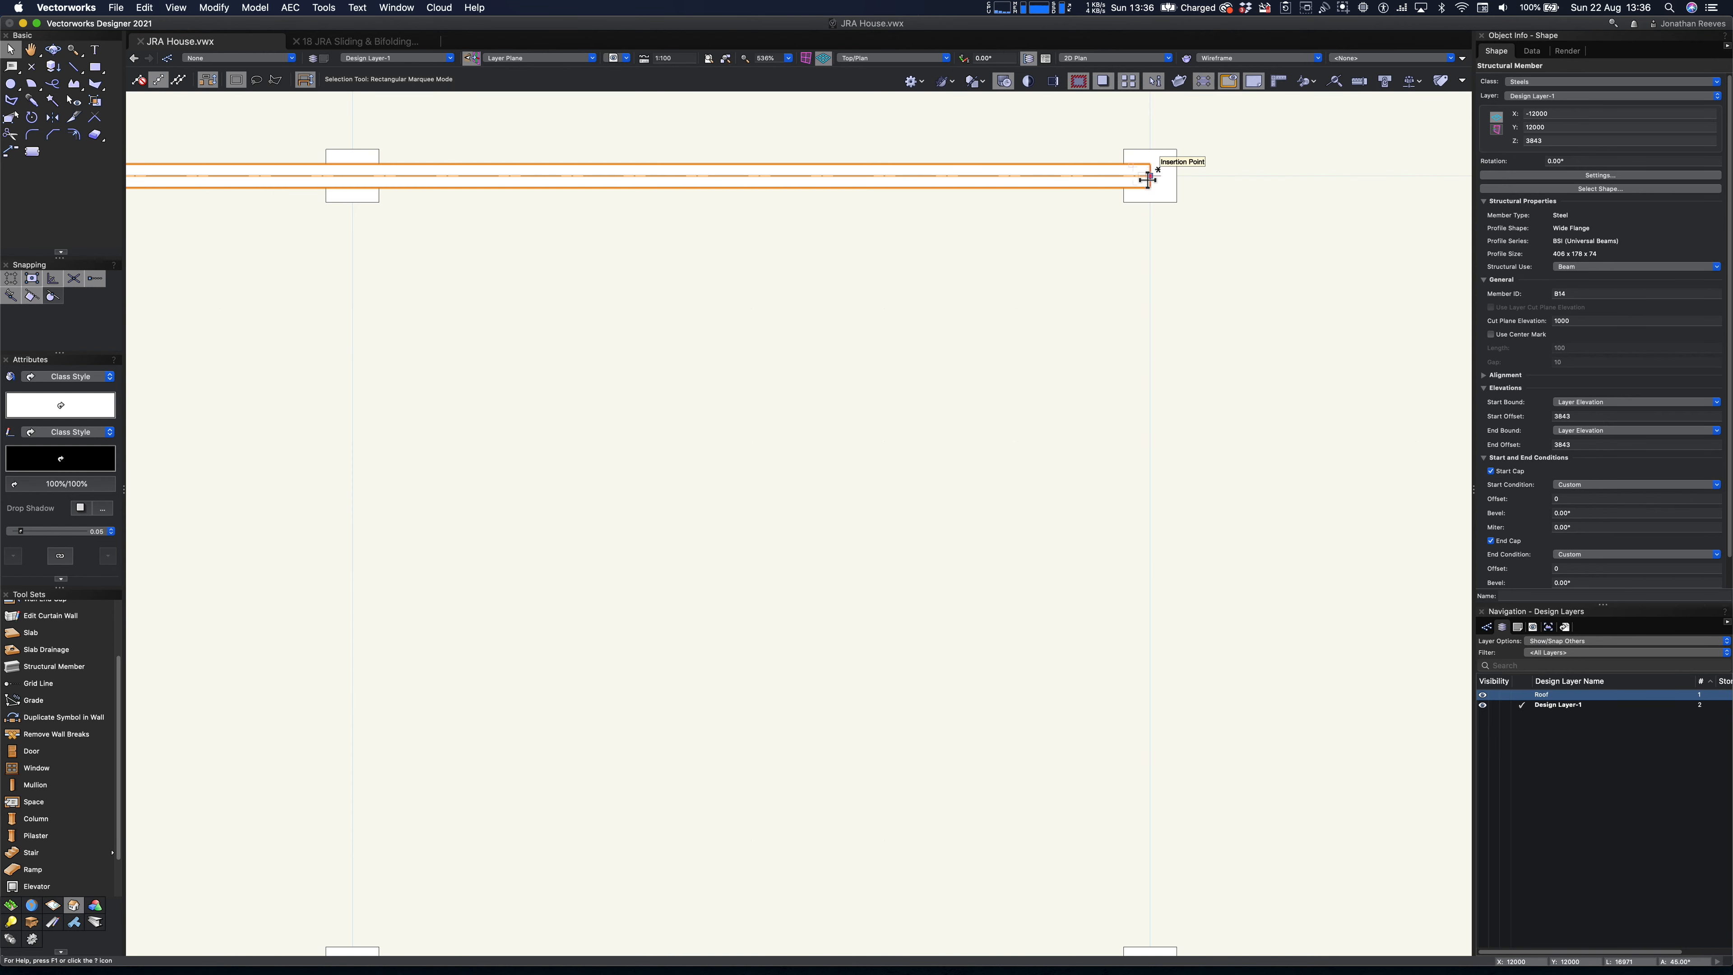
left_click_drag(1145, 179, 1153, 536)
key("super+d")
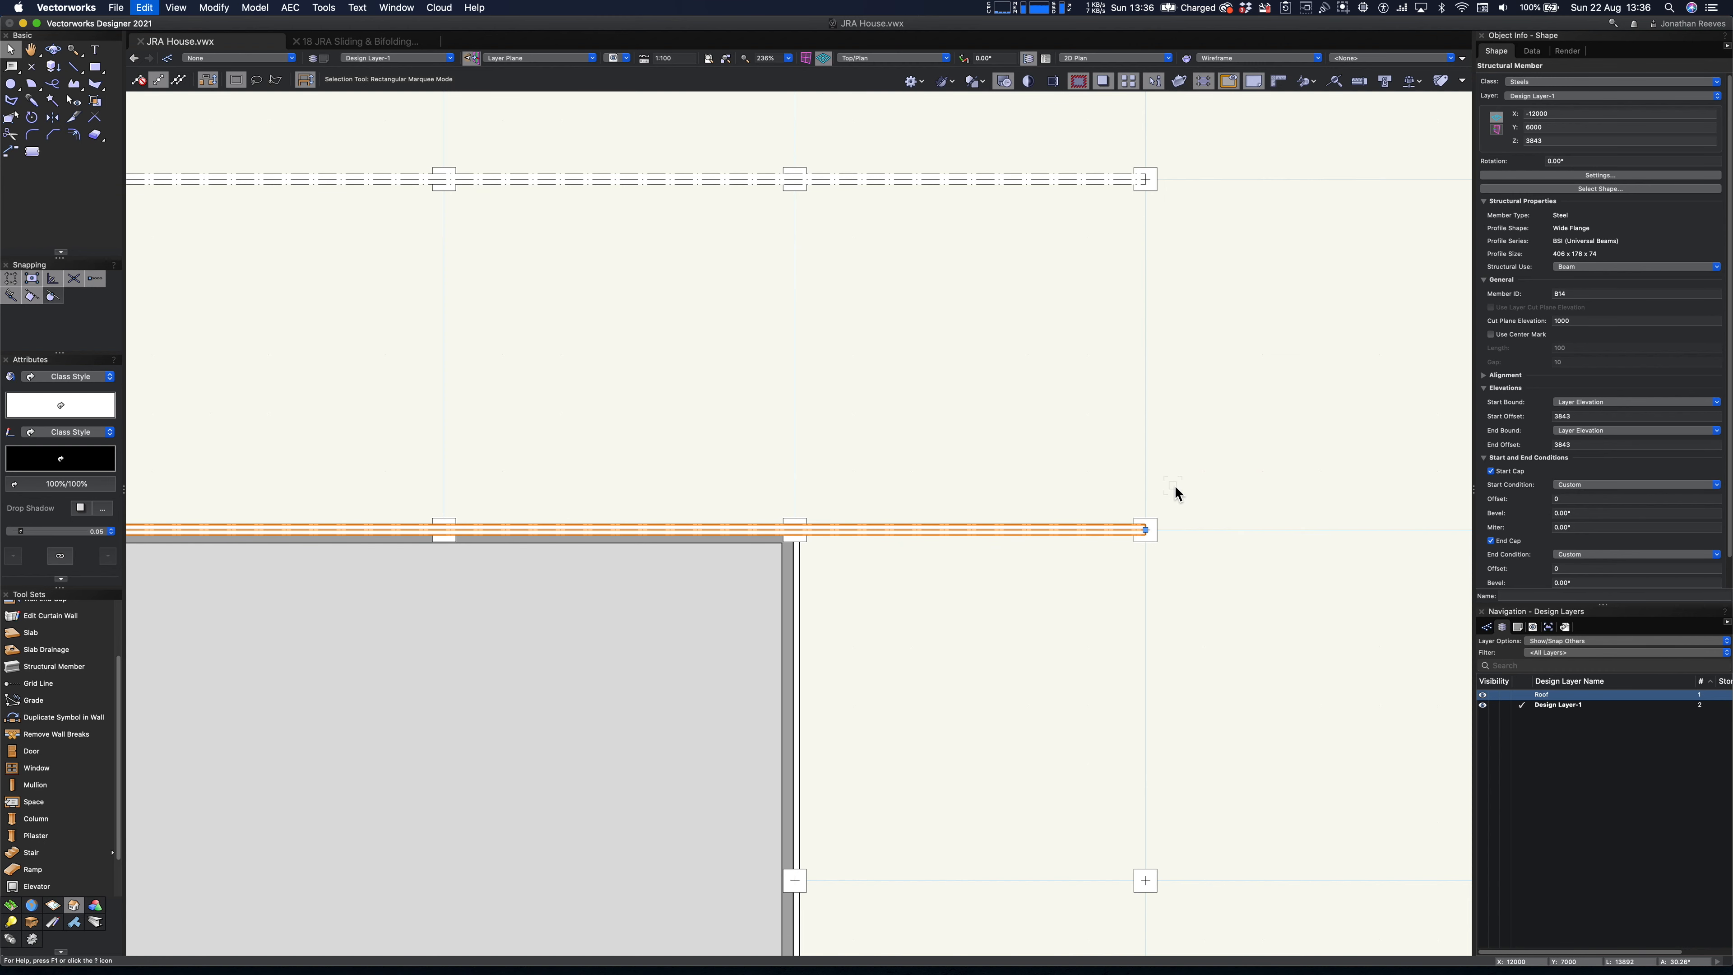
scroll(1179, 475, "down", 8)
key("super+d")
key("super+d")
- Duplicate the lowest horizontal beam in plan and rotate the copy 90° so it runs perpendicular to the others
key("c")
left_click_drag(889, 365, 1244, 706)
key("x")
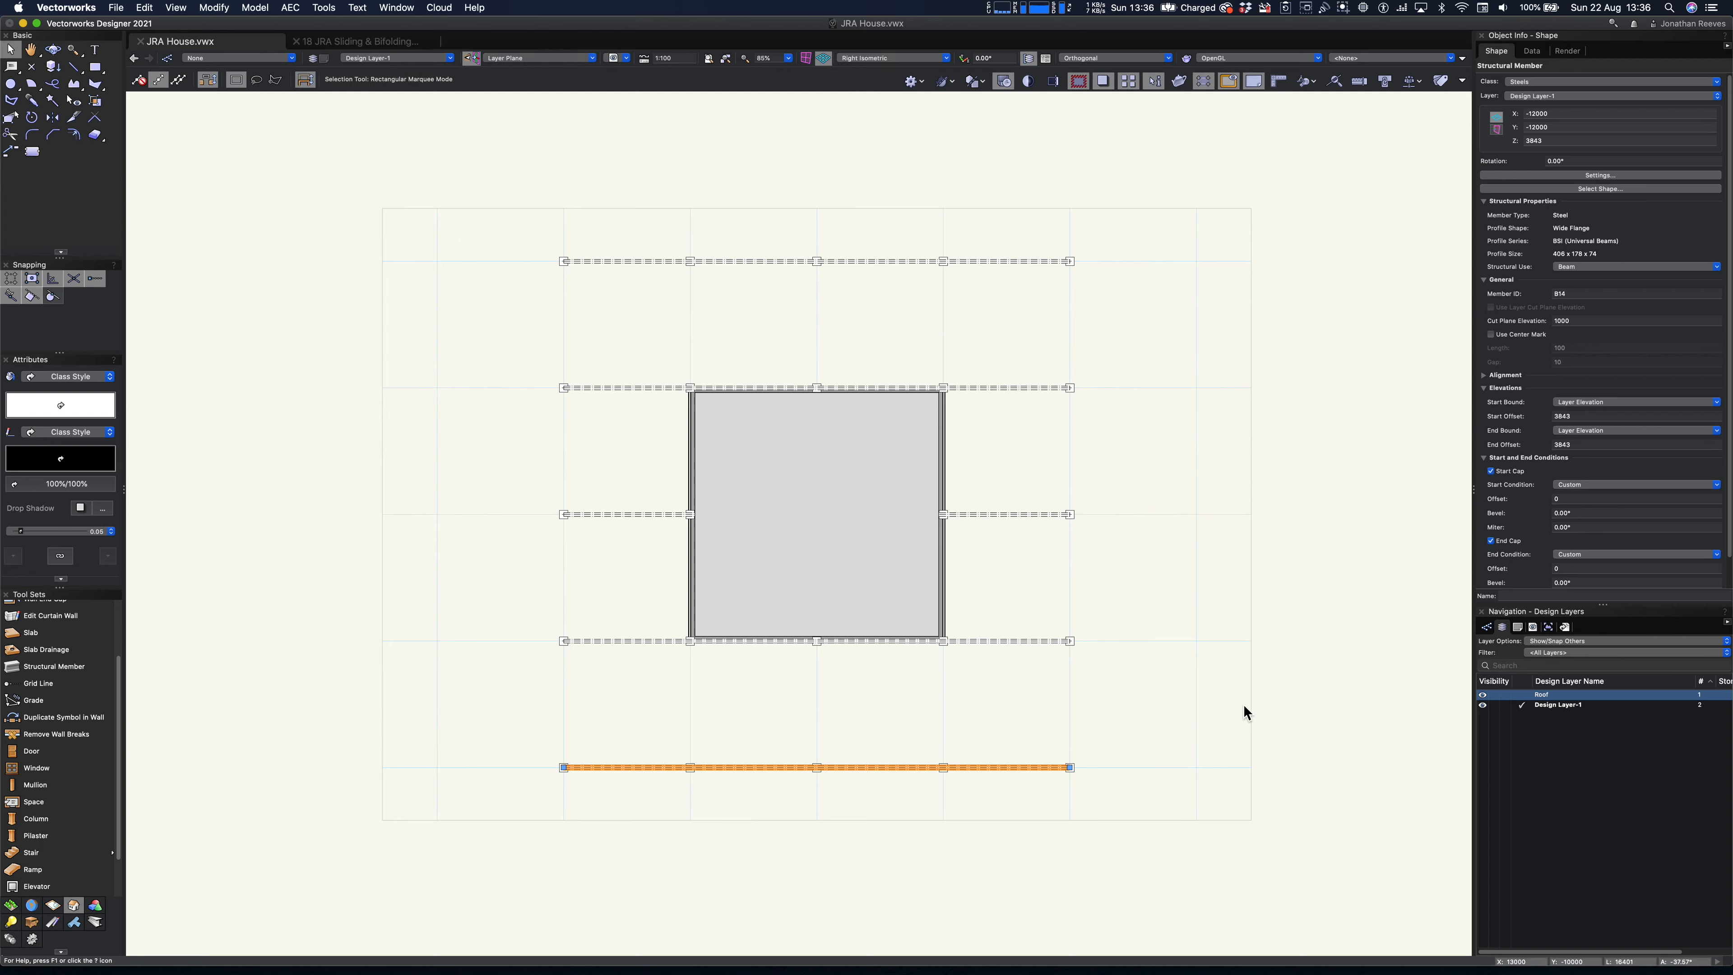
key("3")
key("0")
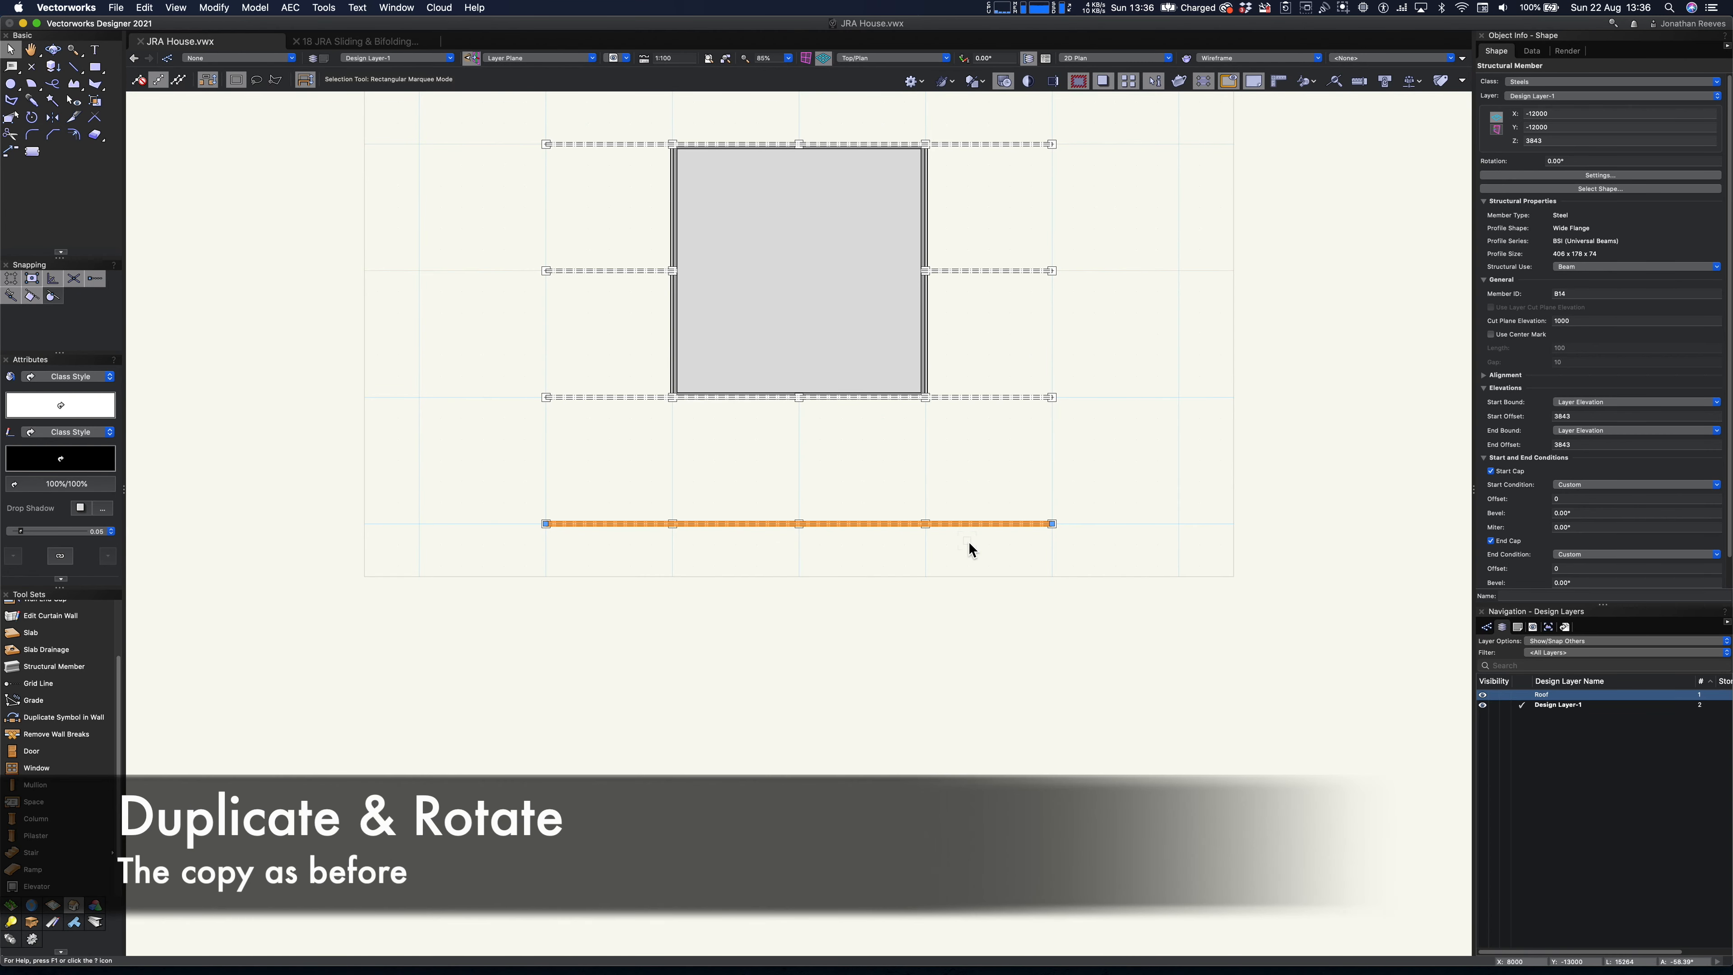
key("super+d")
key("super+l")
left_click(825, 775)
left_click_drag(797, 763, 1075, 404)
- Move the rotated beam so its lower end snaps to the centre of the lower-right corner column
key("c")
left_click_drag(990, 489, 1125, 601)
key("x")
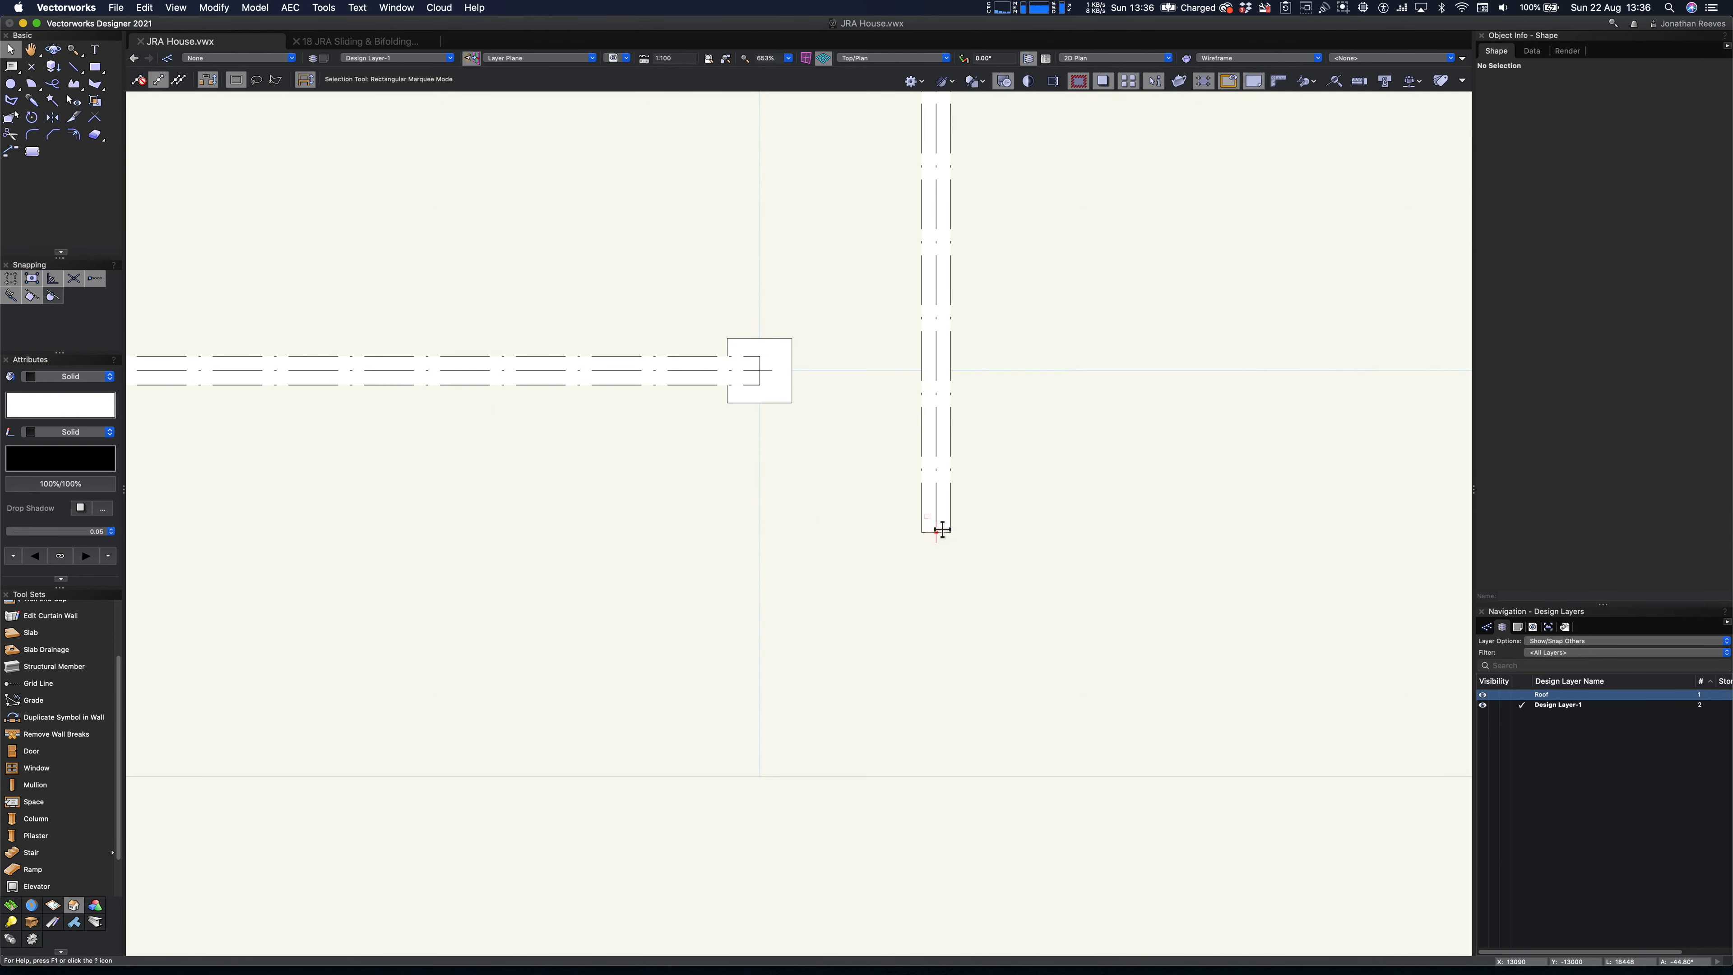
left_click_drag(936, 532, 763, 375)
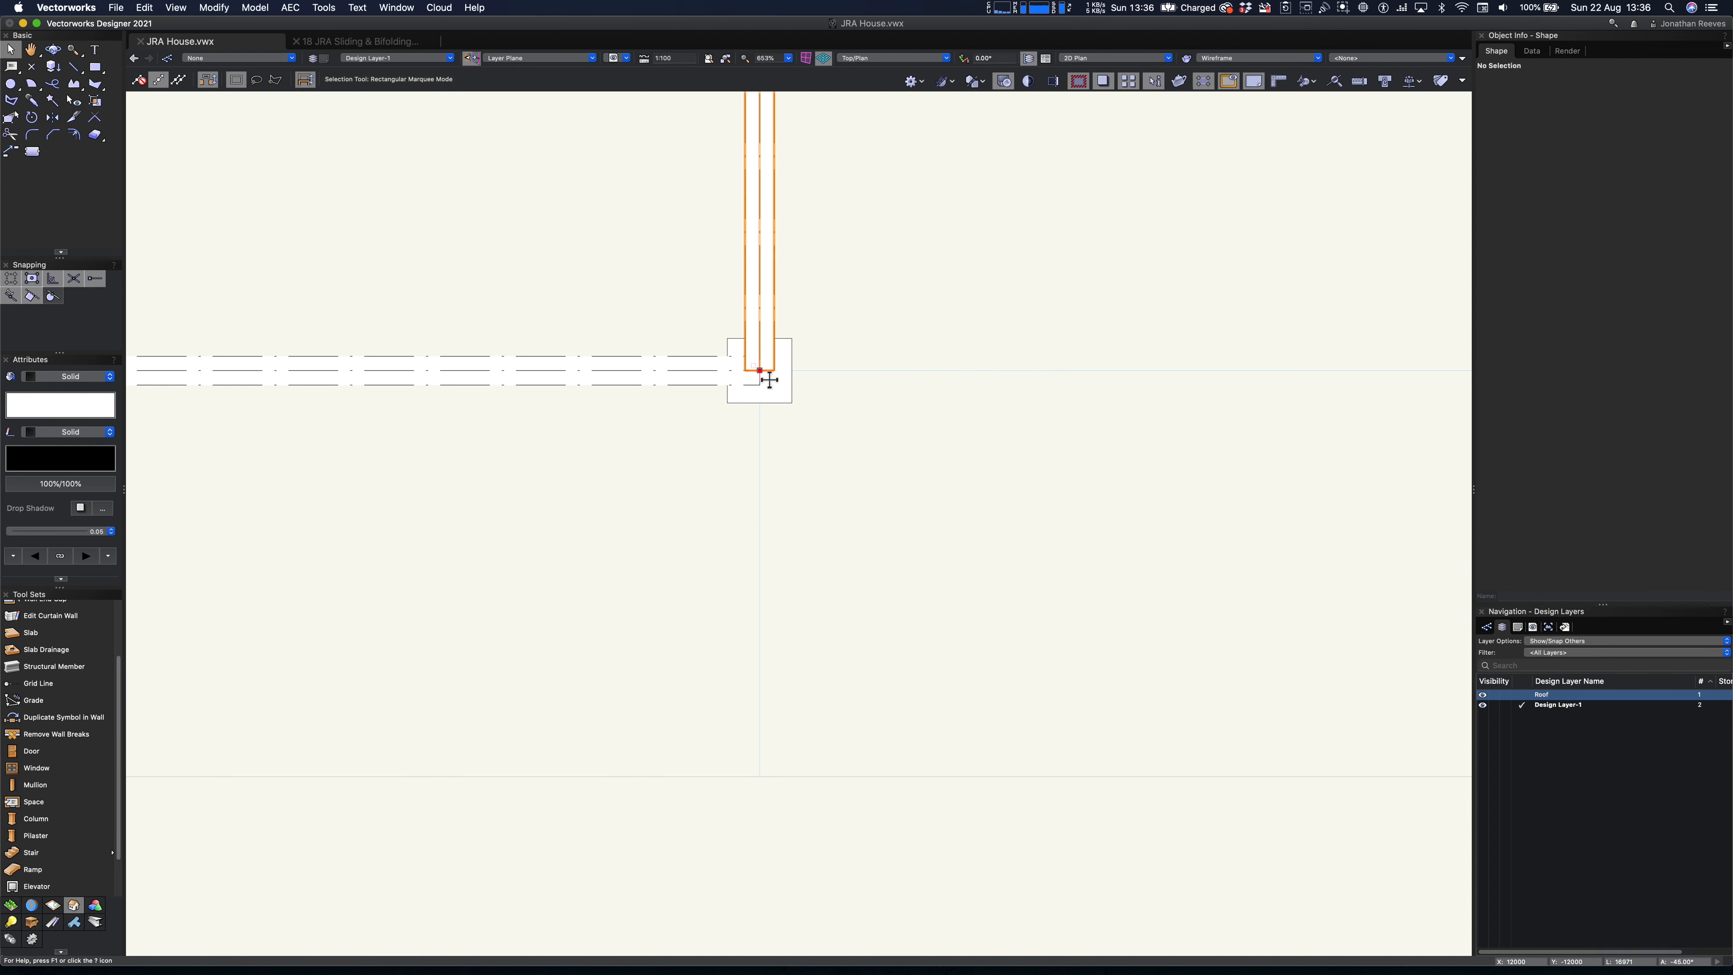
key("super+6")
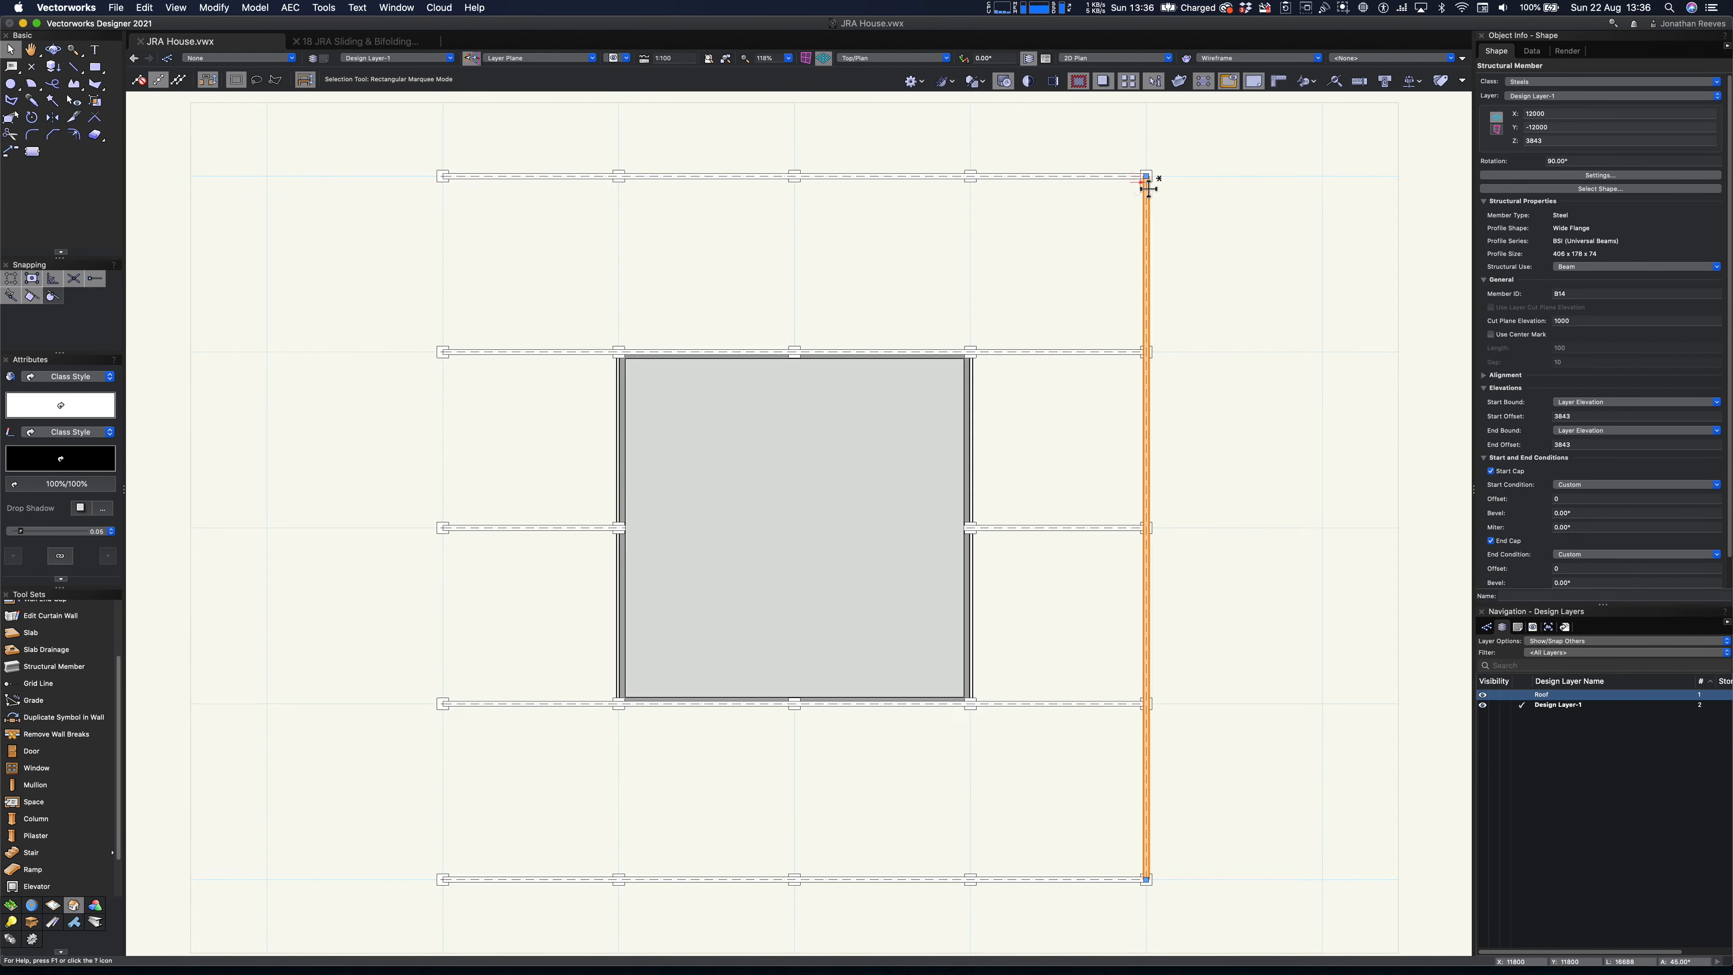
- Copy the rotated beam leftward onto each of the four remaining vertical column lines to complete the beam grid
scroll(1145, 180, "up", 3)
scroll(1148, 176, "up", 3)
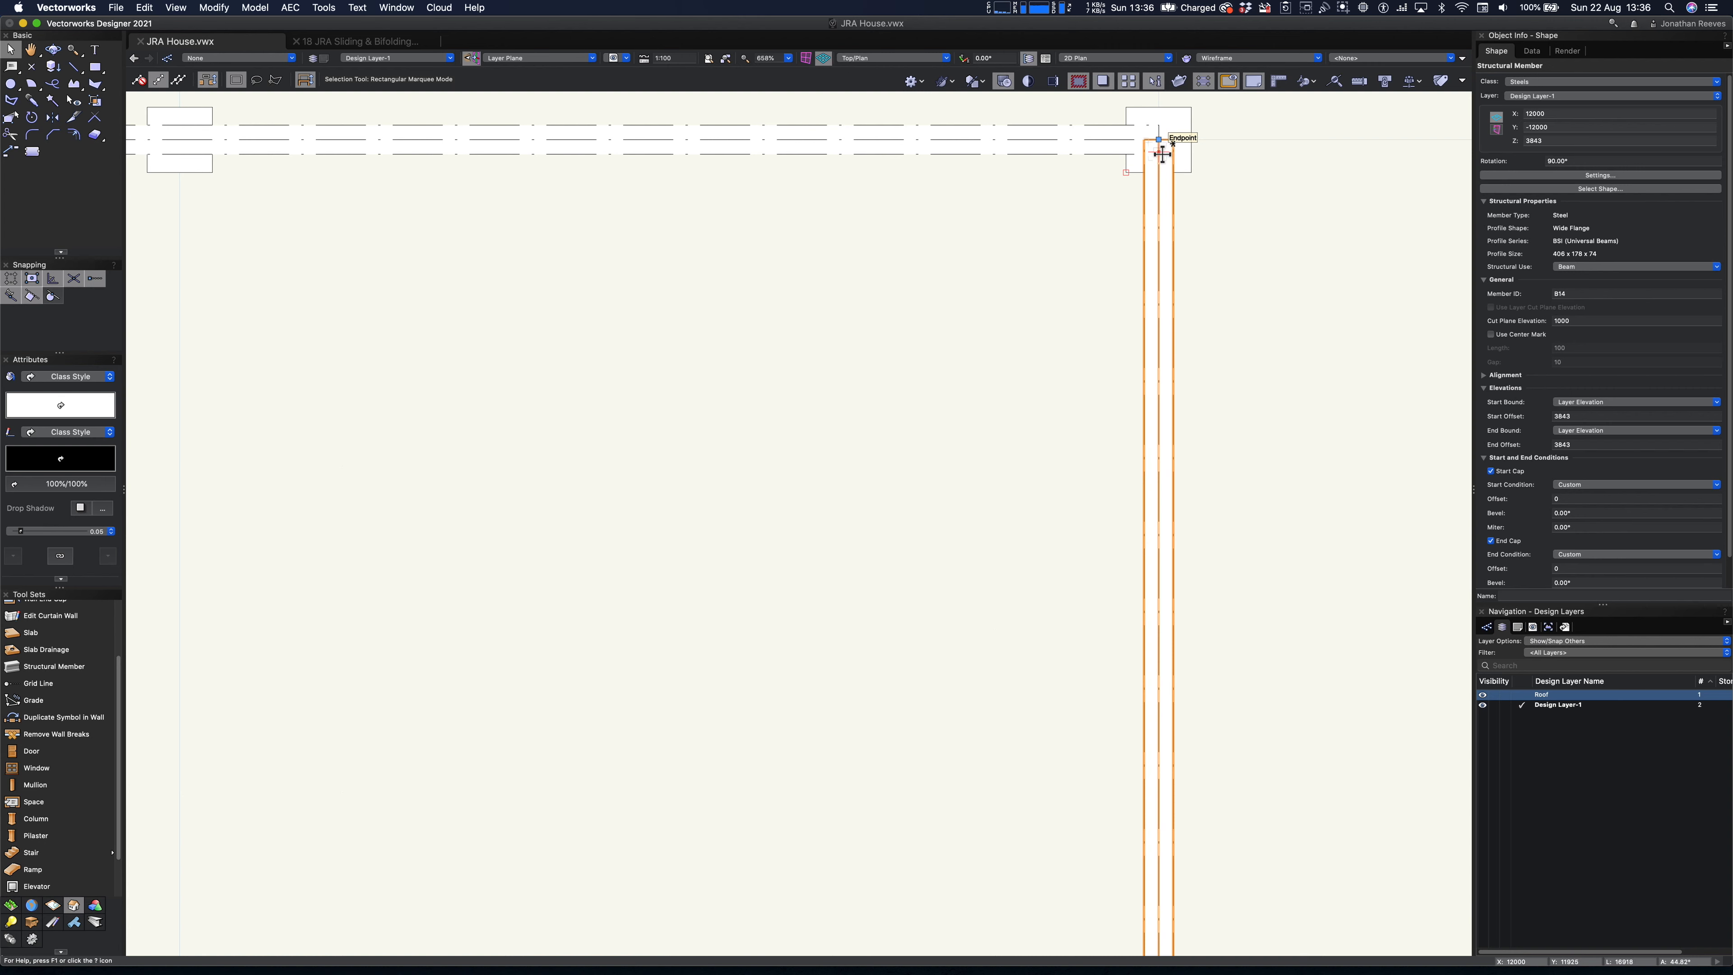
left_click_drag(1154, 146, 193, 144)
key("super+6")
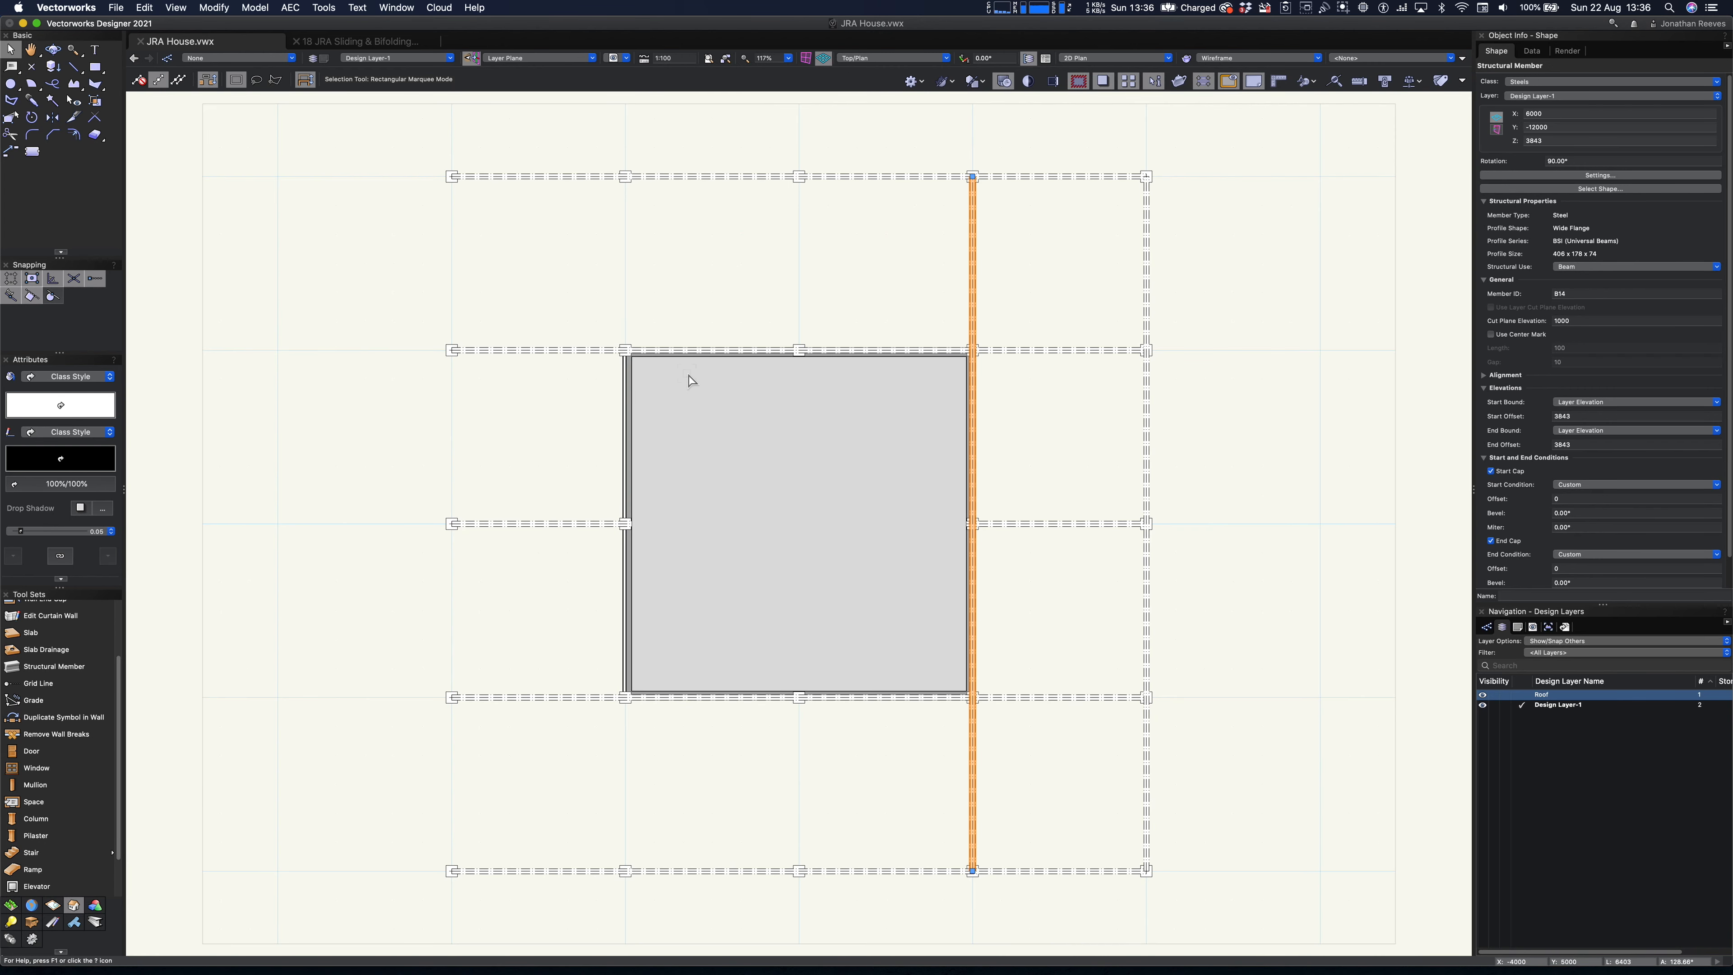
key("super+d")
key("super+d")
key("super+d")
left_click(531, 434)
key("3")
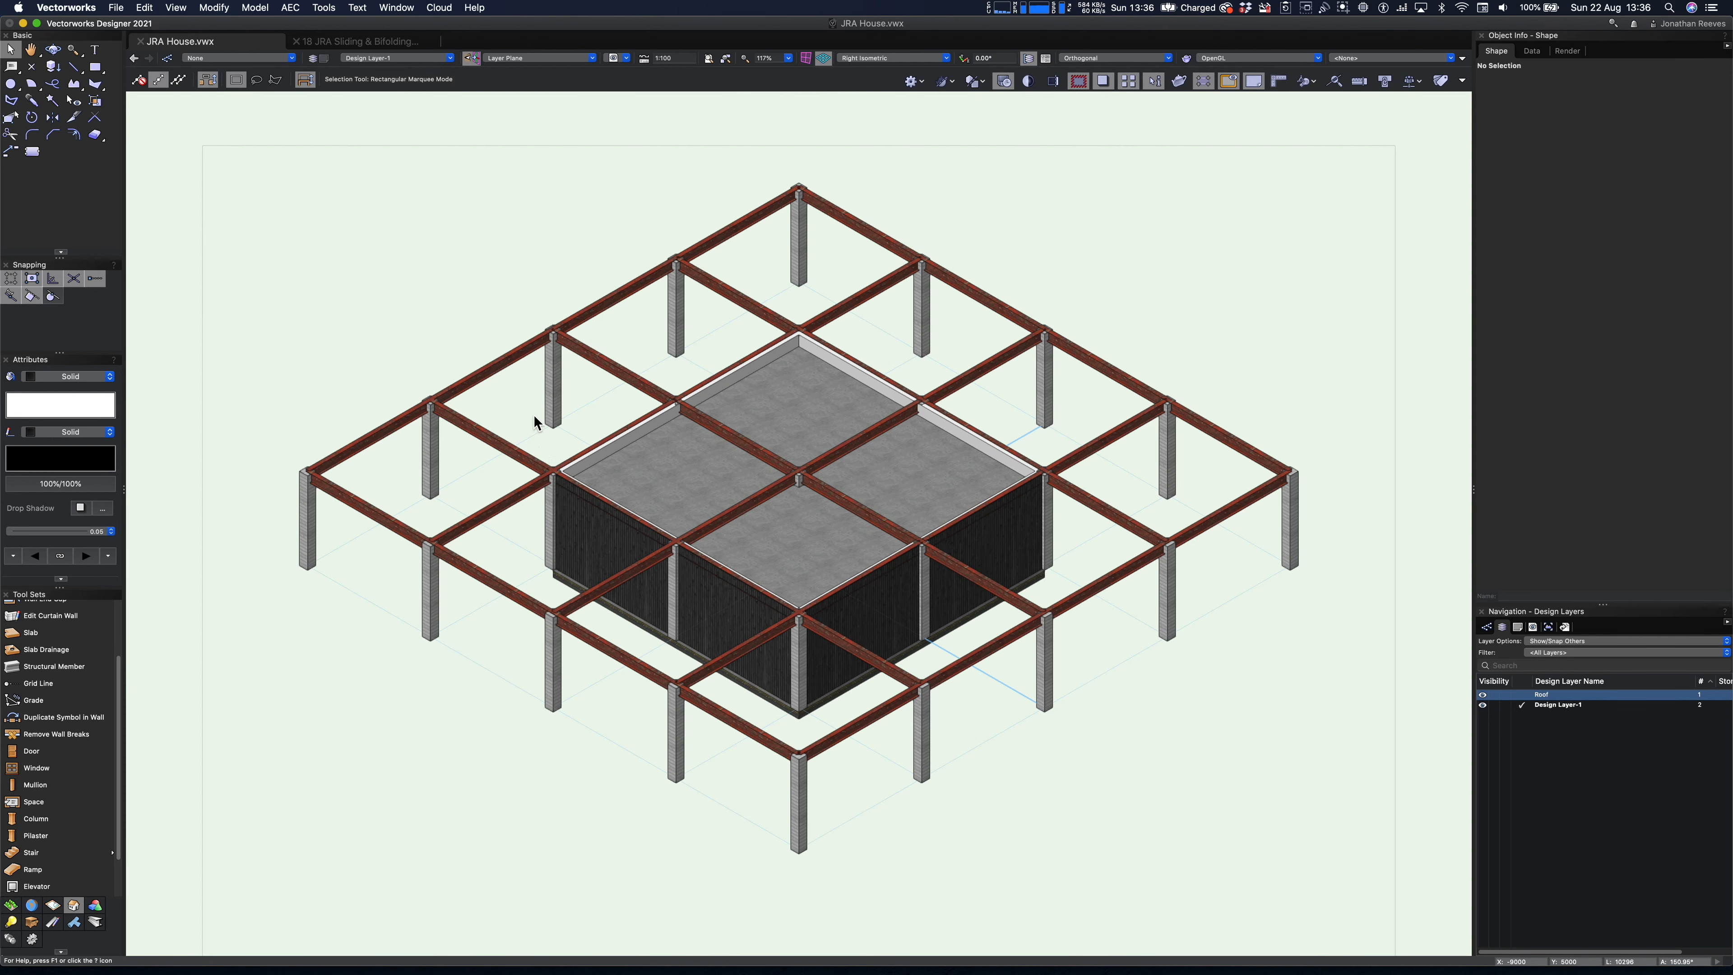
- Select all the steel beams in the front view and assign them to a new design layer named Structure
mouse_move(662, 642)
middle_mouse_down("ctrl")
mouse_move(611, 557)
mouse_move(619, 608)
mouse_move(685, 631)
mouse_move(680, 613)
middle_mouse_up("ctrl")
key("2")
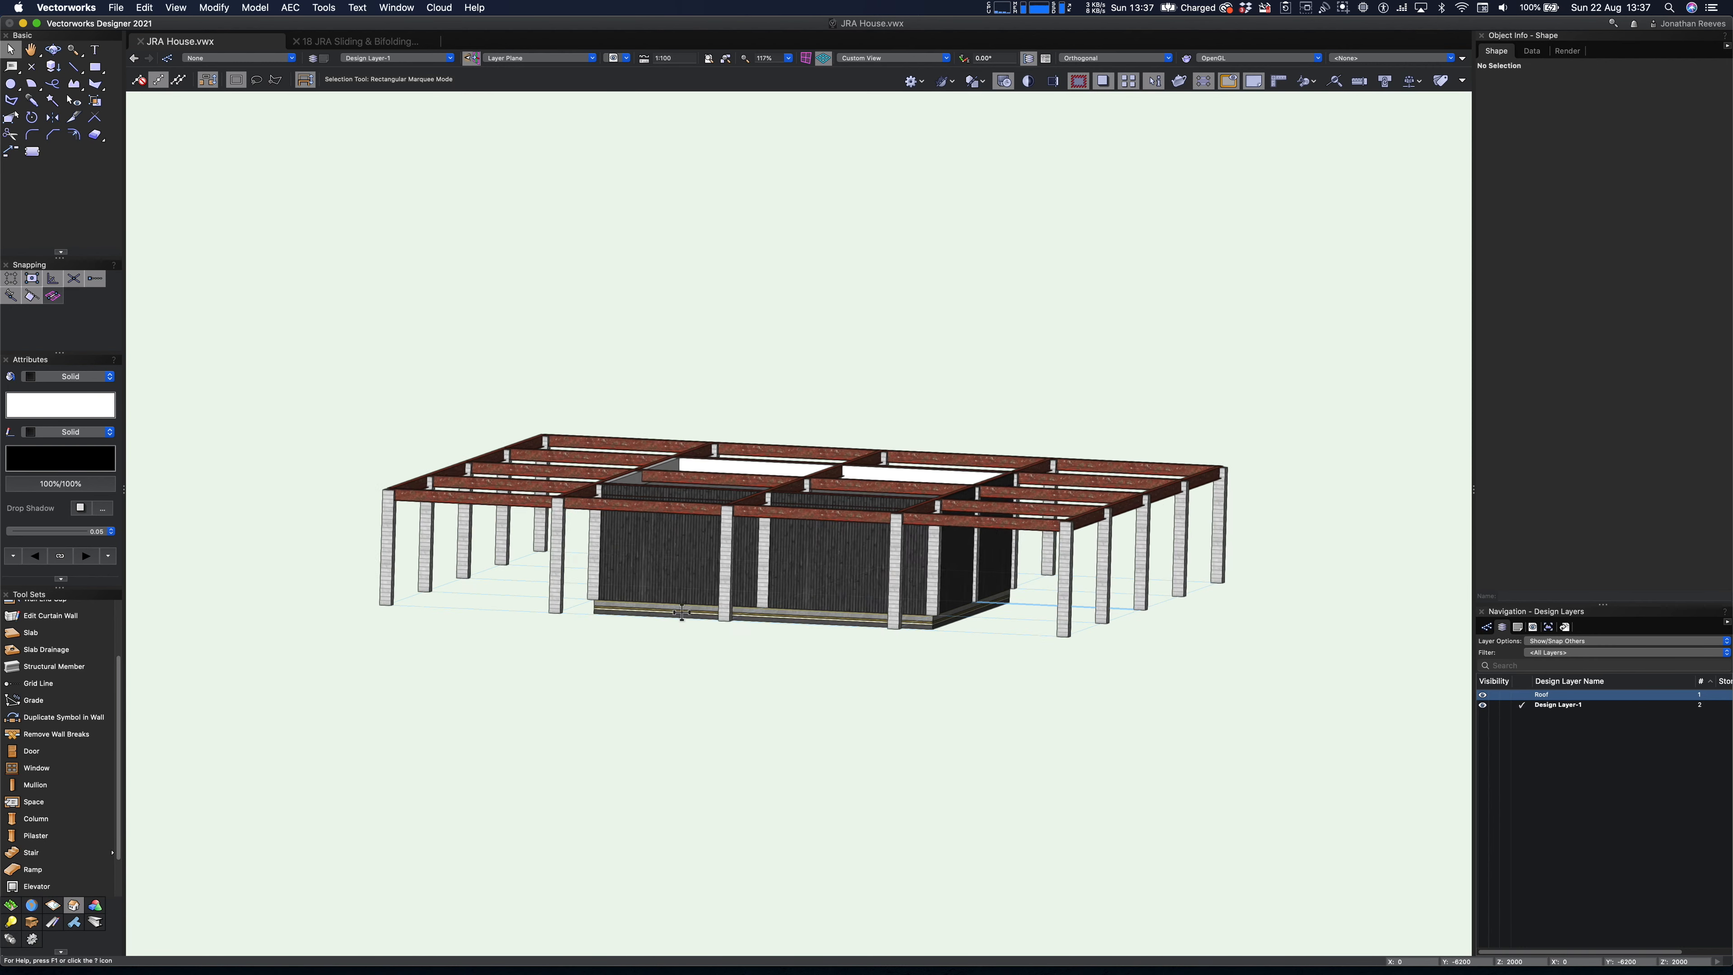
left_click_drag(406, 421, 1185, 489)
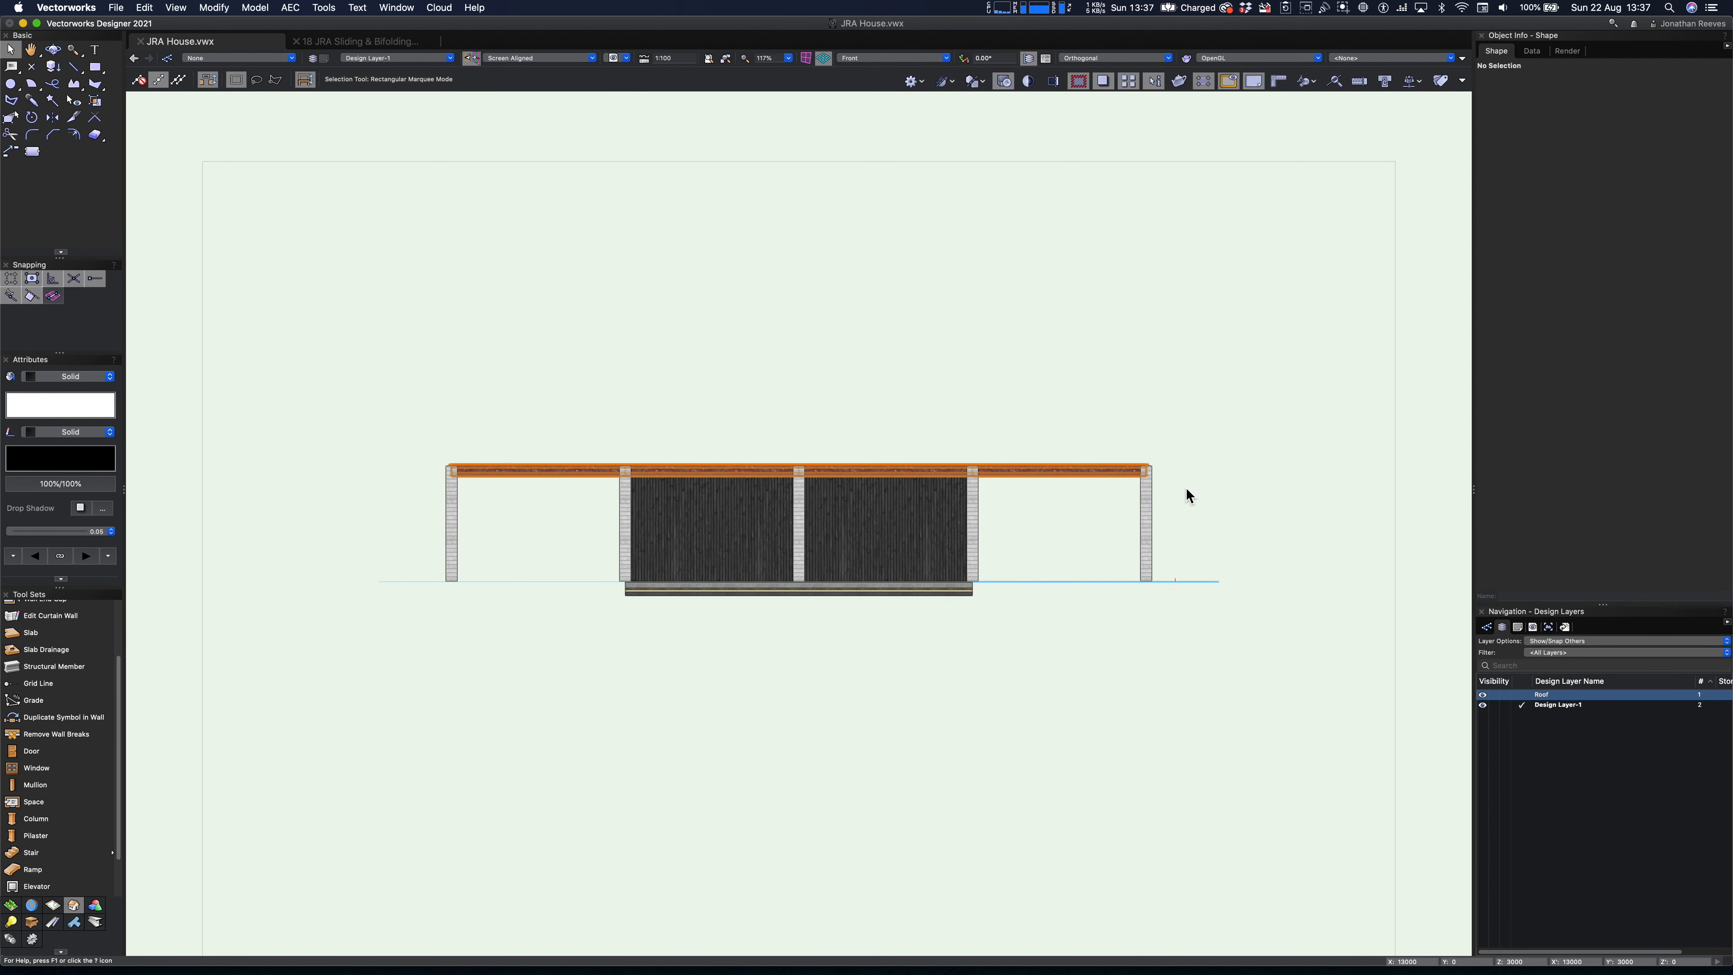
left_click(1546, 97)
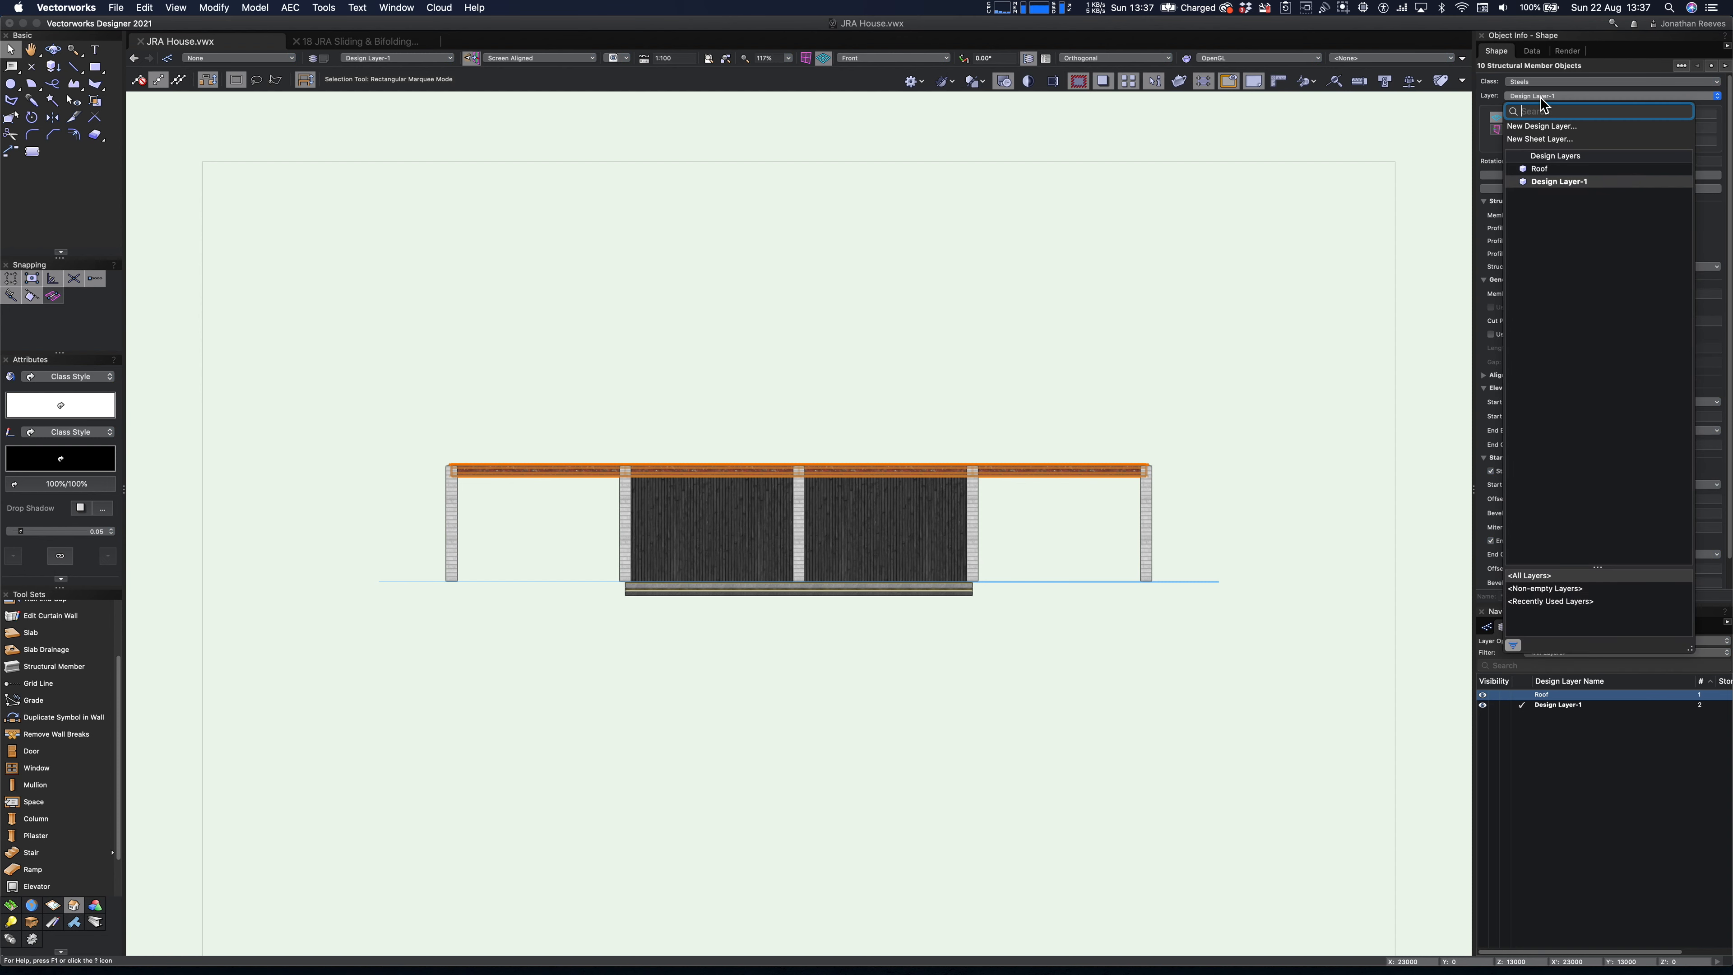
left_click(1542, 127)
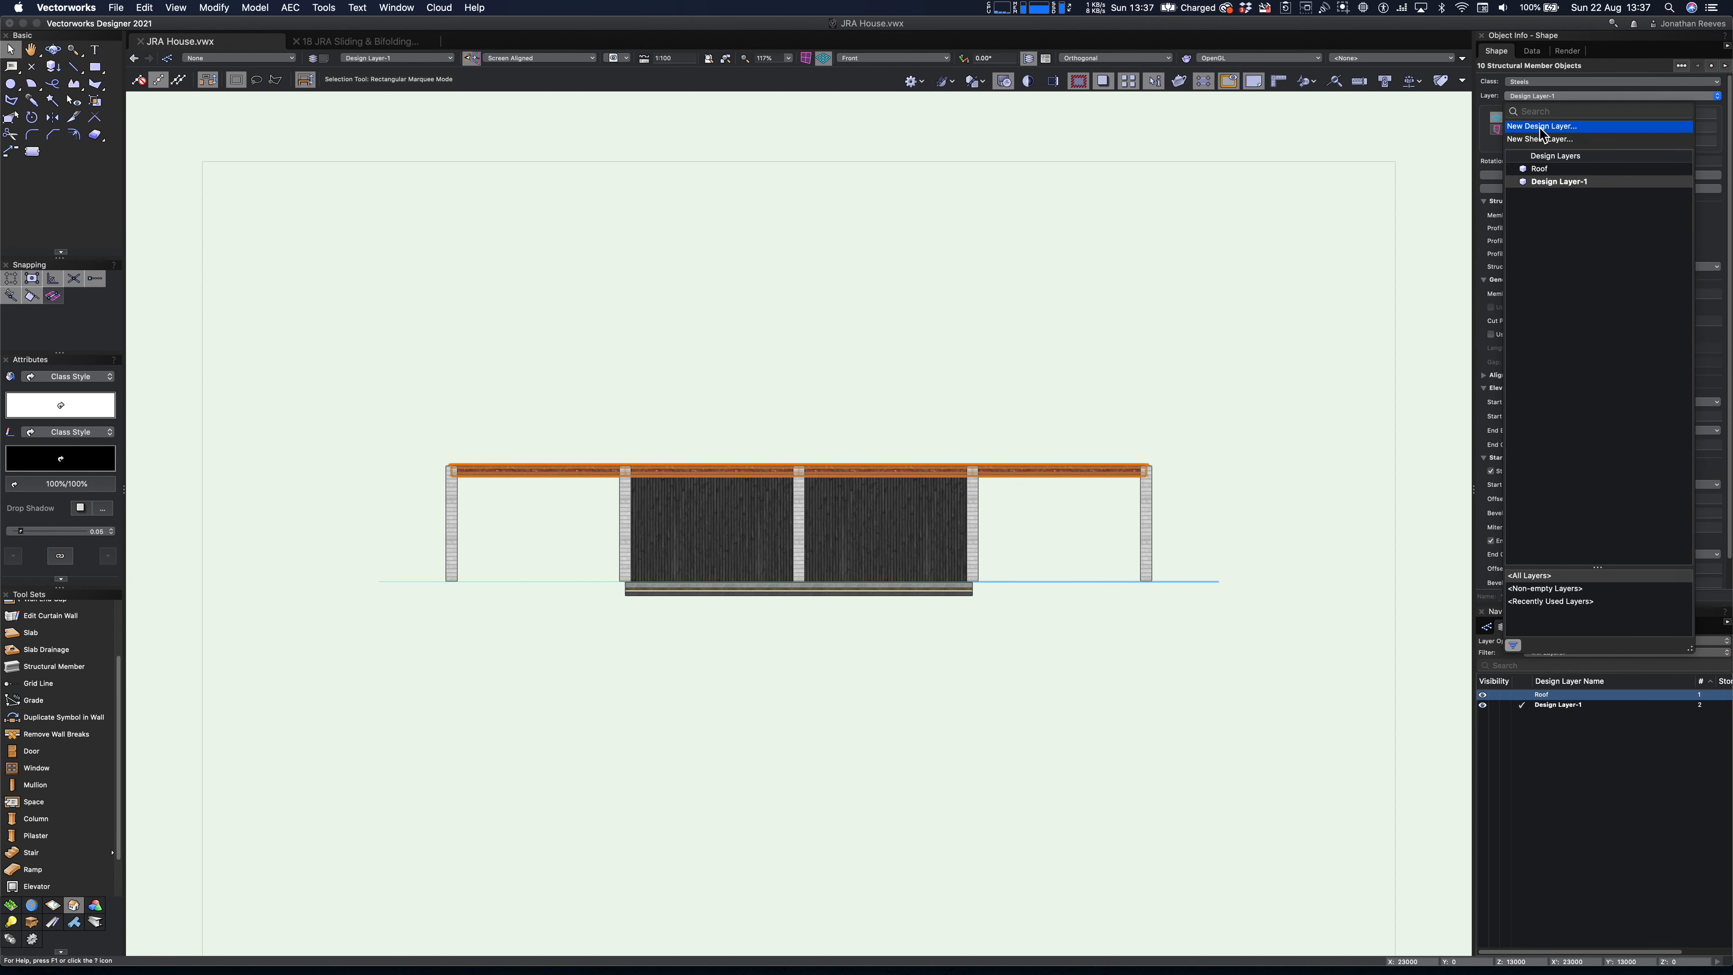
type("Structure")
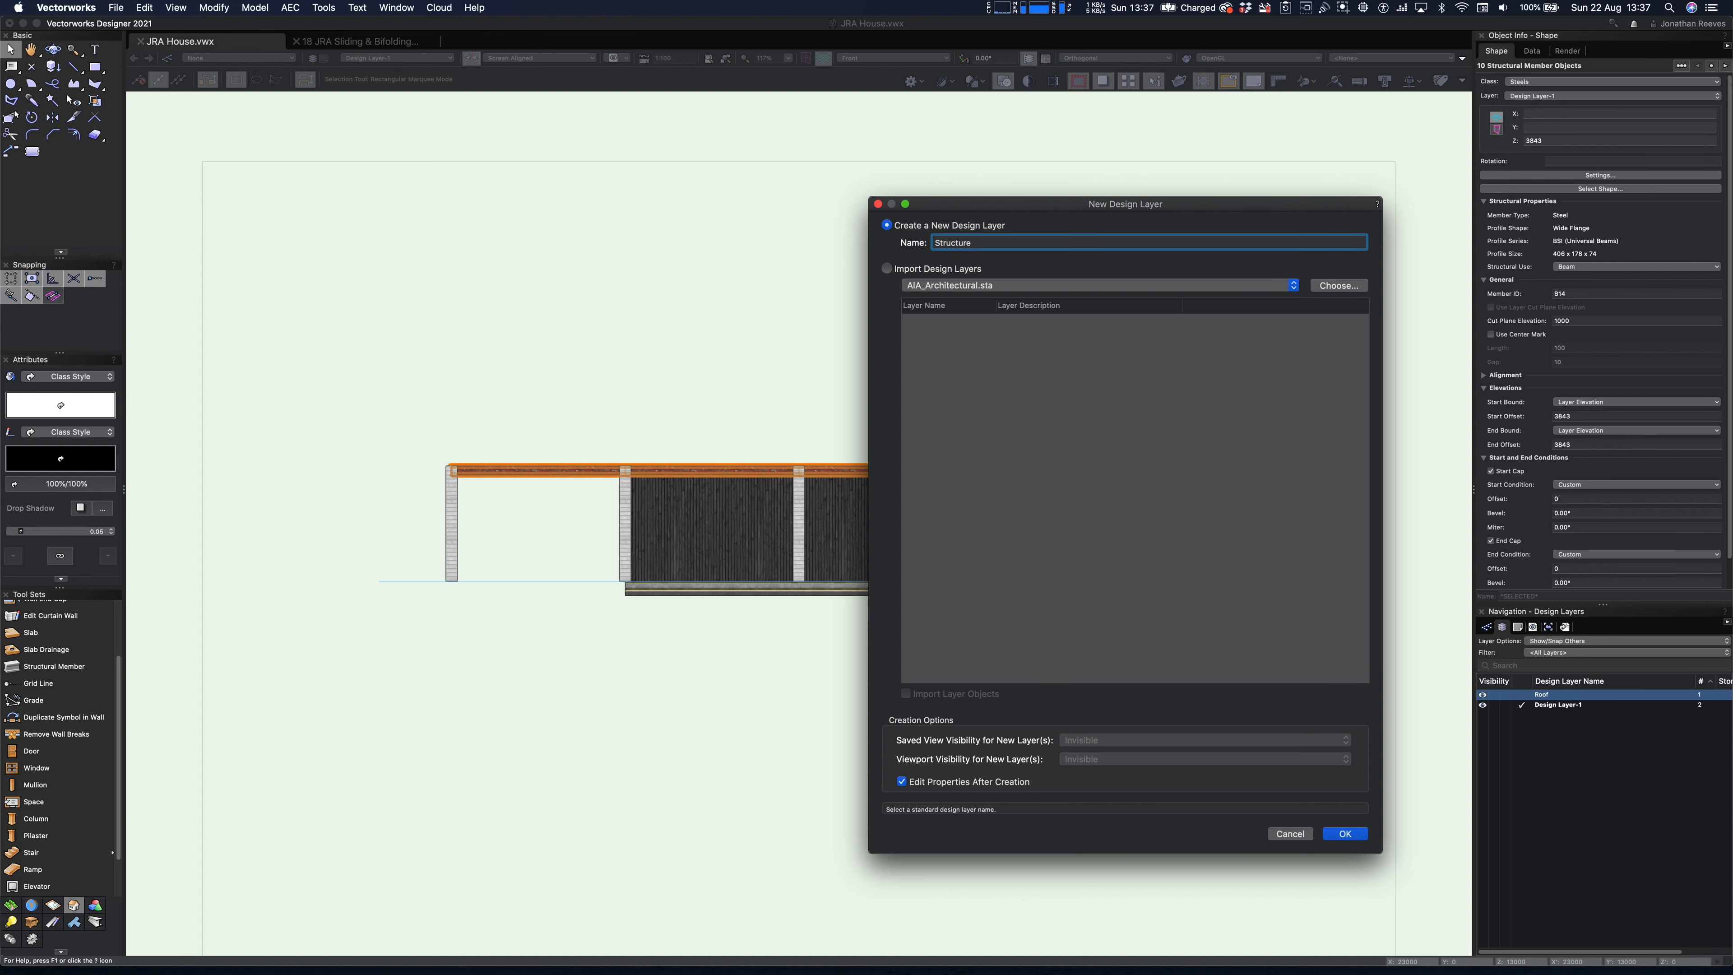
key("Return")
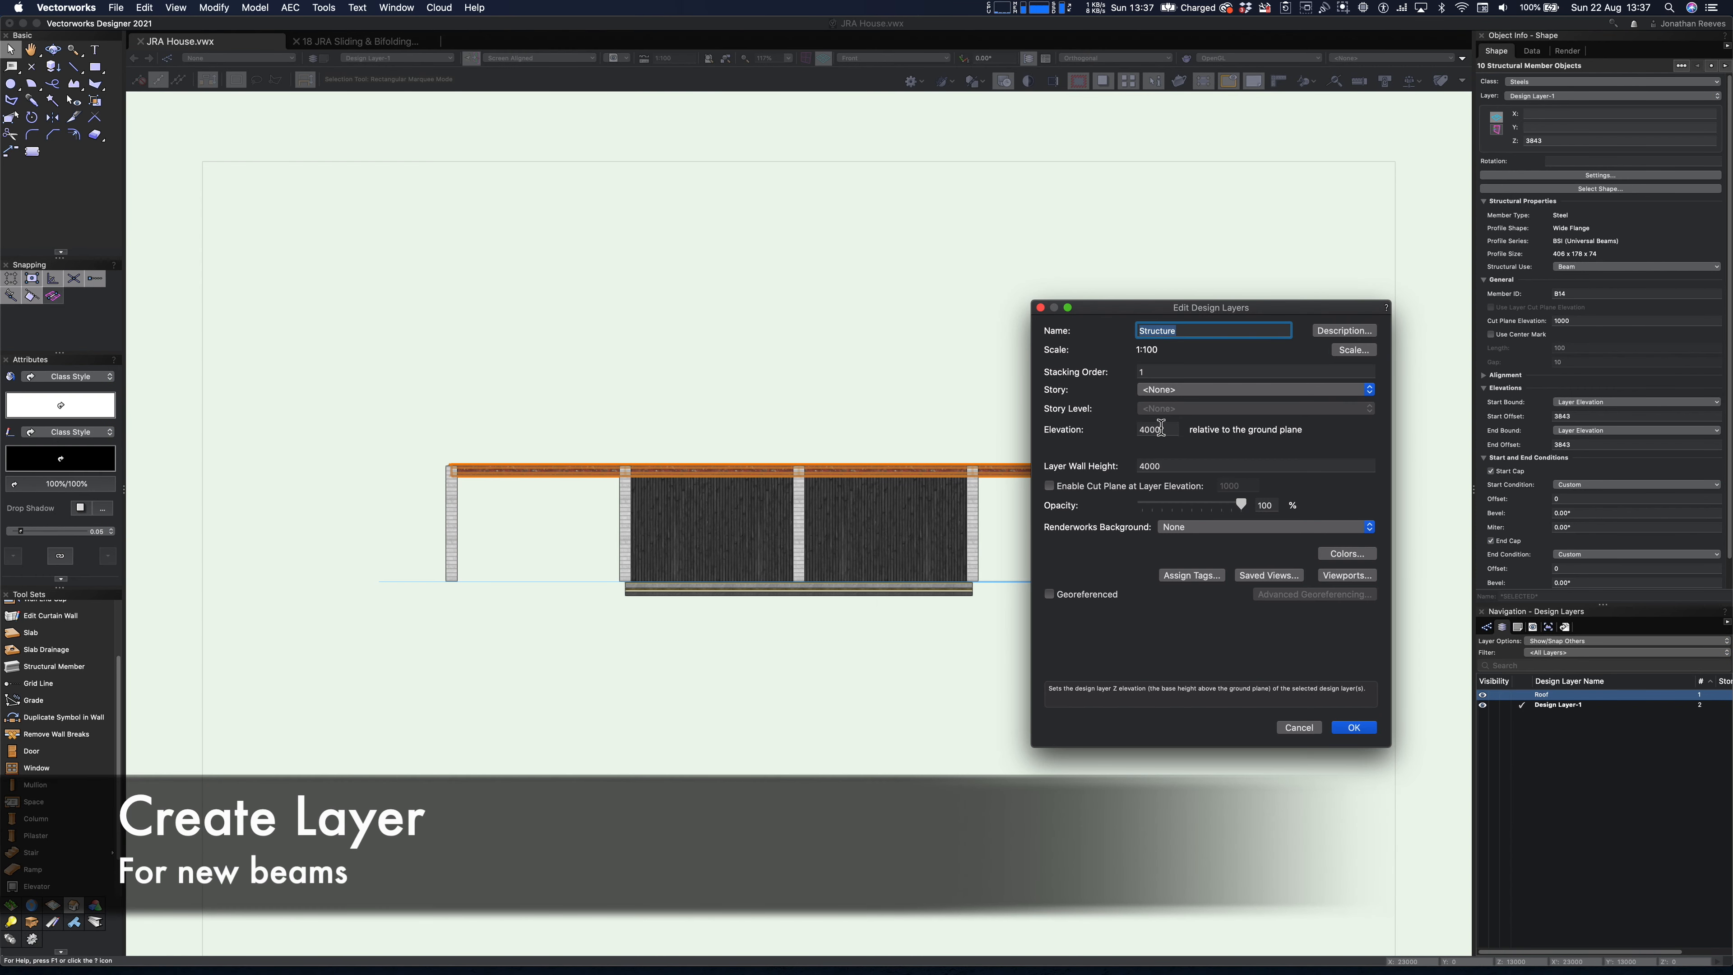
- Set the Structure layer's elevation to 0 and its layer wall height to 0
double_click(1160, 428)
type("0")
key("Tab")
type("0")
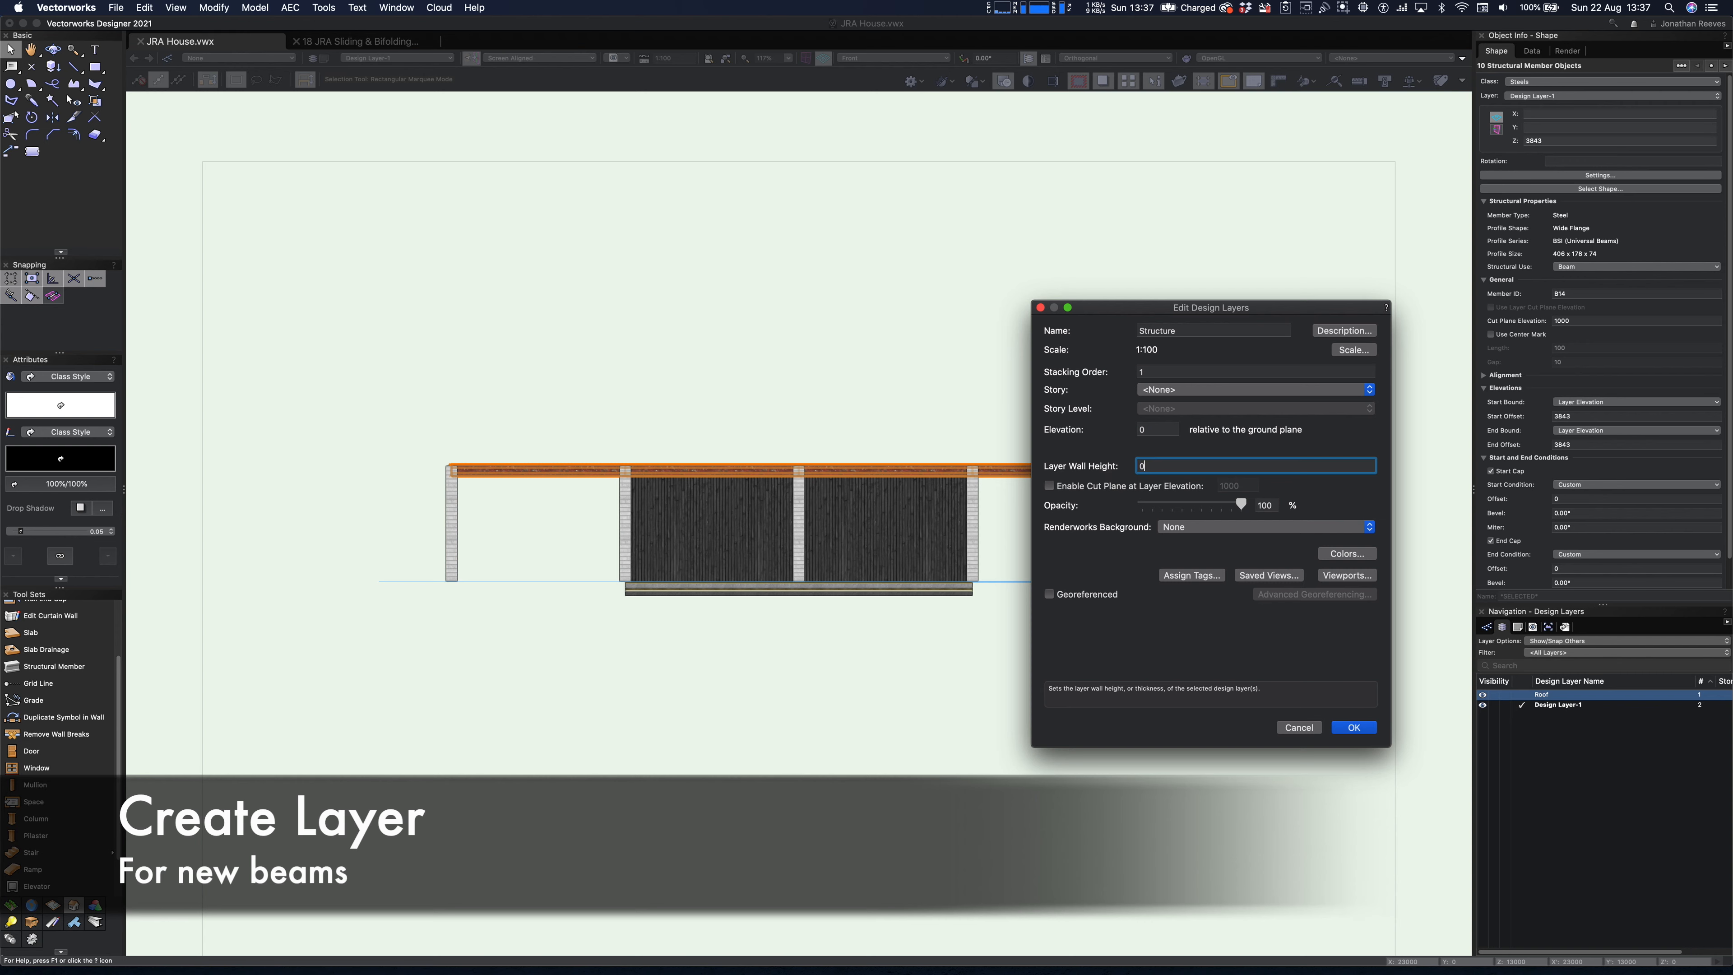
key("Return")
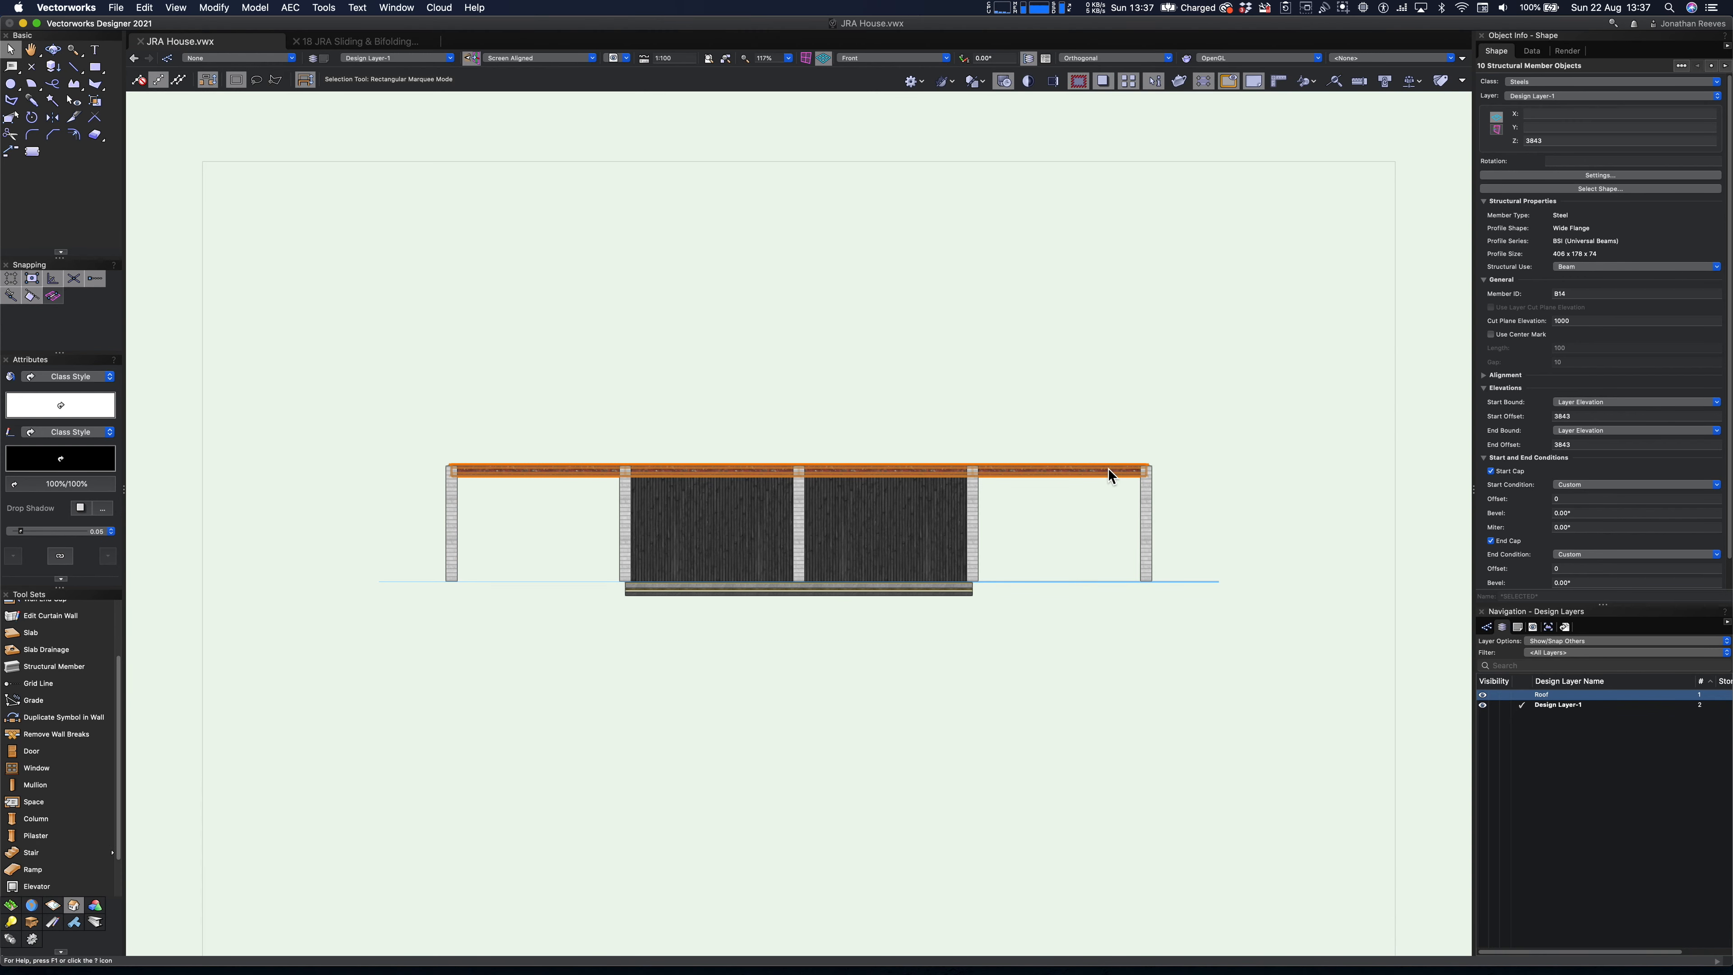
- Hide the Structure layer and return to the plan view of the building
key("3")
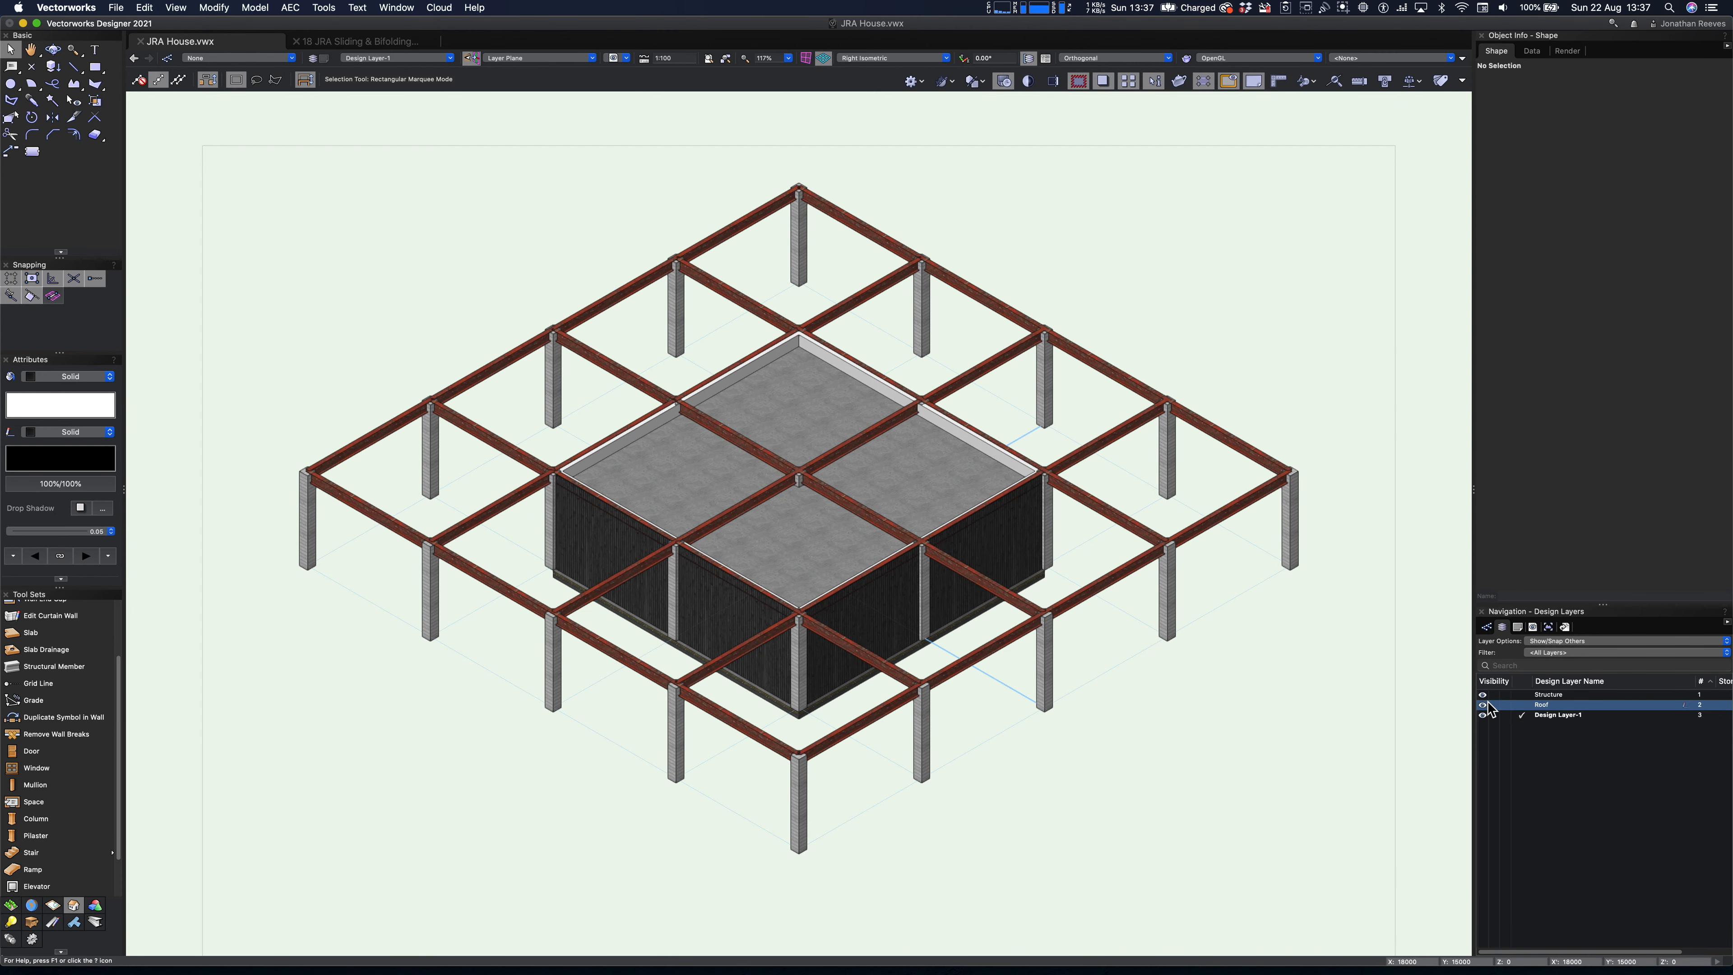
left_click(1494, 695)
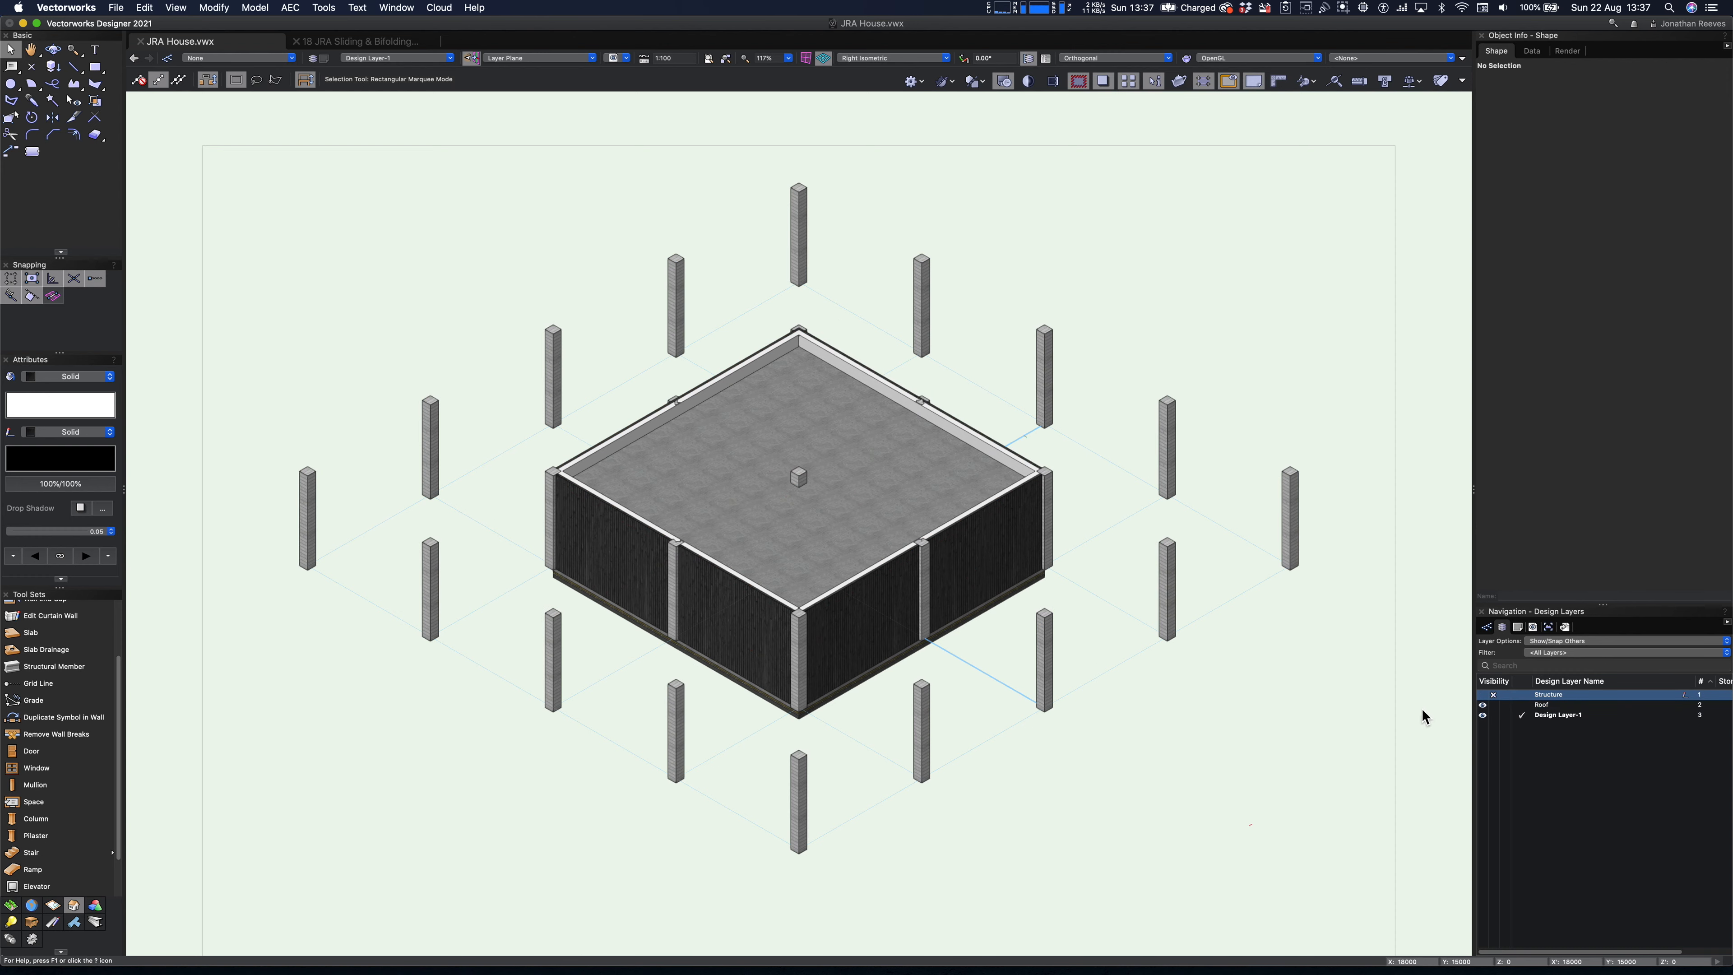
key("0")
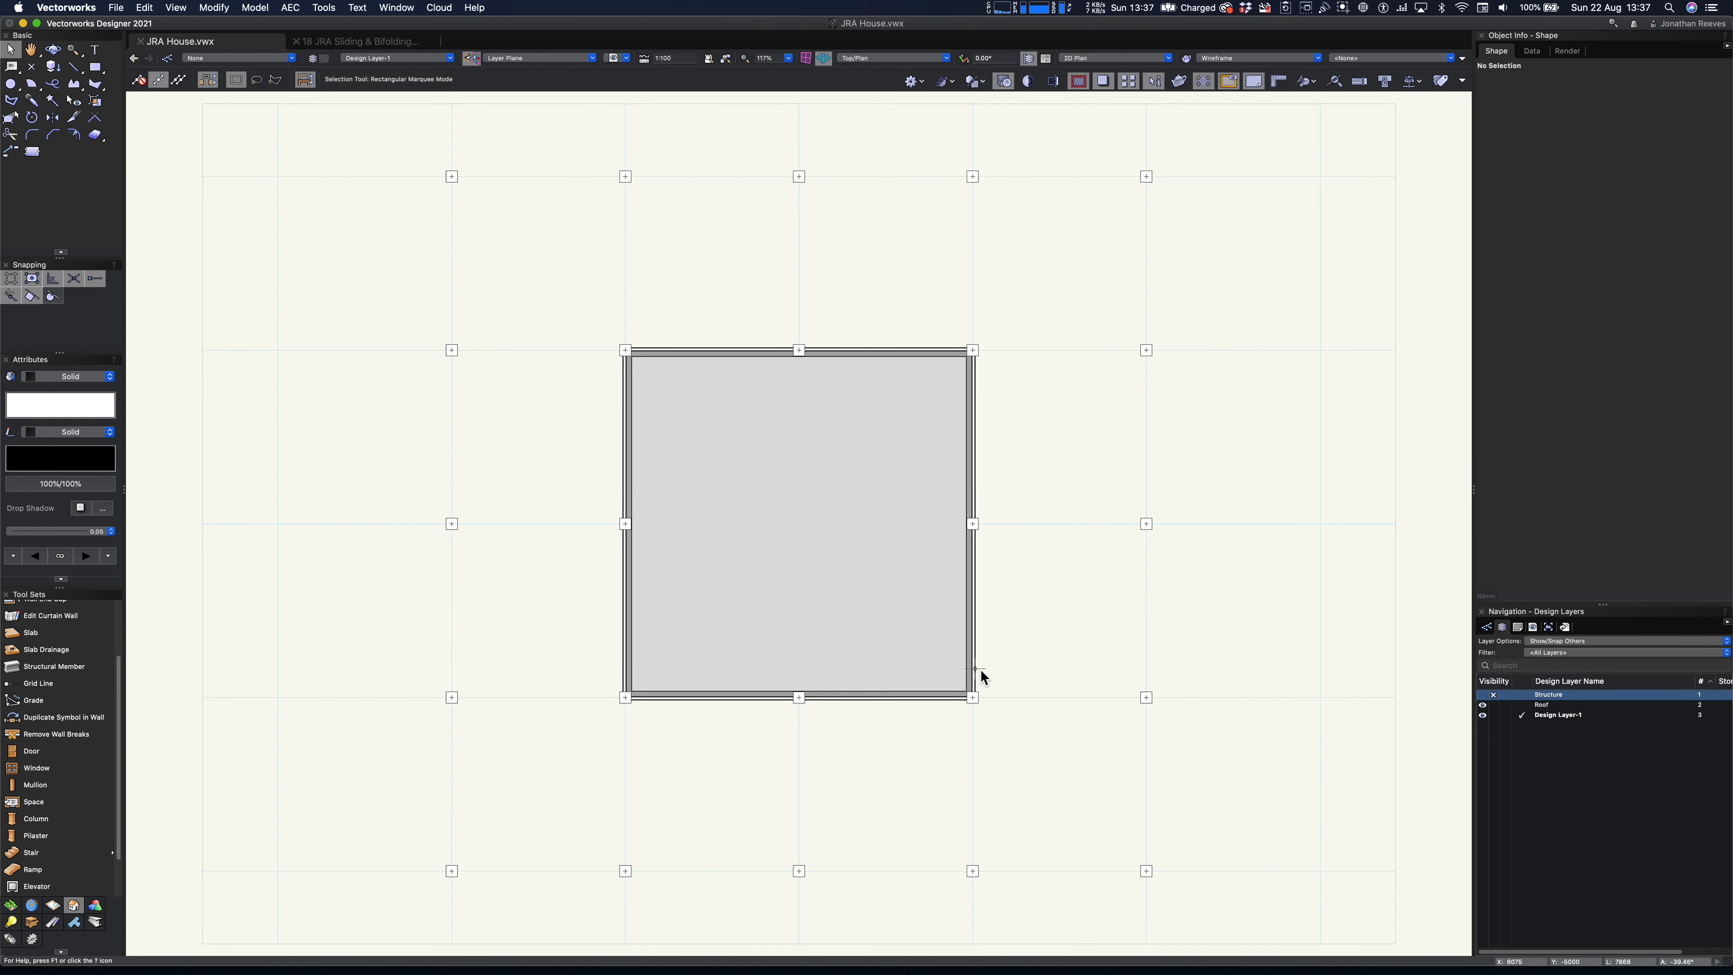
- Place the Door 3M 4 Panel Pocket symbol from the JRA Doors library just outside the building's front wall
key("super+r")
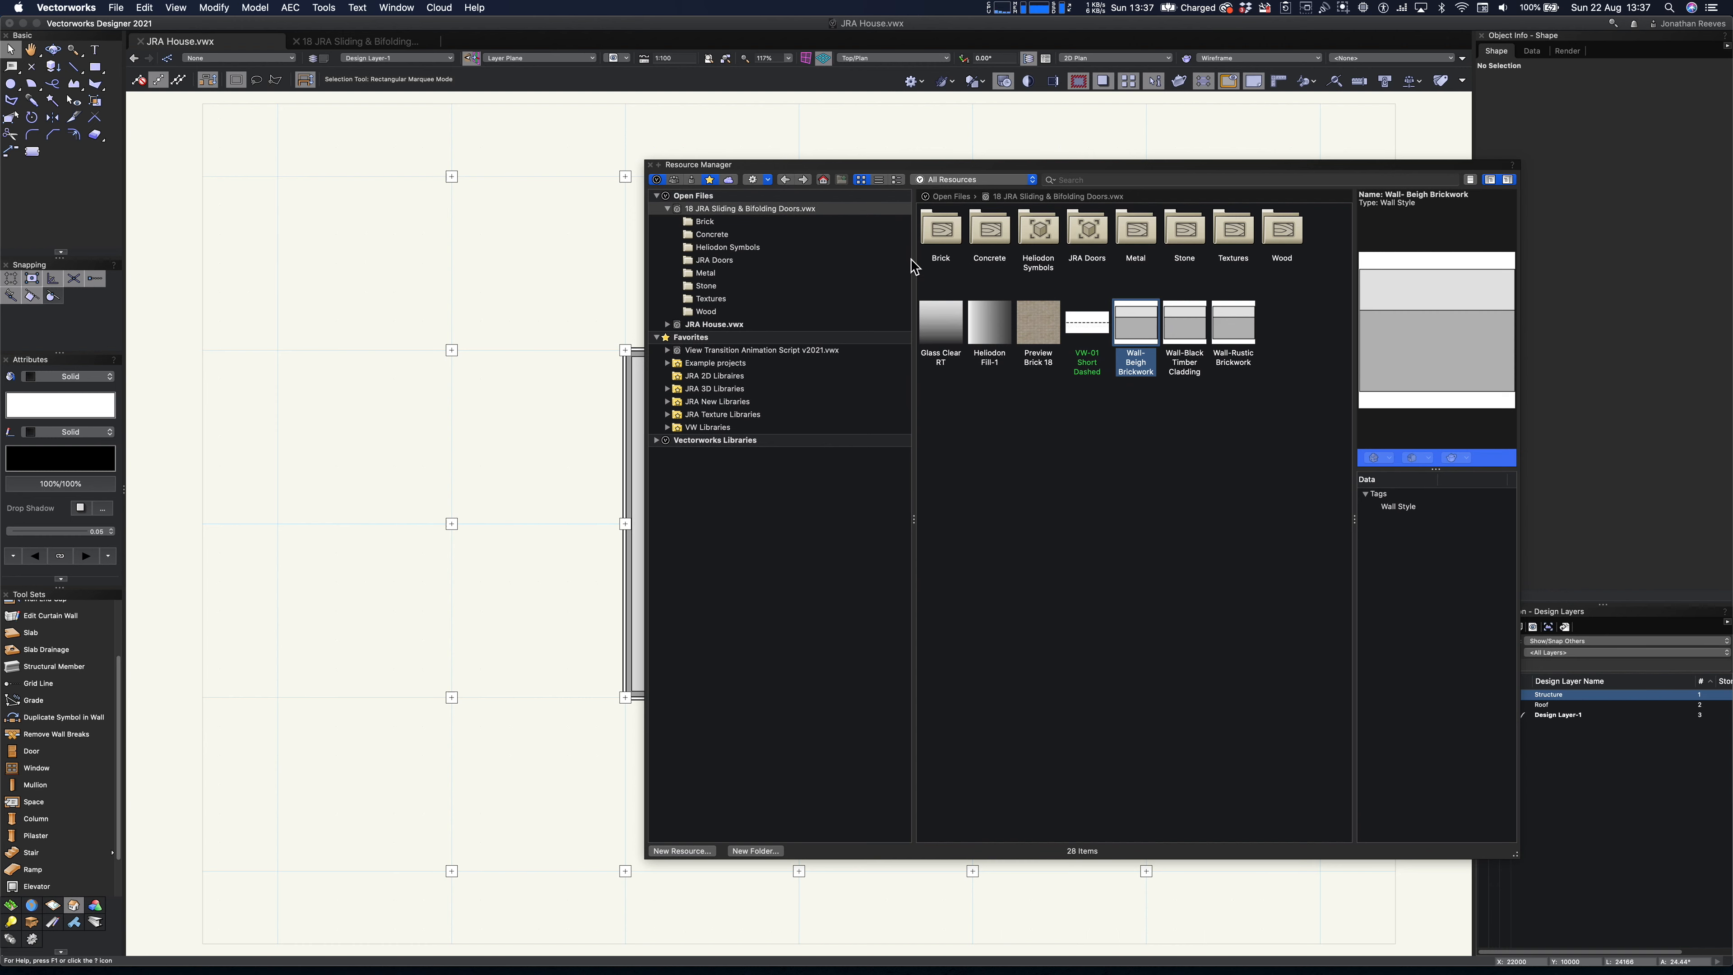
double_click(1096, 236)
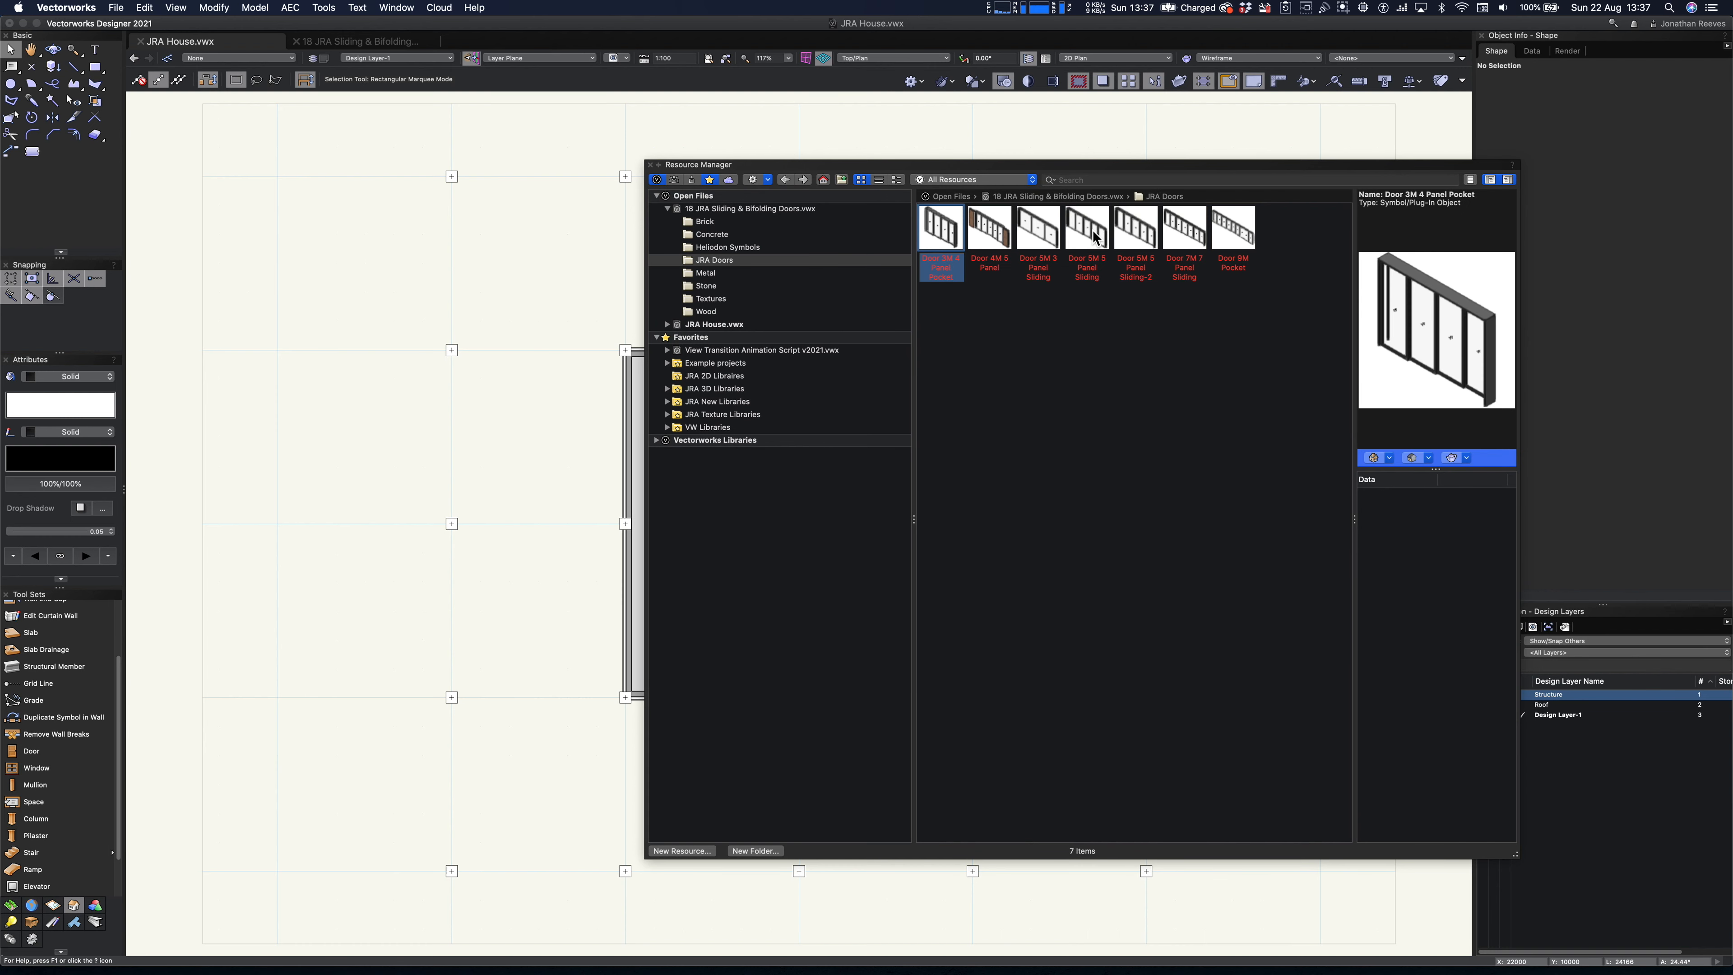
left_click(996, 230)
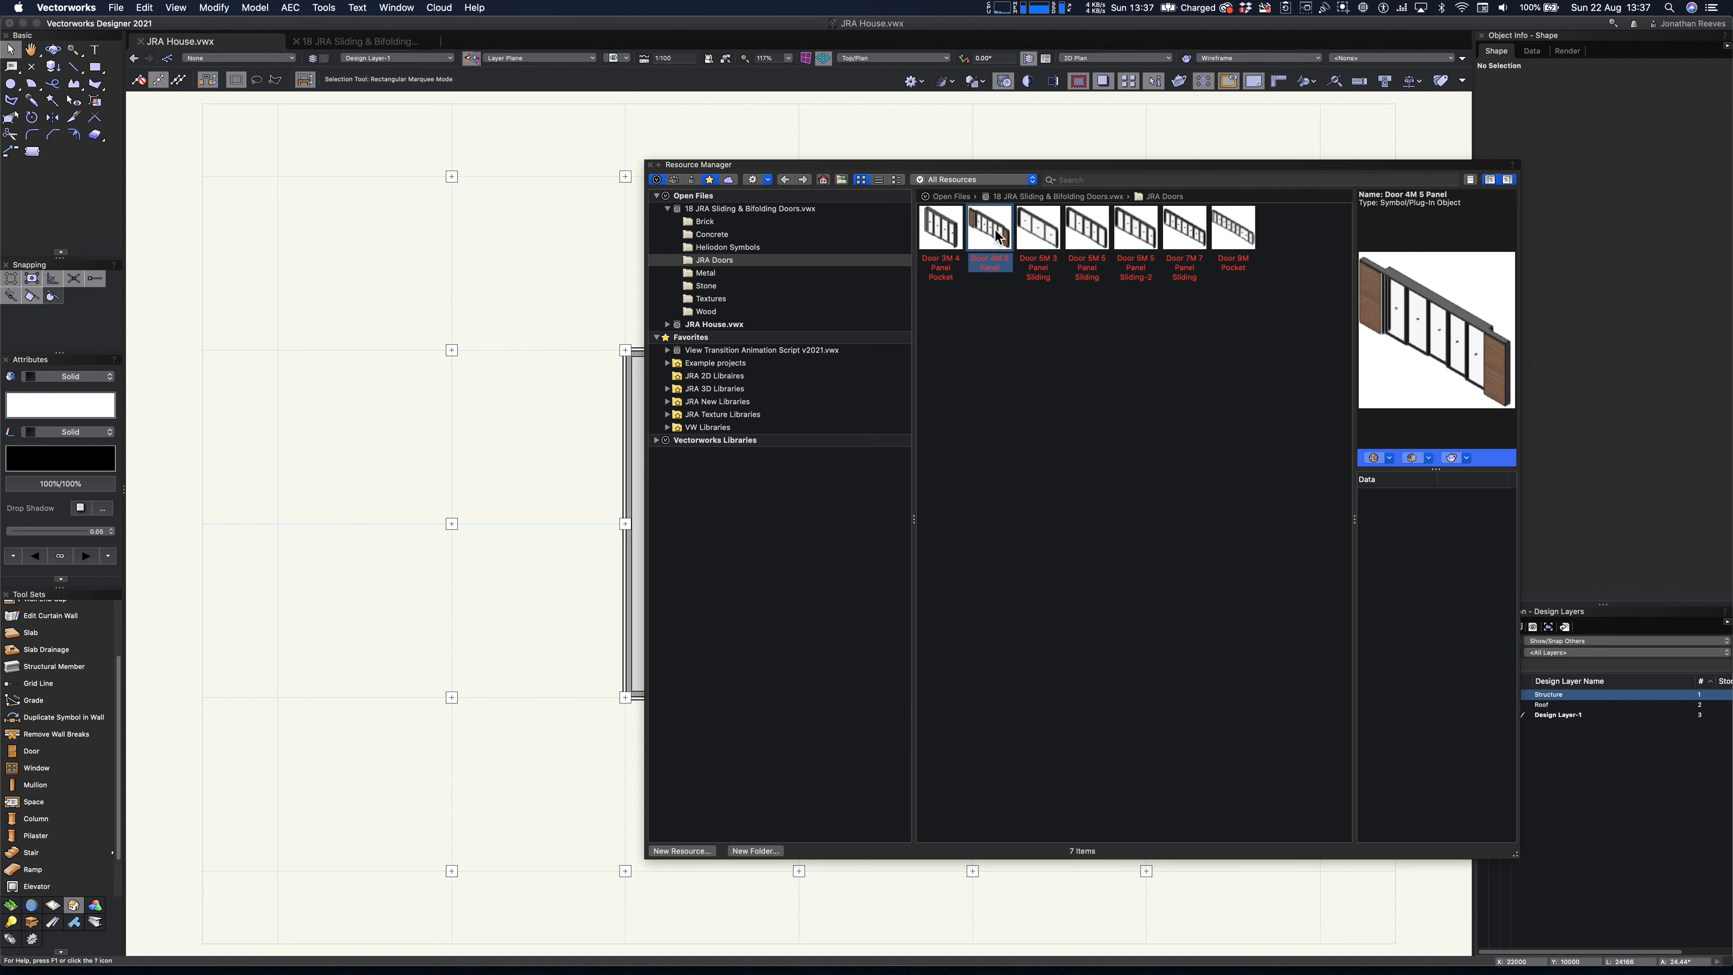
left_click(1041, 229)
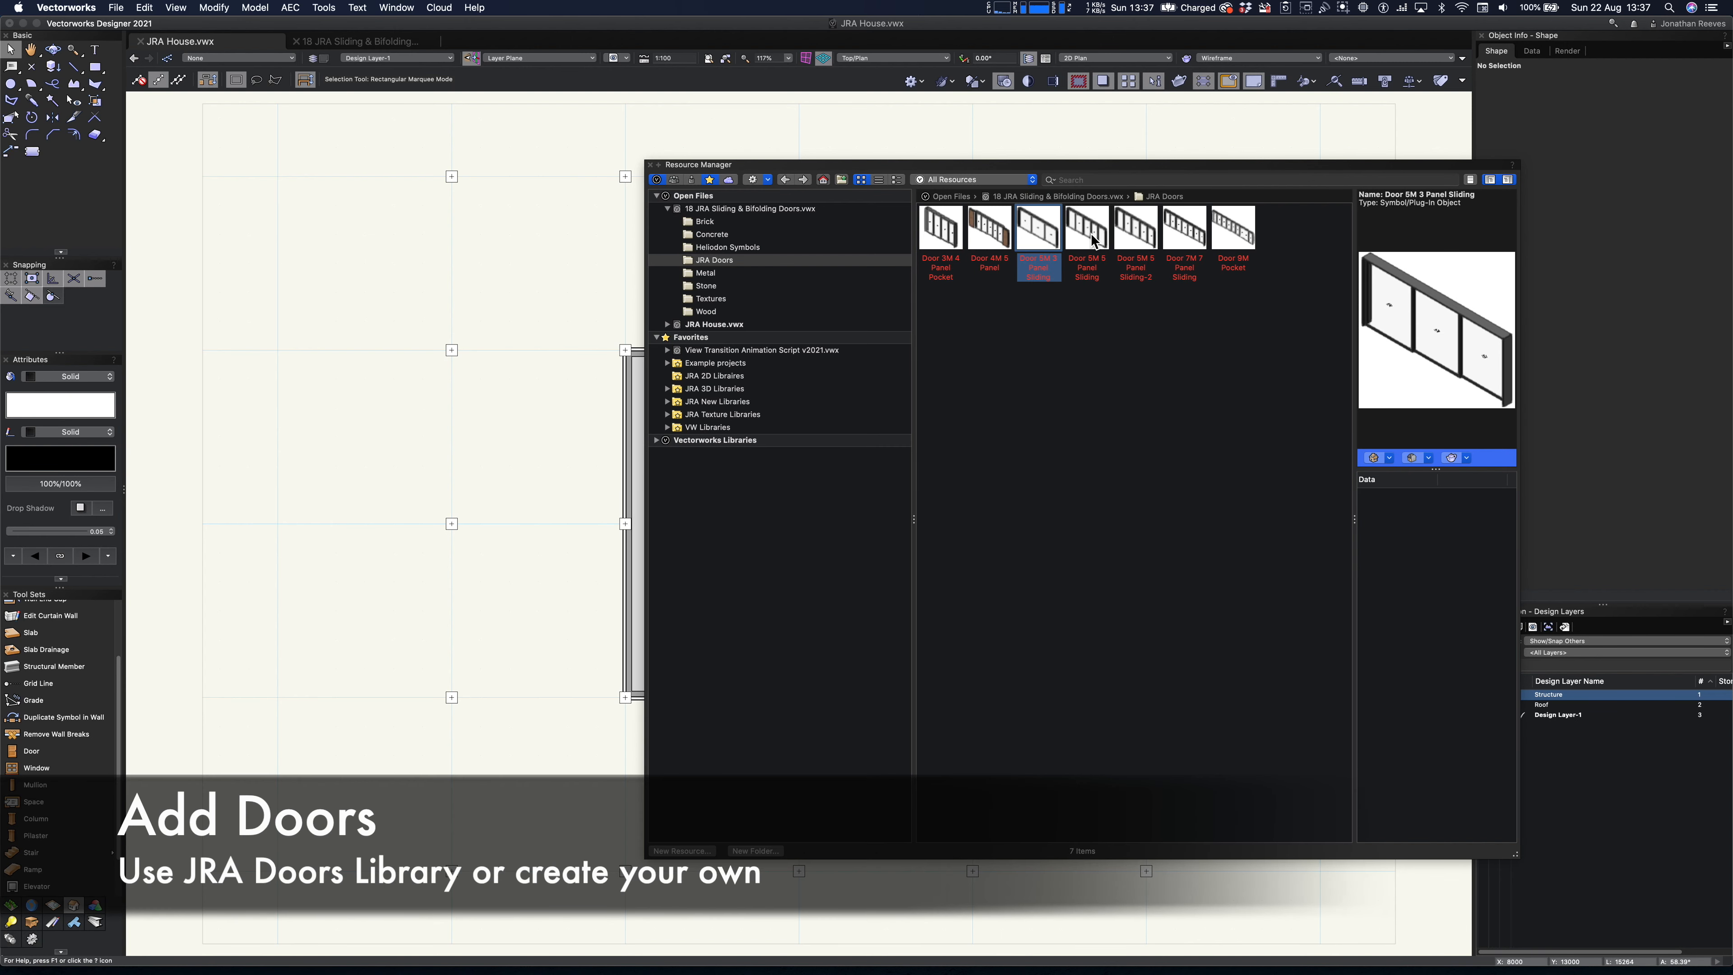
left_click(1092, 237)
left_click(962, 241)
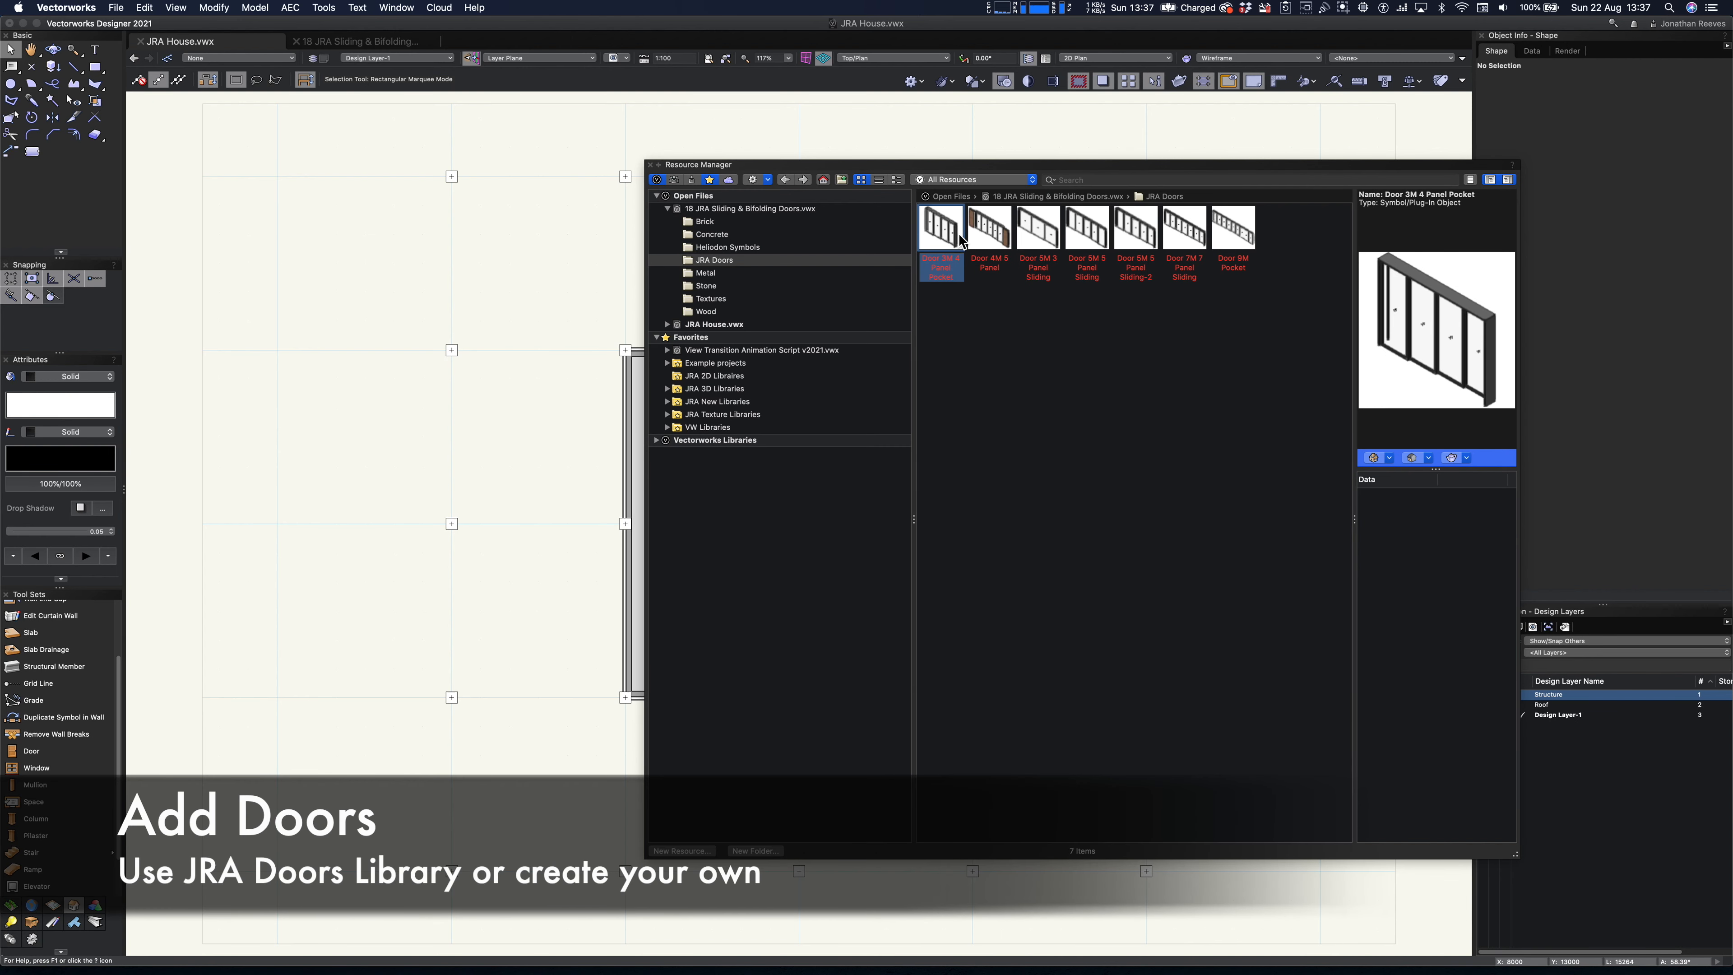
left_click_drag(955, 165, 1213, 112)
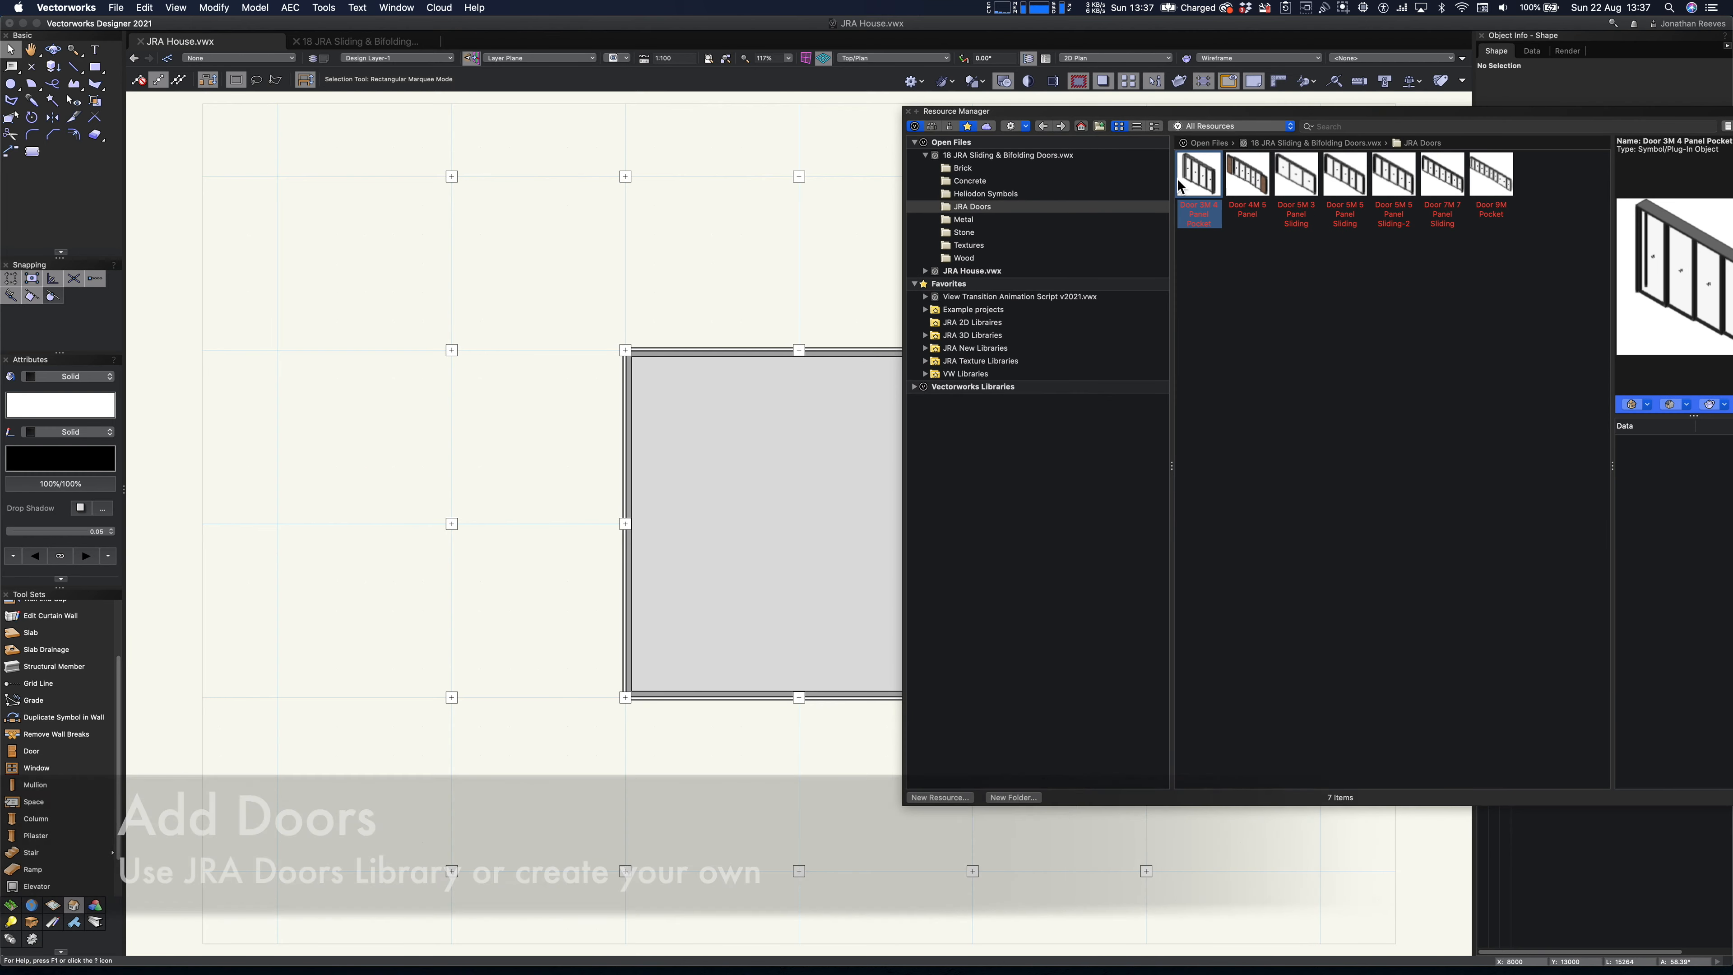
mouse_move(1200, 175)
left_mouse_down()
mouse_move(880, 618)
mouse_move(735, 763)
mouse_move(751, 775)
left_mouse_up()
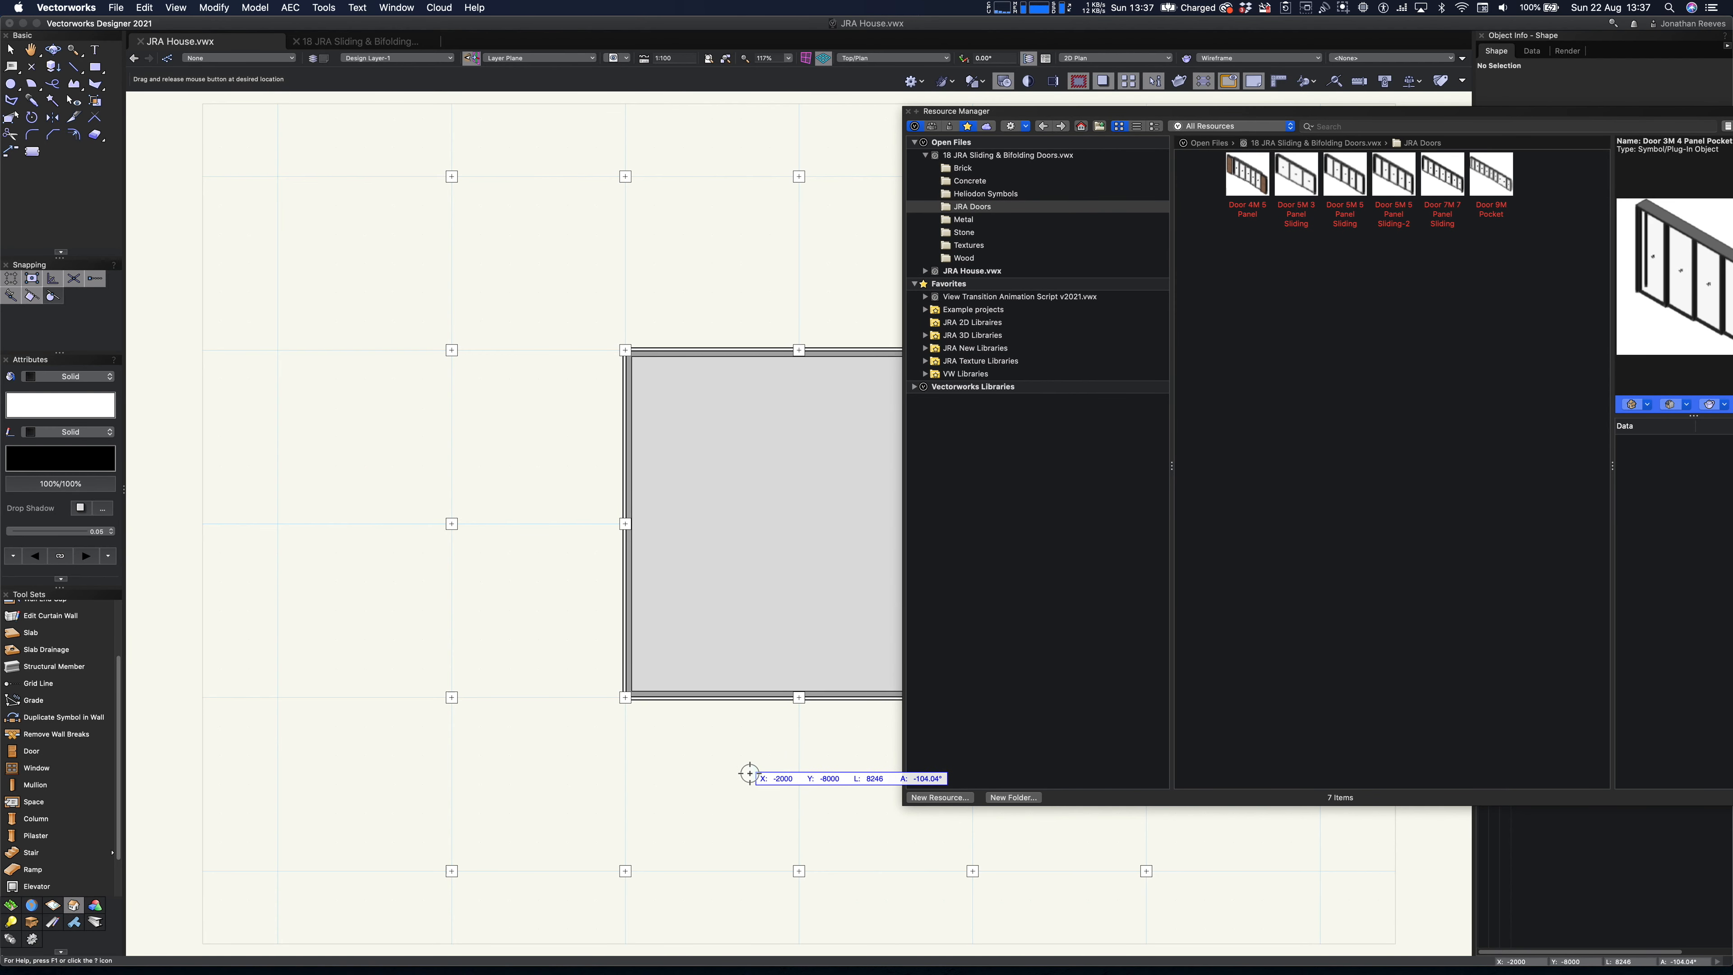
left_click(910, 112)
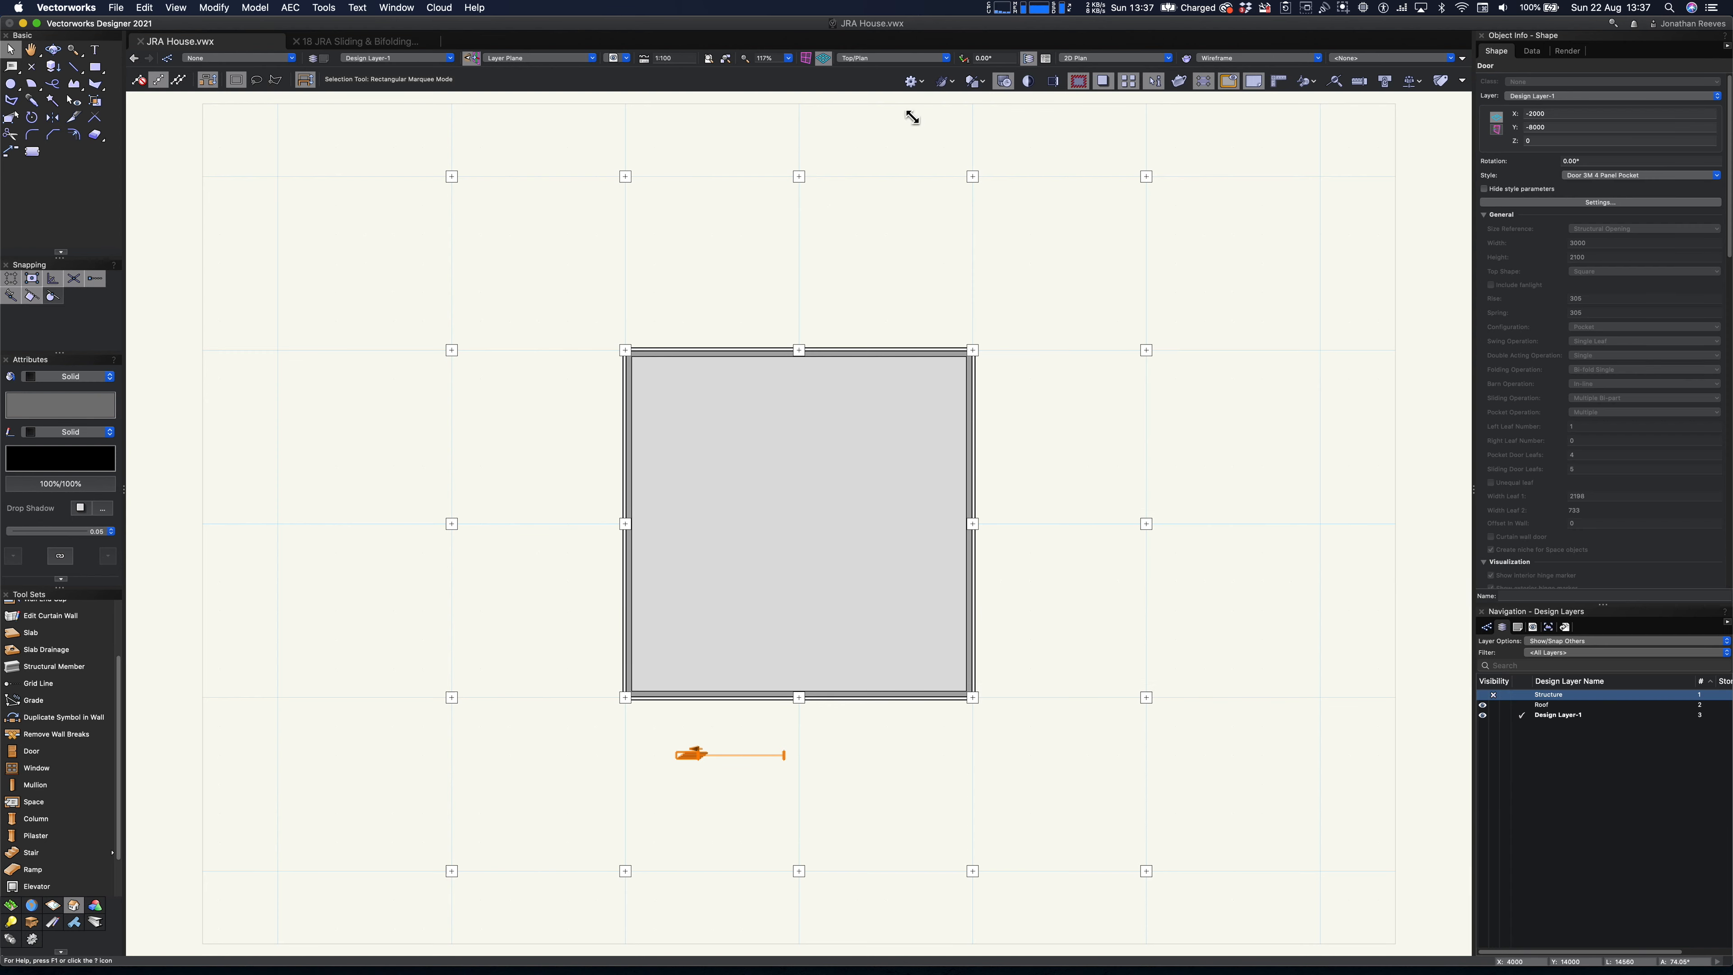
- Insert the pocket door into the front wall, centred between the left corner column and the middle column
left_click(717, 792)
left_click_drag(707, 757, 699, 700)
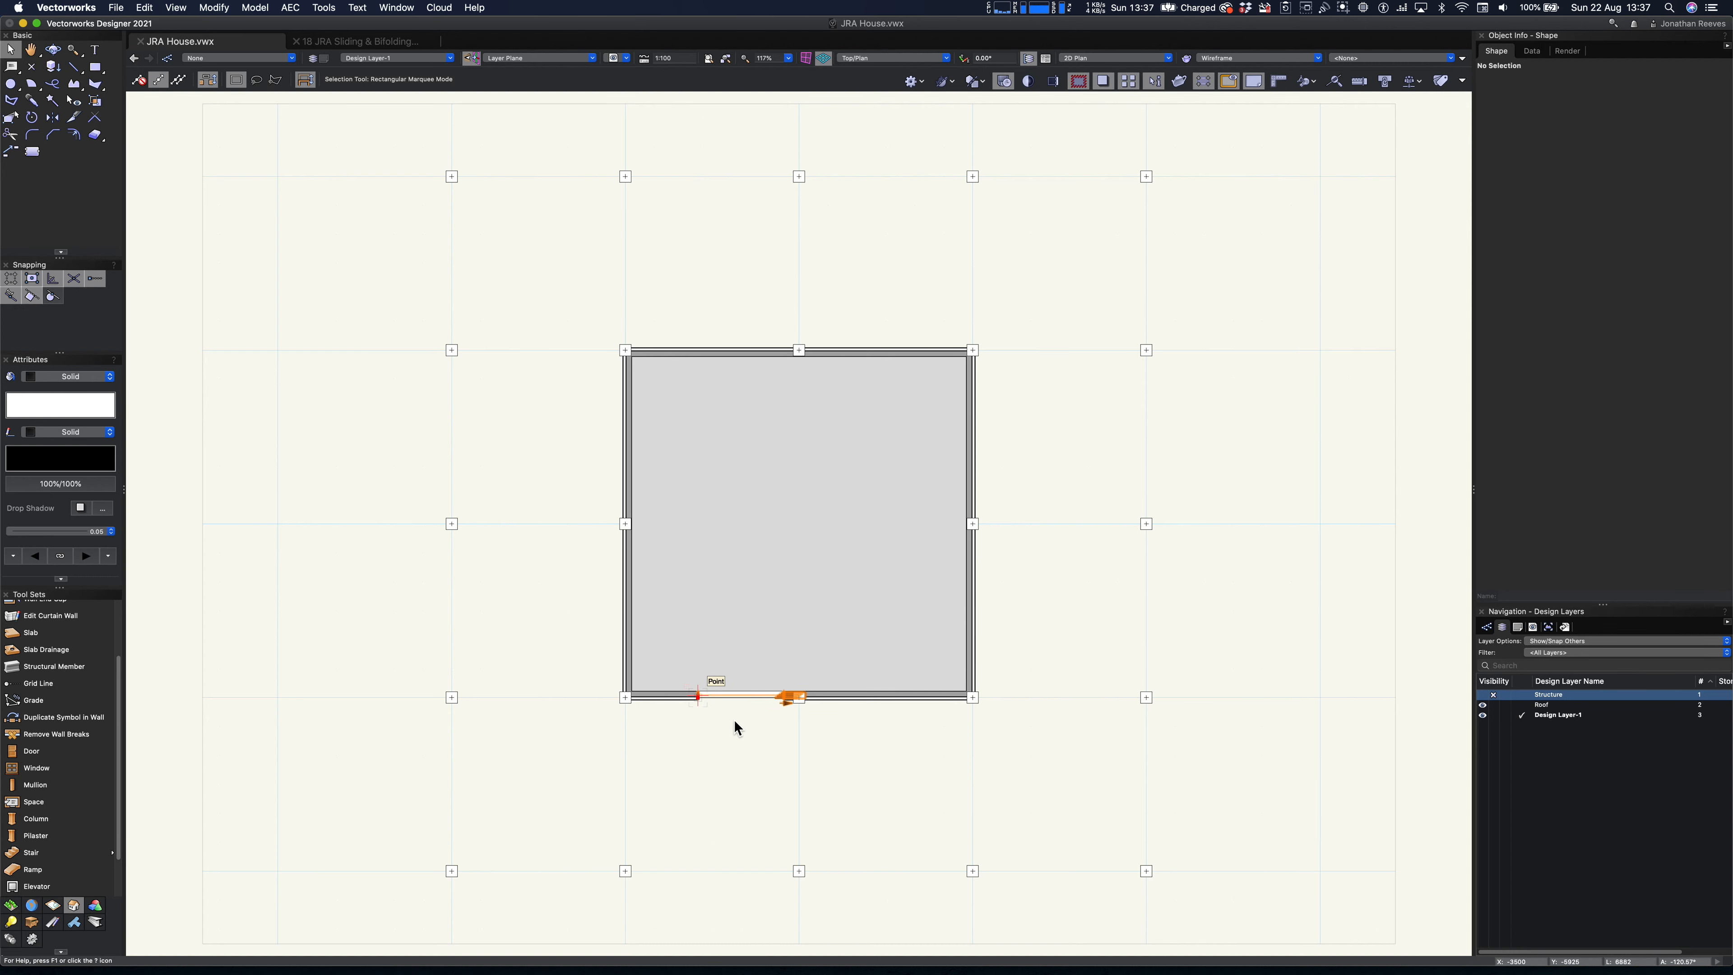
scroll(735, 718, "up", 4)
left_click_drag(771, 689, 717, 688)
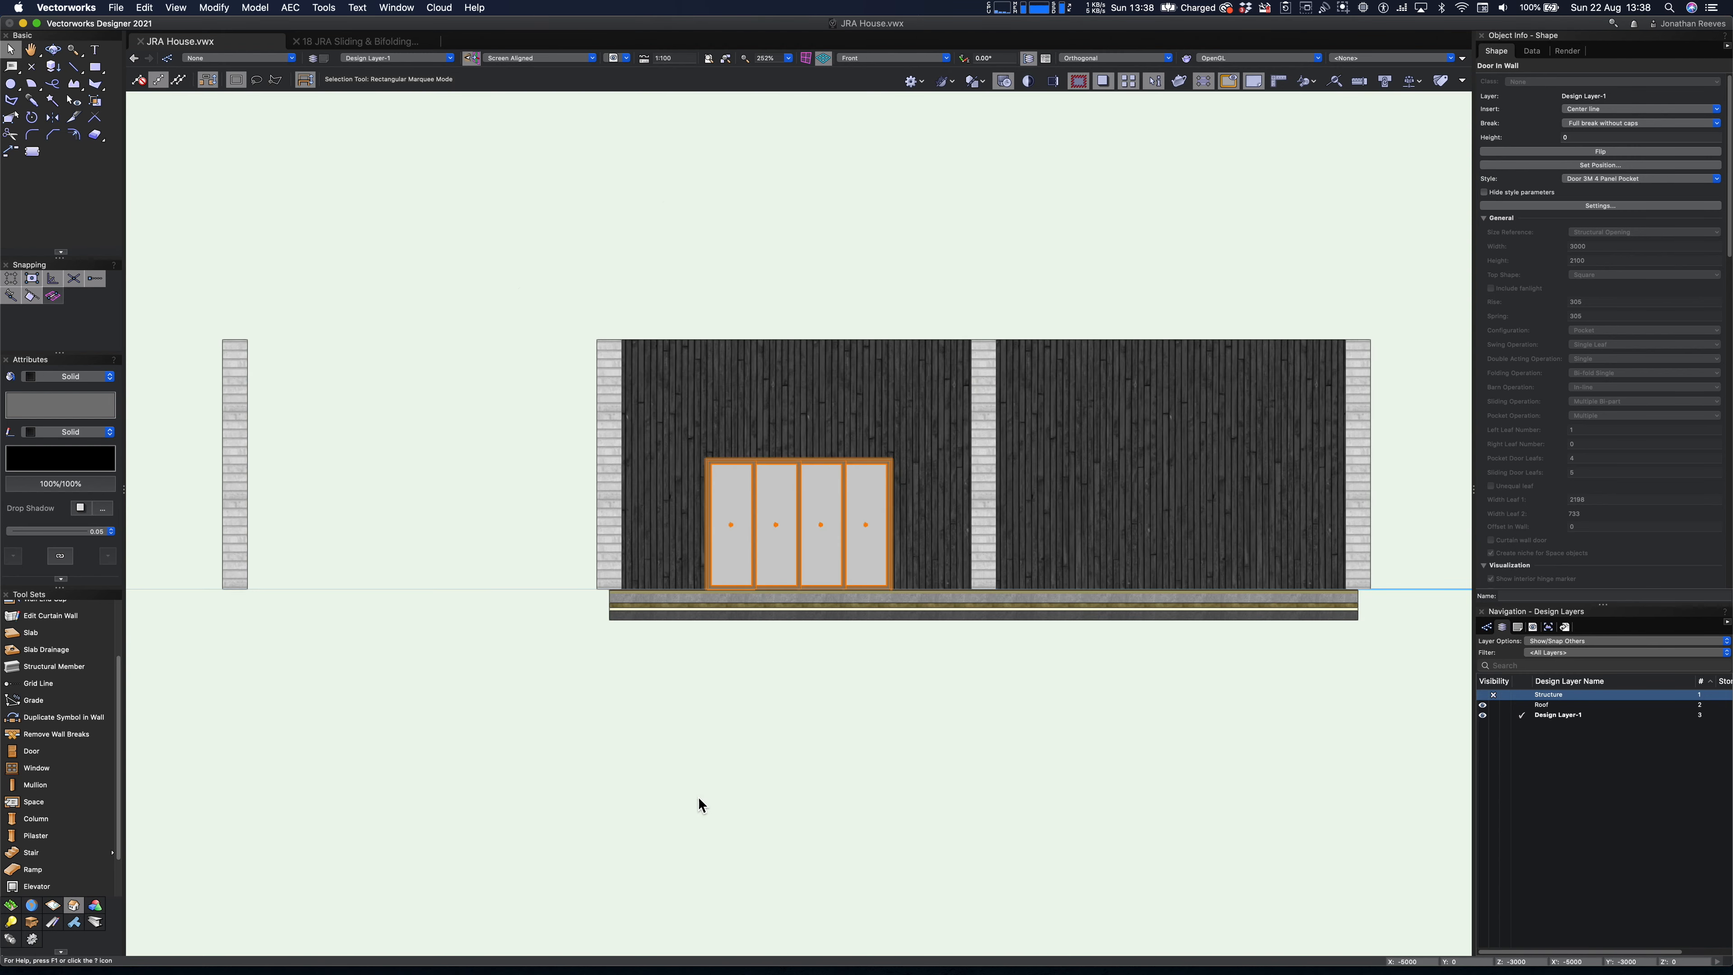
key("3")
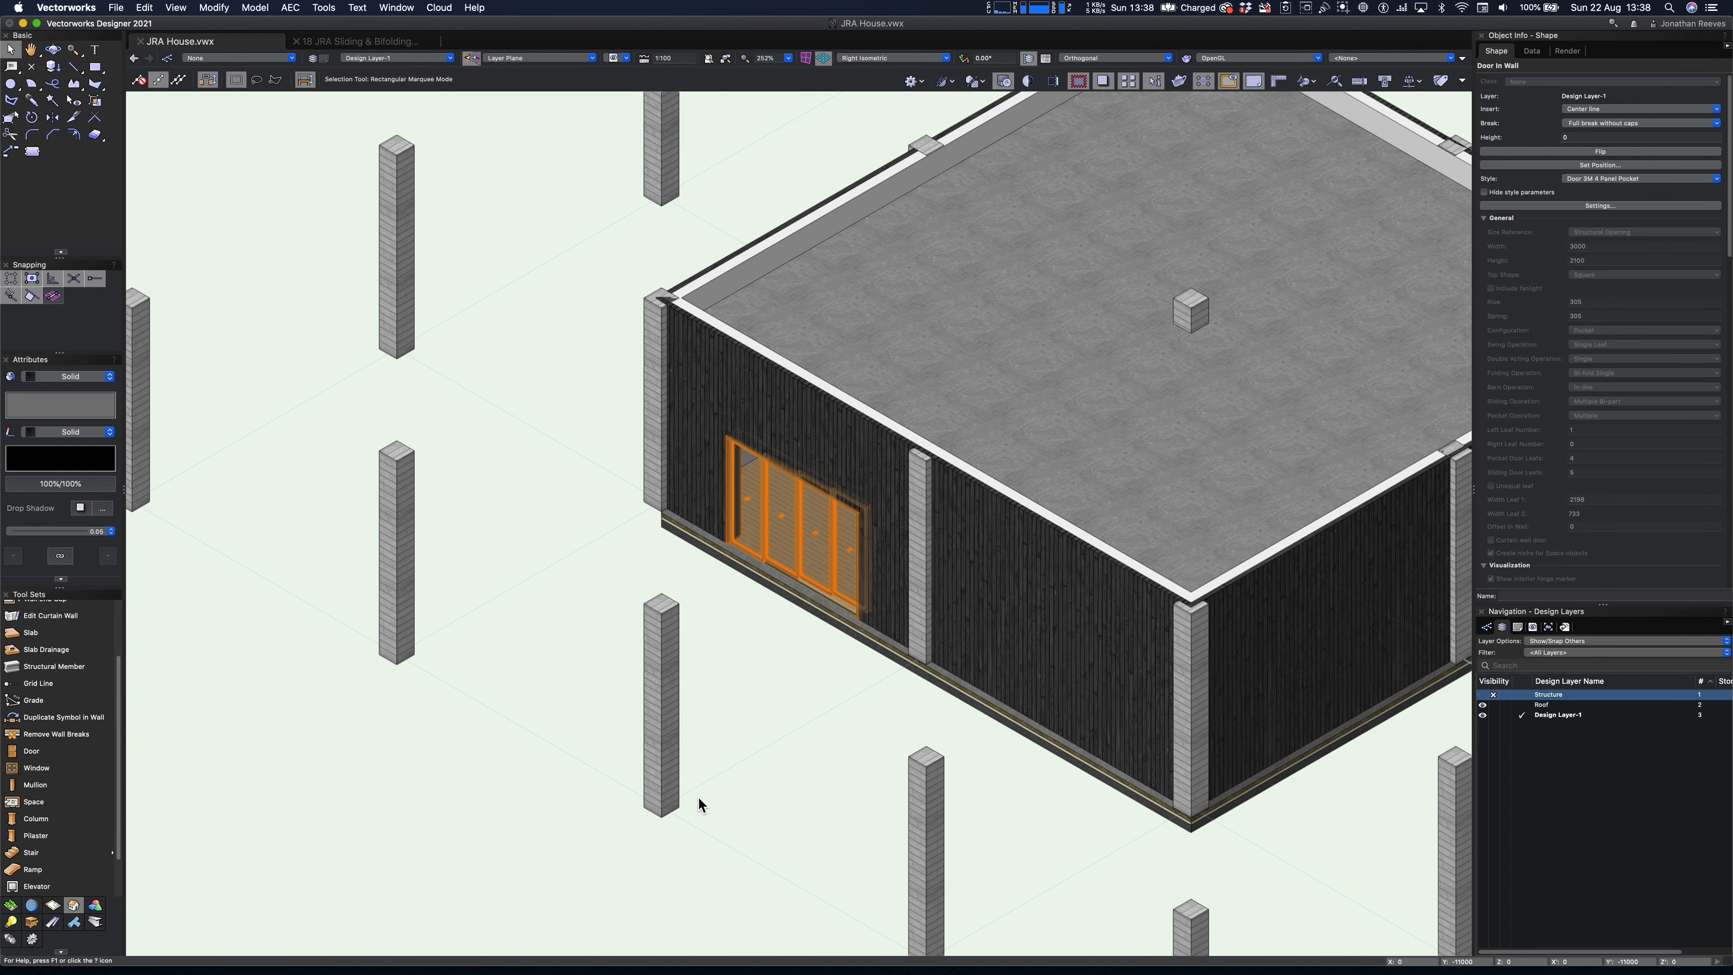
- Mirror a duplicate of the front-wall pocket door across the vertical axis through the middle column
key("0")
key("7")
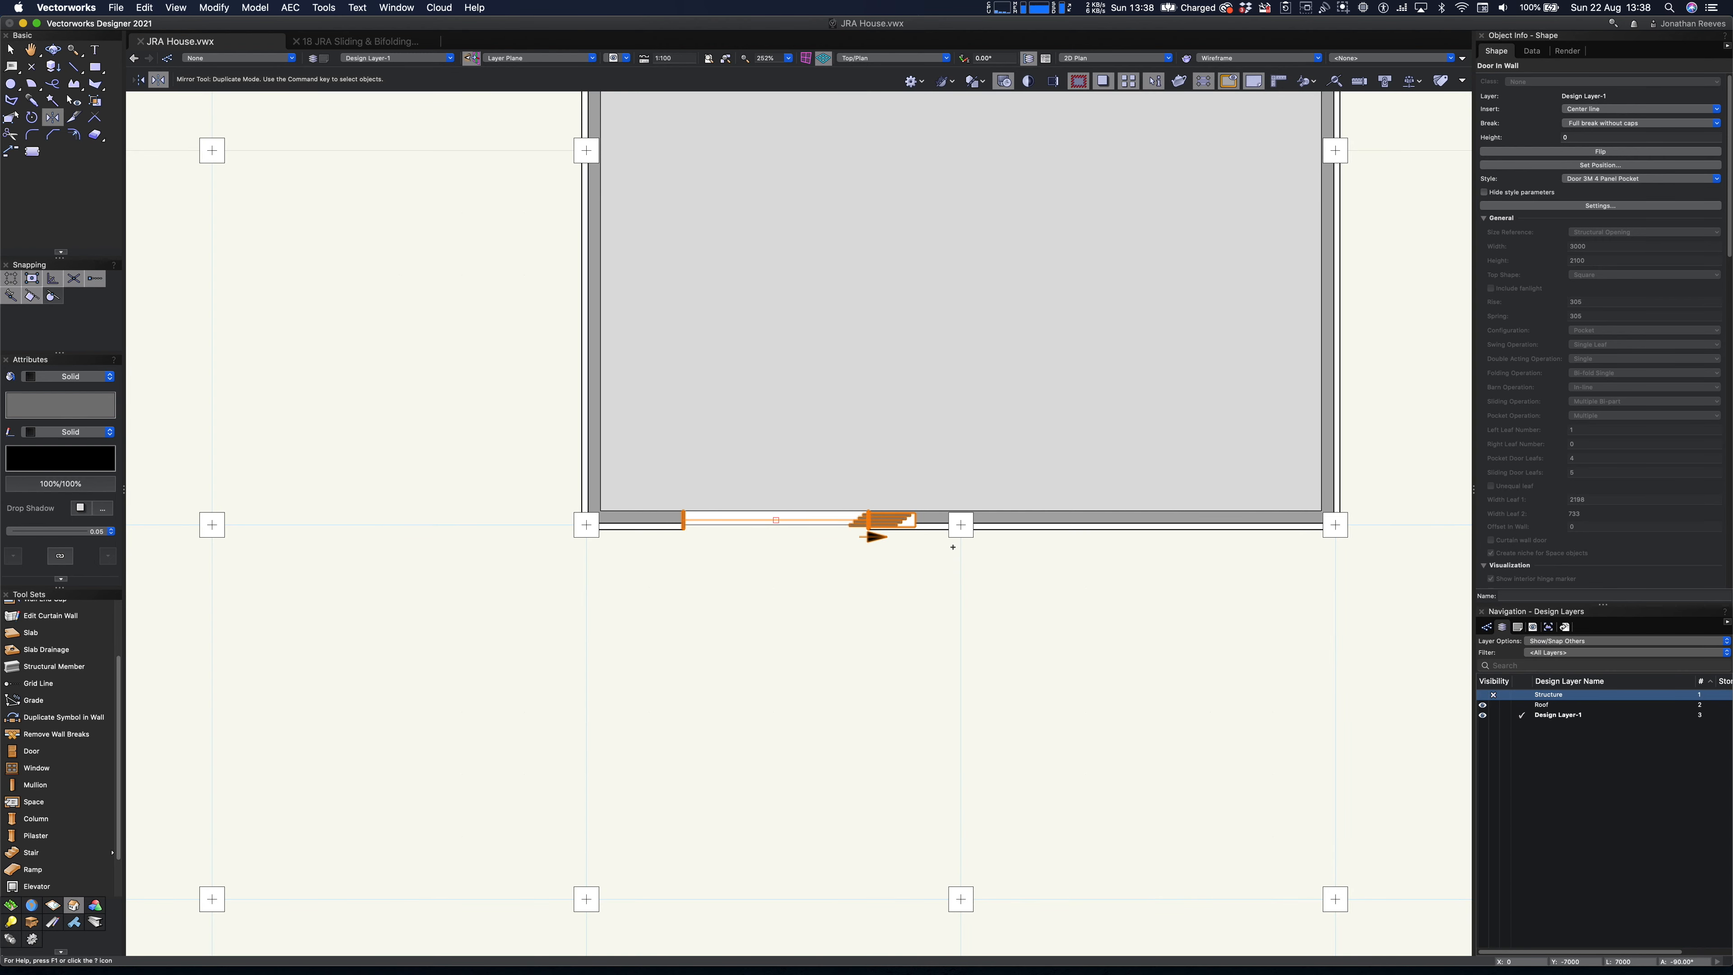
left_click(961, 527)
left_click(961, 588)
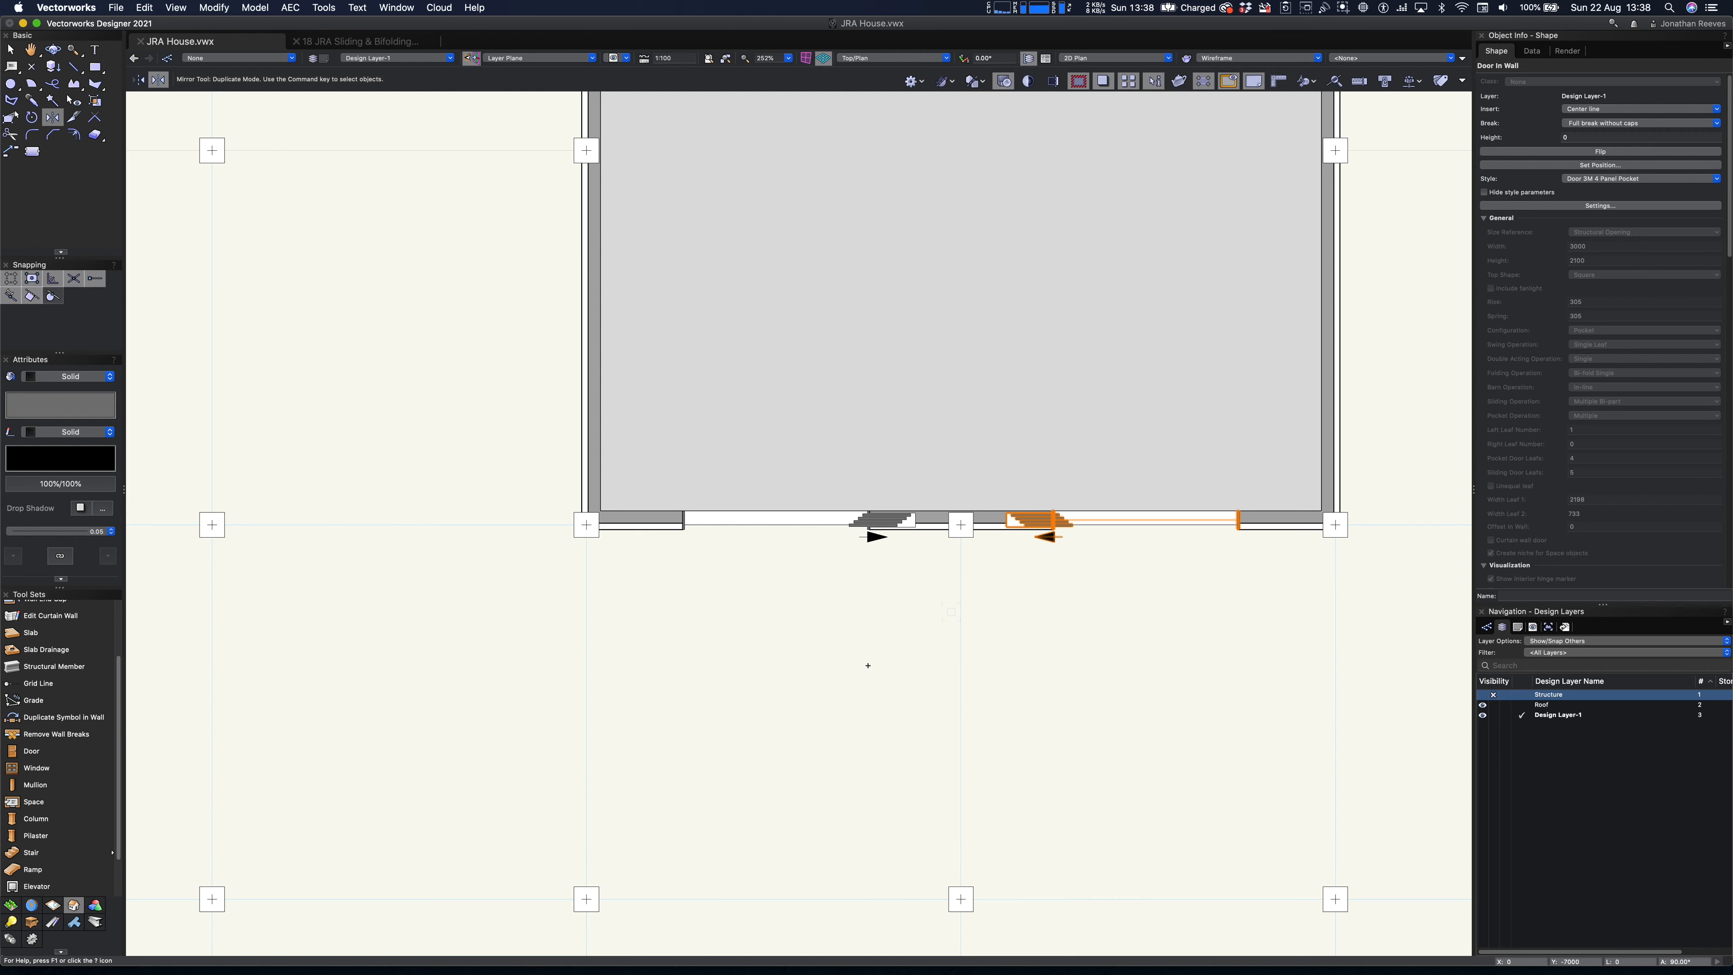
key("x")
key("x")
key("3")
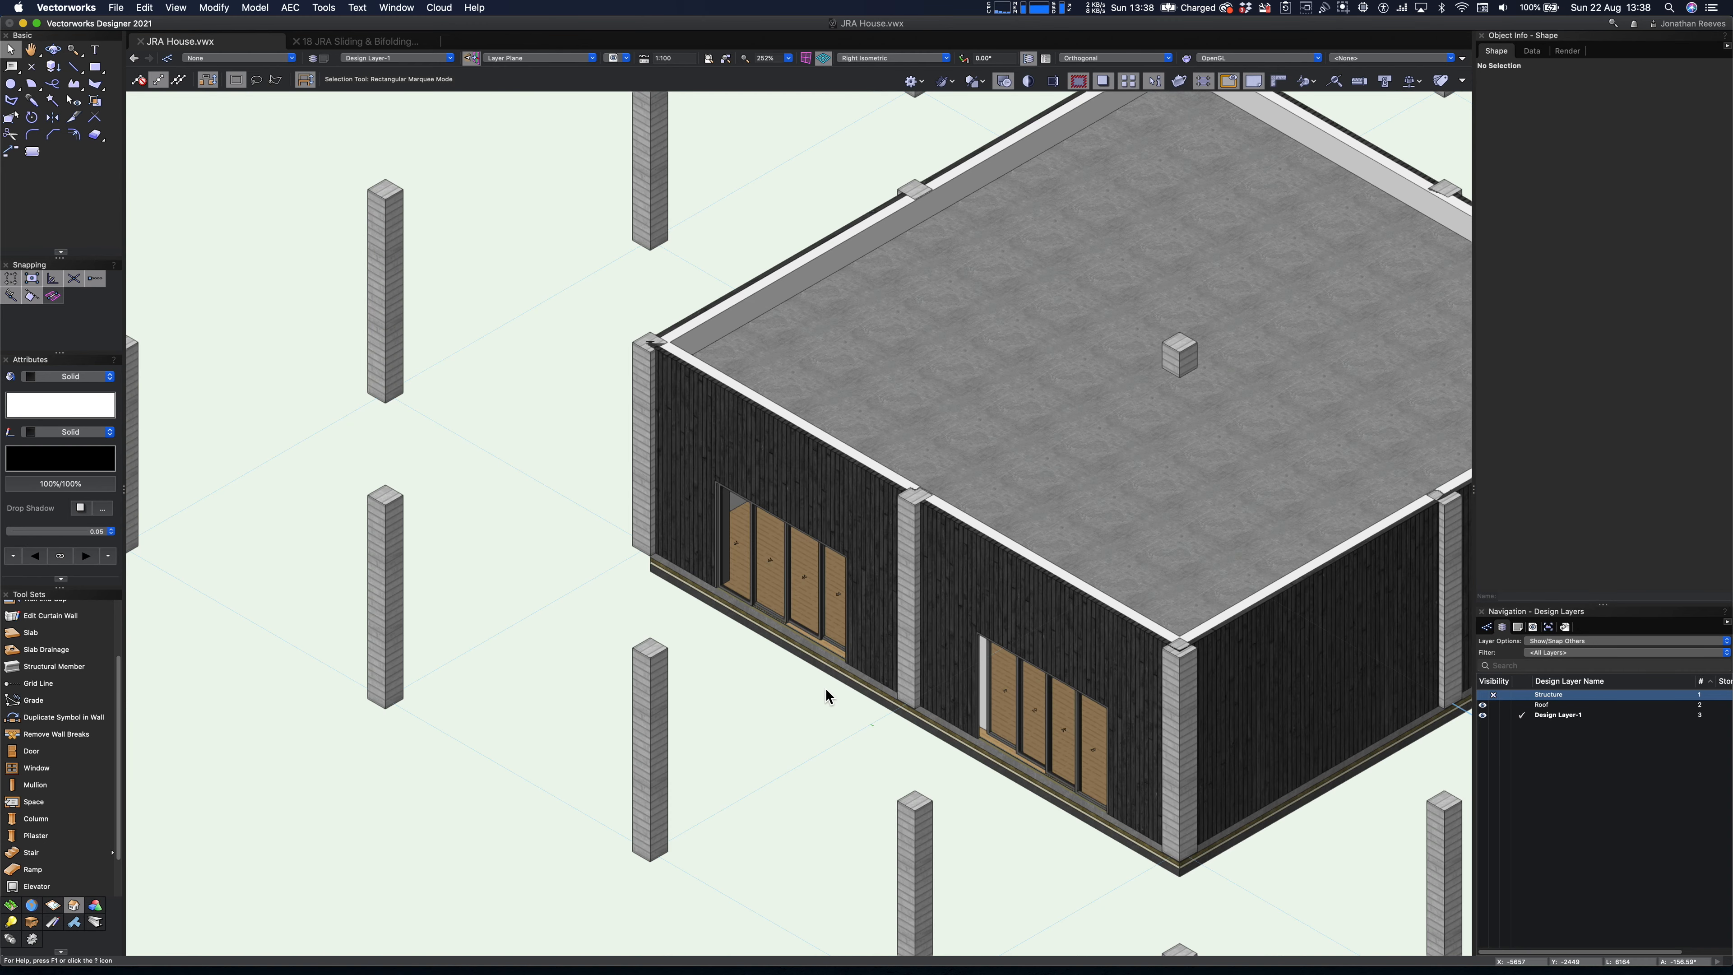
- Place the Door 4M 5 Panel symbol from the JRA Doors library on open ground in front of the building
middle_click_drag(953, 726, 927, 676, "super")
key("super+r")
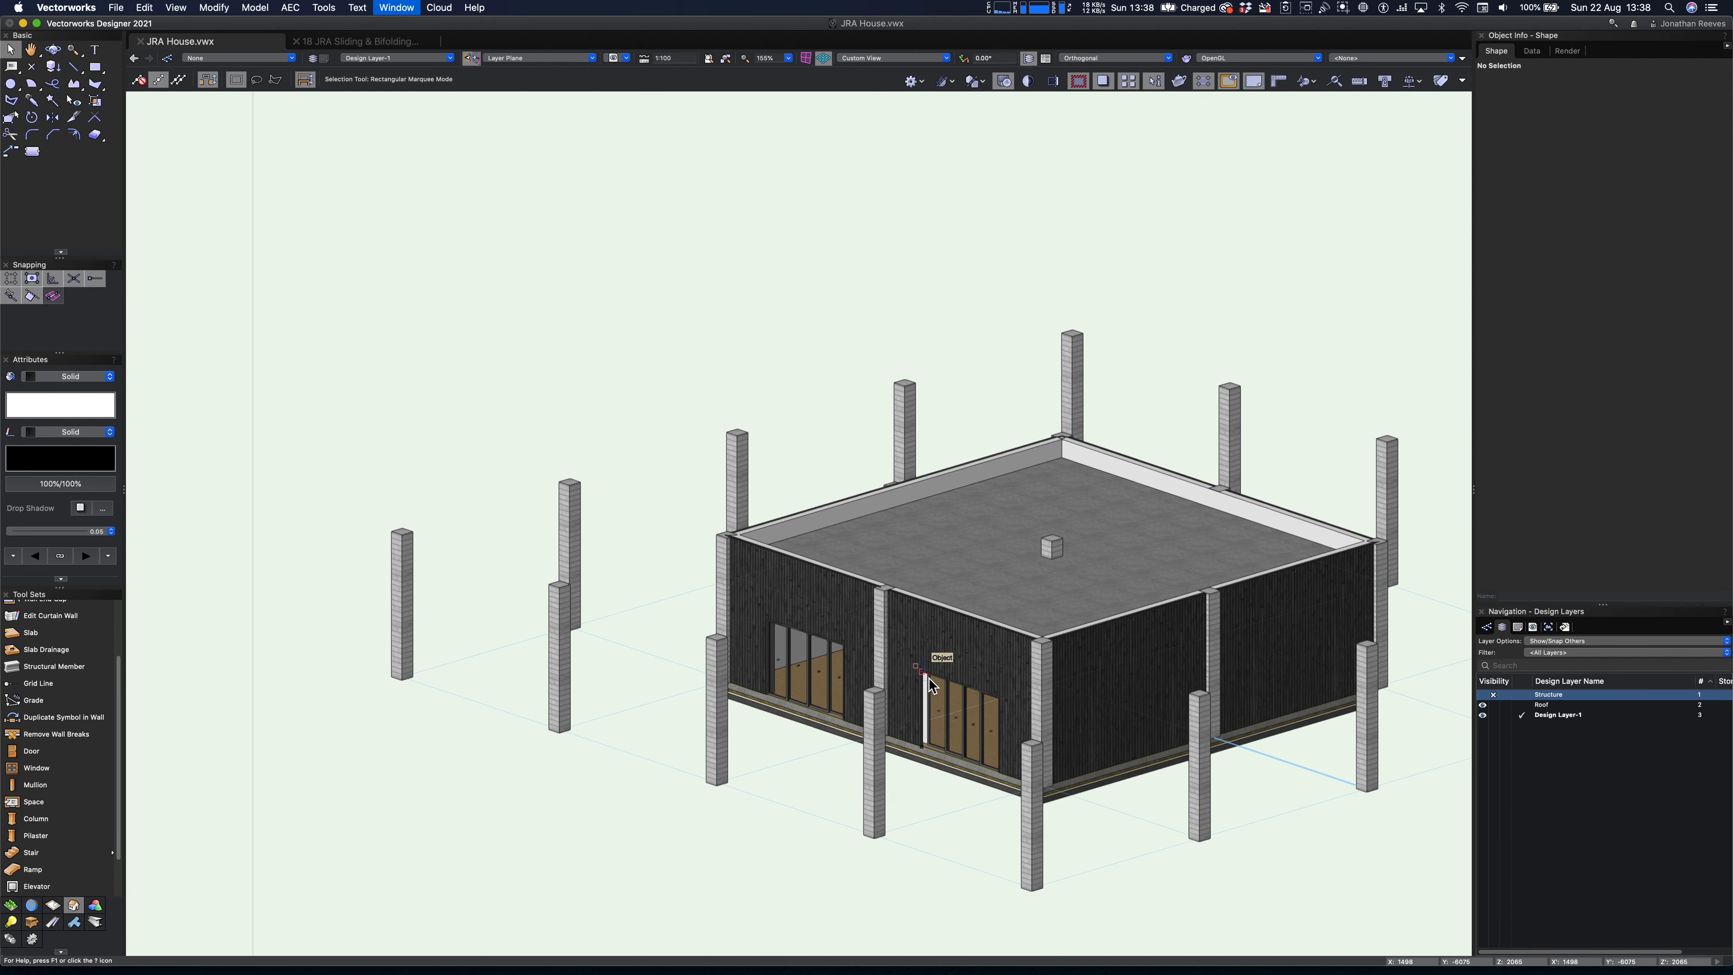
double_click(1246, 176)
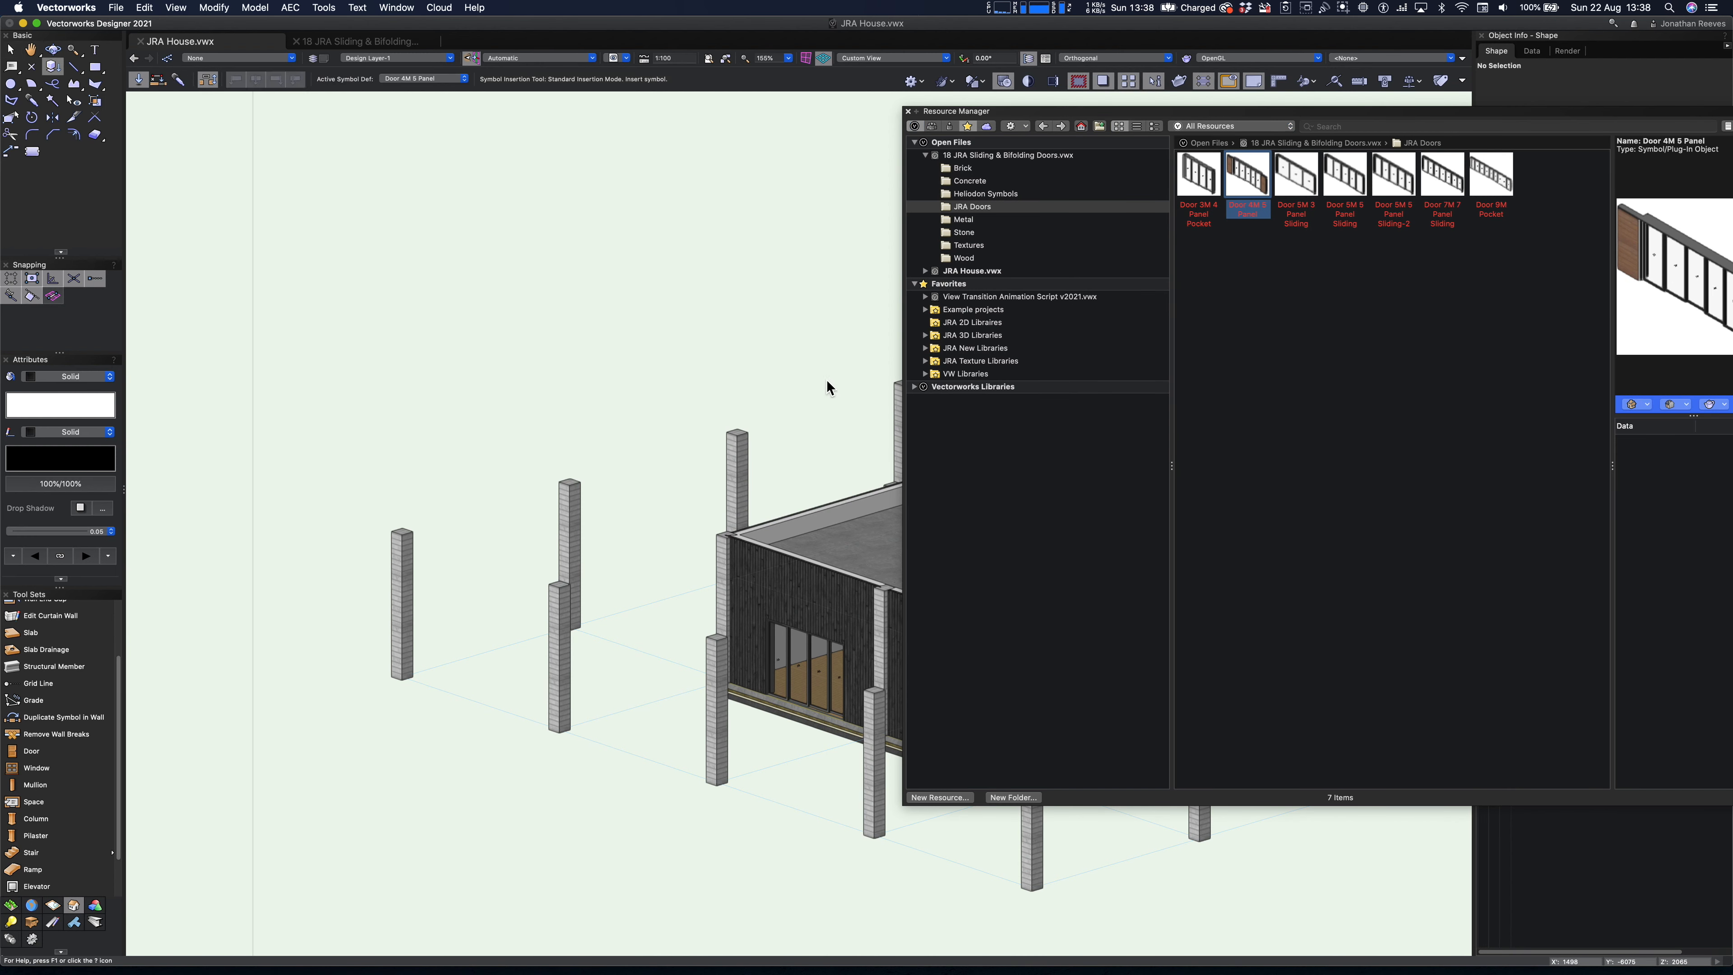
left_click(650, 825)
left_click(652, 824)
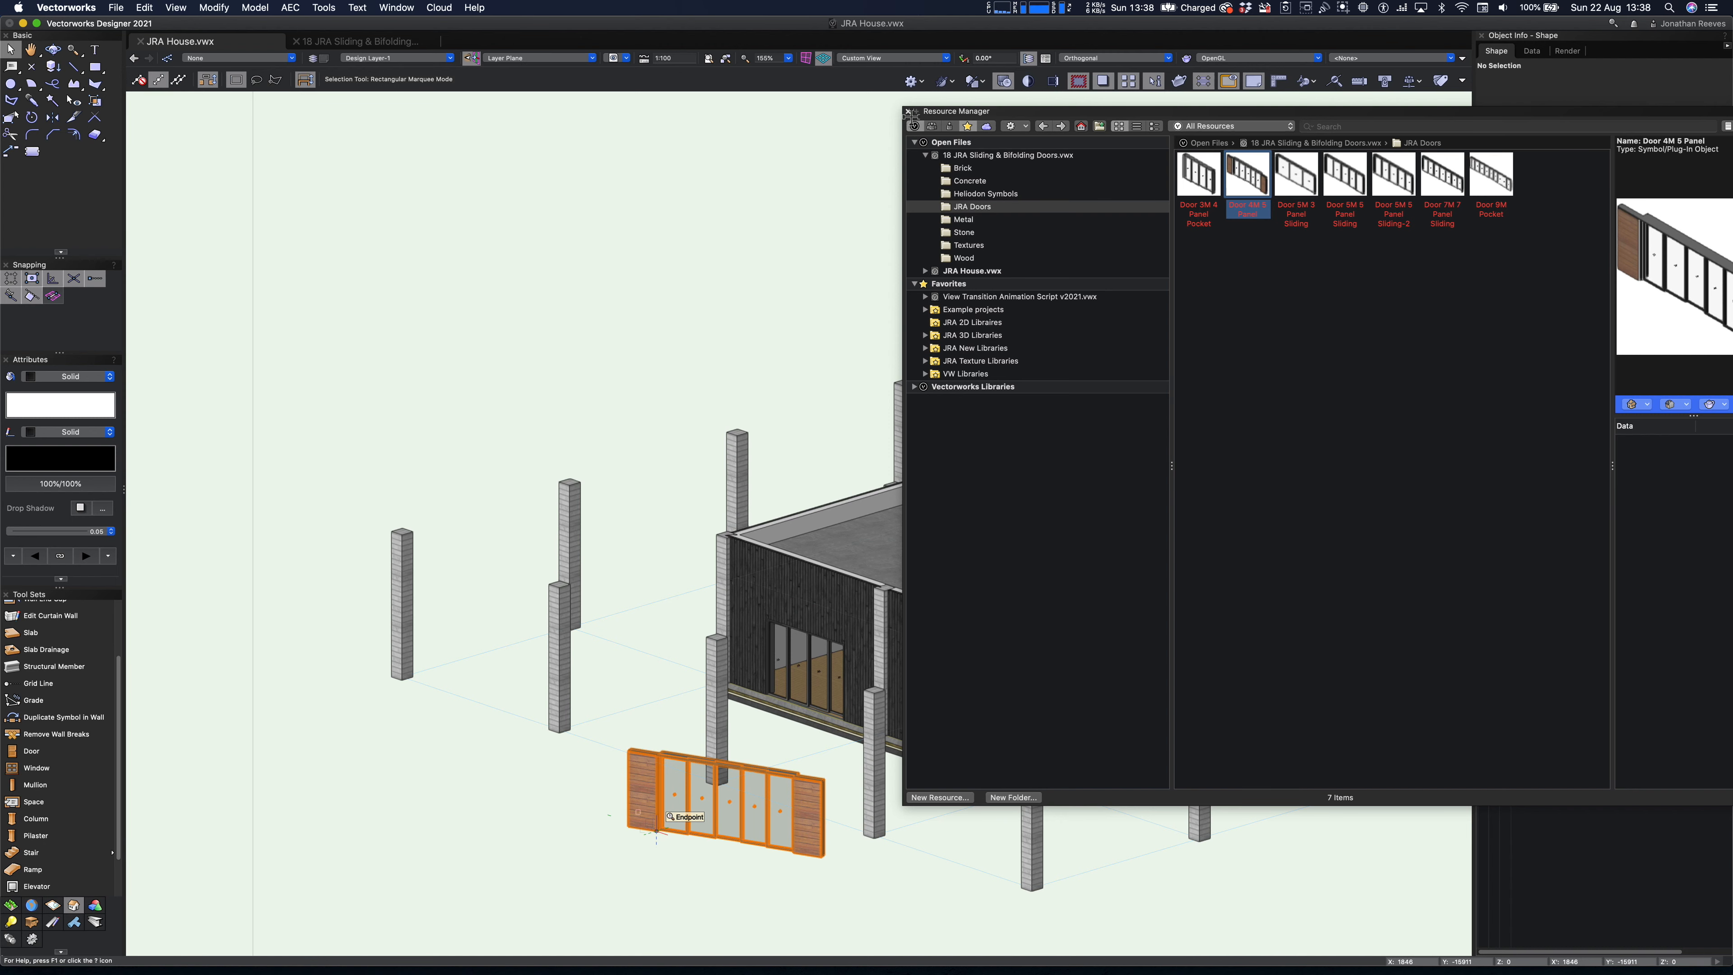
left_click(908, 112)
- In plan, move the five-panel door into the right wall between the middle column and the front corner column
key("super+5")
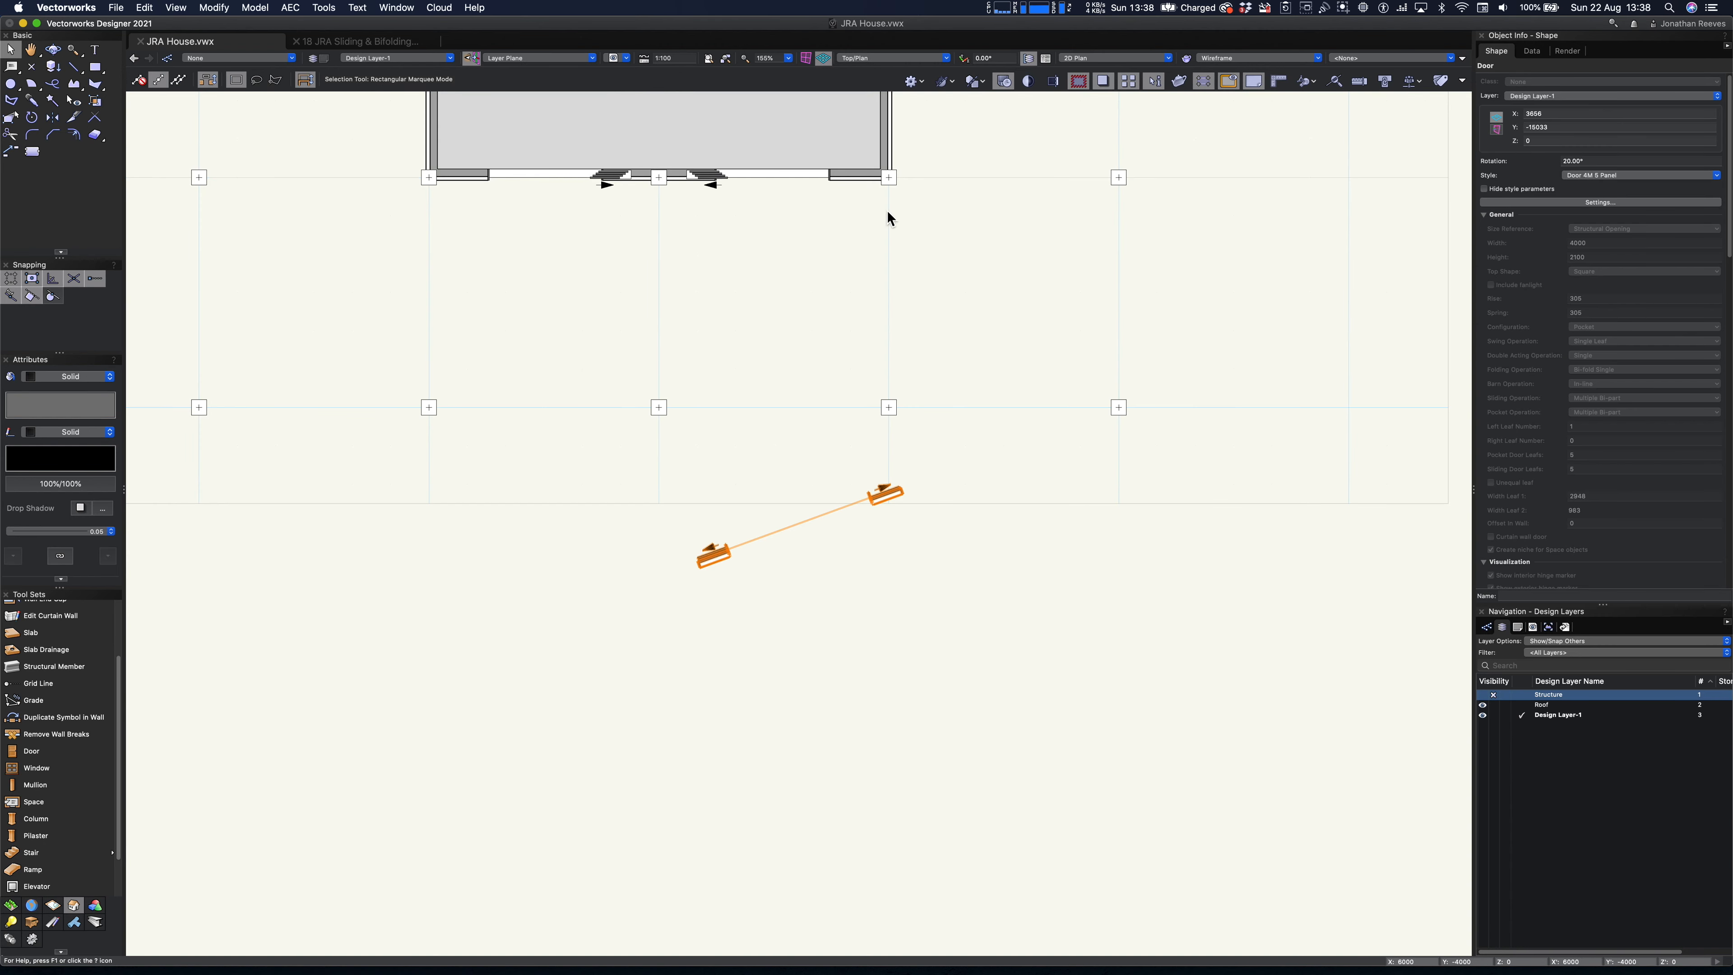
scroll(830, 535, "down", 5)
left_click_drag(816, 550, 847, 369)
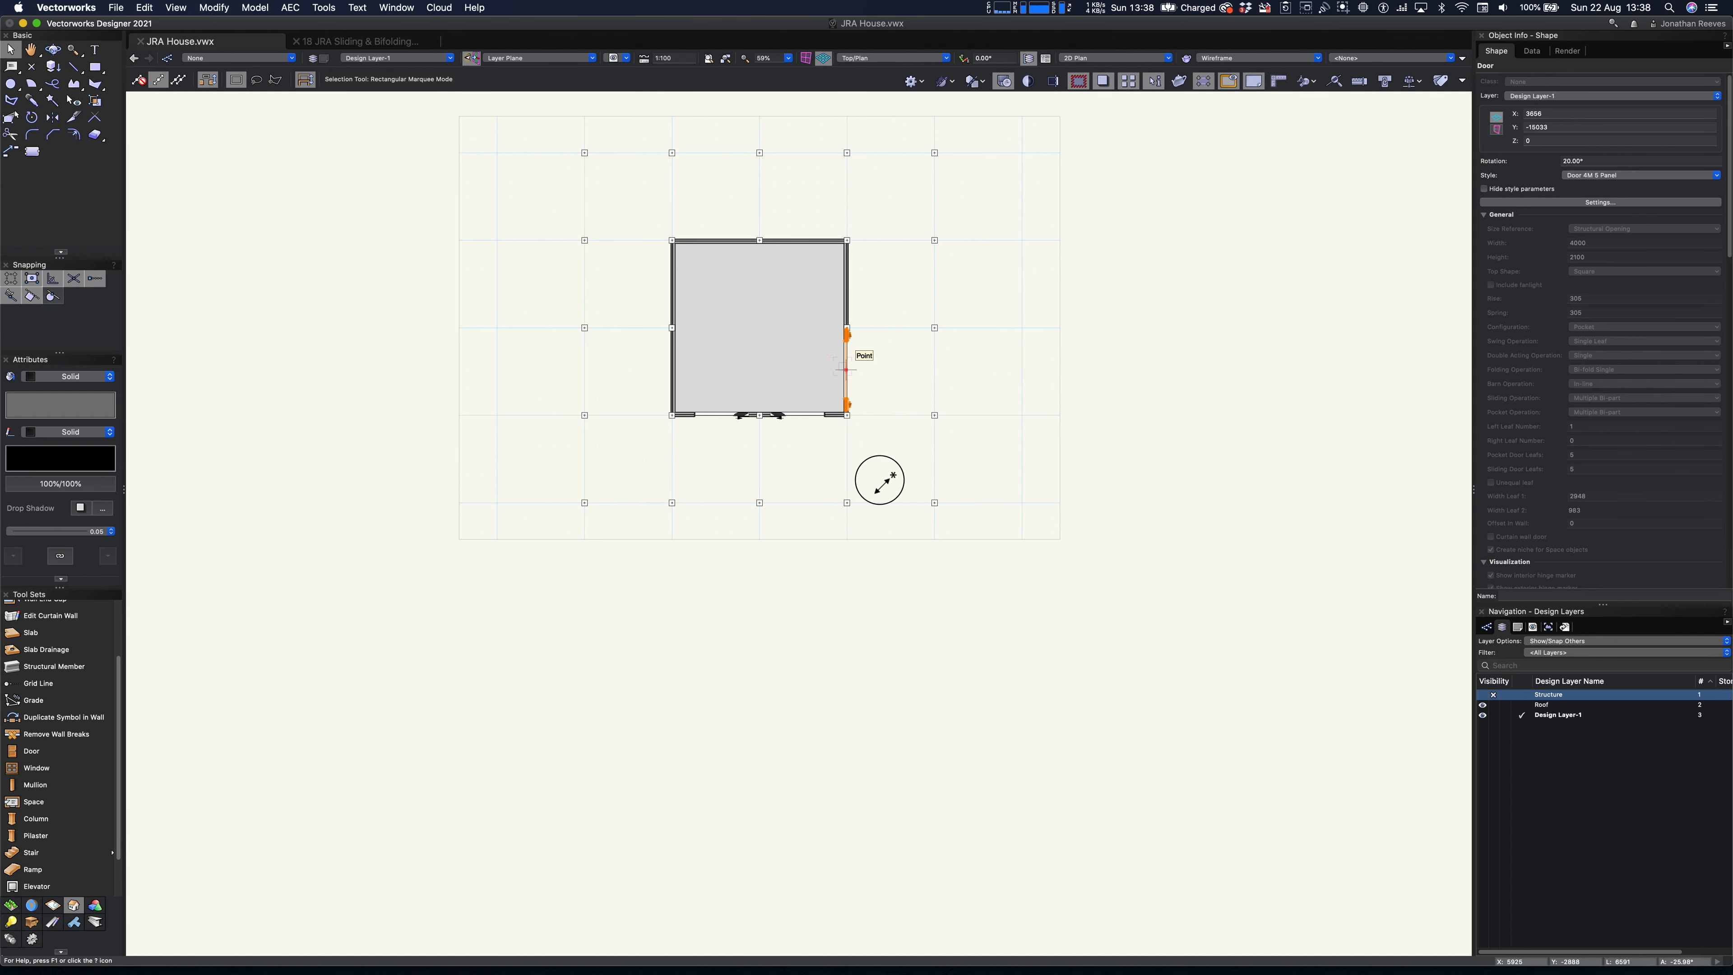
key("c")
scroll(898, 502, "up", 5)
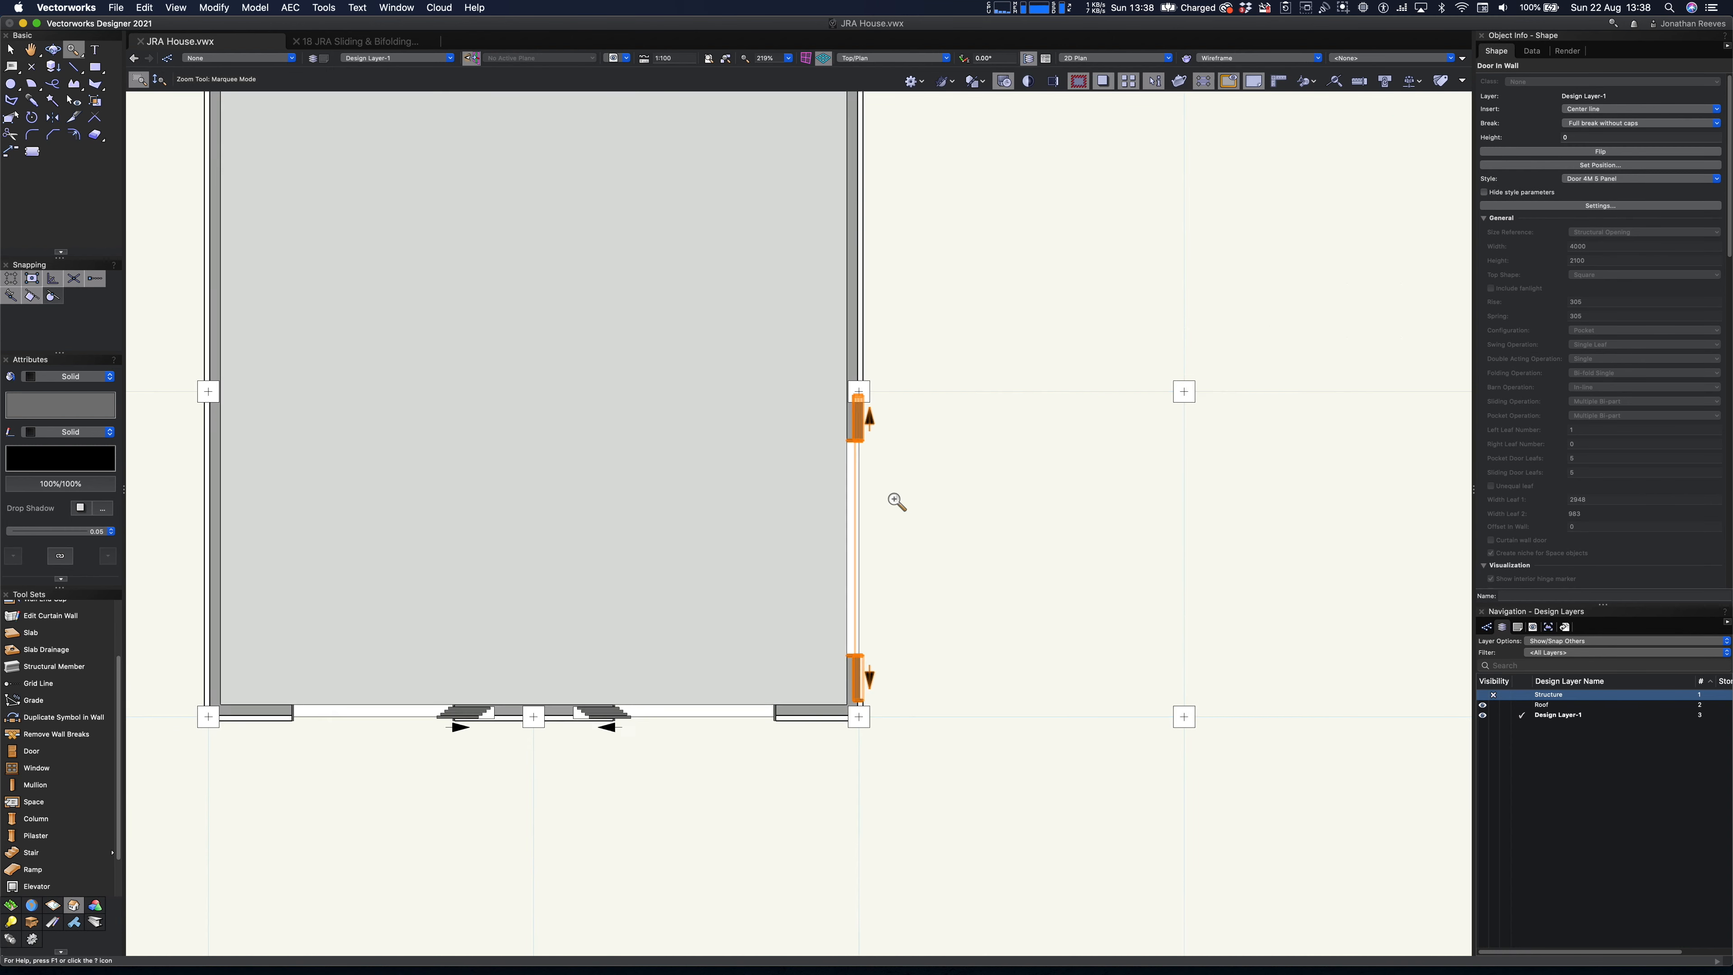
key("x")
scroll(897, 493, "up", 2)
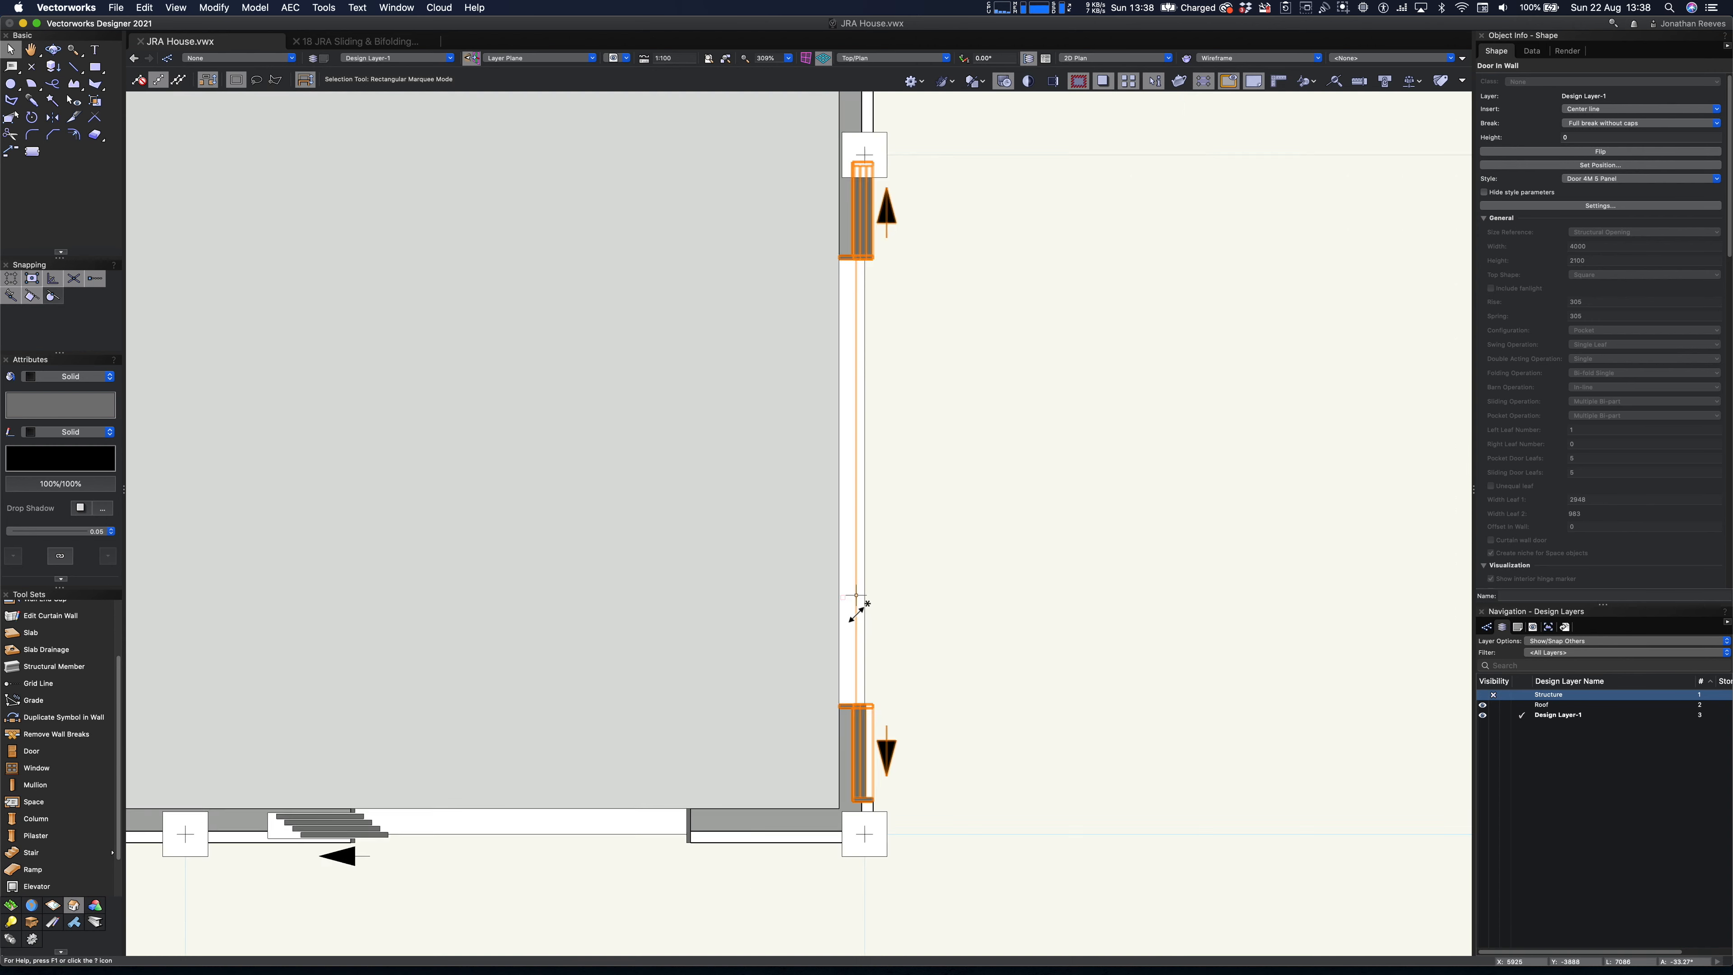
scroll(871, 601, "down", 4)
scroll(872, 478, "up", 2)
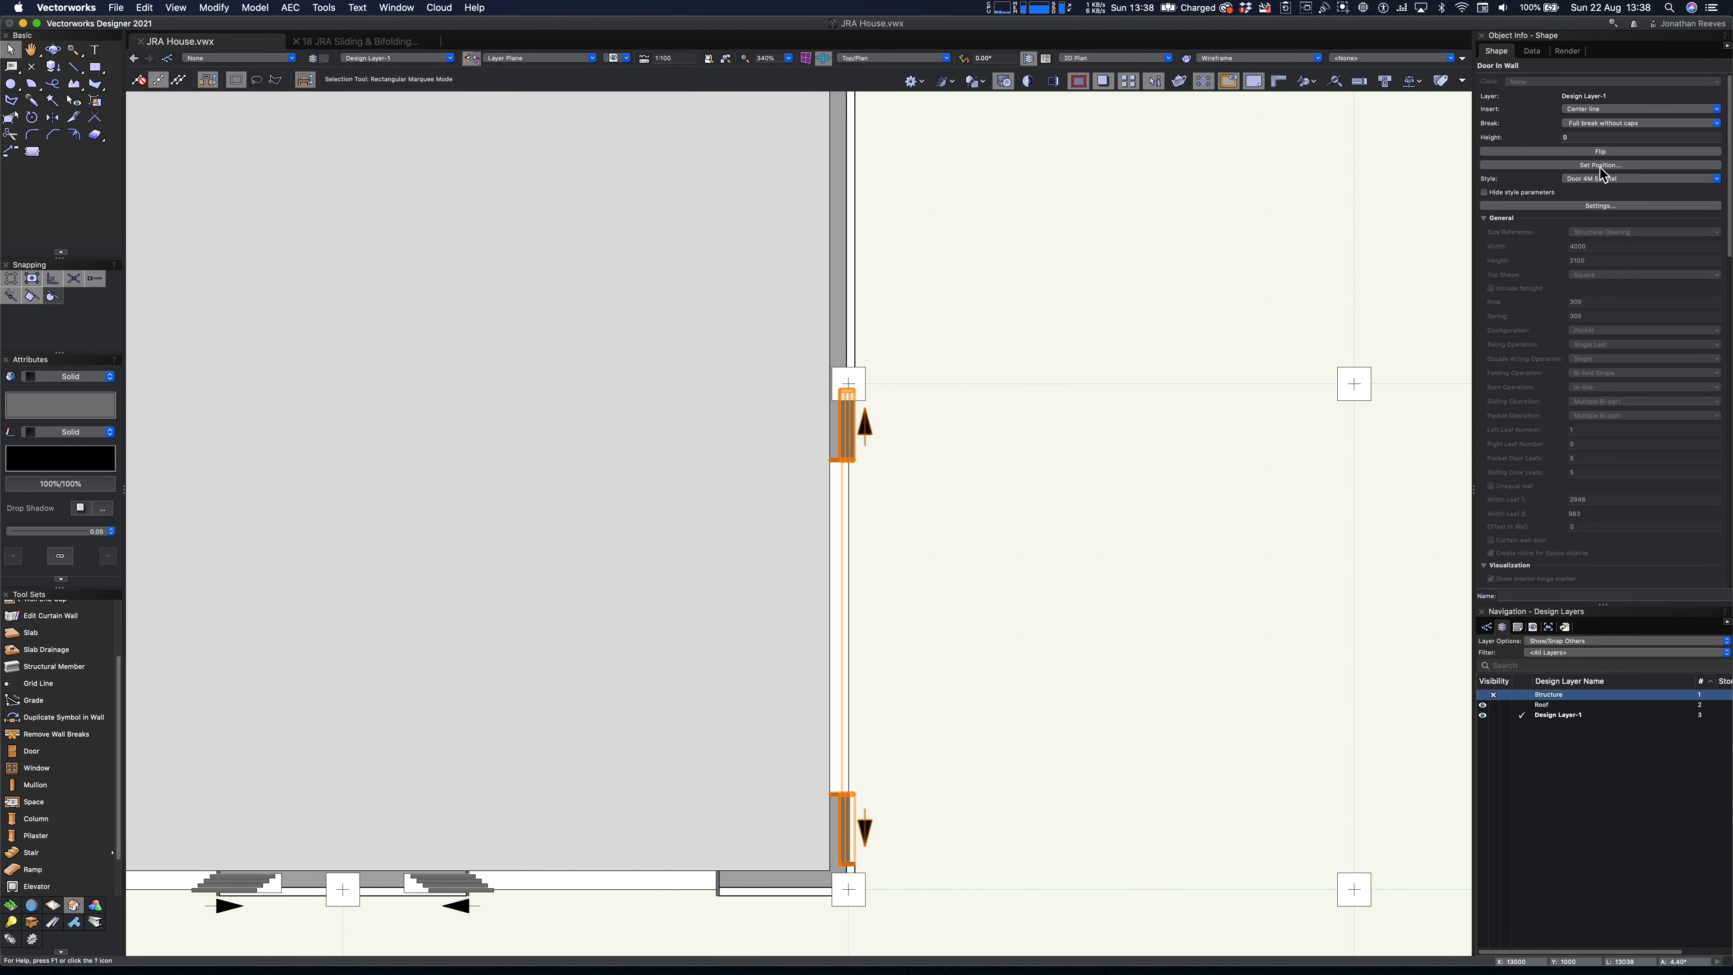
- Edit the Door 4M 5 Panel style so width, height, pocket operation and leaf number are editable per instance
left_click(1600, 206)
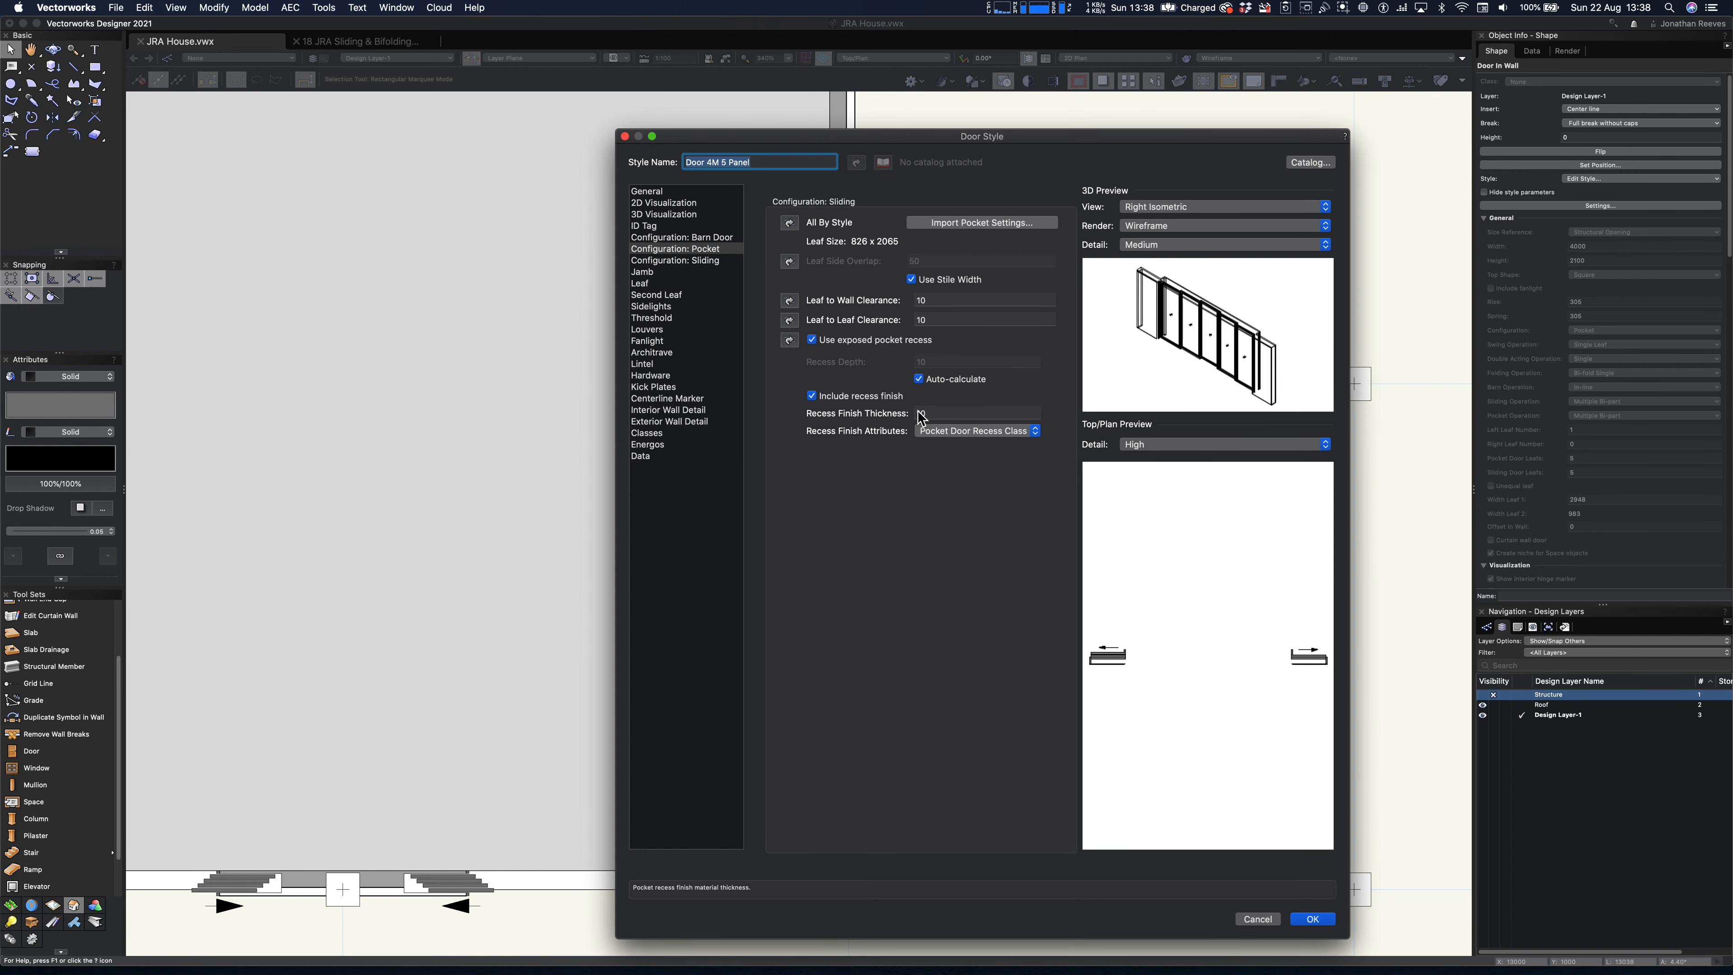
left_click(656, 194)
left_click(790, 261)
left_click(790, 281)
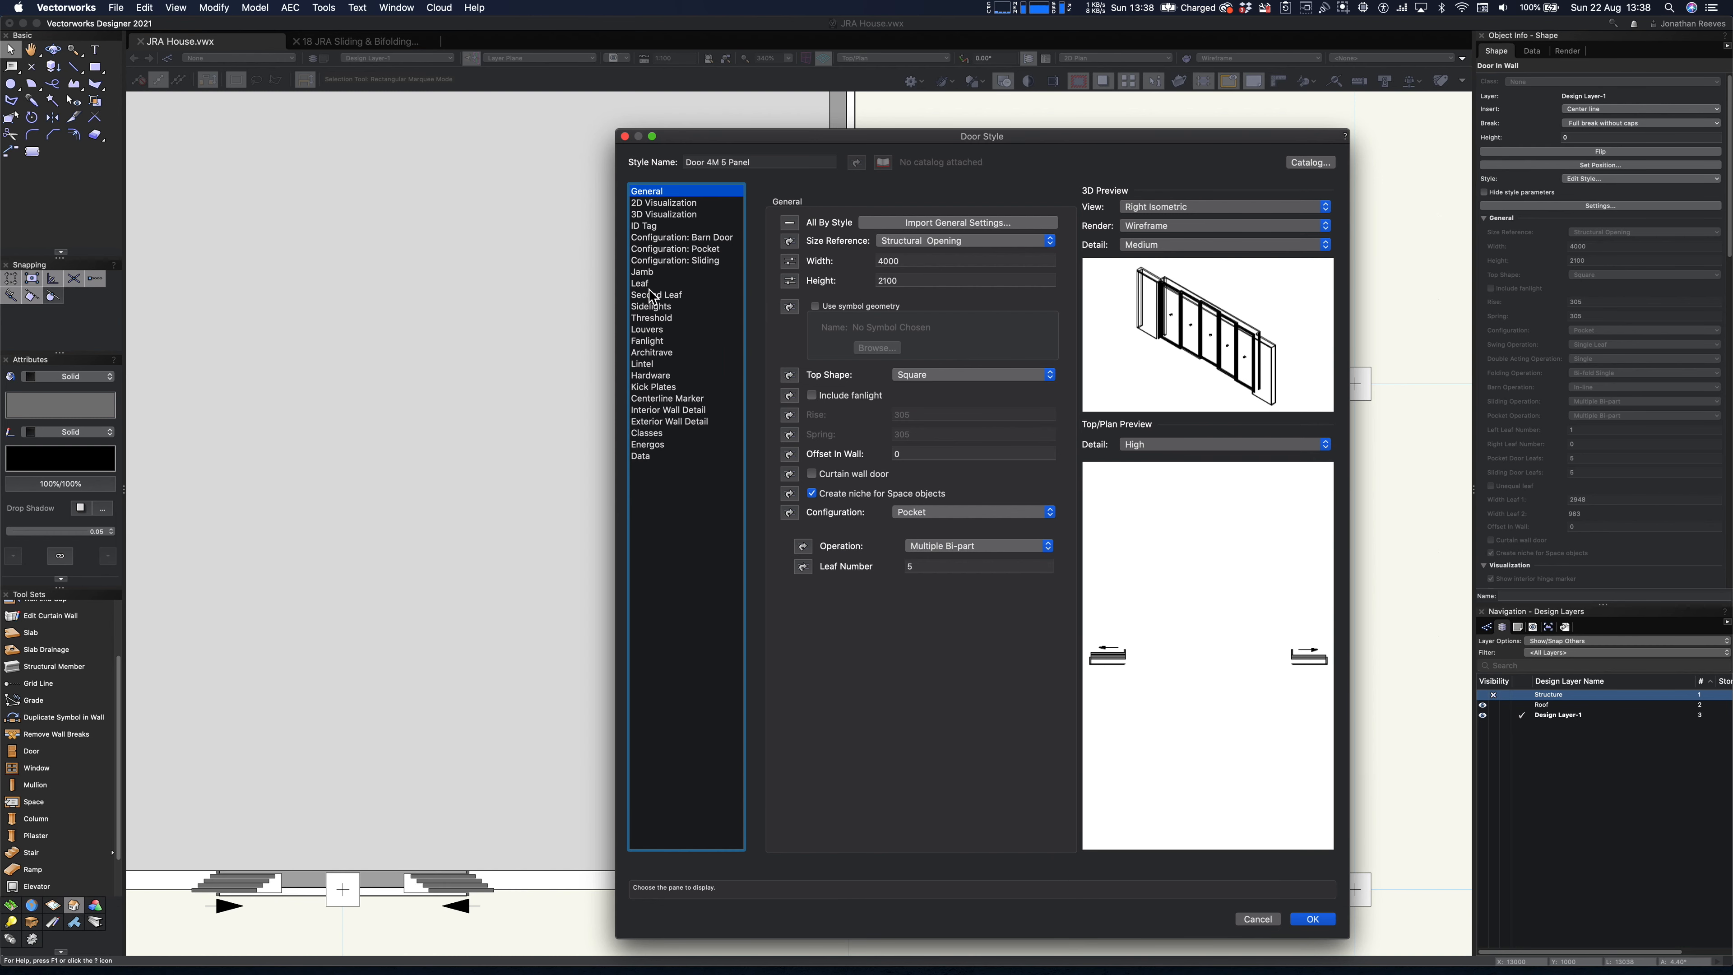
left_click(649, 284)
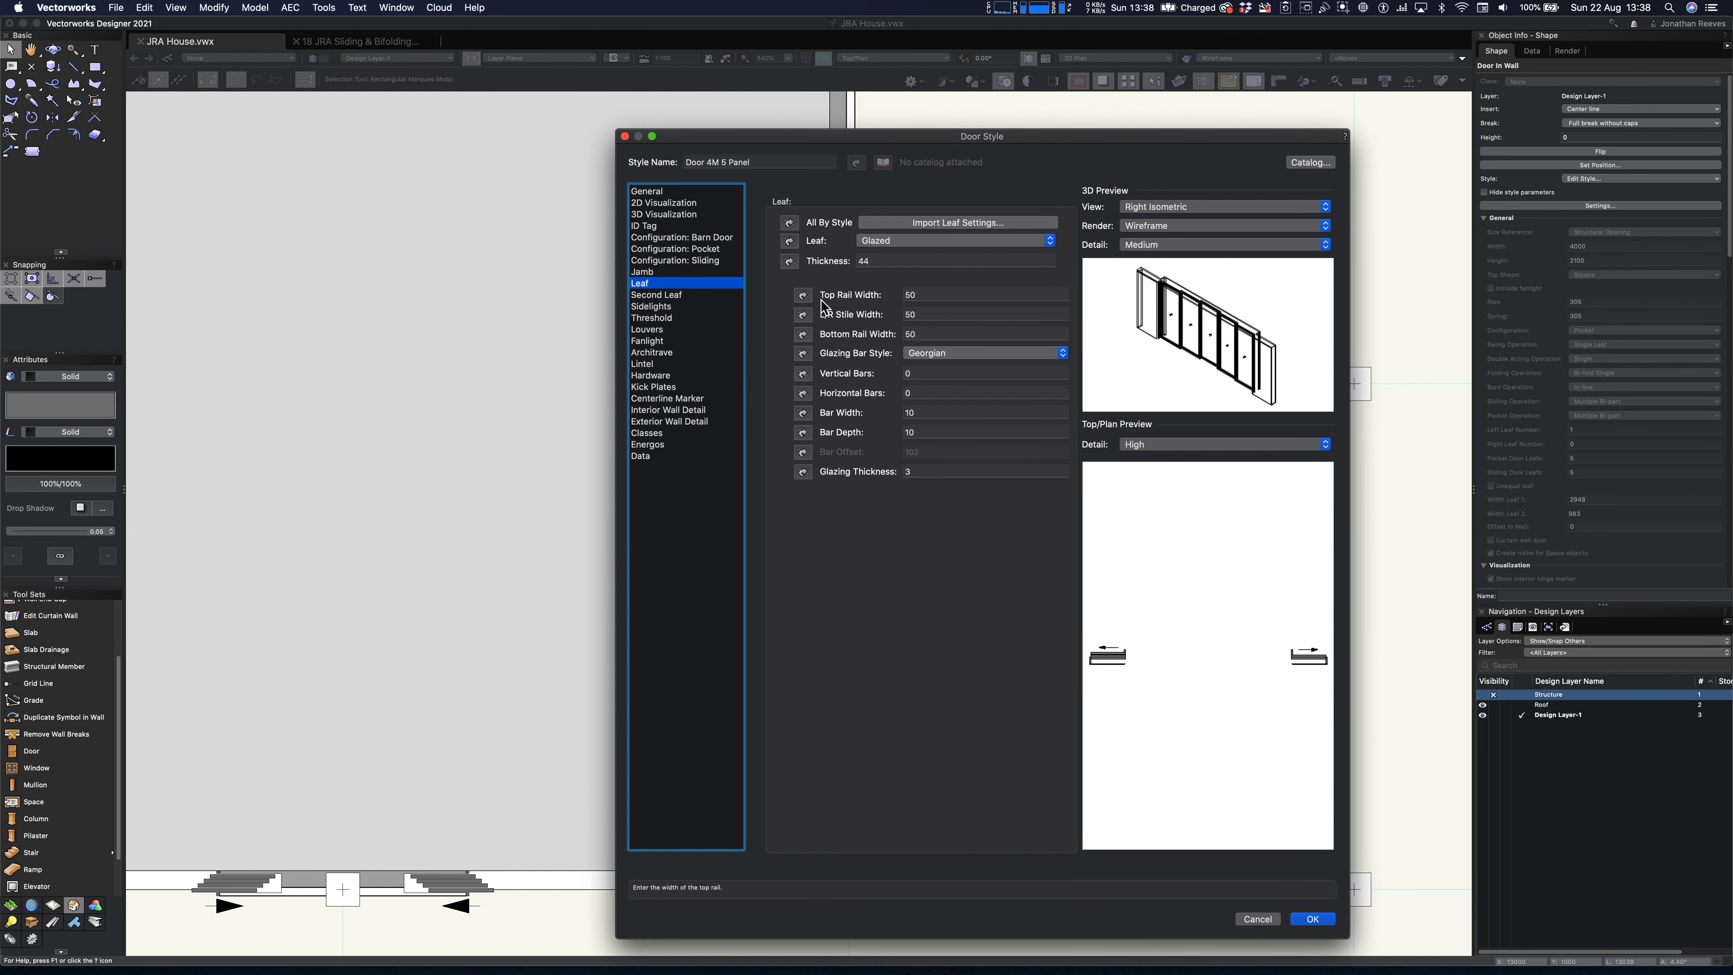
left_click(666, 199)
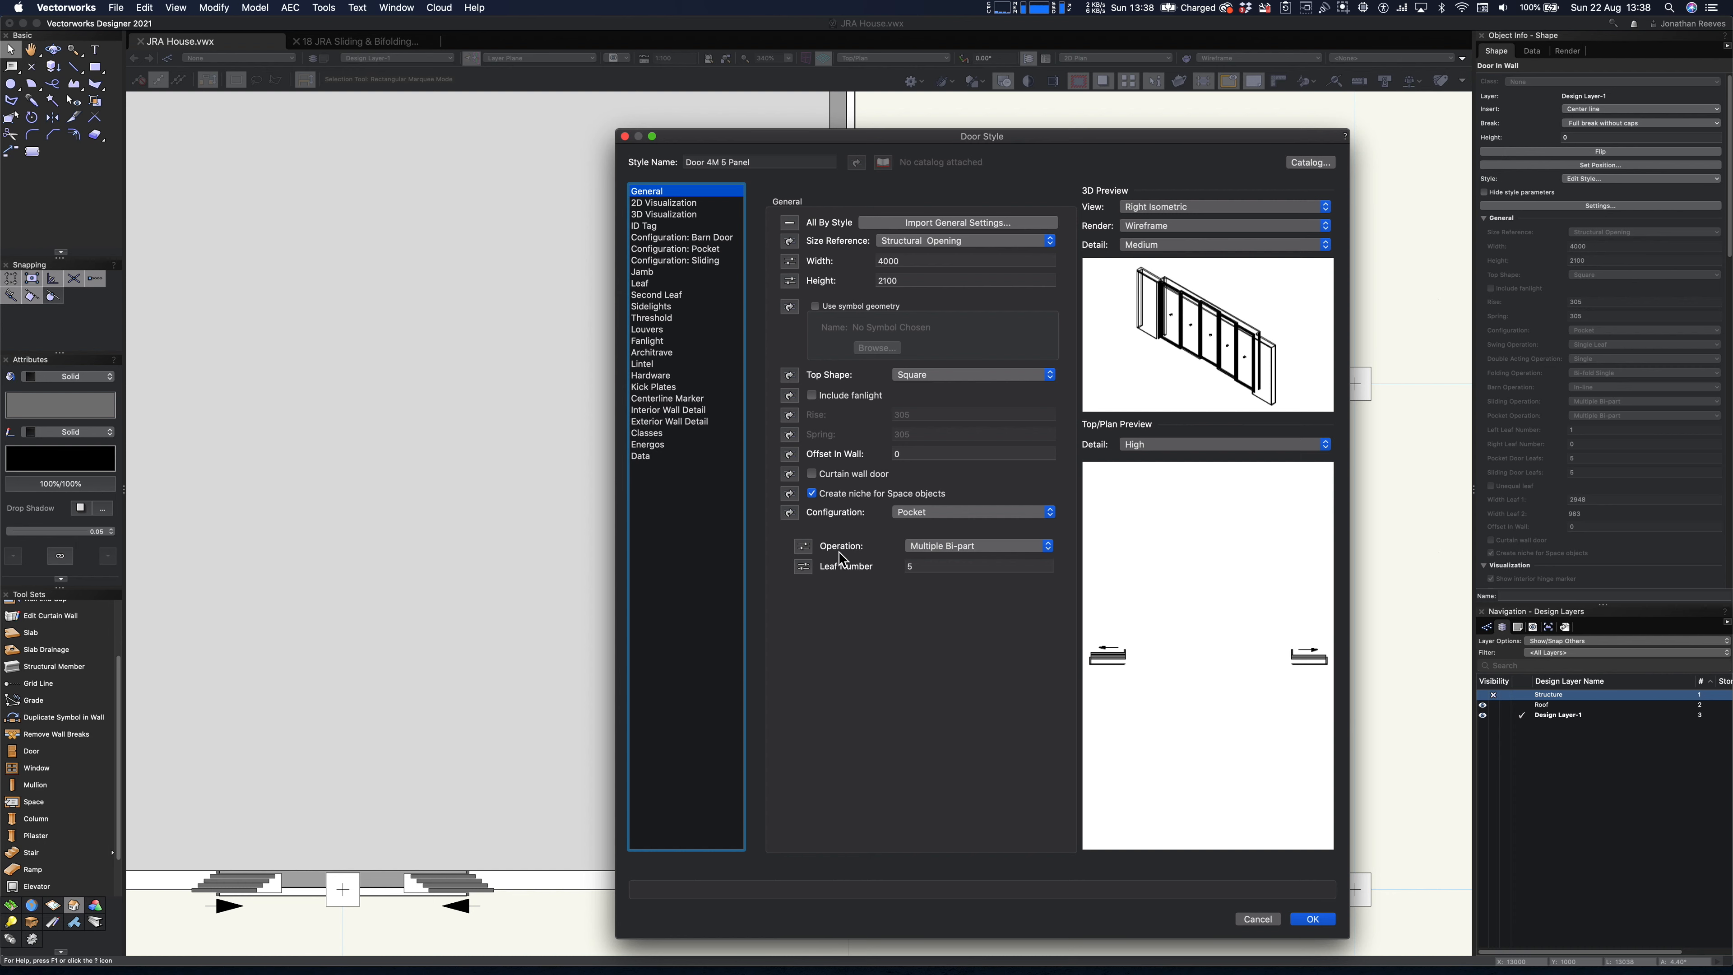
left_click(1308, 921)
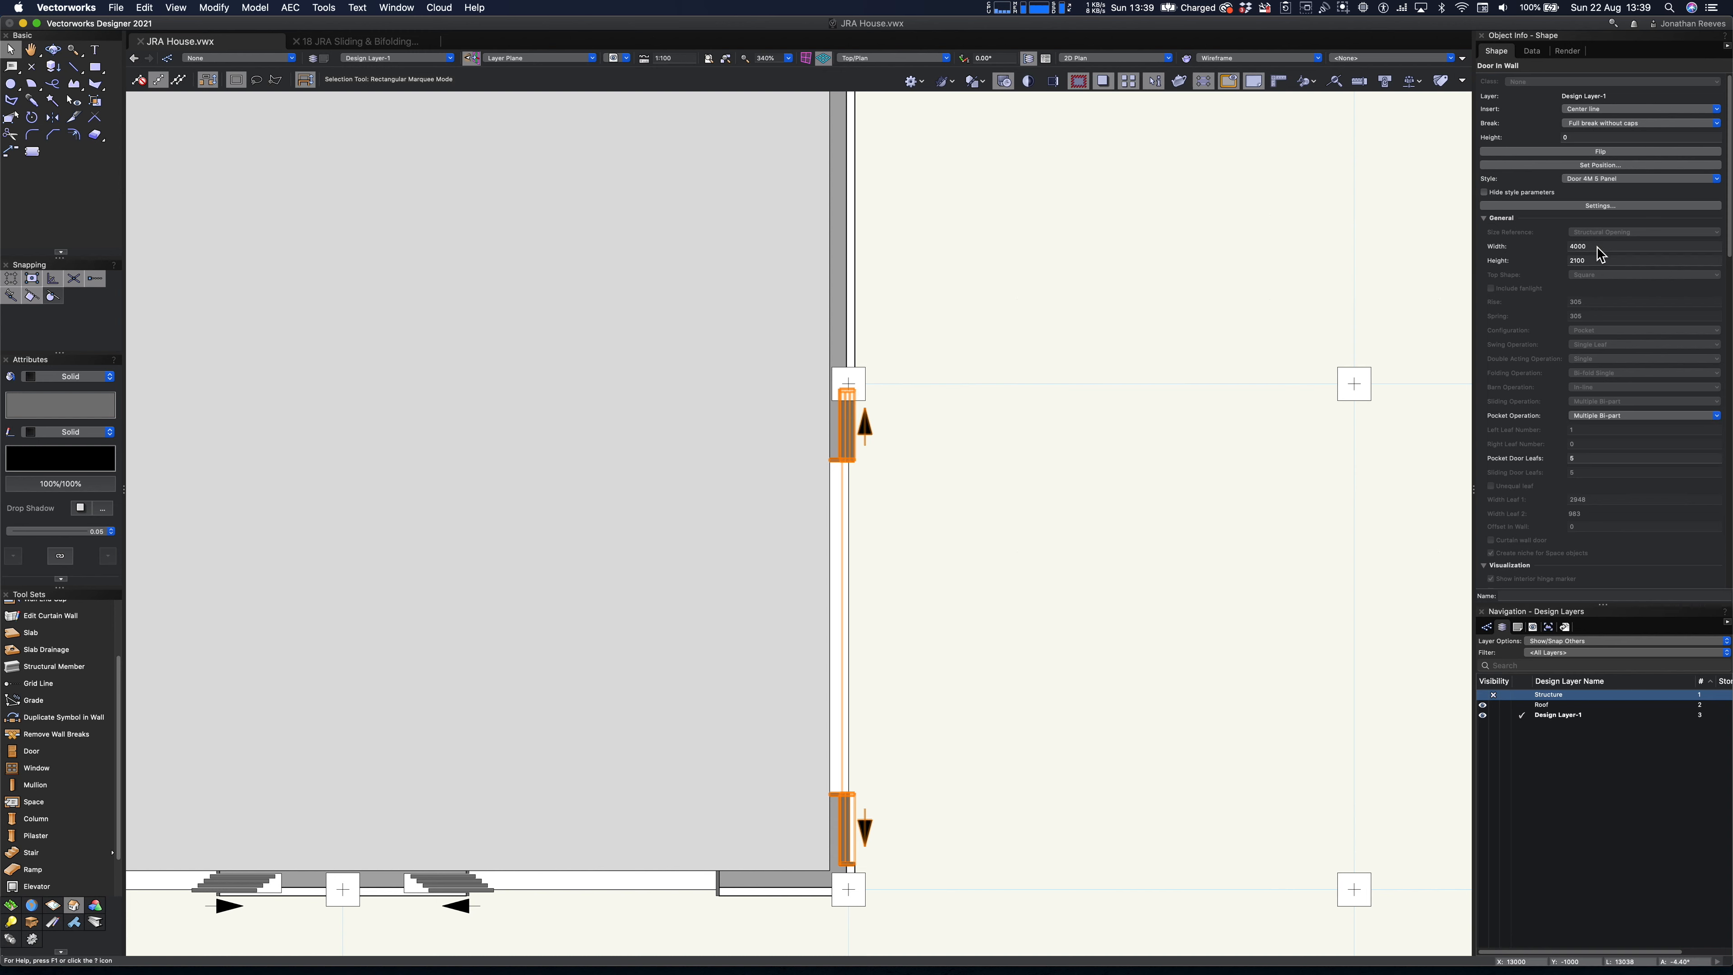
- Set the right-wall door's width to 3600 and its pocket door leafs to 4
left_click(1558, 246)
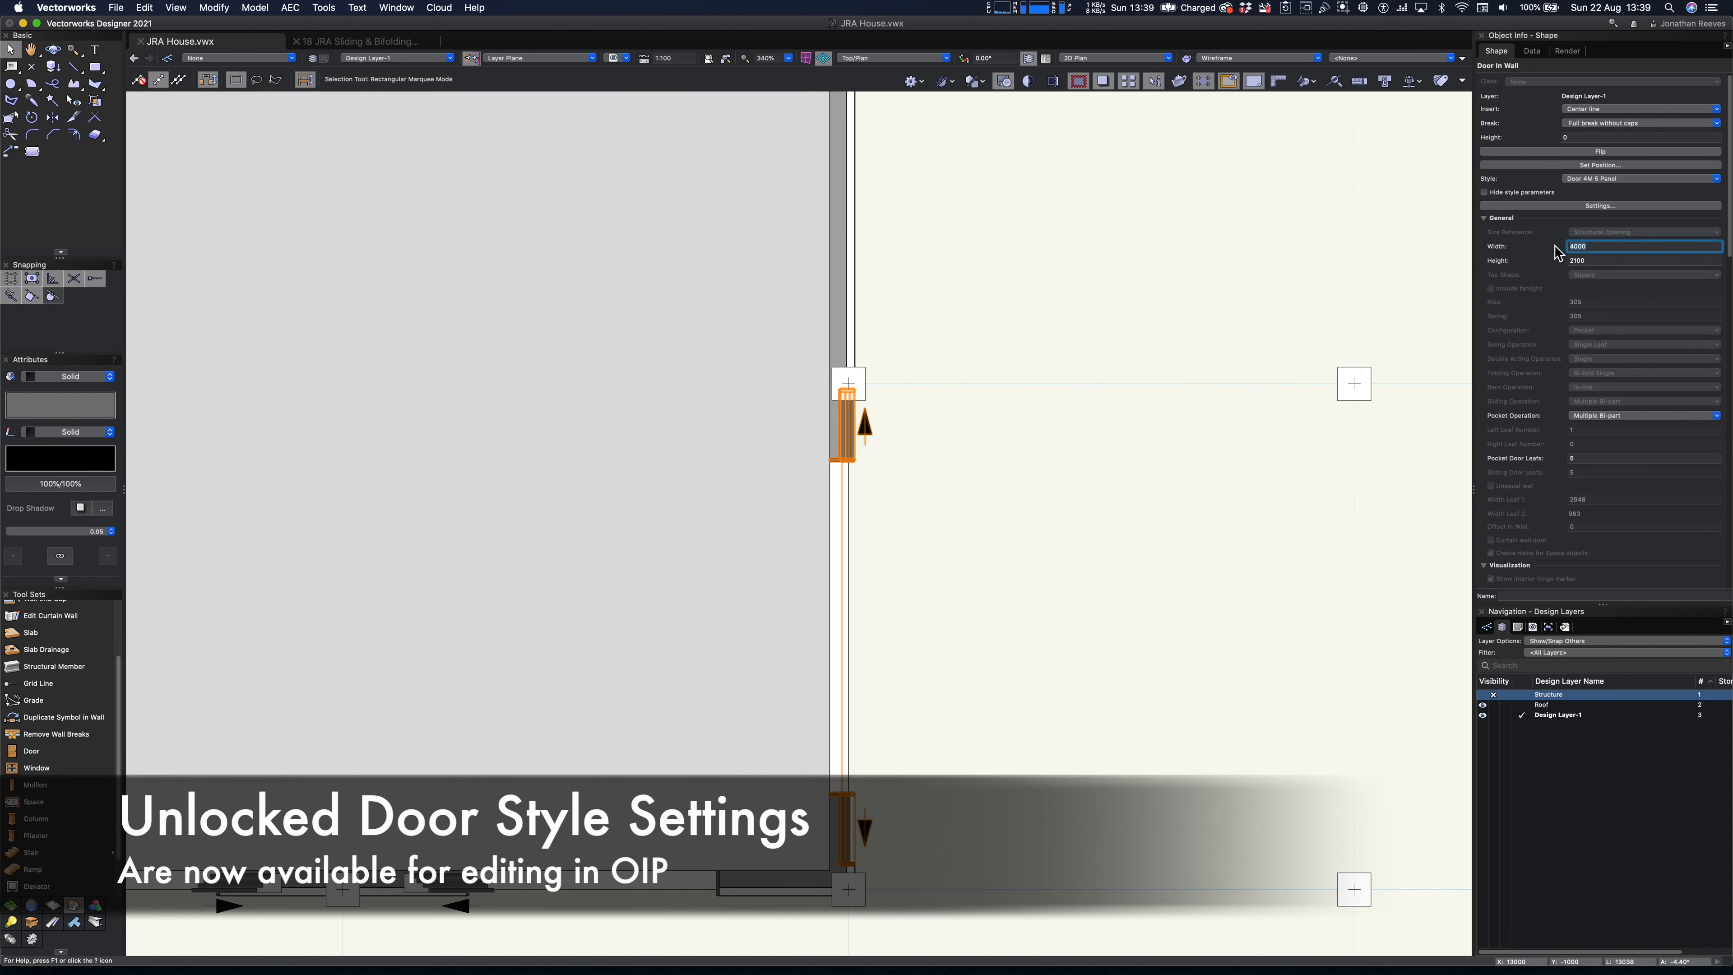
key("Return")
left_click(1549, 458)
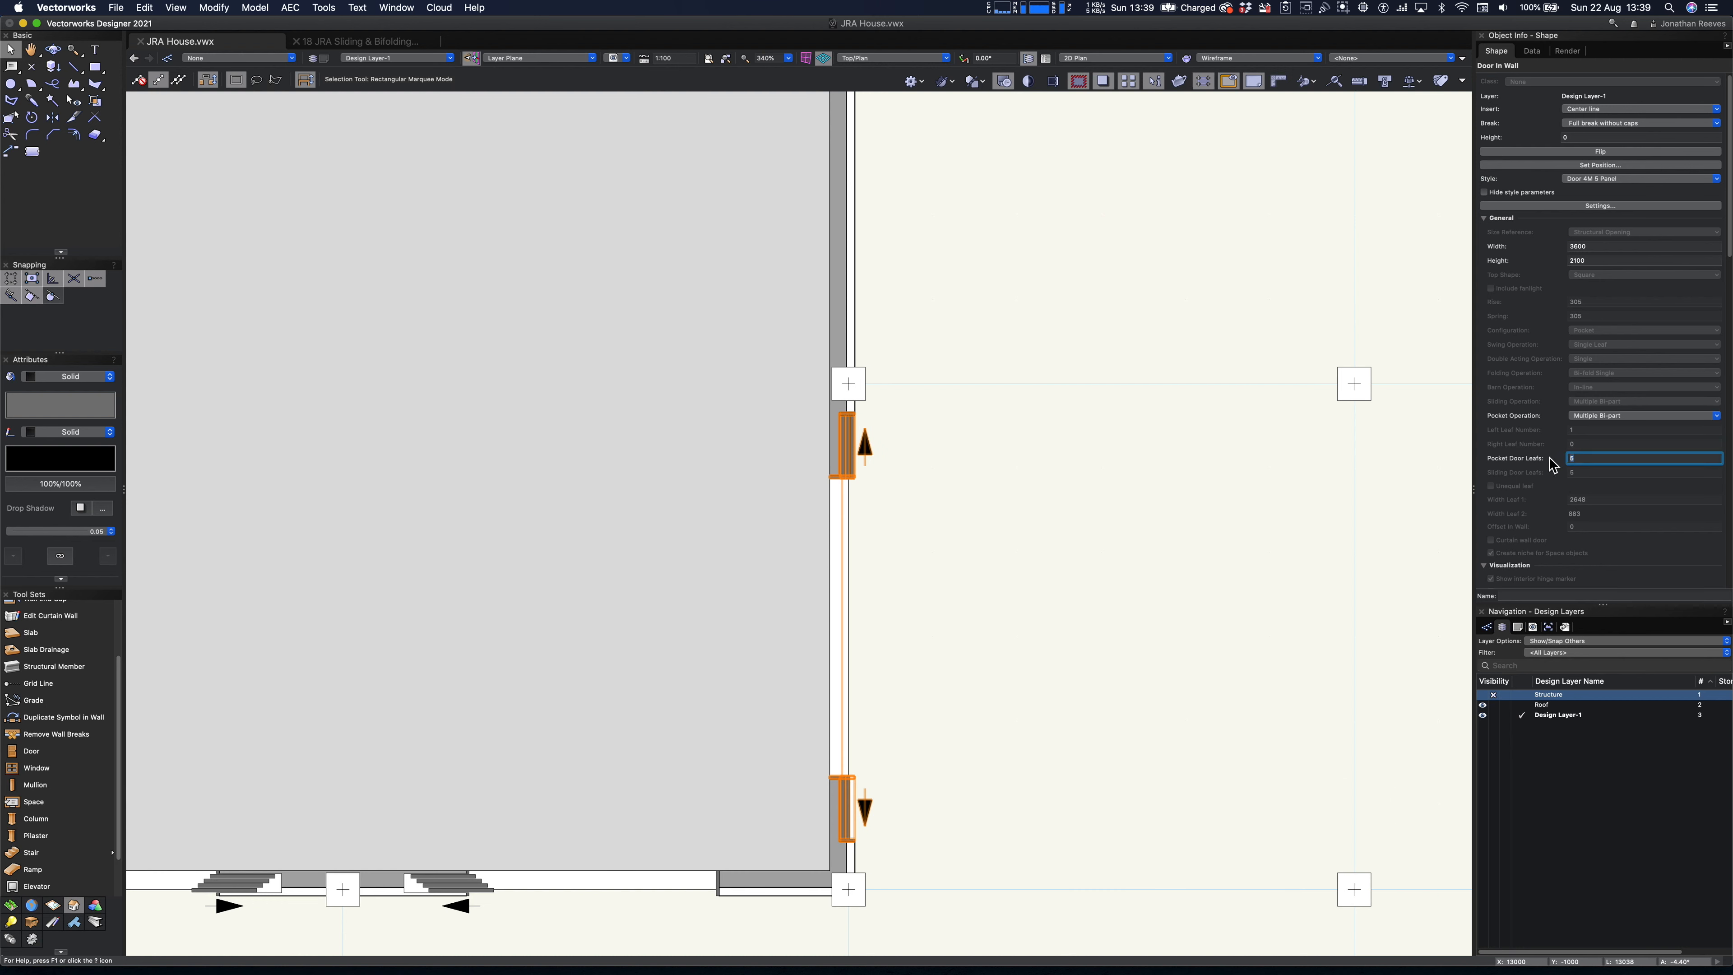
key("Return")
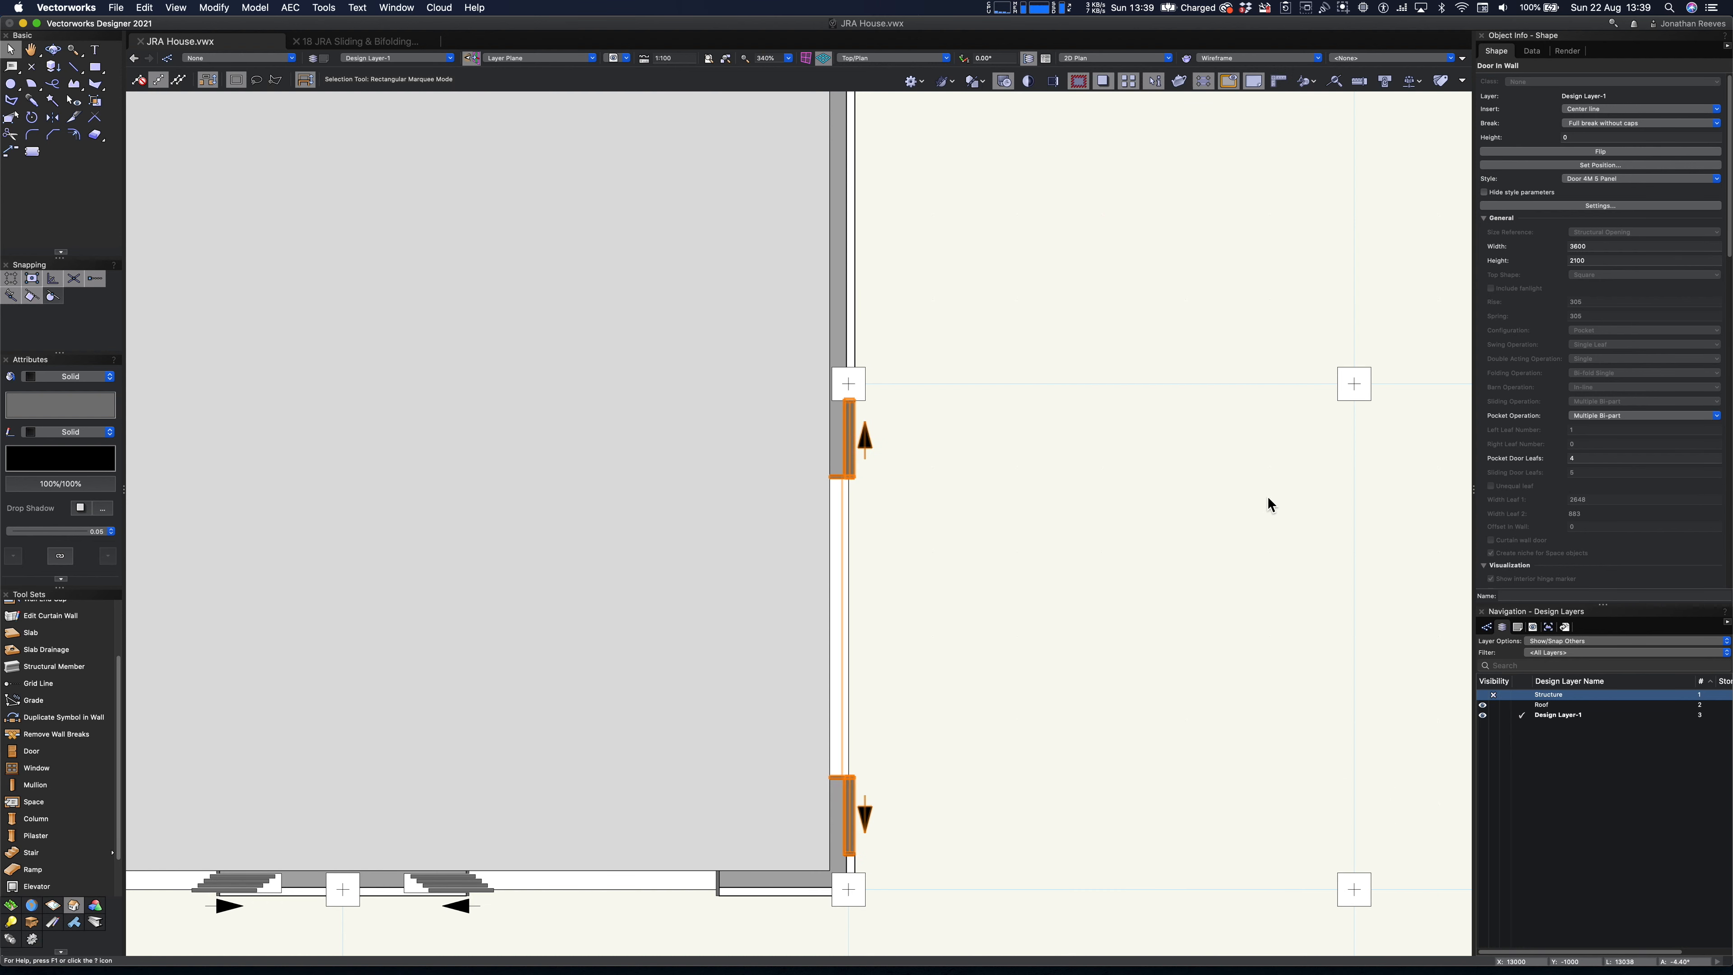
- Shift the right-wall door slightly toward the front corner to centre it between its two columns, and check it in right isometric
left_click(994, 612)
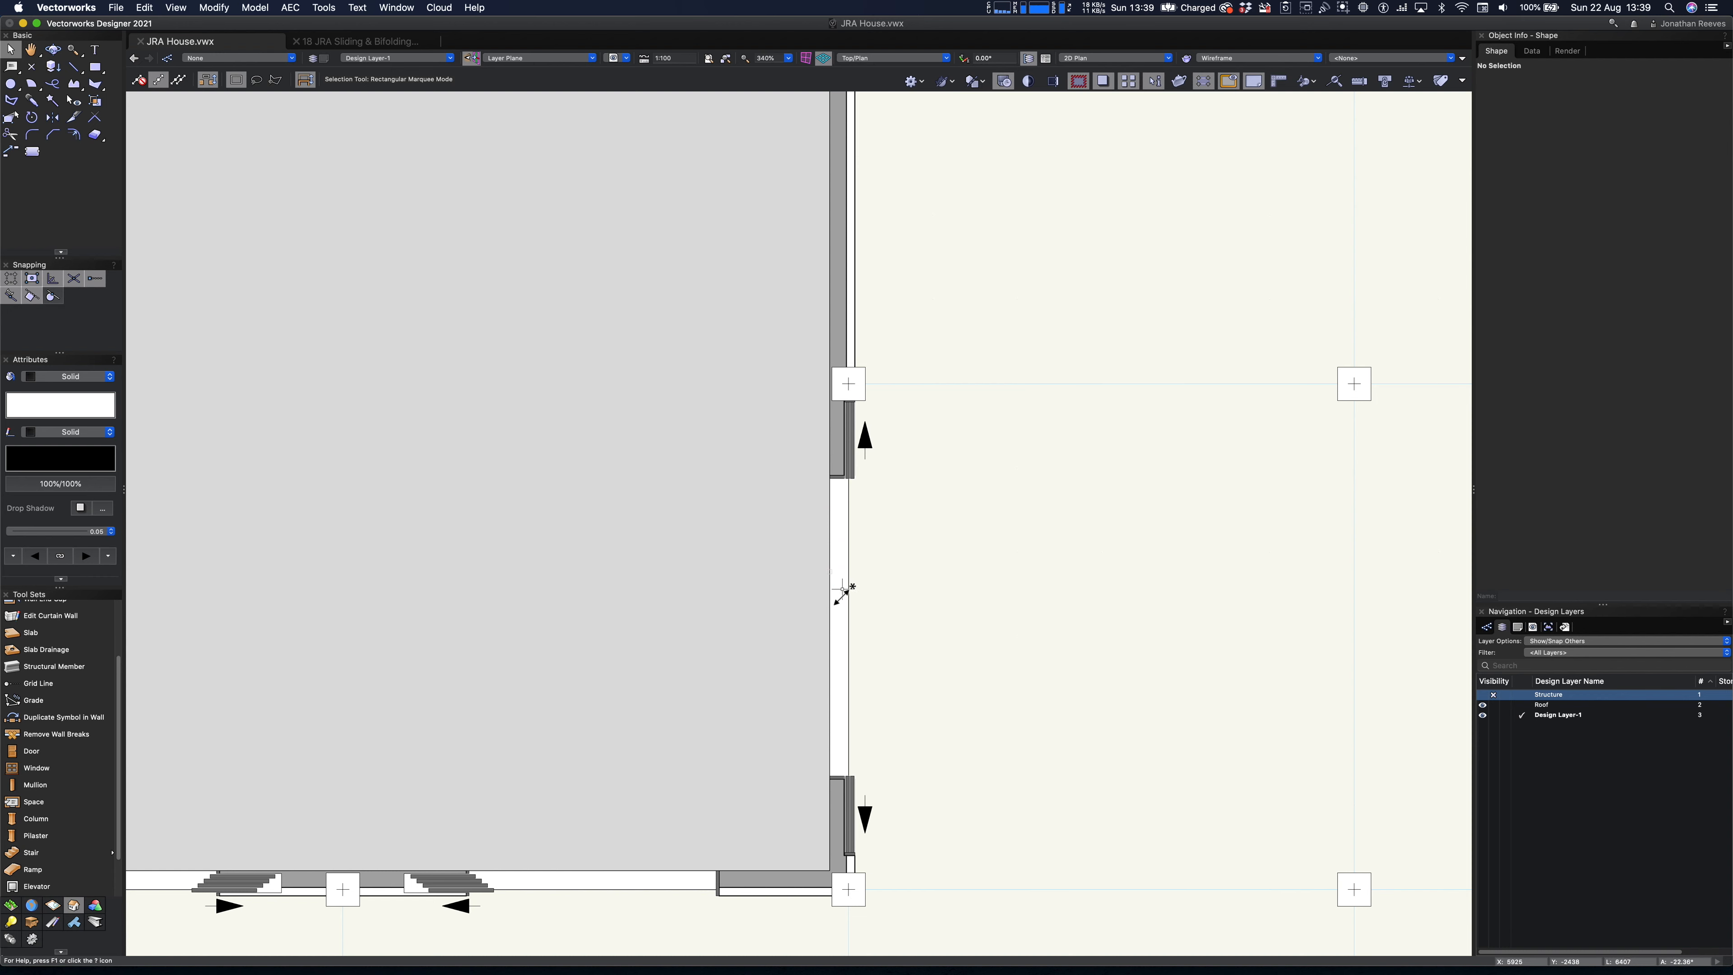
left_click_drag(841, 625, 843, 634)
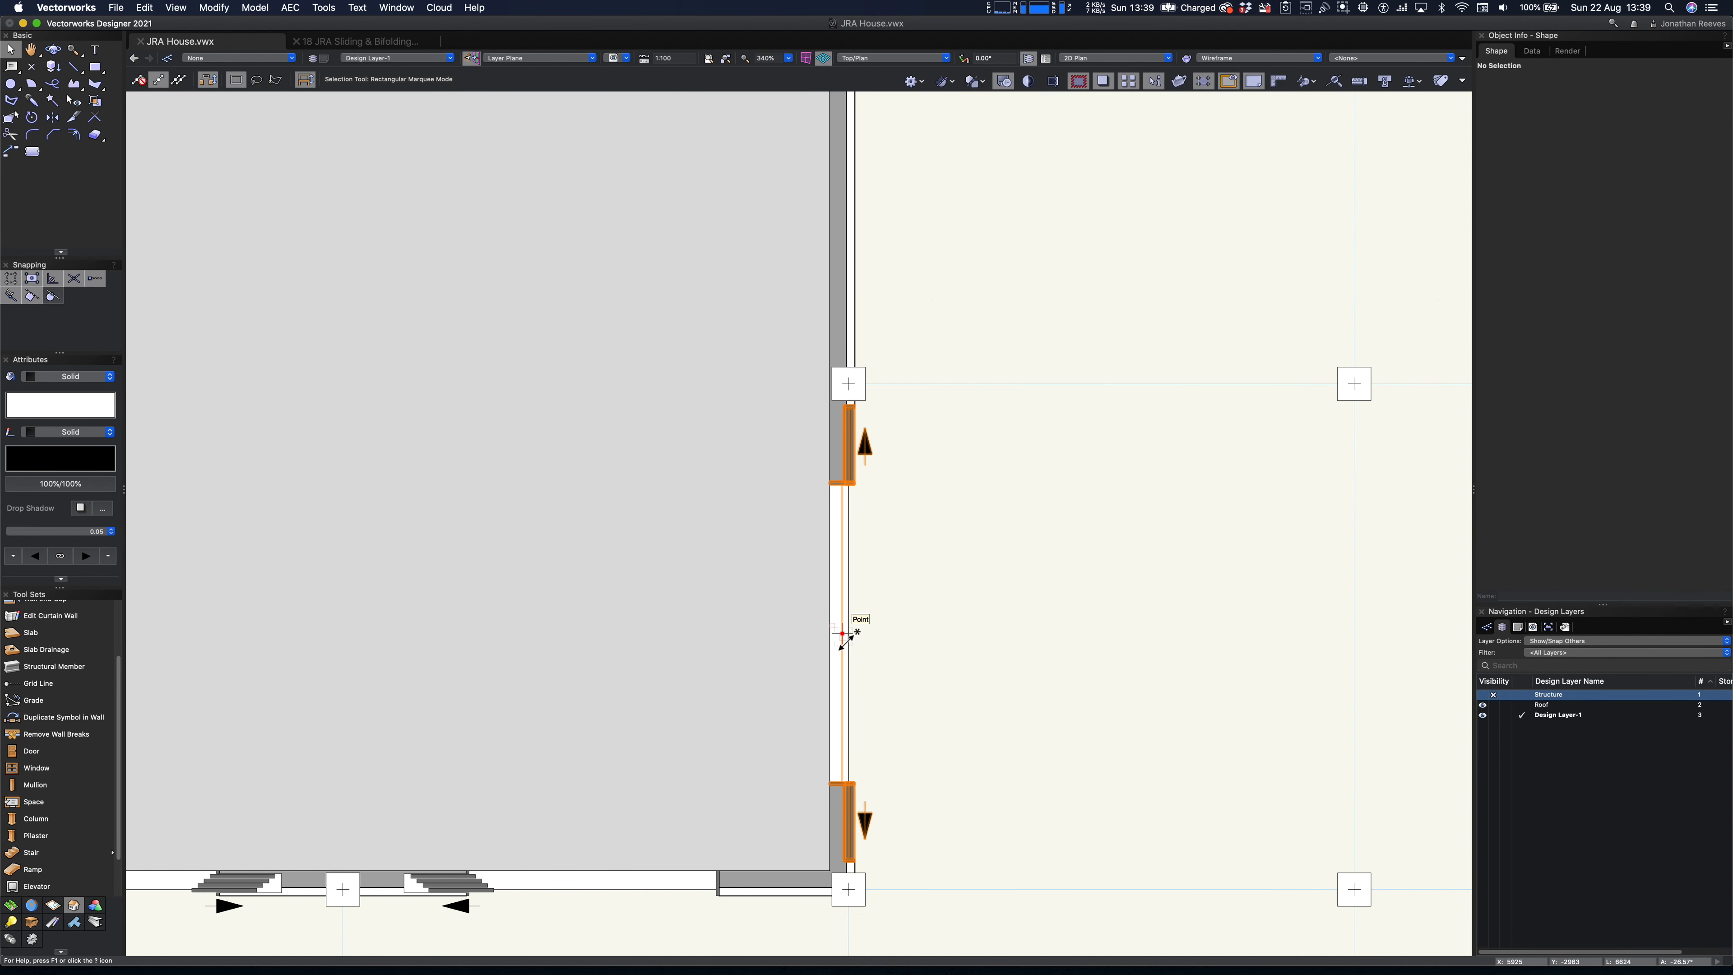
key("3")
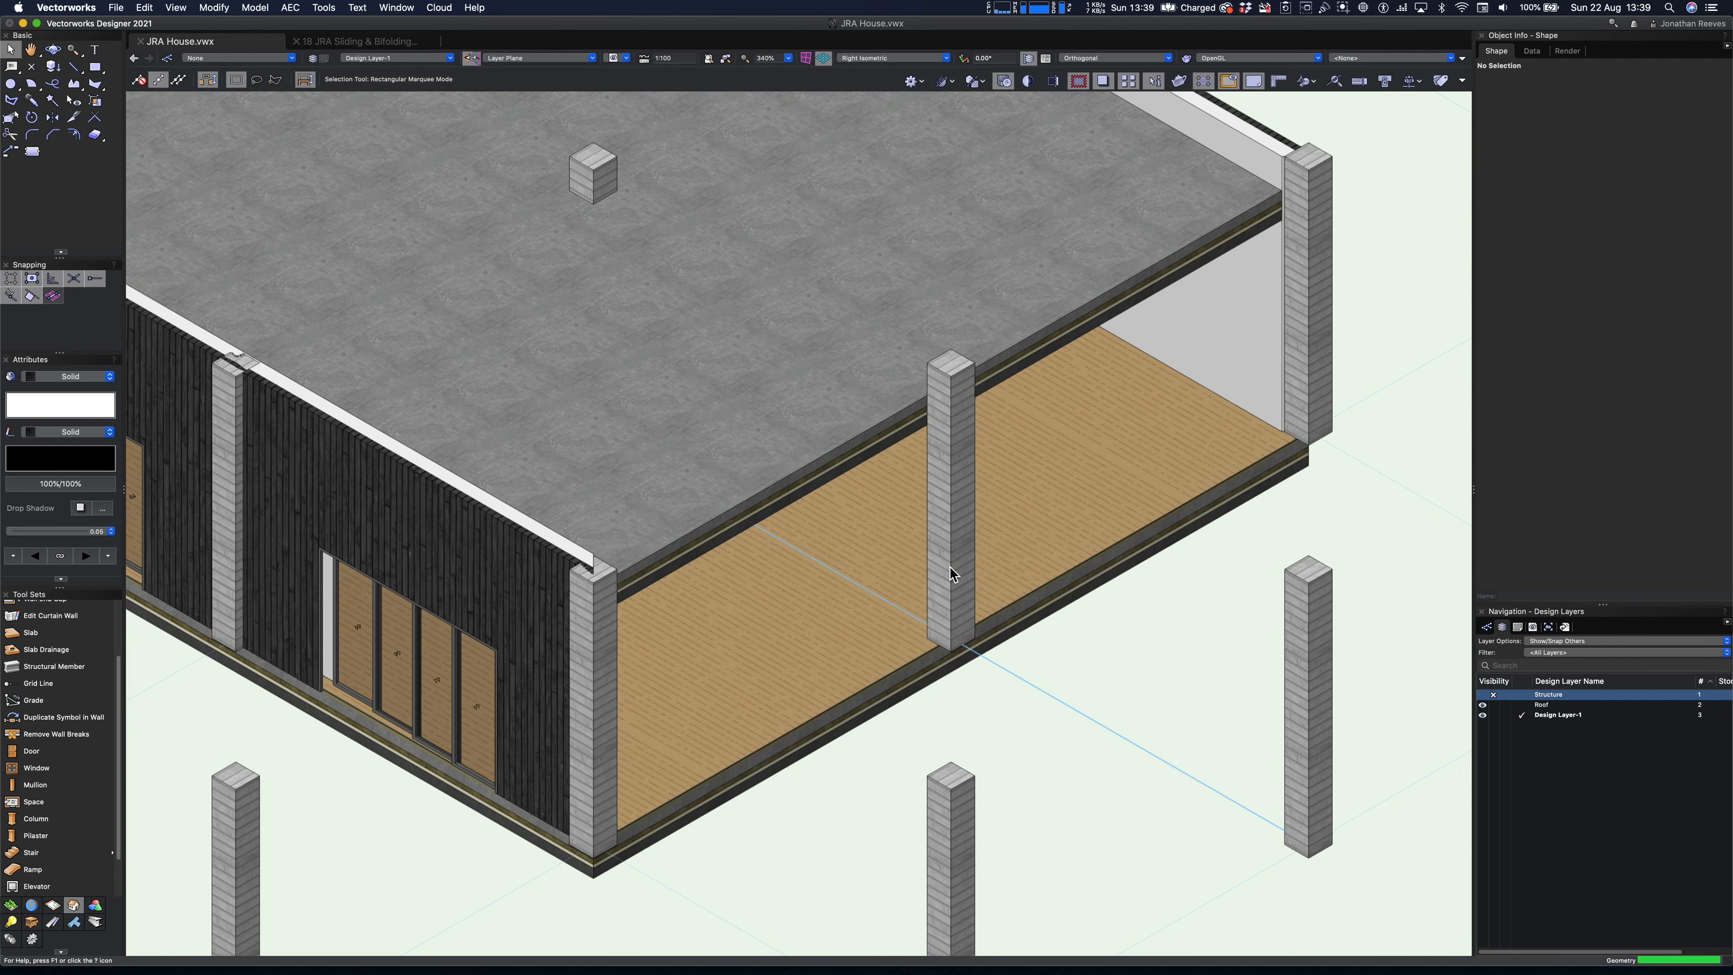
scroll(902, 611, "down", 4)
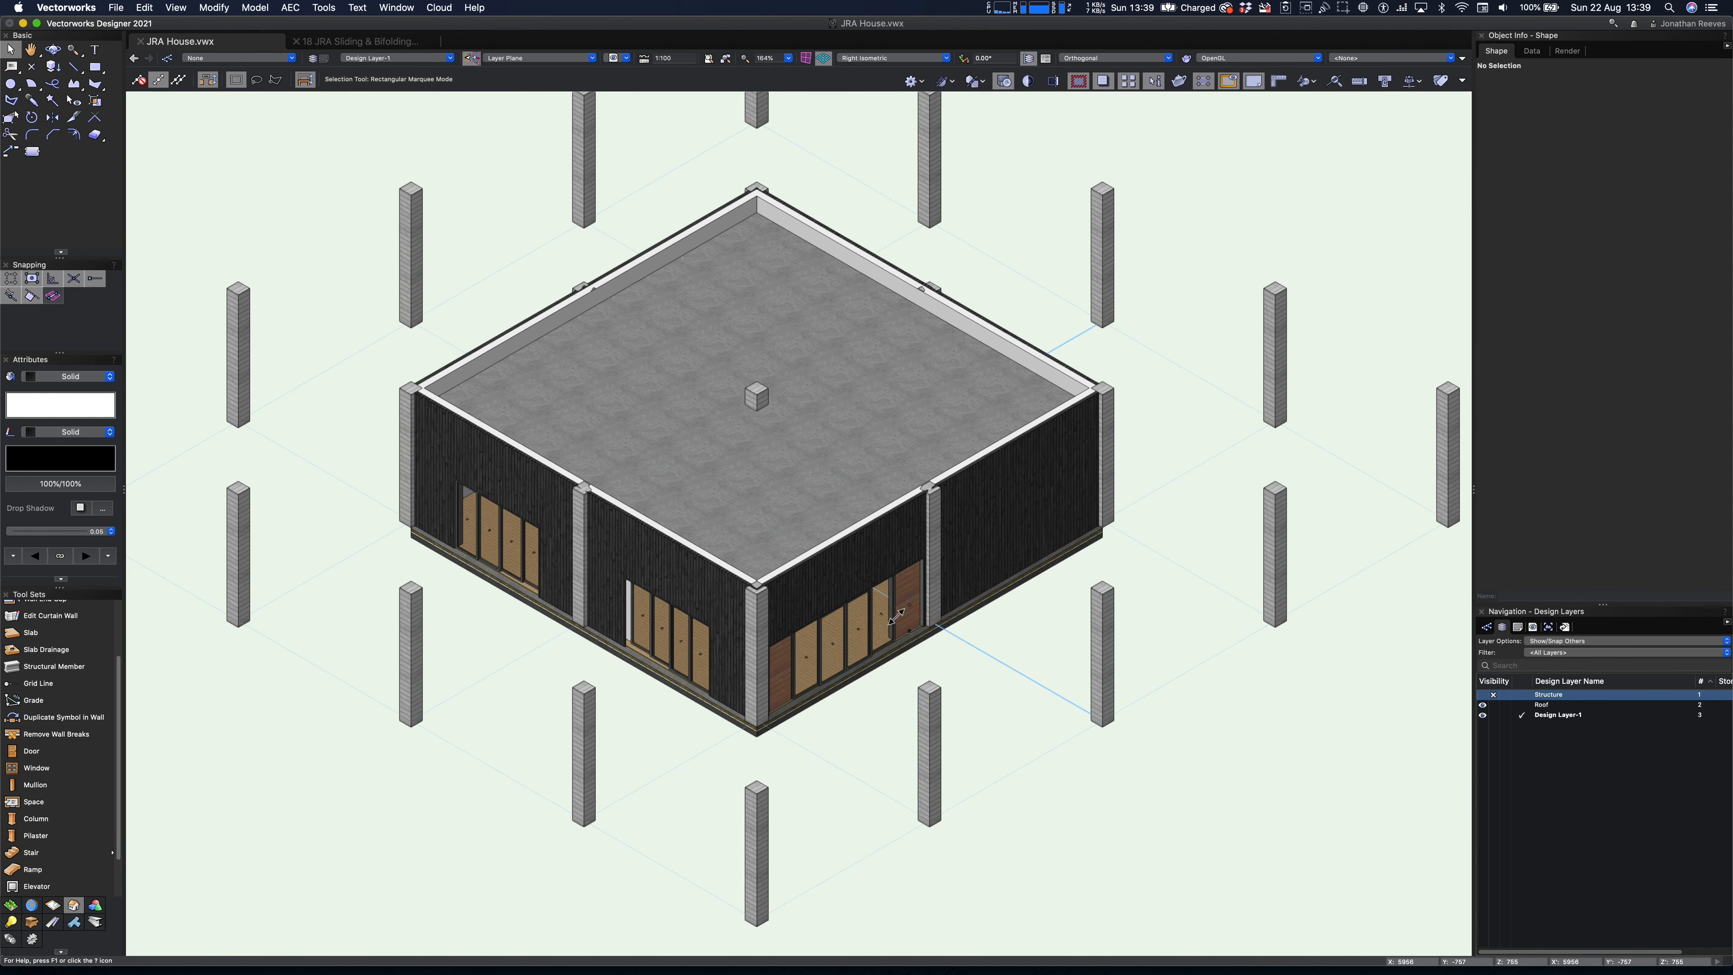
- Mirror a copy of the 3600-wide right-wall door about the middle column into the wall's rear bay
left_click(868, 620)
key("7")
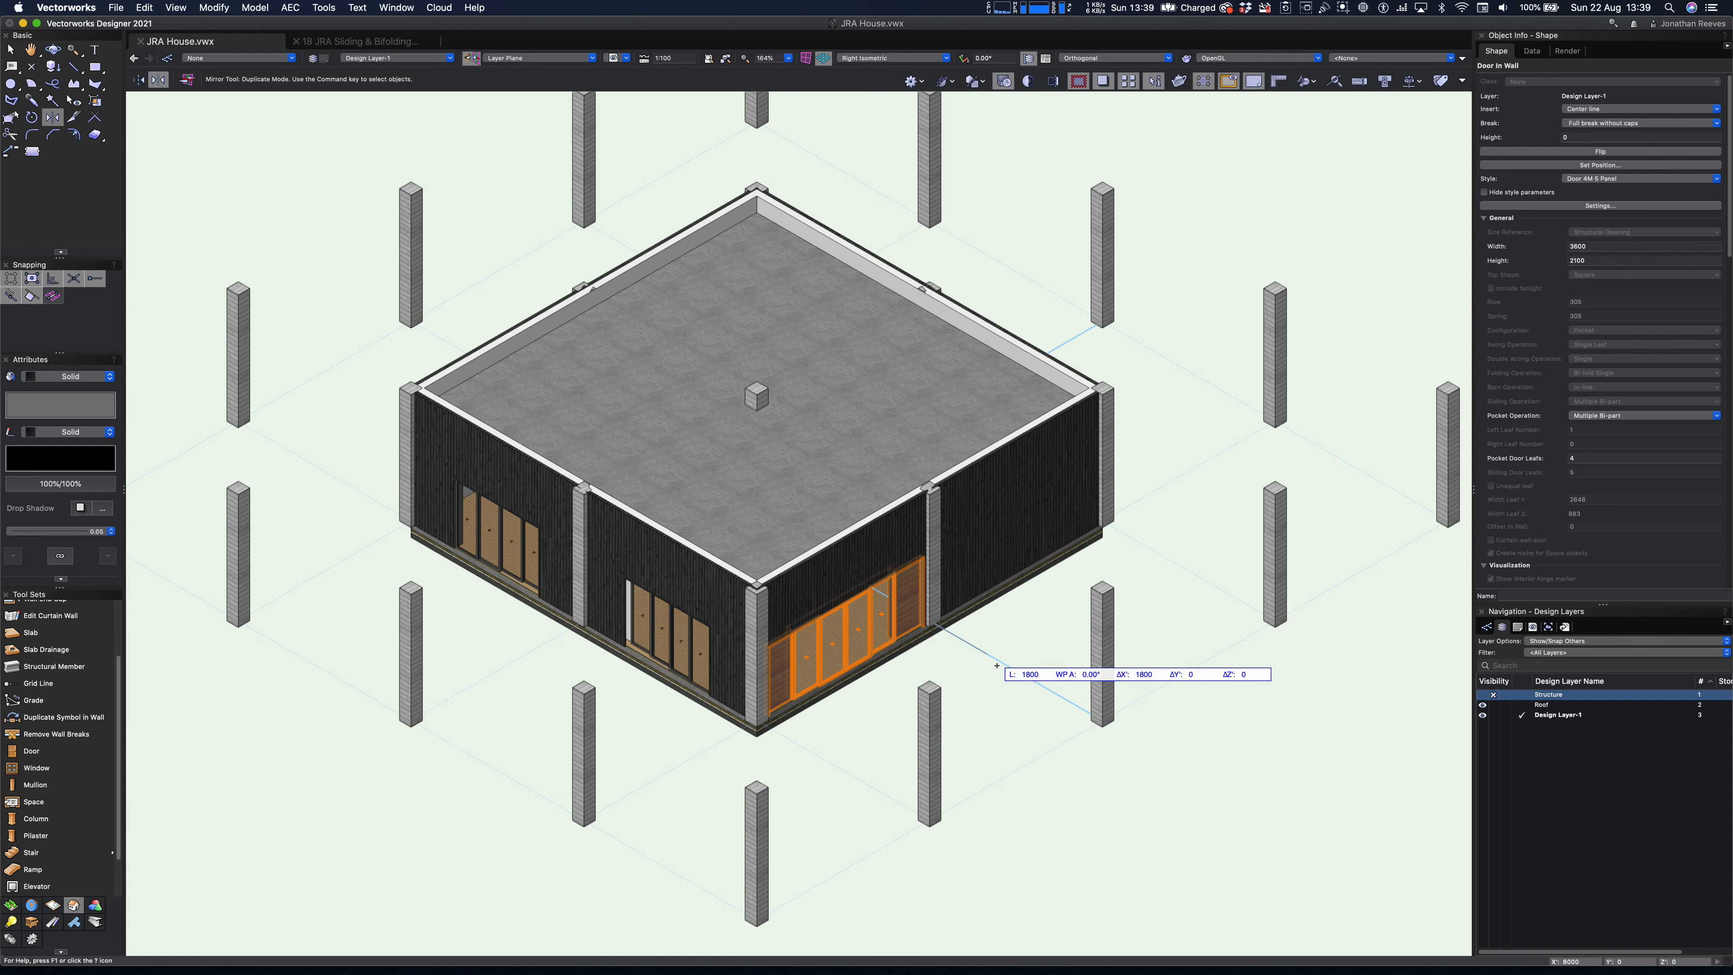
left_click(1033, 672)
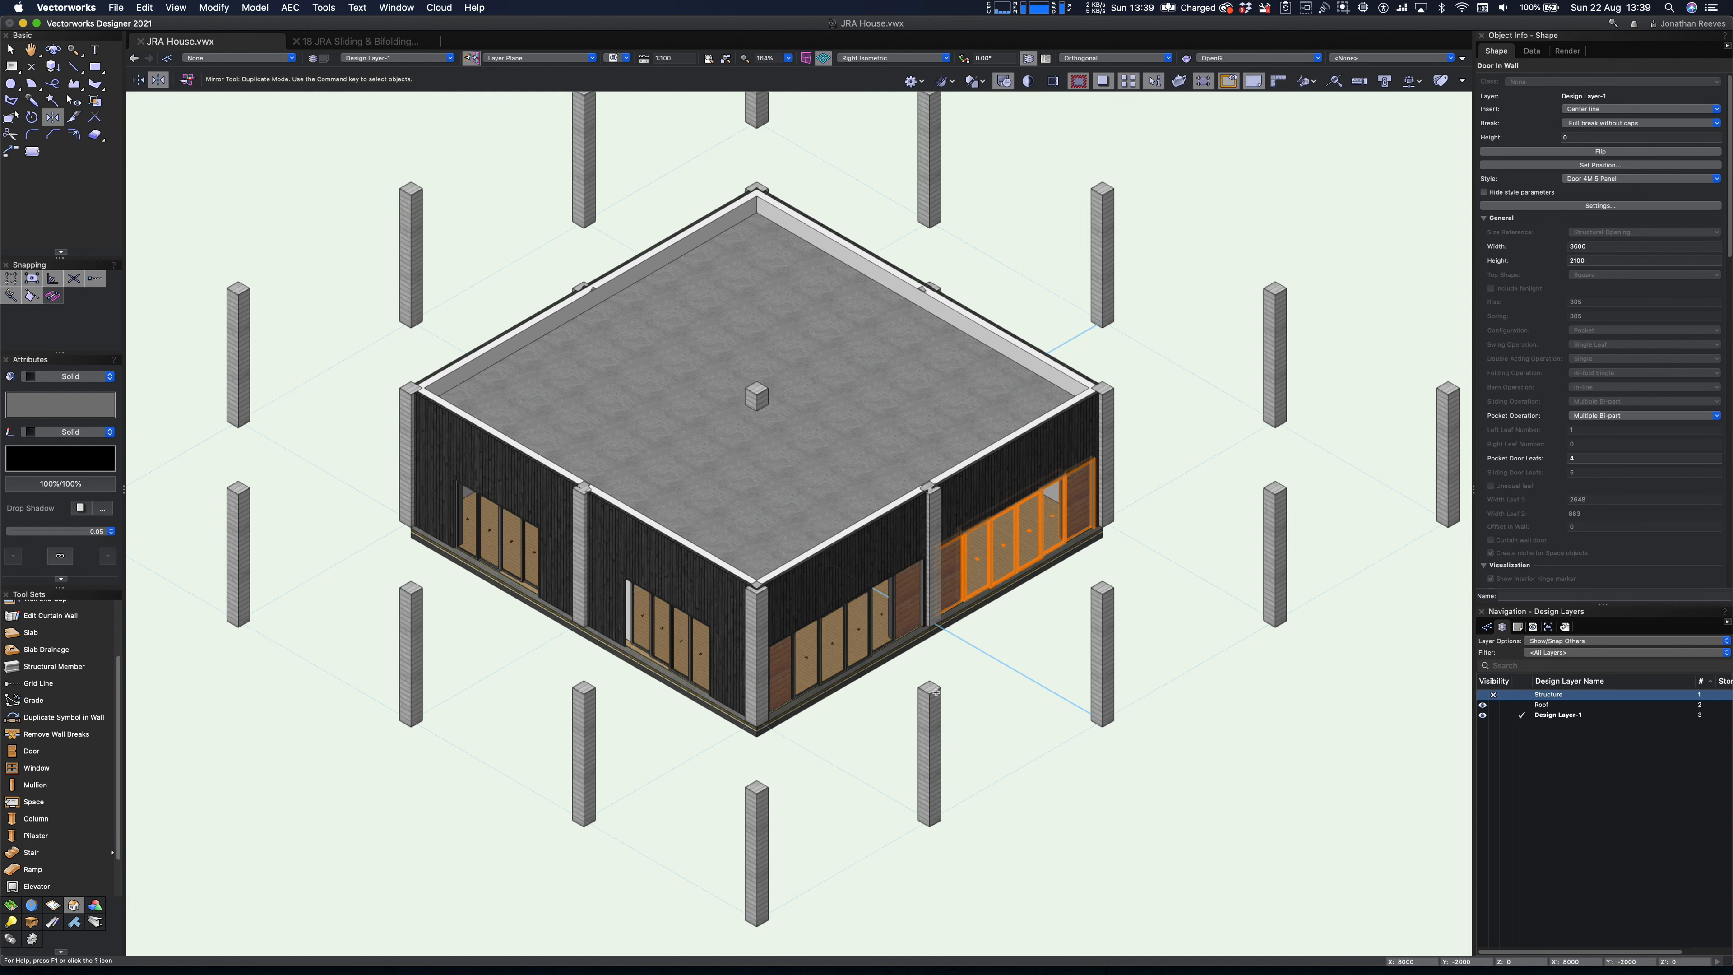
key("x")
key("x")
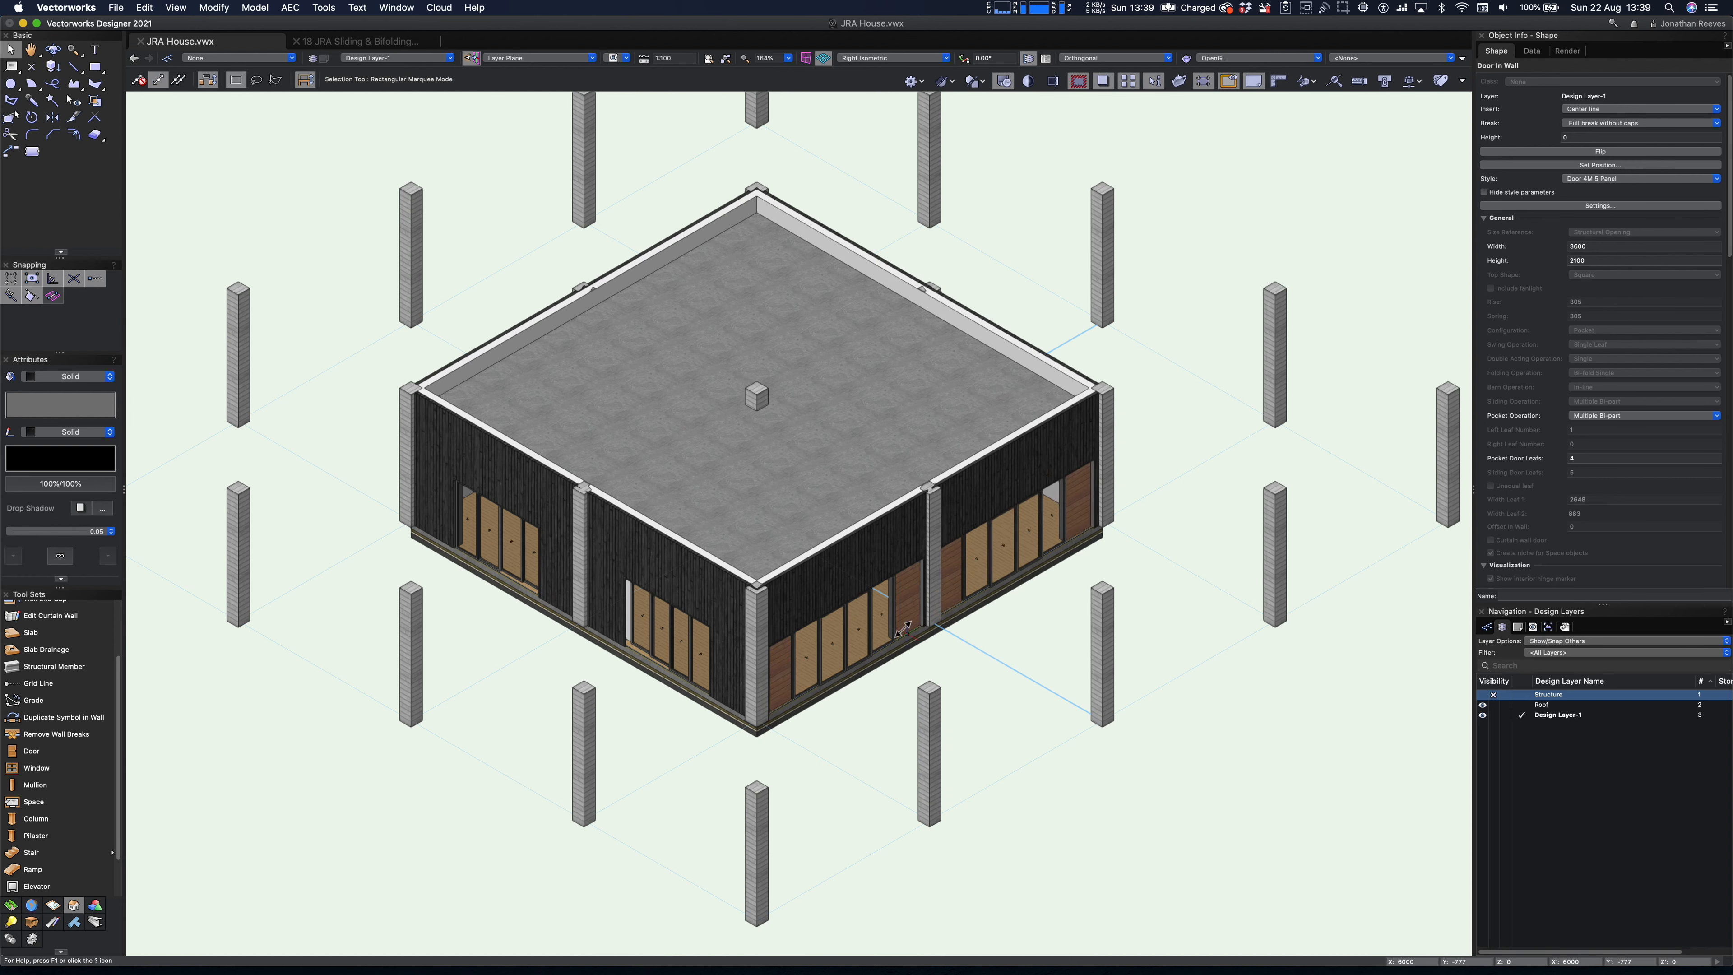
- In plan, copy both right-wall doors straight across into the opposite left wall
left_click(1015, 541, "shift")
key("0")
middle_click_drag(838, 479, 1154, 497)
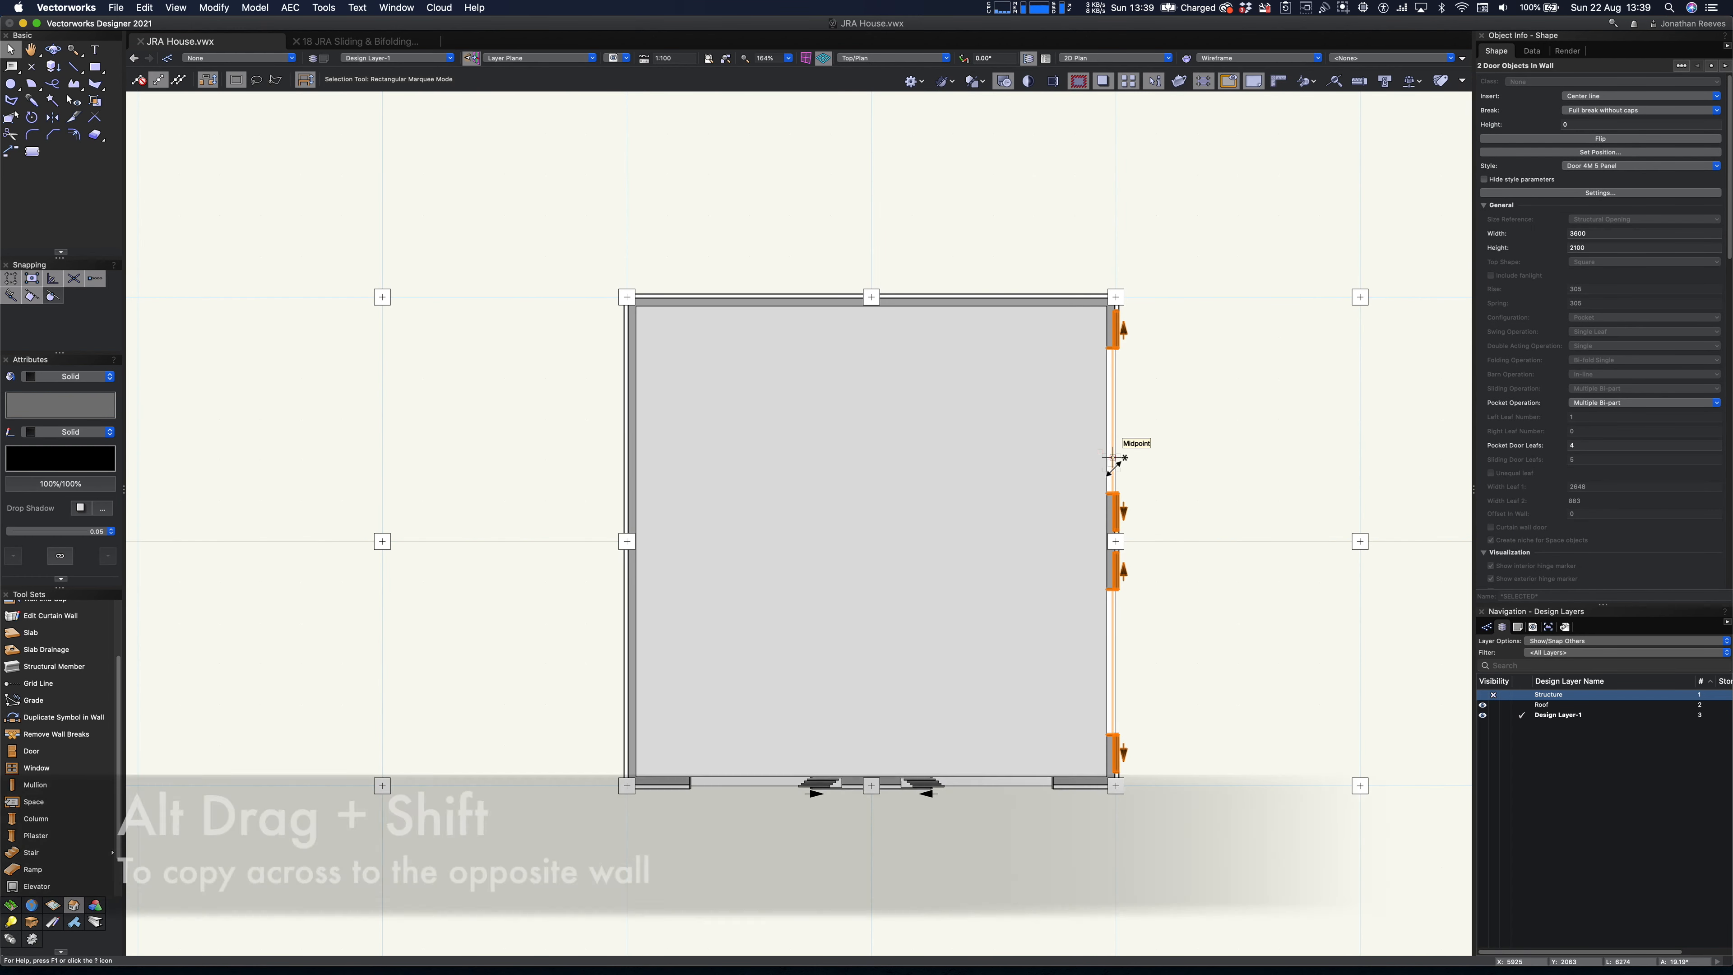
left_click_drag(1113, 457, 631, 480, "alt+shift")
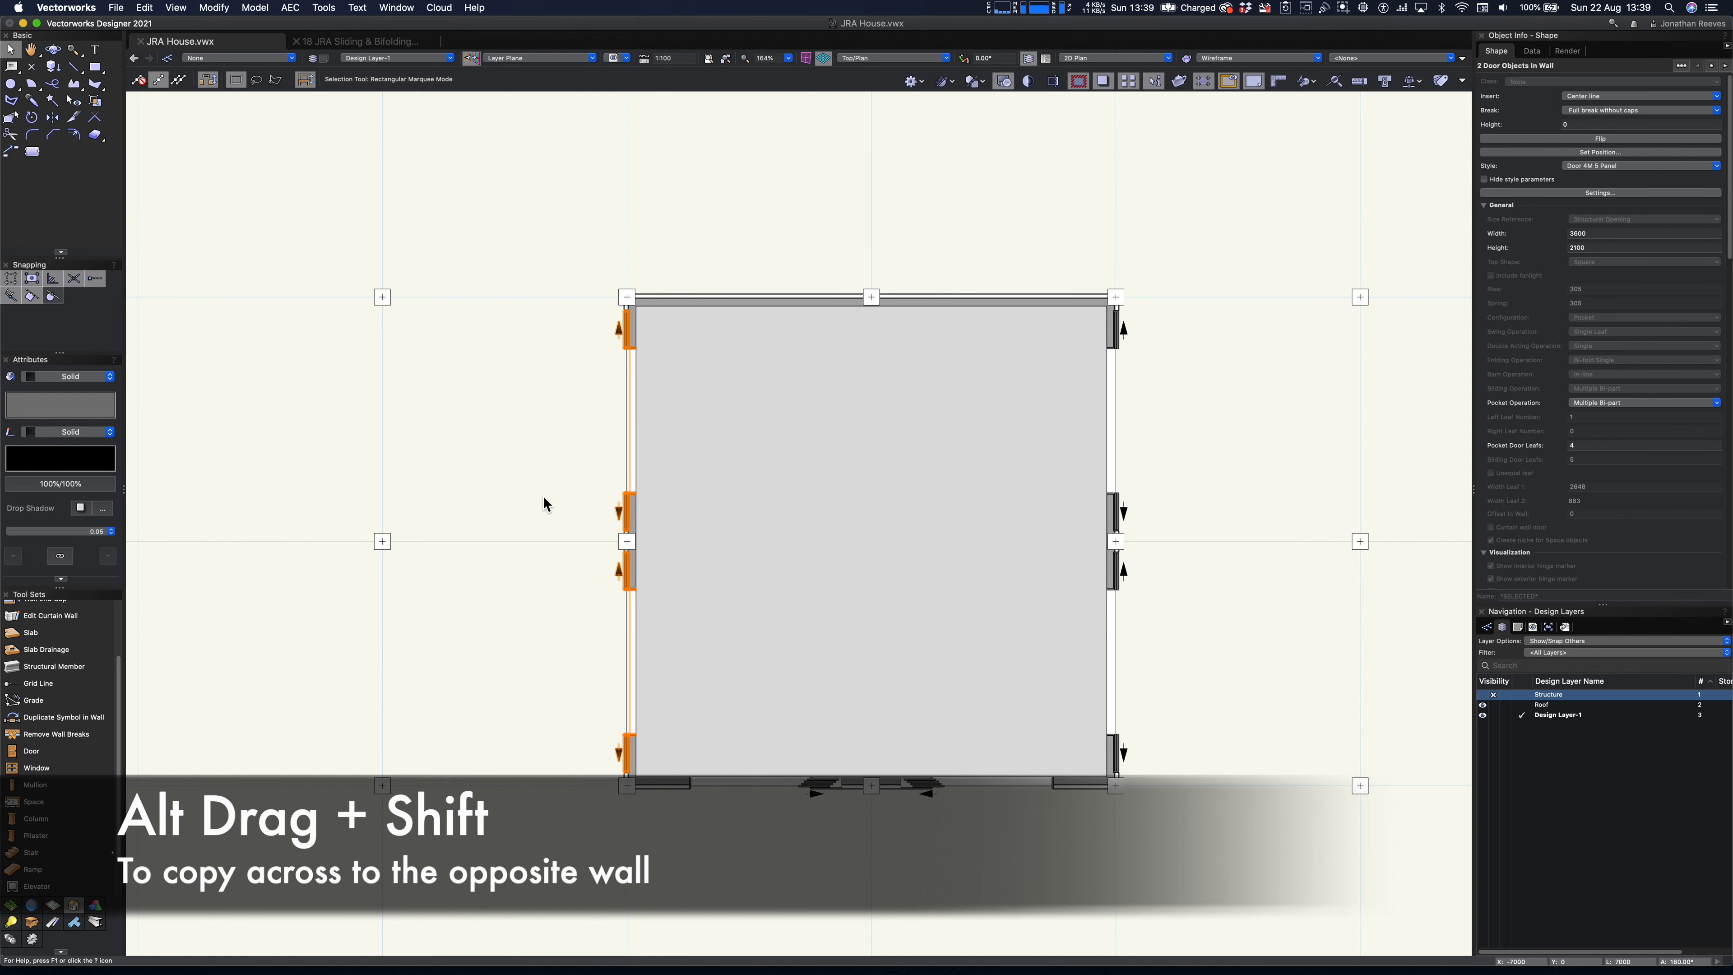
left_click(544, 499)
- Check the doors in an orbited 3D view and make the Structure layer visible
key("3")
key("shift+c")
mouse_move(543, 665)
left_mouse_down()
mouse_move(562, 588)
mouse_move(573, 648)
mouse_move(550, 648)
left_mouse_up()
middle_click_drag(550, 648, 600, 650)
mouse_move(600, 650)
left_mouse_down()
mouse_move(514, 612)
mouse_move(502, 581)
mouse_move(482, 606)
mouse_move(417, 603)
mouse_move(414, 573)
mouse_move(563, 646)
mouse_move(580, 639)
left_mouse_up()
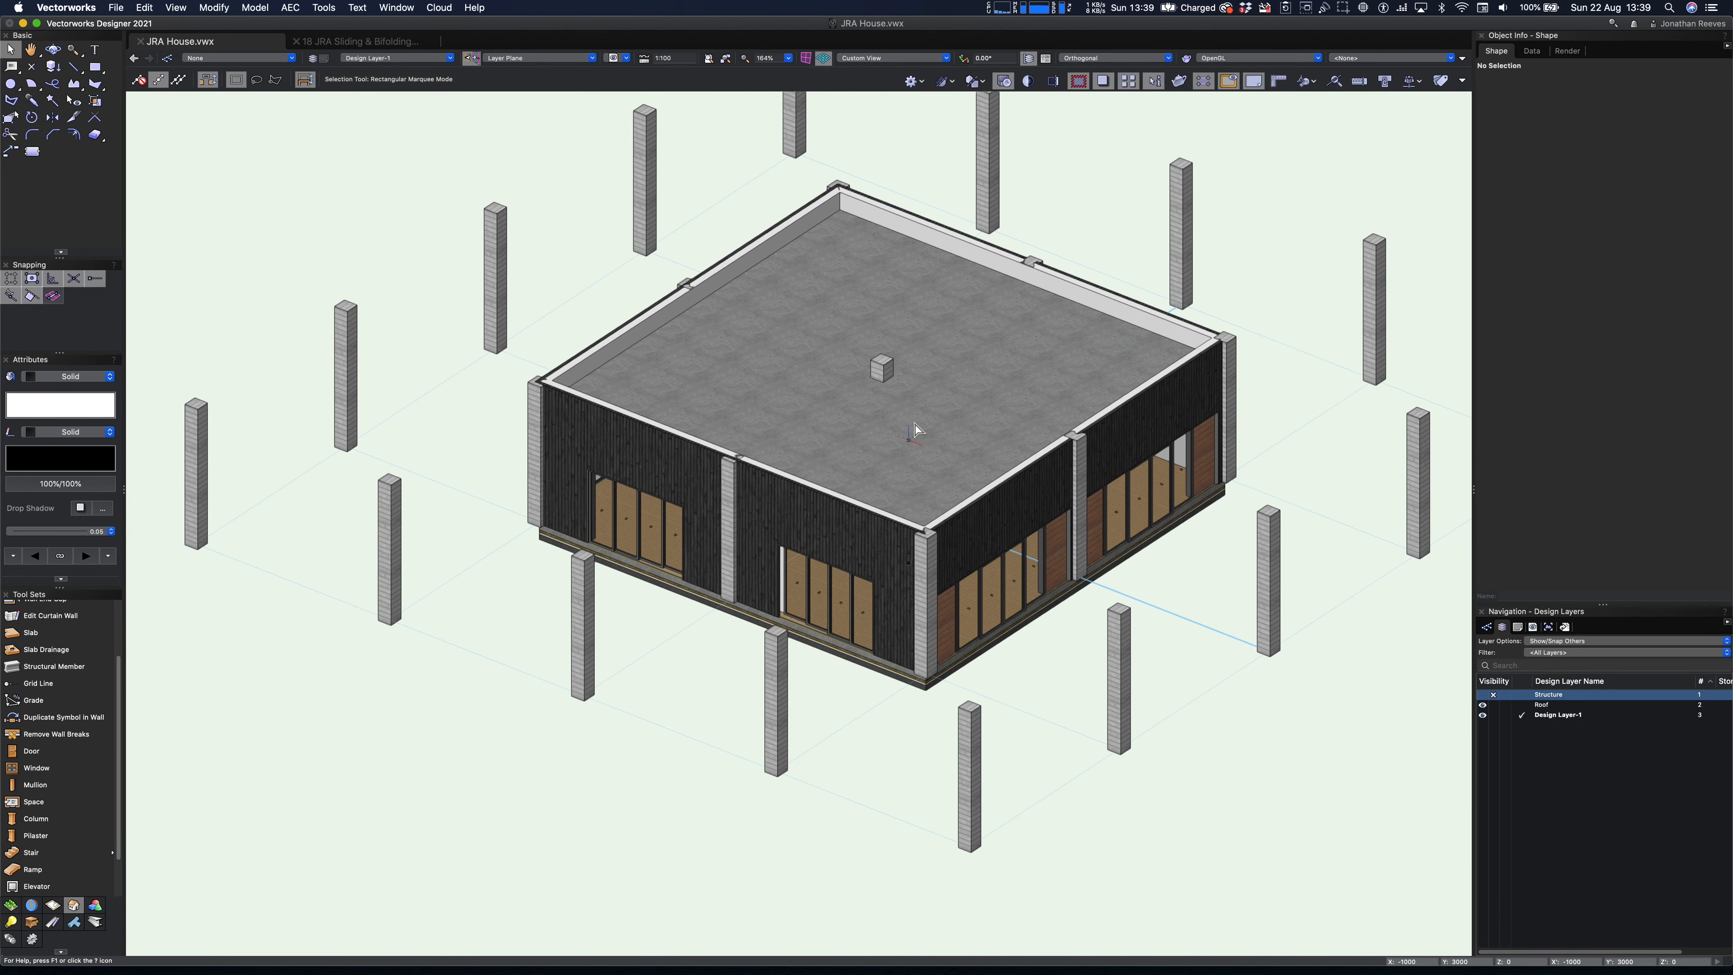
left_click(929, 287)
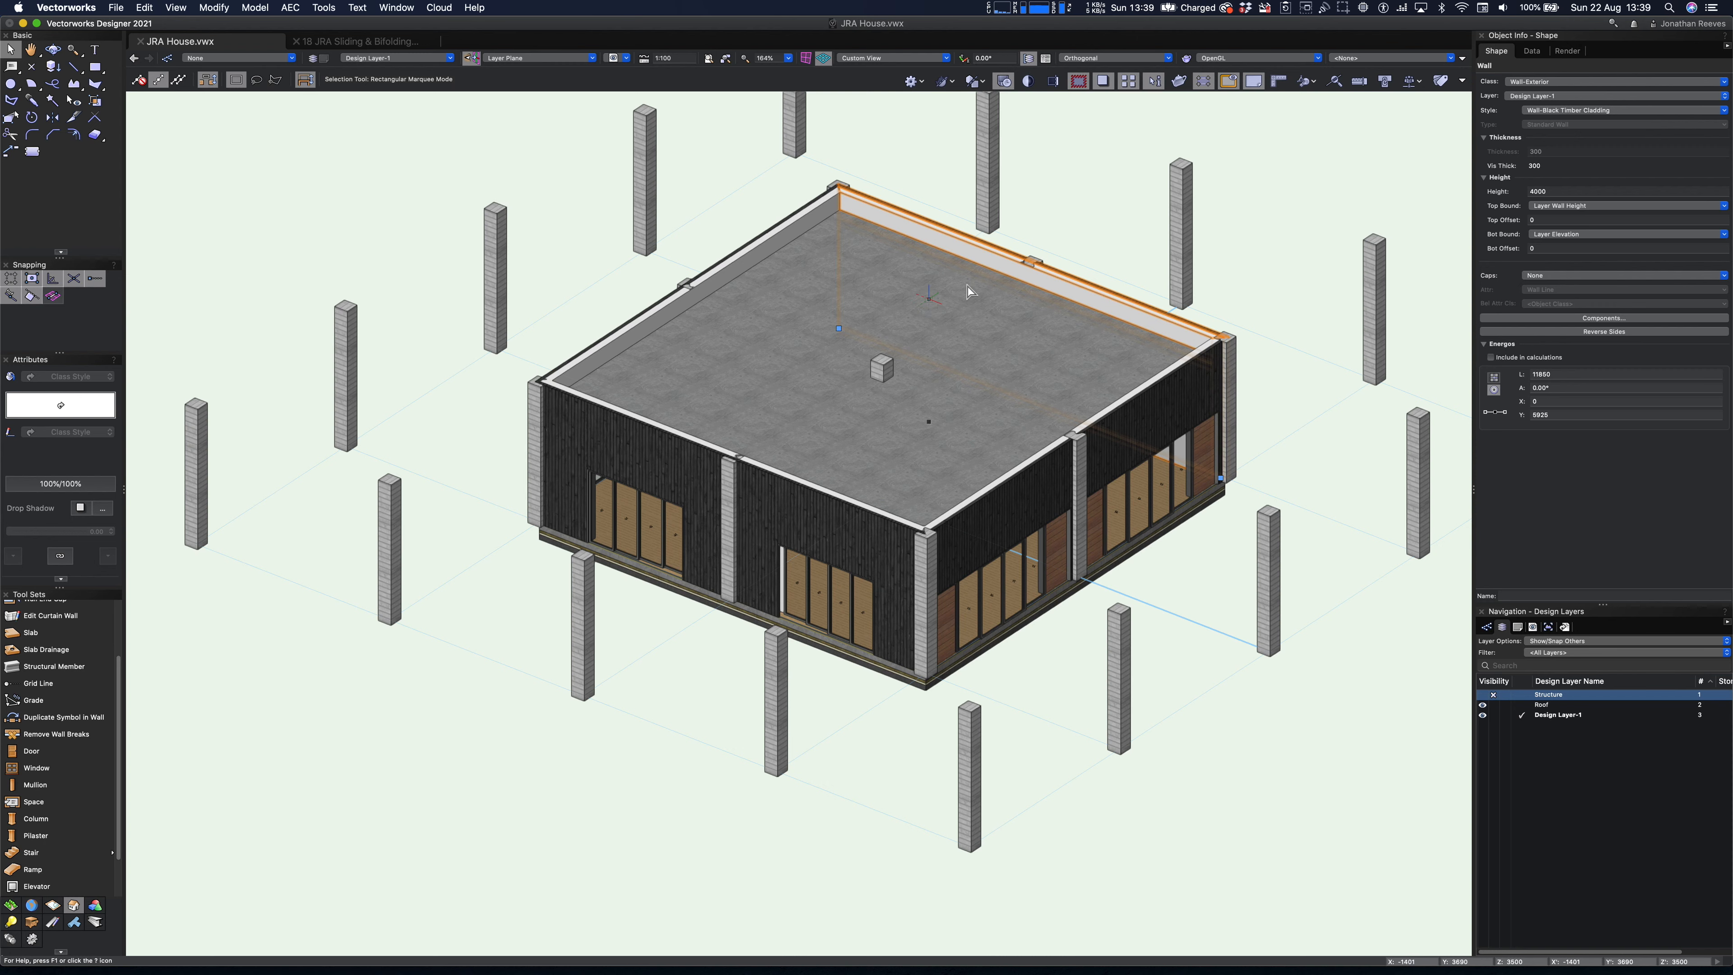
left_click(1484, 696)
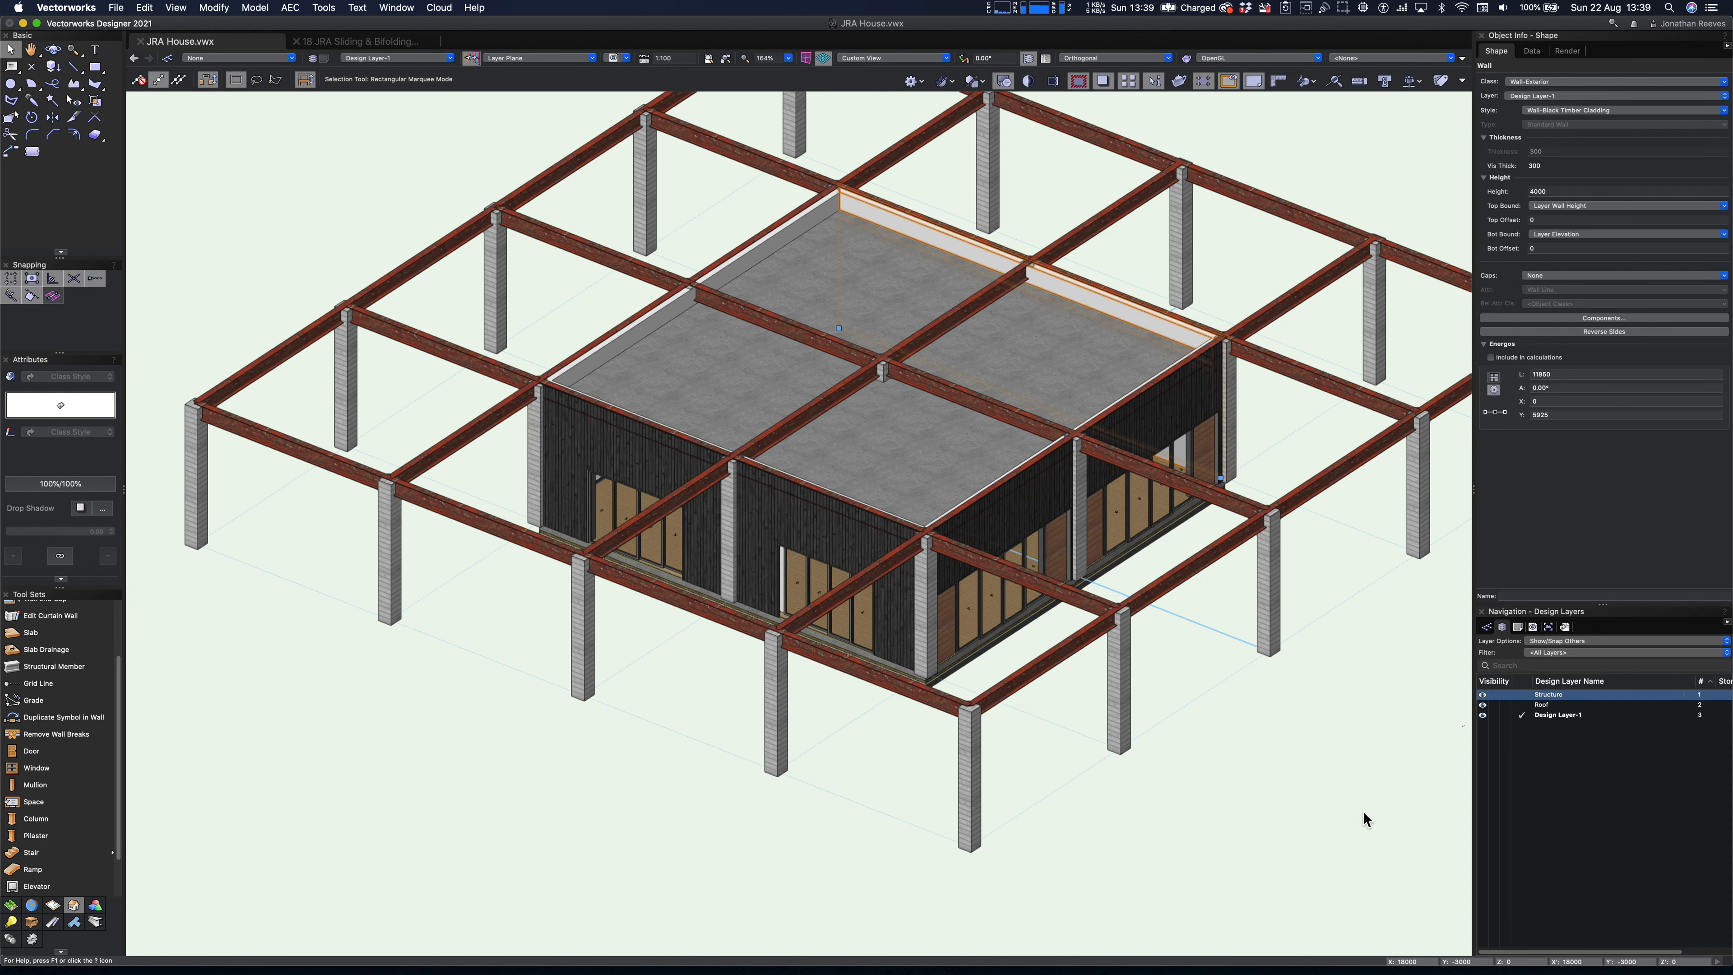
left_click(930, 406)
- In plan, draw a circle with a 1500 radius centred in the front-right bay of the building
key("F5")
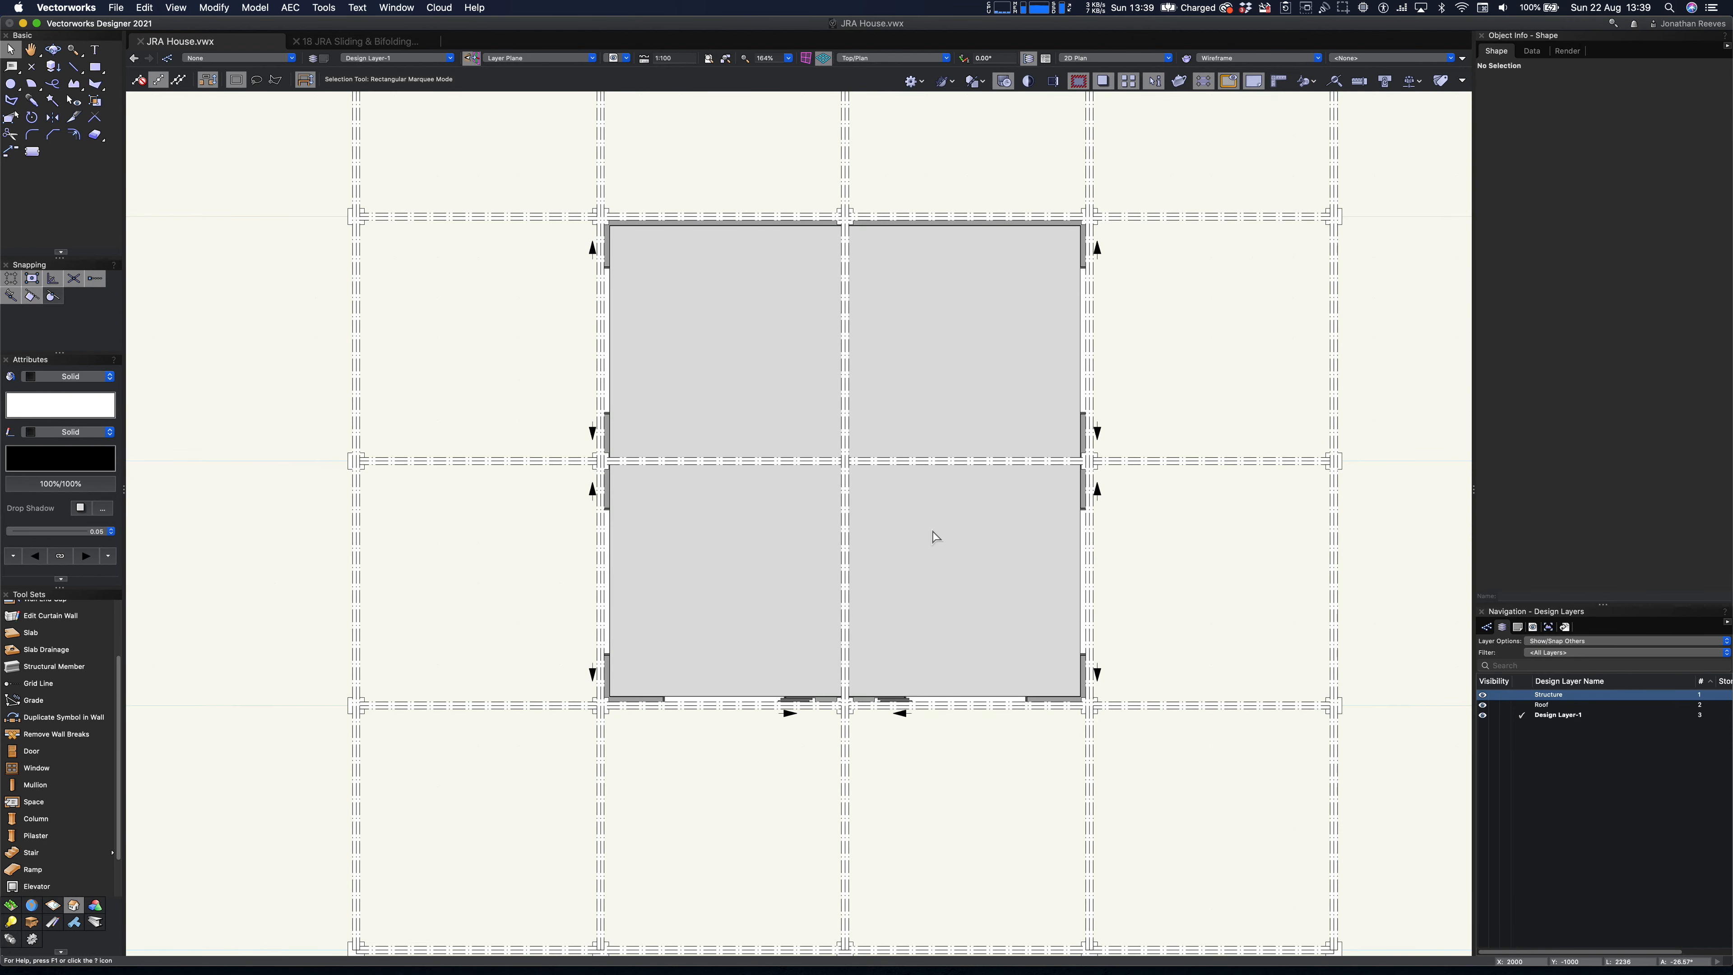
key("6")
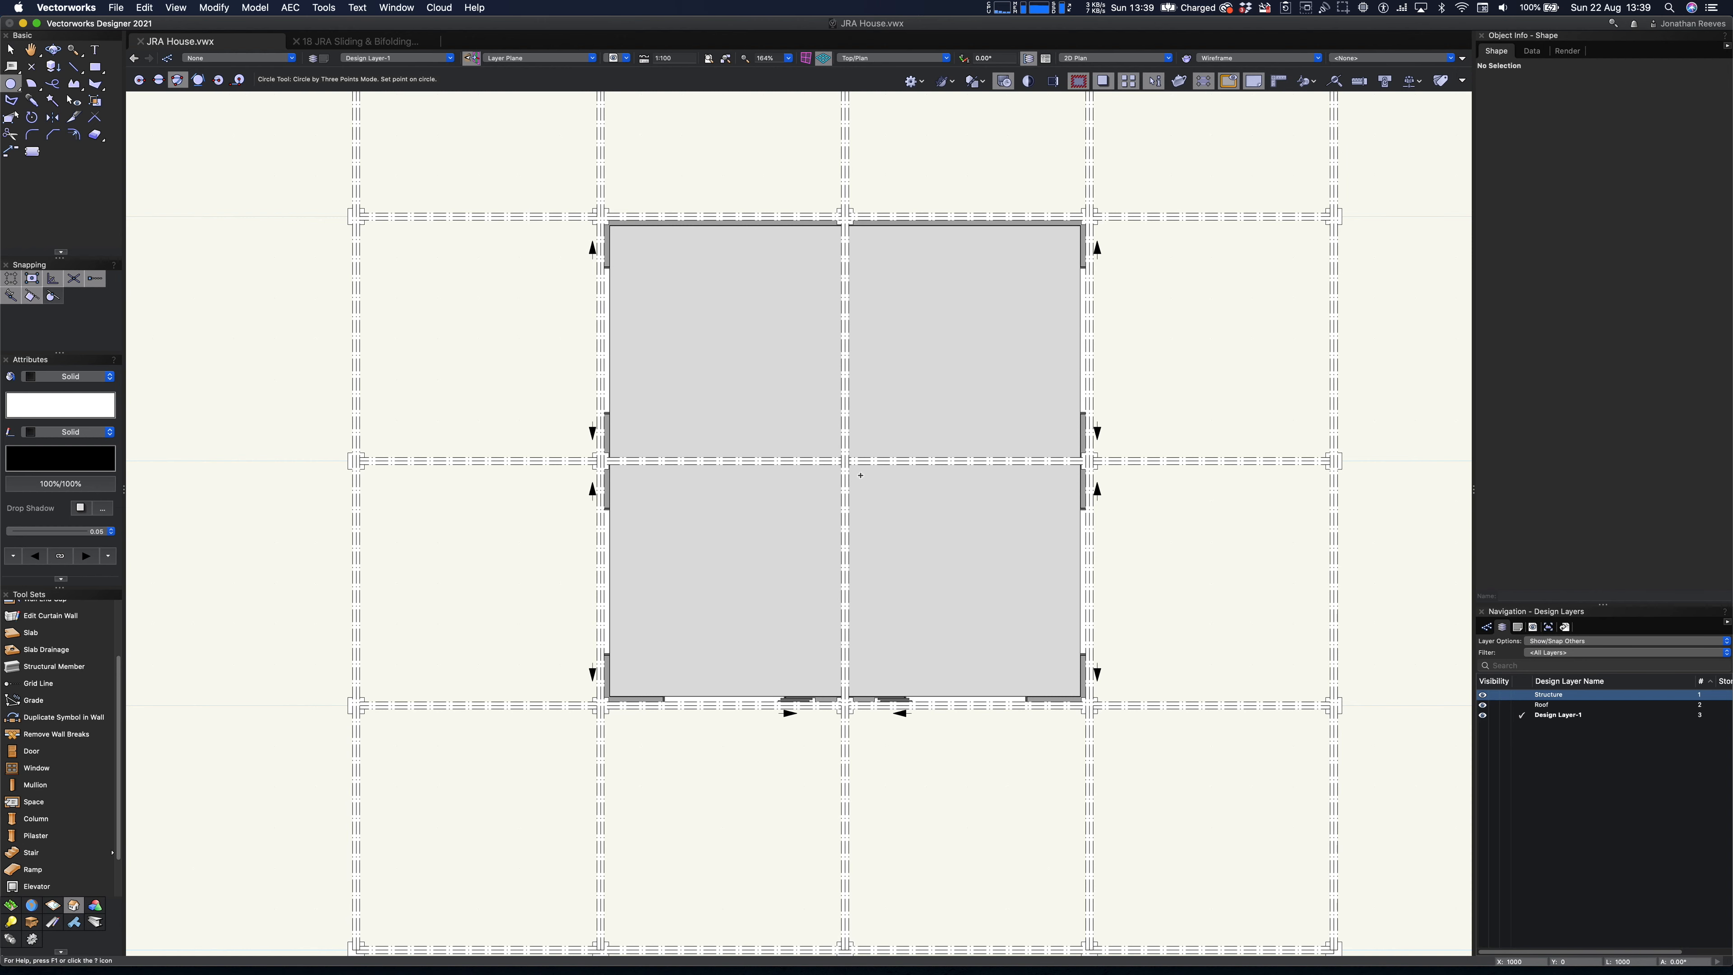
left_click(139, 79)
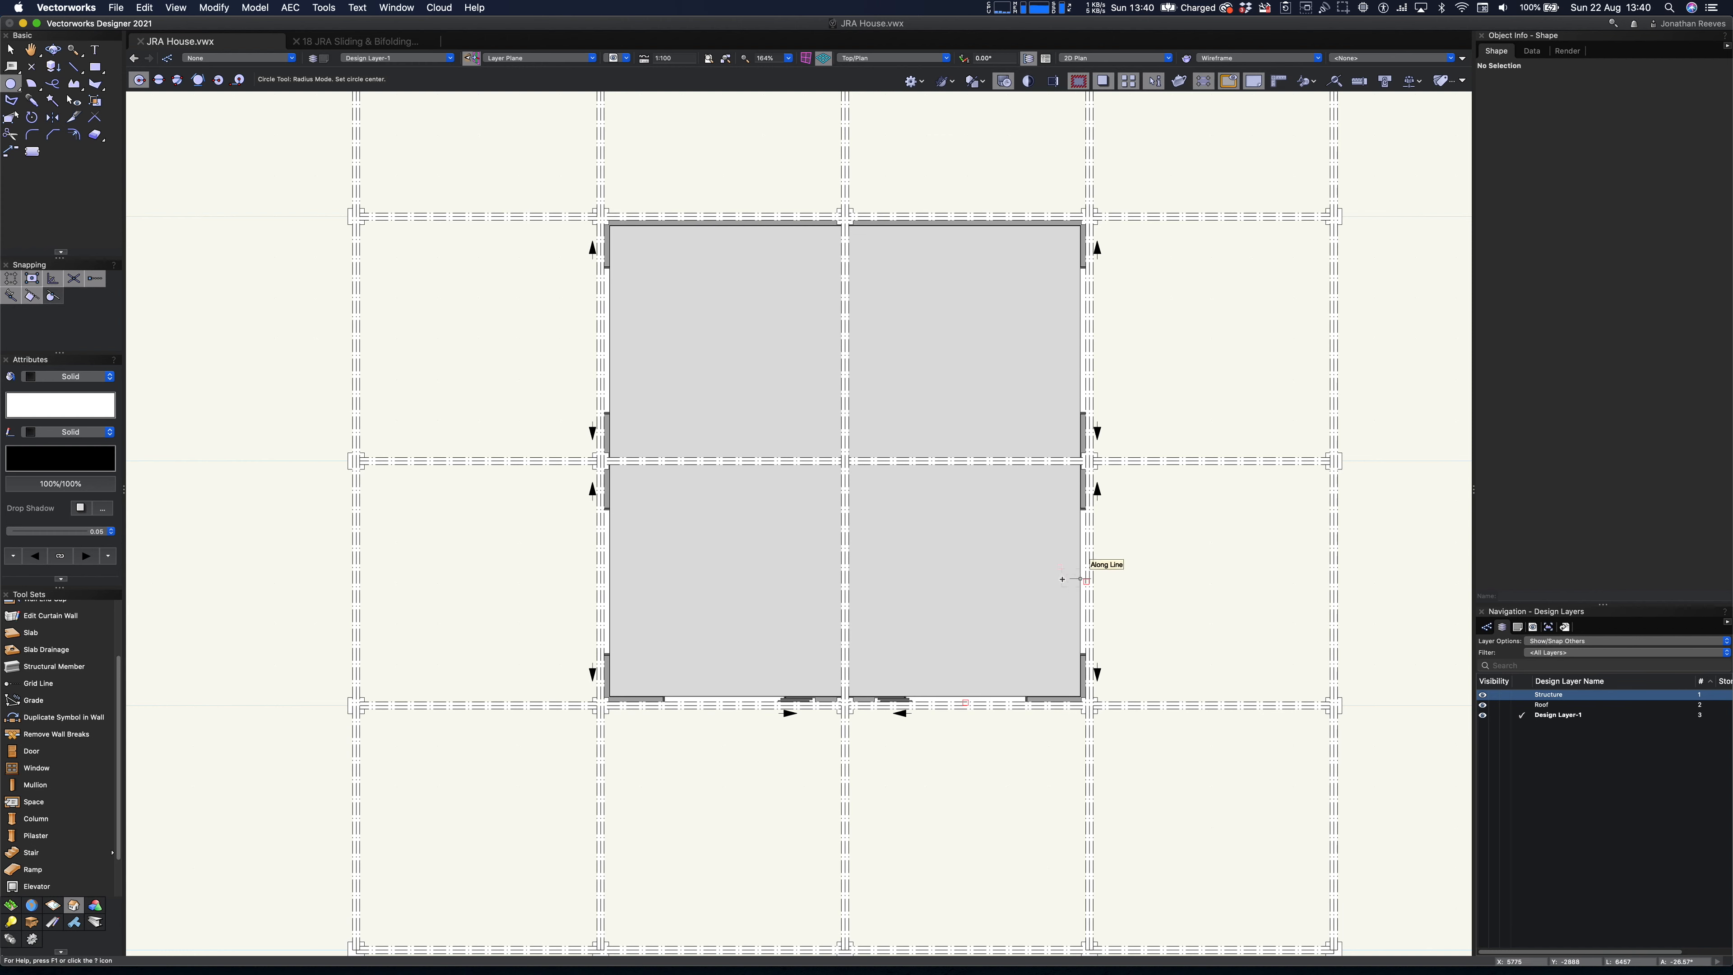
left_click(965, 582)
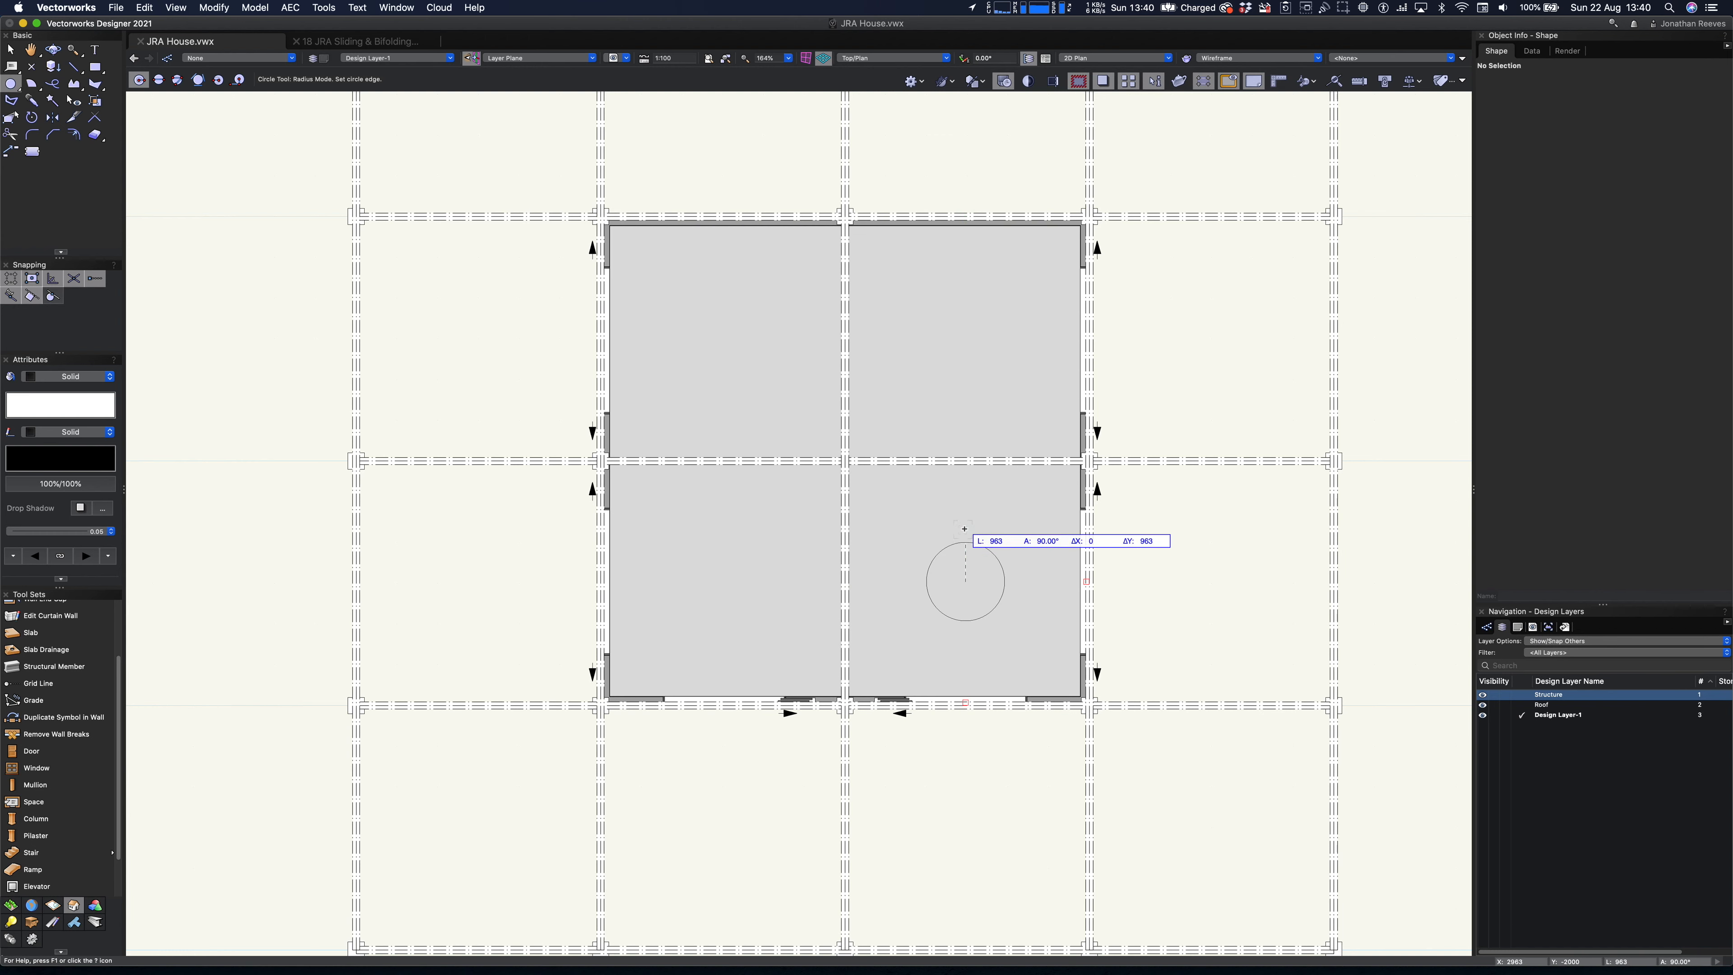
type("1500")
key("Return")
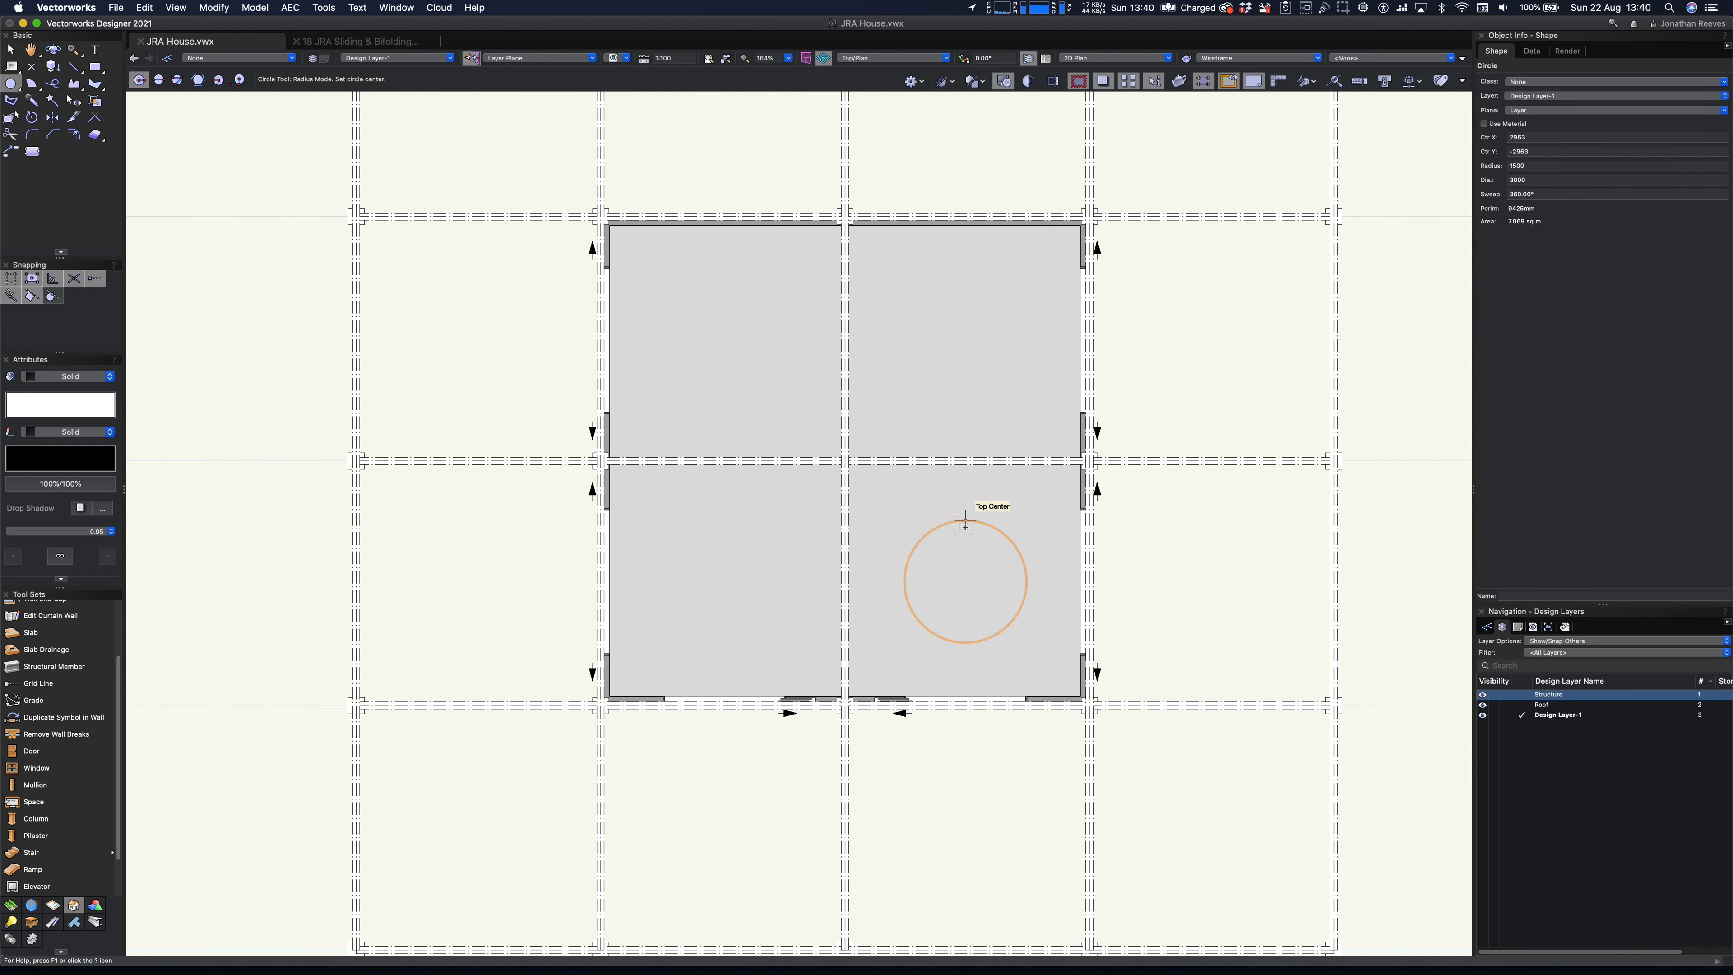
key("x")
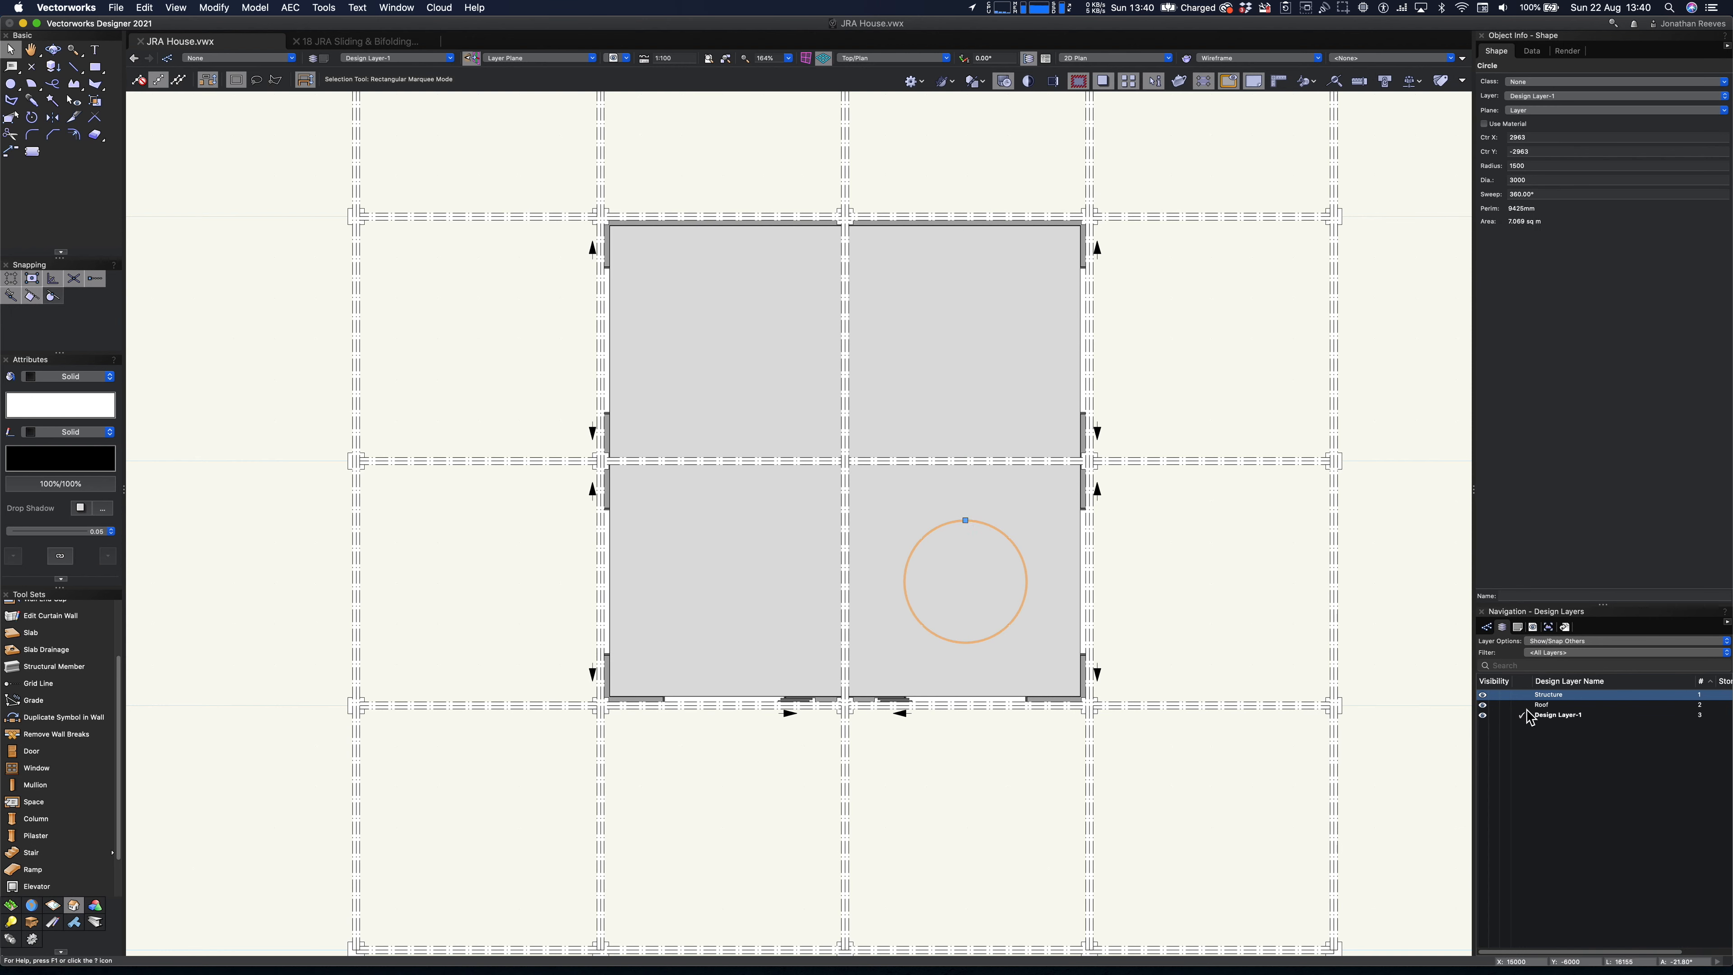
- Assign the circle to the Structure layer and set the layer options to Active Only
left_click(1535, 99)
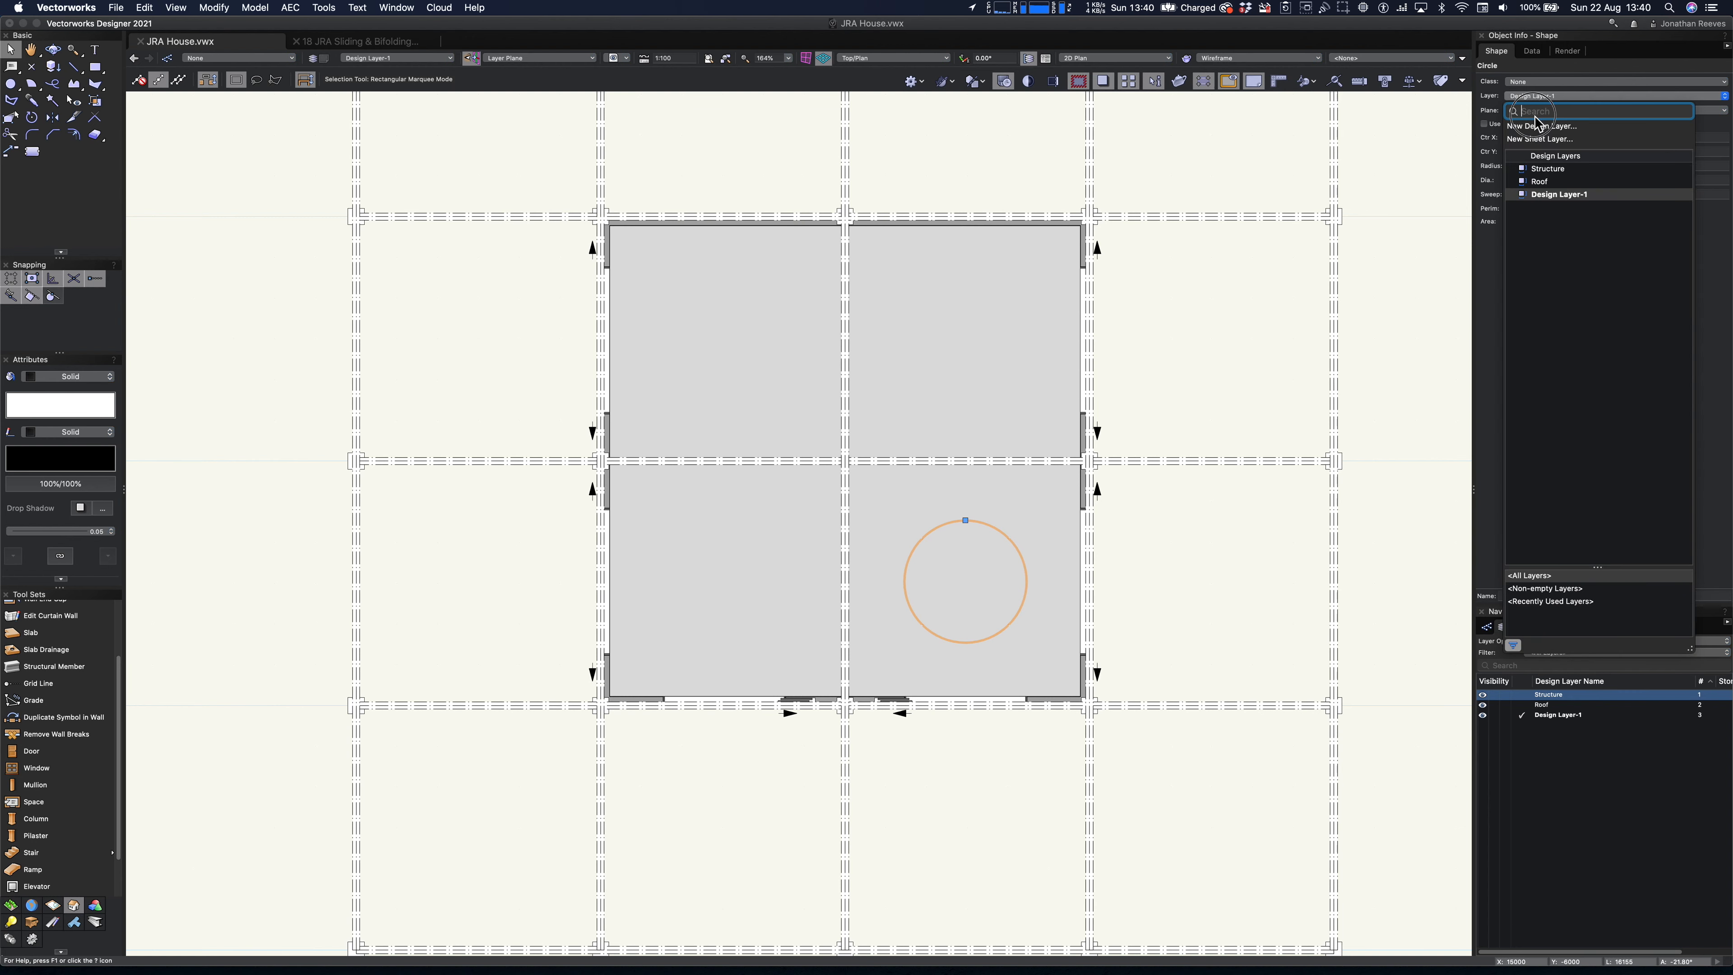
left_click(1540, 170)
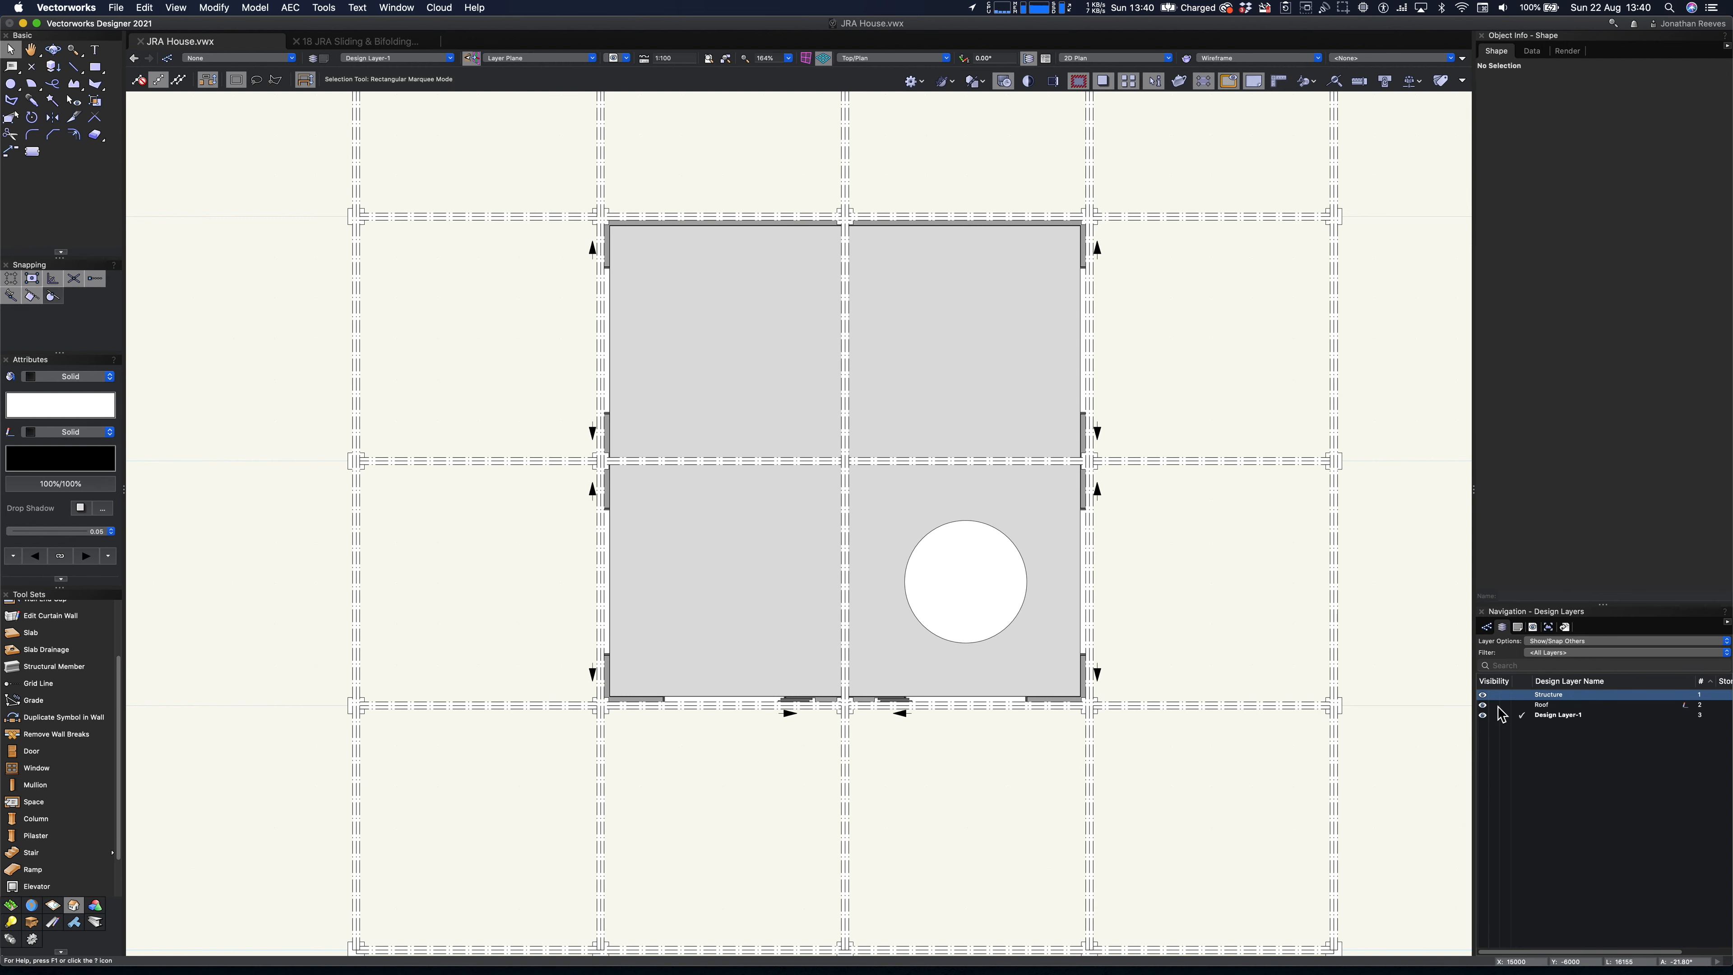
left_click(1562, 641)
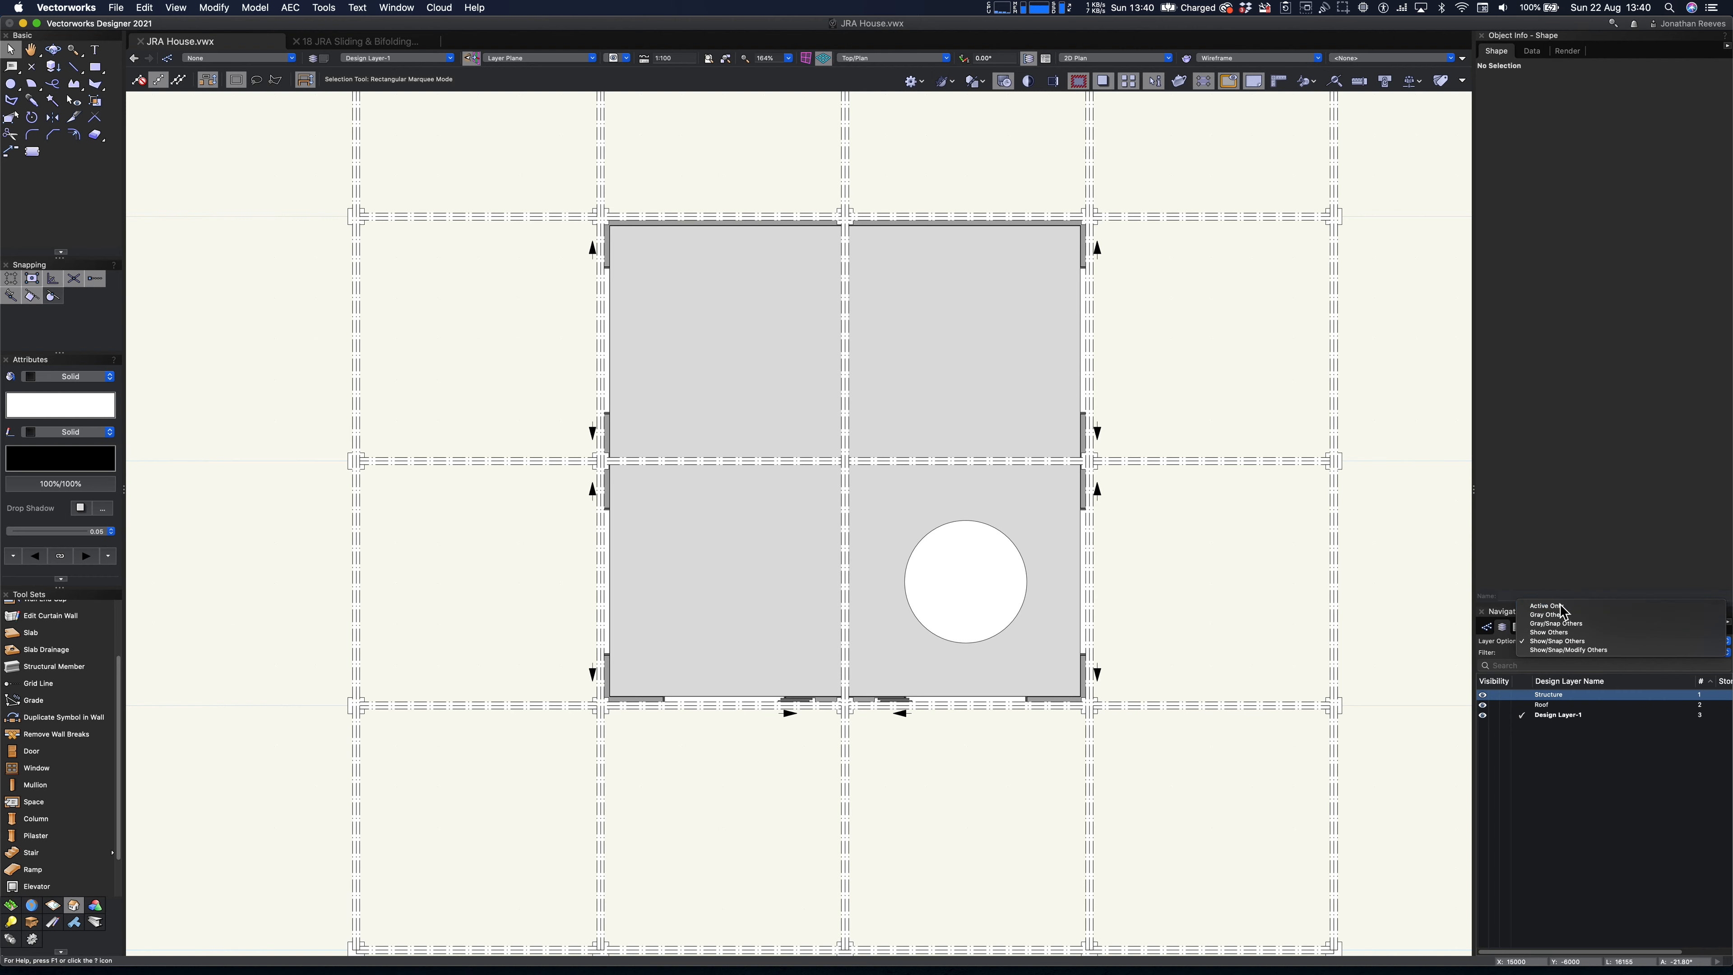
left_click(1563, 611)
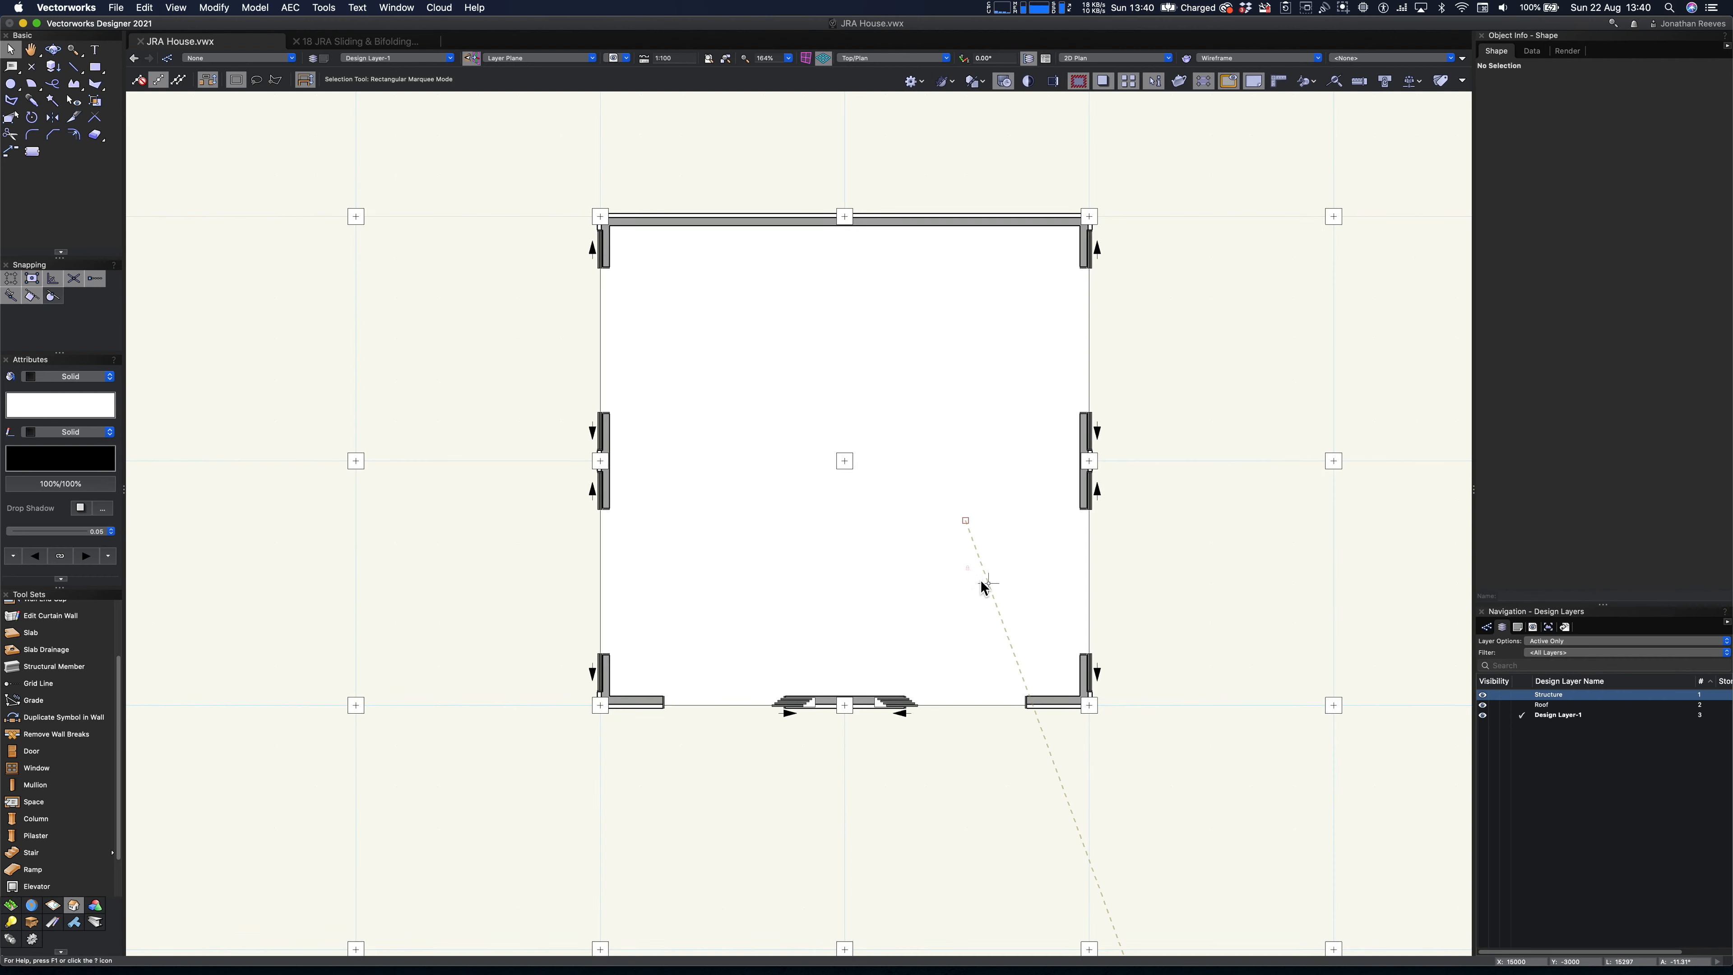
- Cut the circle from the Structure layer and paste it in place on the Roof layer
left_click(1527, 697)
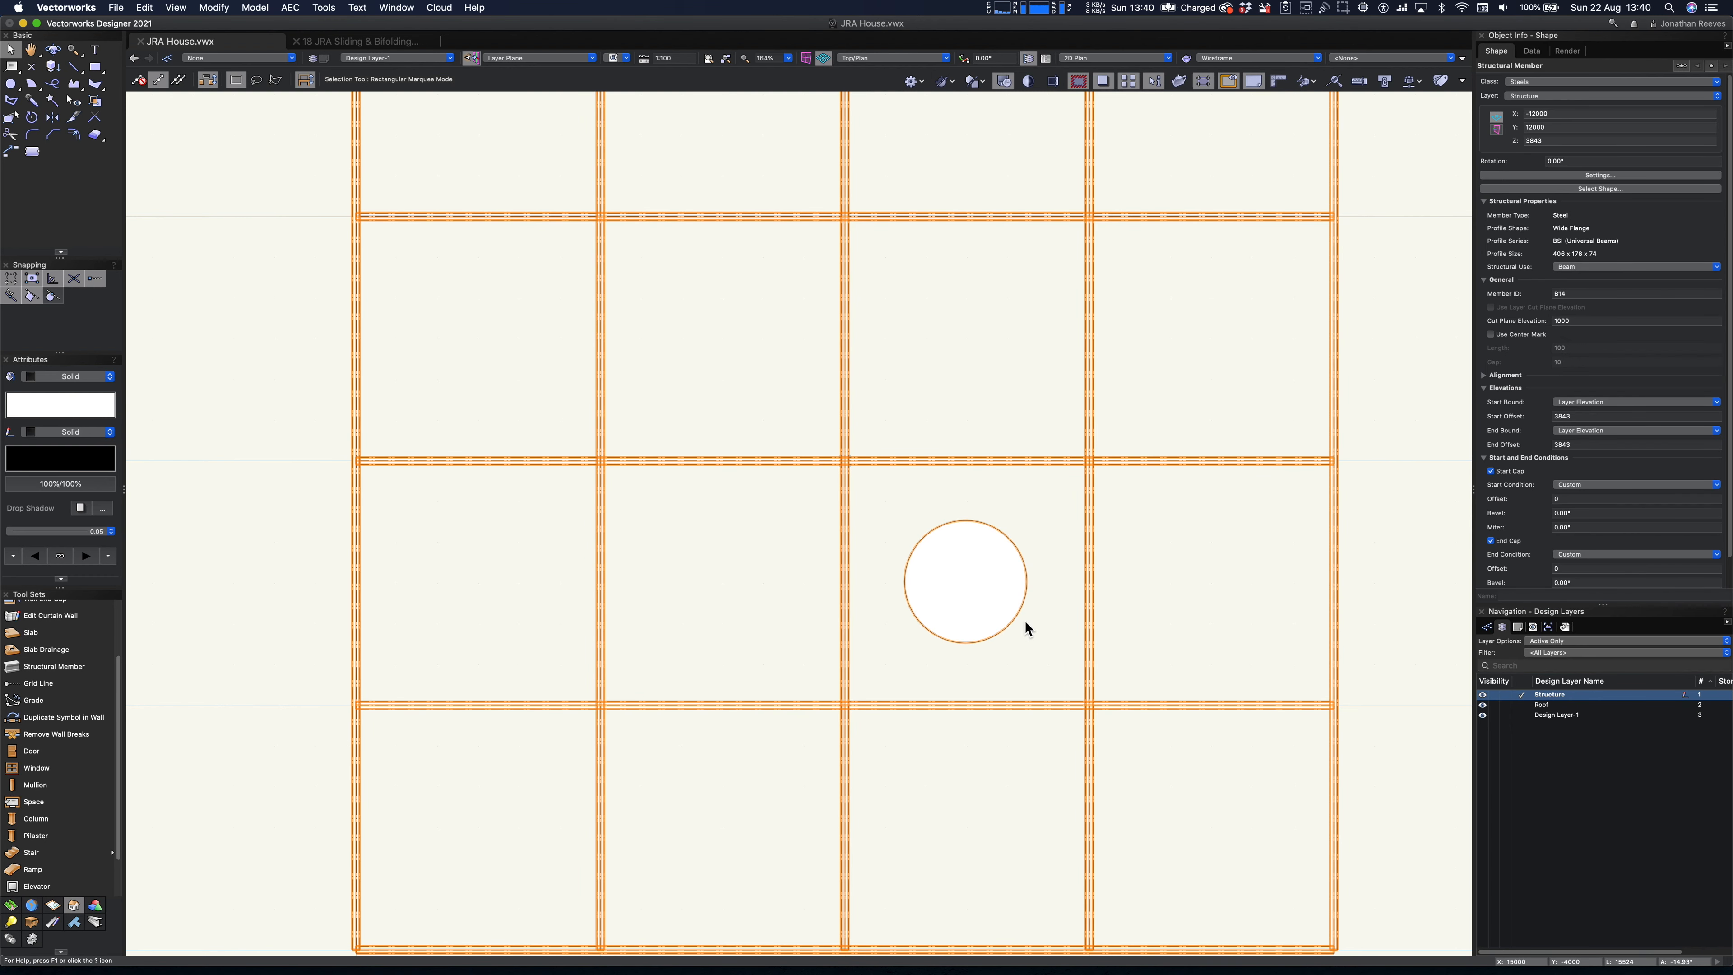
left_click(984, 596)
key("Delete")
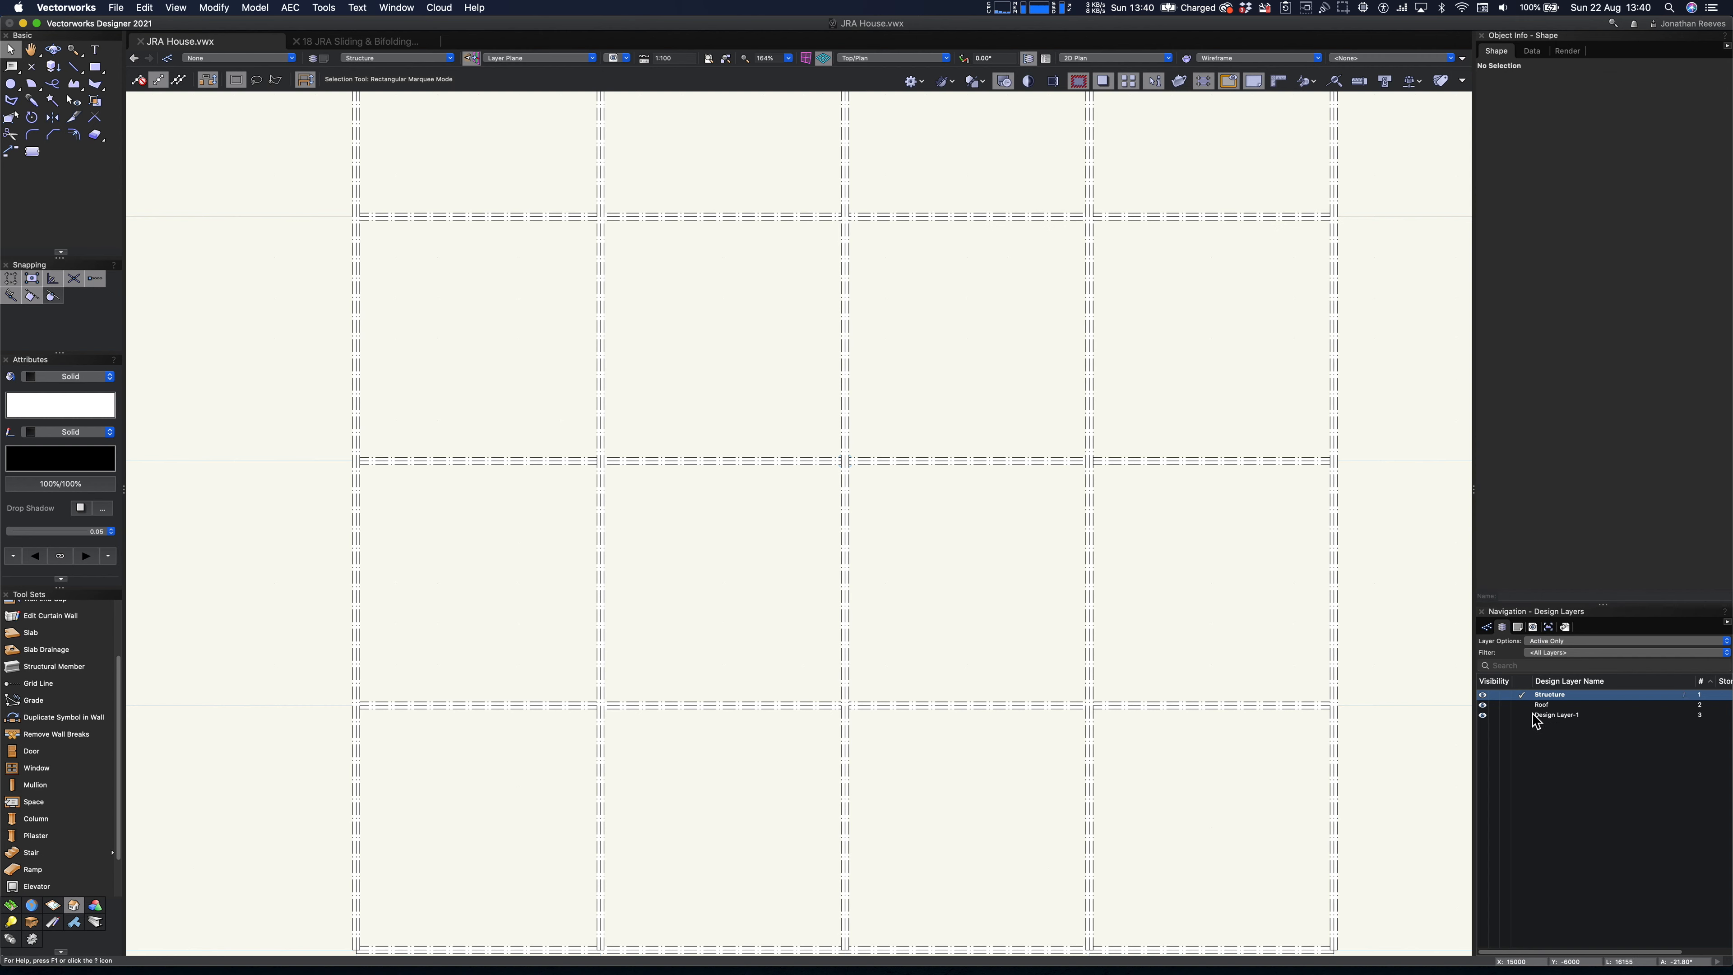
left_click(1529, 705)
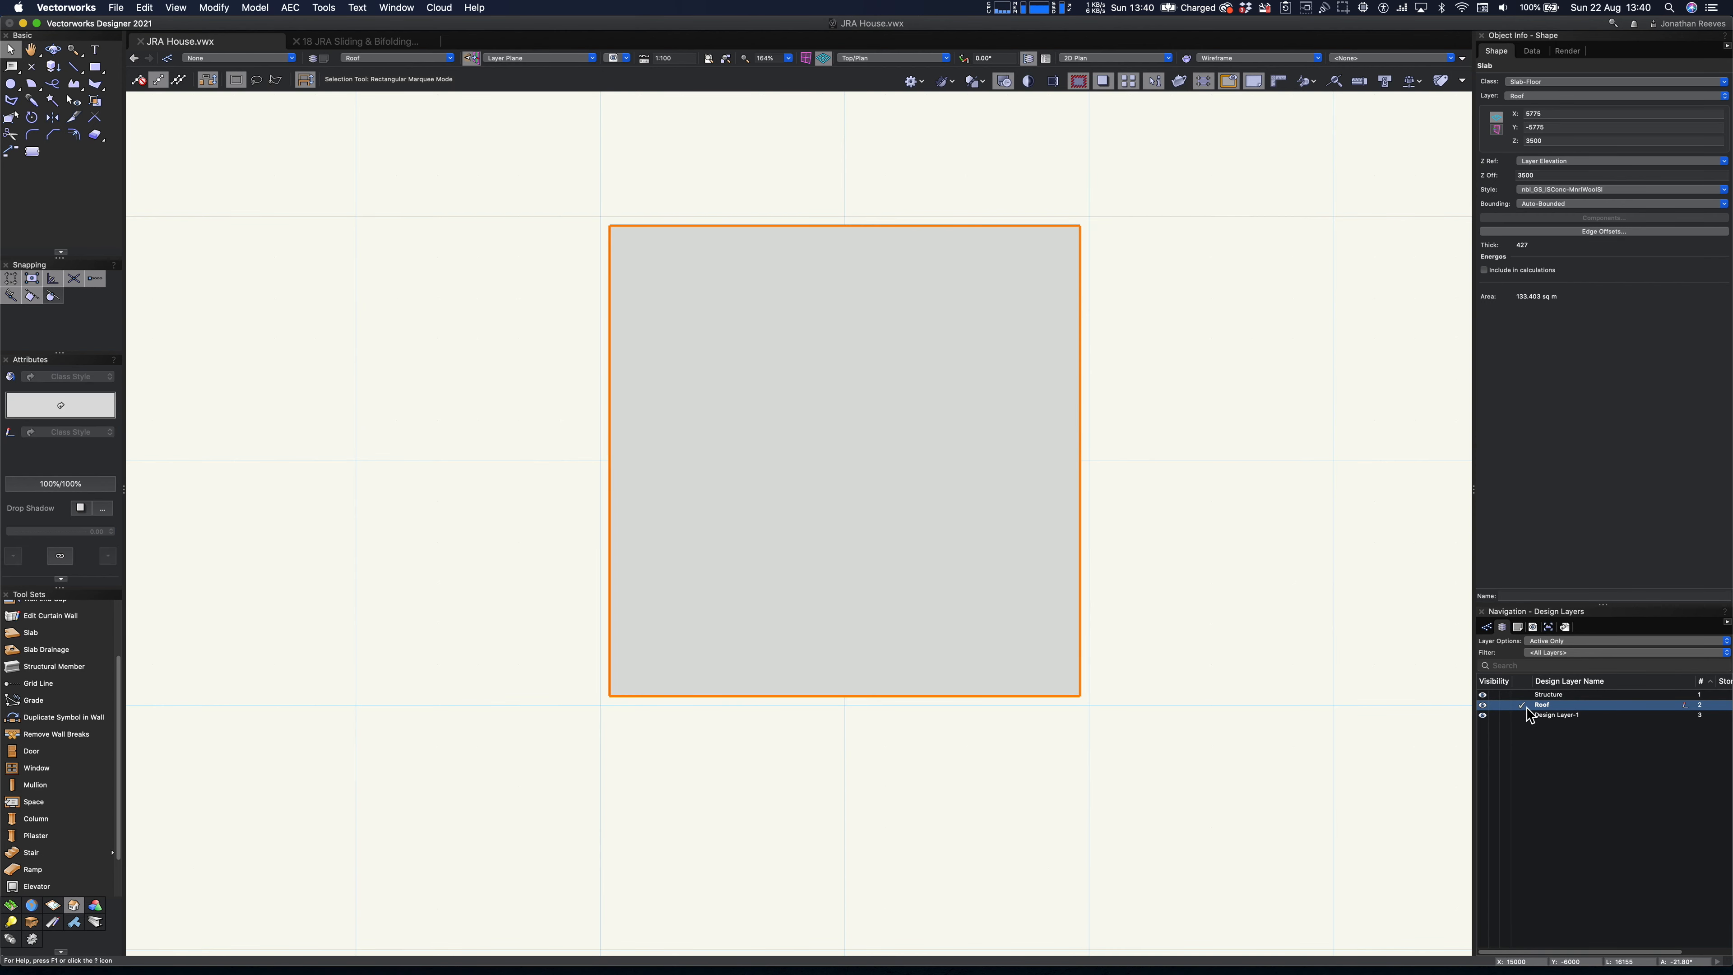
key("super+alt+v")
- Clip the circle out of the roof slab, applying the shape to selected components with all five components included
left_click(978, 452, "shift")
right_click(978, 451)
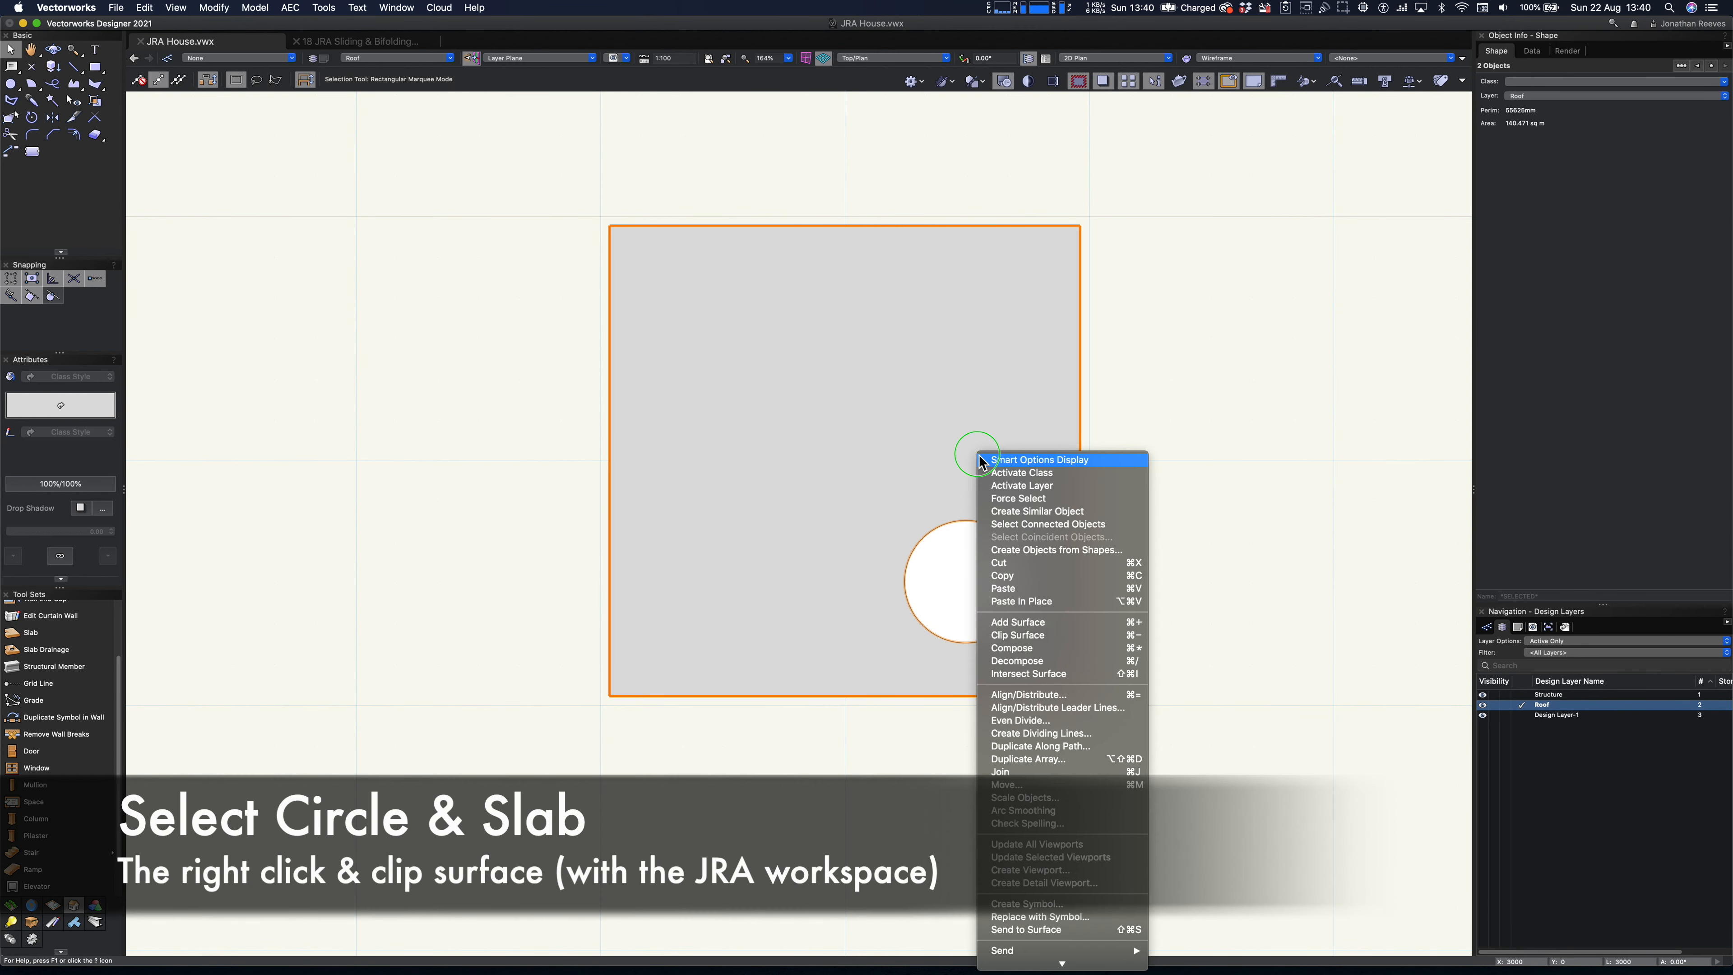
left_click(1018, 635)
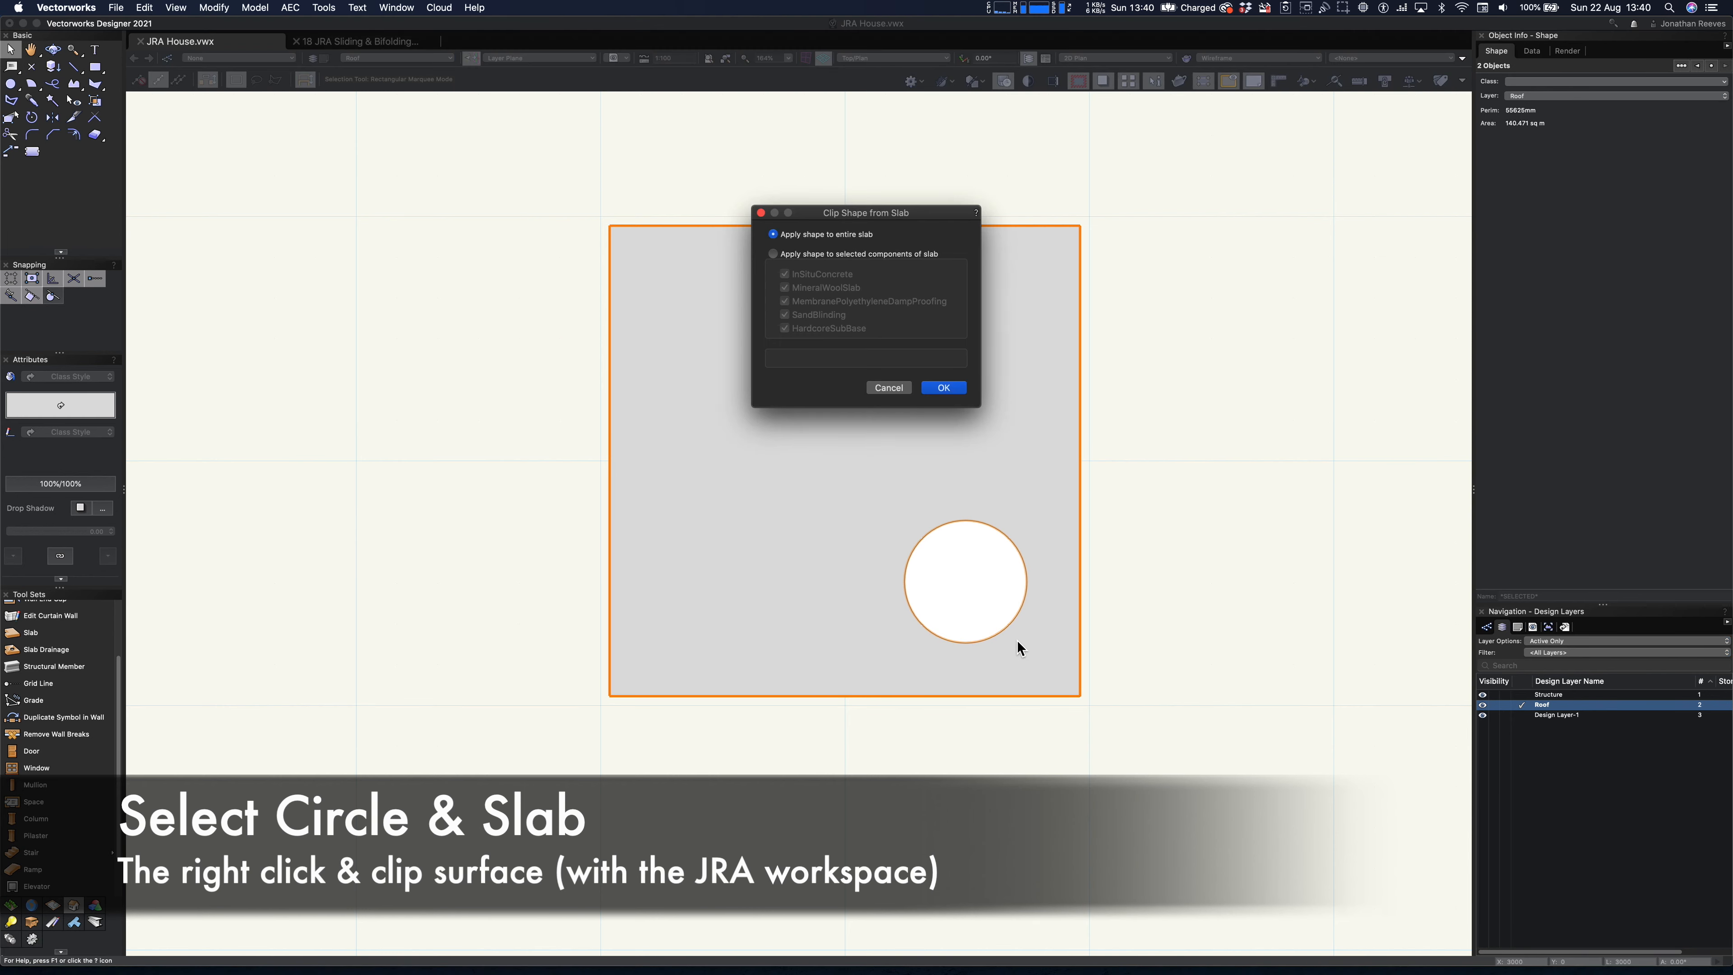
left_click(784, 256)
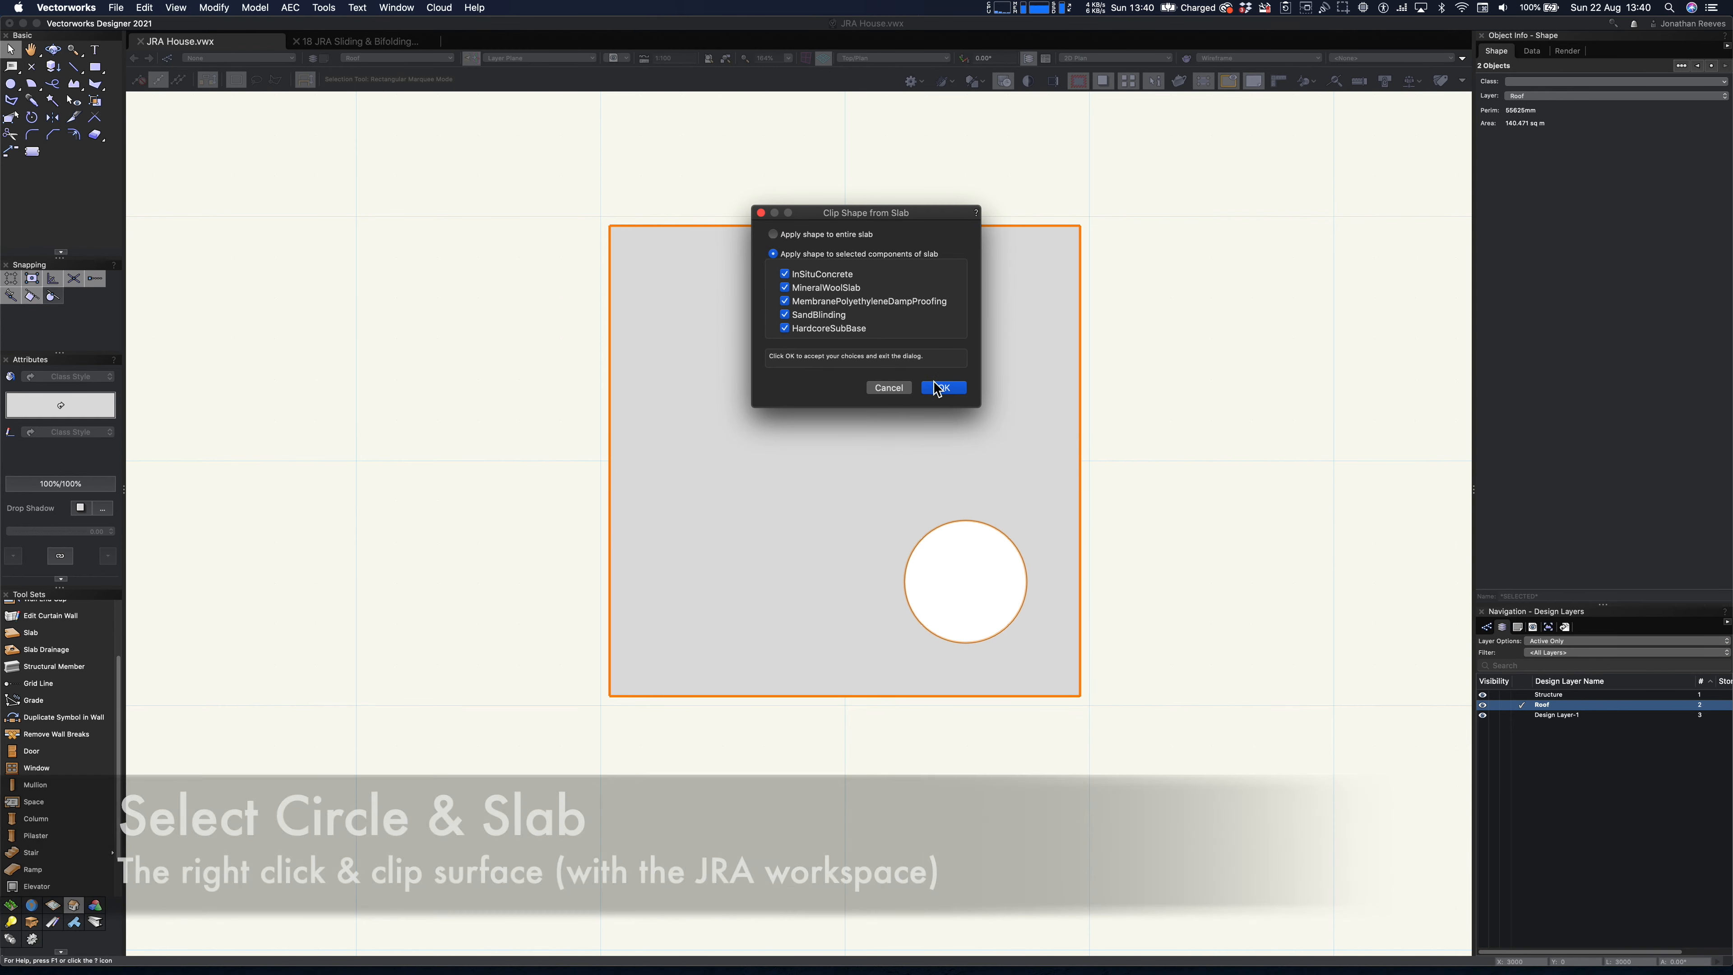
left_click(942, 387)
key("3")
key("0")
left_click(937, 686)
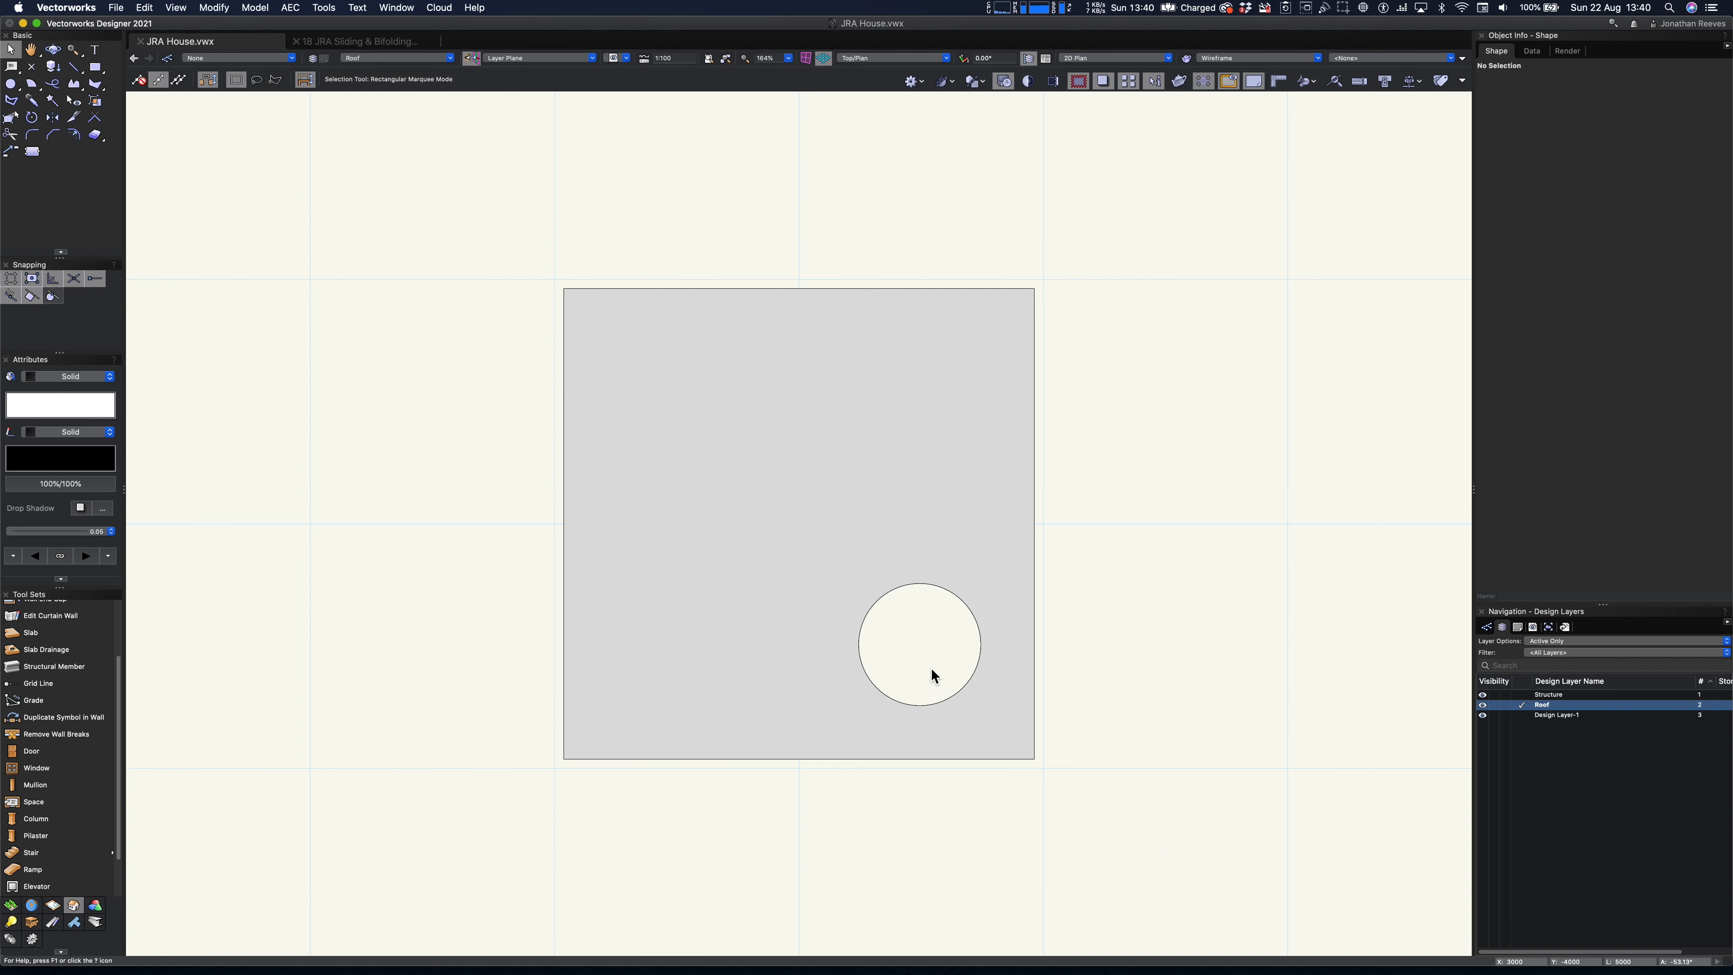
- Set the layer options to Show/Snap/Modify Others and draw a circle with a 1500 radius in the rear-left bay on the Roof layer
key("6")
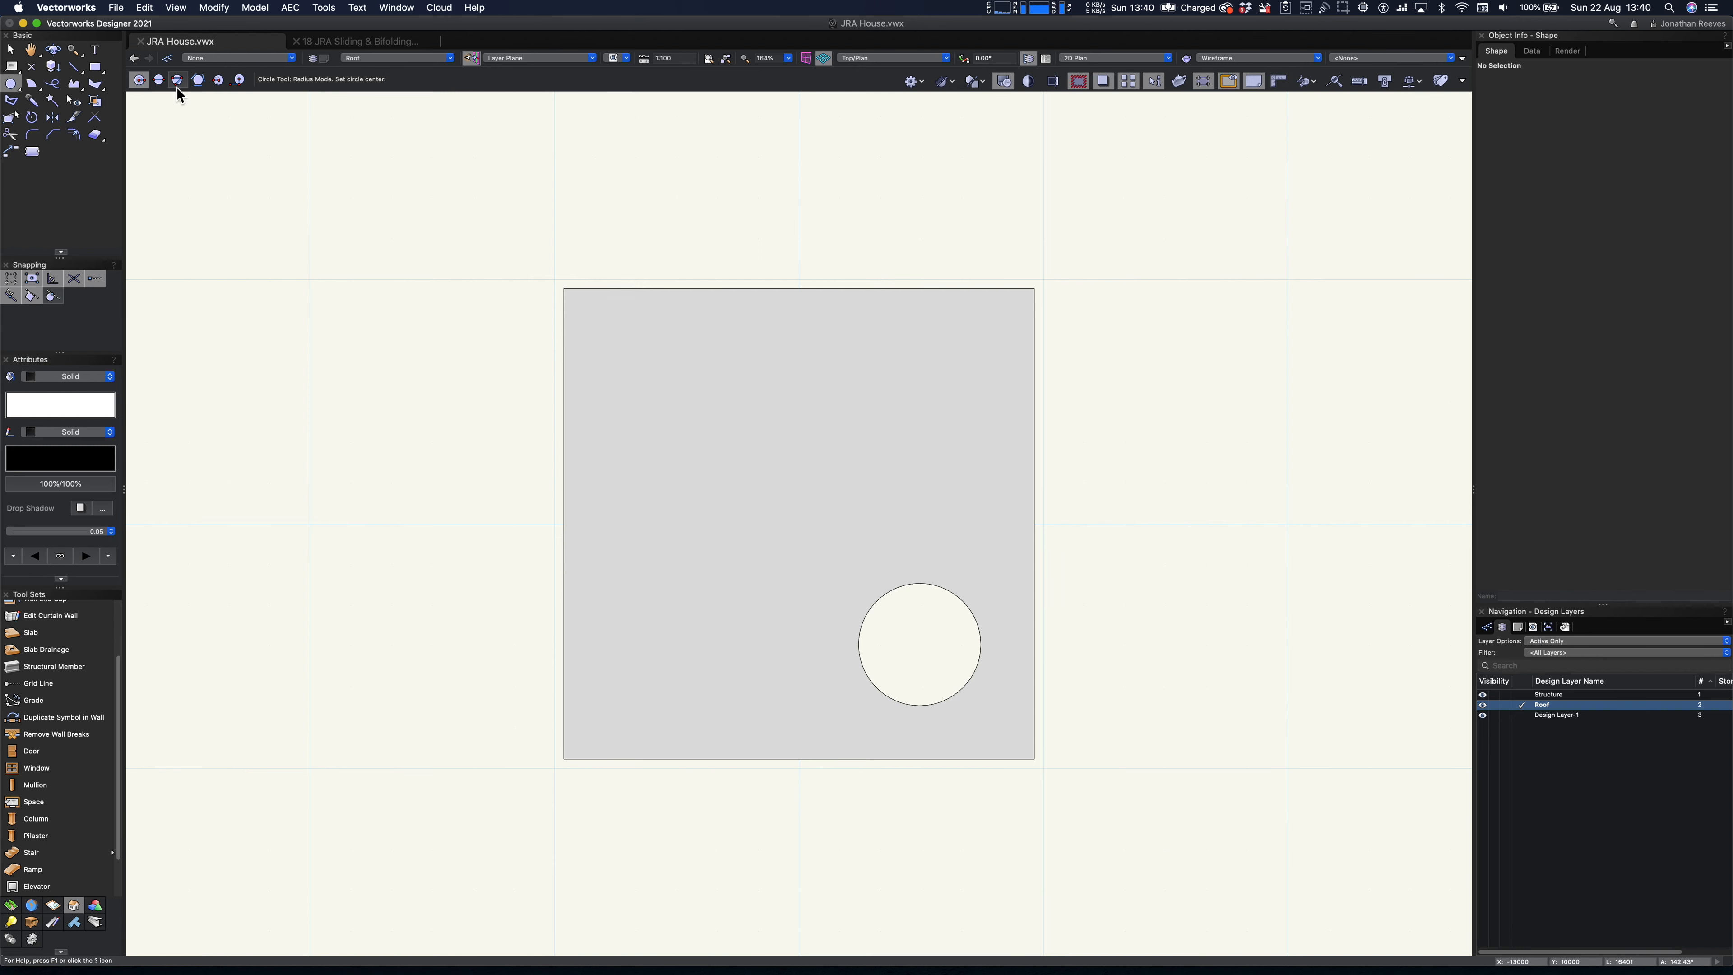
left_click(1624, 641)
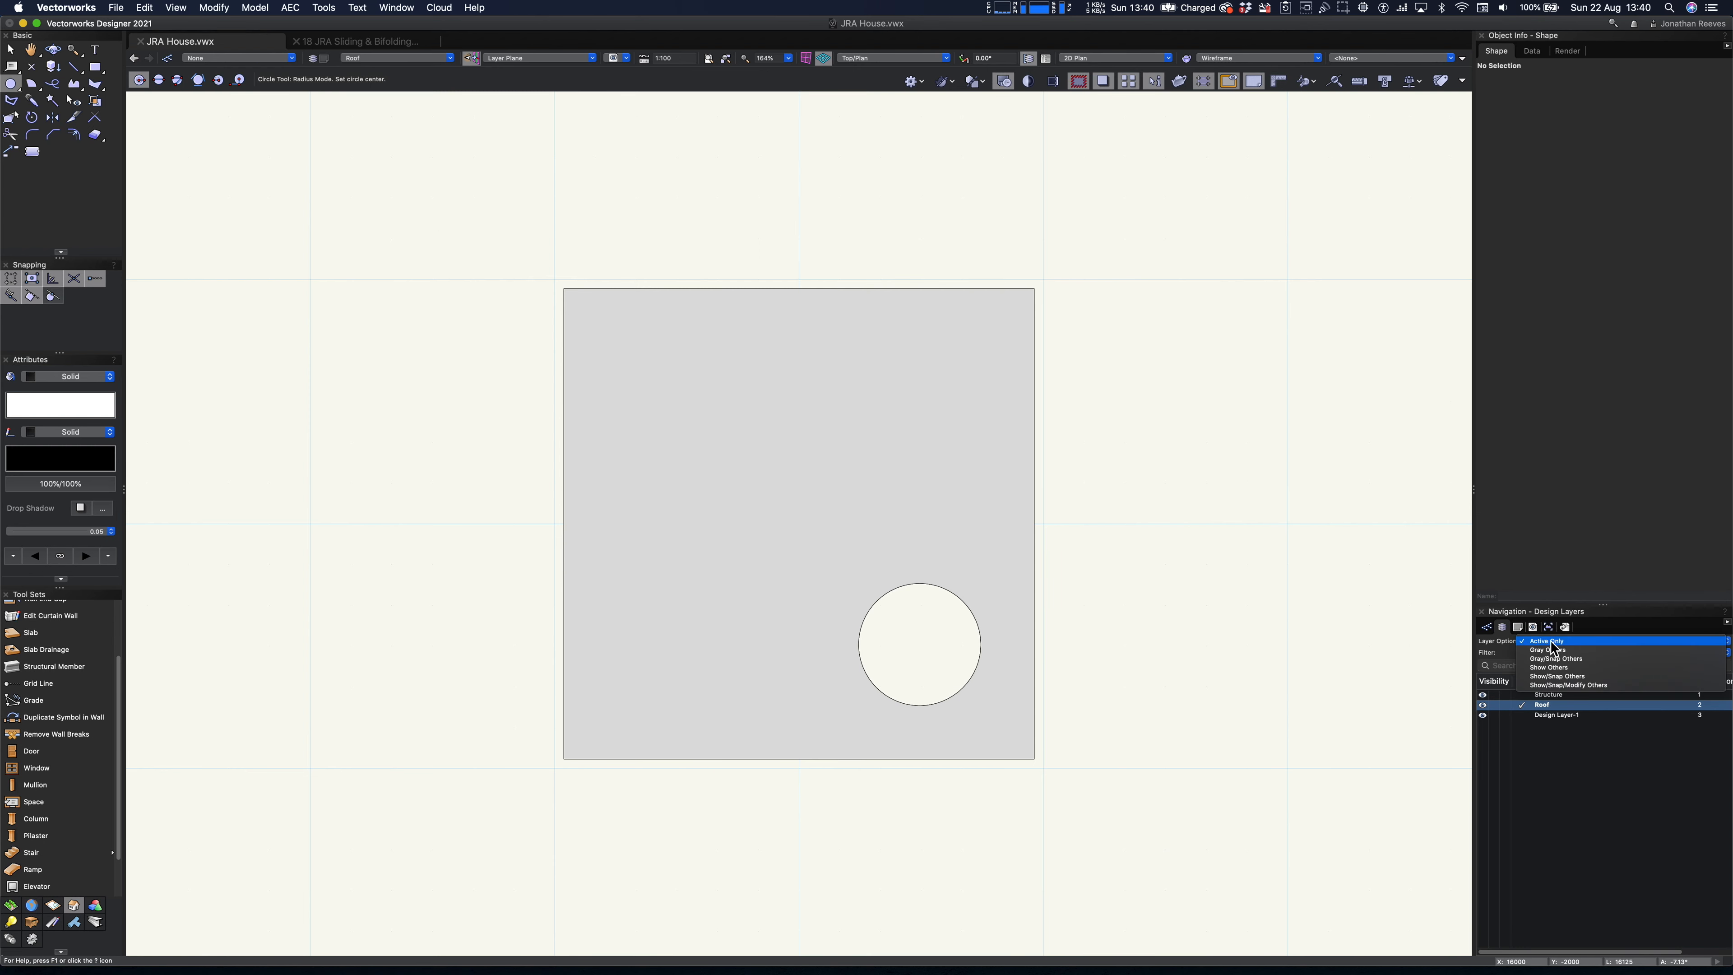
left_click(1583, 683)
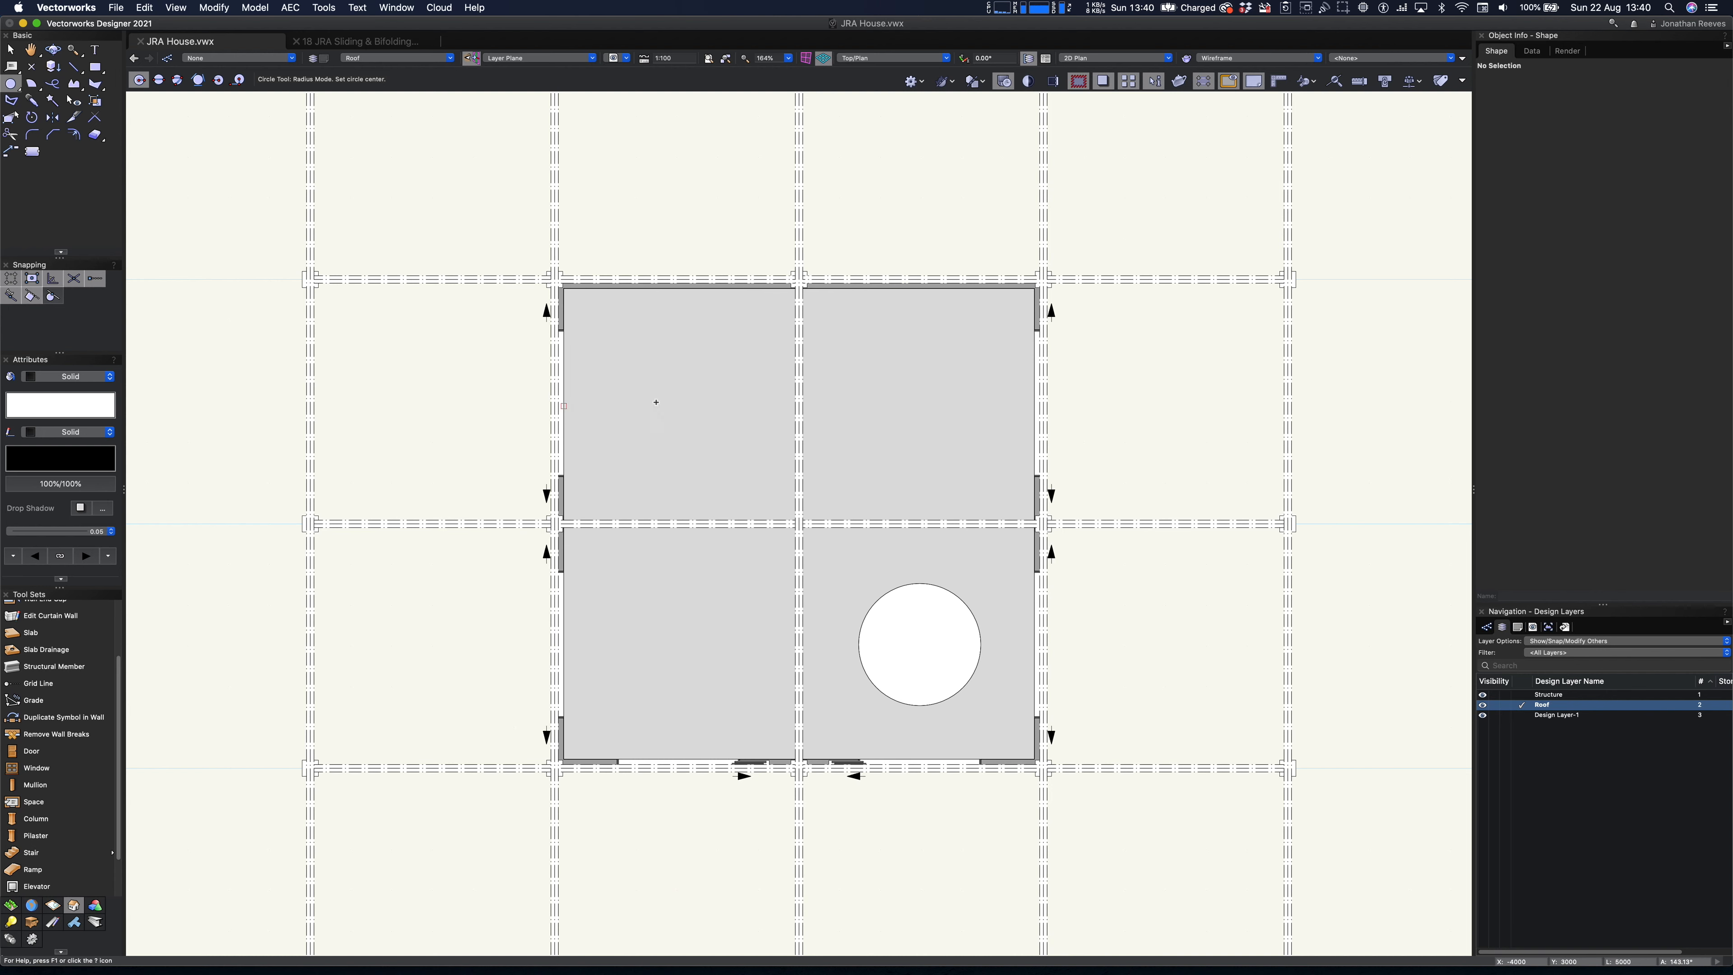
left_click(677, 405)
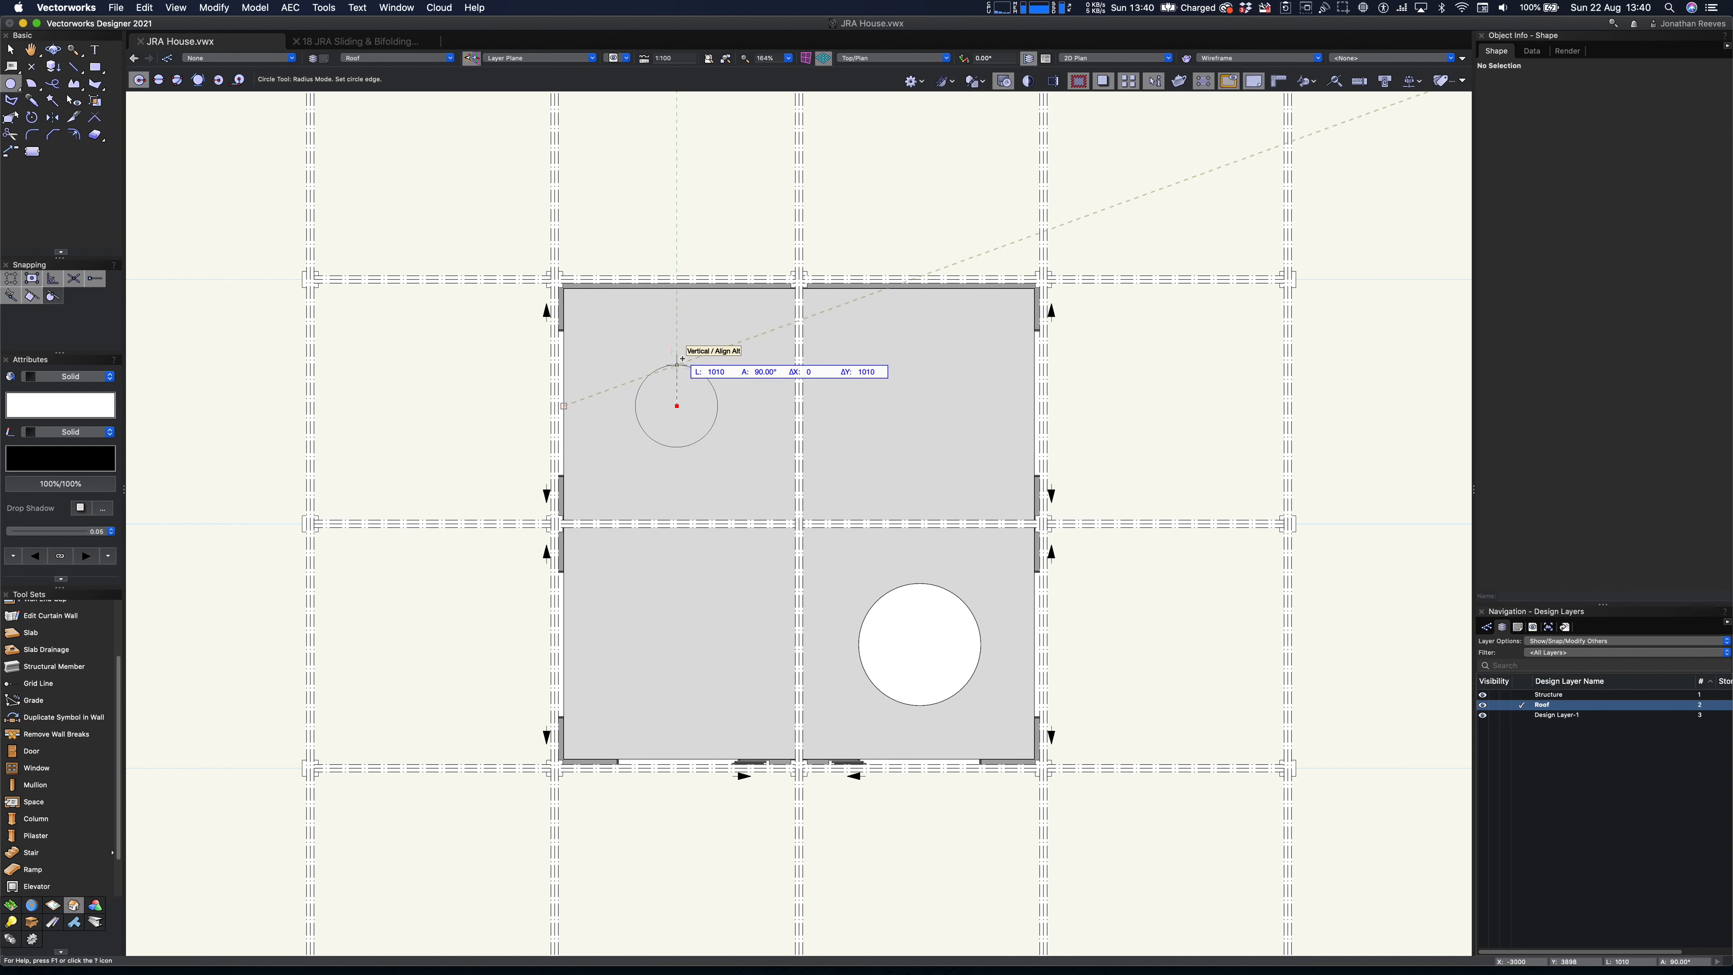
type("15")
key("Return")
left_click(682, 353)
key("x")
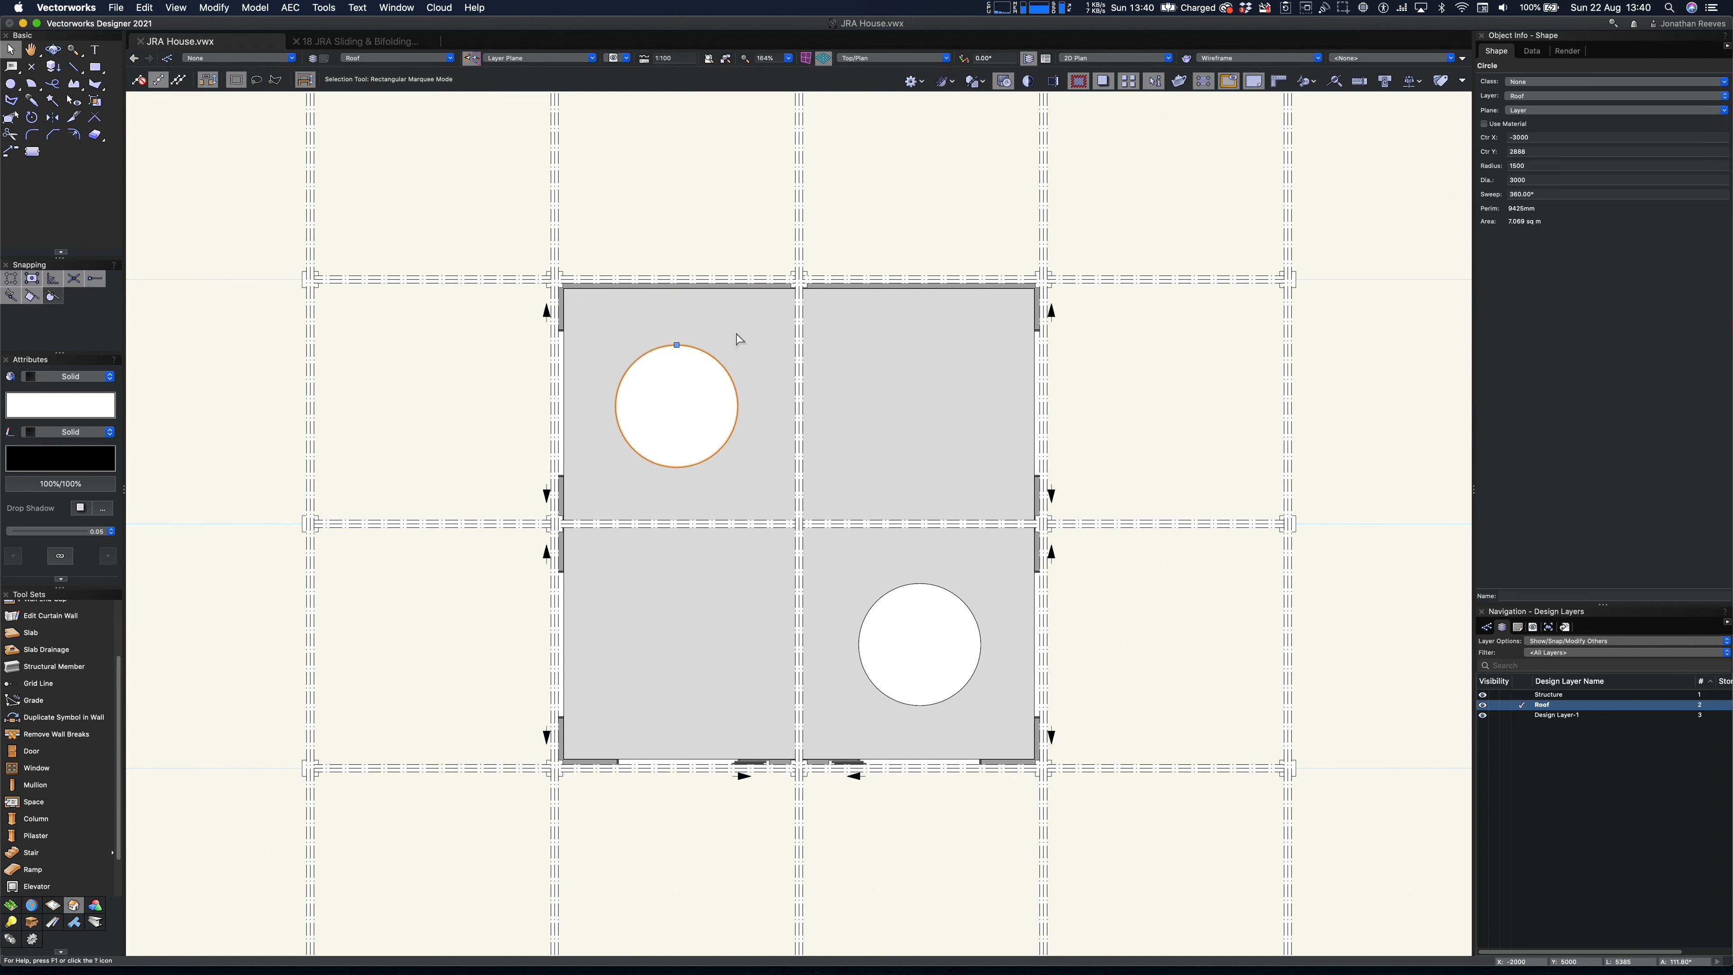
- Clip the rear-left circle out of all the roof slab's components and inspect both round openings in 3D
left_click(736, 340, "shift")
right_click(732, 331)
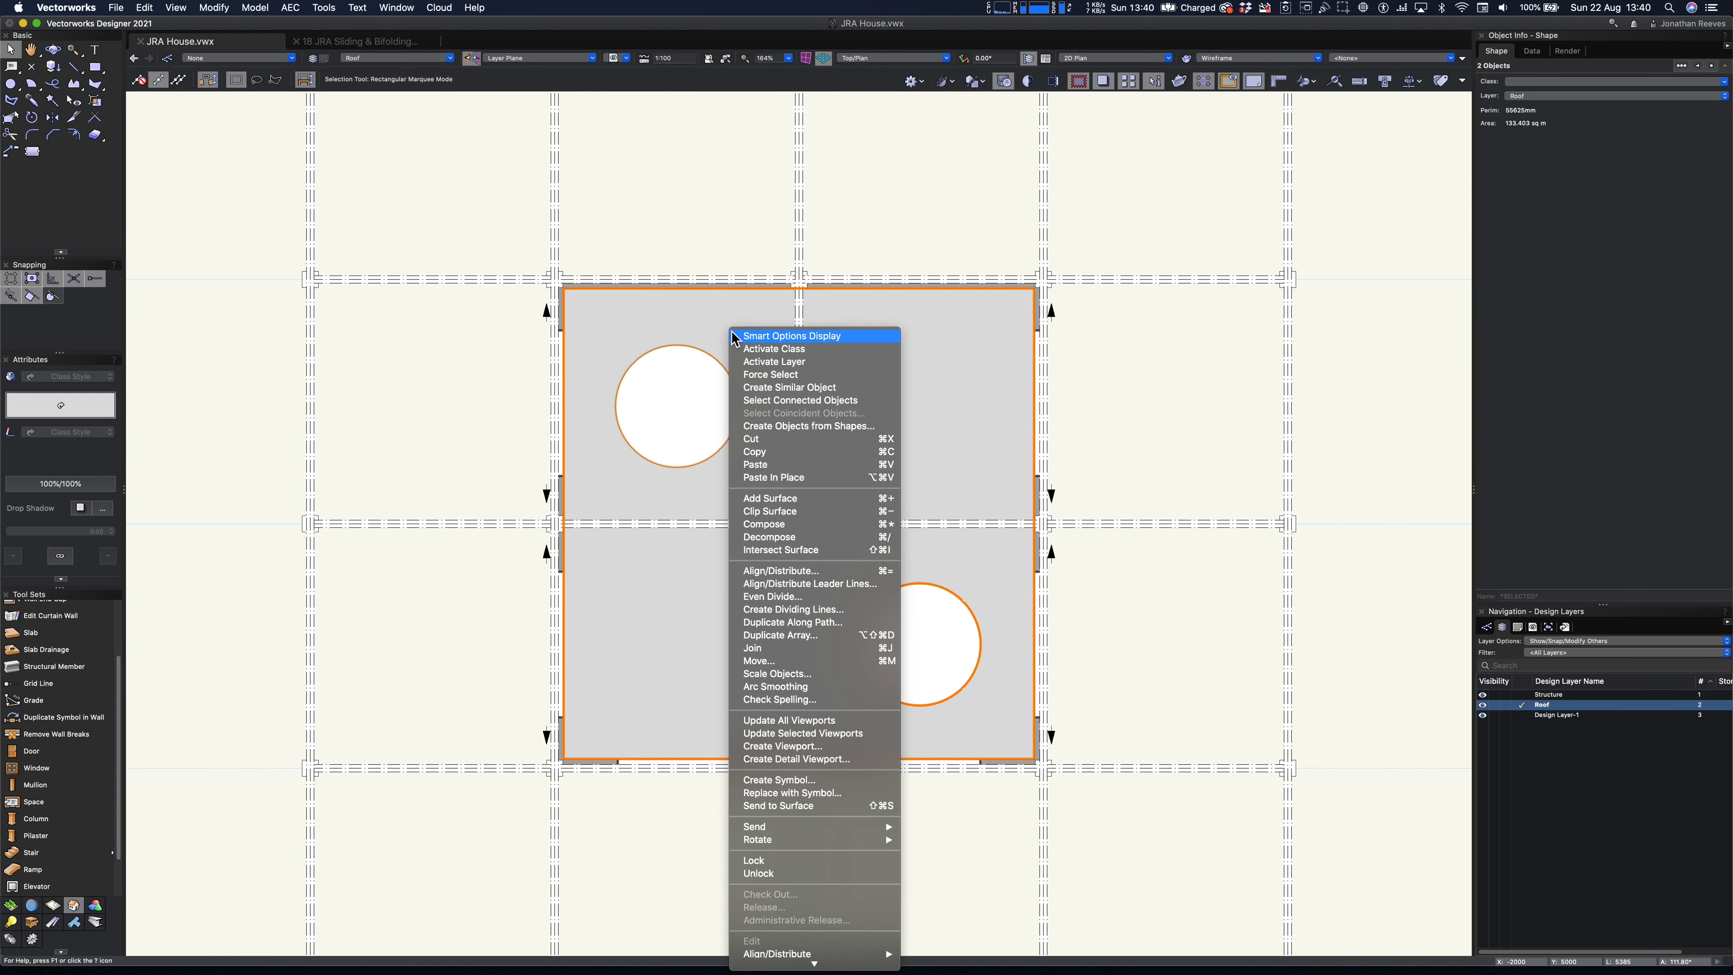
left_click(769, 512)
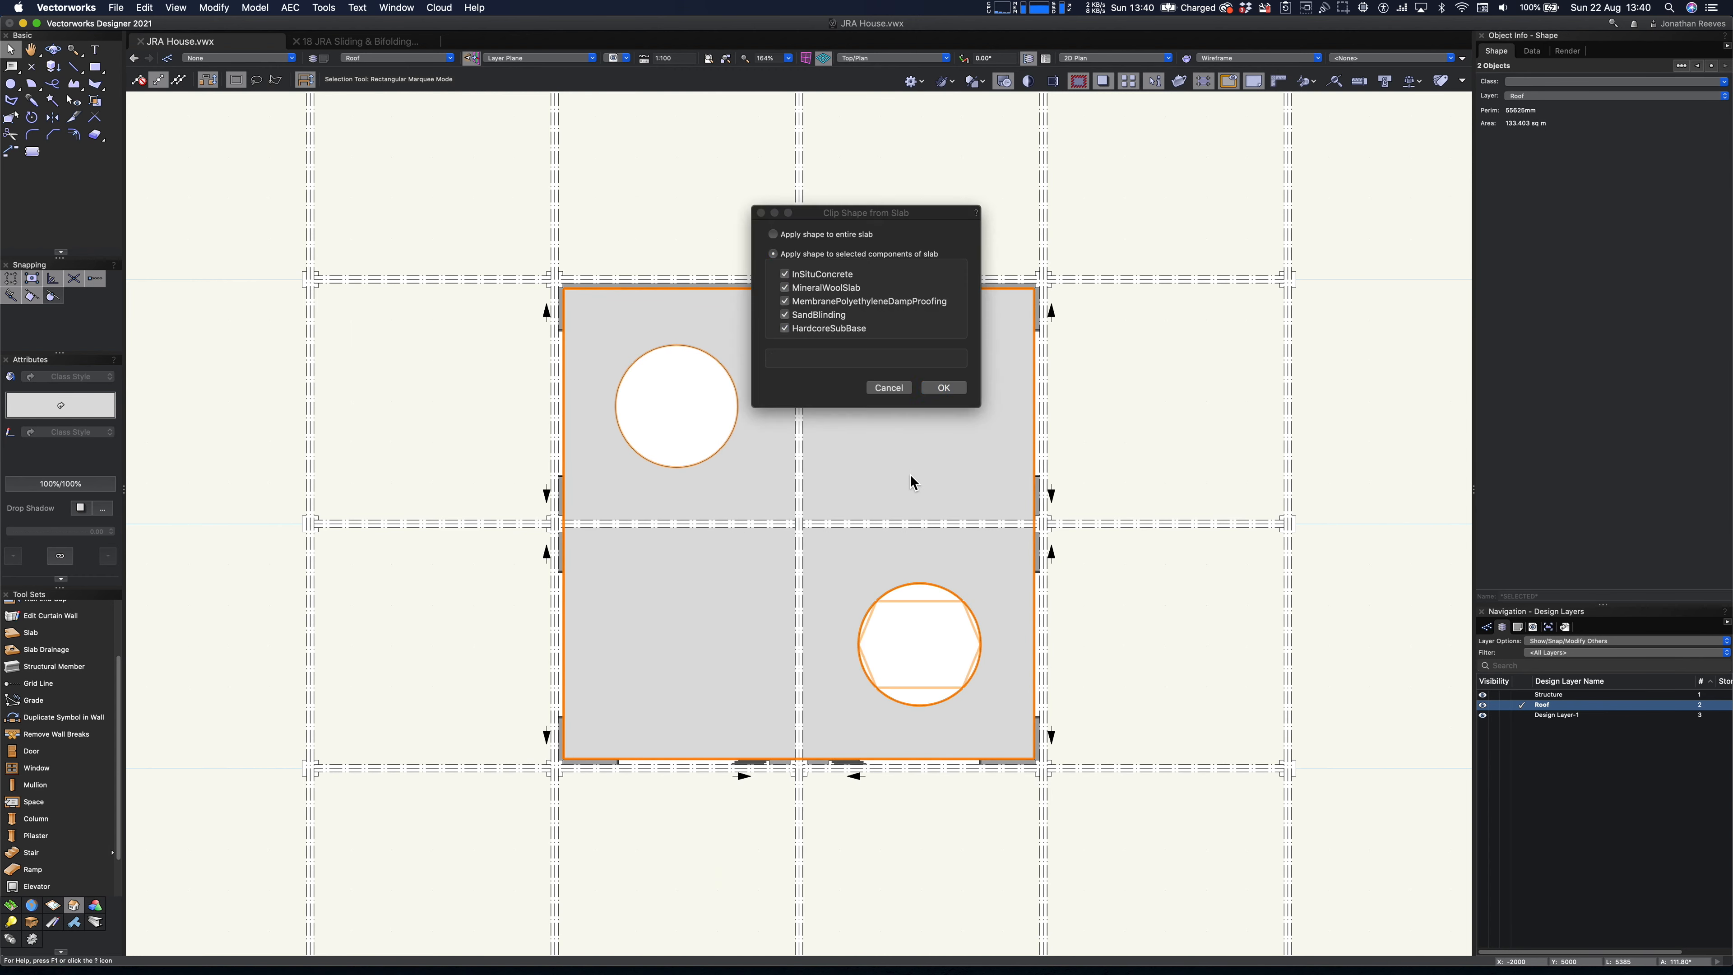
left_click(956, 389)
left_click(747, 428)
key("shift+c")
left_click_drag(736, 696, 652, 531)
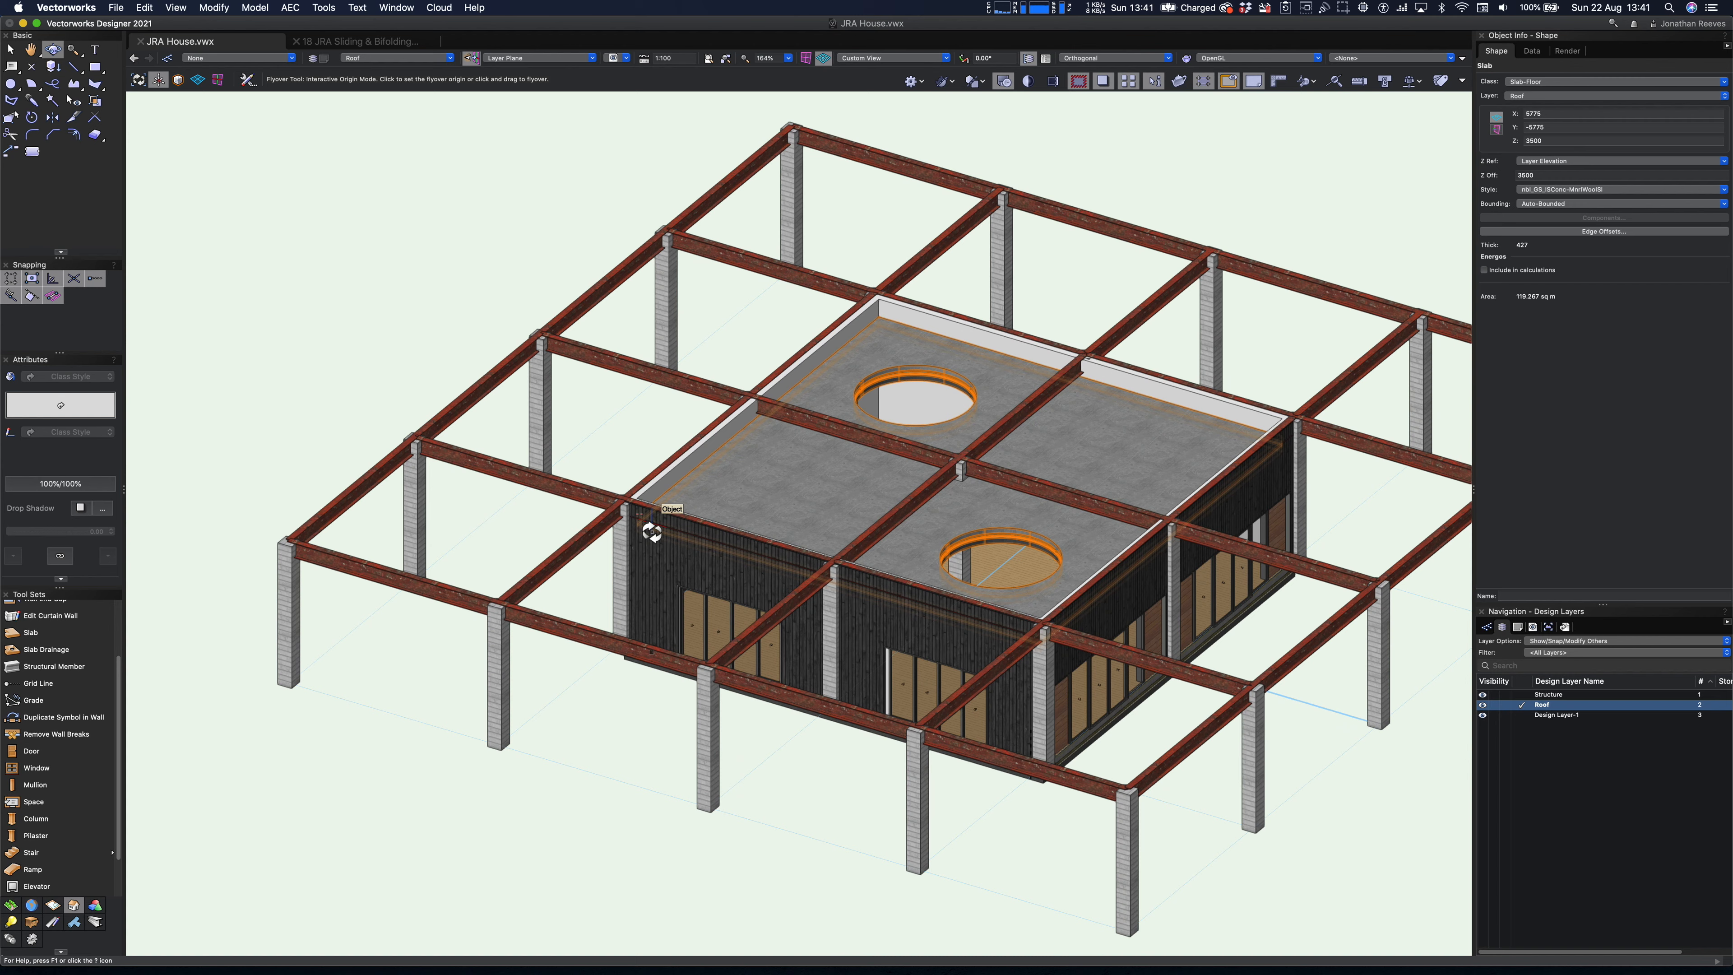
scroll(929, 504, "up", 3)
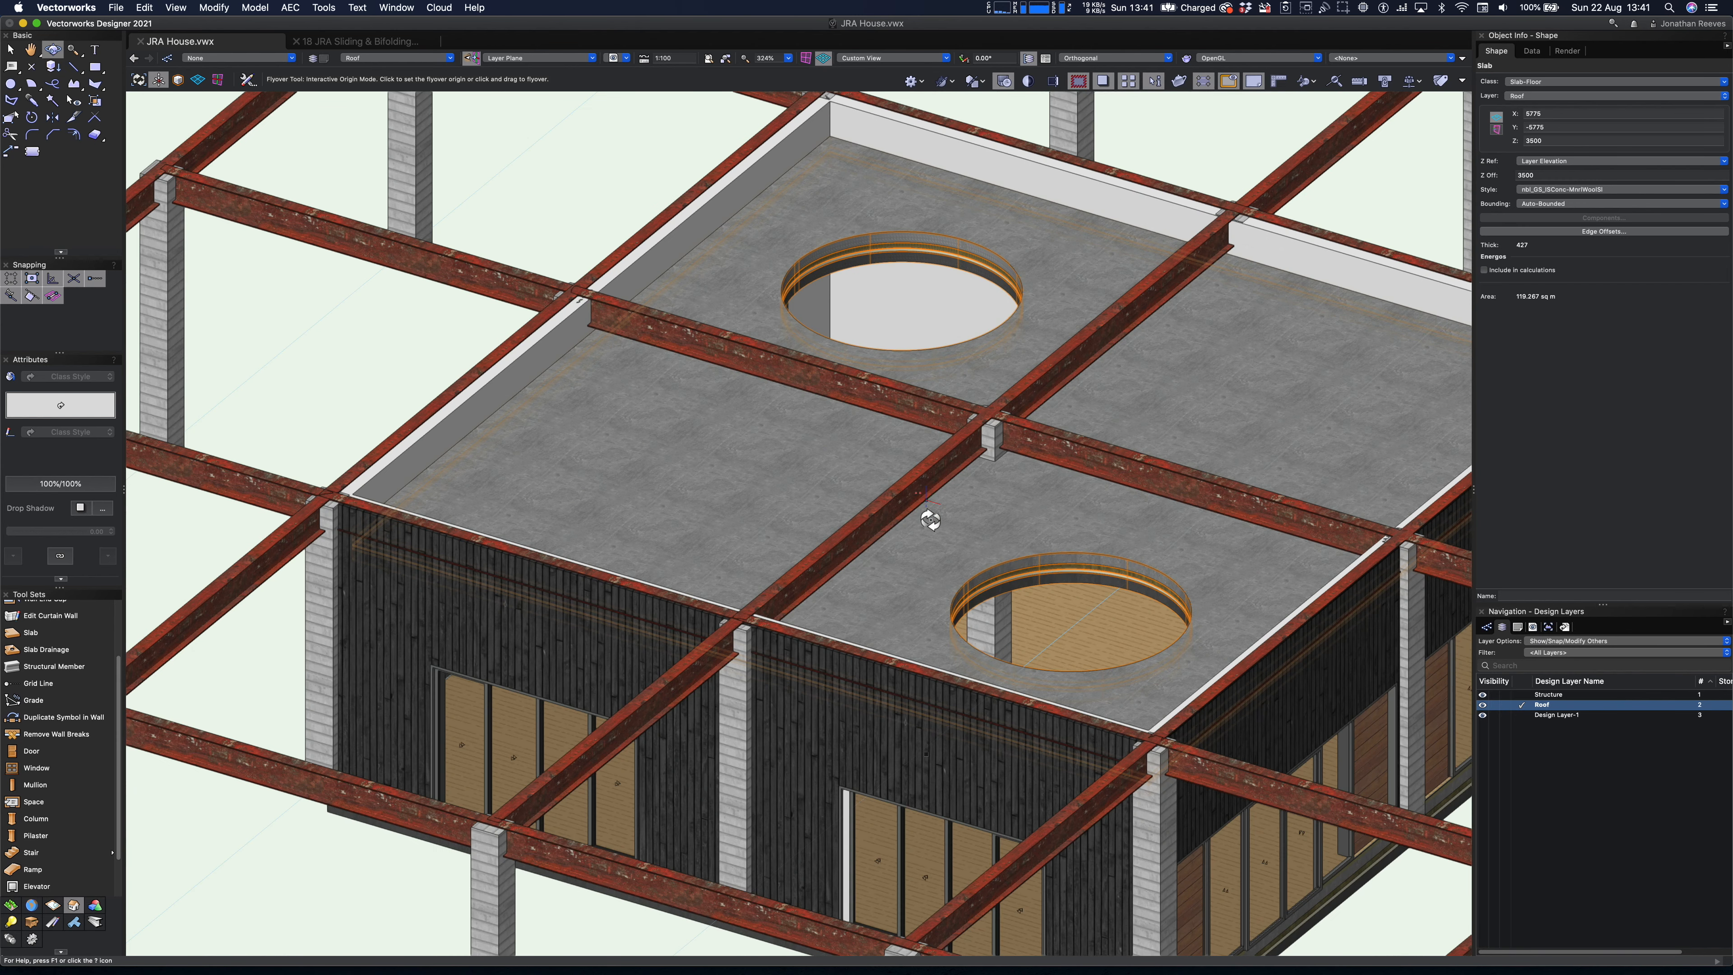
key("x")
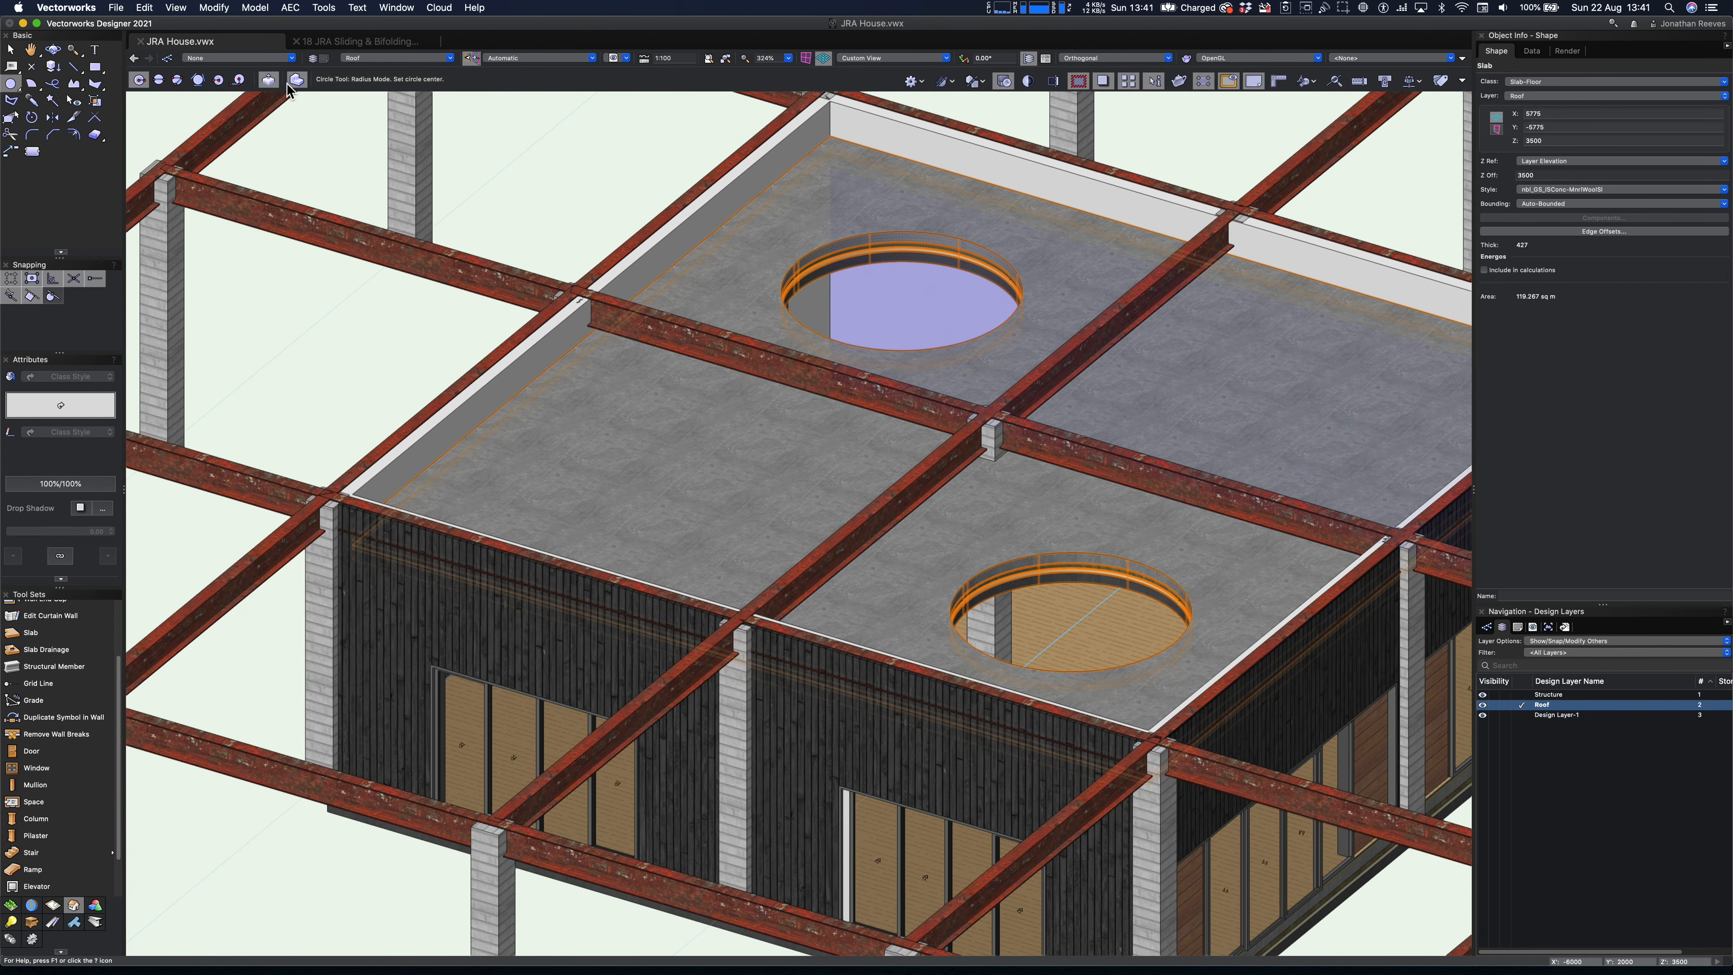
- Draw a three-point circle on the automatic plane around the edge of the rear-left round opening in the roof slab
key("6")
left_click(178, 80)
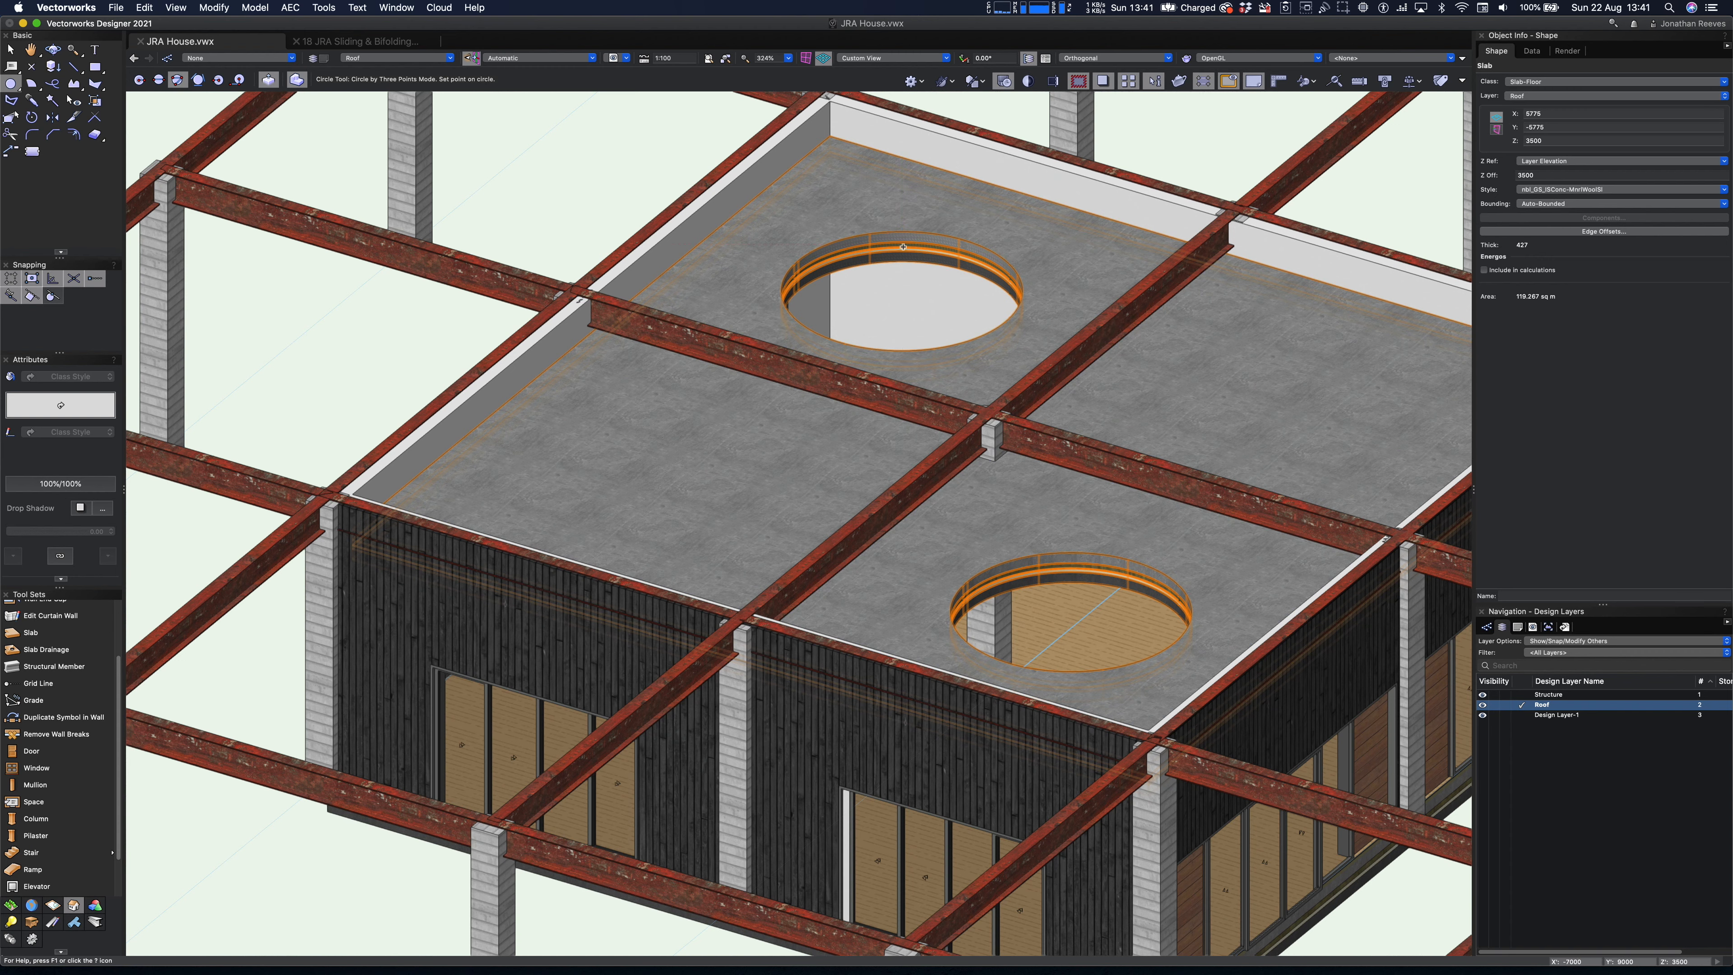
left_click(911, 229)
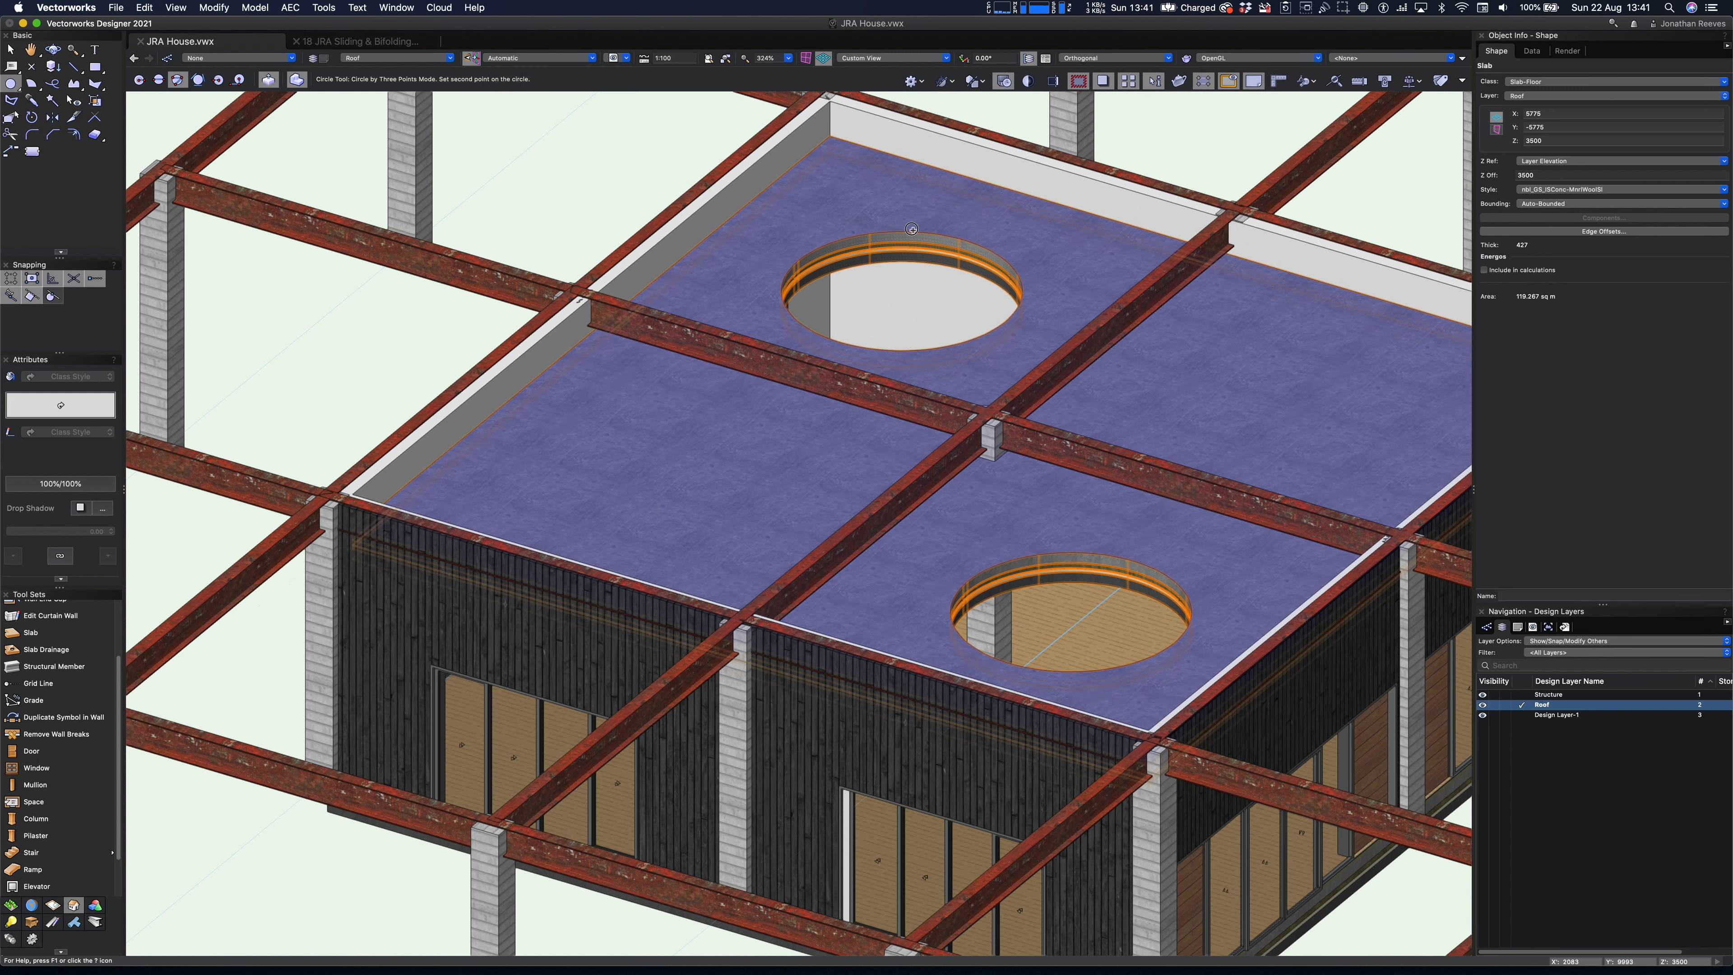
left_click(1008, 319)
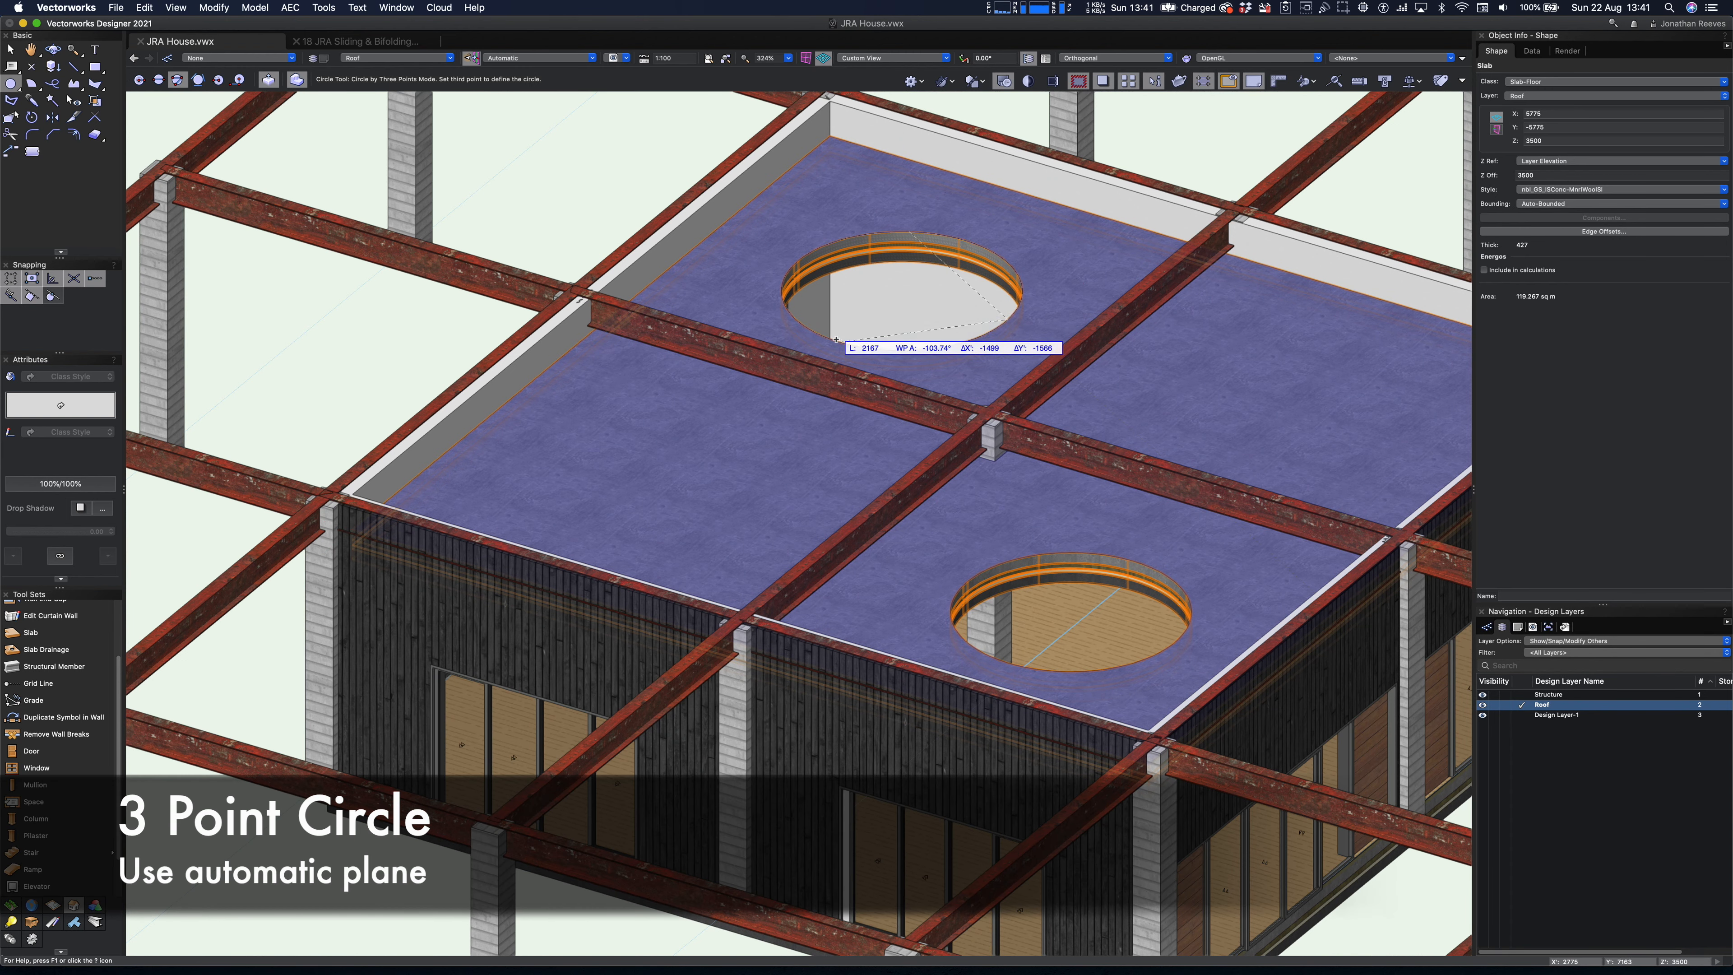
left_click(838, 341)
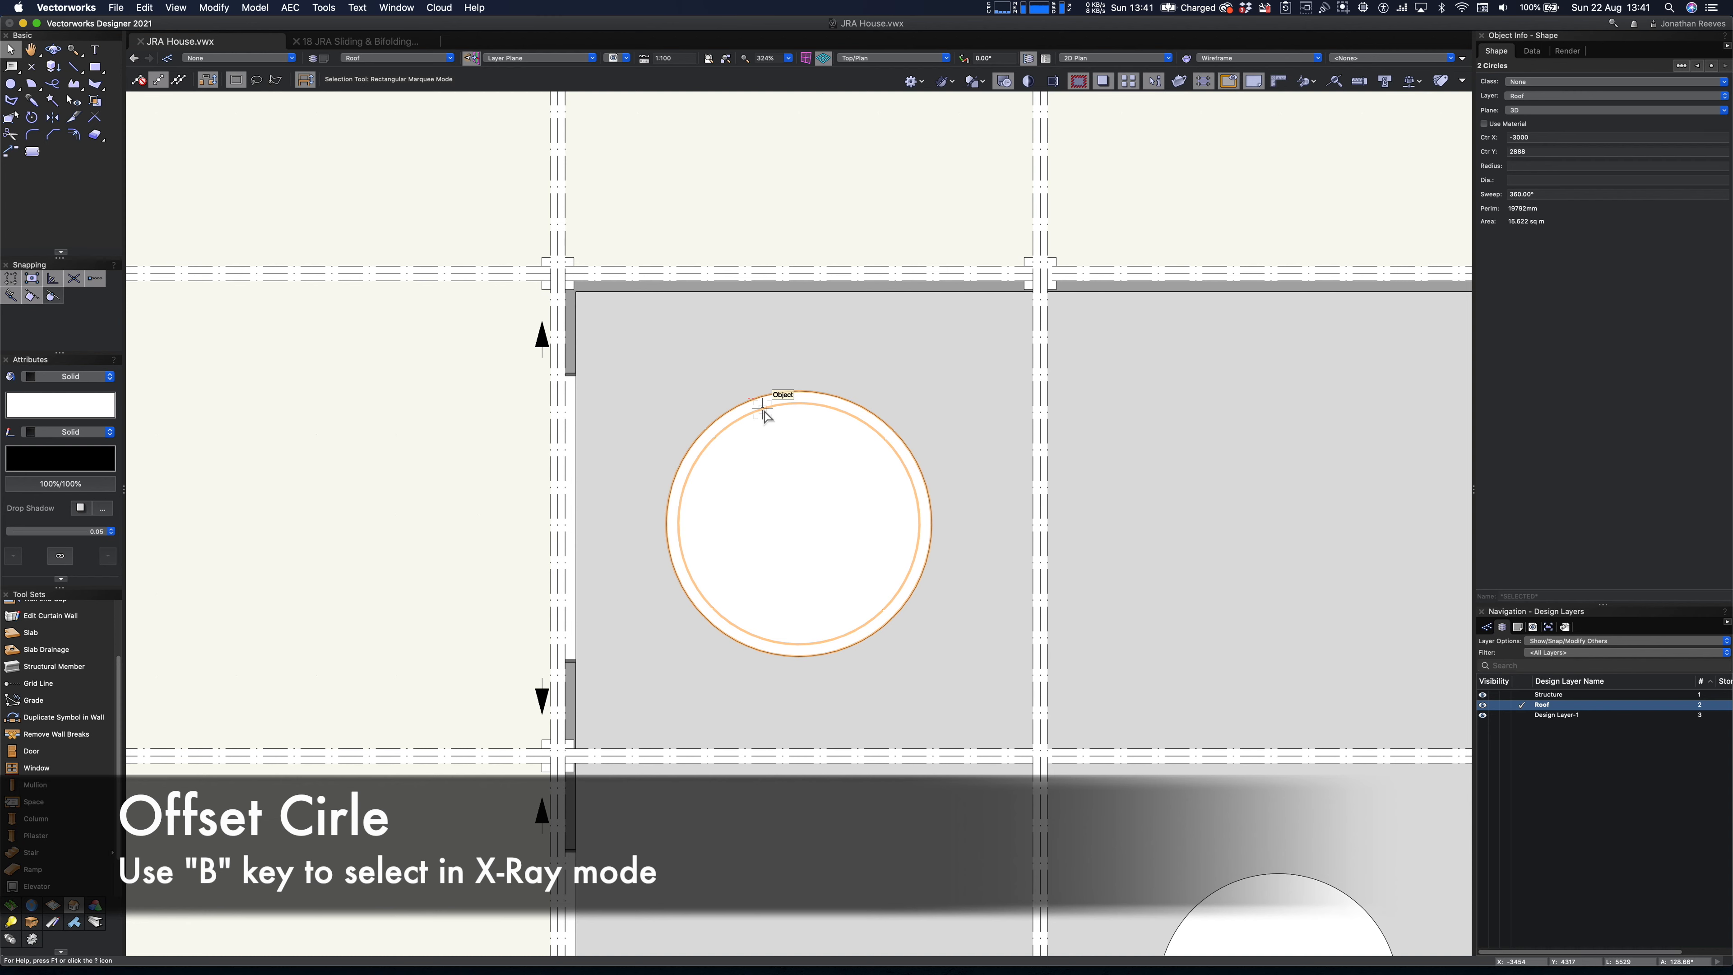
- Clip the 1500 mm radius circle out of the larger concentric offset circle to form a ring, and switch to Right Isometric view
left_click(824, 221)
key("b")
left_click(782, 412)
key("super+d")
key("super+z")
key("3")
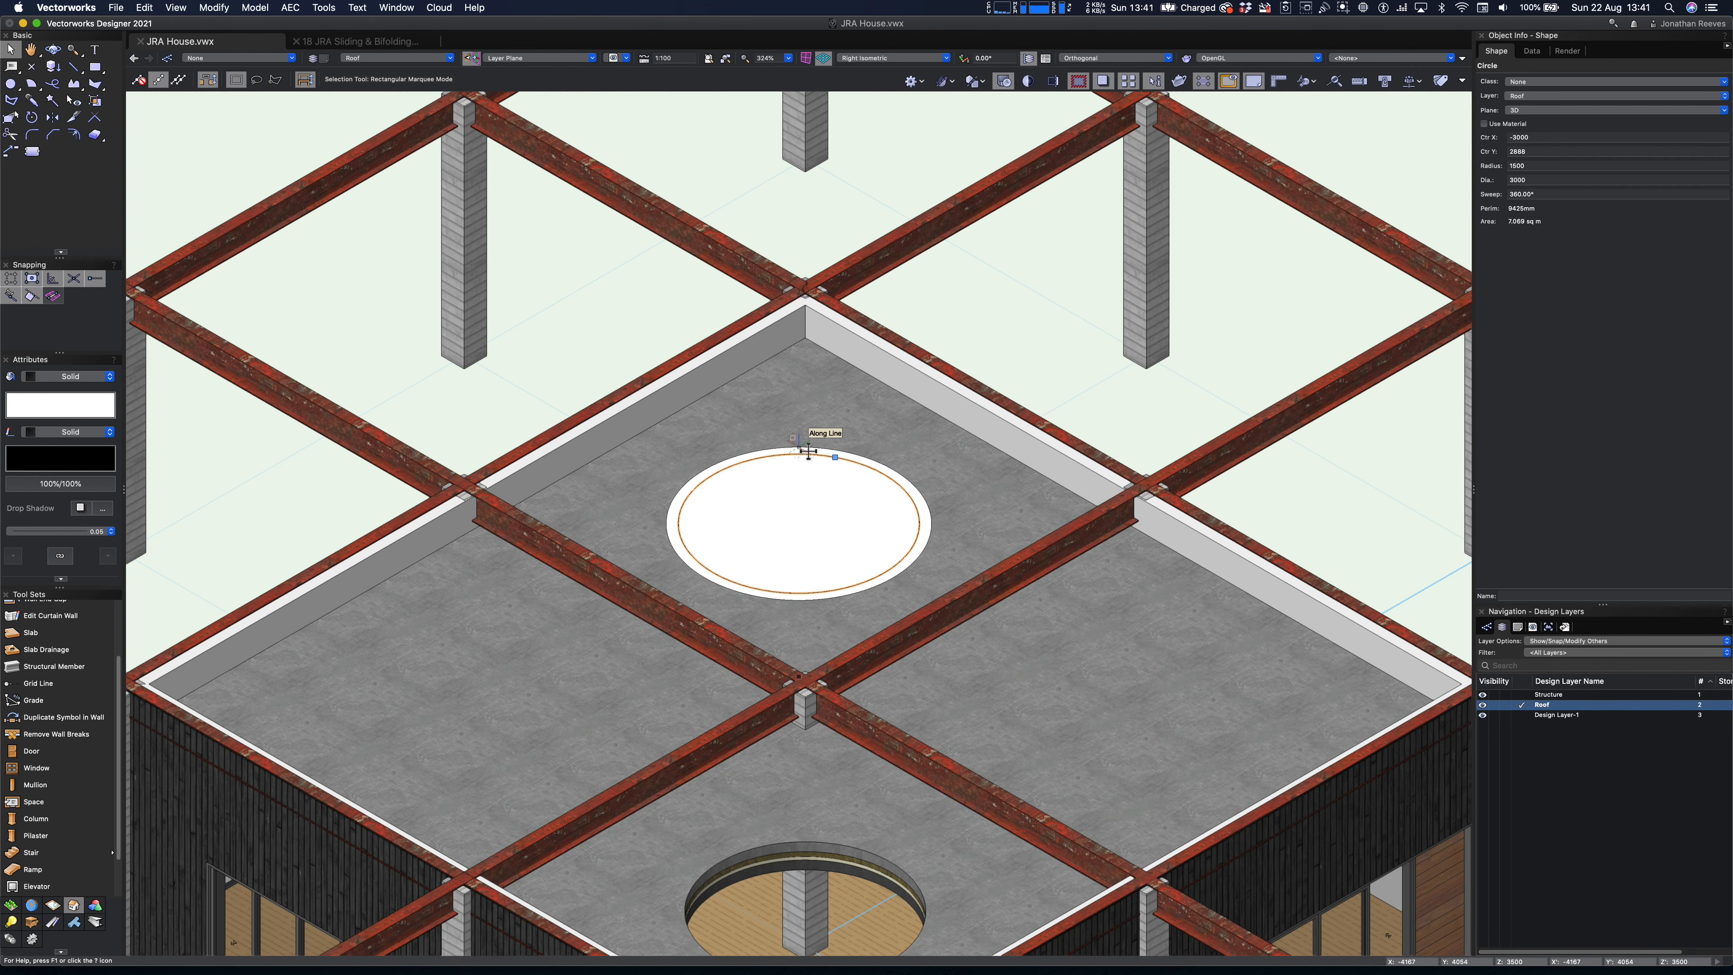
- Extrude the 3300 mm wide ring around the rear-left opening by 500 mm to form an upstand
left_click(905, 480)
key("super+e")
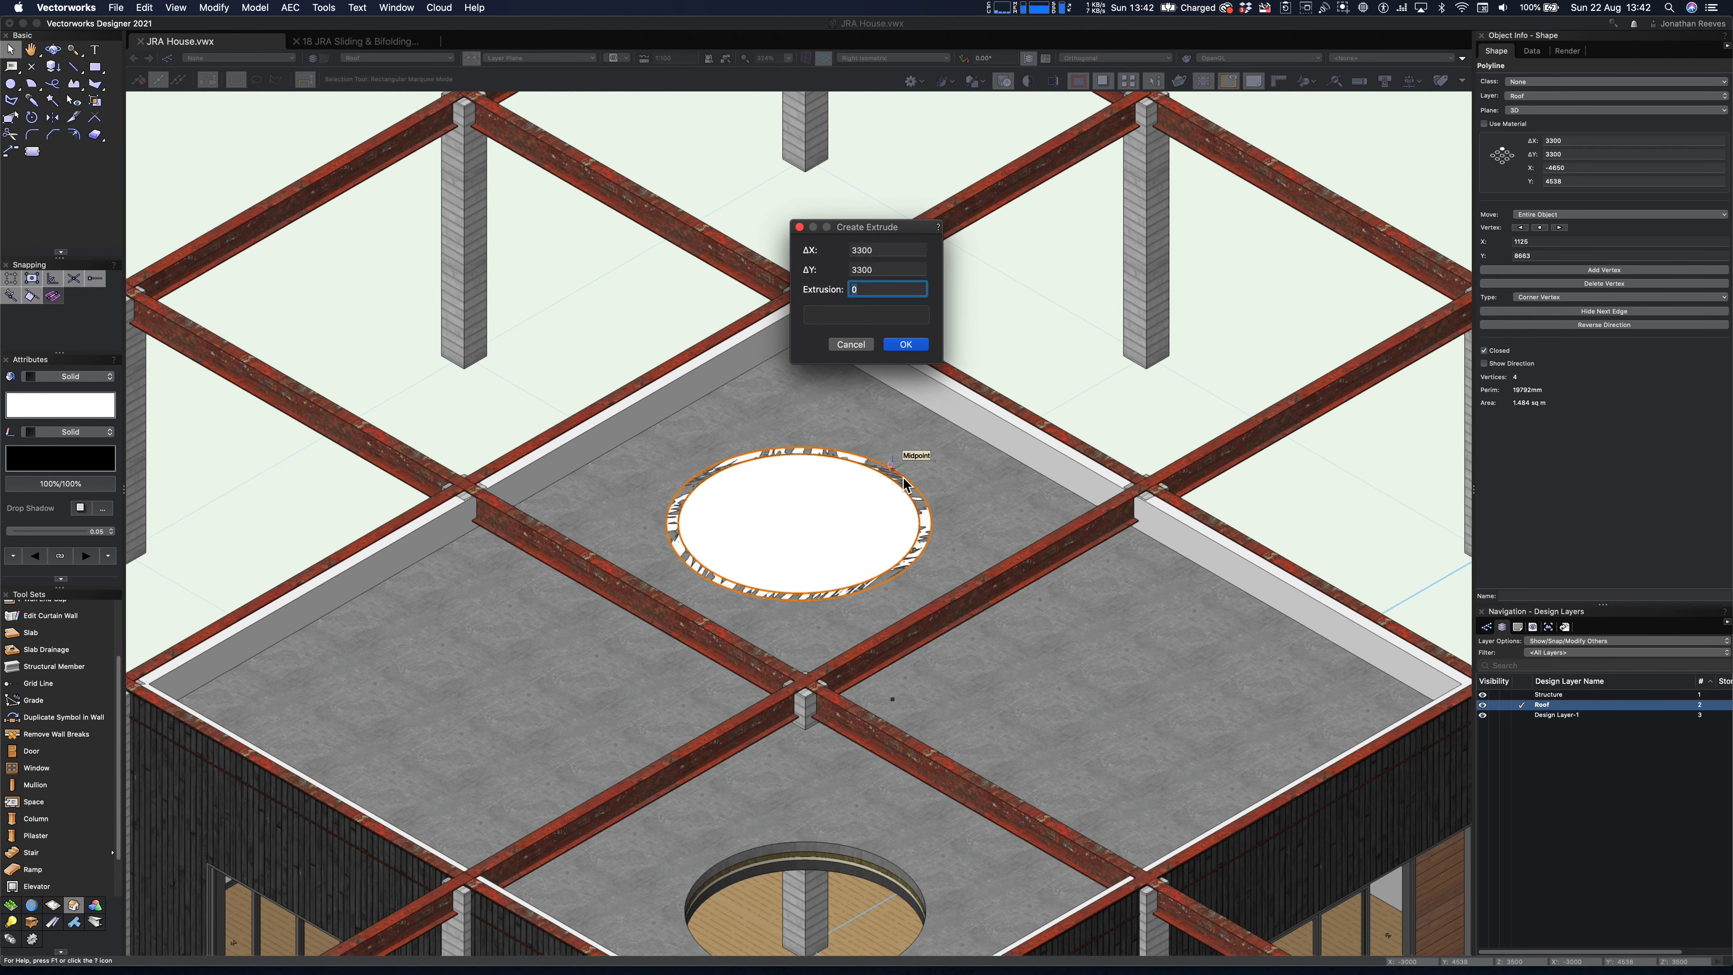
type("500")
key("Return")
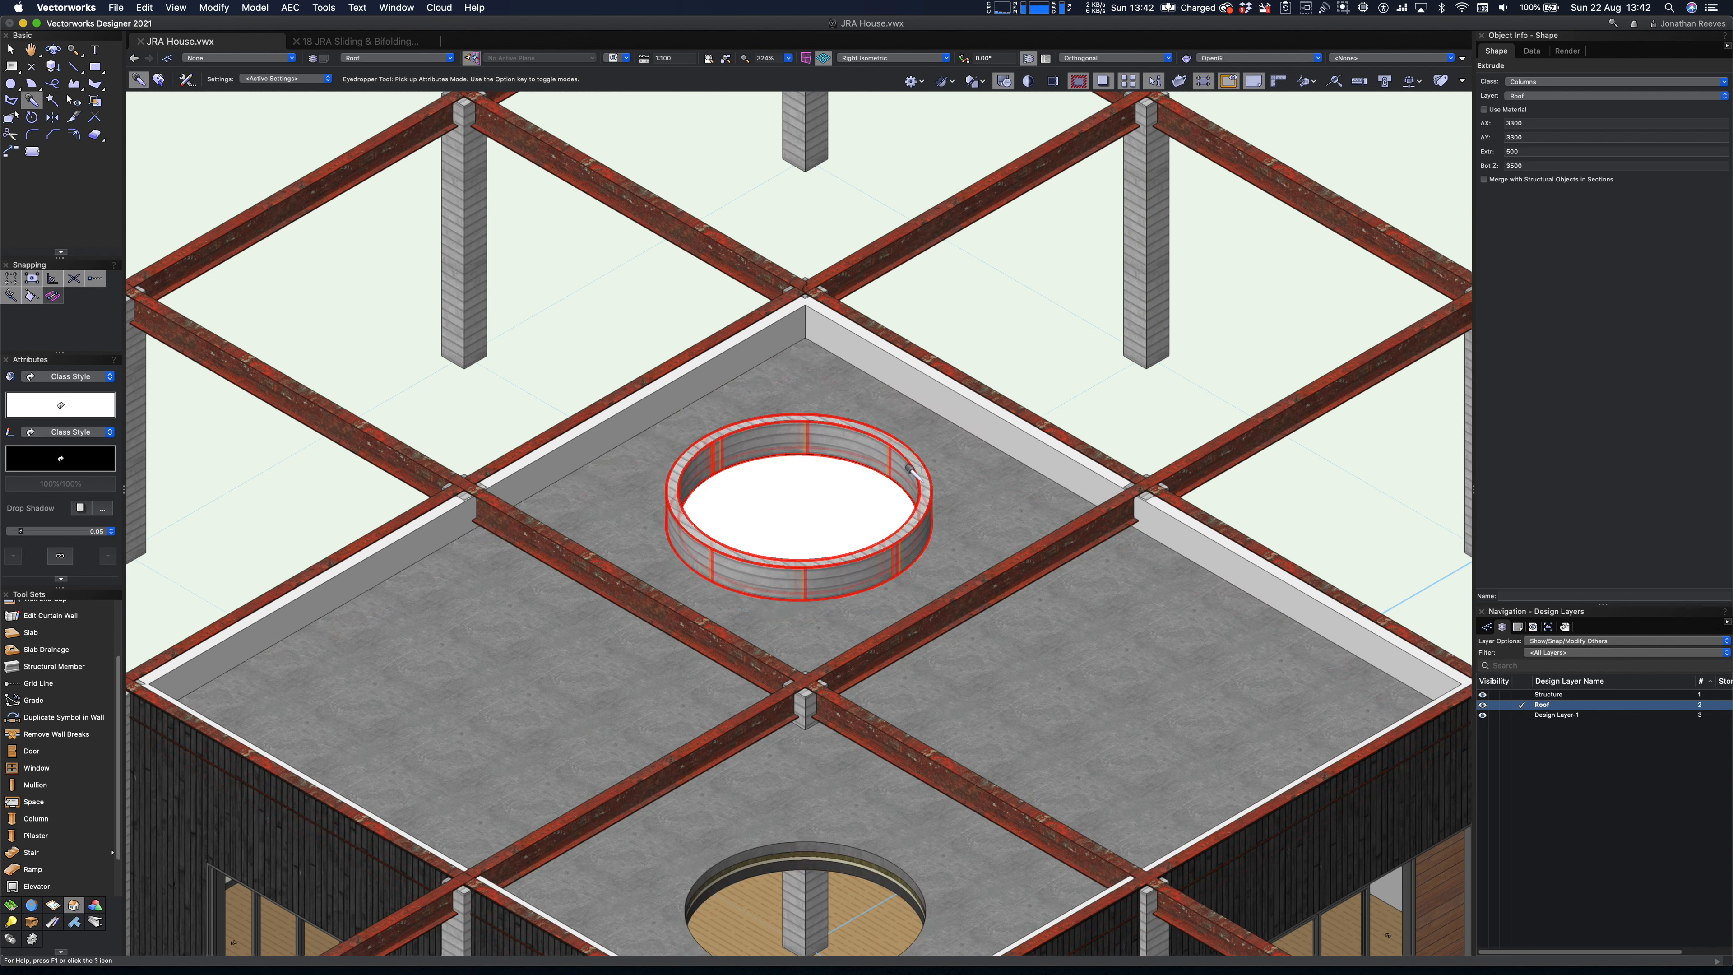
- Set the radius of the circle inside the upstand to 1400 mm and extrude it 15 mm as a glass disc
left_click(824, 497)
key("super+e")
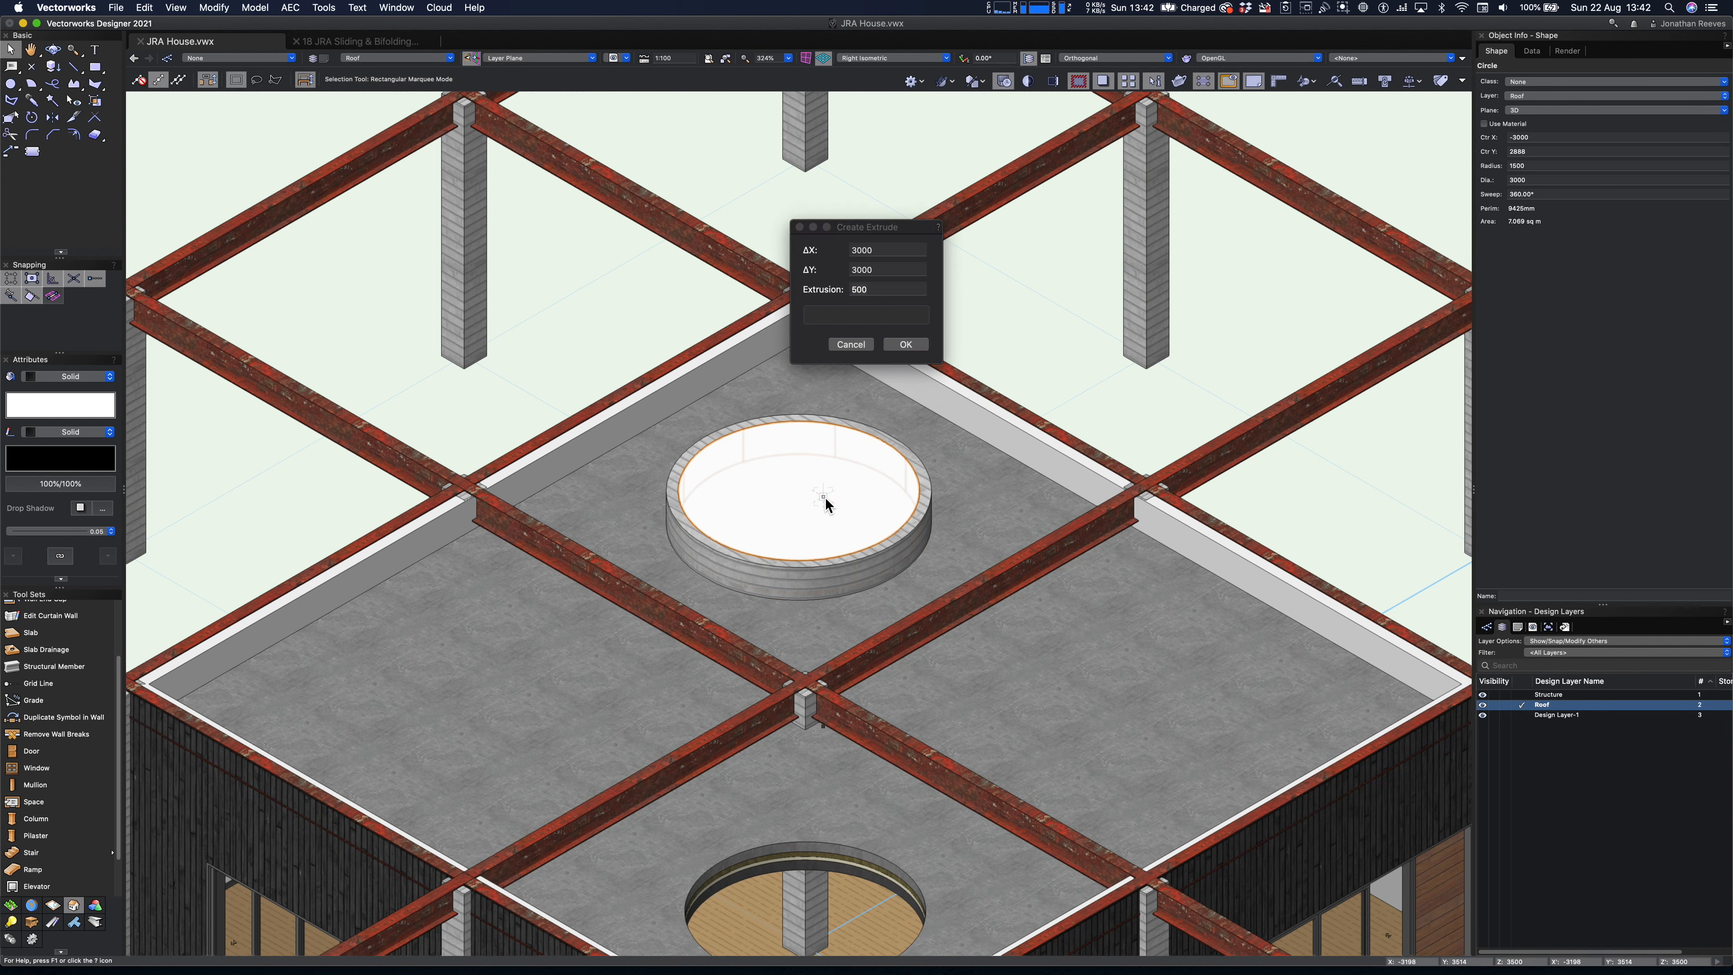
key("Return")
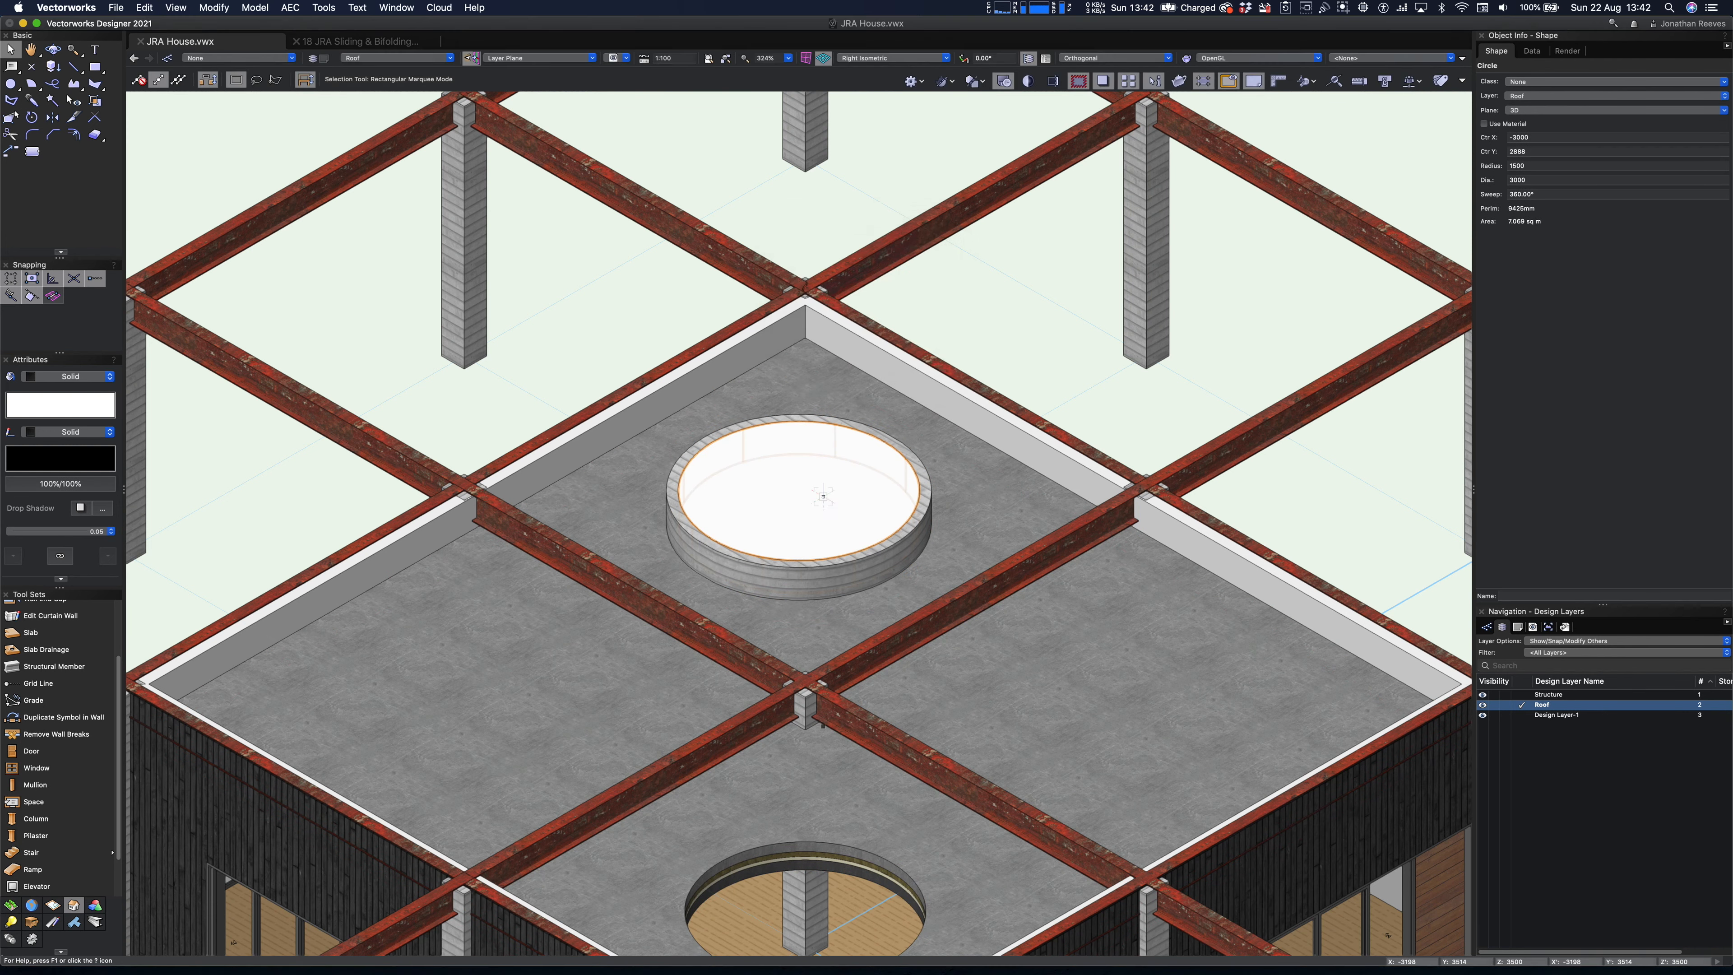
double_click(1517, 166)
type("1400")
key("Return")
scroll(796, 455, "up", 6)
key("super+e")
type("15")
key("Return")
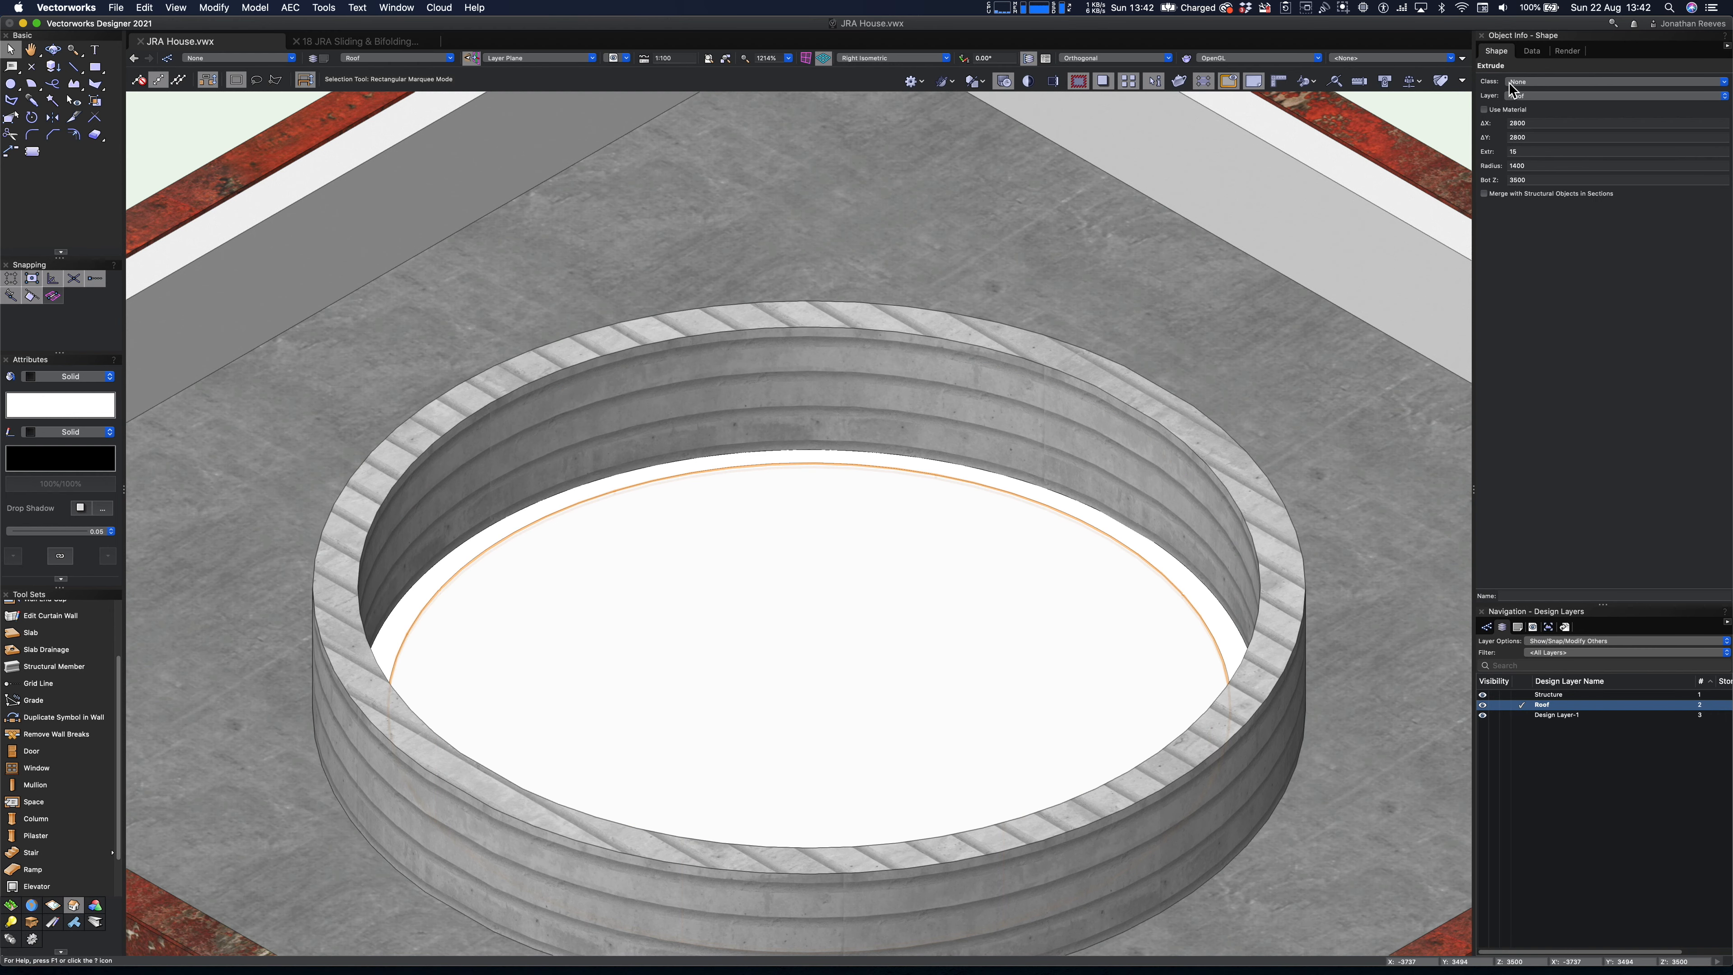
- Assign the 15 mm thick disc to a class in the Glazing group
left_click(1527, 82)
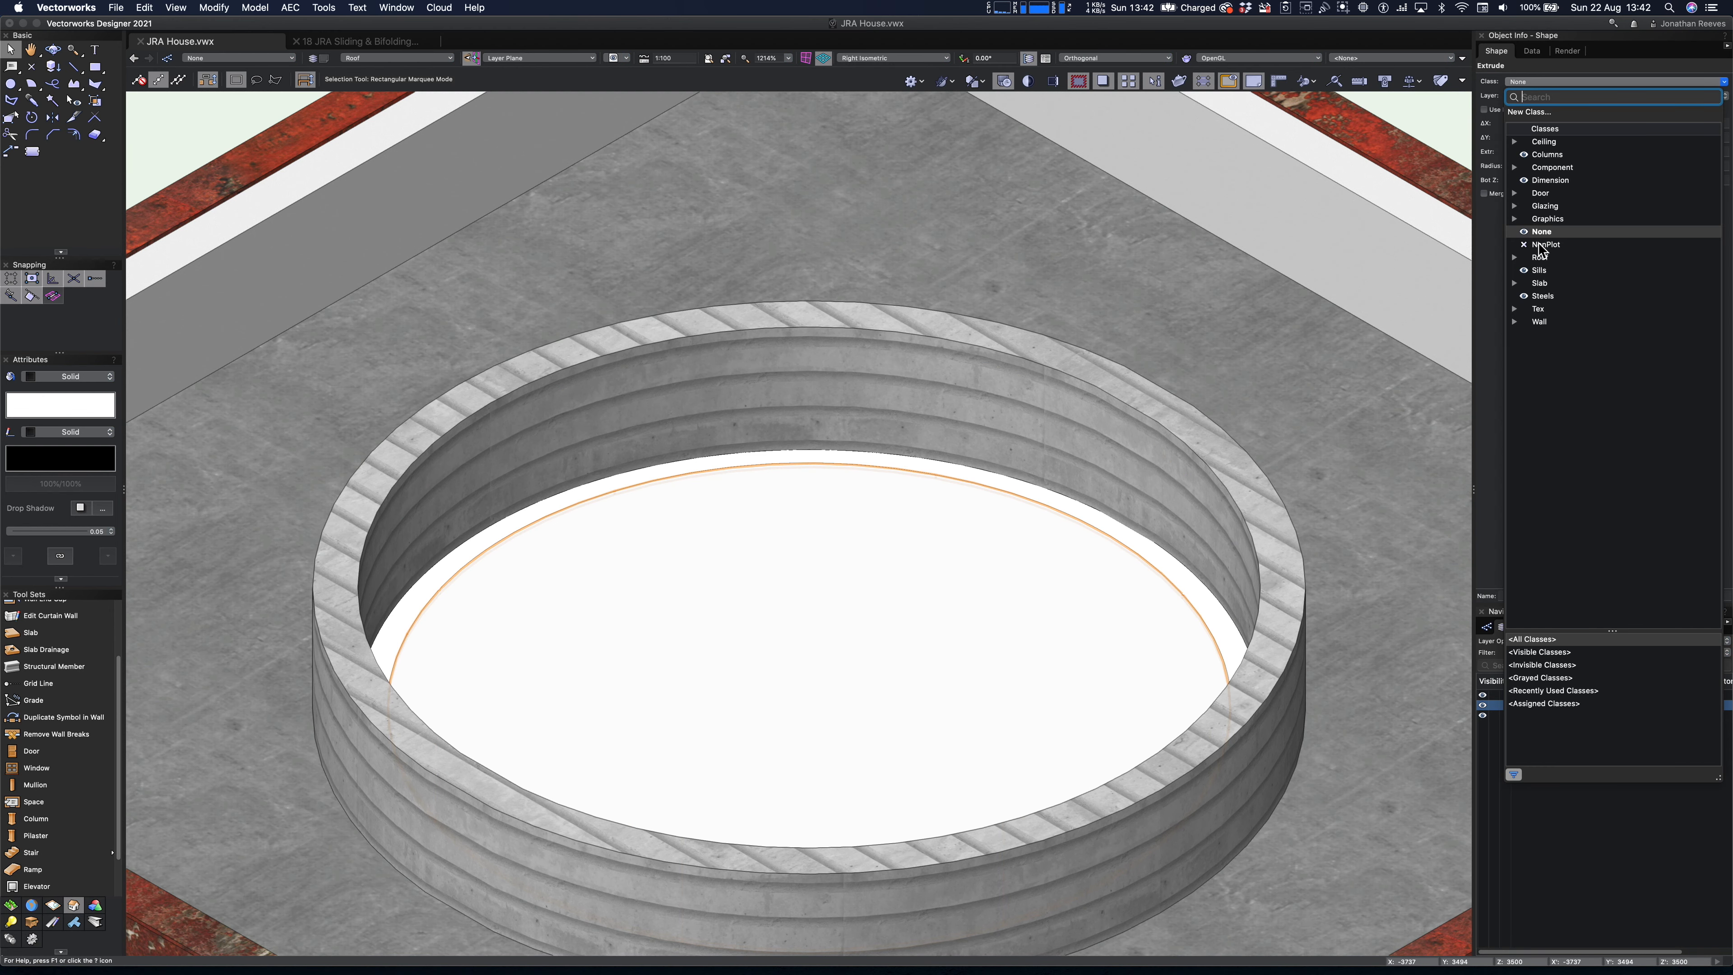
left_click(1516, 206)
left_click(1555, 220)
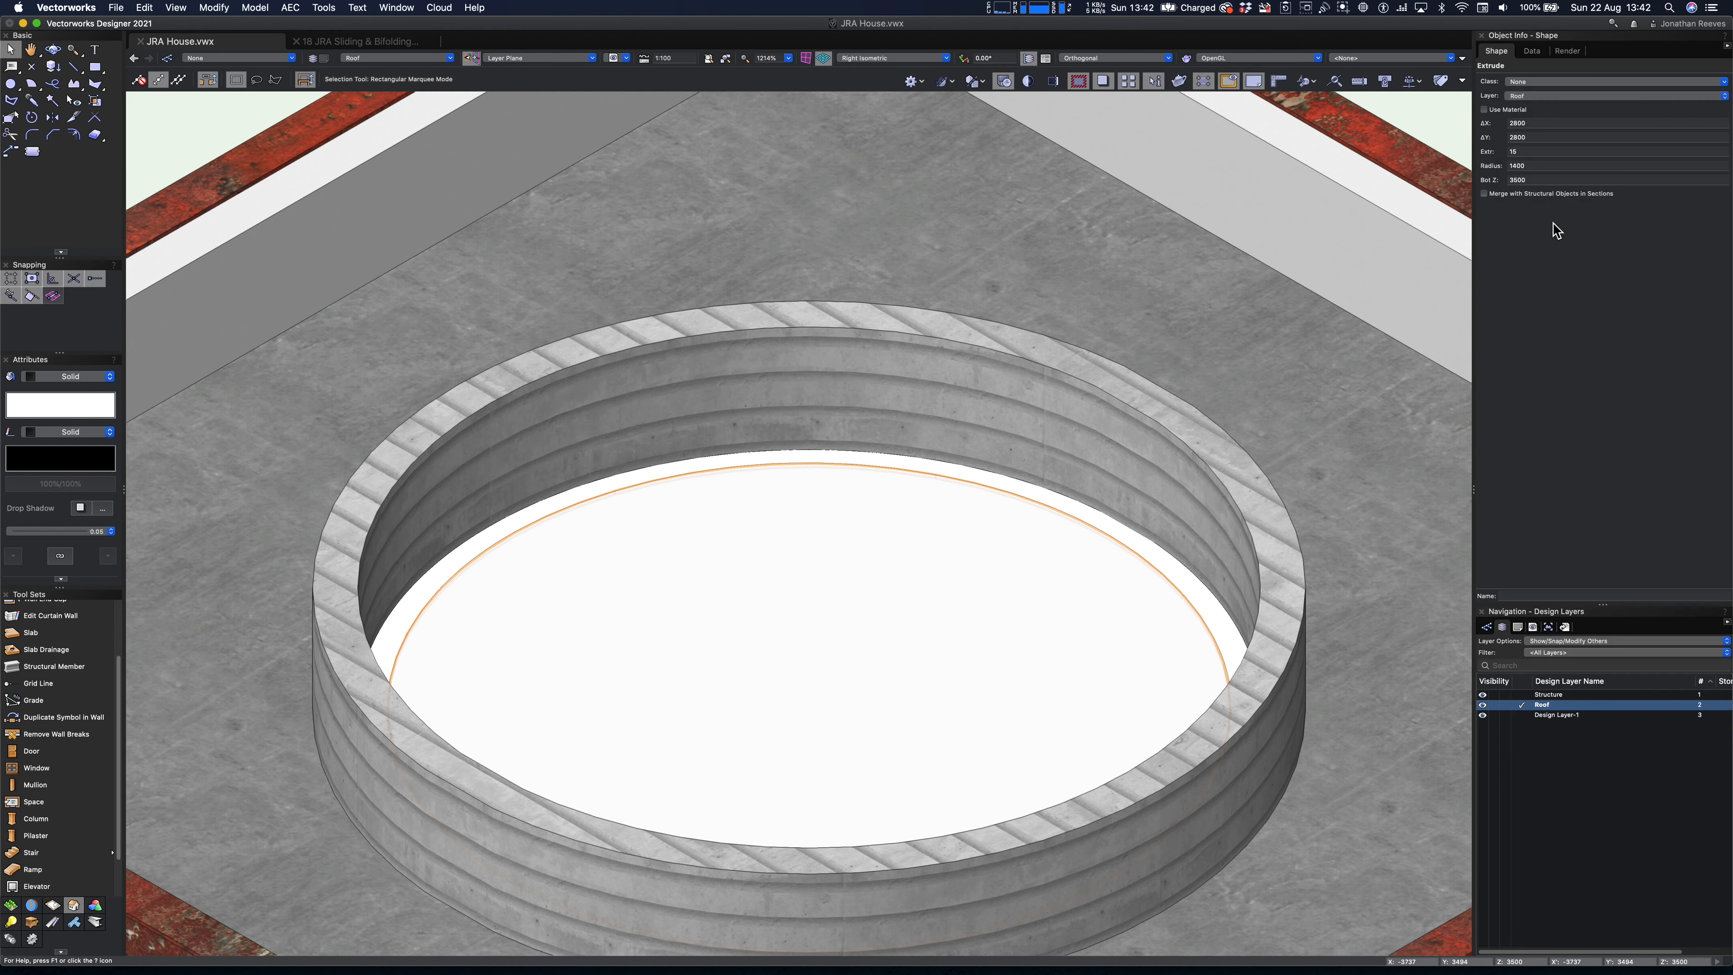
- Extrude the 3000 mm wide ring around the glass disc by 100 mm and give it a solid grey fill
left_click(1033, 502)
key("super+e")
type("100")
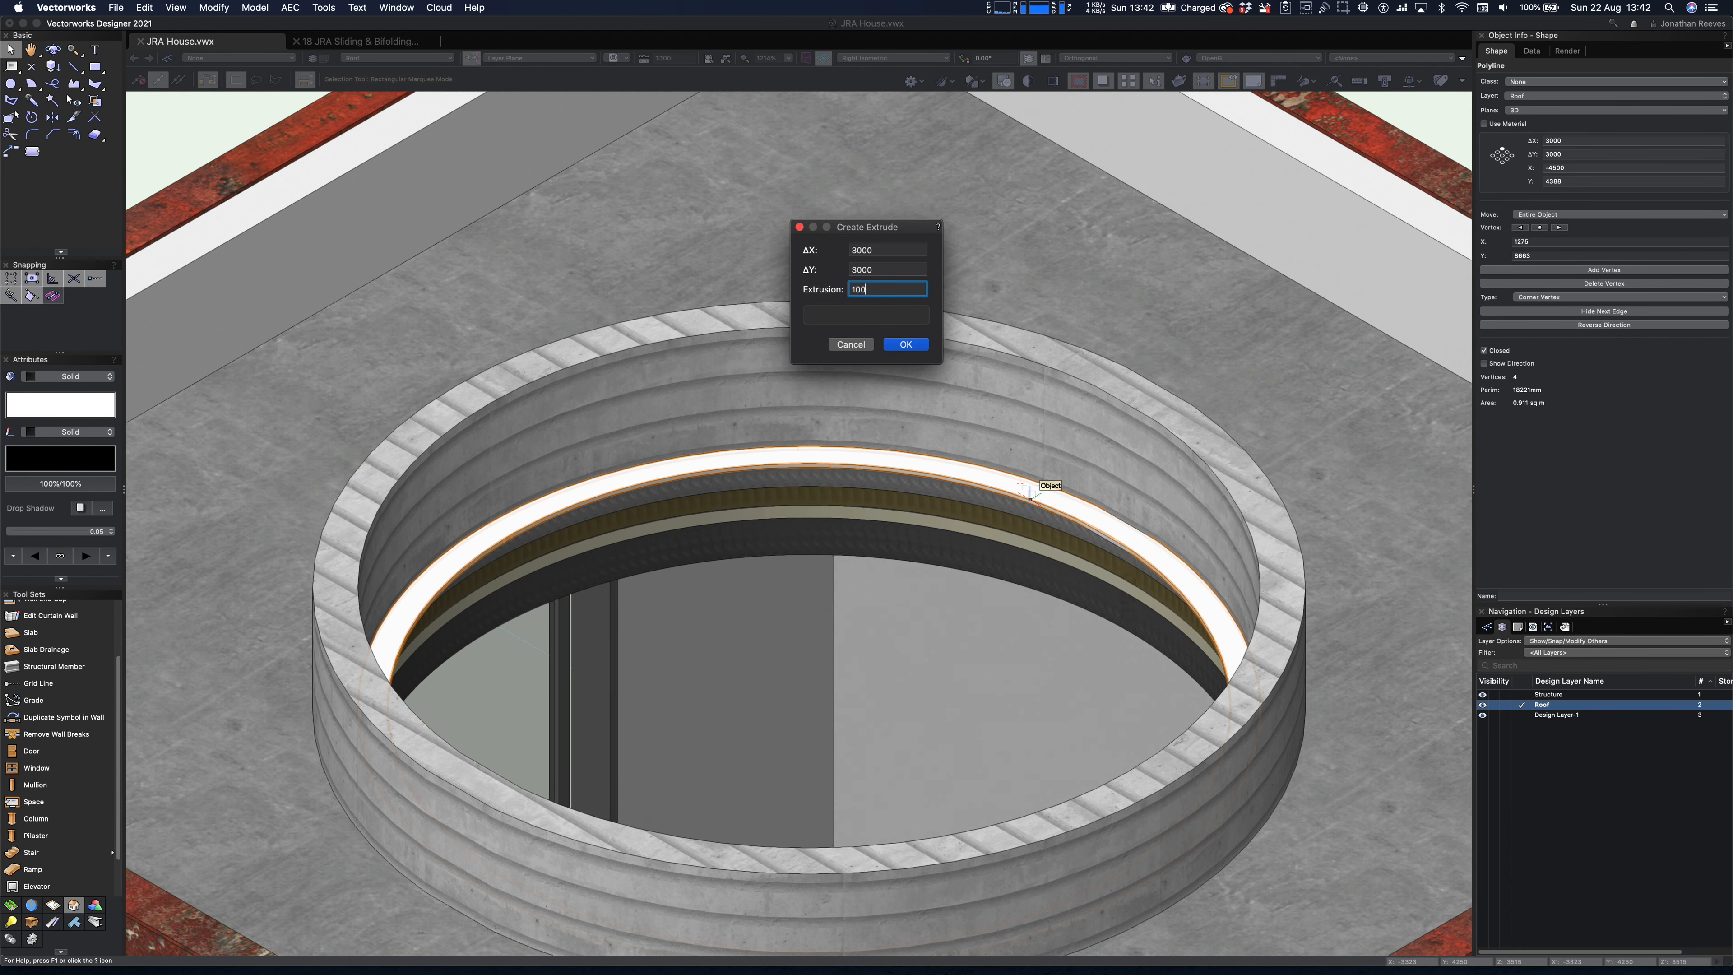
key("Return")
left_click(60, 405)
left_click(68, 533)
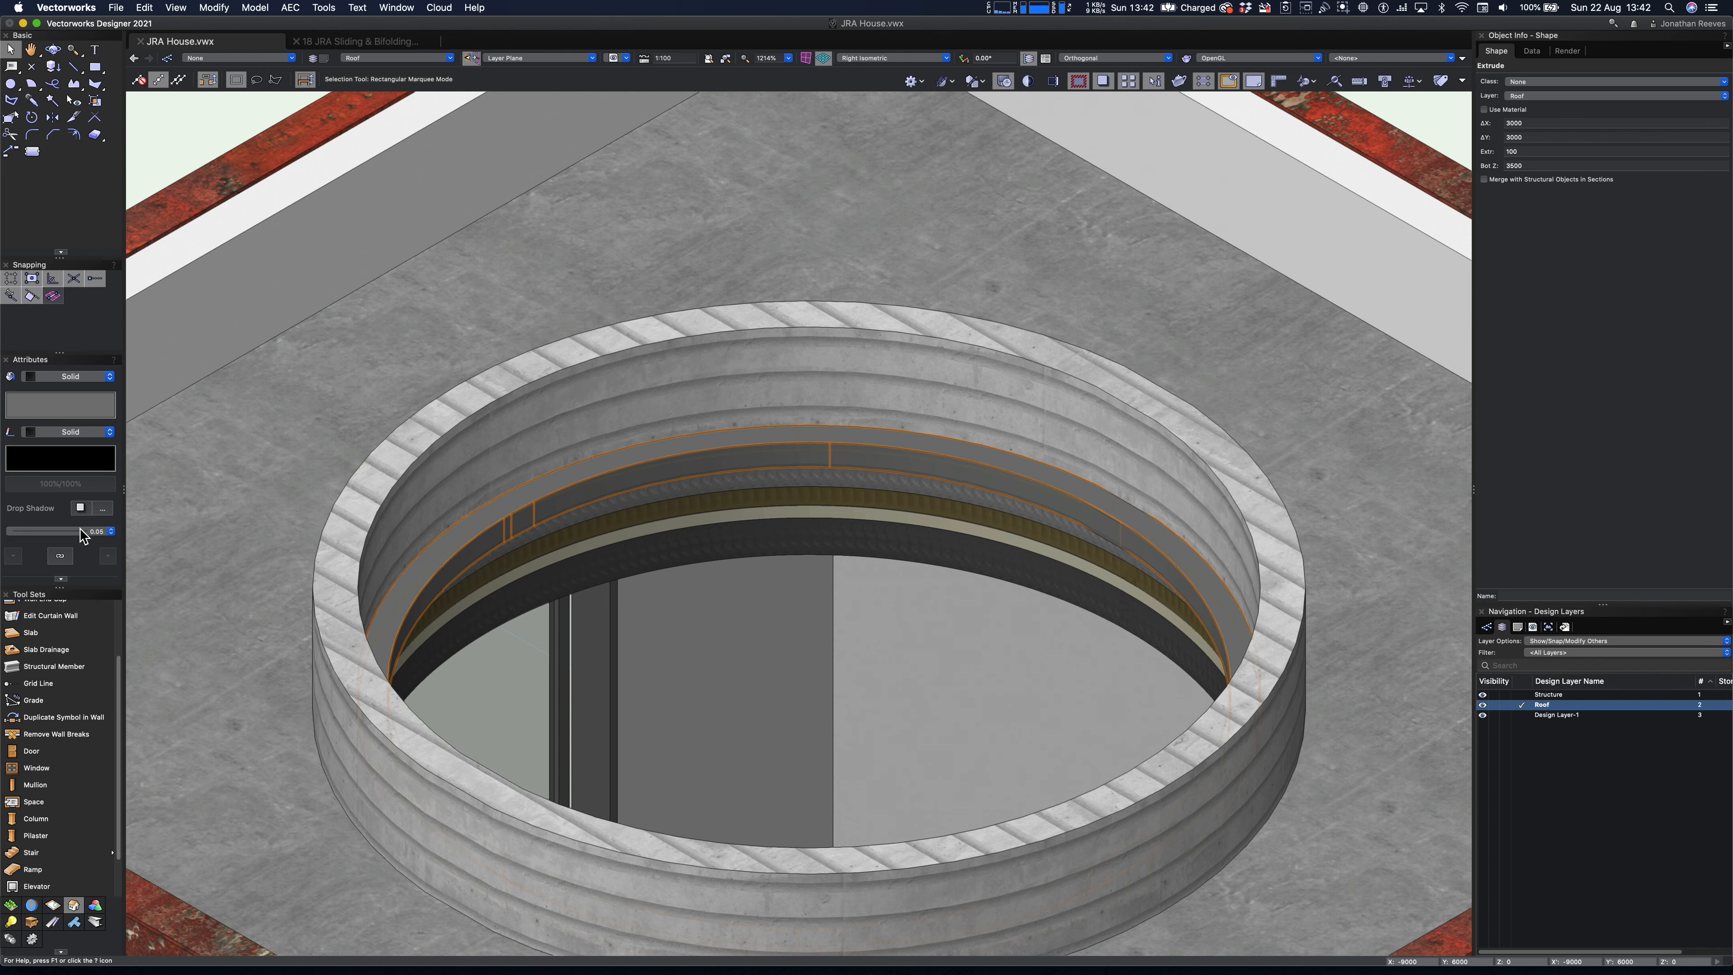
- In Front view, select the rooflight's 100 mm high frame ring together with its glass disc
key("2")
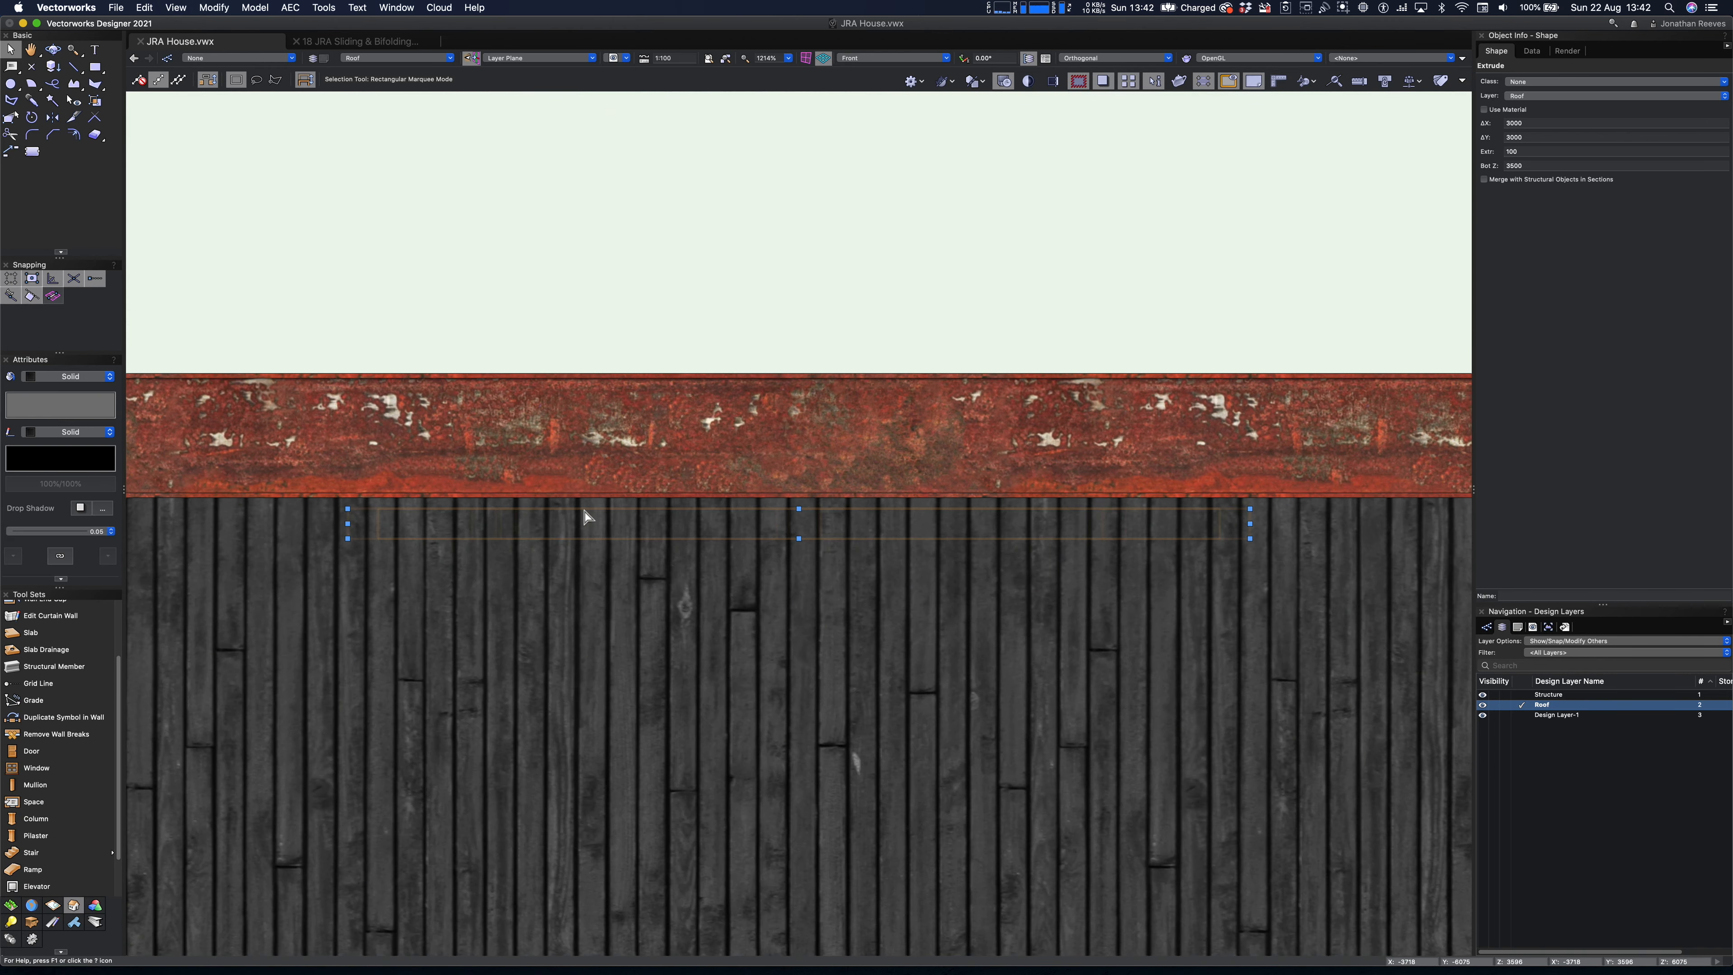
left_click_drag(305, 483, 1109, 535)
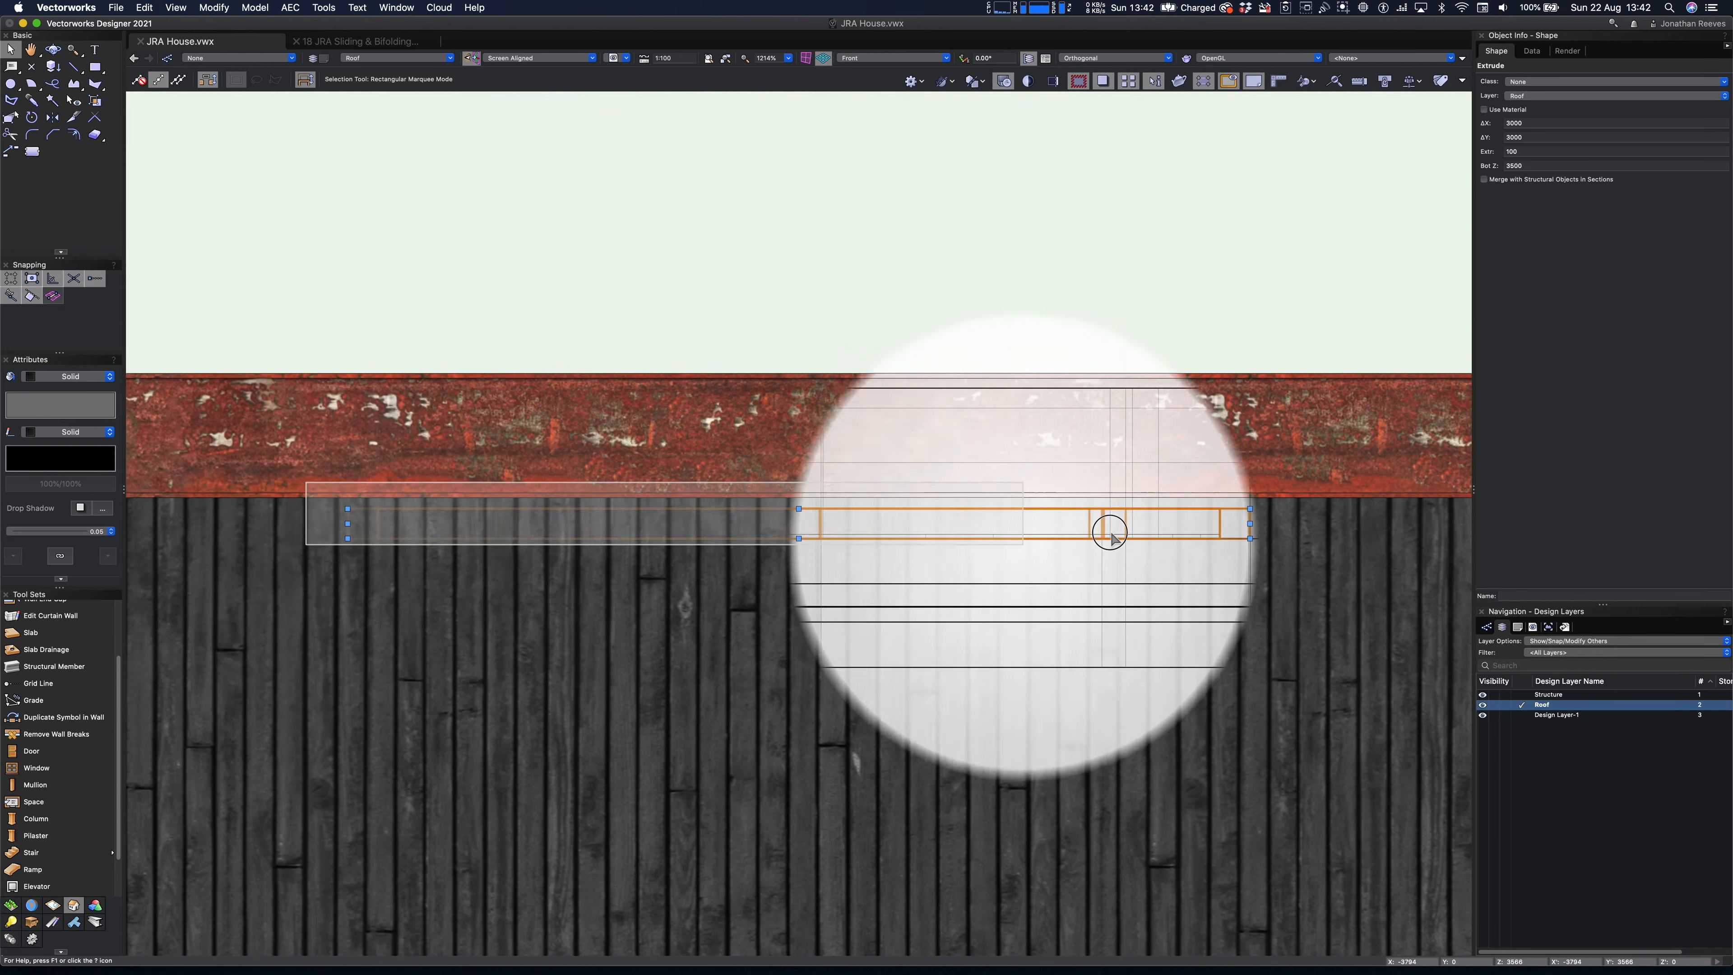
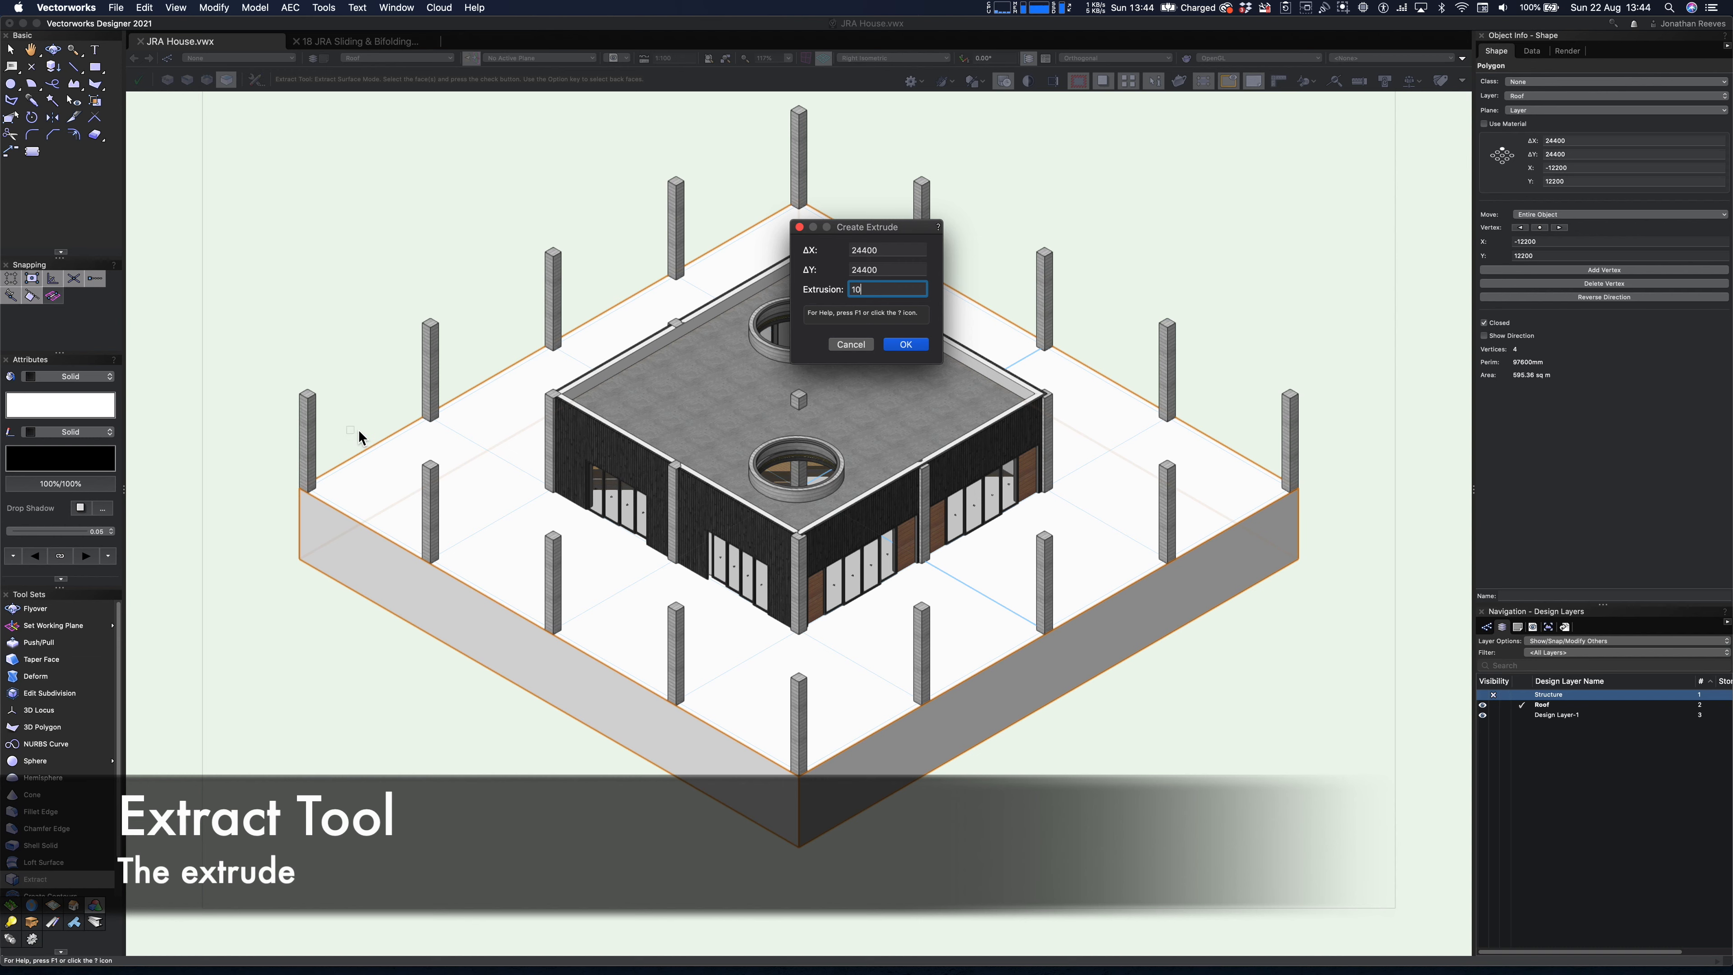
- Extrude the extracted 24400 mm square ground surface by 10 mm and reverse its extrusion to -10 mm
key("Return")
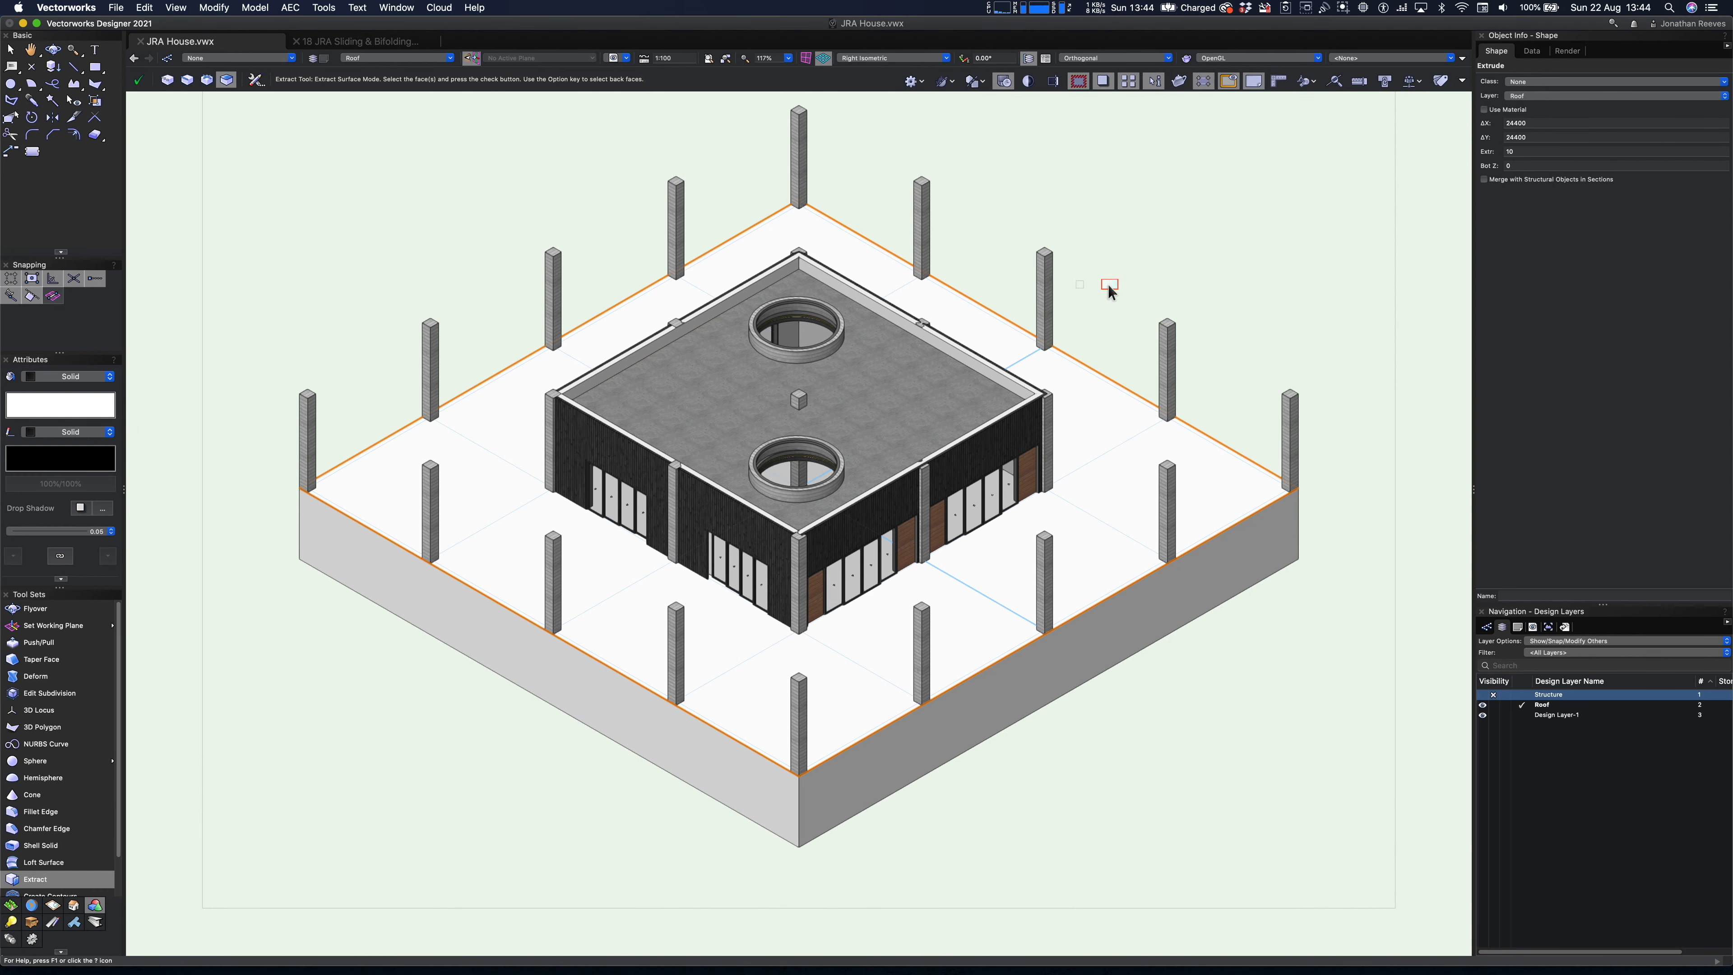
left_click_drag(1521, 153, 1470, 157)
type("-")
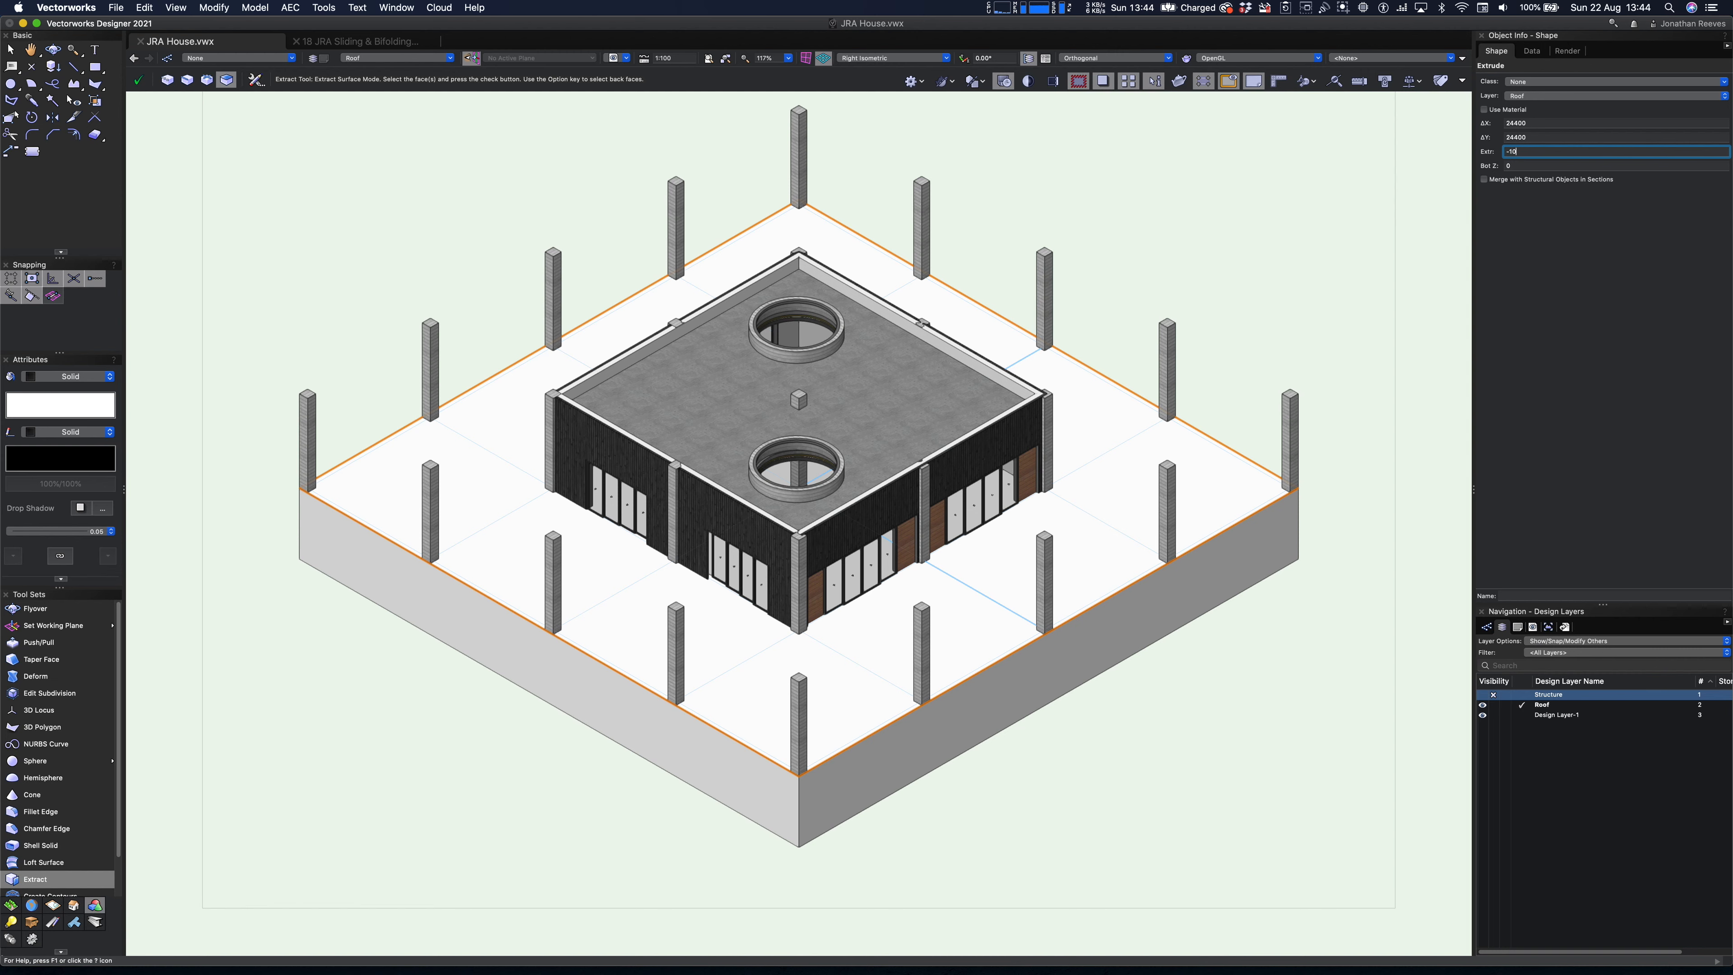
type("x")
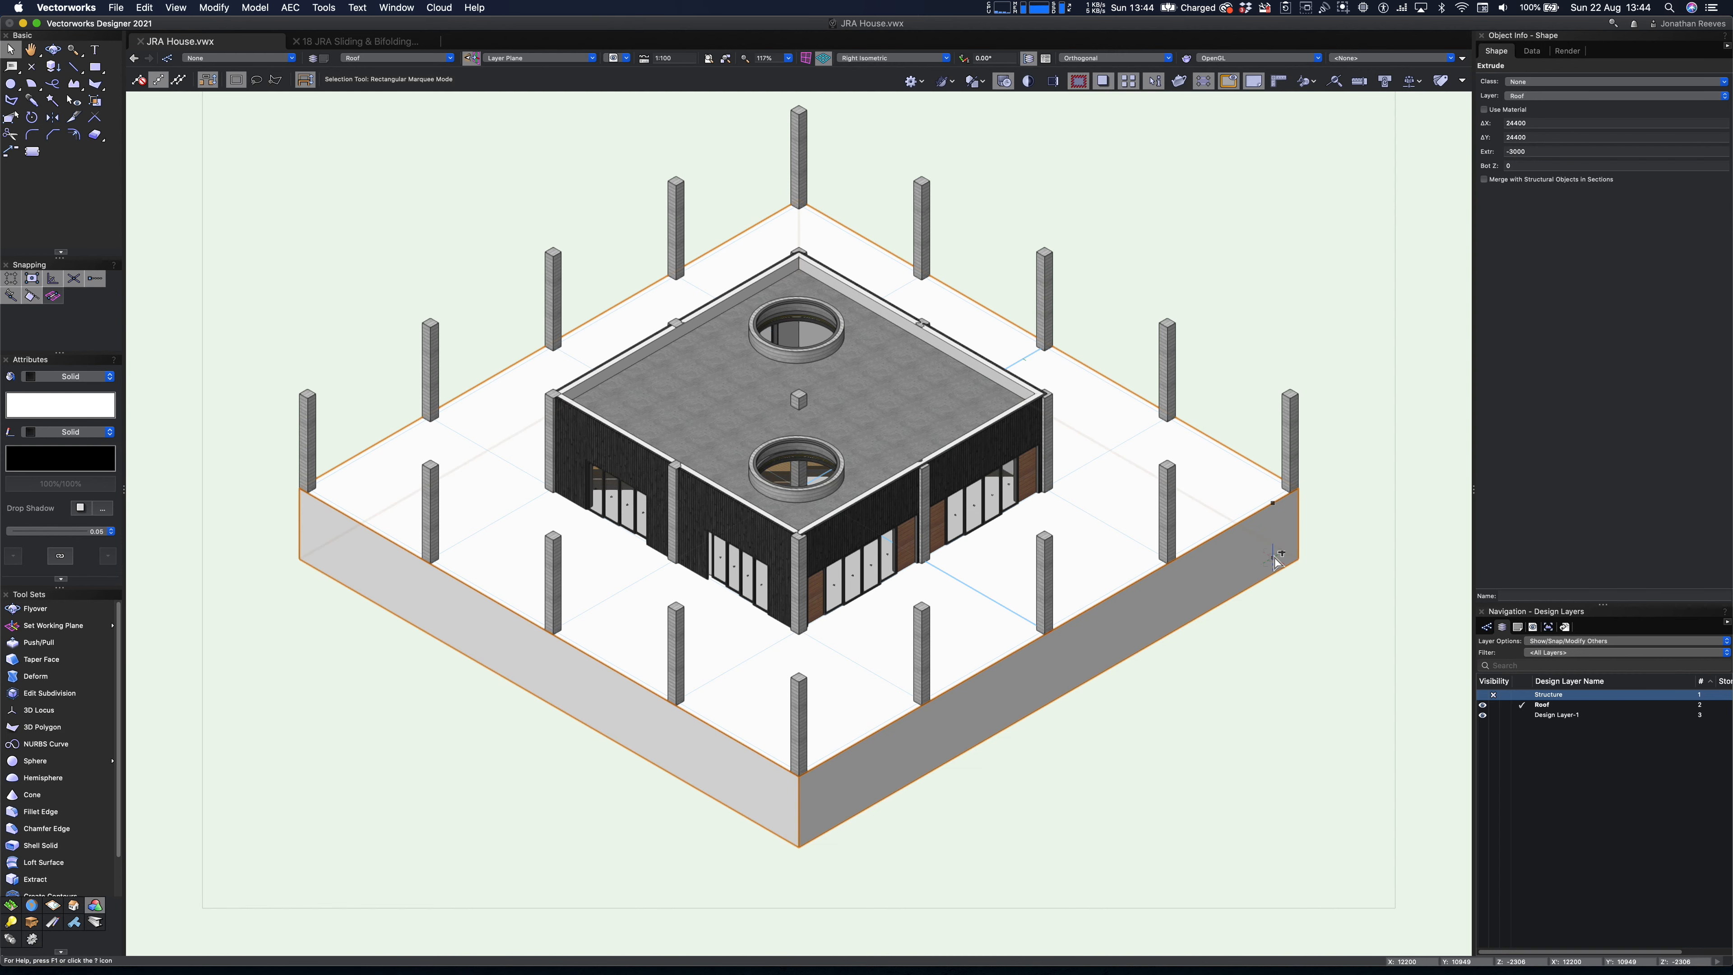
- Move the 3000 mm deep ground block by -100 mm along the Z axis
key("super+alt+m")
key("Tab")
key("Tab")
type("-")
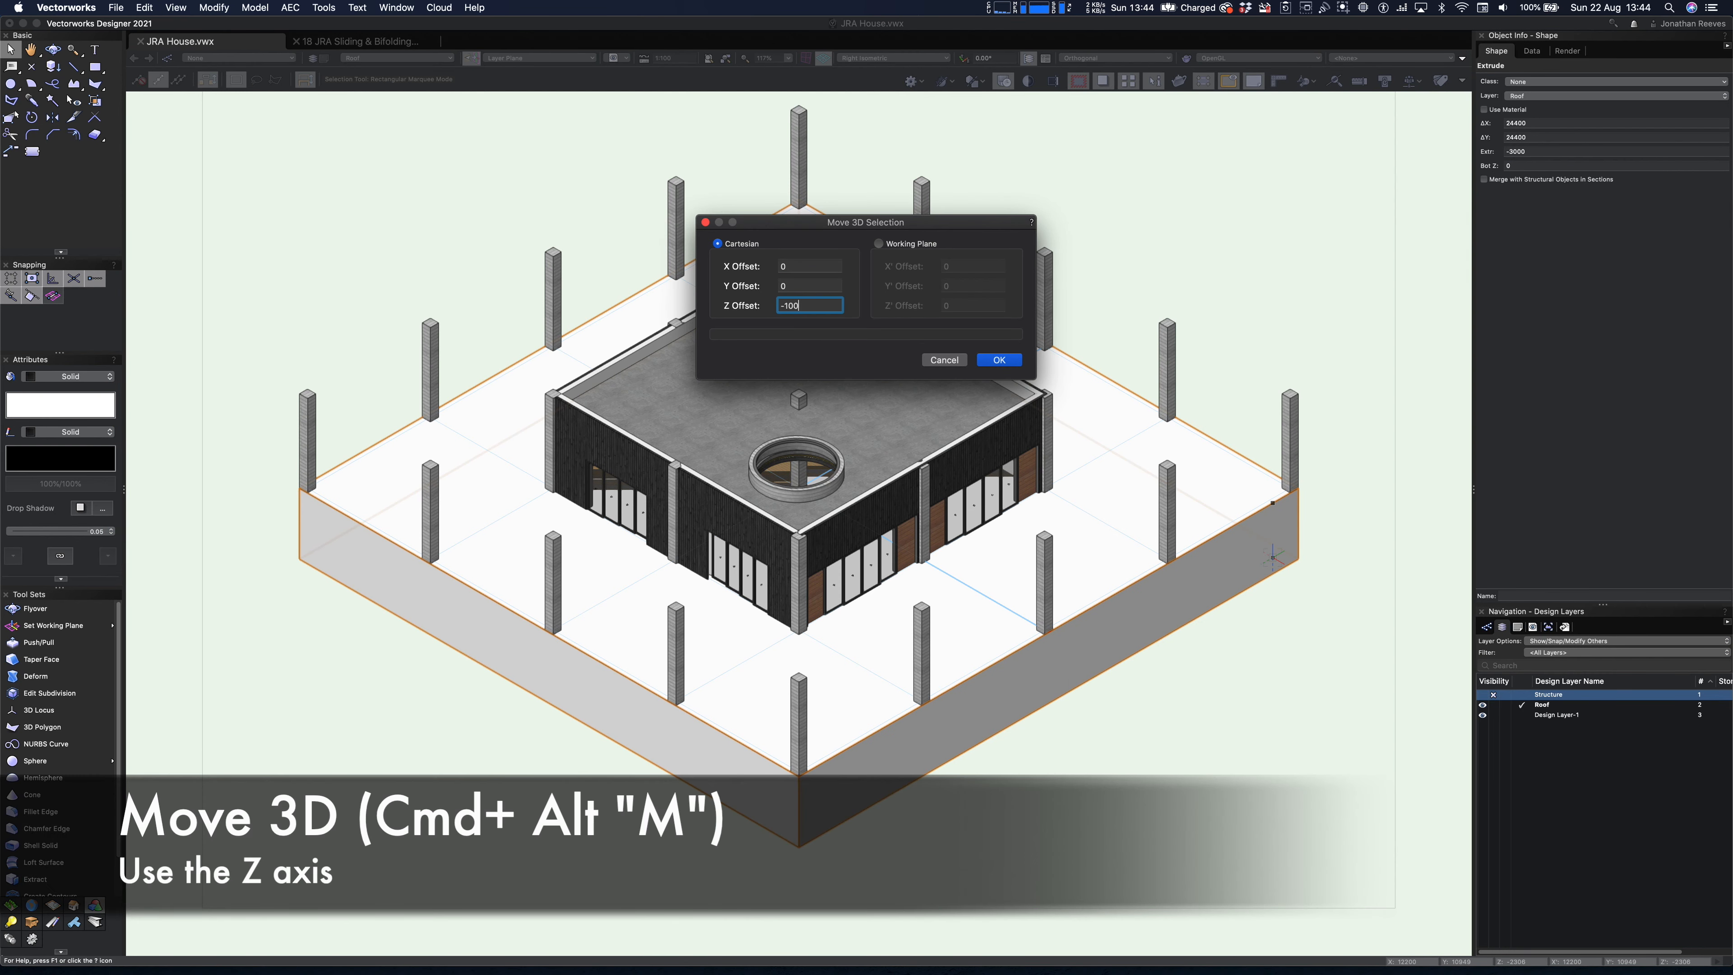
type("100")
key("Return")
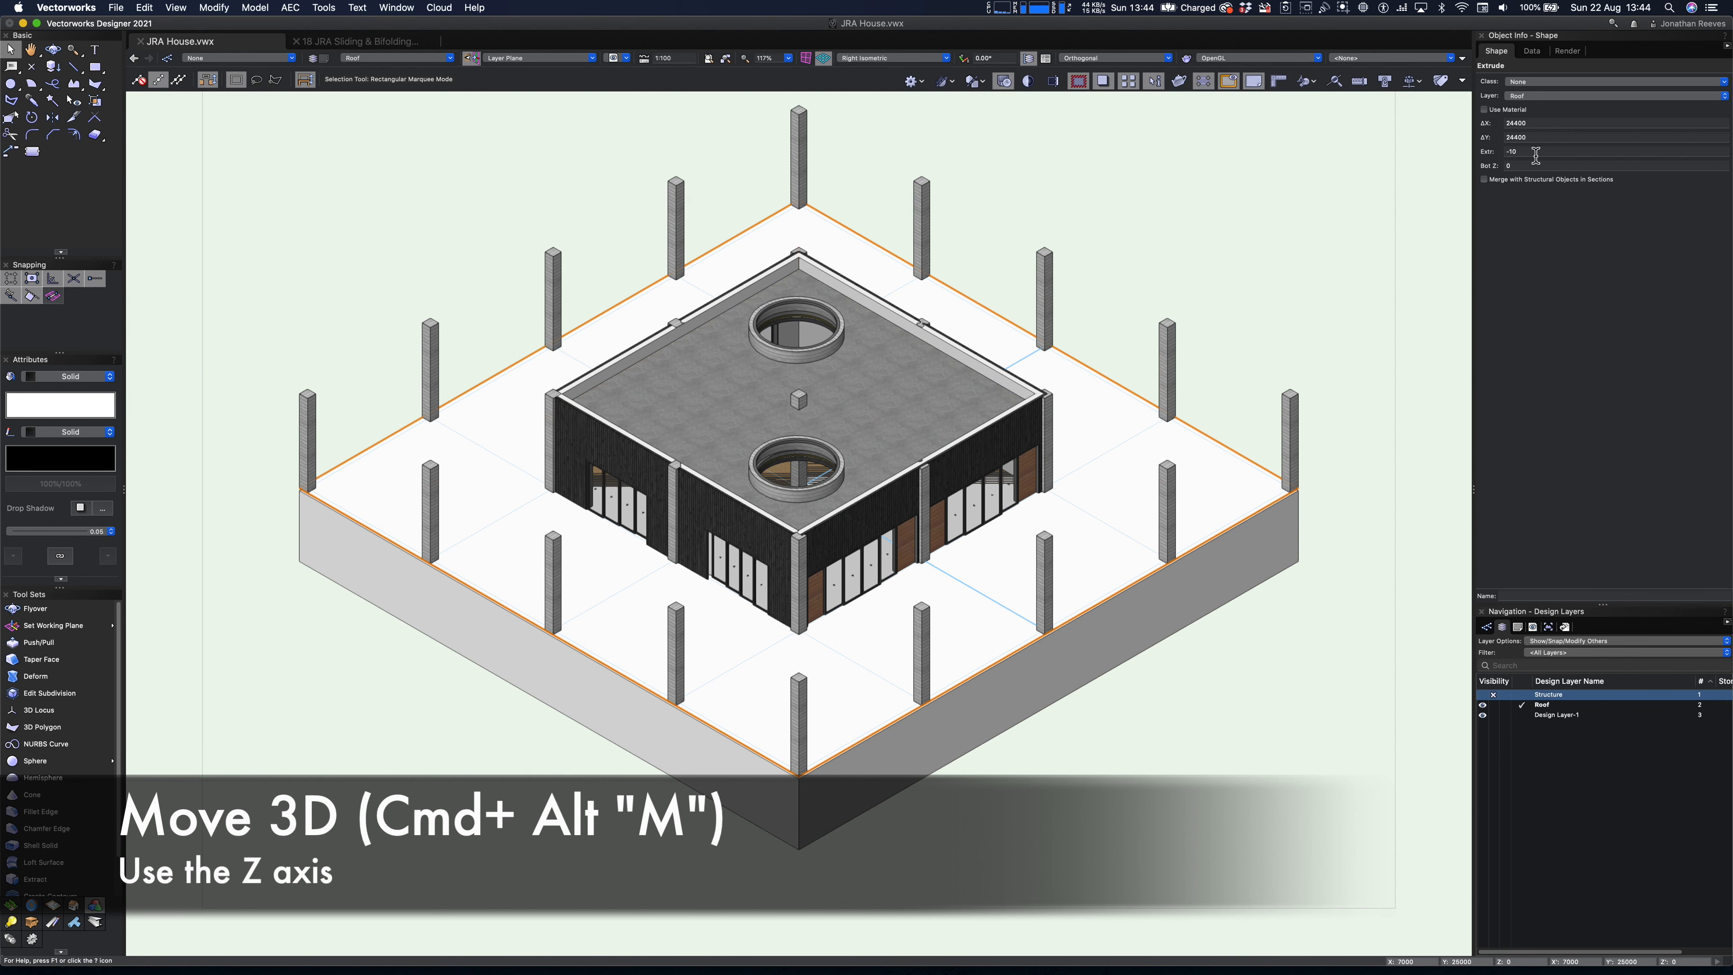
- Set the thin ground slab's extrusion to -100 mm and clear the selection
left_click_drag(1531, 153, 1449, 153)
type("-1")
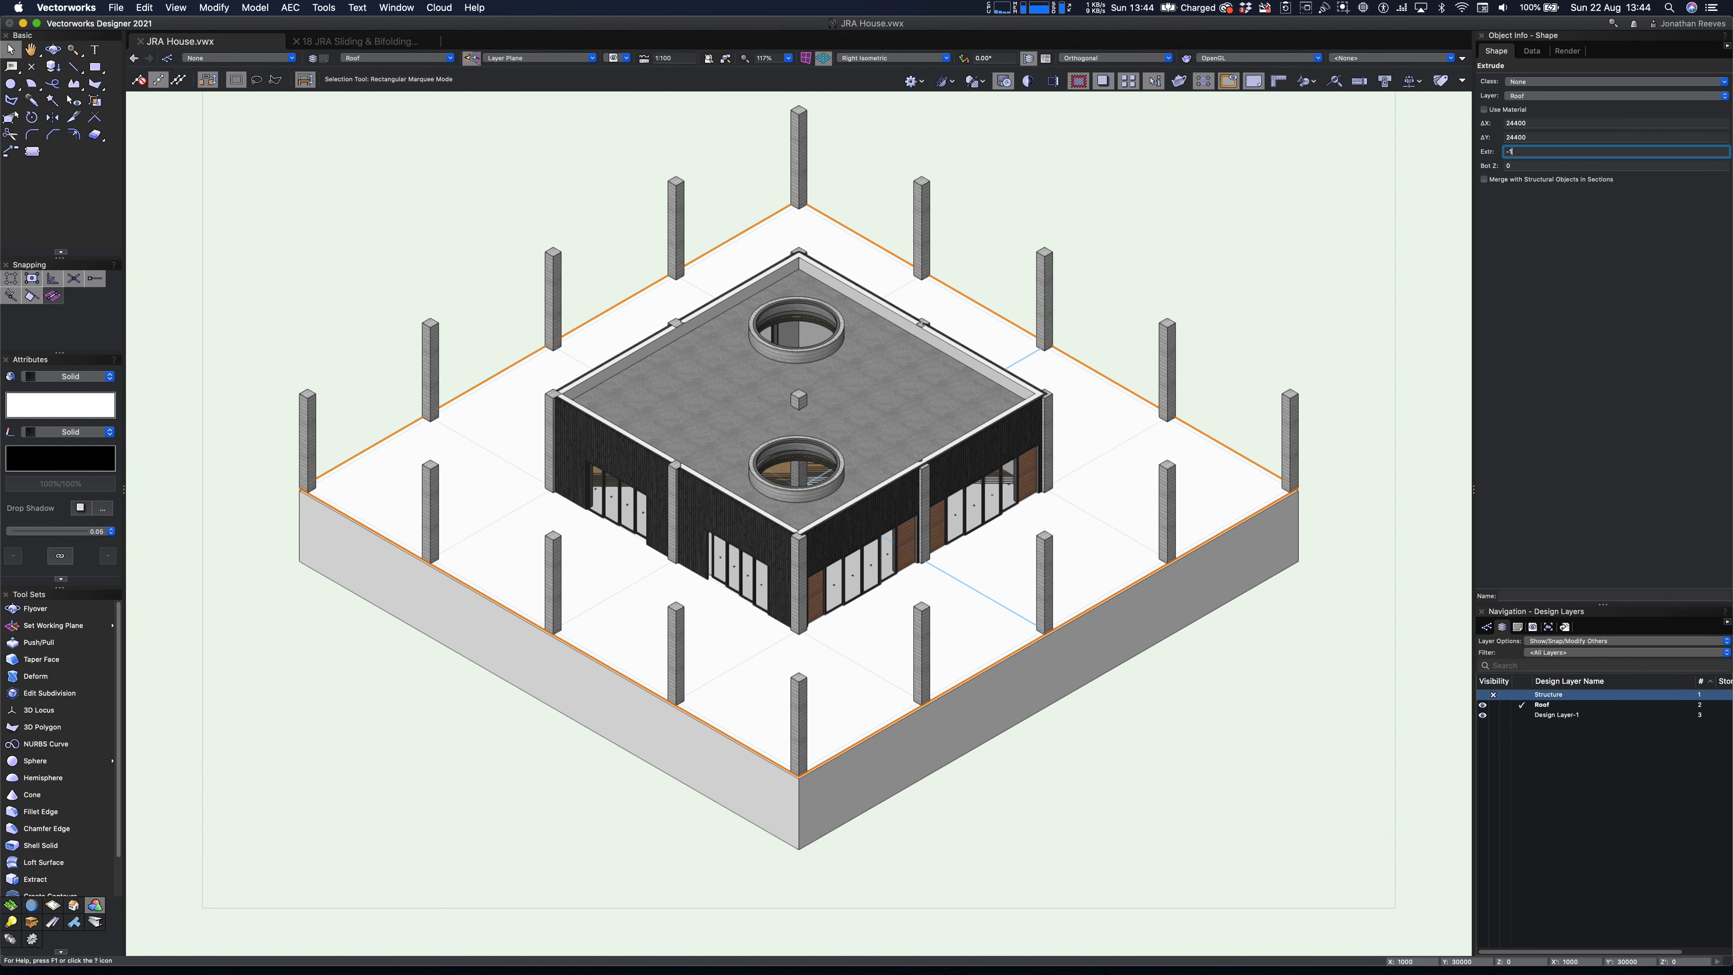
key("Return")
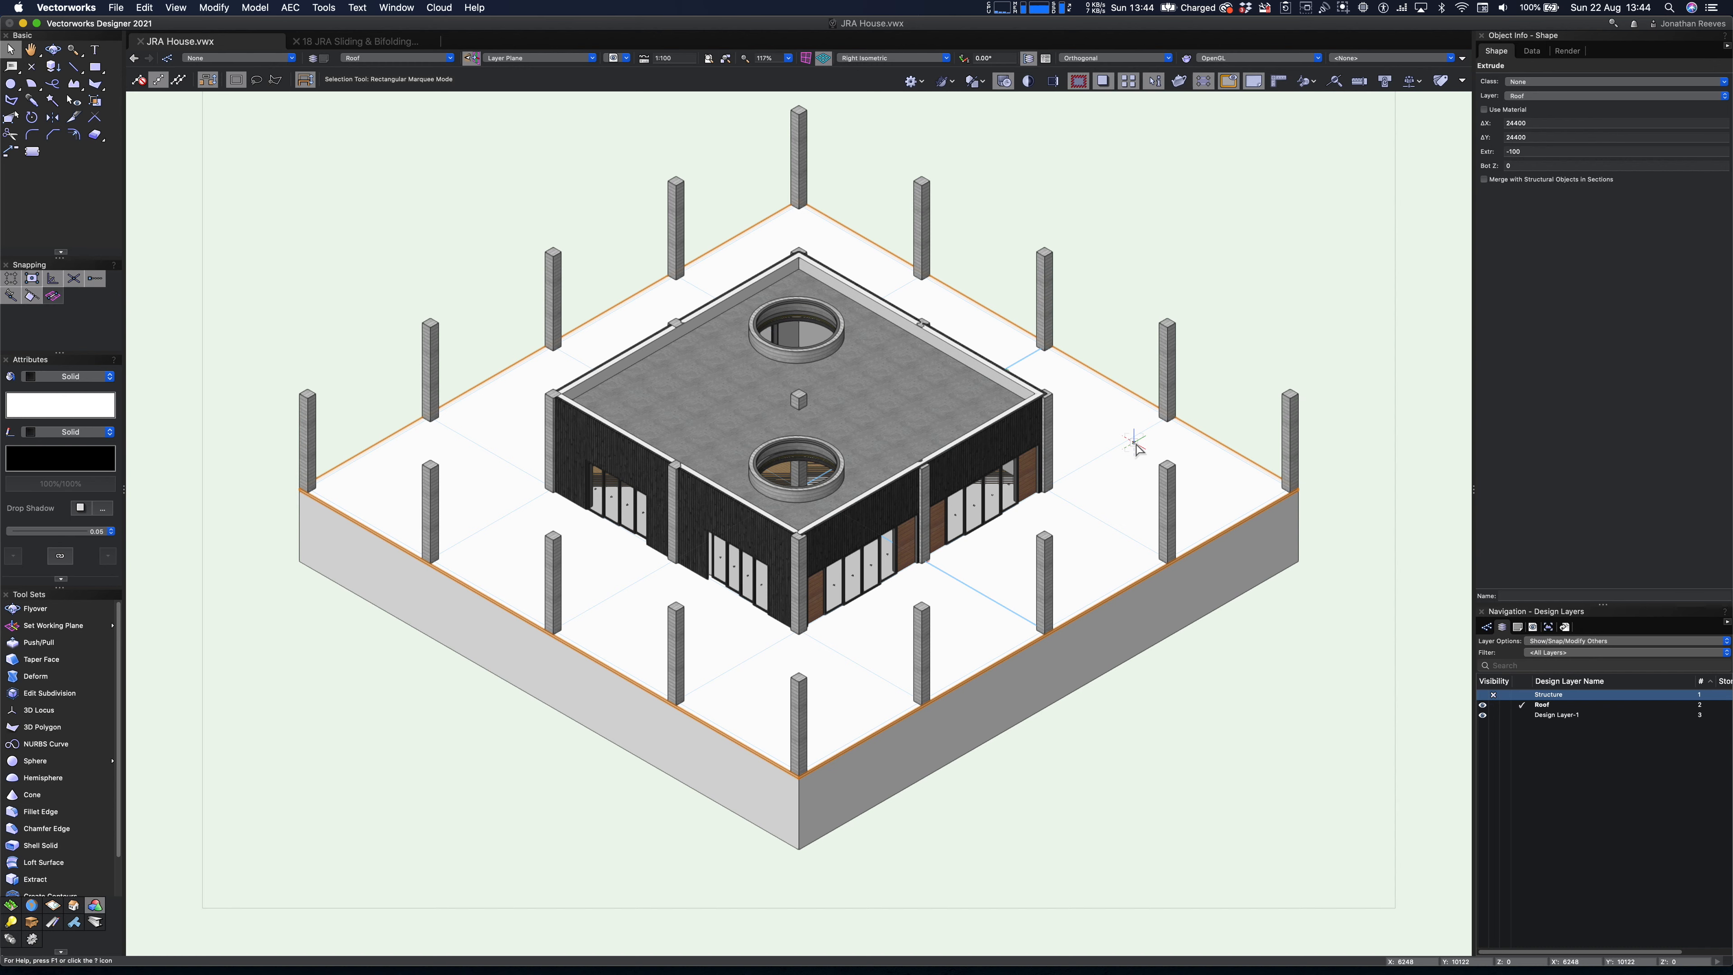
left_click(967, 174)
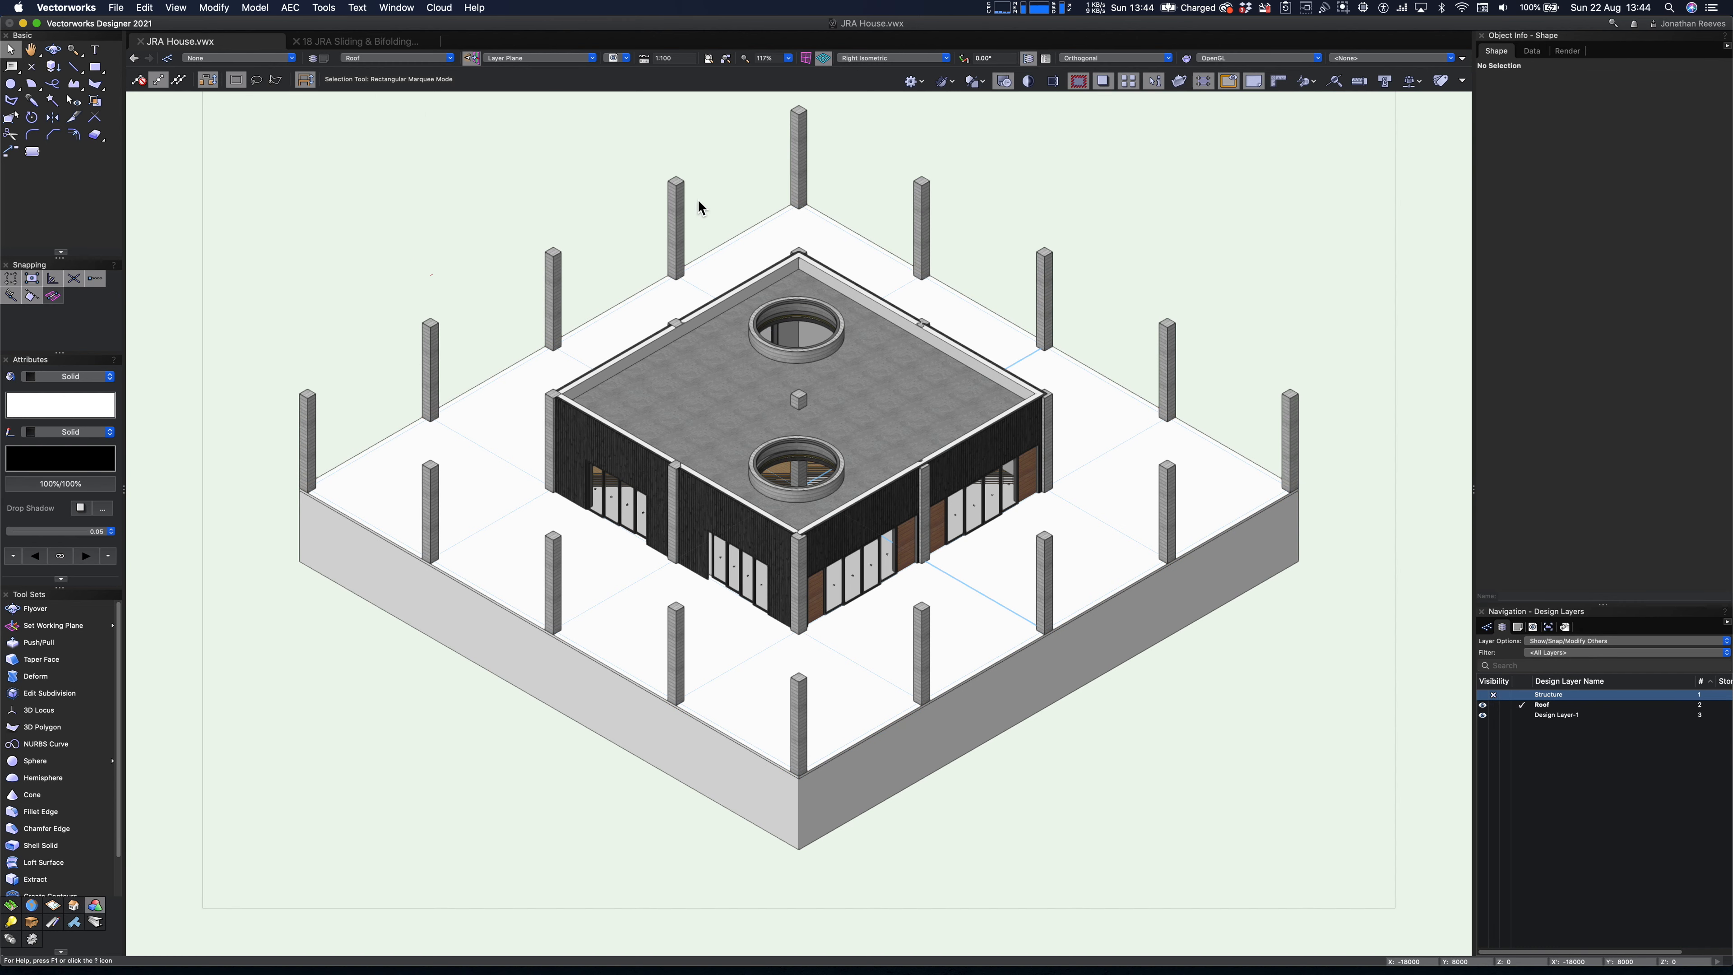
- Open the JRA Vectorworks Texture Pack III.vwx file from the JRA New Libraries favorites and close the Resource Manager
key("super+r")
left_click(959, 349)
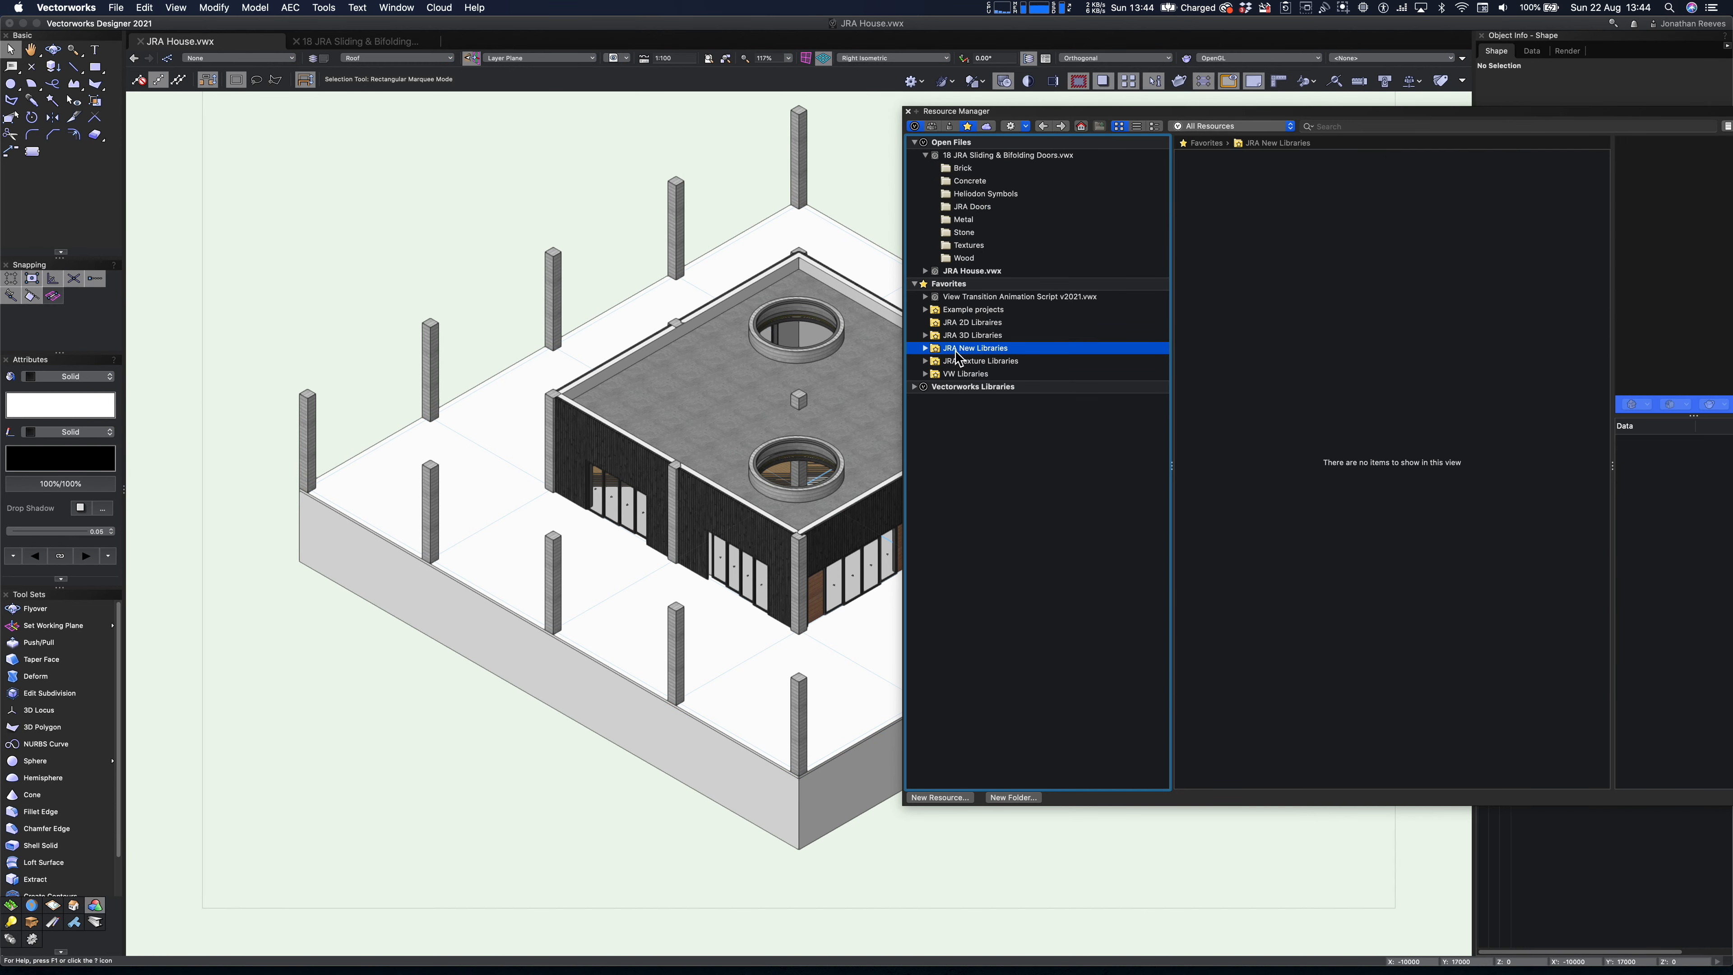
left_click(926, 350)
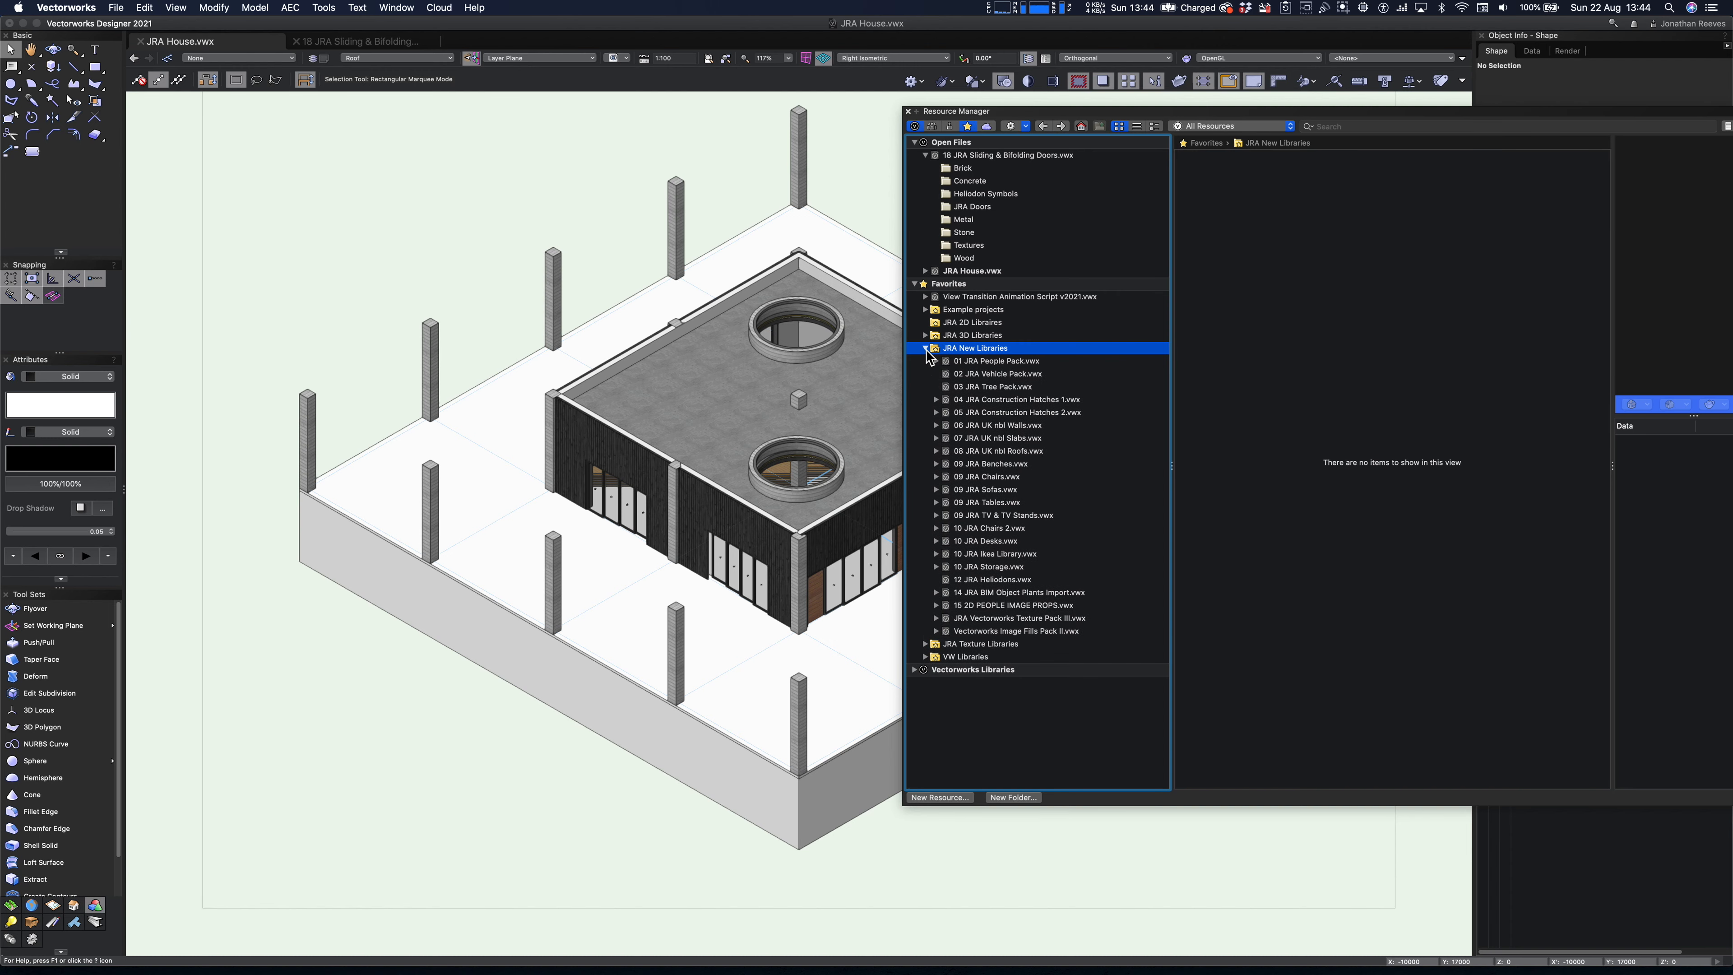
left_click(1026, 615)
right_click(1021, 620)
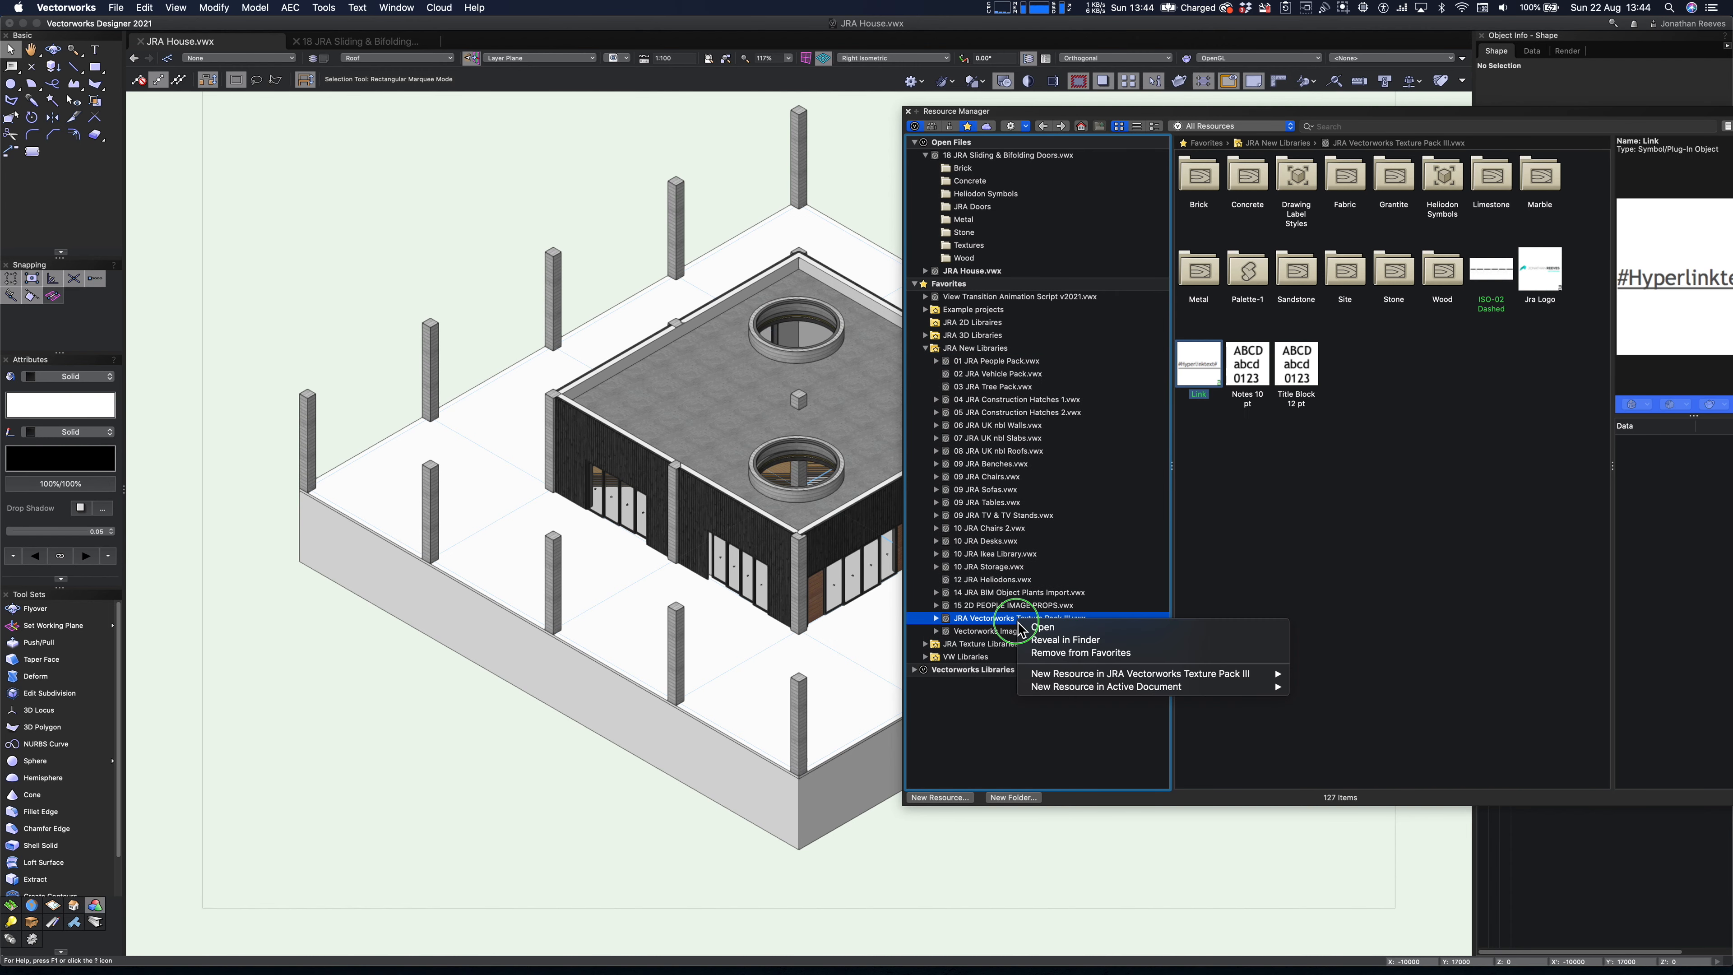
left_click(1055, 631)
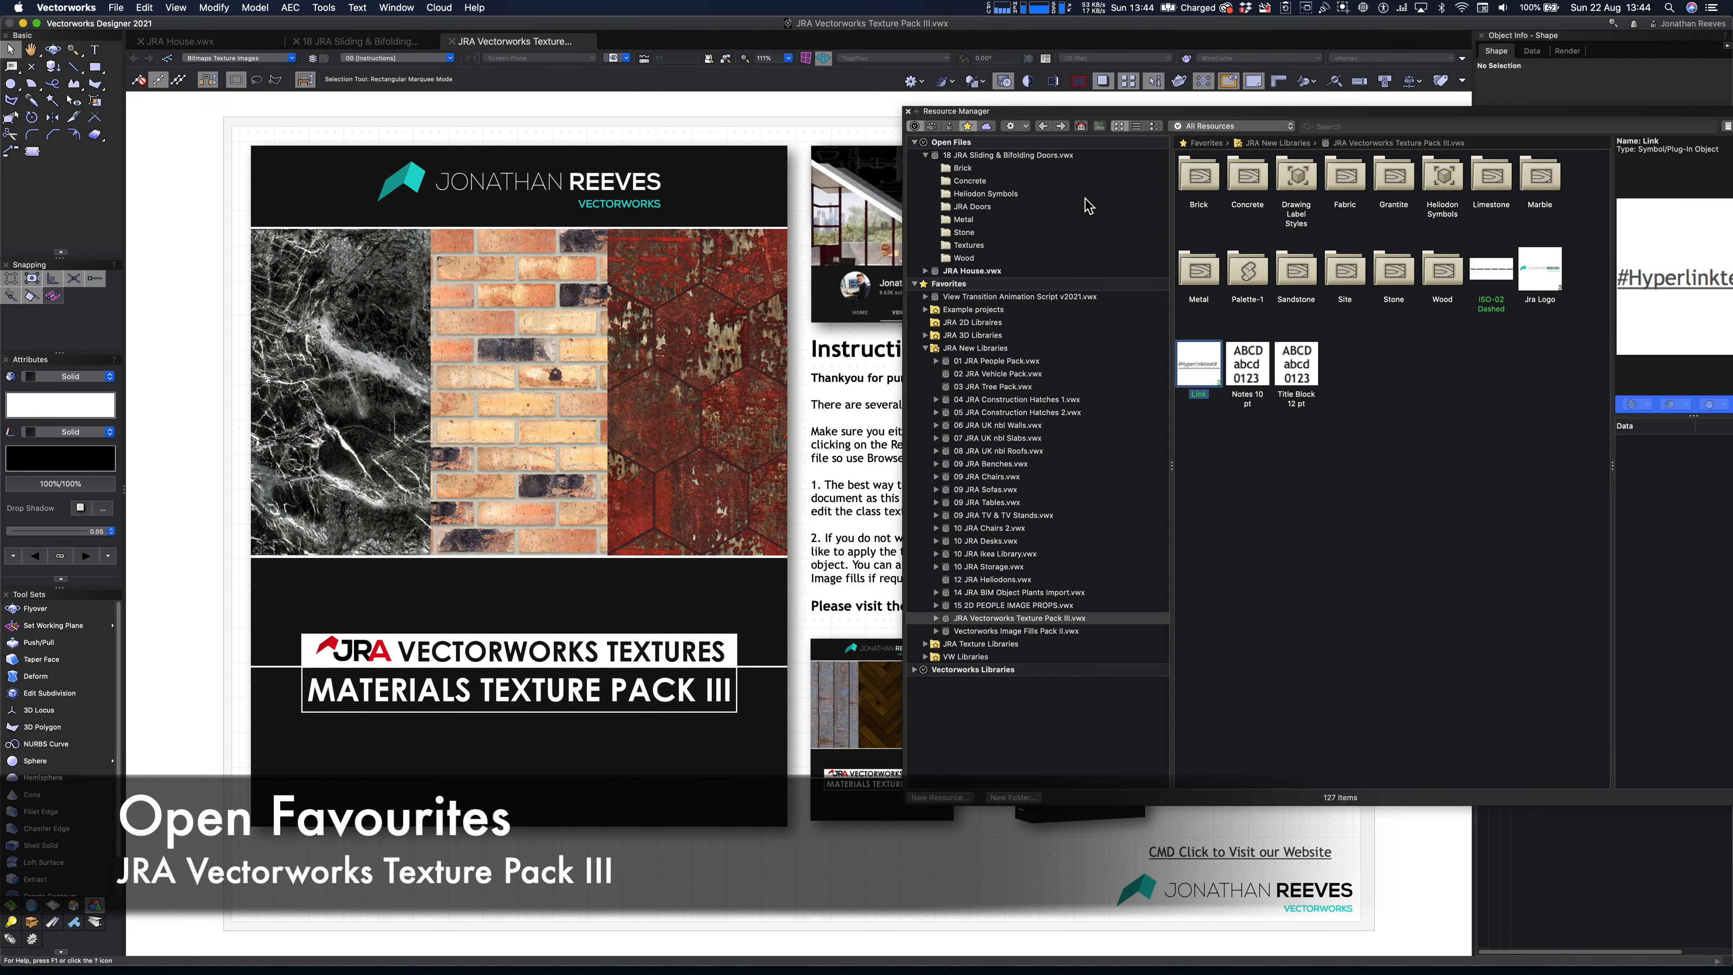
left_click(913, 112)
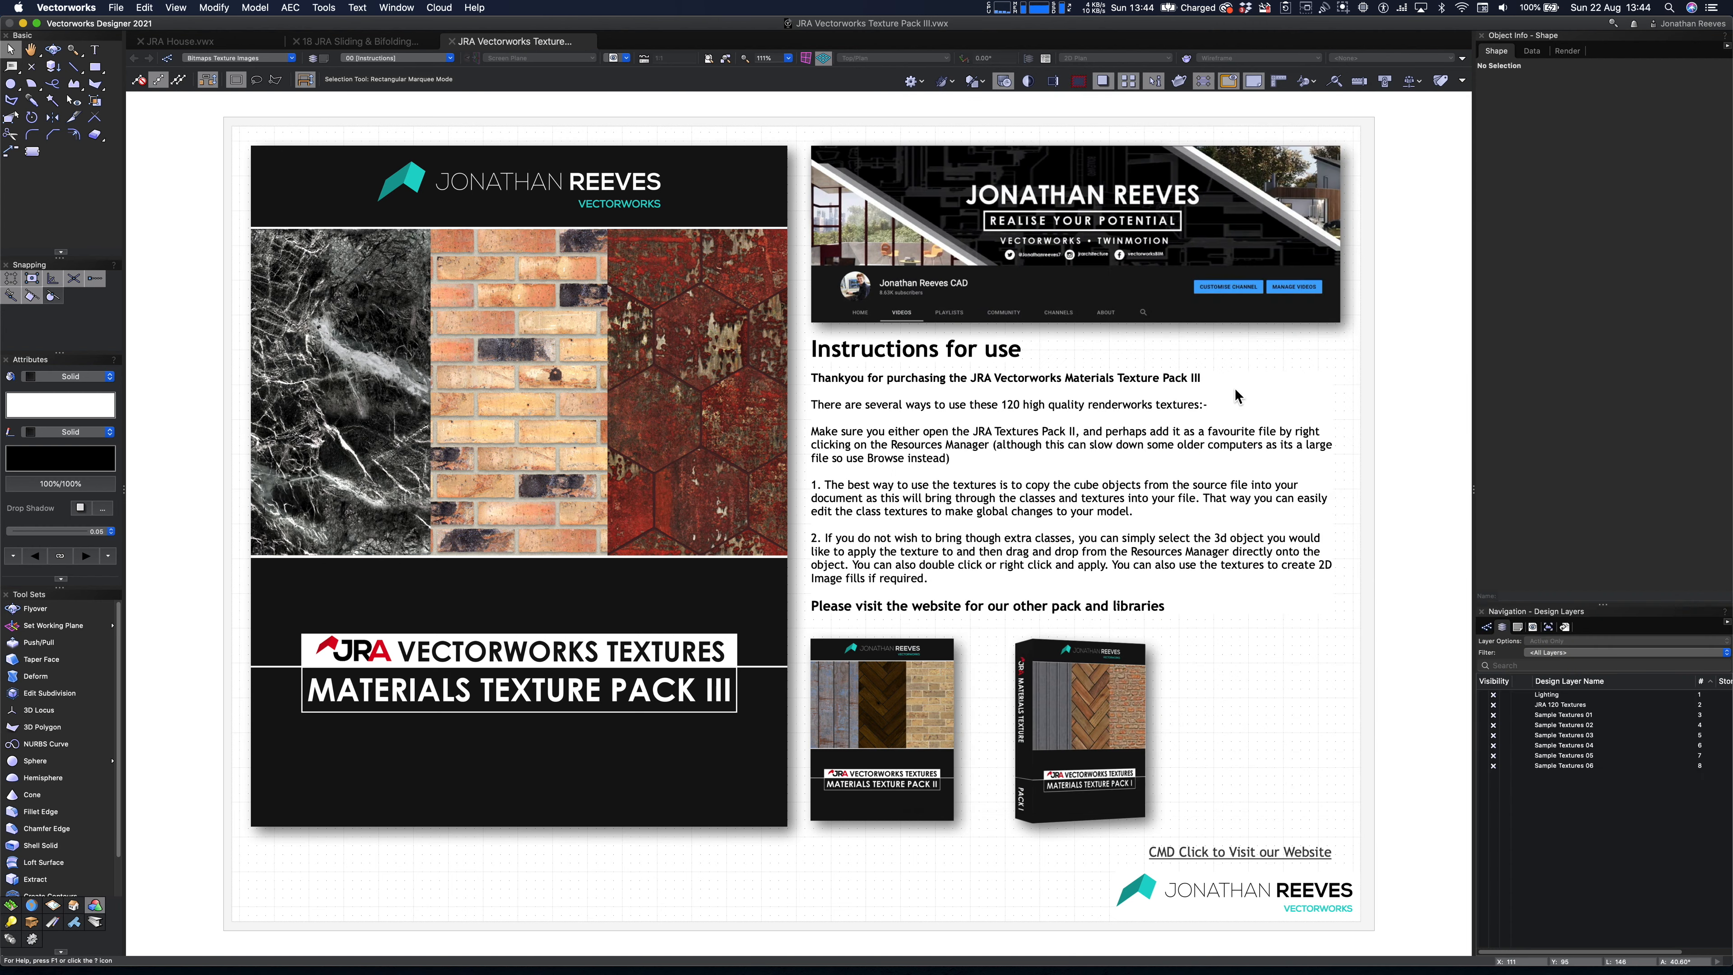
- Show the texture pack in Right Isometric view and make the JRA 120 Textures layer active
left_click(1529, 715)
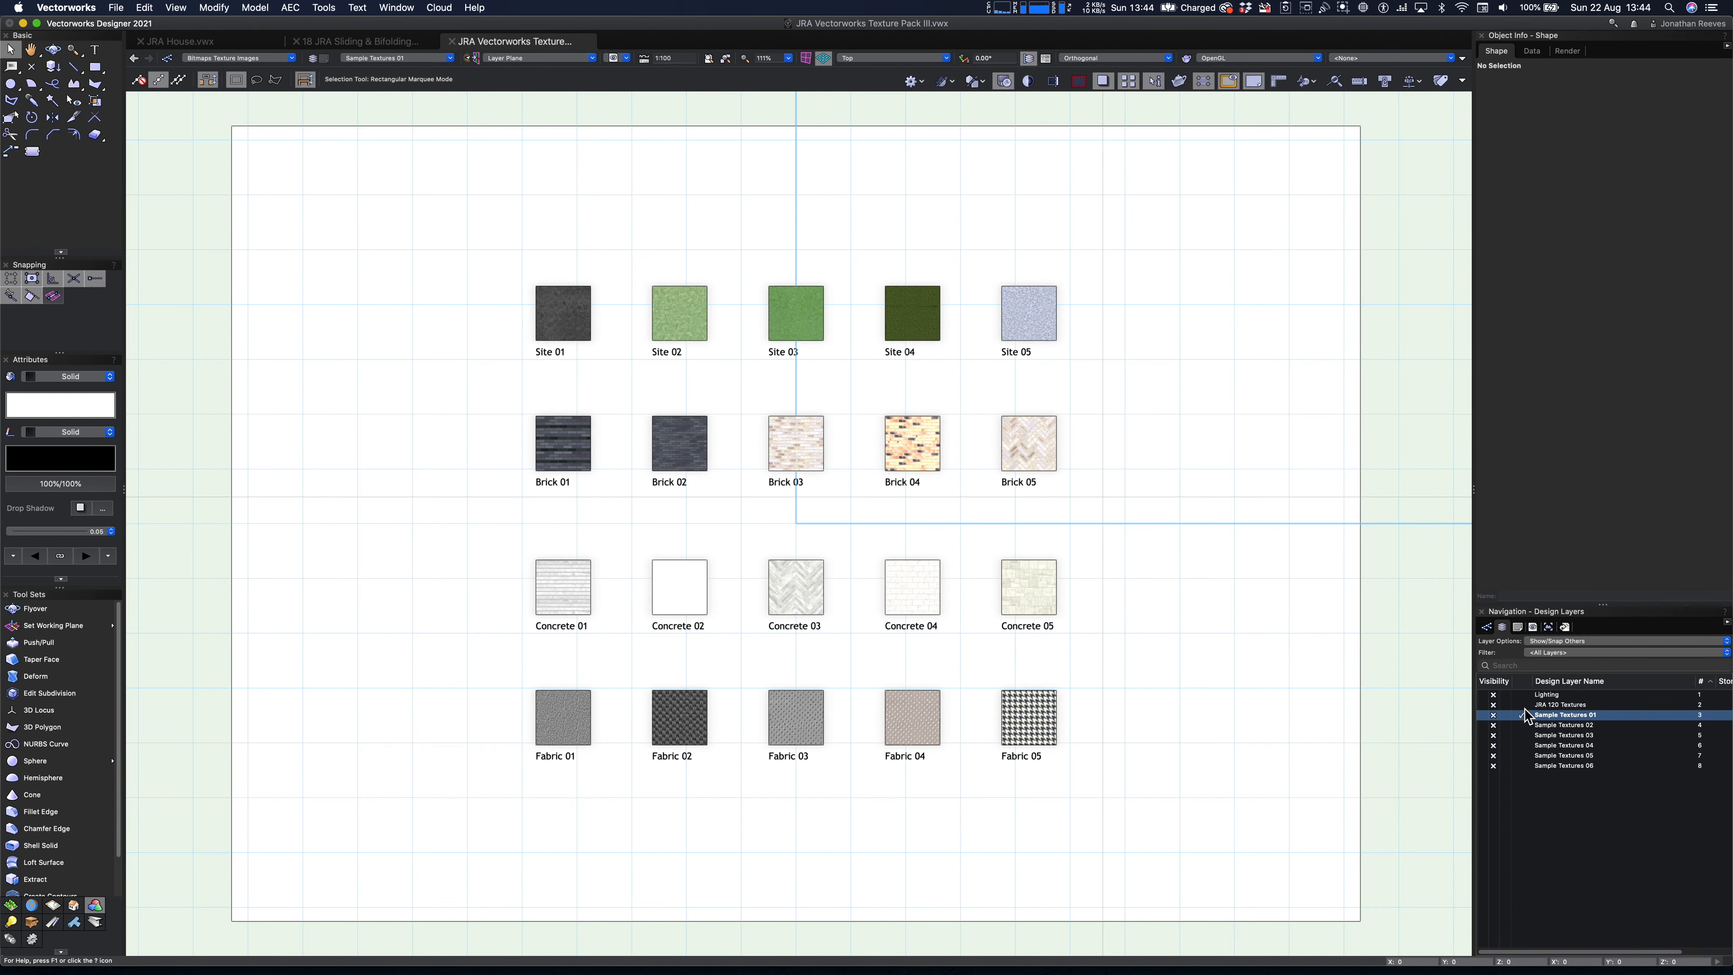
key("super+3")
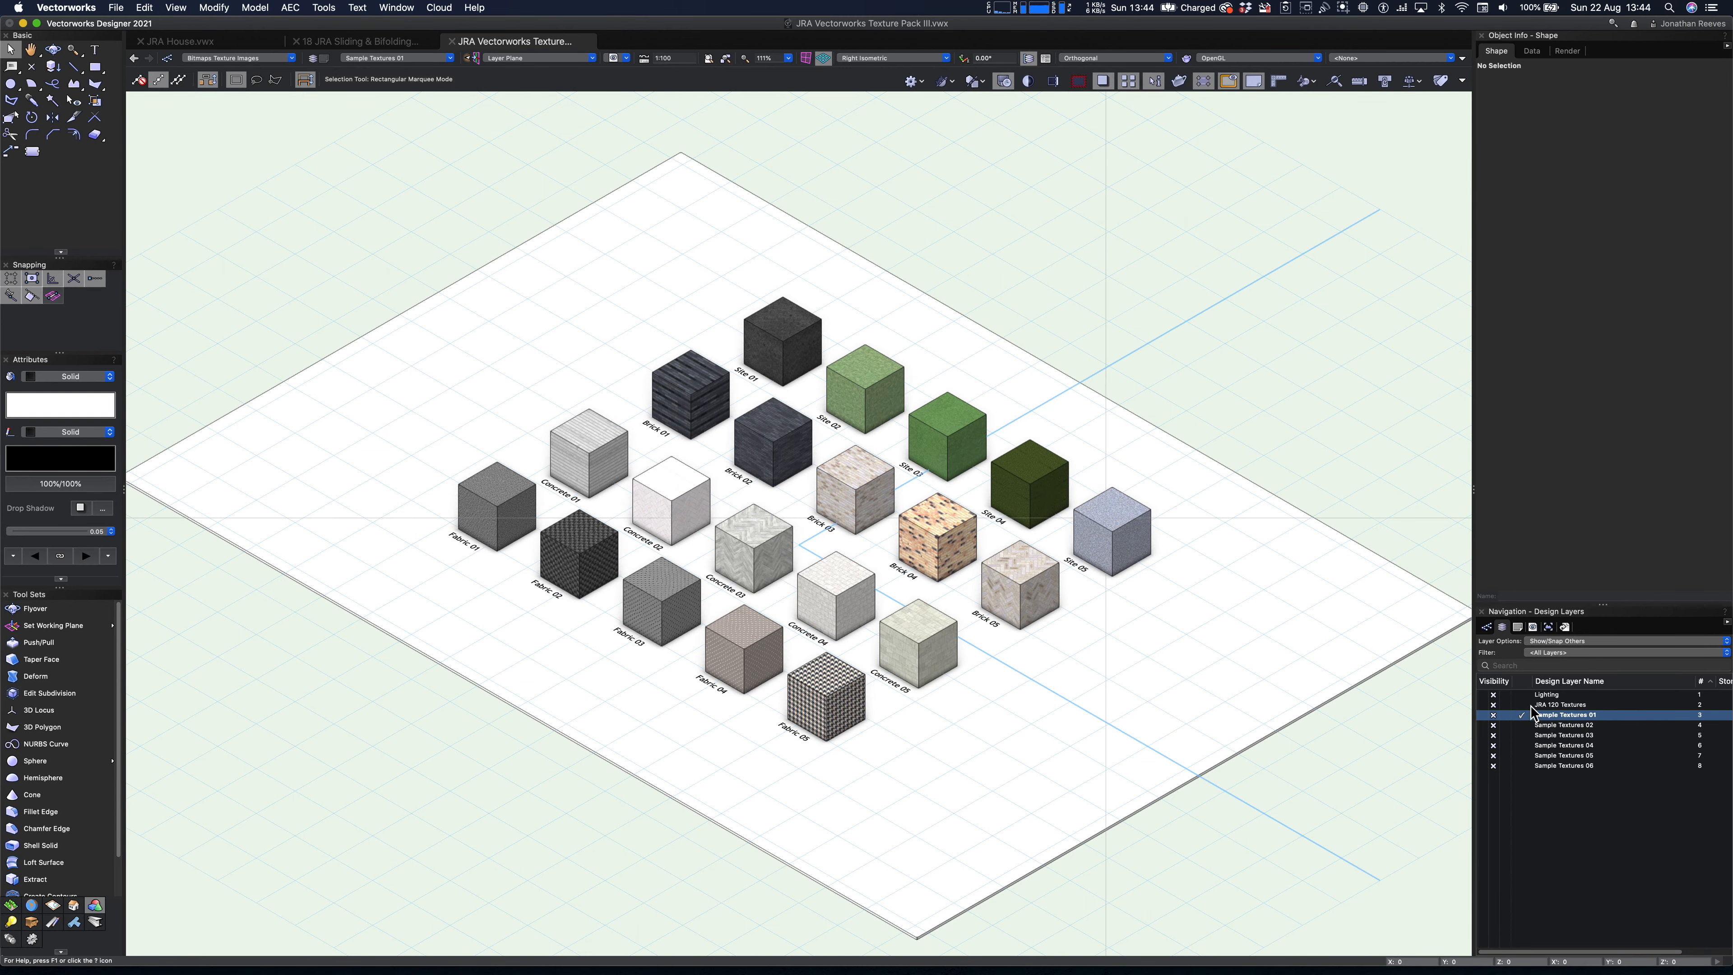
left_click(1529, 706)
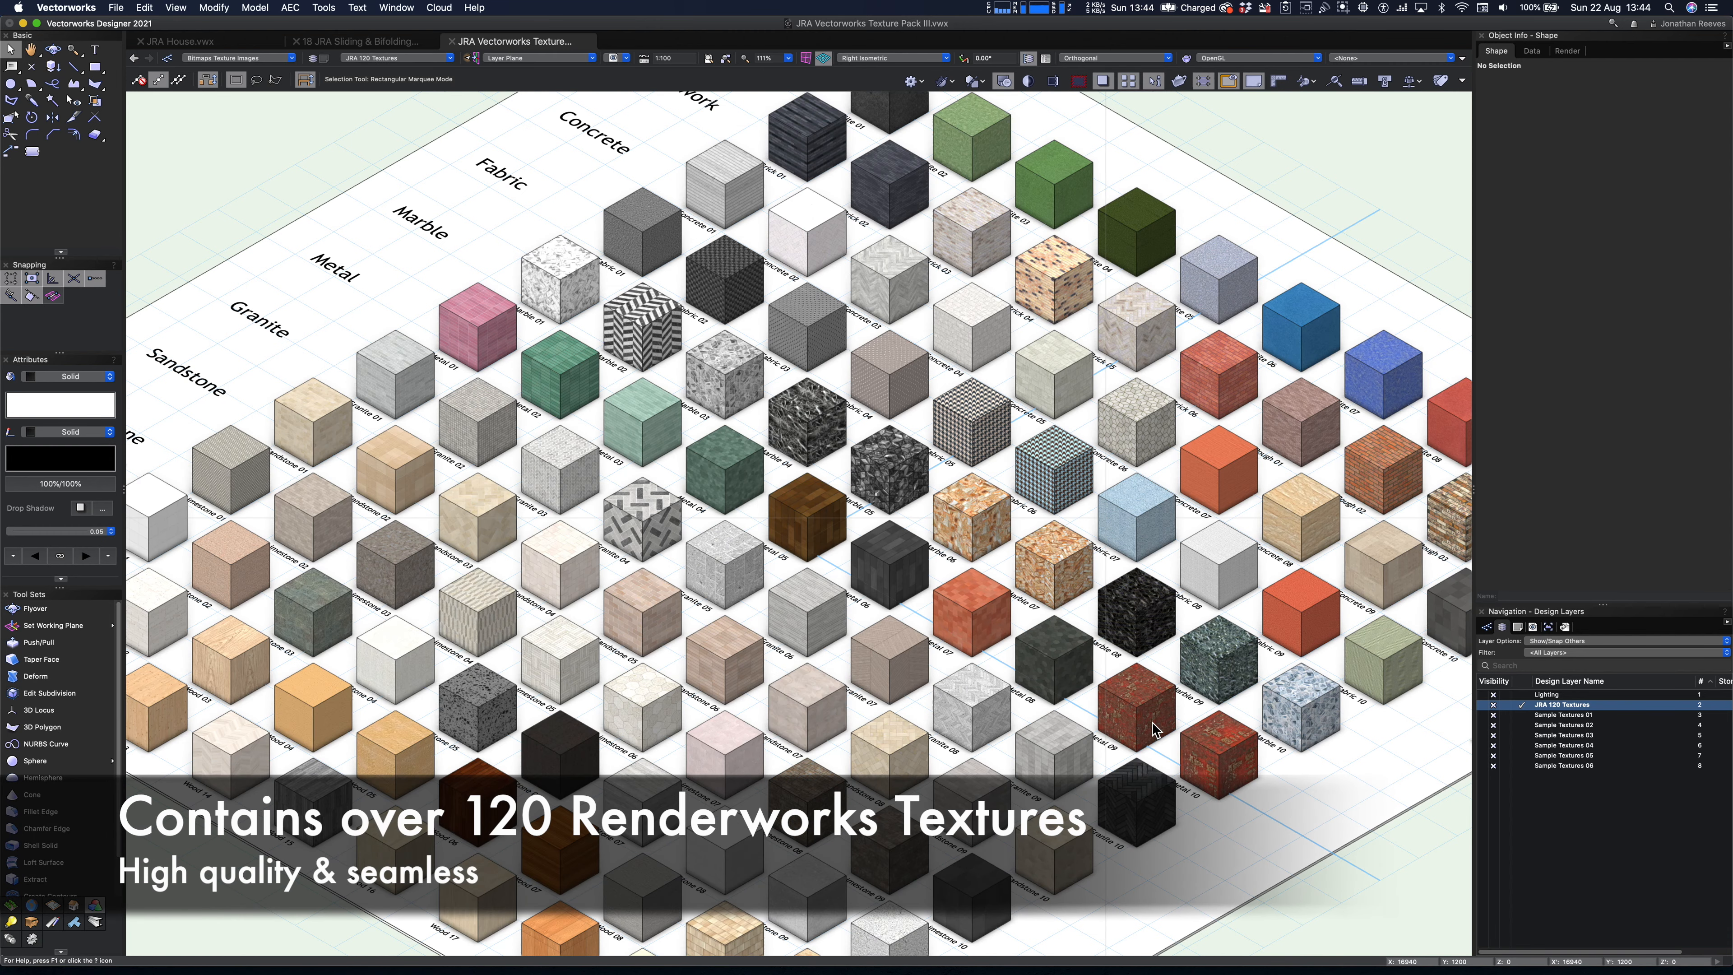
key("c")
left_click_drag(654, 117, 1208, 530)
key("x")
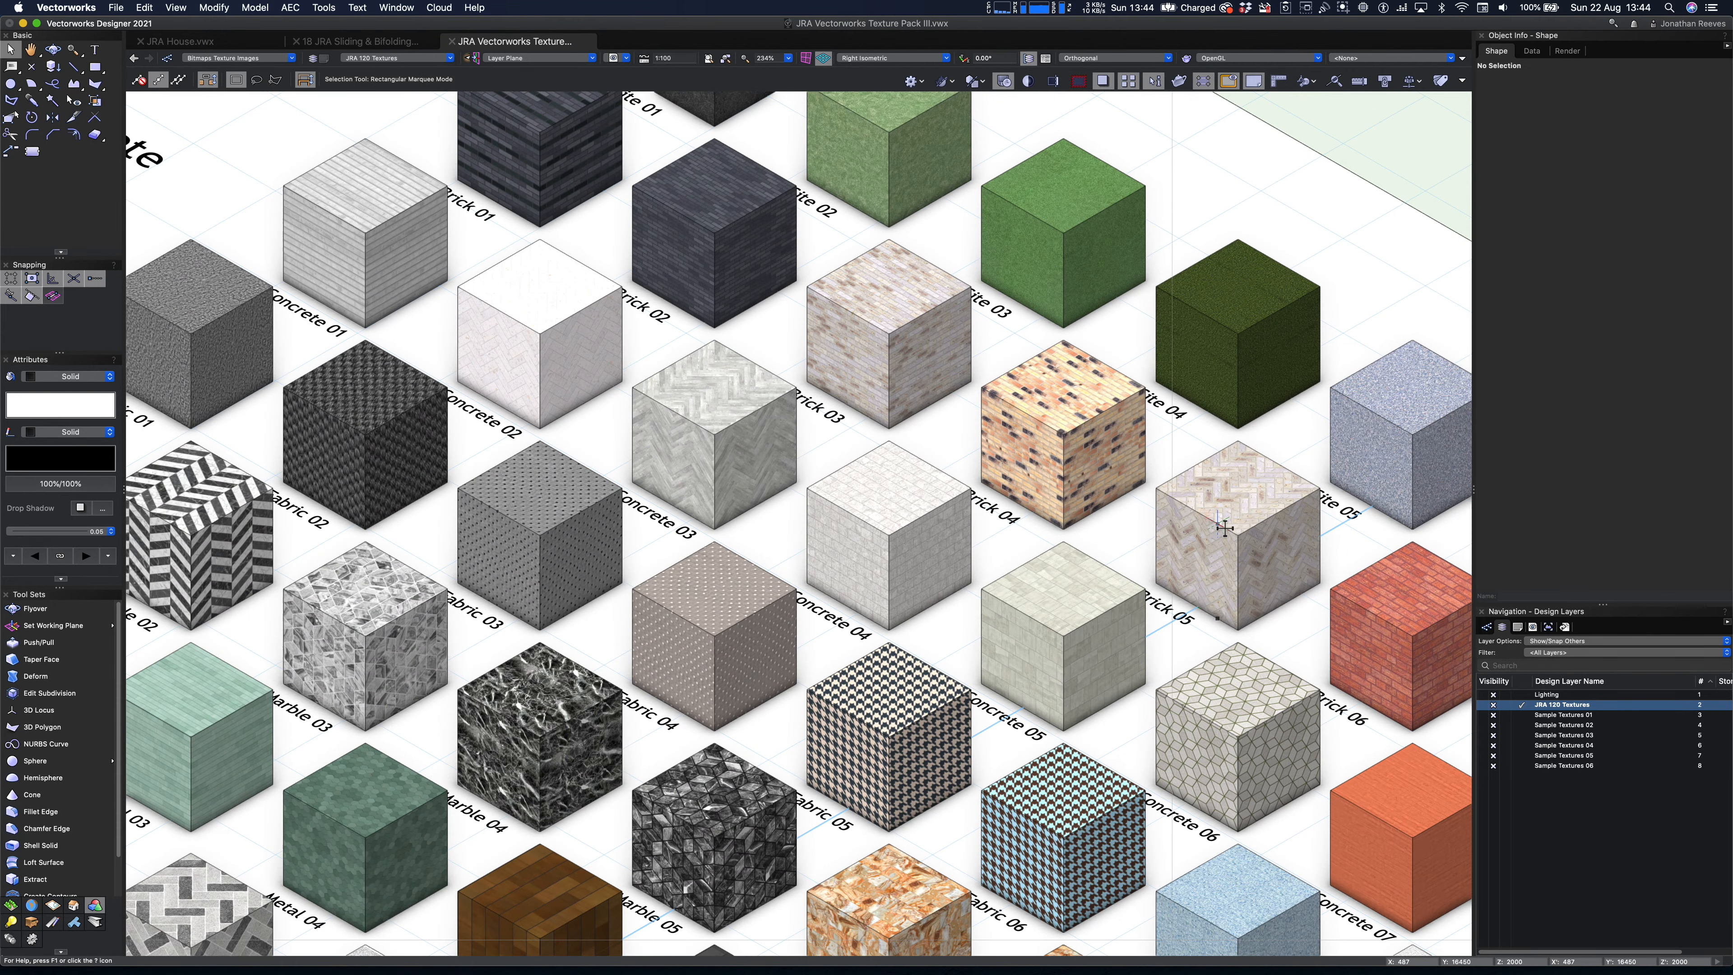
- Select the Concrete 05, Brick 02 and Site 03 texture cubes together with the pale herringbone sandstone cube
left_click(1044, 626)
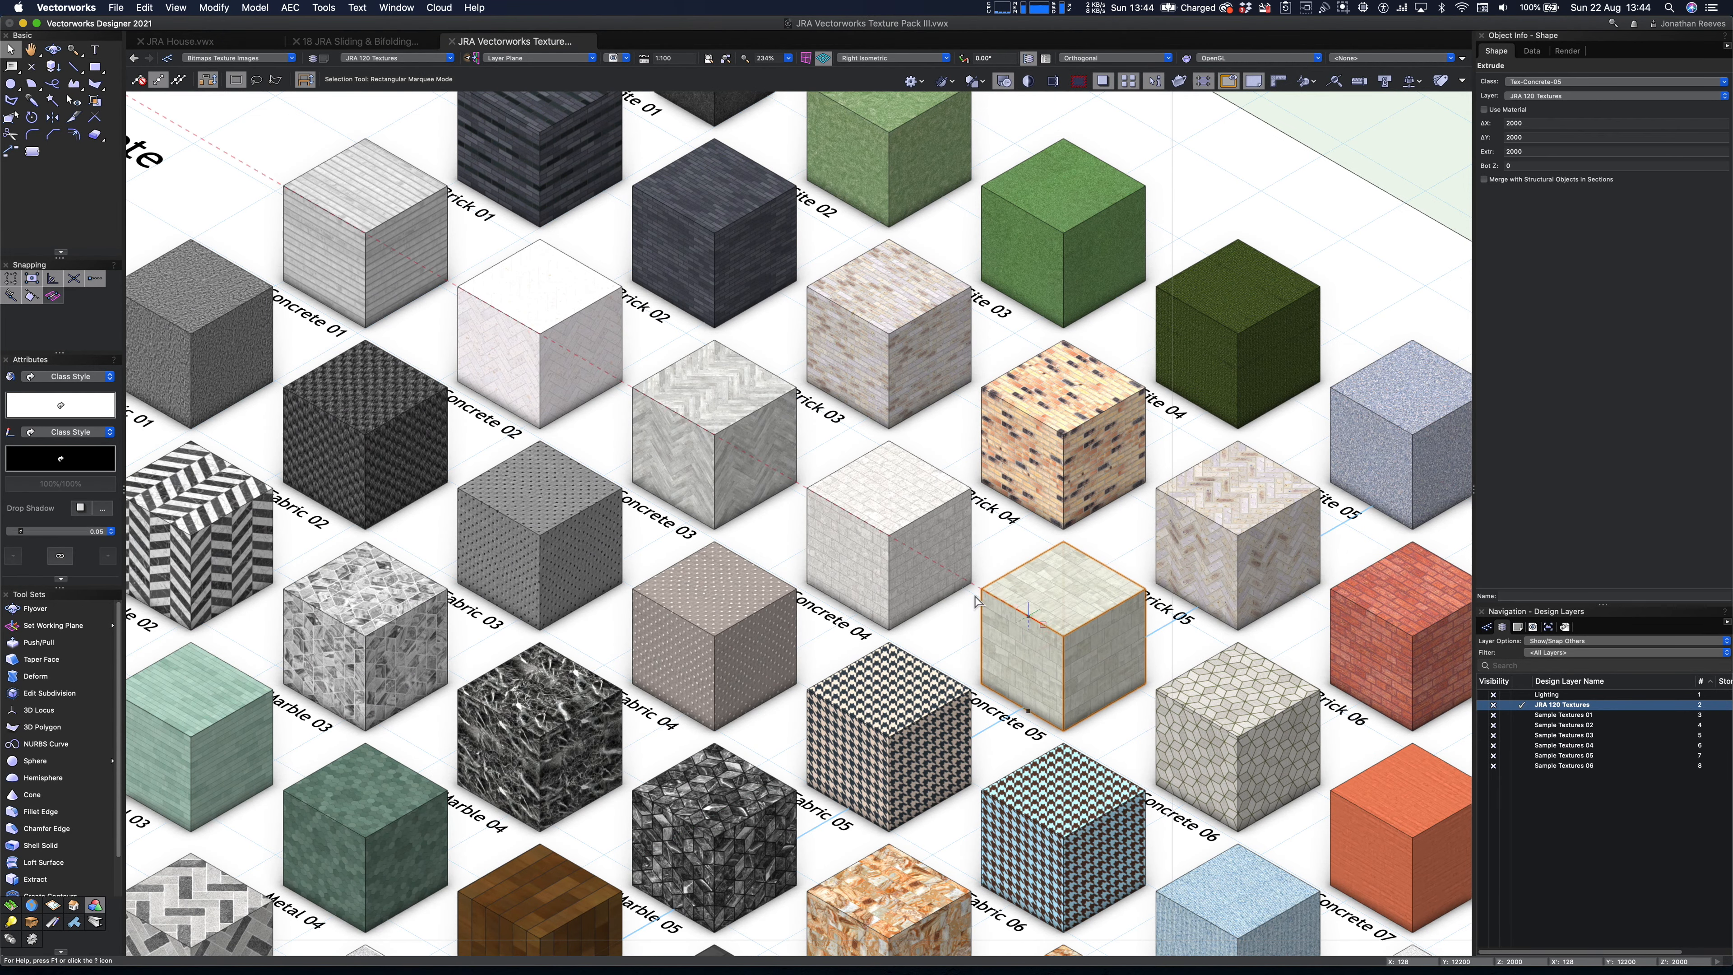
left_click(695, 221, "shift")
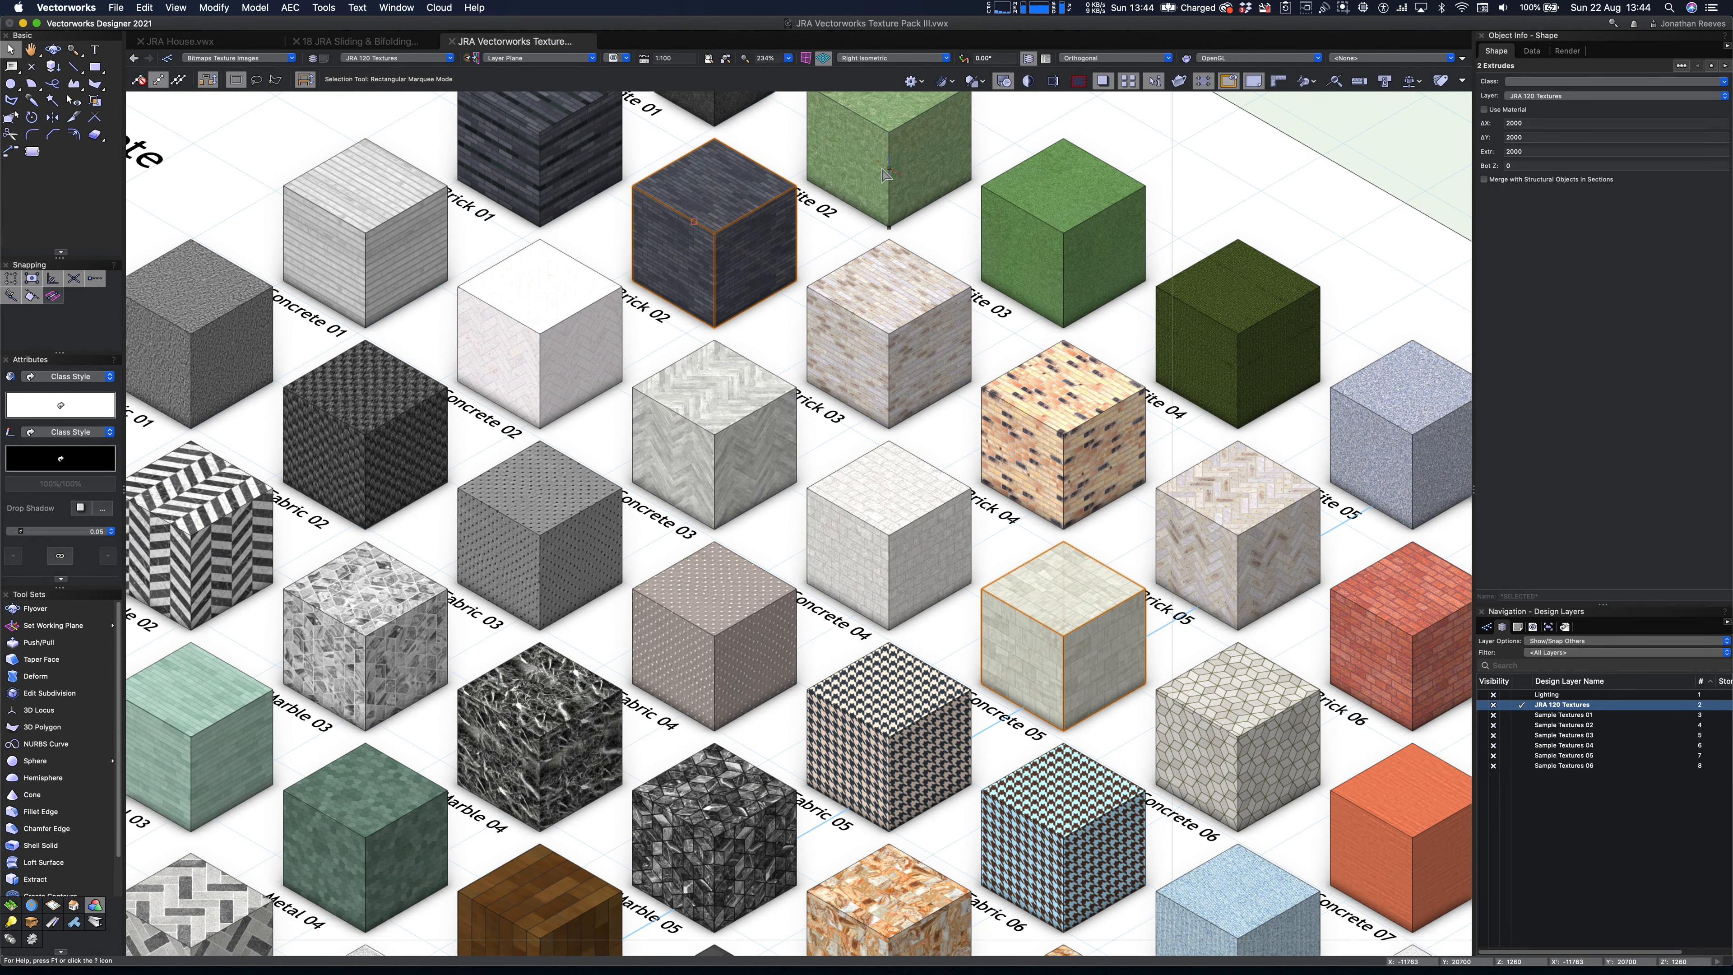
left_click(1045, 225, "shift")
scroll(703, 543, "down", 1)
middle_click_drag(609, 782, 854, 273)
left_click(942, 789, "shift")
- Add the Stone 07, Wood 06 and Wood 03 texture cubes to the selection
scroll(942, 785, "down", 10)
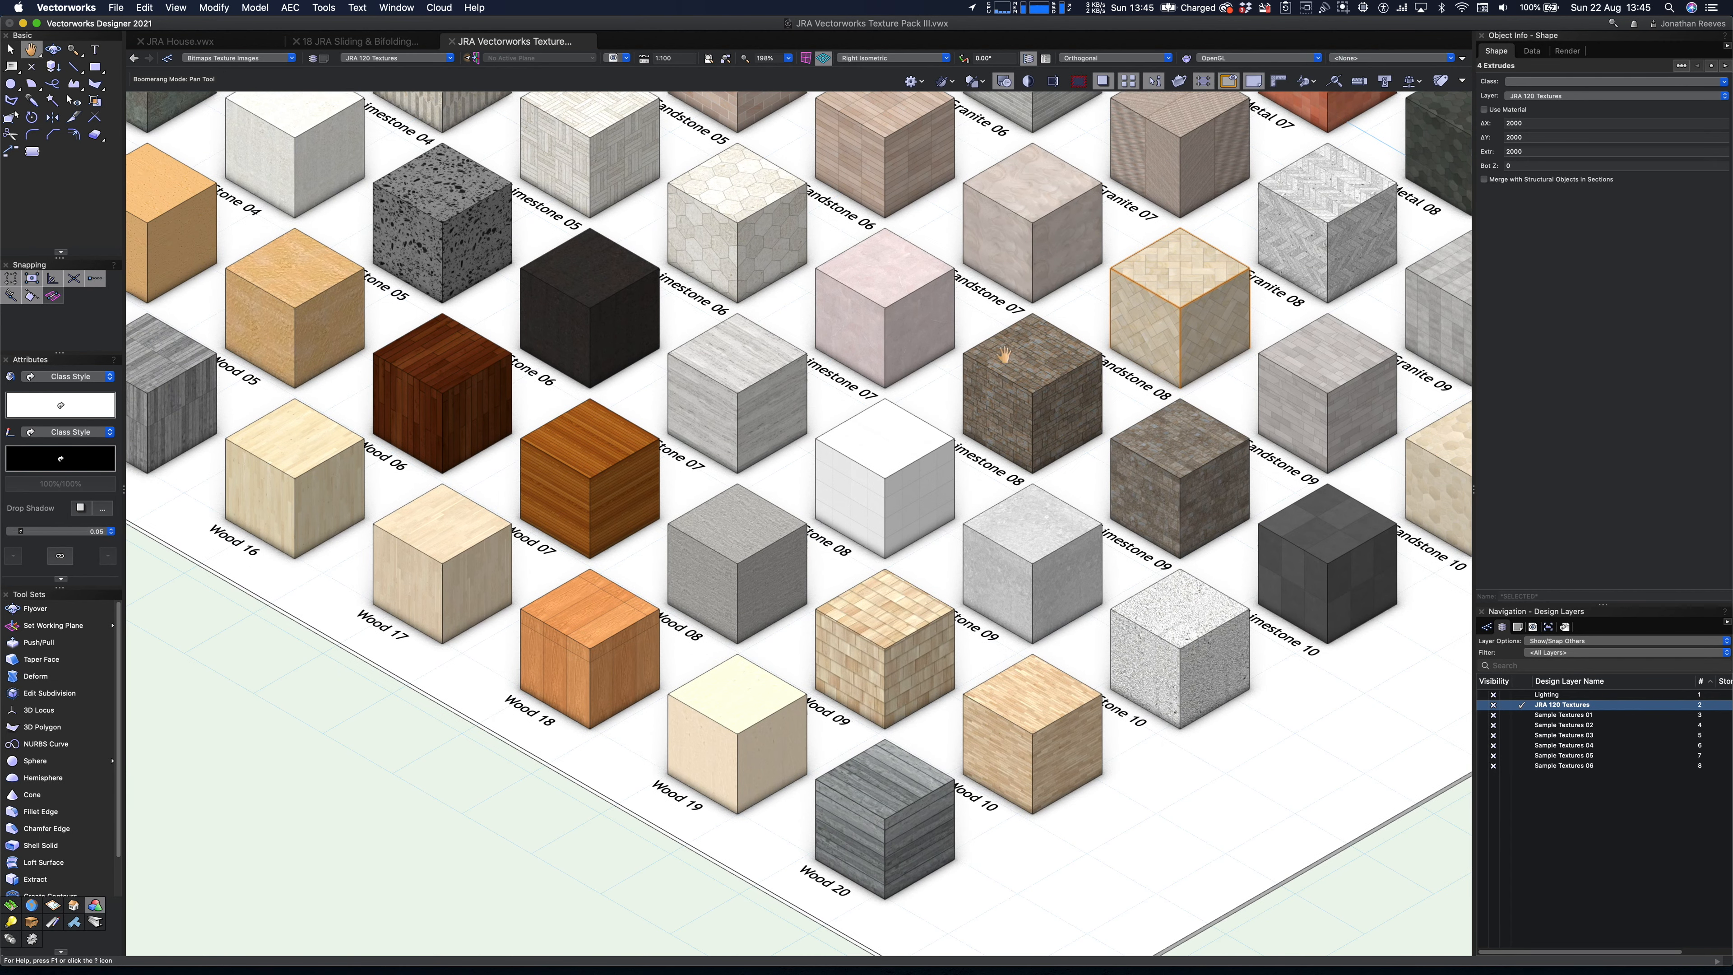
left_click(750, 401, "shift")
left_click(384, 387, "shift")
left_click_drag(383, 387, 841, 674)
key("x")
left_click(609, 492, "shift")
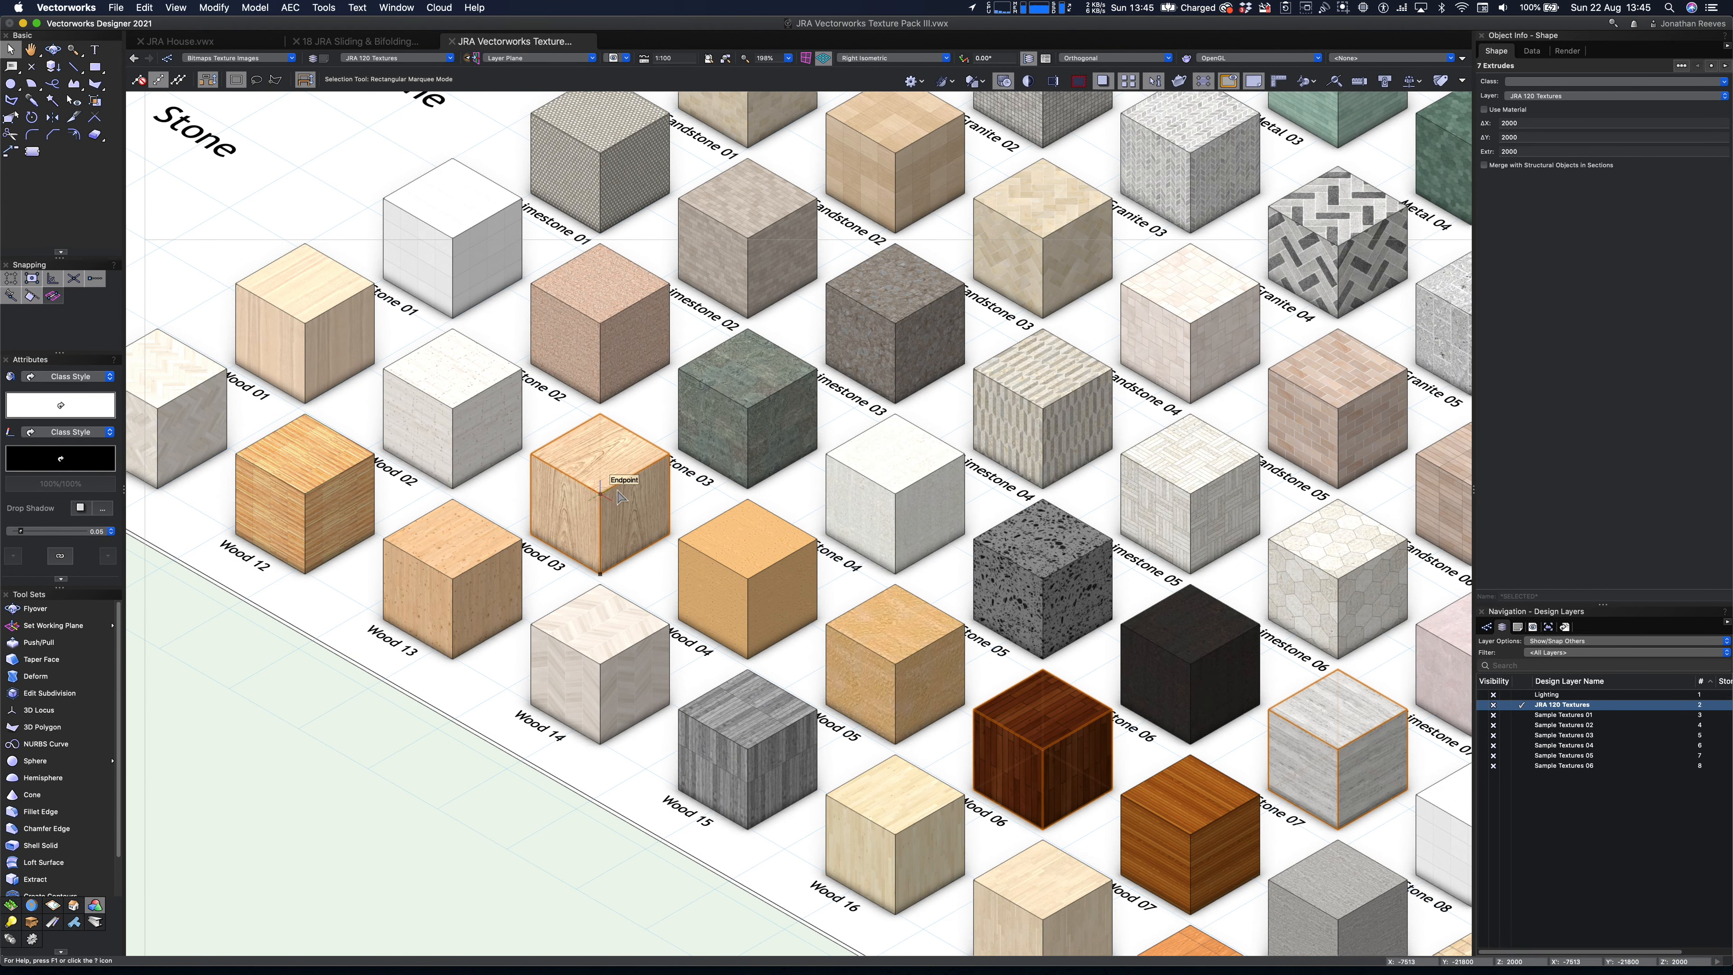
- Add the dark green Stone 03 cube and the black Site 01 cube to the selection
left_click_drag(913, 376, 588, 831)
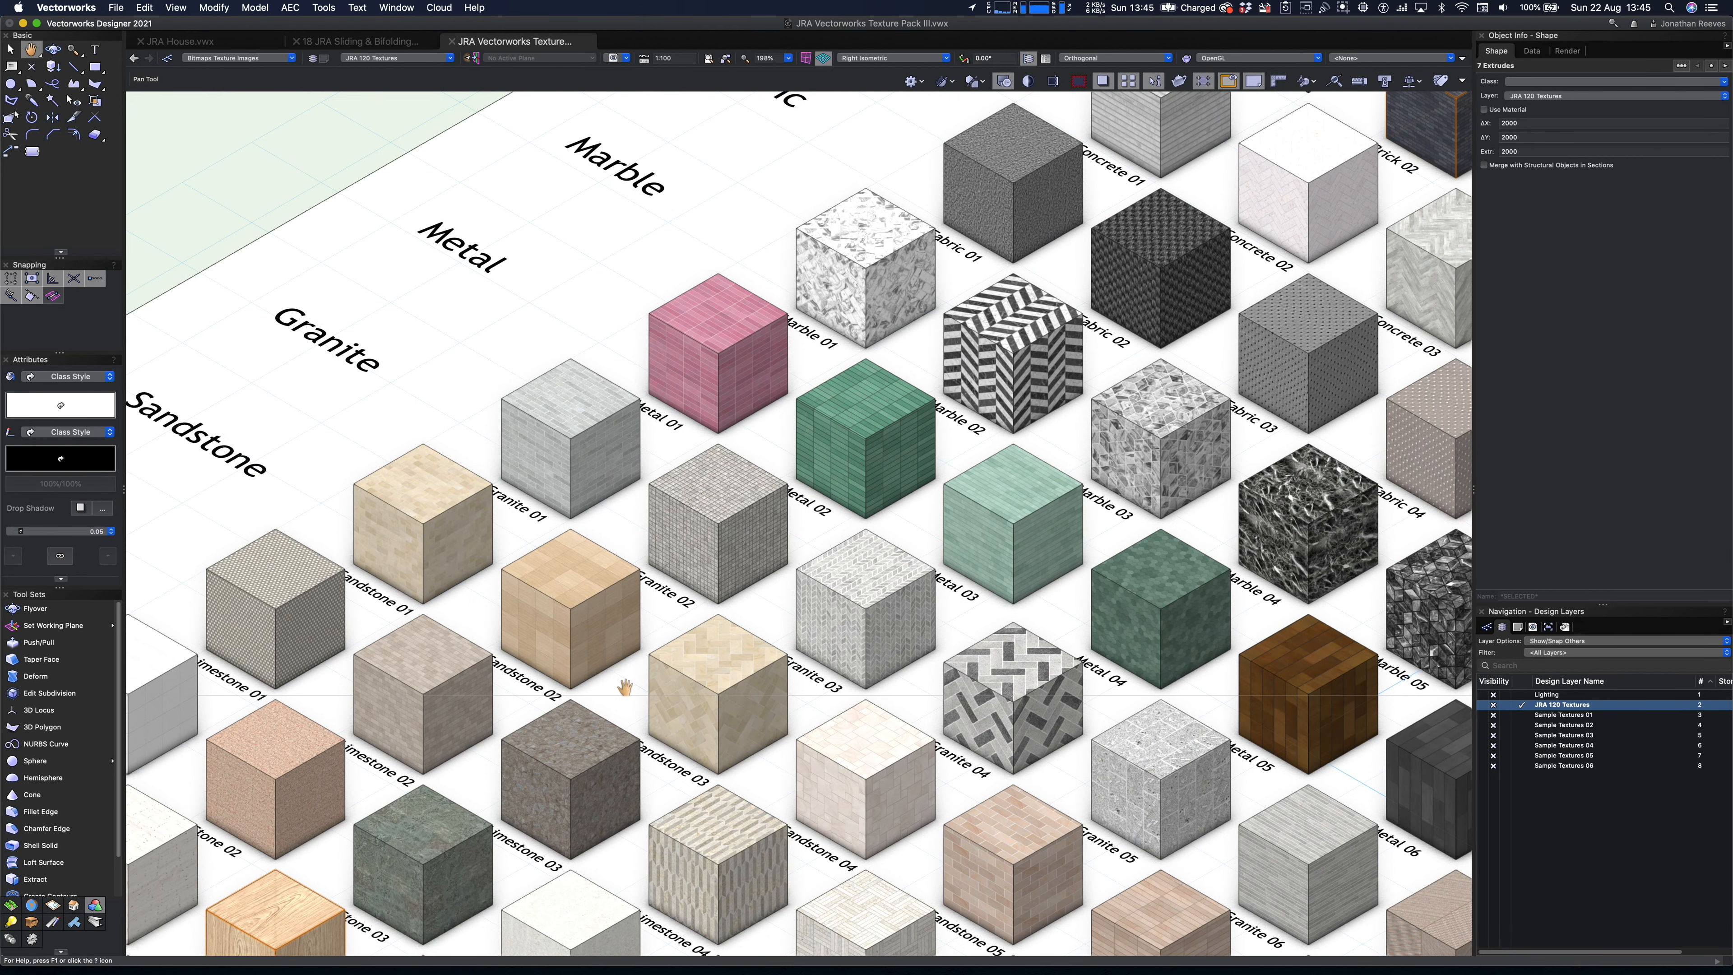
left_click(435, 855, "shift")
left_click_drag(1085, 350, 627, 663)
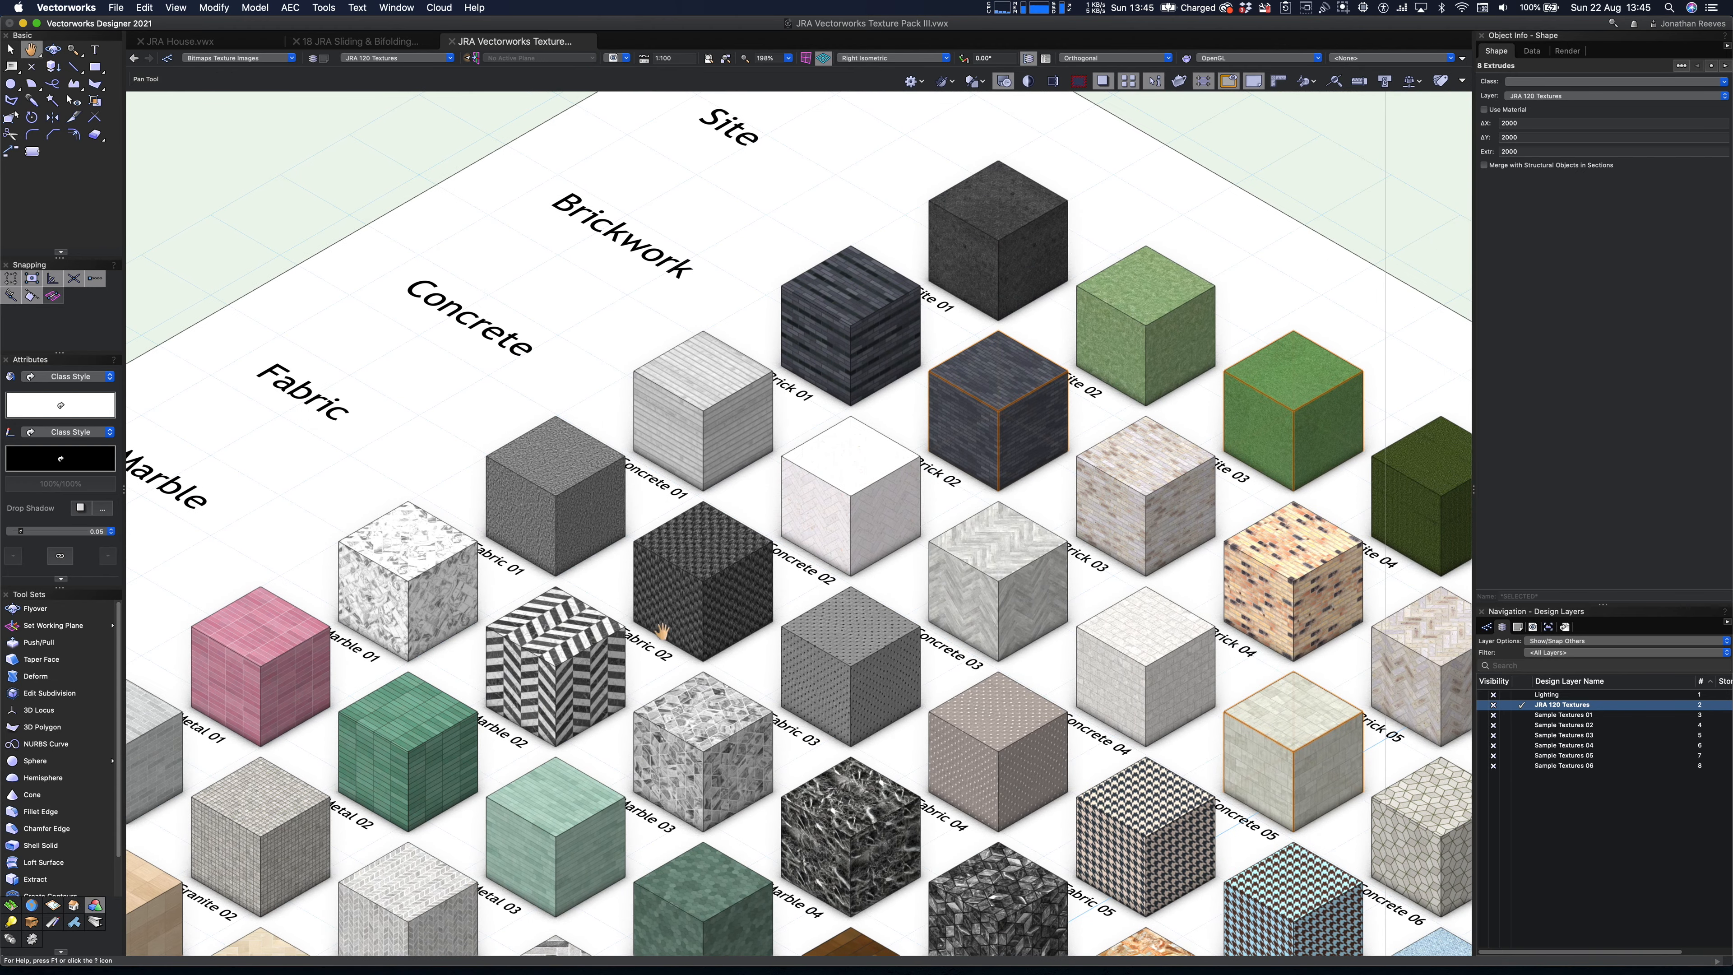
left_click(1012, 288, "shift")
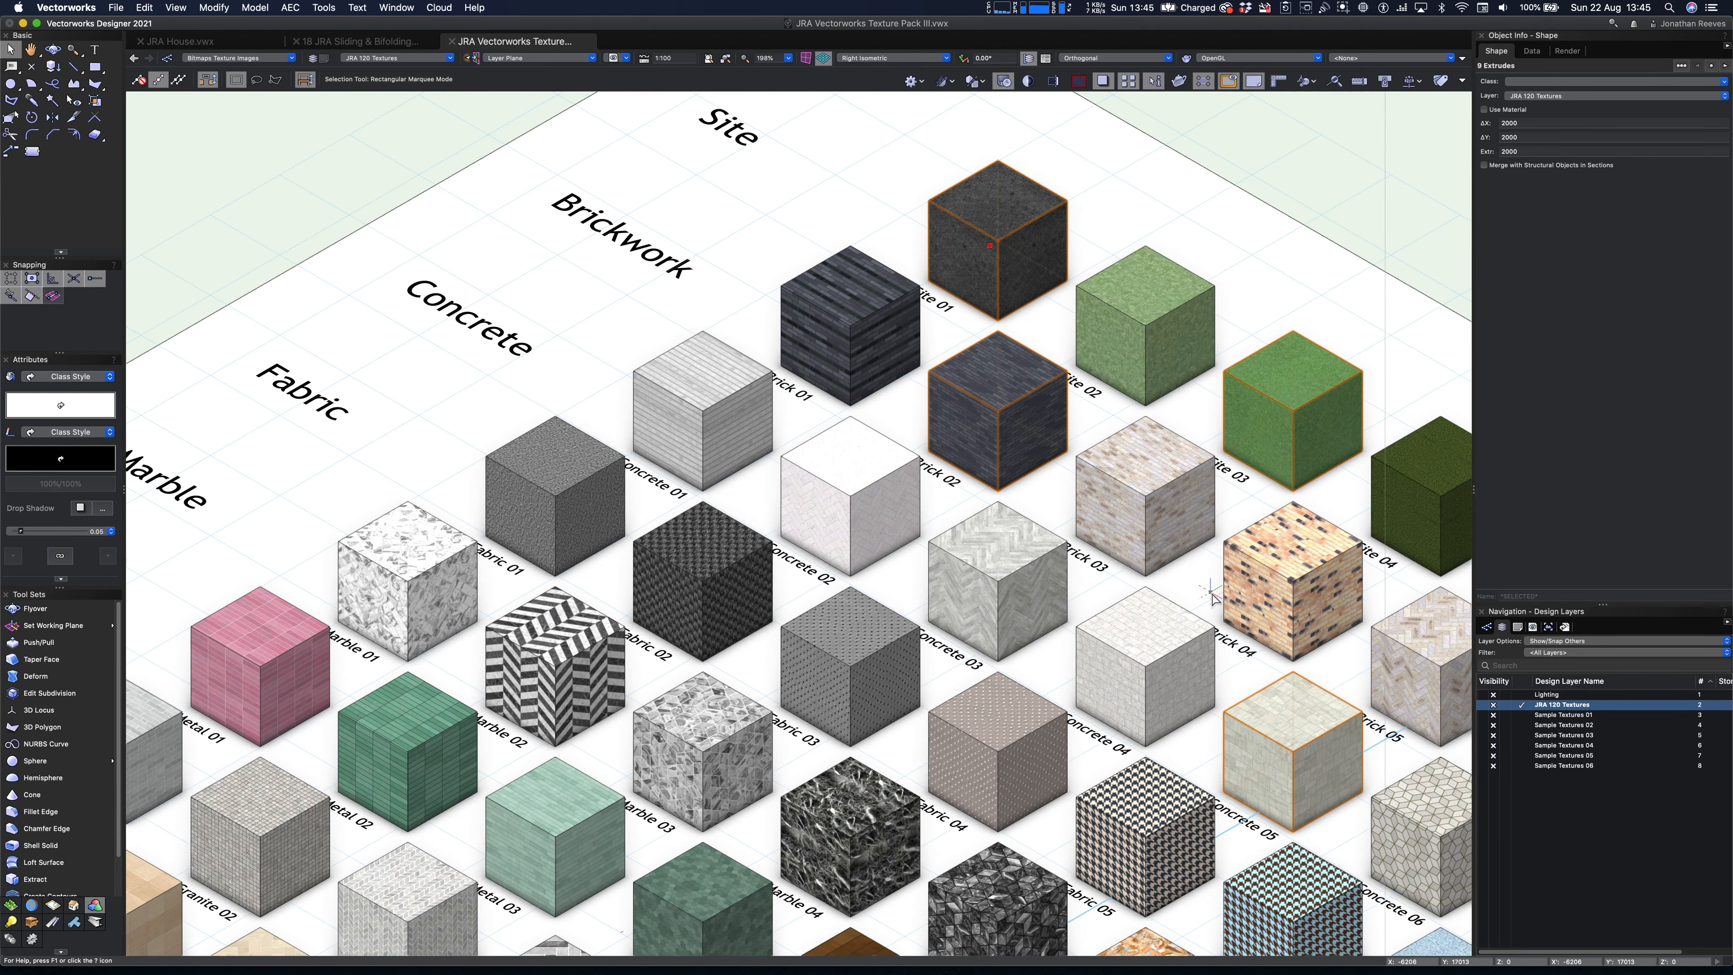
left_click_drag(1293, 748, 669, 471)
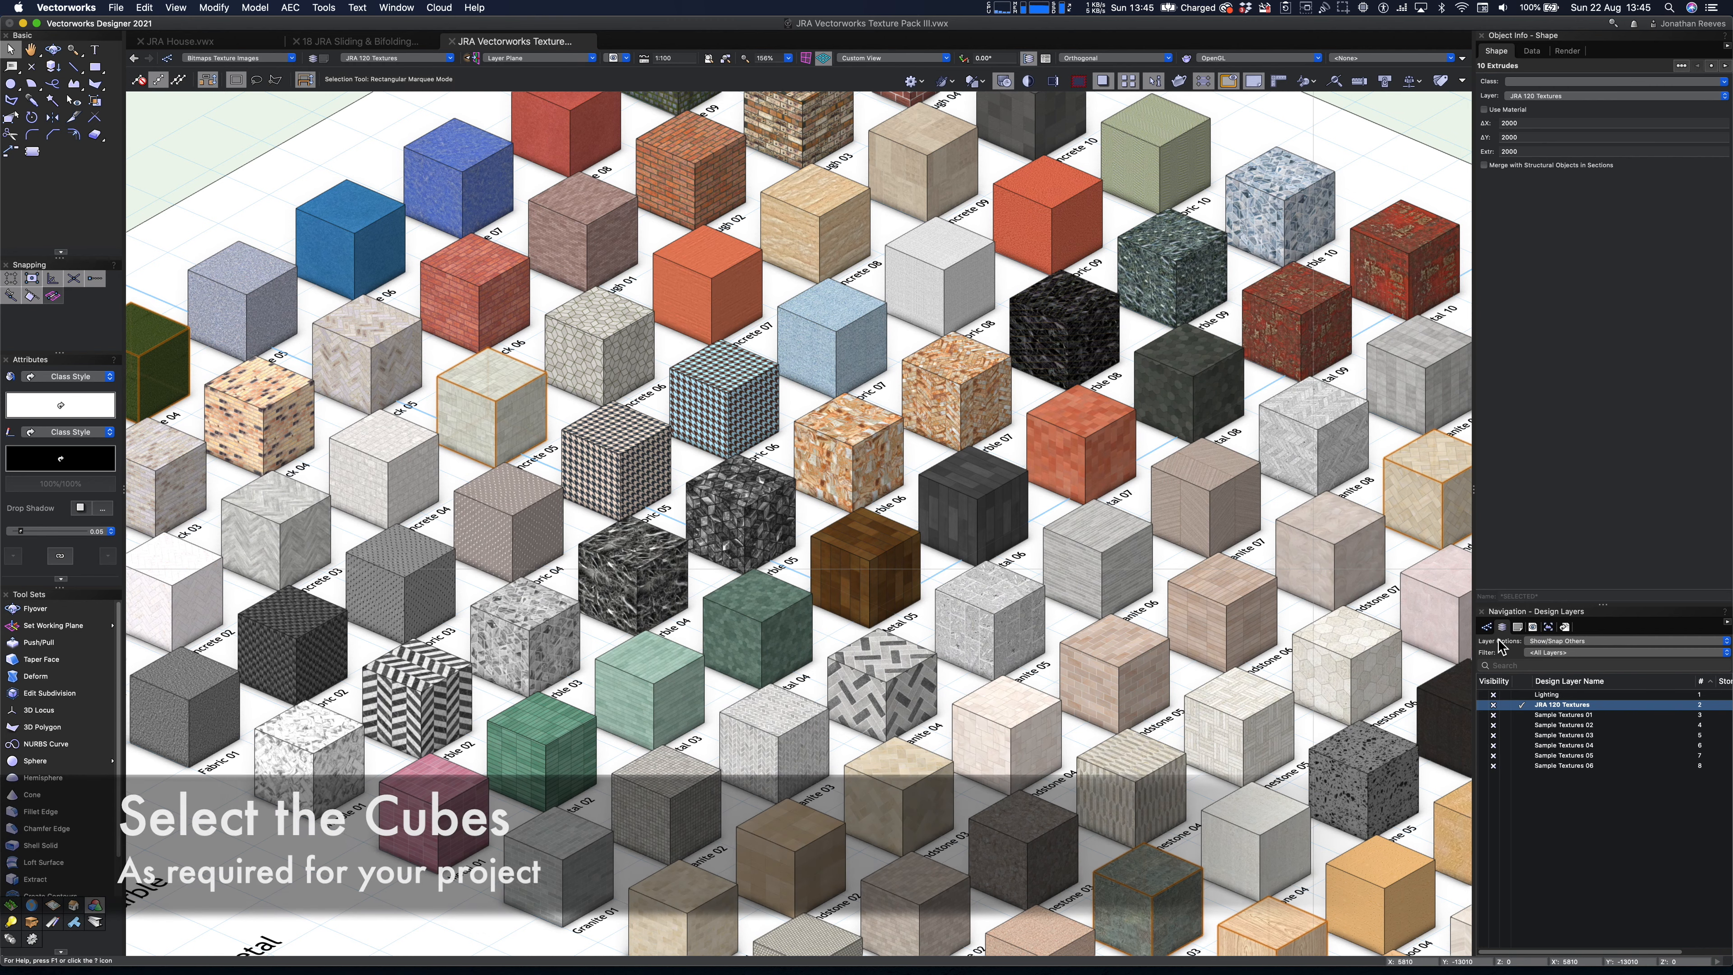
- Show the class list and paste the chosen texture cubes into the JRA House.vwx file
left_click(1488, 627)
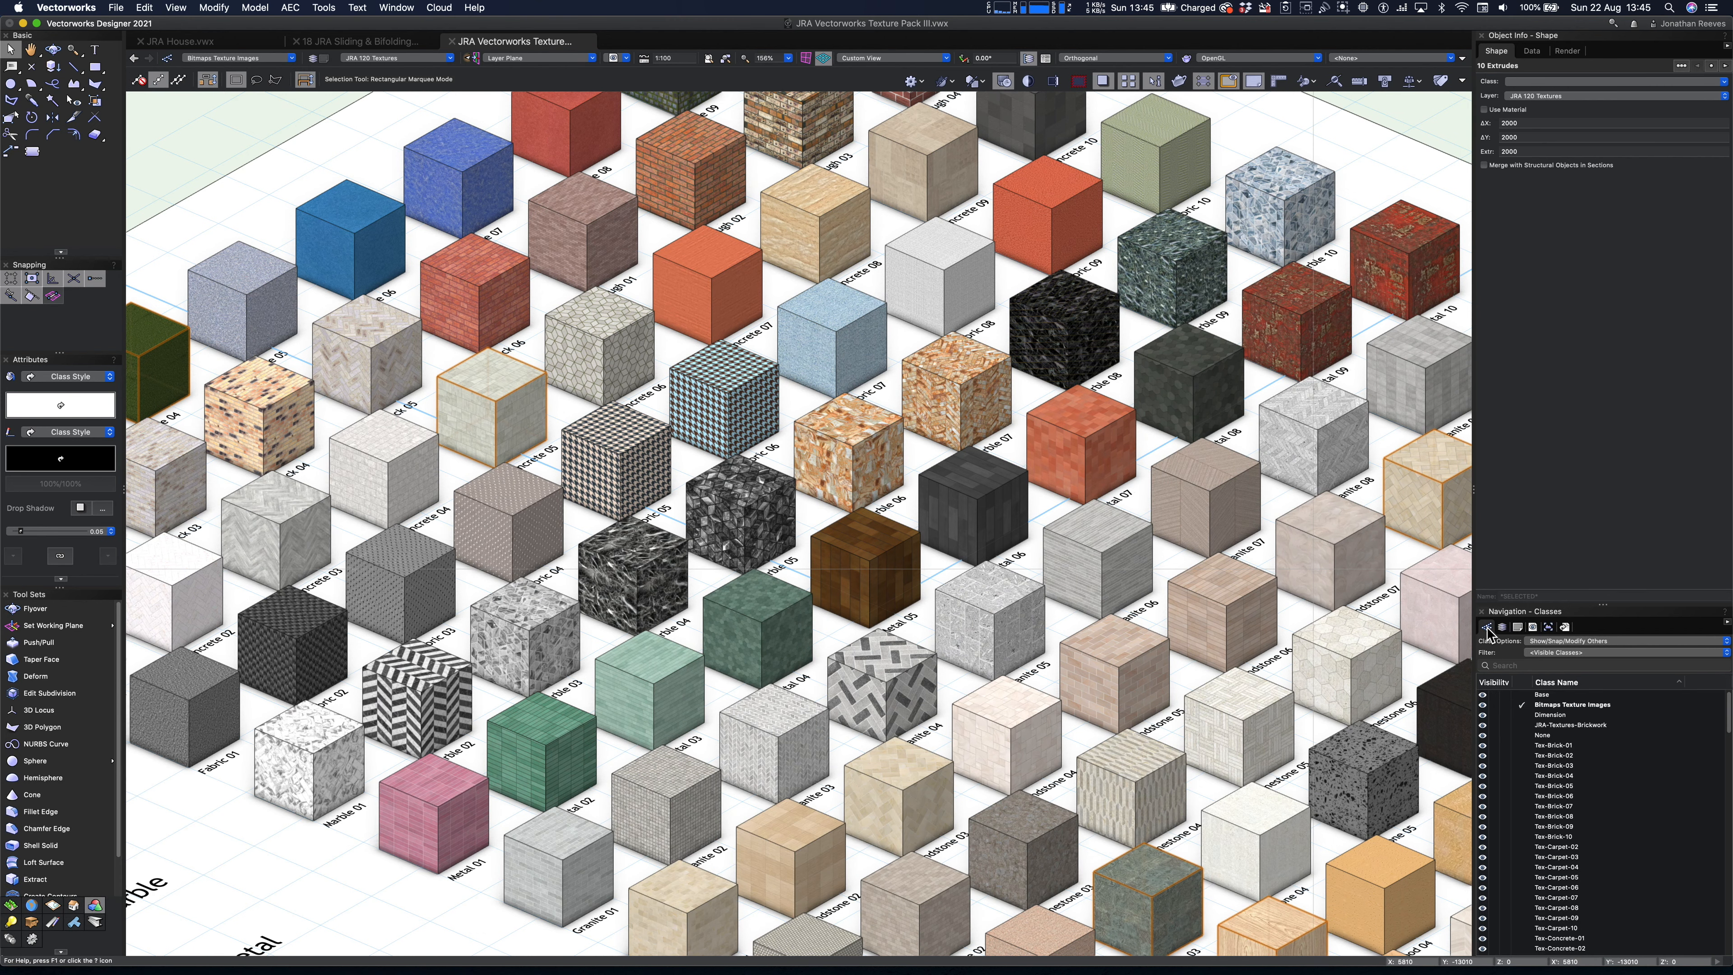
scroll(1550, 778, "down", 10)
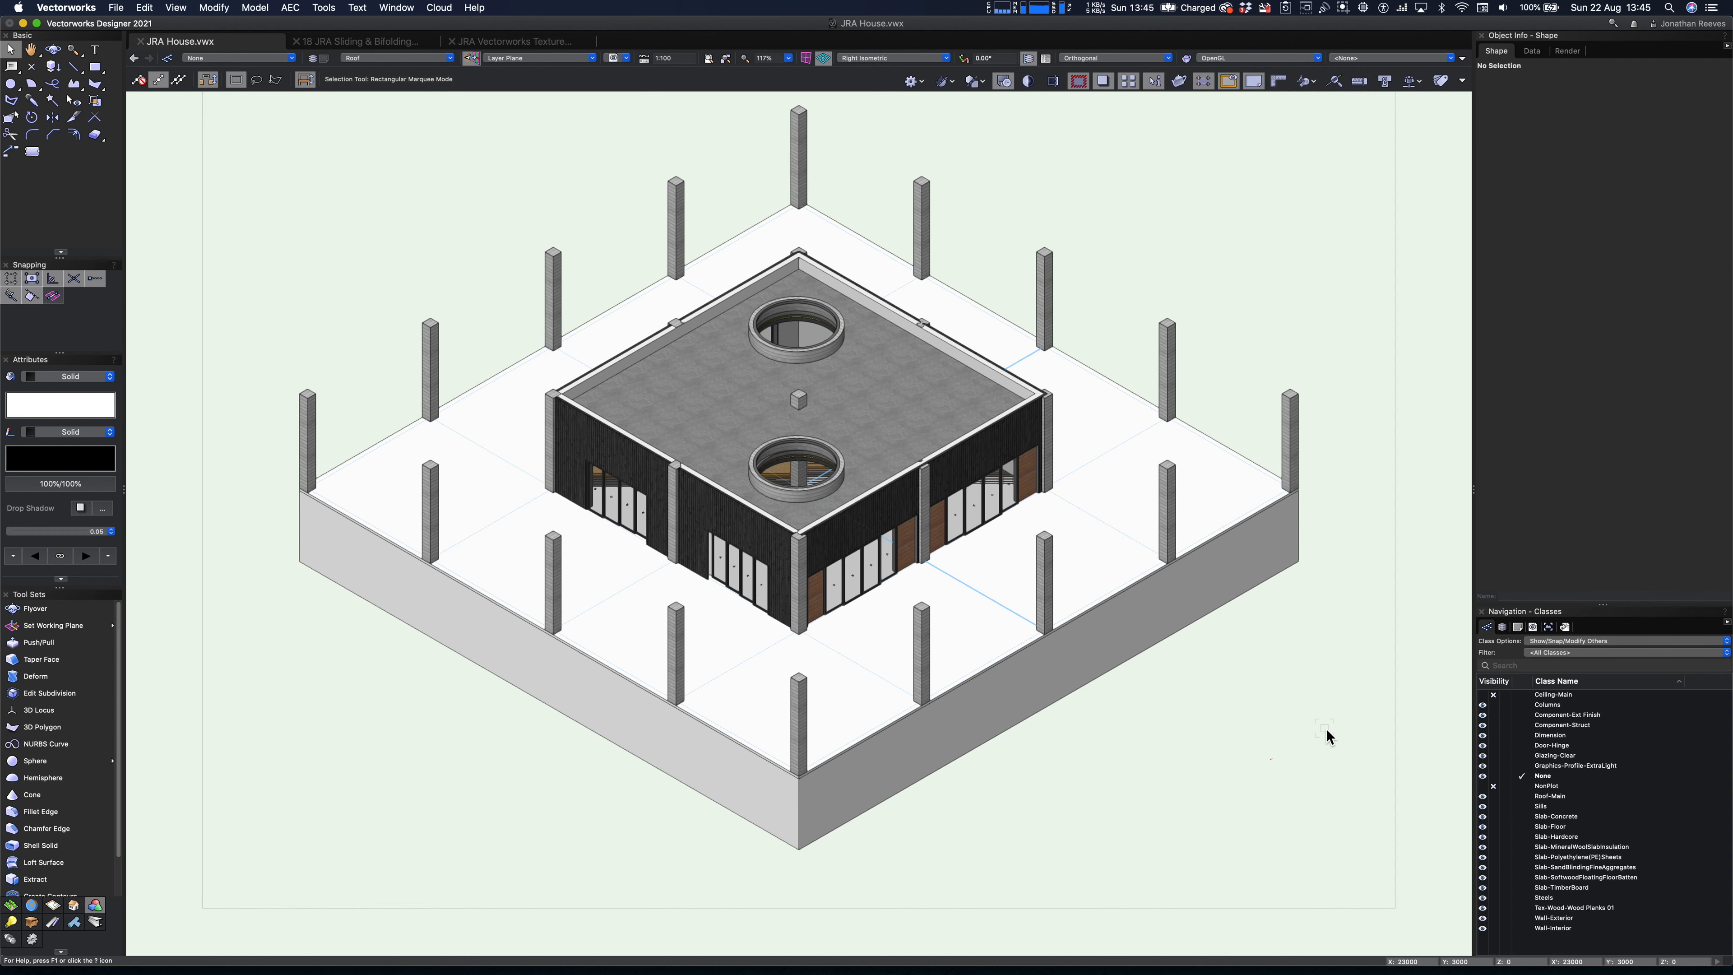
key("super+v")
scroll(1161, 735, "down", 5)
- In Top/Plan view, align the pasted texture cubes horizontally and distribute them vertically so they form one line
key("super+5")
left_click_drag(734, 410, 853, 440)
key("super+equal")
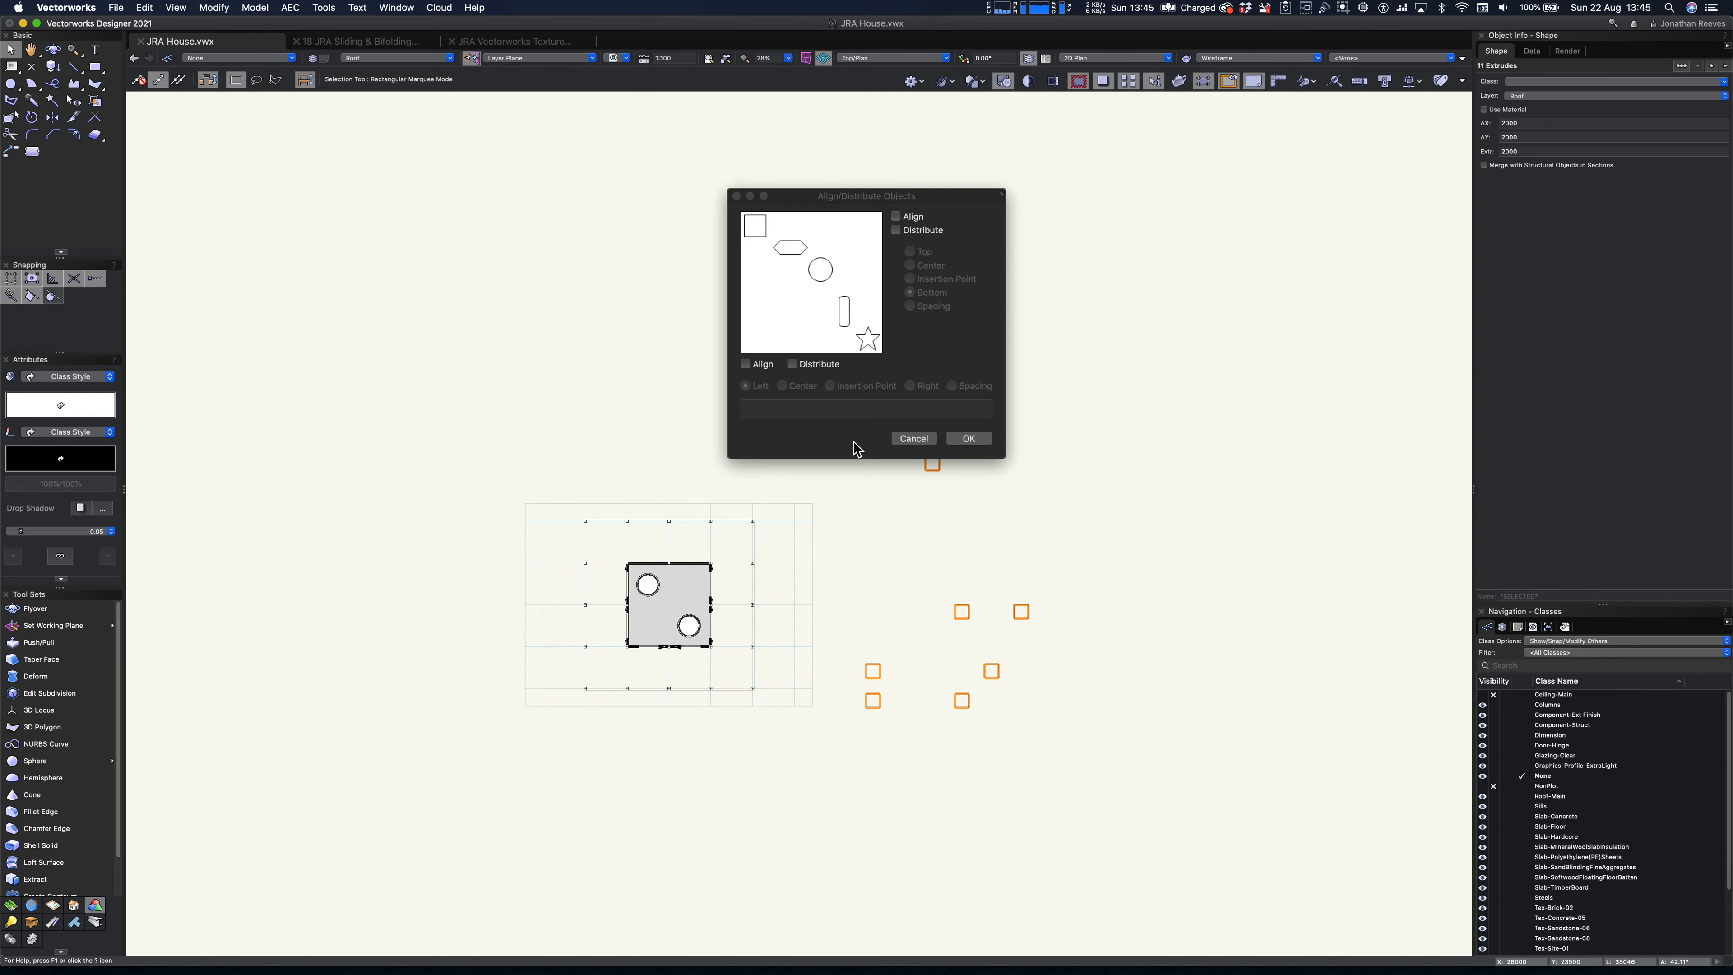
left_click(757, 363)
left_click(896, 230)
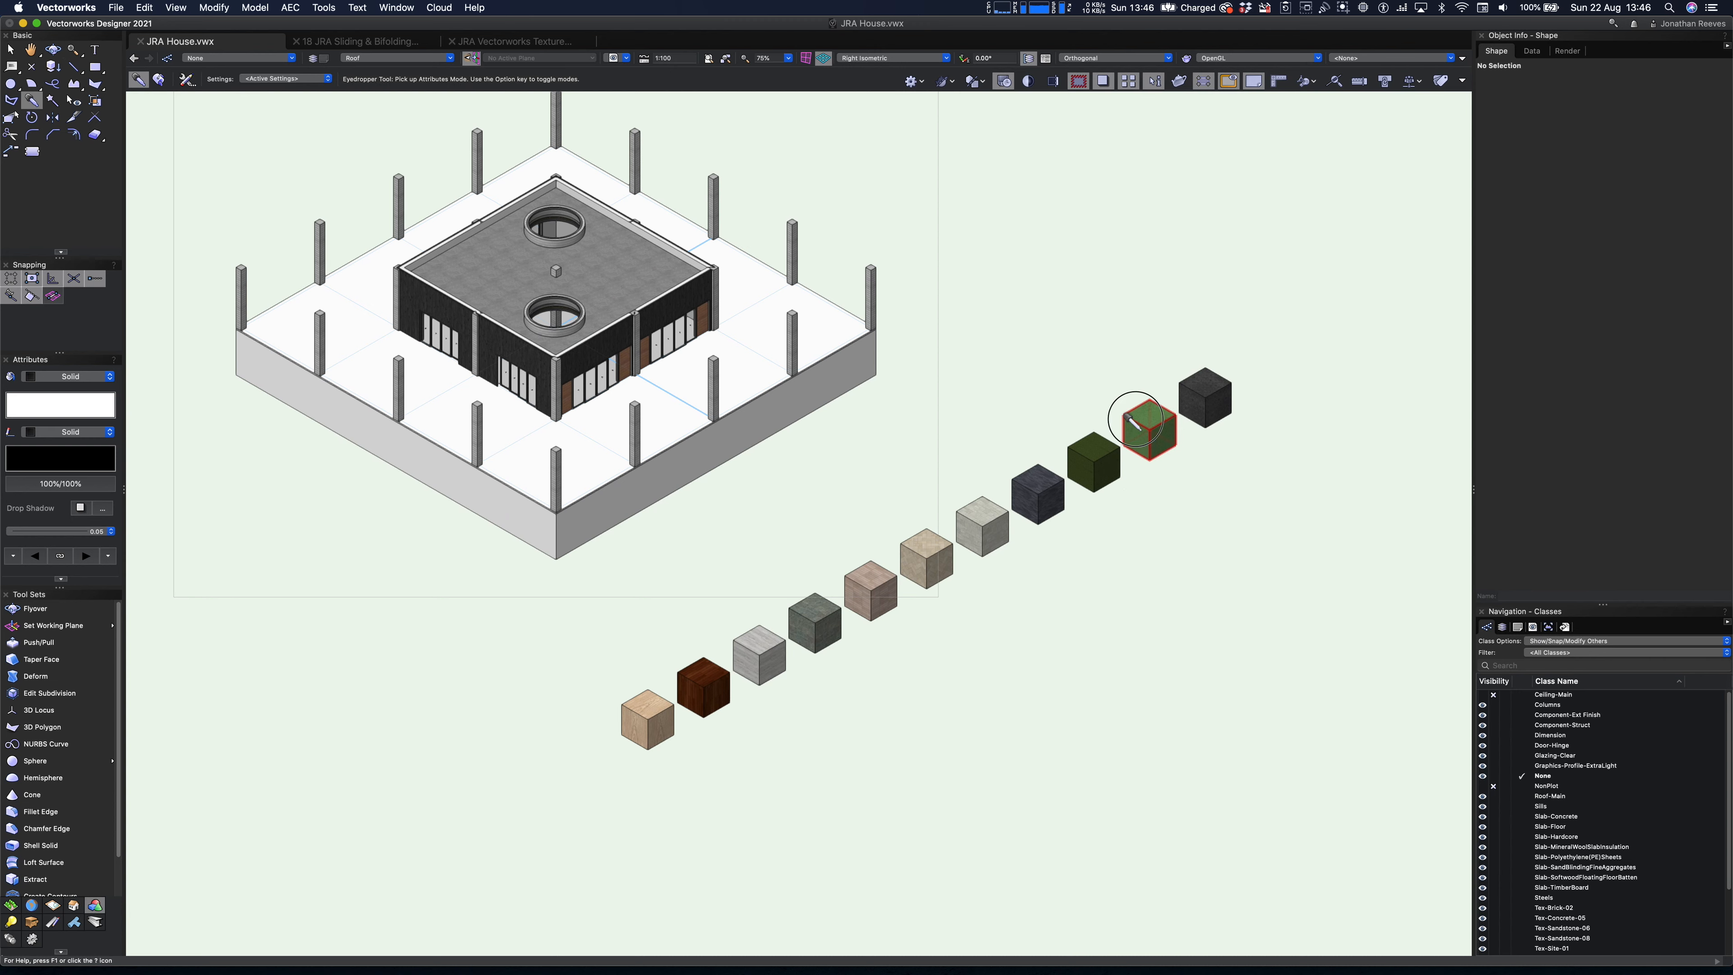
- Transfer the class and texture of the Site 03 grass cube to the ground slab with the Eyedropper tool
left_click(1133, 420)
left_click(753, 365)
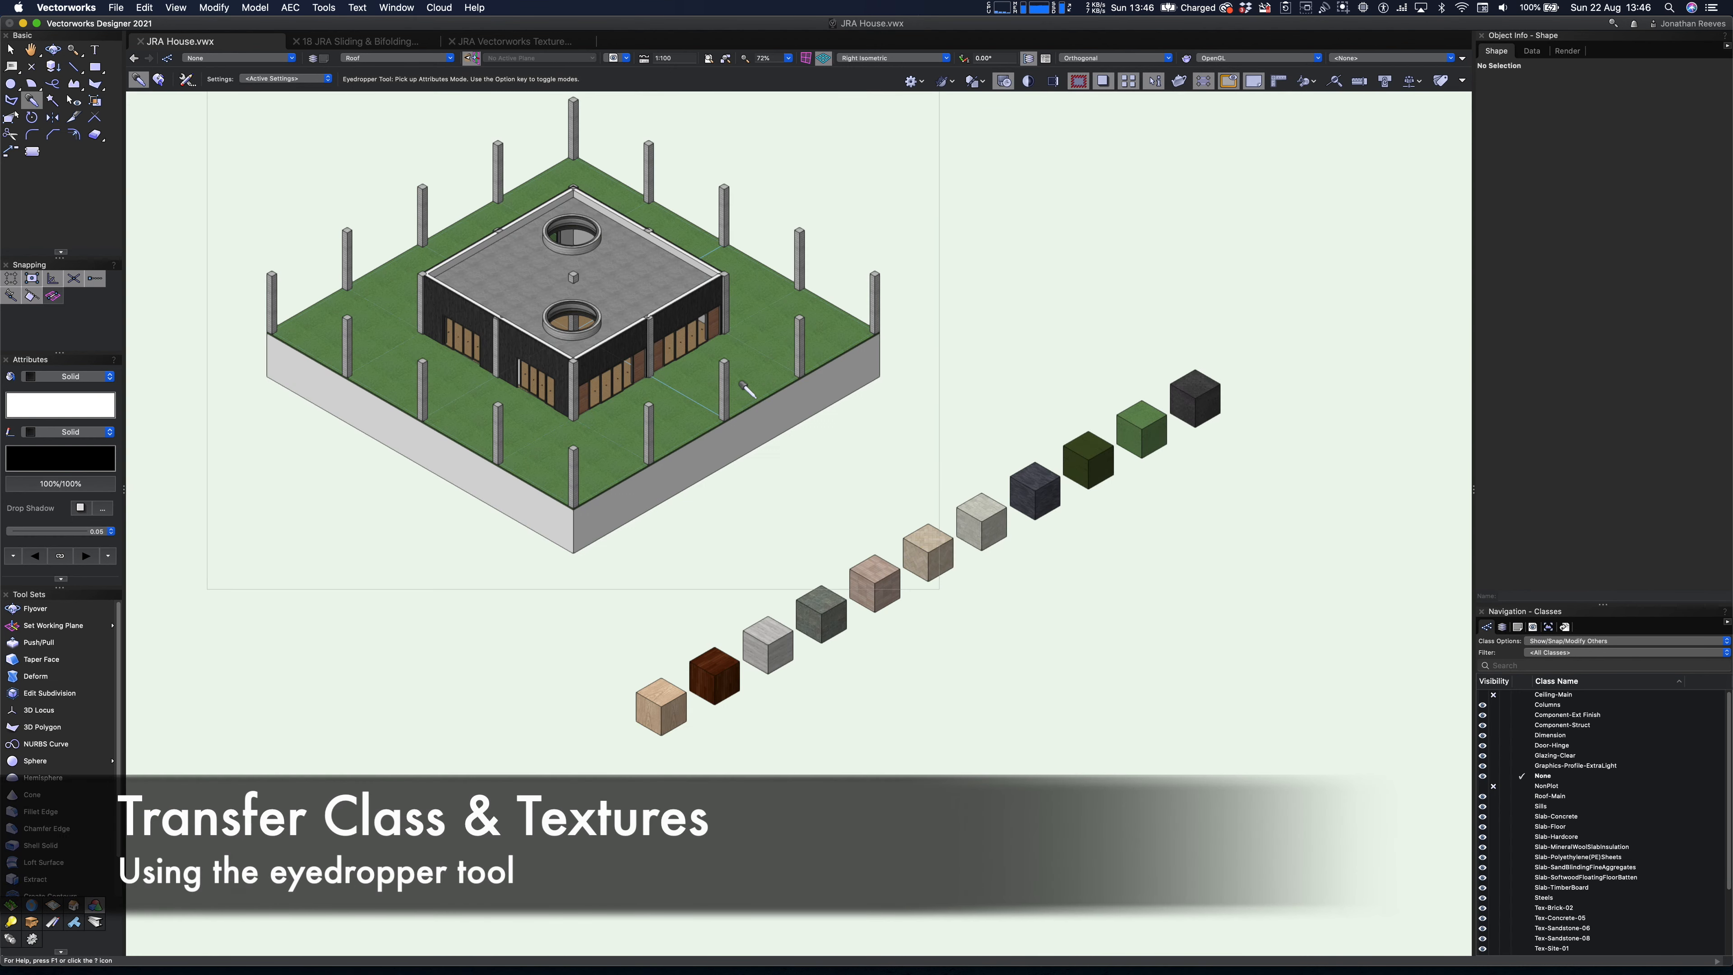
scroll(755, 386, "up", 5)
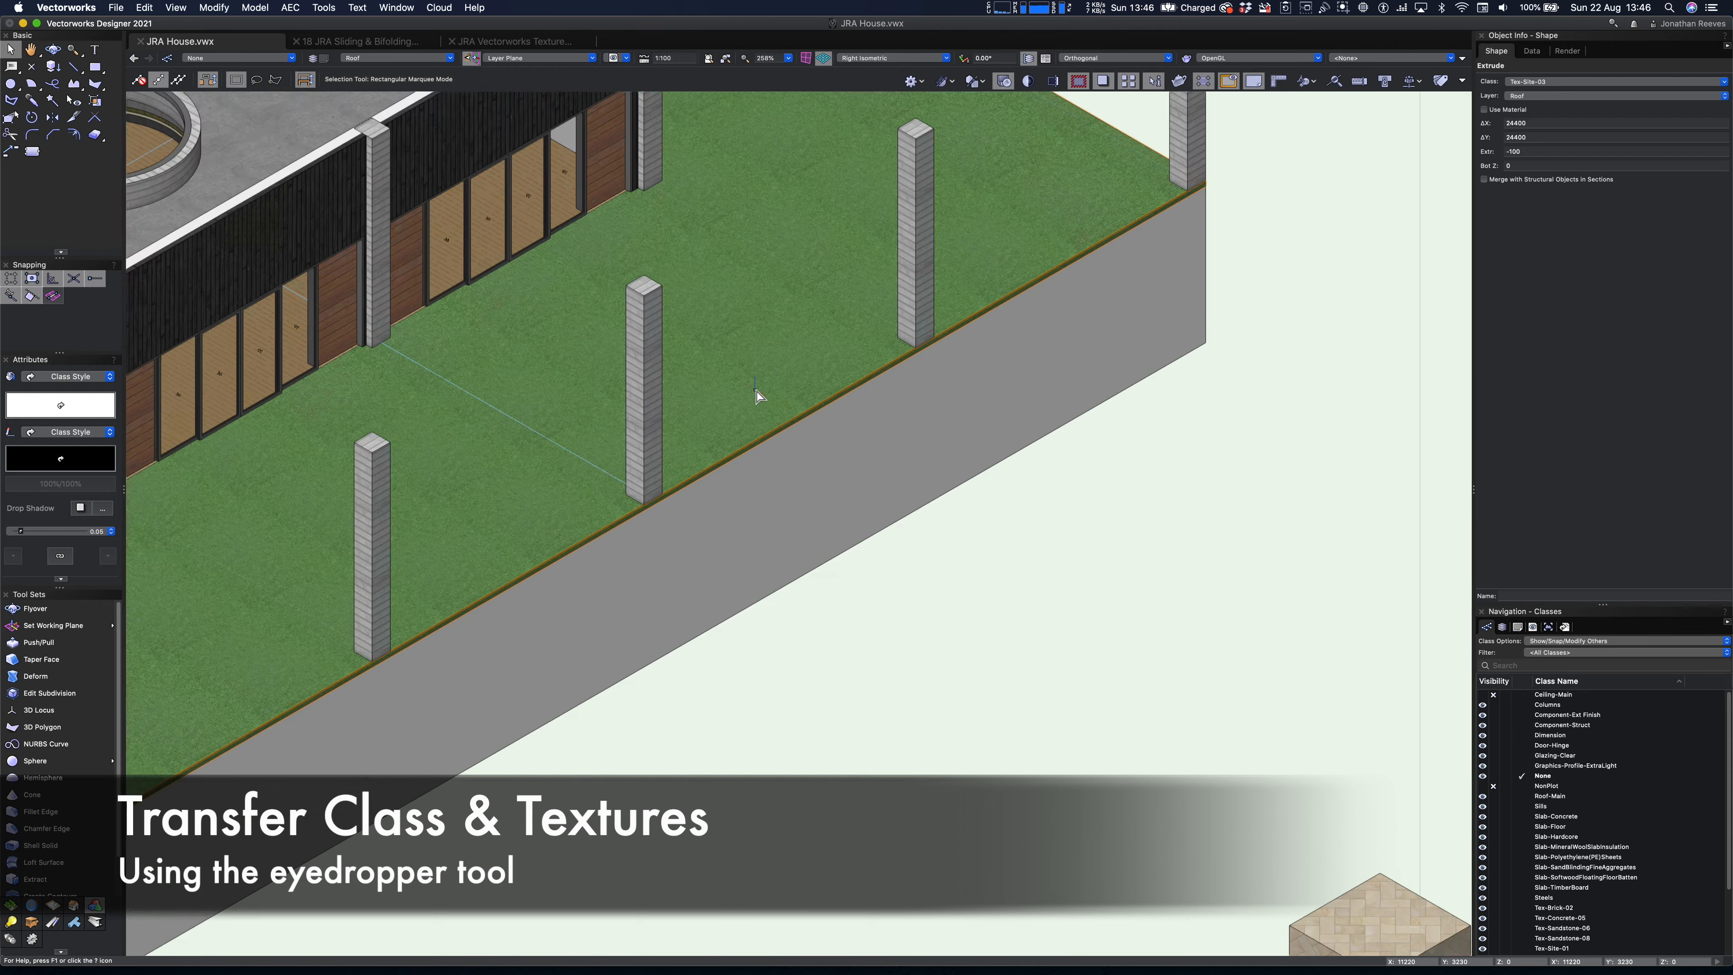
scroll(771, 451, "down", 2)
- Transfer the class and texture of the Concrete 05 cube to the deep block under the grass with the Eyedropper tool
key("i")
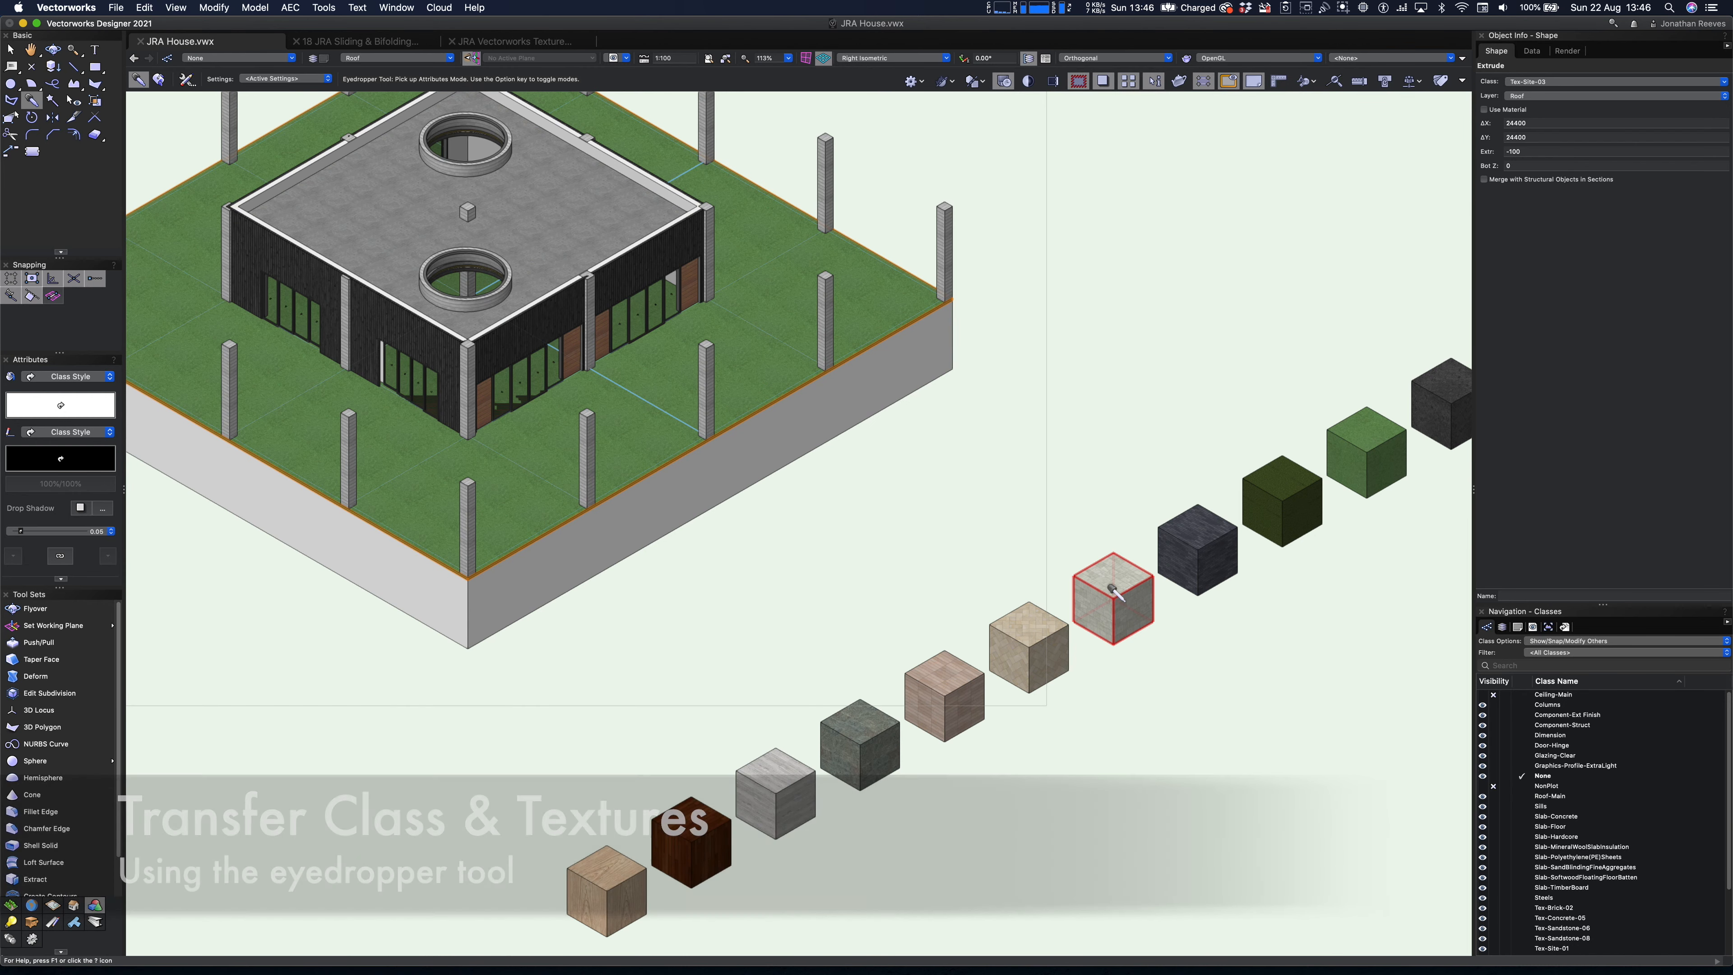
left_click(1073, 582)
left_click(763, 434, "alt")
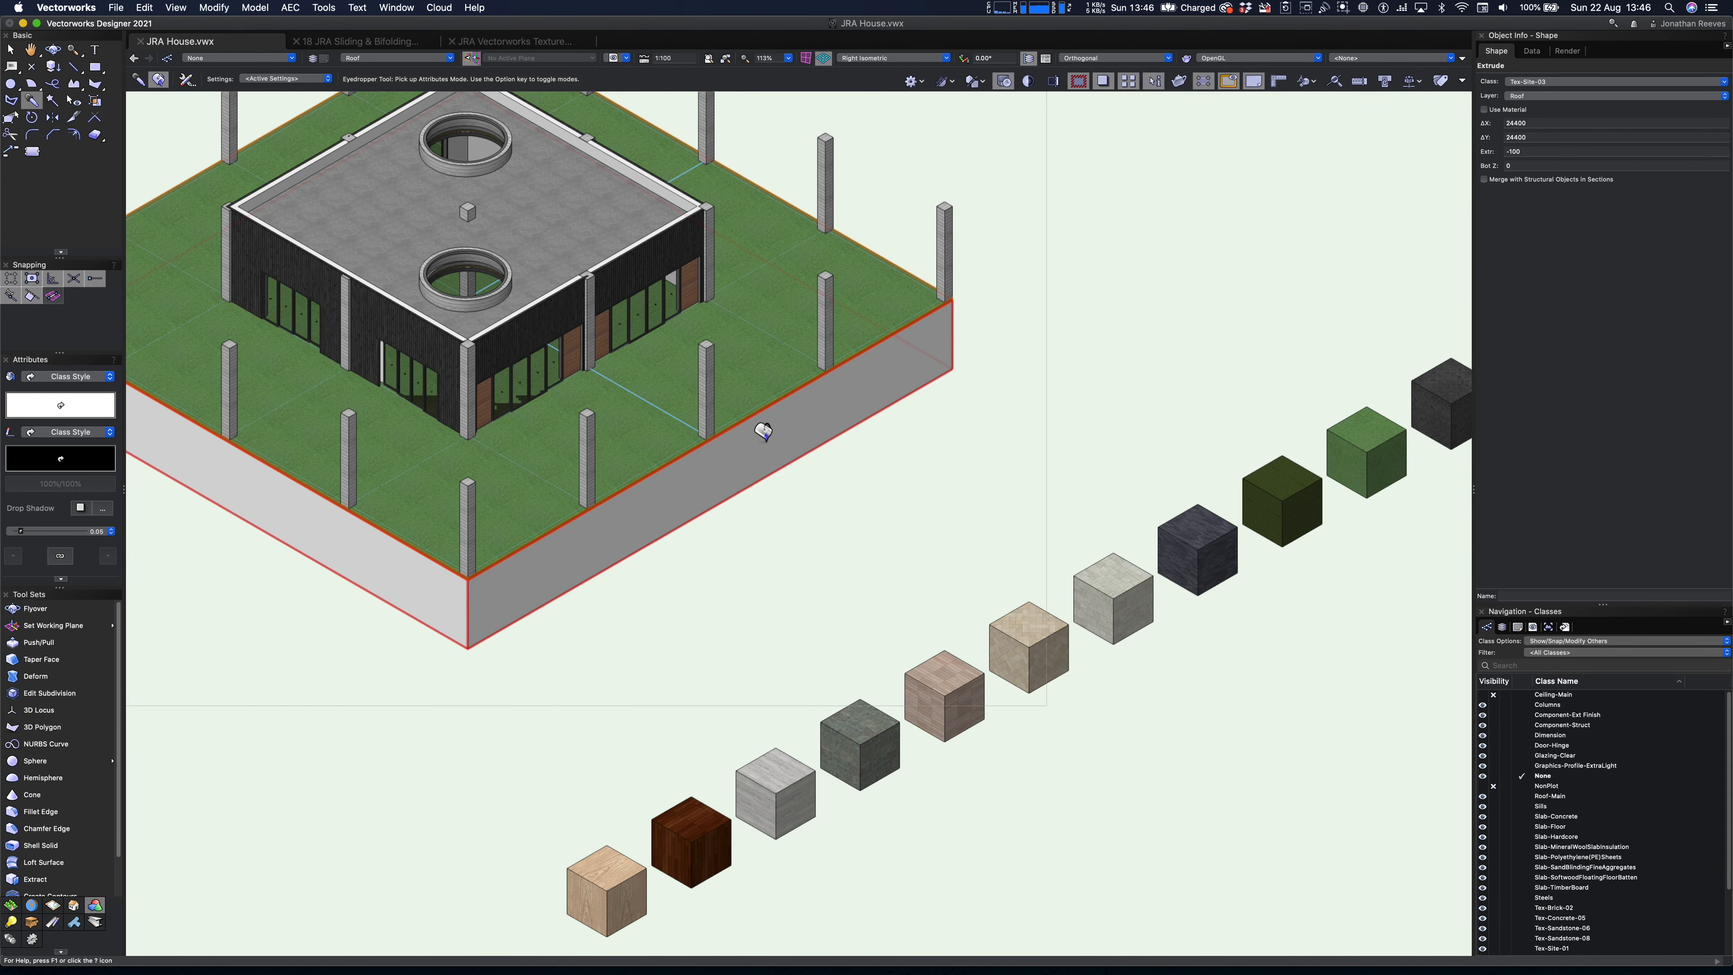
key("x")
scroll(929, 548, "down", 3)
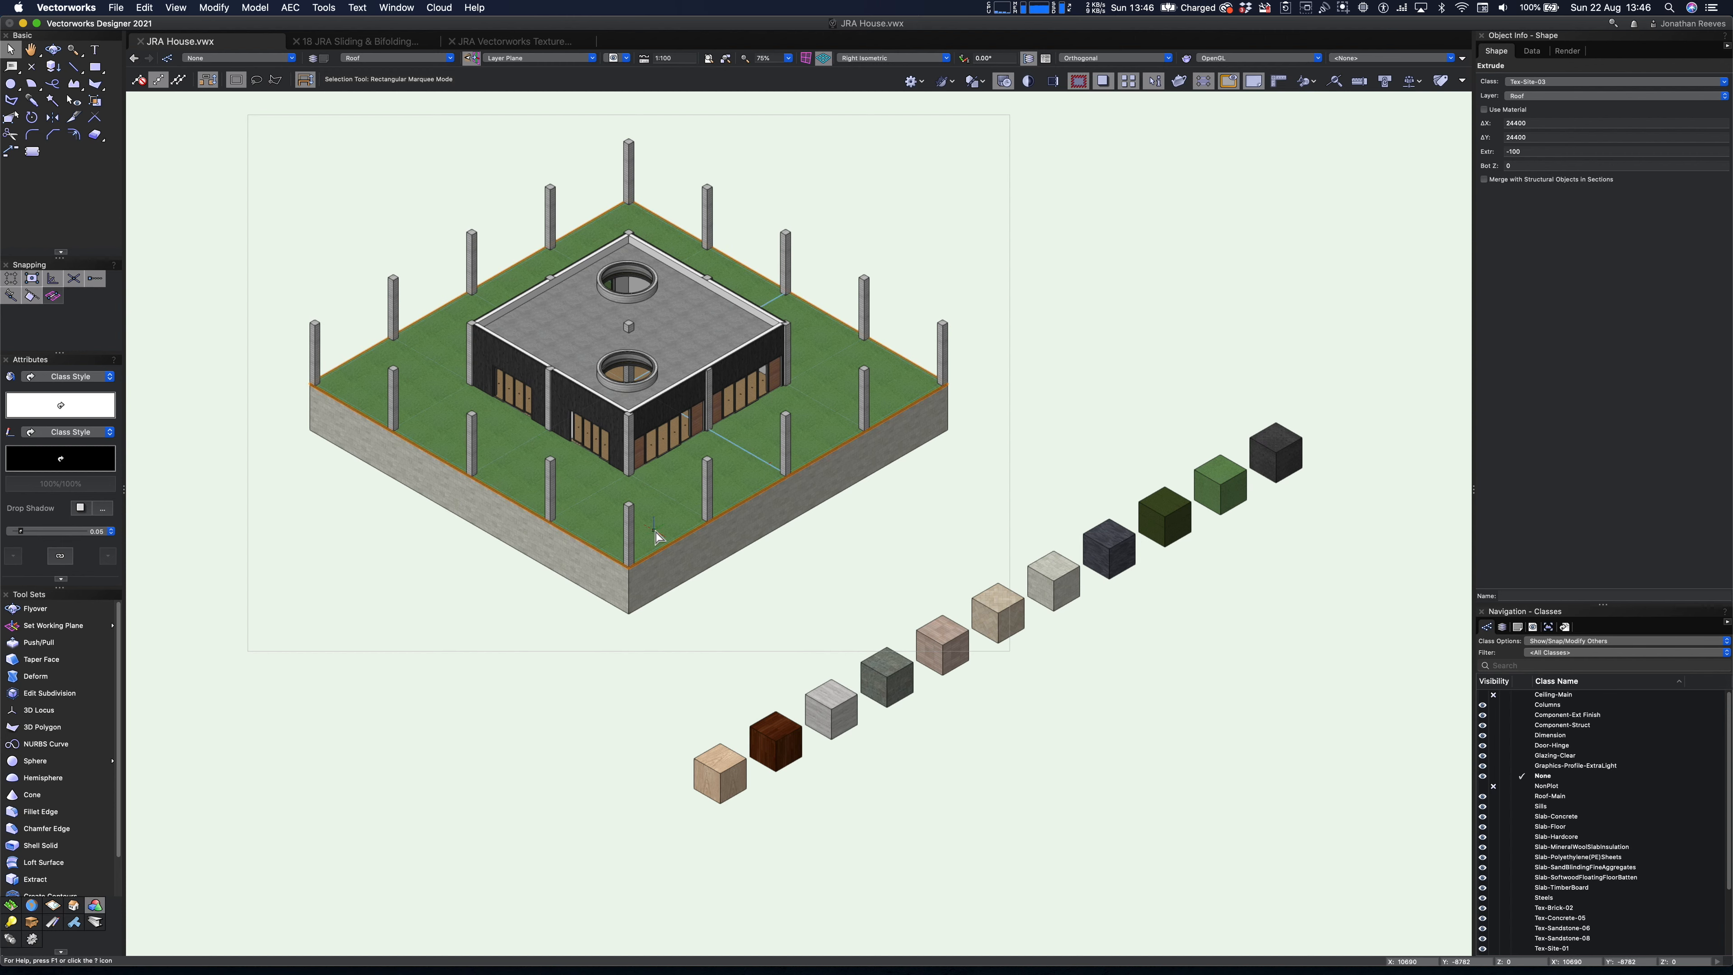
- Move the grass ground slab in 3D with a Z offset of -100
key("alt+super+m")
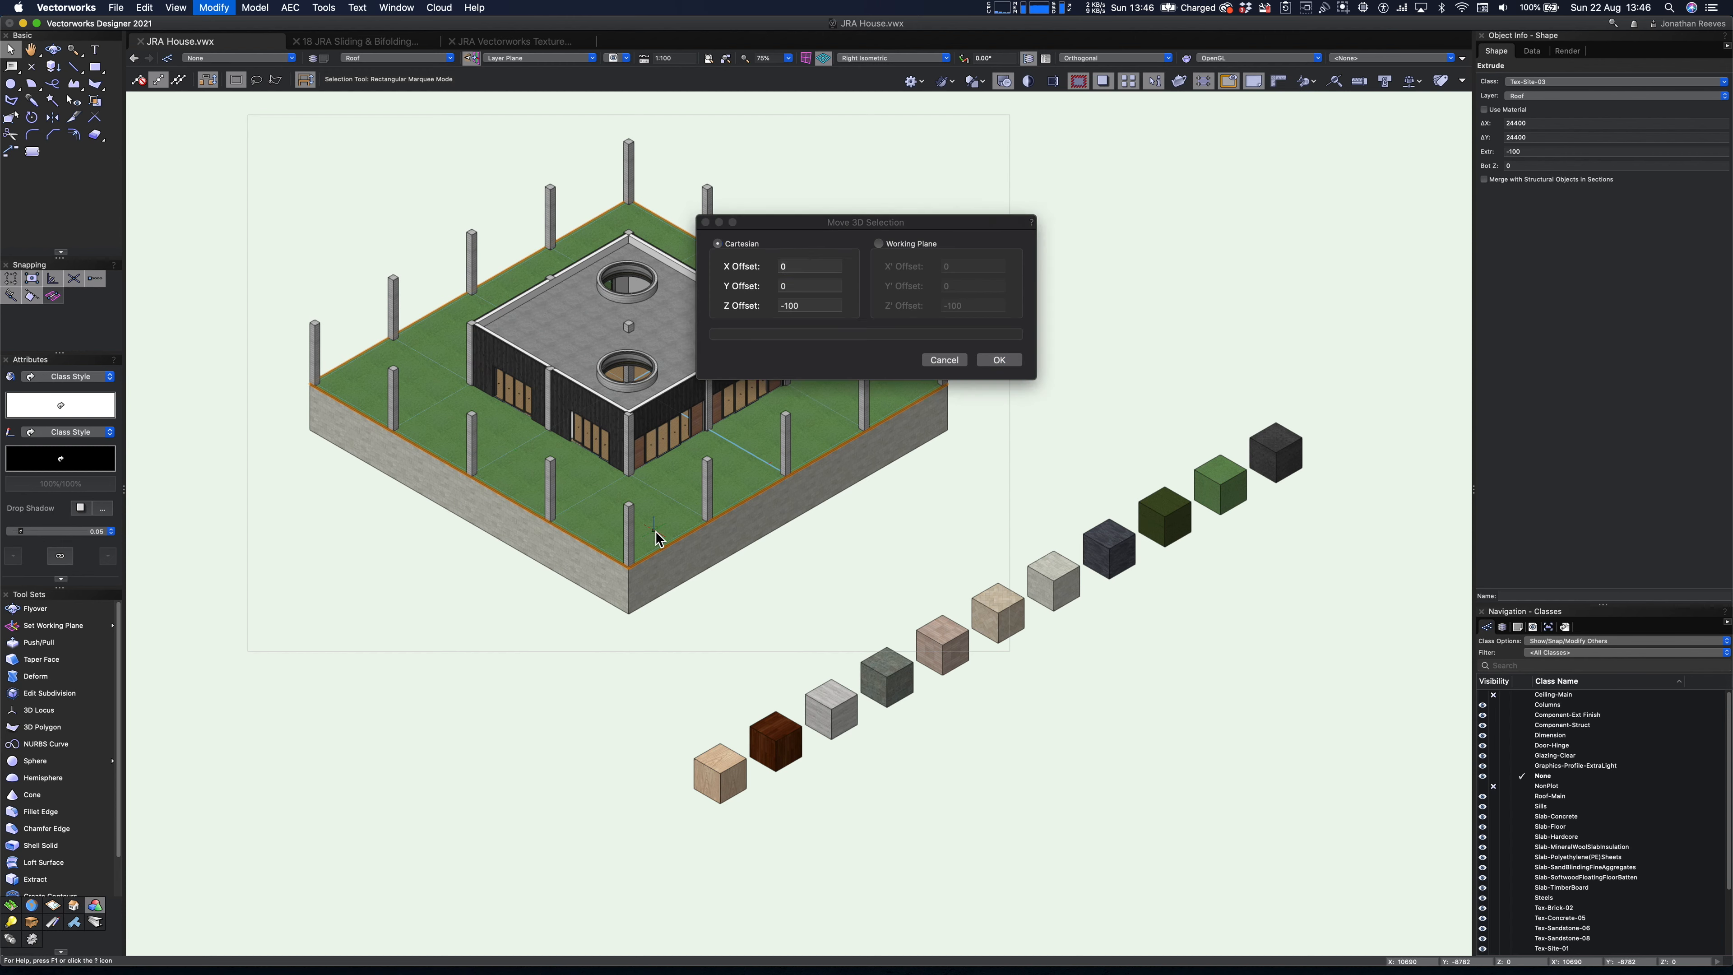
key("Tab")
key("Tab")
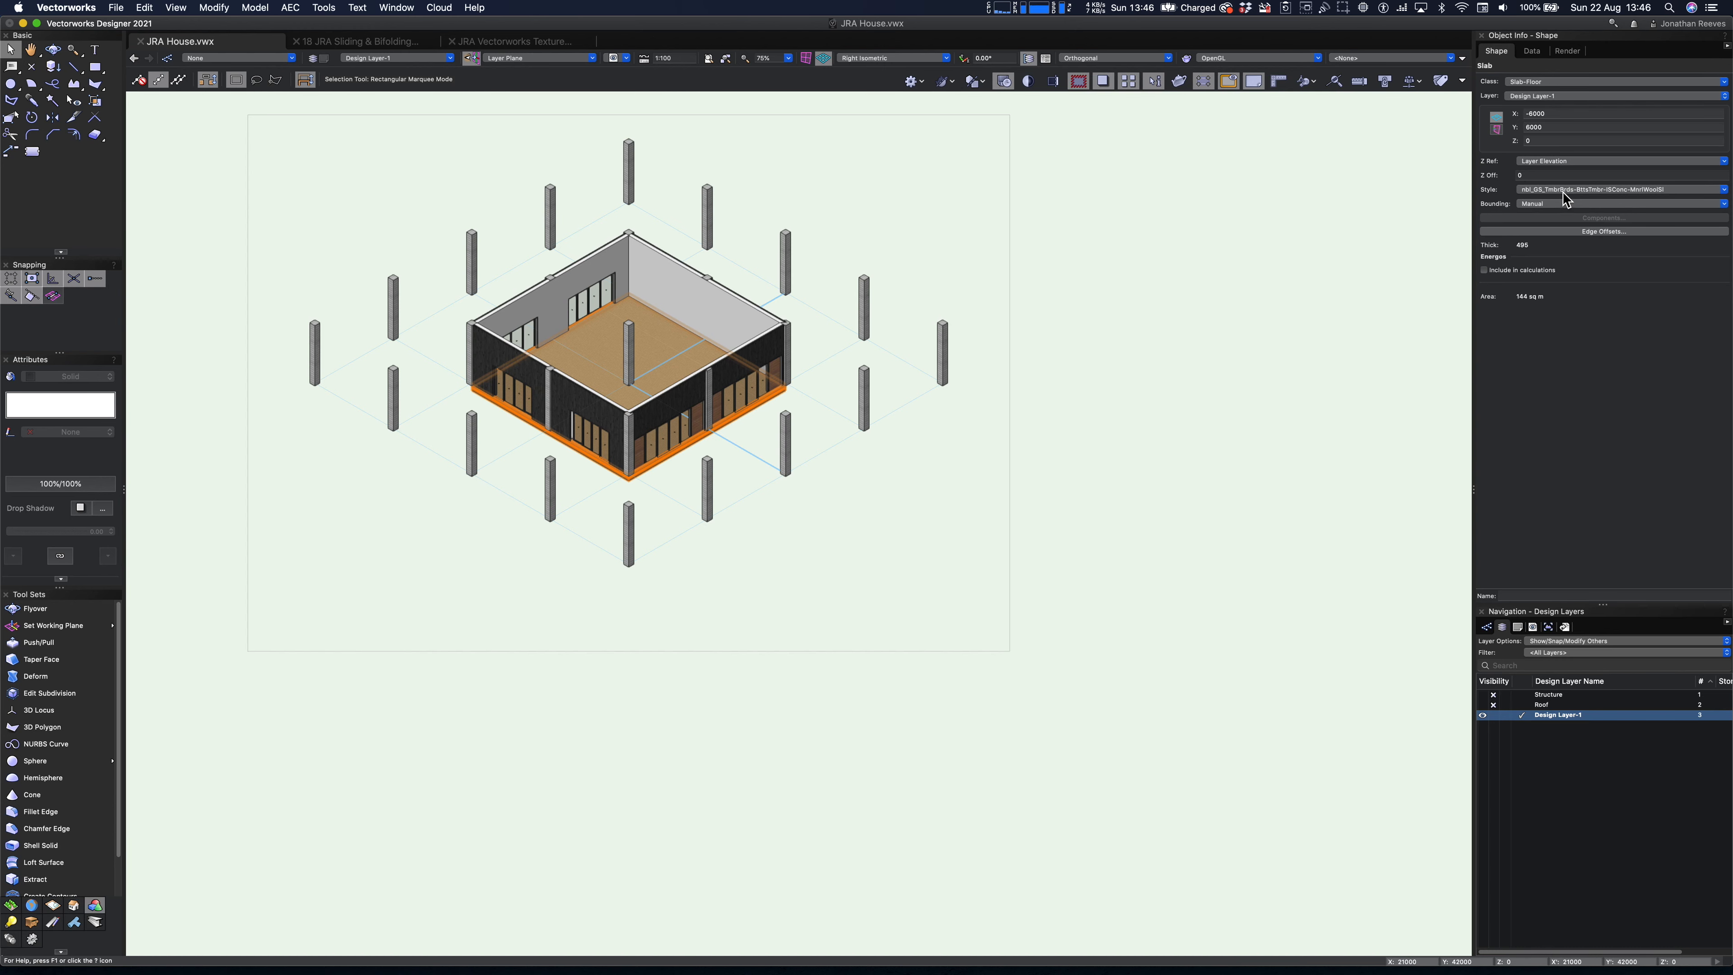
- Edit the floor slab's style so its TimberBoards component uses the class Tex-Wood-Wood Planks 01
left_click(1565, 194)
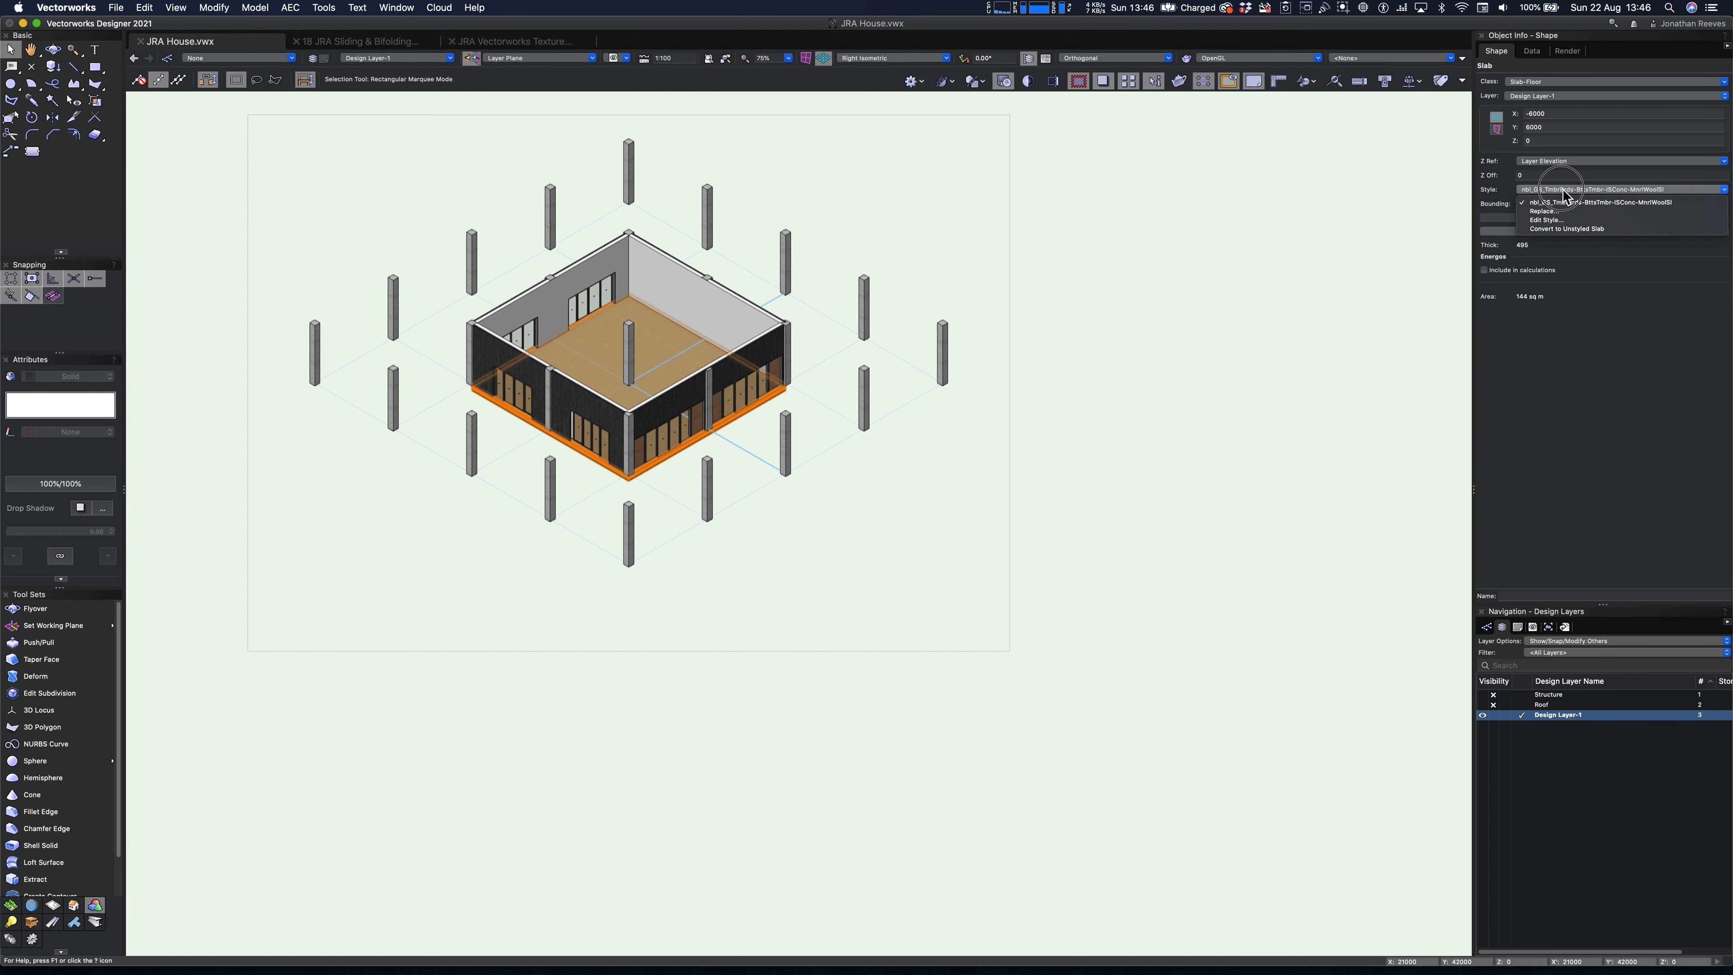
left_click(1547, 220)
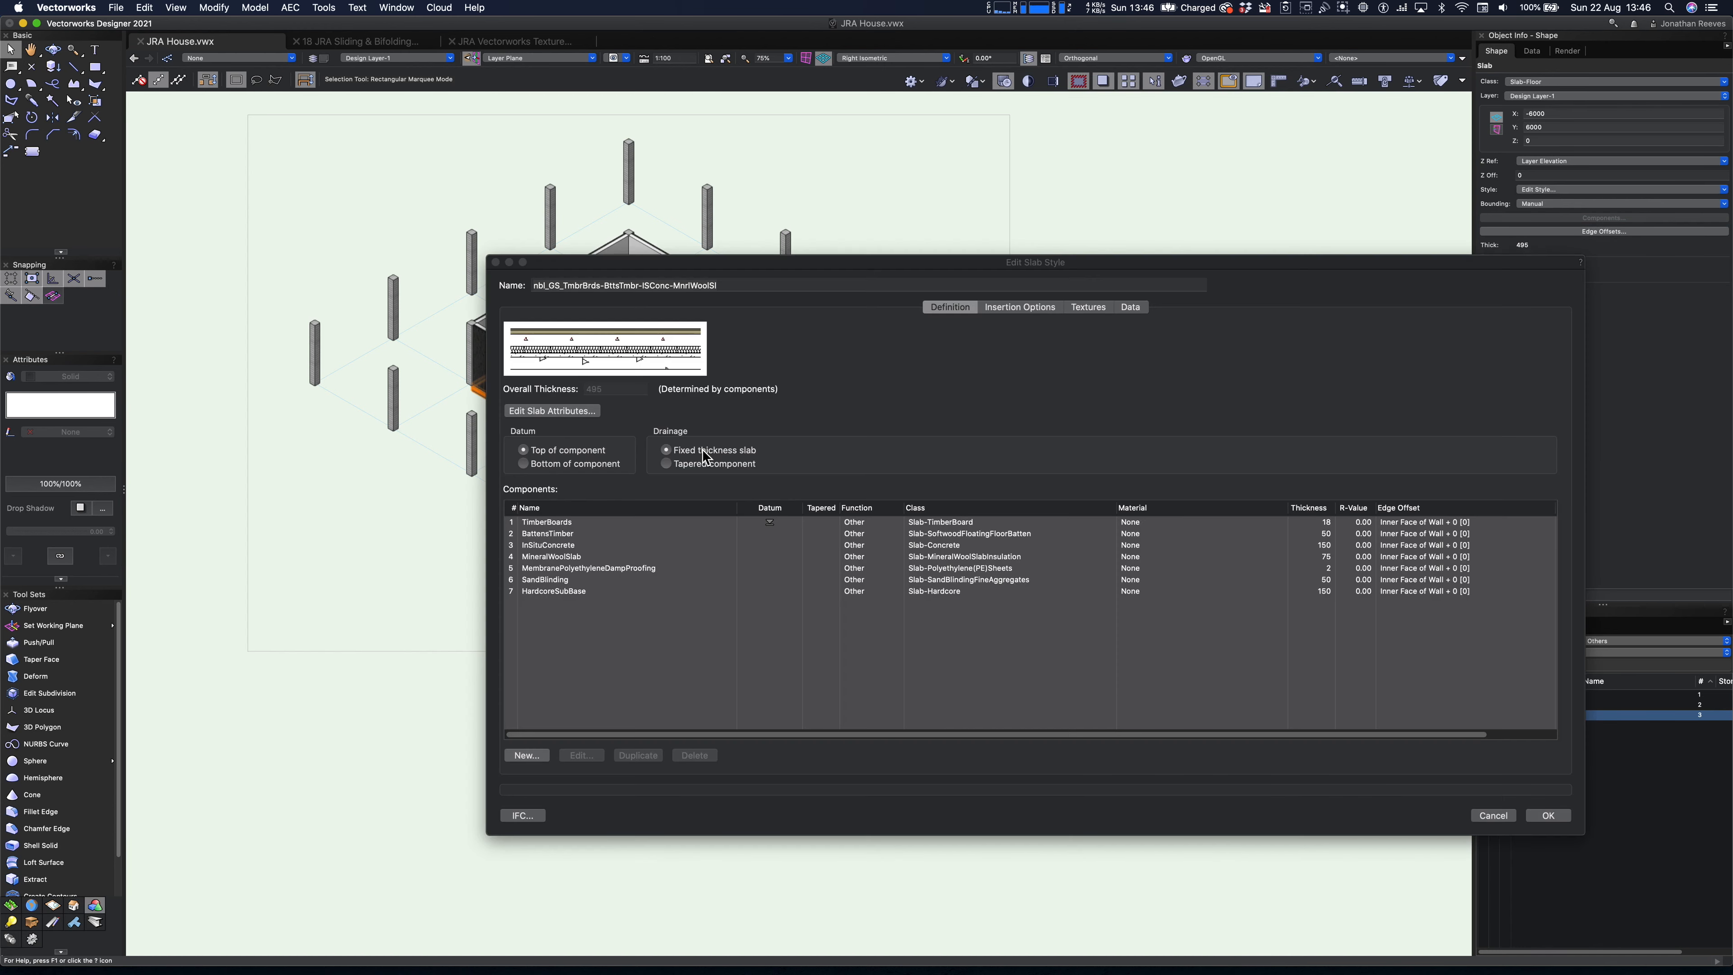
left_click(945, 522)
left_click(948, 523)
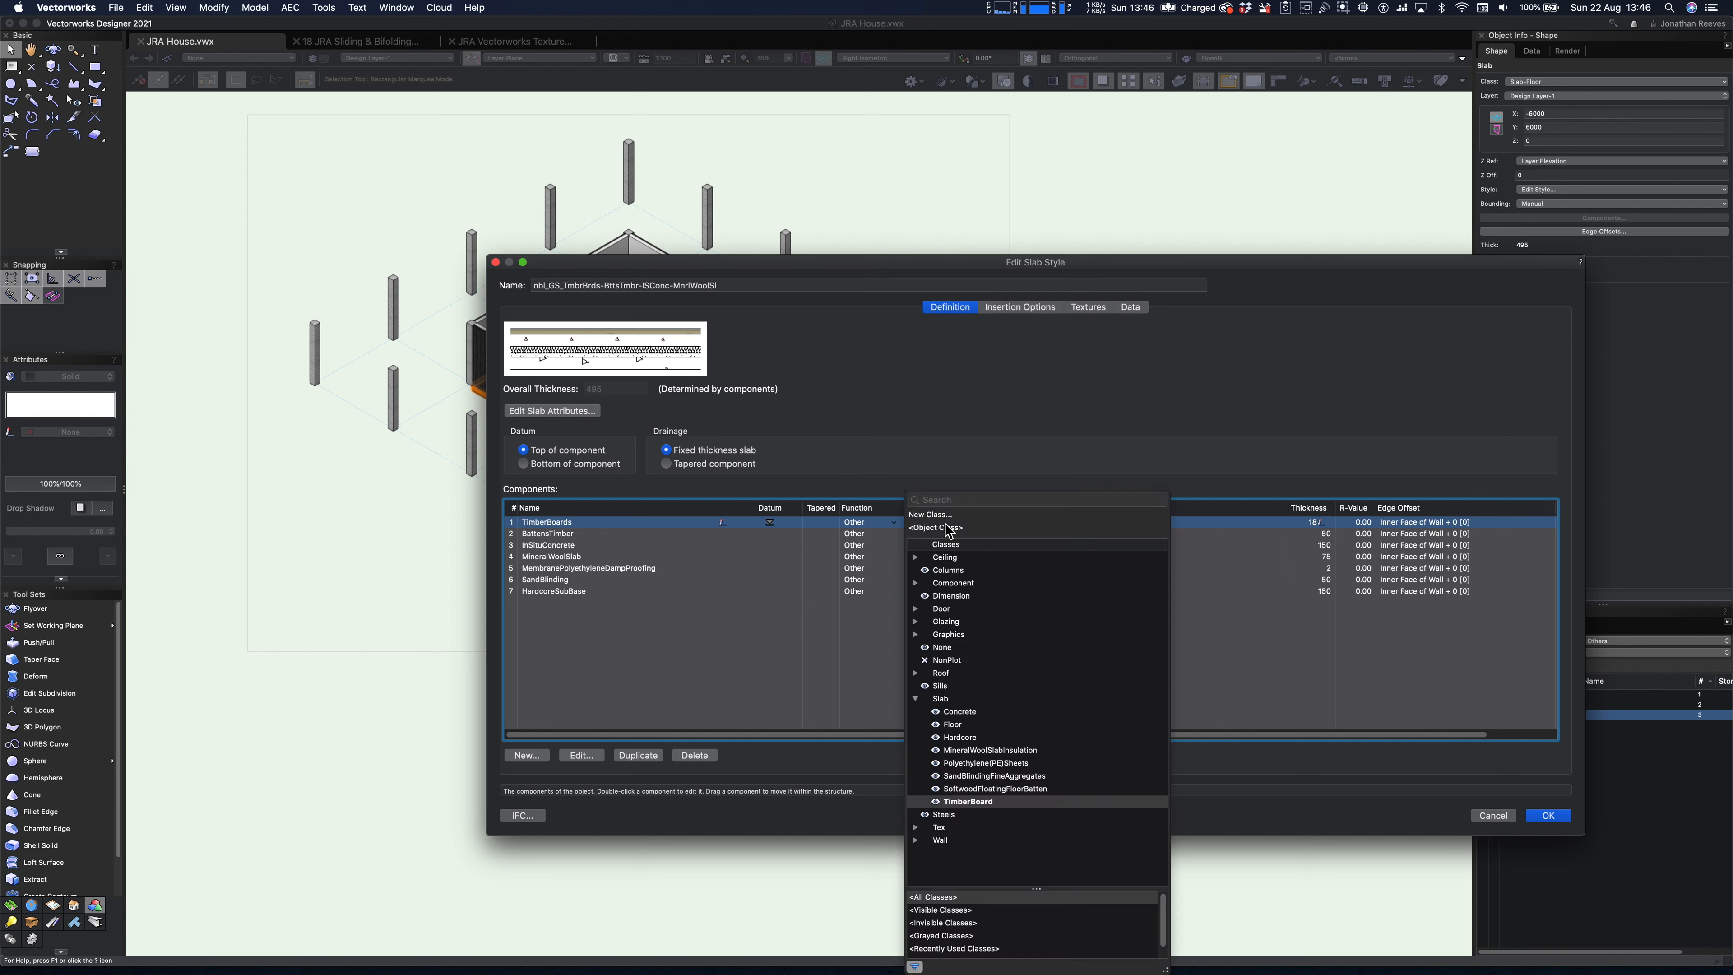
key("Escape")
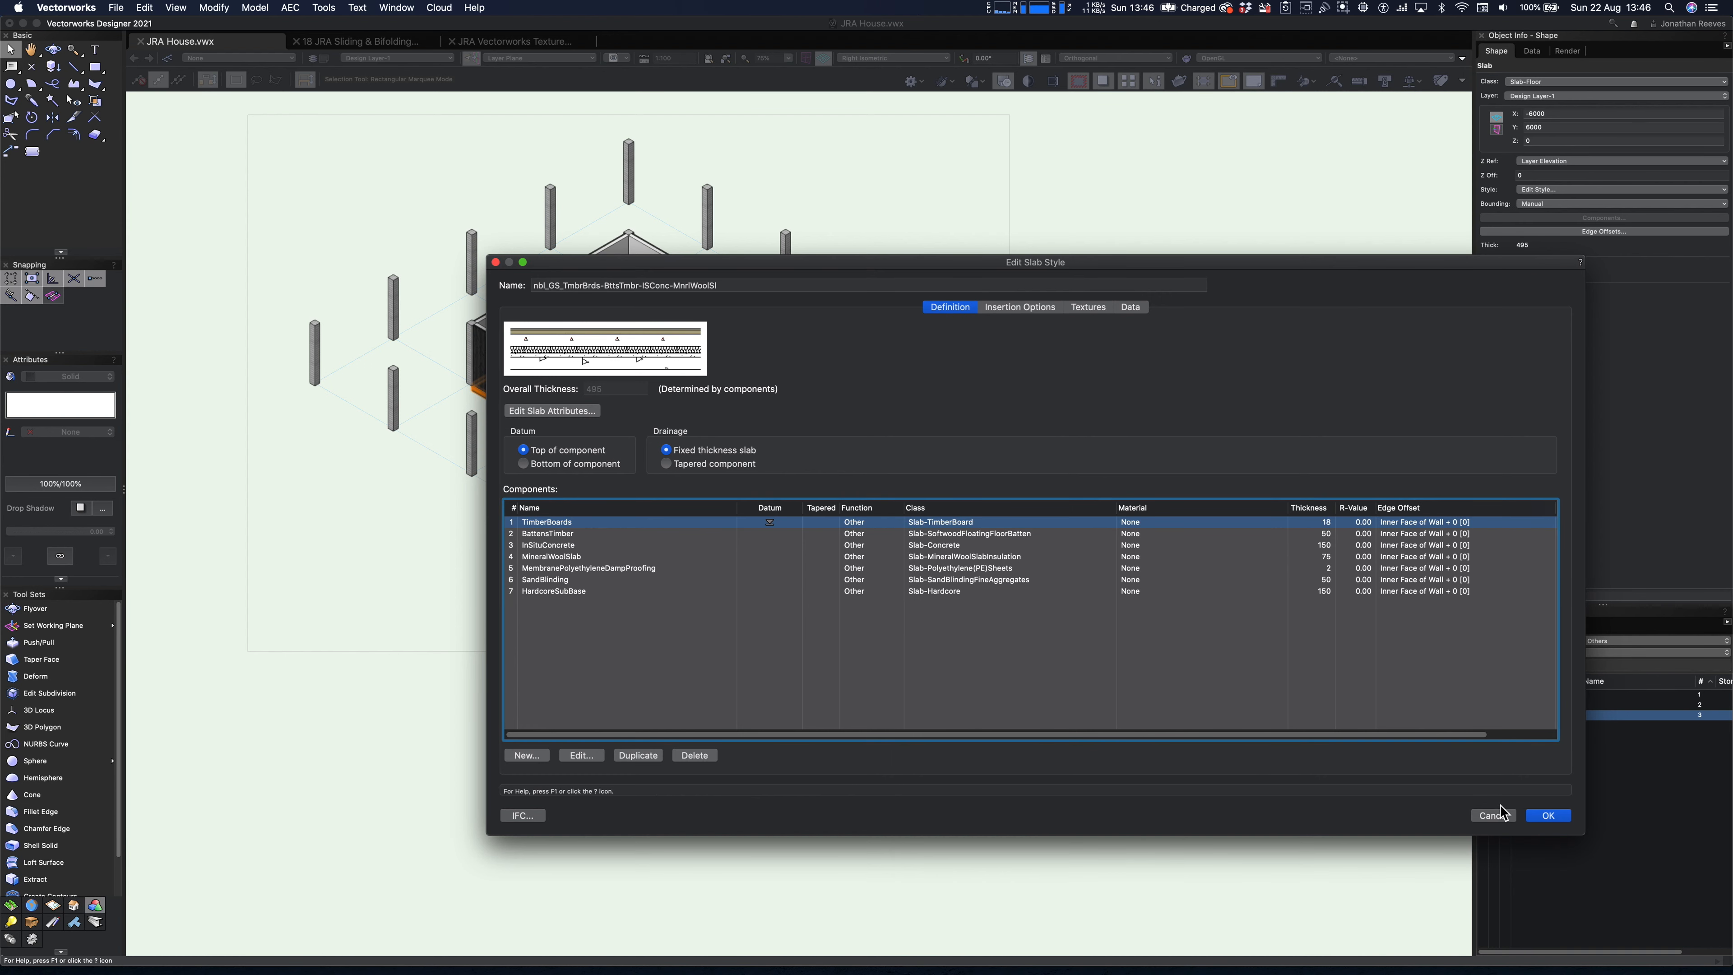
left_click(940, 524)
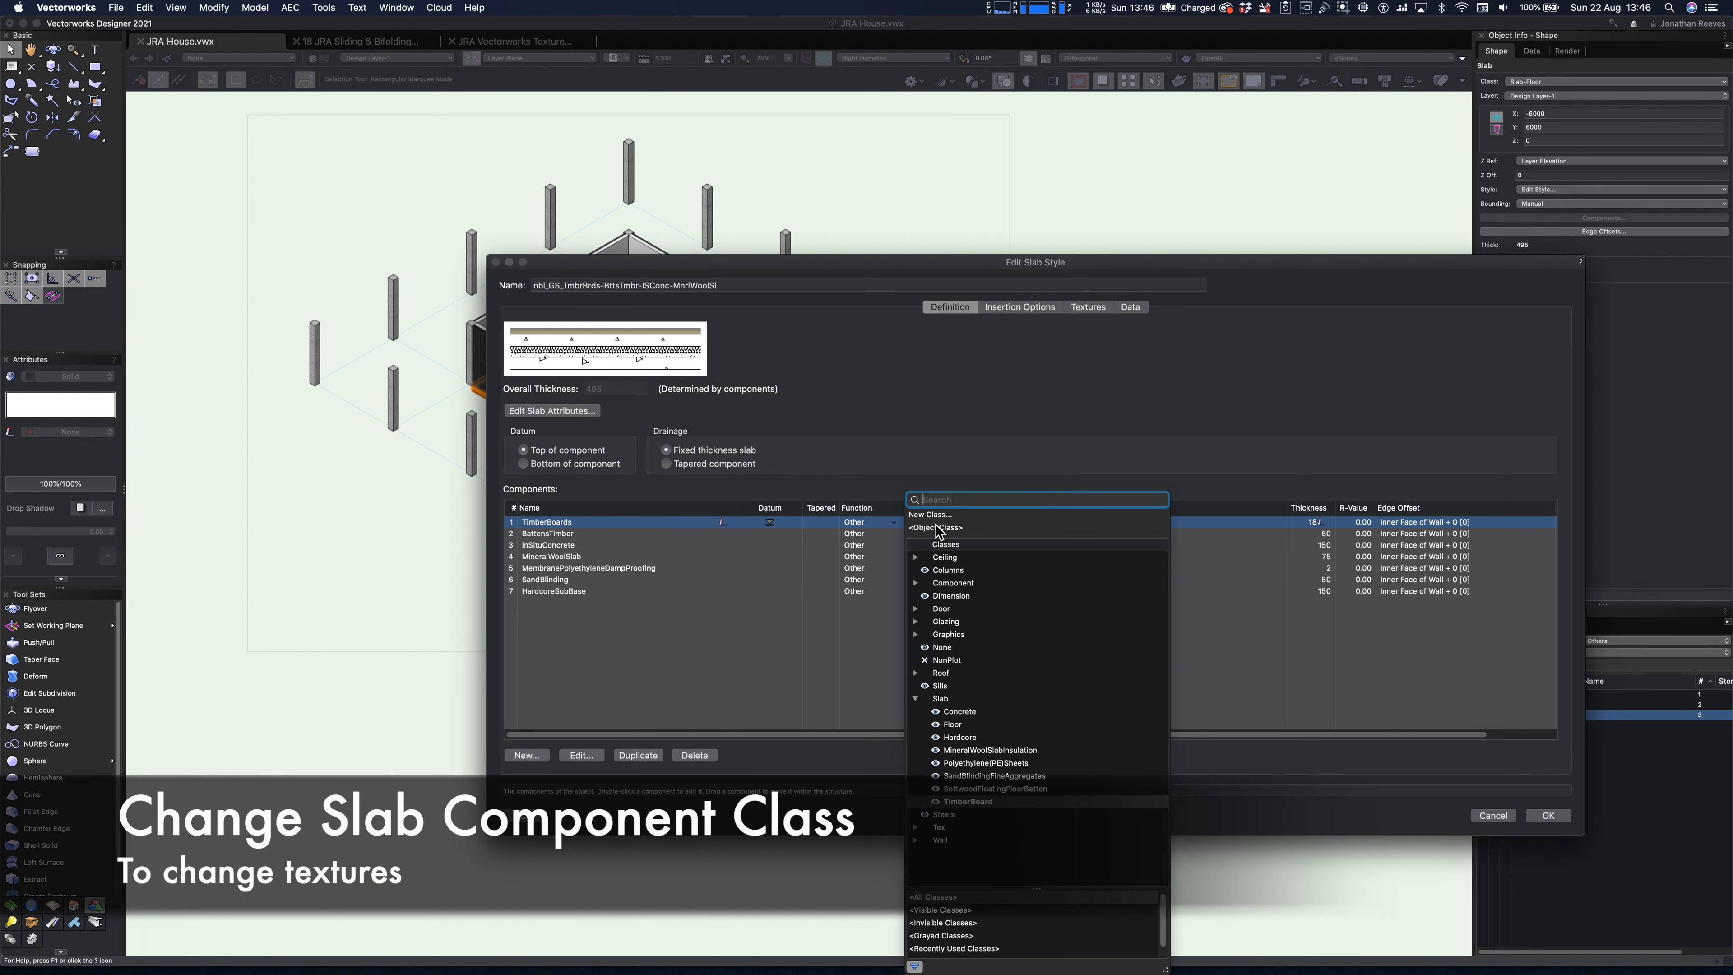
left_click(916, 827)
scroll(1027, 793, "down", 3)
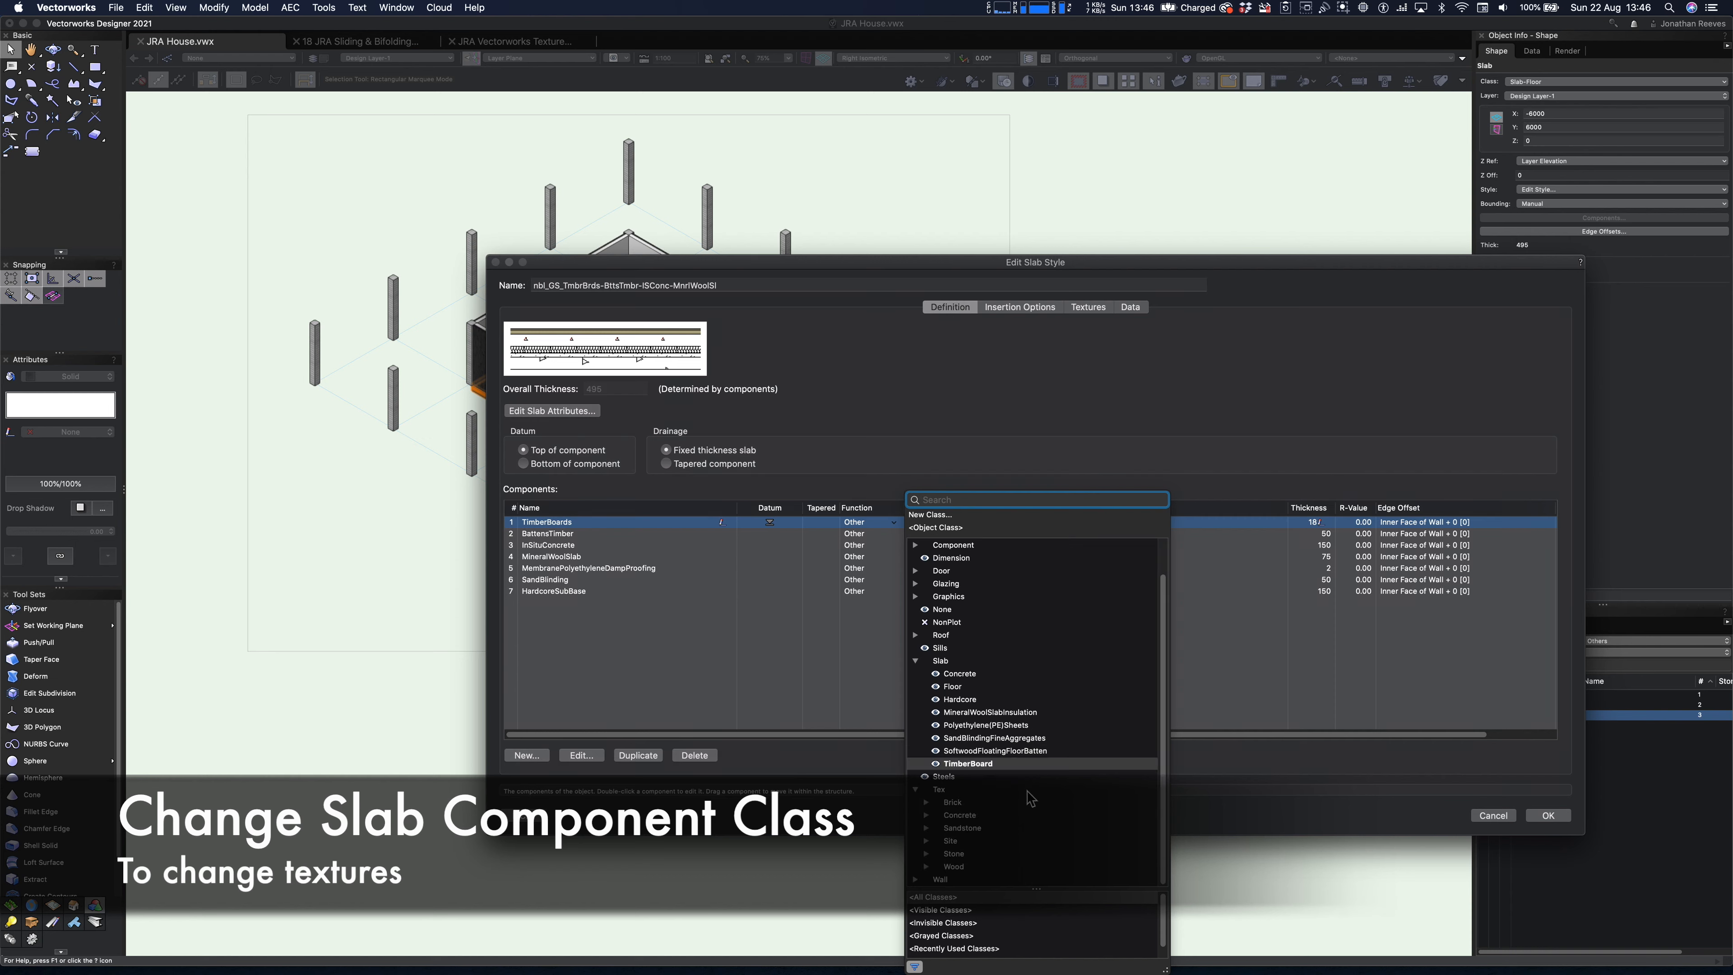
left_click(927, 867)
scroll(1031, 802, "down", 3)
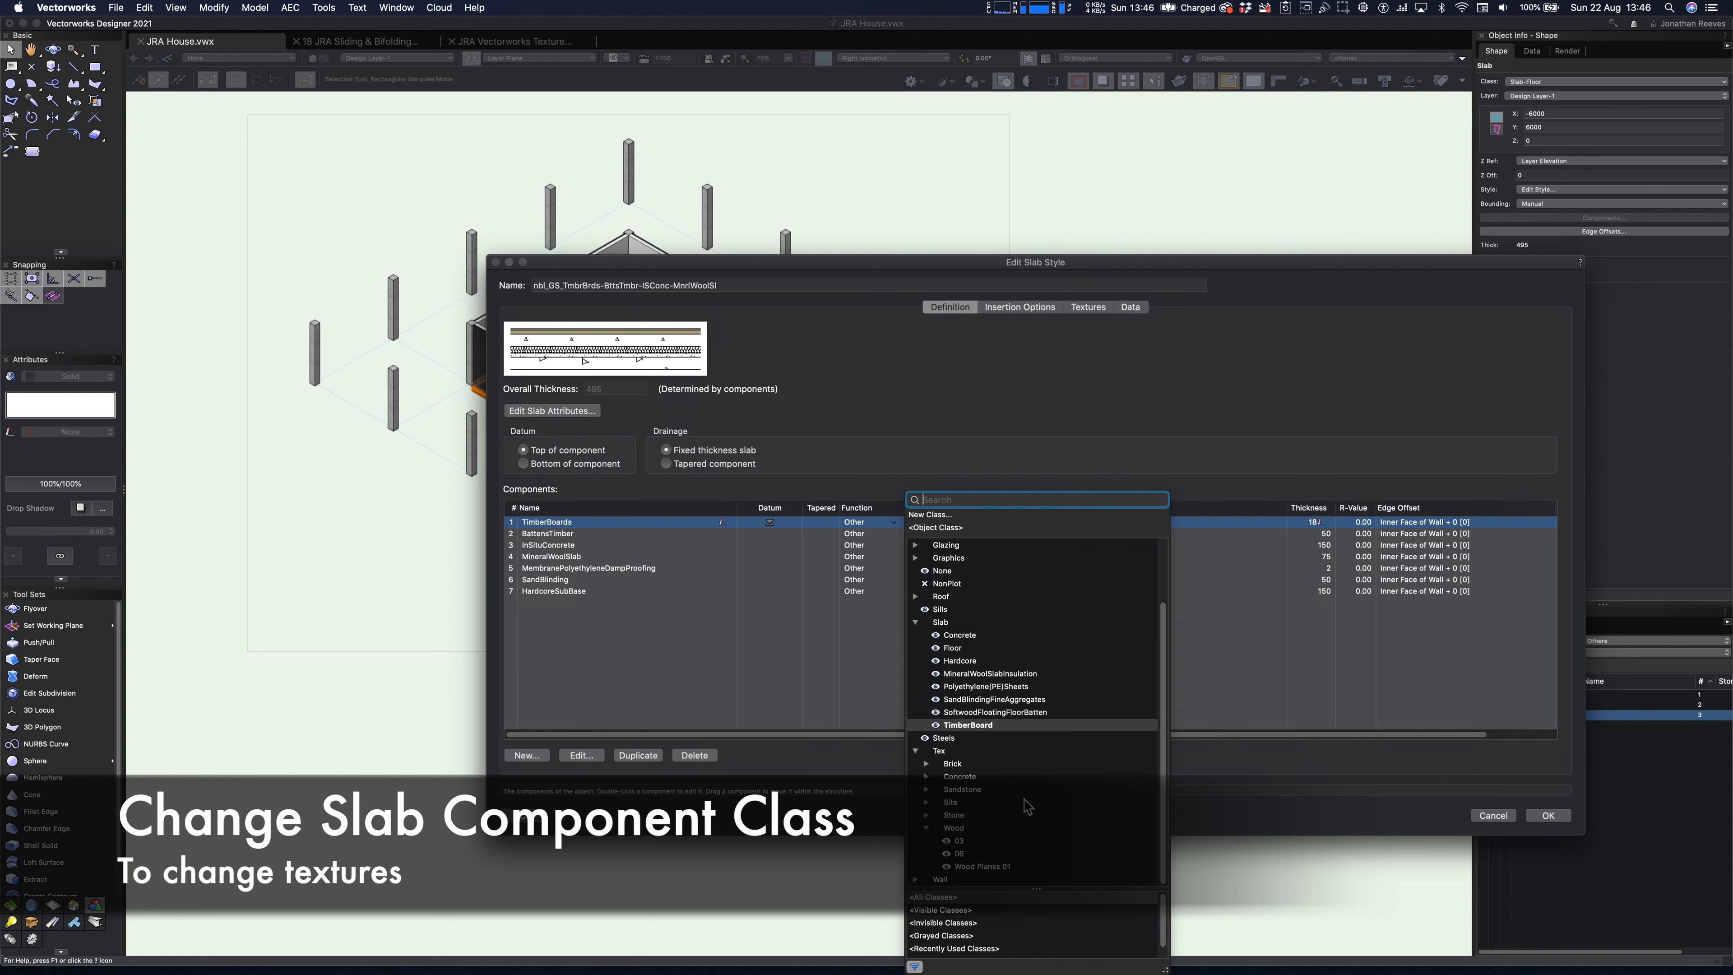
left_click(970, 868)
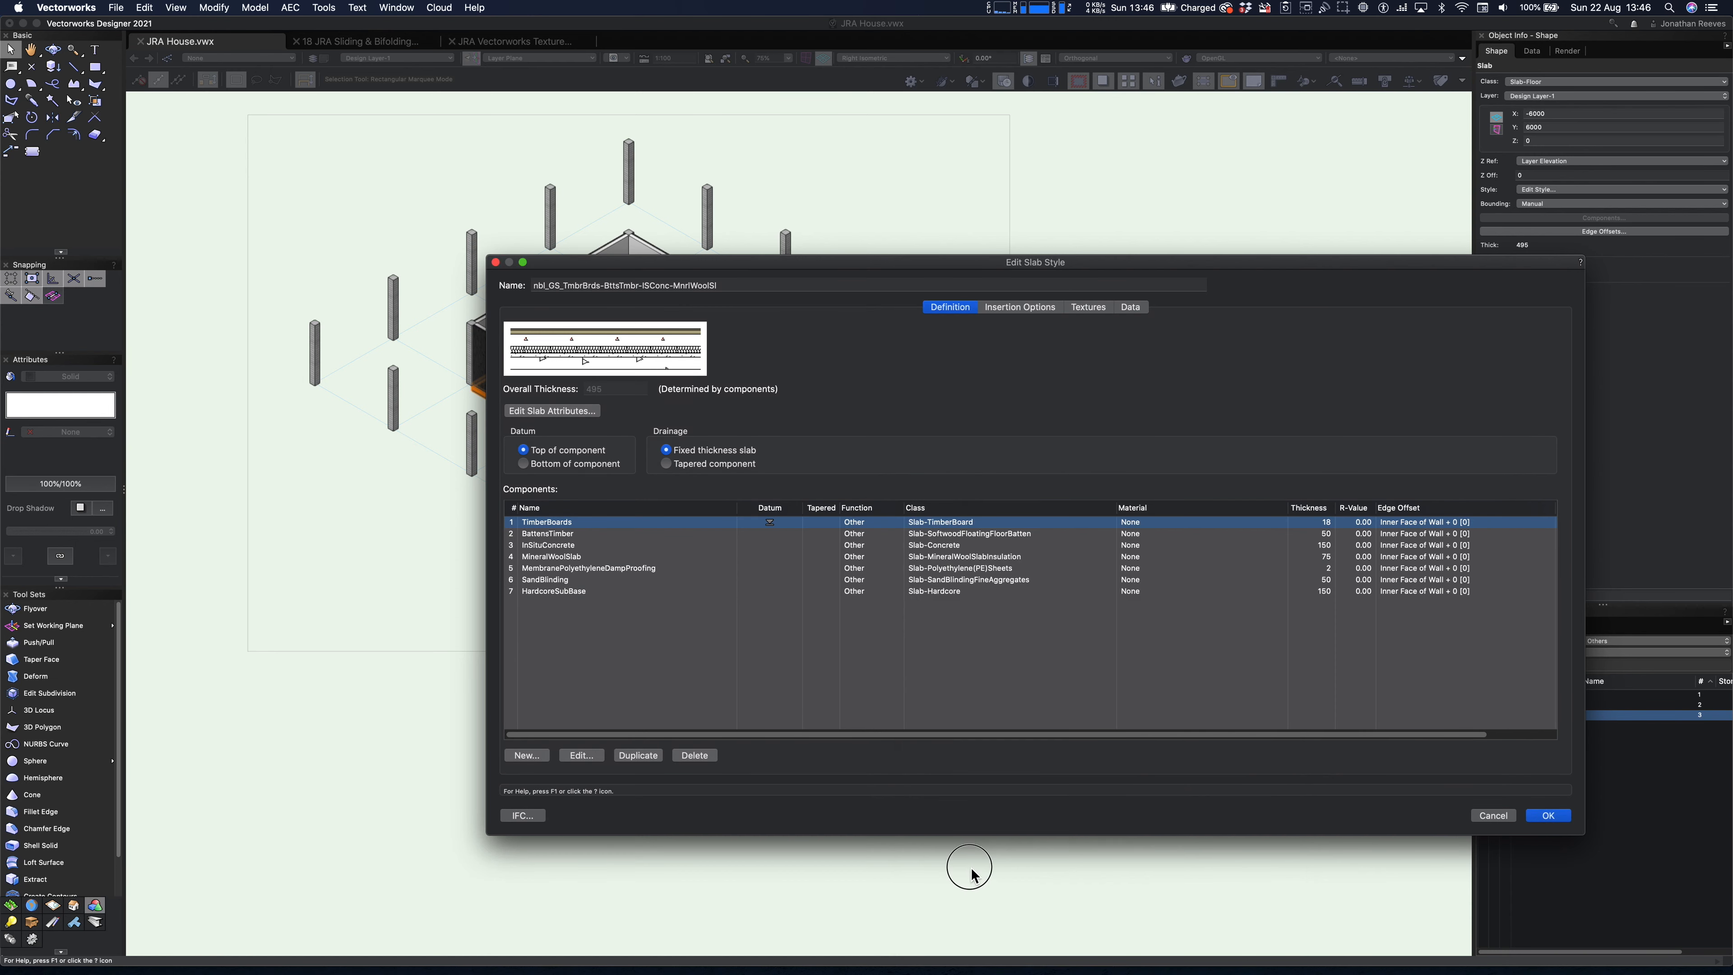
left_click(1553, 818)
left_click(1334, 482)
- Inspect the floor's timber texture inside the building up close, return to the whole page and clear the selection
key("c")
left_click_drag(532, 263, 694, 402)
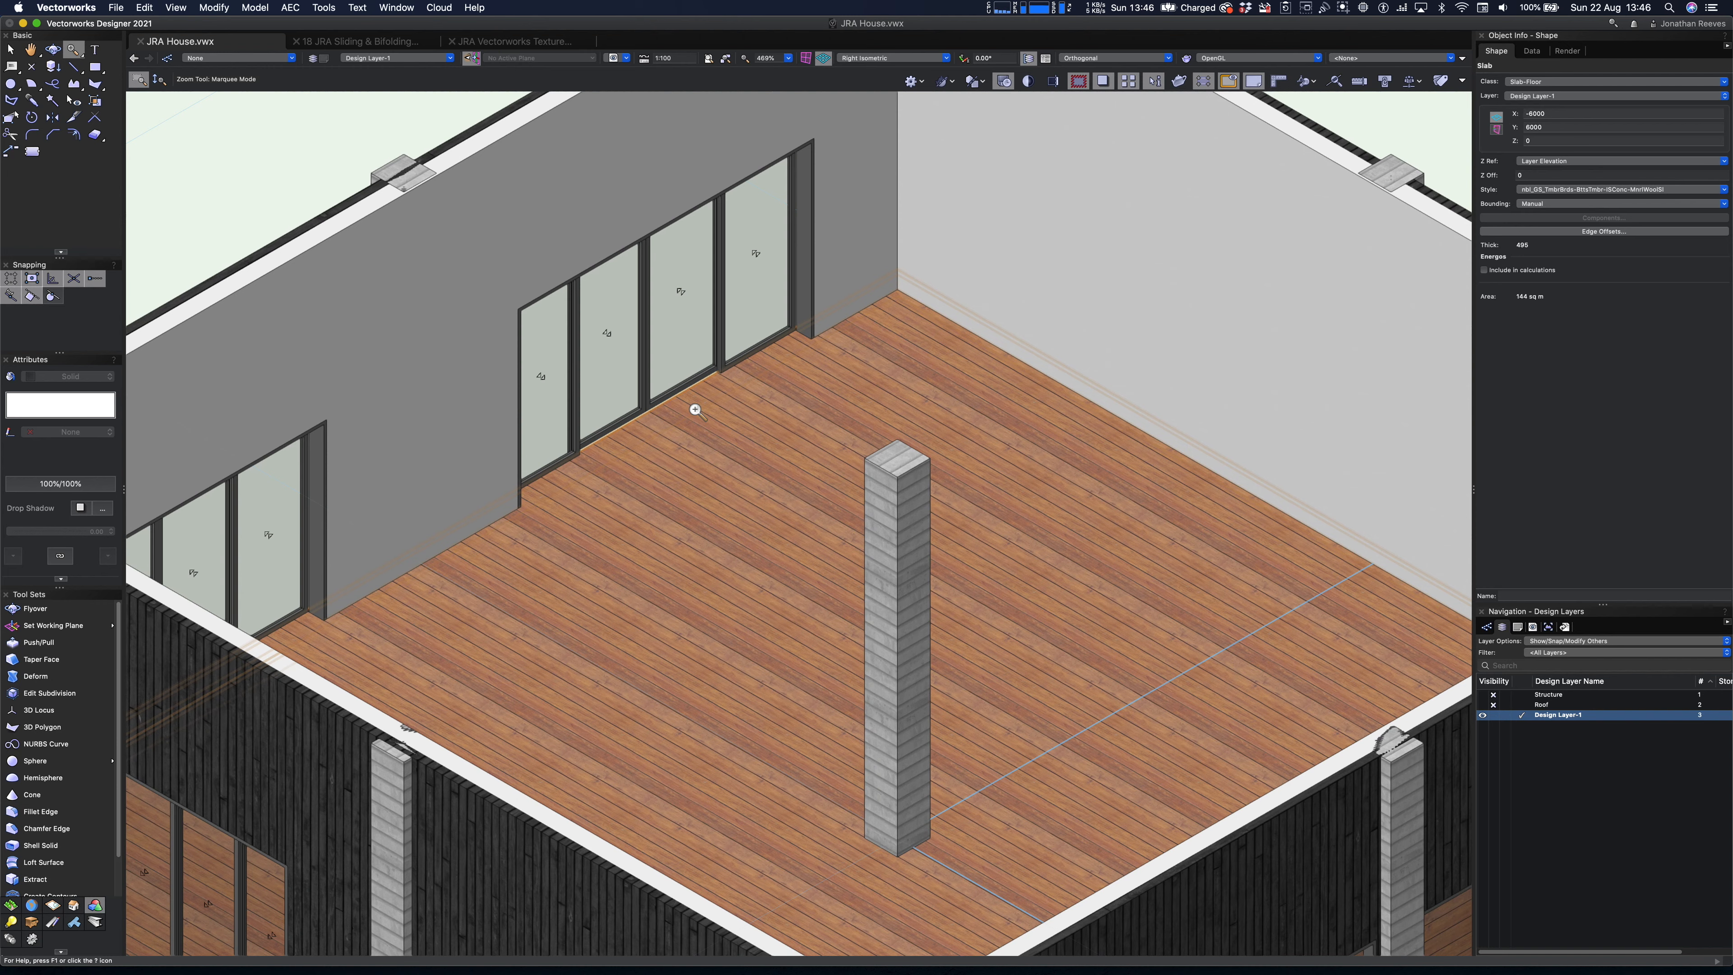
key("super+4")
key("x")
left_click(1013, 250)
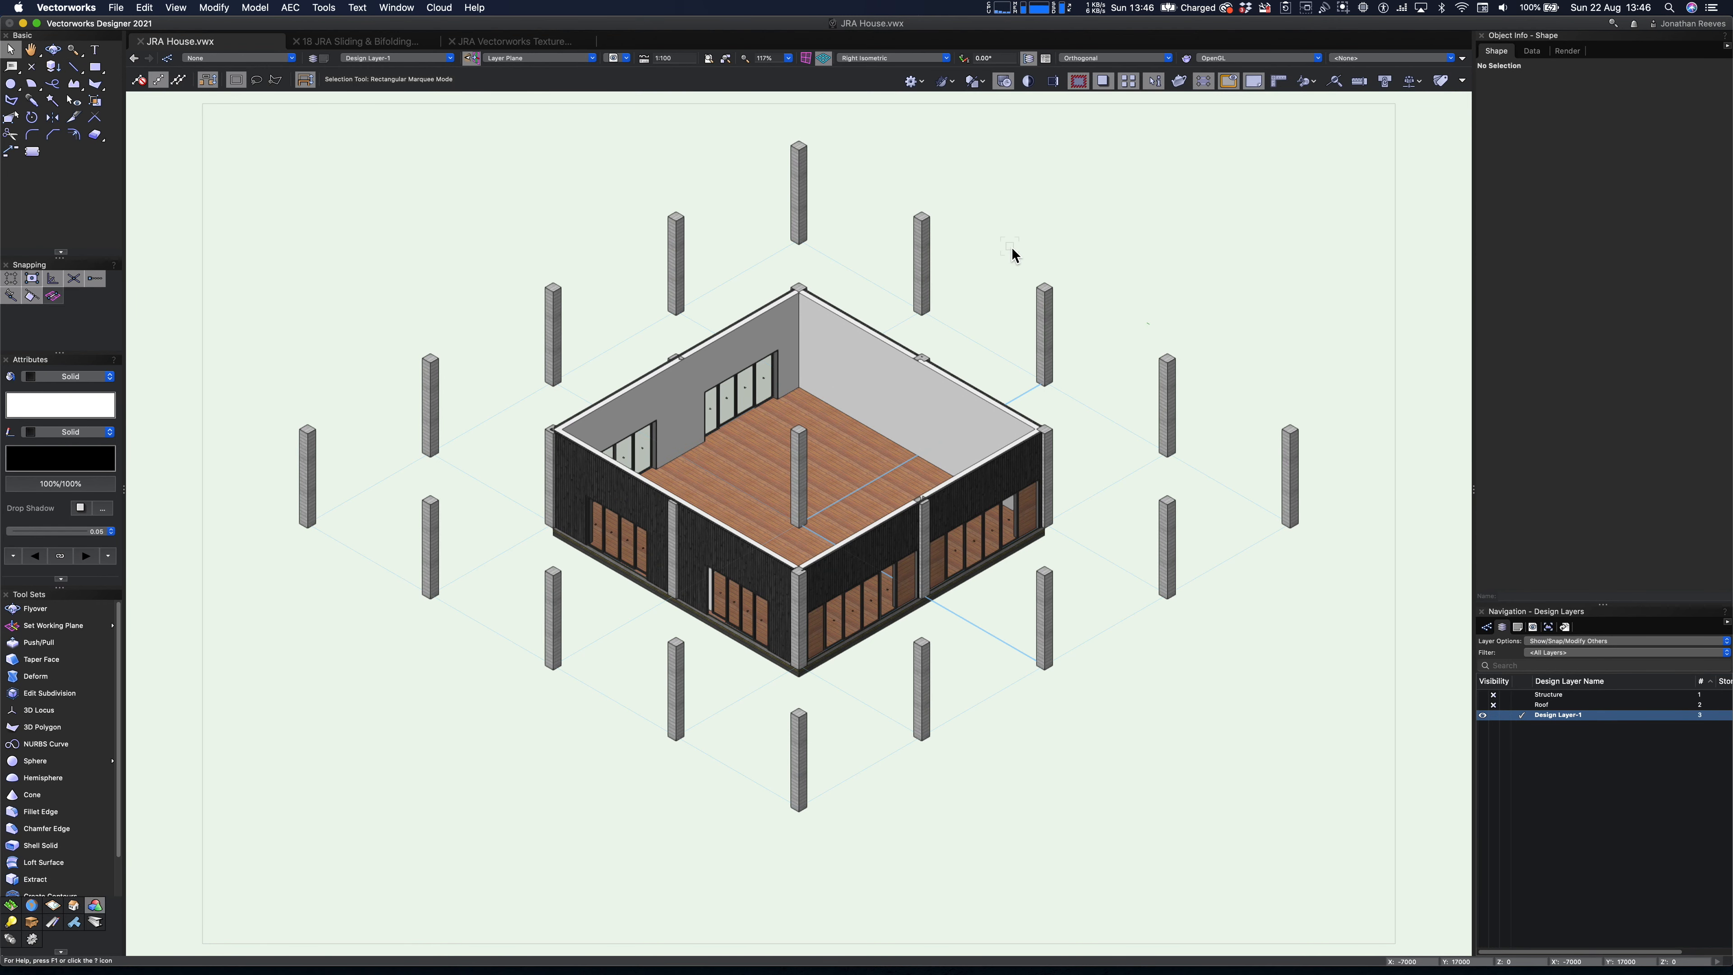
- Switch to Top/Plan view and select the 09 JRA Benches.vwx library in the Resource Manager
key("F5")
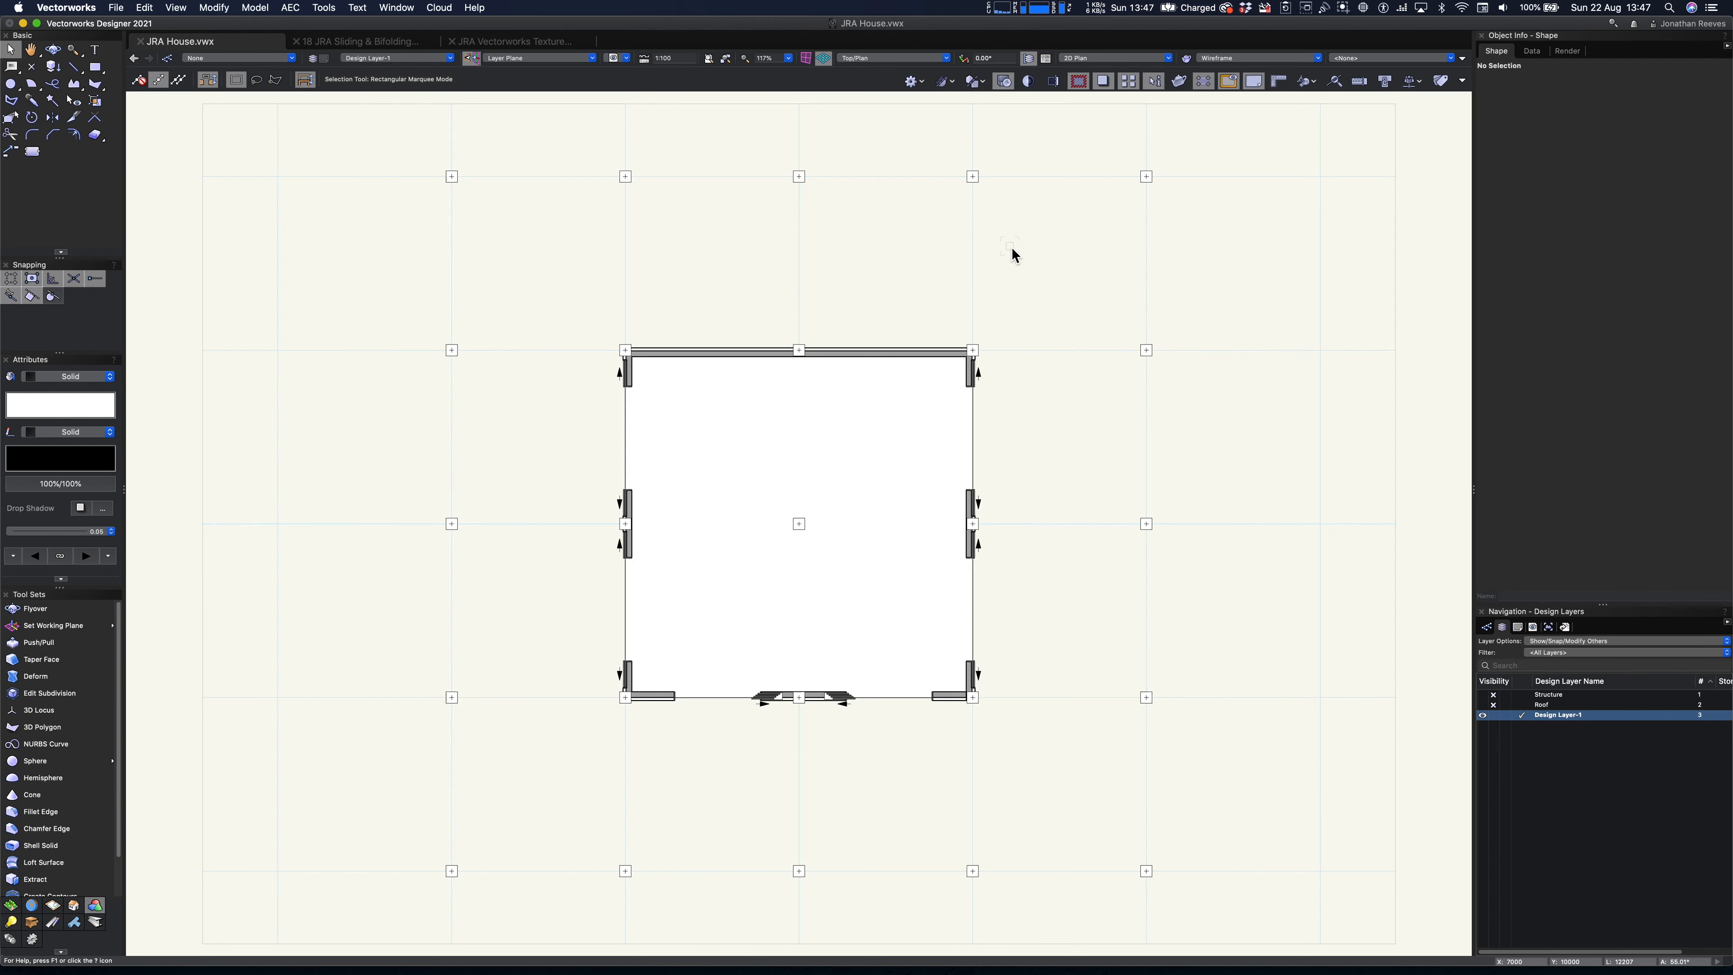
key("super+r")
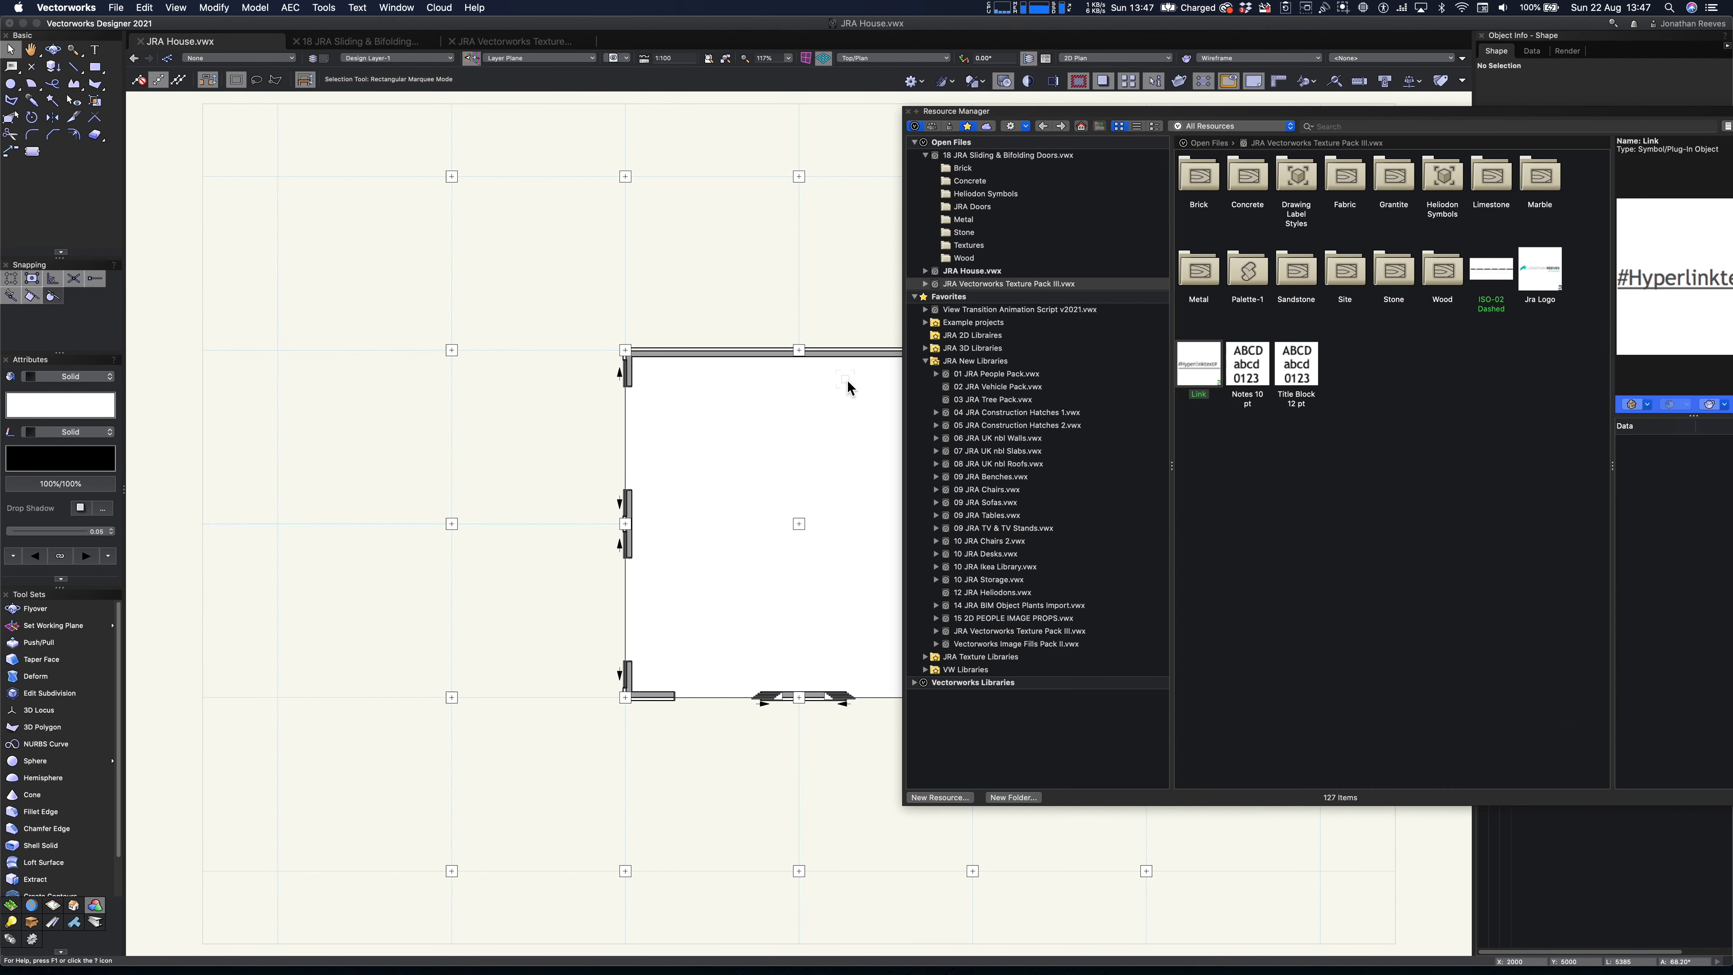
left_click(991, 478)
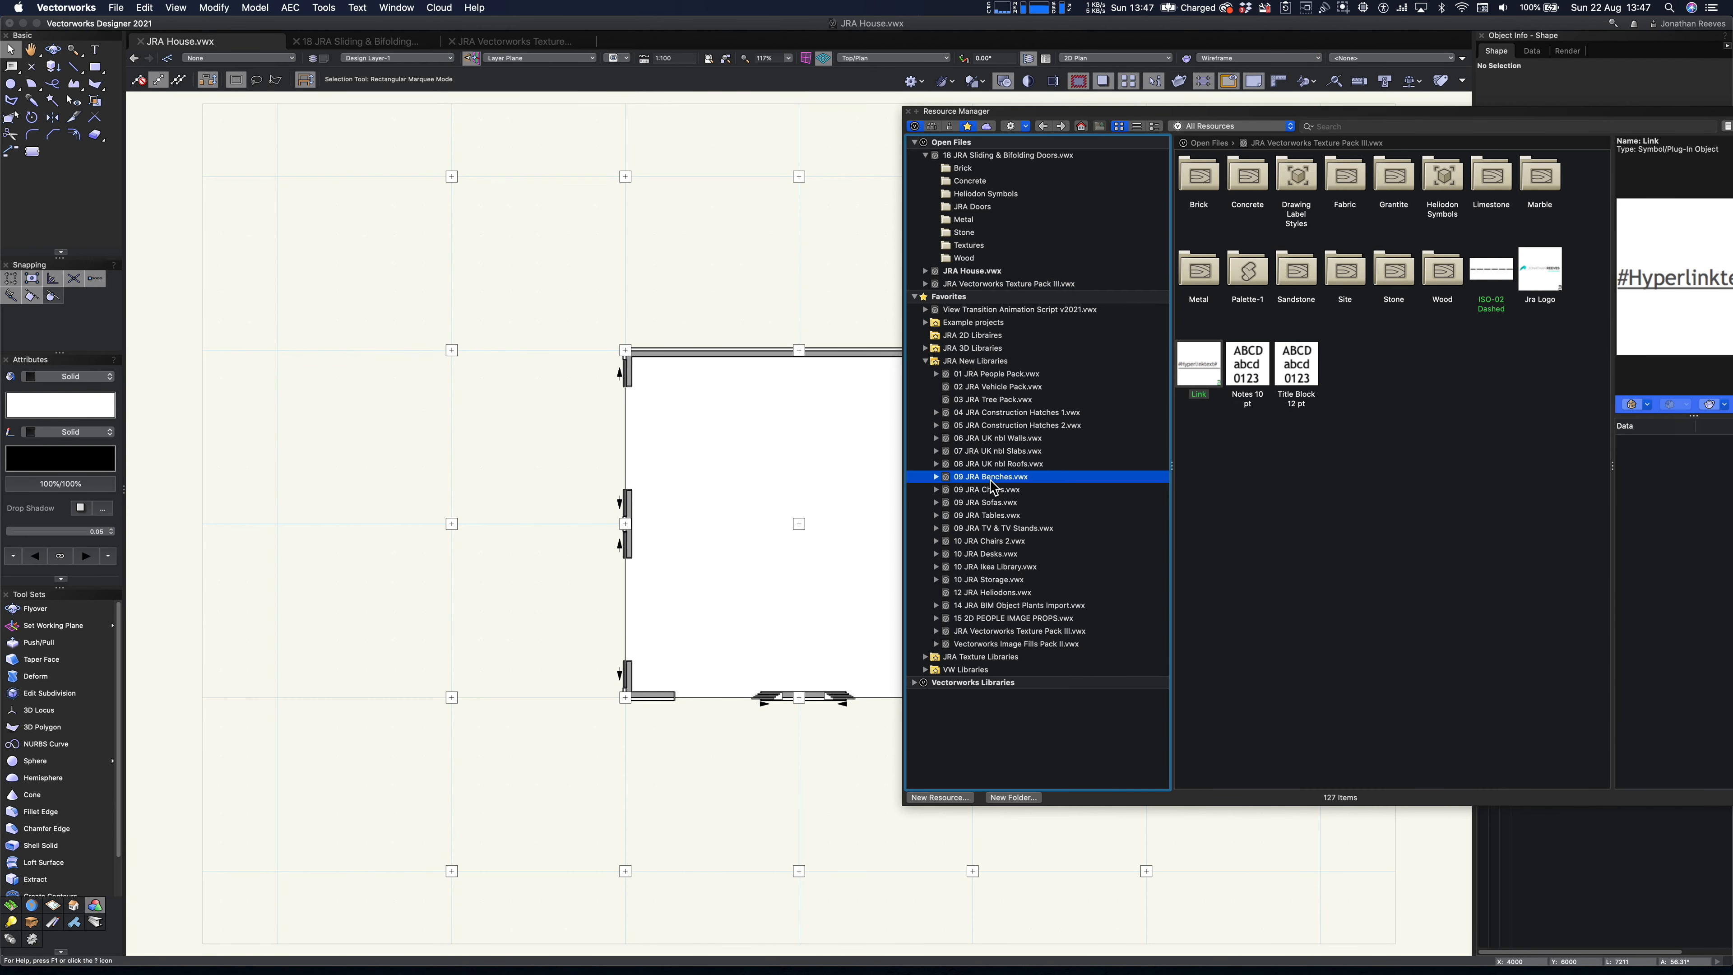
- Activate the saved views P2 and P3 in turn to review the building from different viewpoints
double_click(1492, 682)
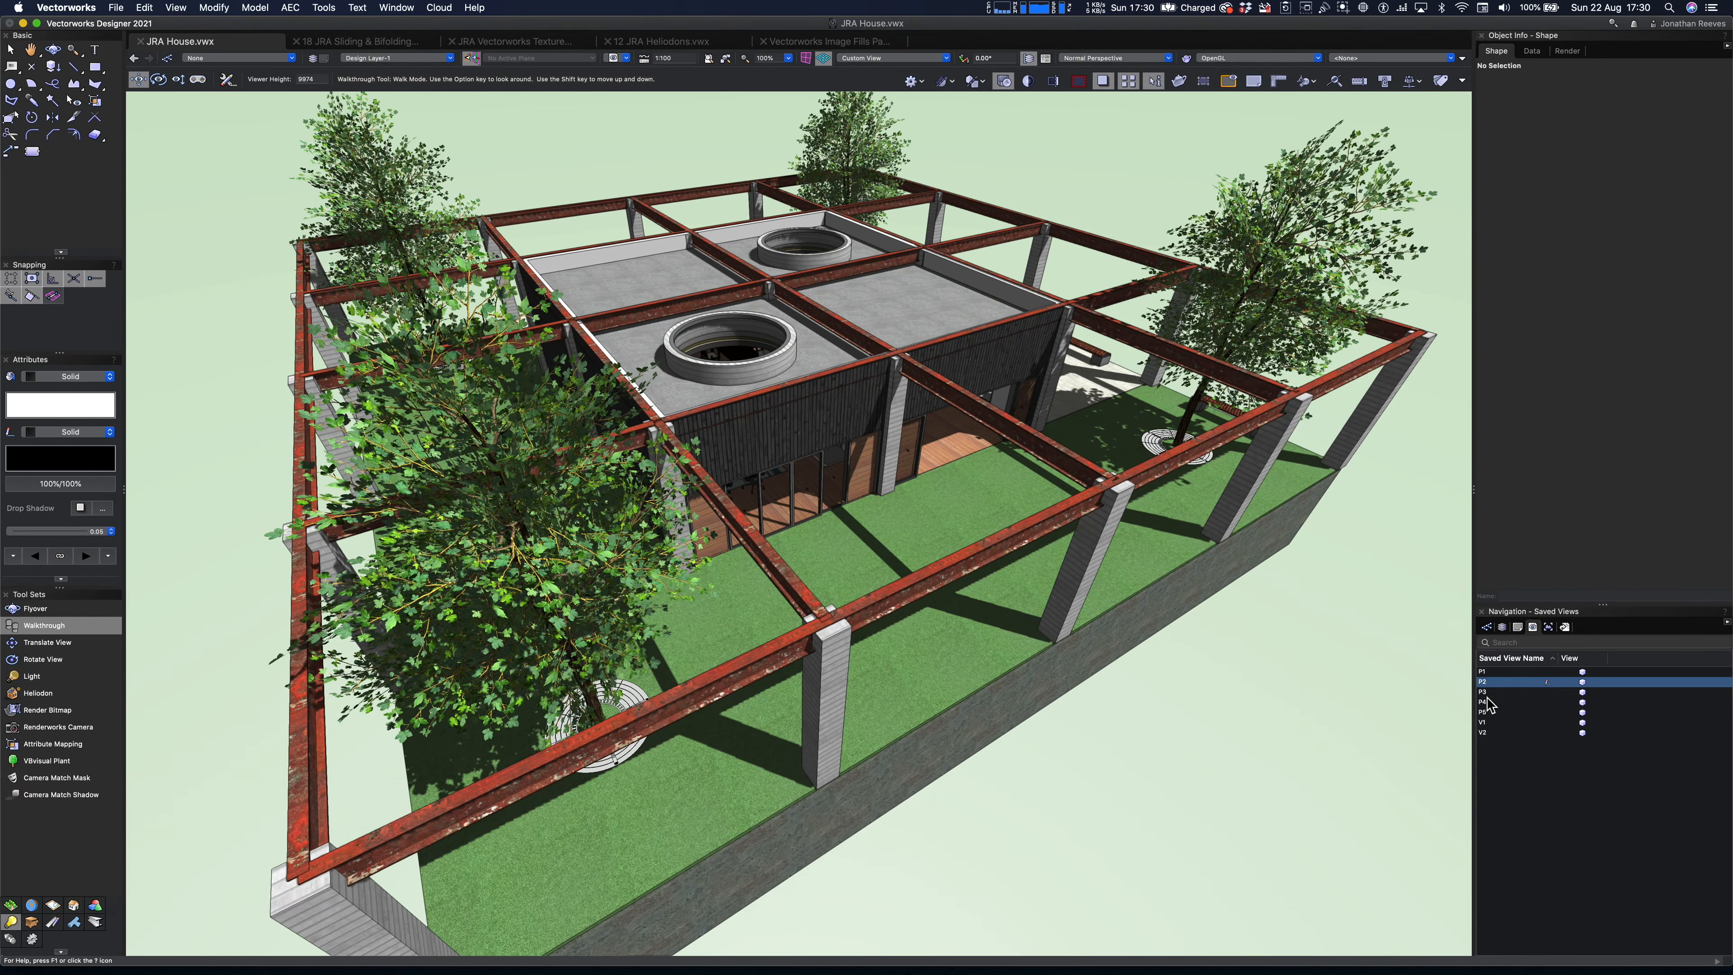
double_click(1487, 693)
double_click(1486, 693)
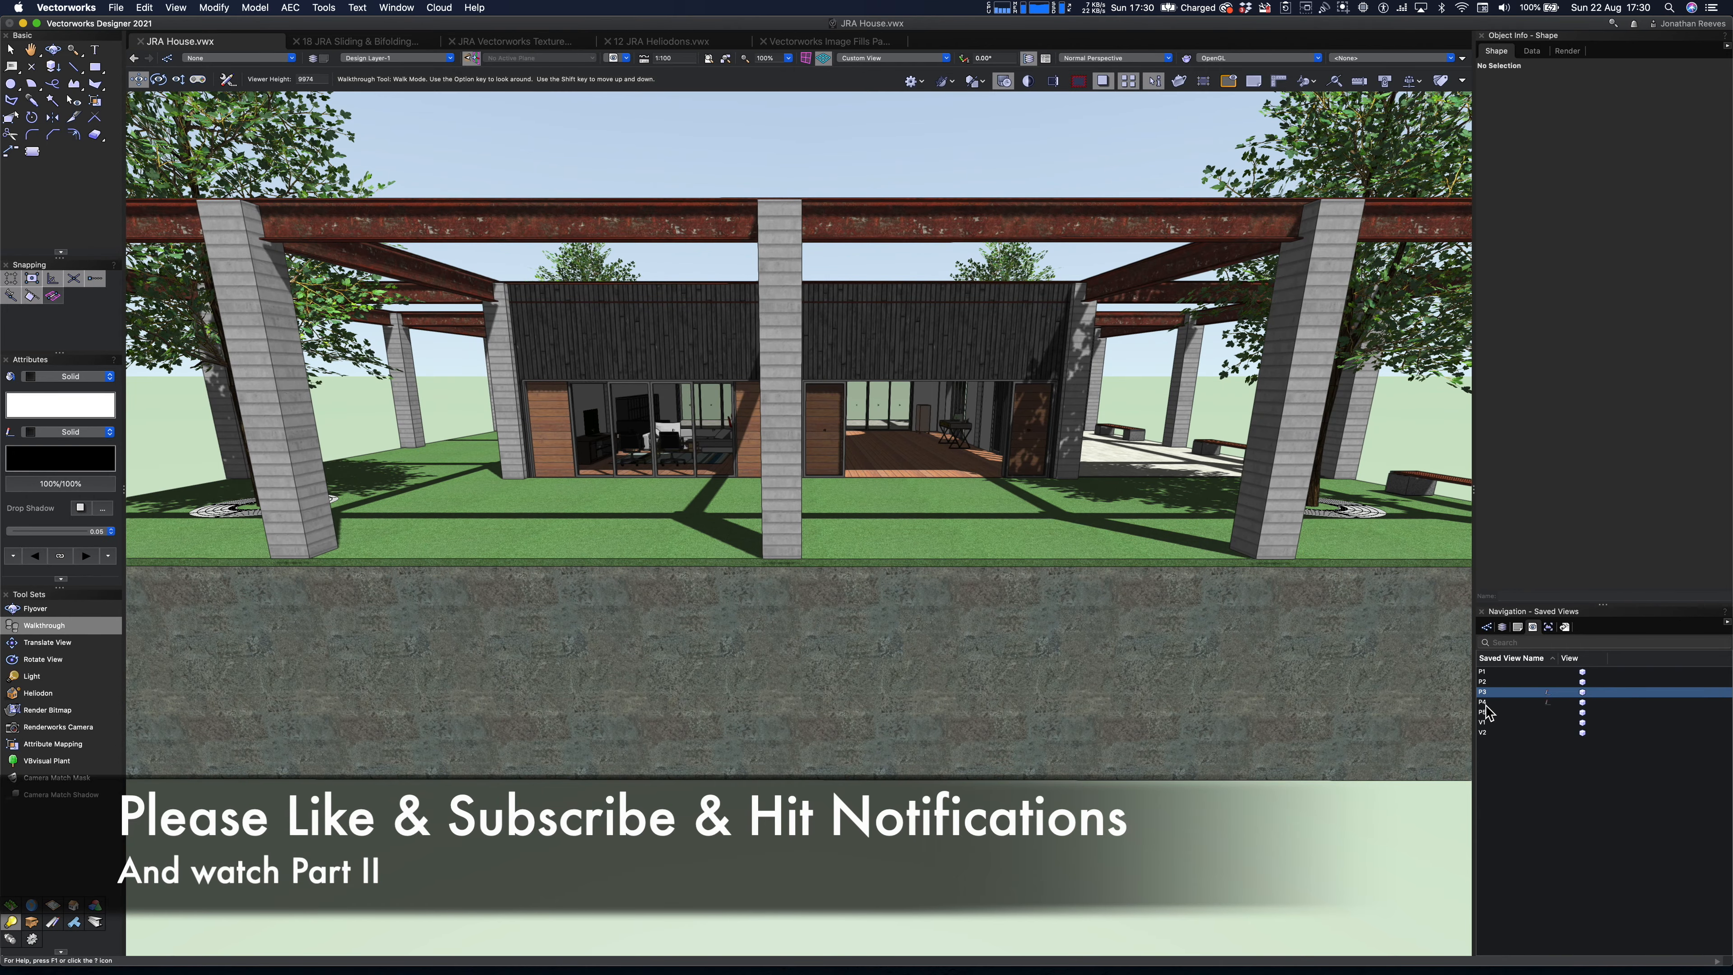